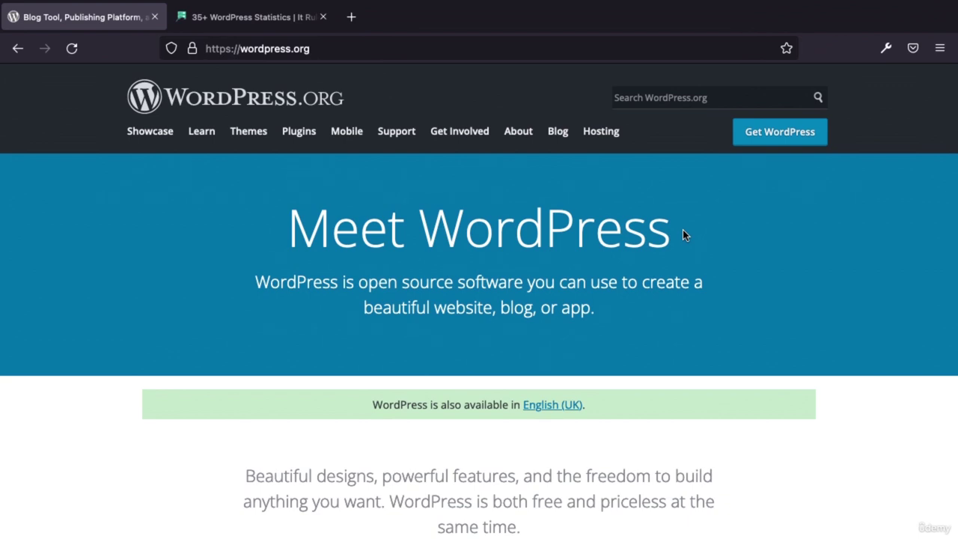
- View the statistics article's infographic of well-known WordPress sites, then return to WordPress.org
{"action": "left_click", "coordinate": [273, 26]}
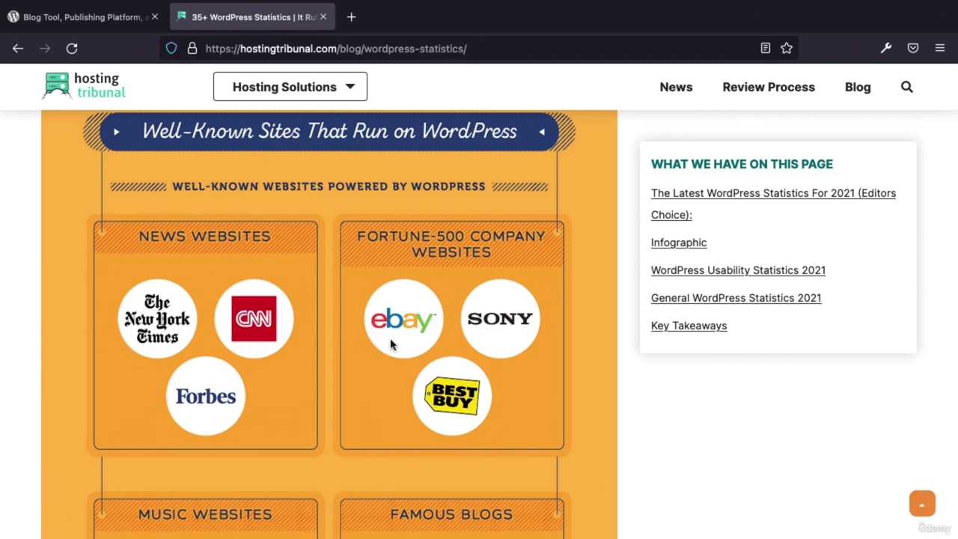
{"action": "scroll", "coordinate": [390, 343], "scroll_direction": "down", "scroll_amount": 3}
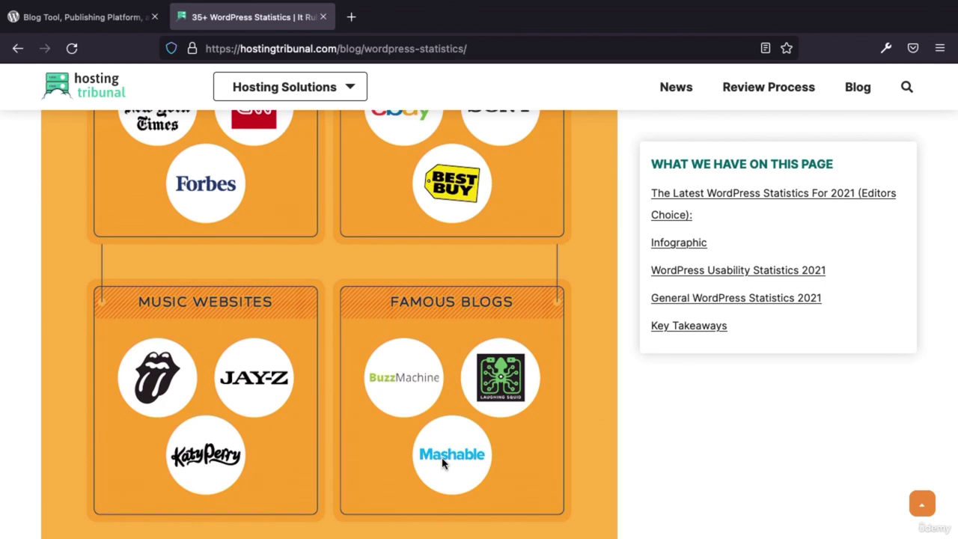
{"action": "left_click", "coordinate": [105, 24]}
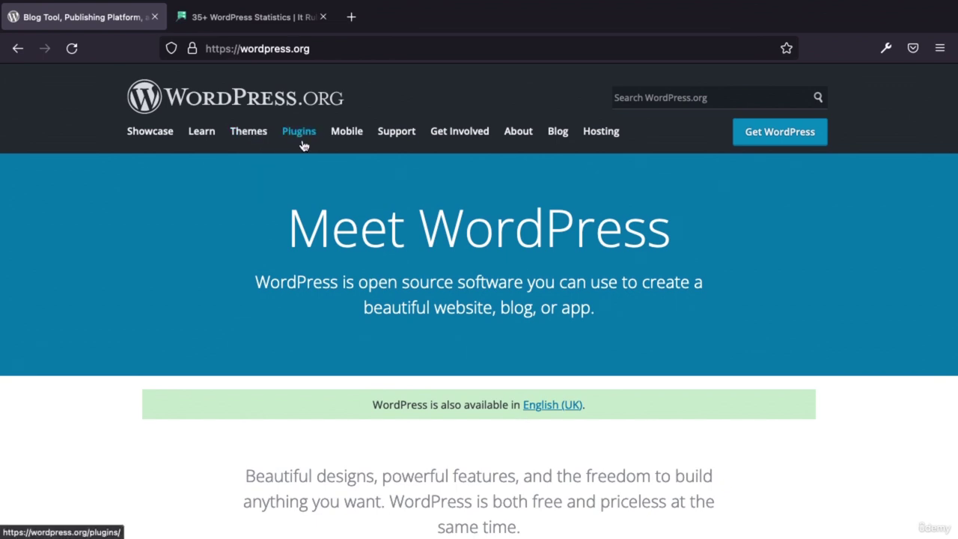
- Bring up WordPress.org's main navigation on the Meet WordPress home page
{"action": "mouse_move", "coordinate": [402, 141]}
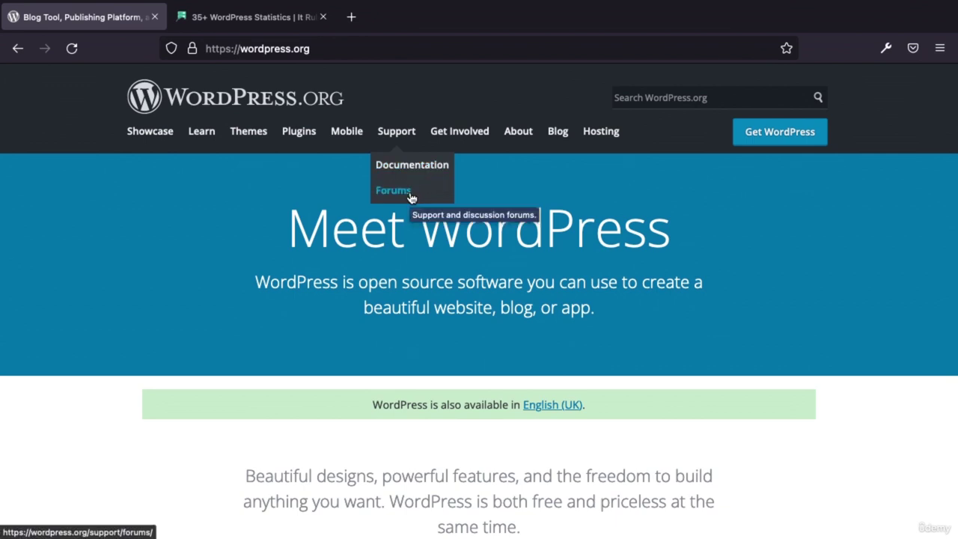
- Open WordPress.org's About page and read through its Our Story section
{"action": "left_click", "coordinate": [526, 139]}
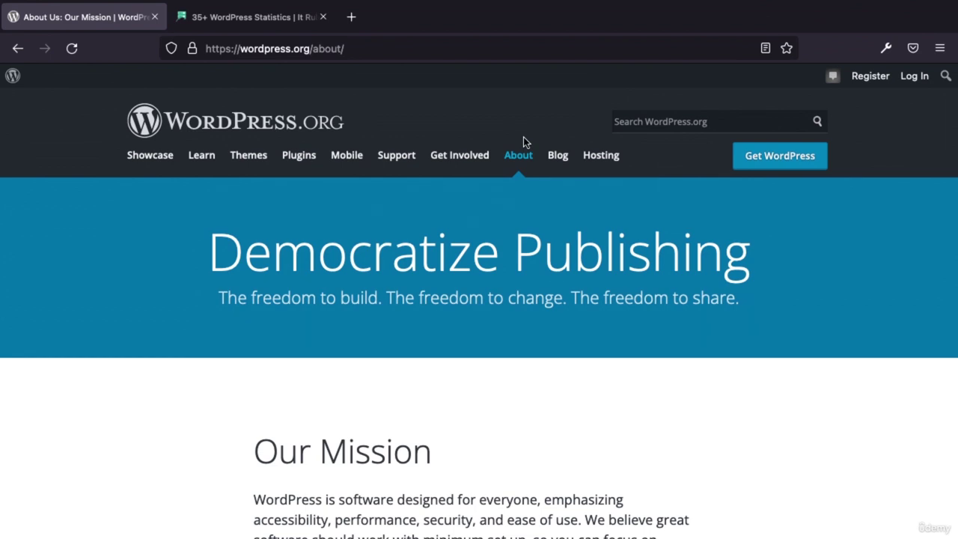
{"action": "scroll", "coordinate": [524, 359], "scroll_direction": "down", "scroll_amount": 5}
{"action": "scroll", "coordinate": [524, 360], "scroll_direction": "down", "scroll_amount": 8}
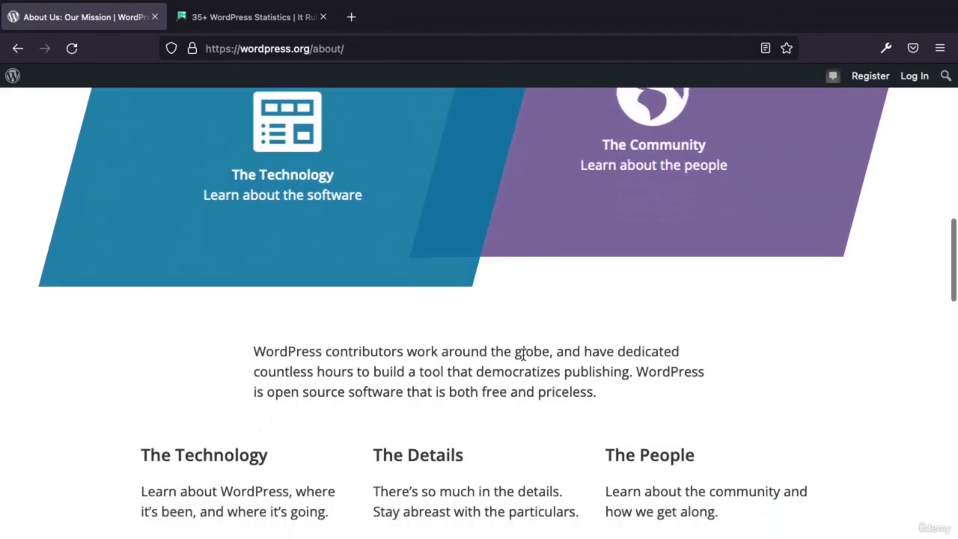
{"action": "scroll", "coordinate": [523, 354], "scroll_direction": "down", "scroll_amount": 10}
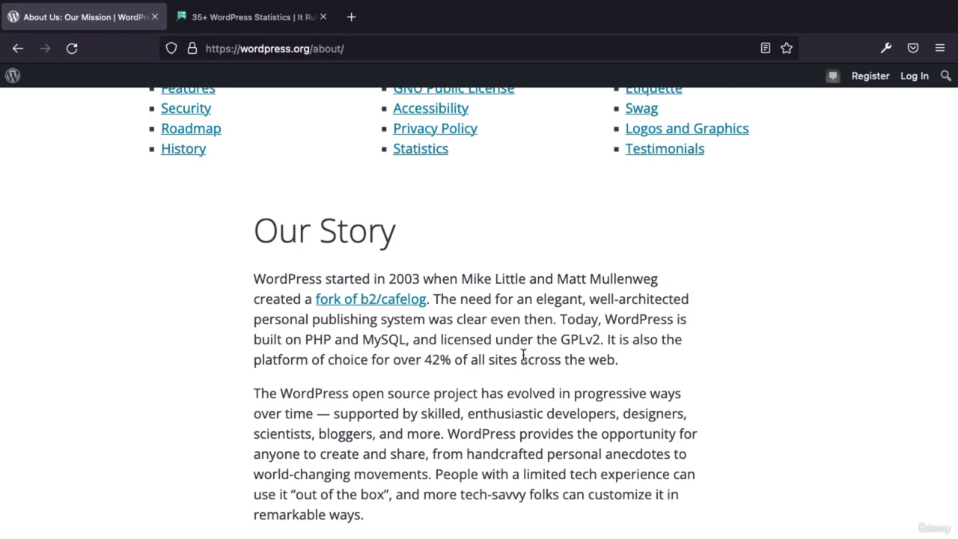
{"action": "scroll", "coordinate": [523, 355], "scroll_direction": "up", "scroll_amount": 15}
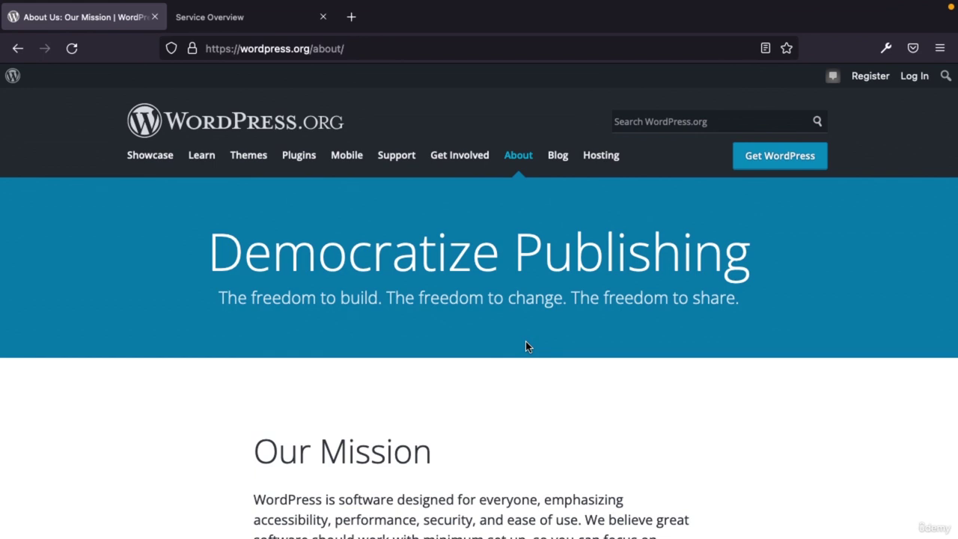
- Start a WordPress 5.8.1 one-click install in StackCP, then go back to the About page
{"action": "left_click", "coordinate": [287, 25]}
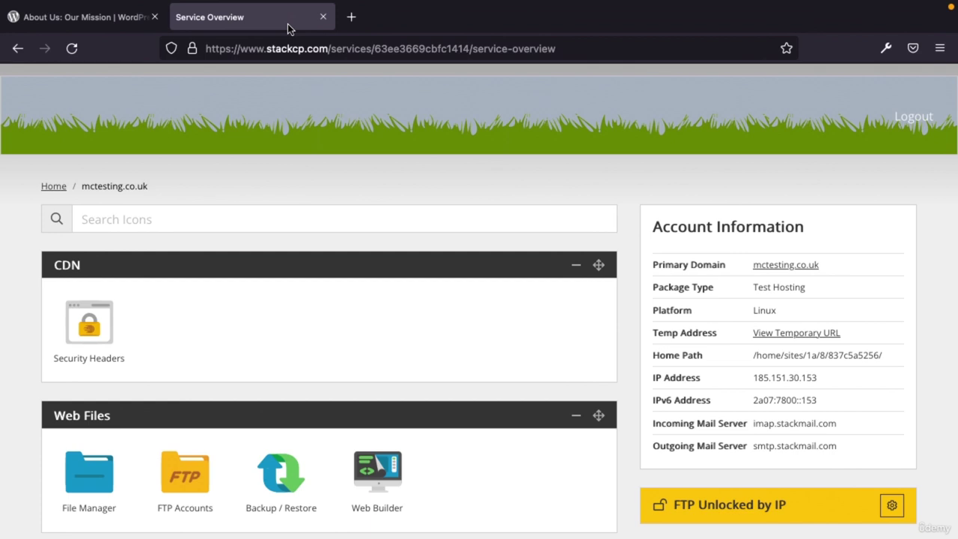
{"action": "scroll", "coordinate": [478, 280], "scroll_direction": "down", "scroll_amount": 10}
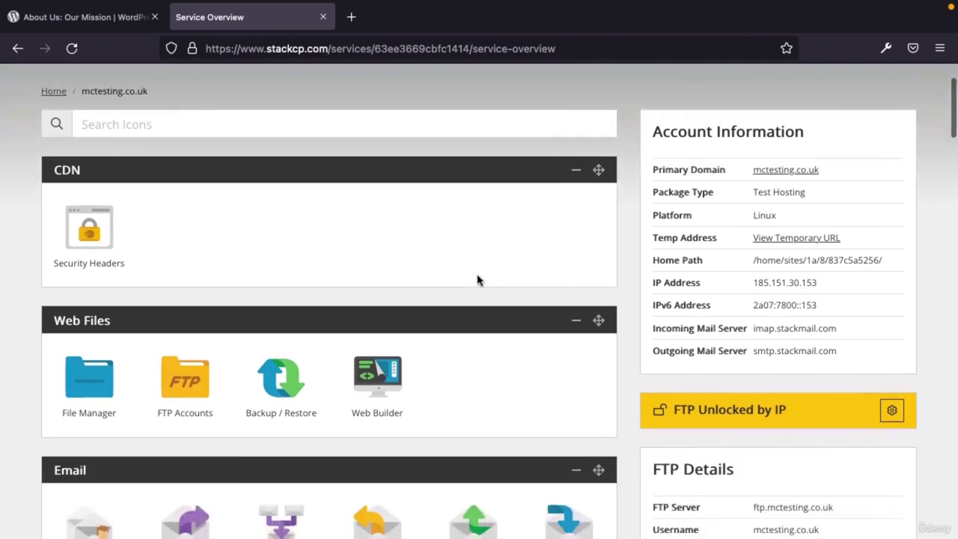
{"action": "scroll", "coordinate": [478, 280], "scroll_direction": "down", "scroll_amount": 10}
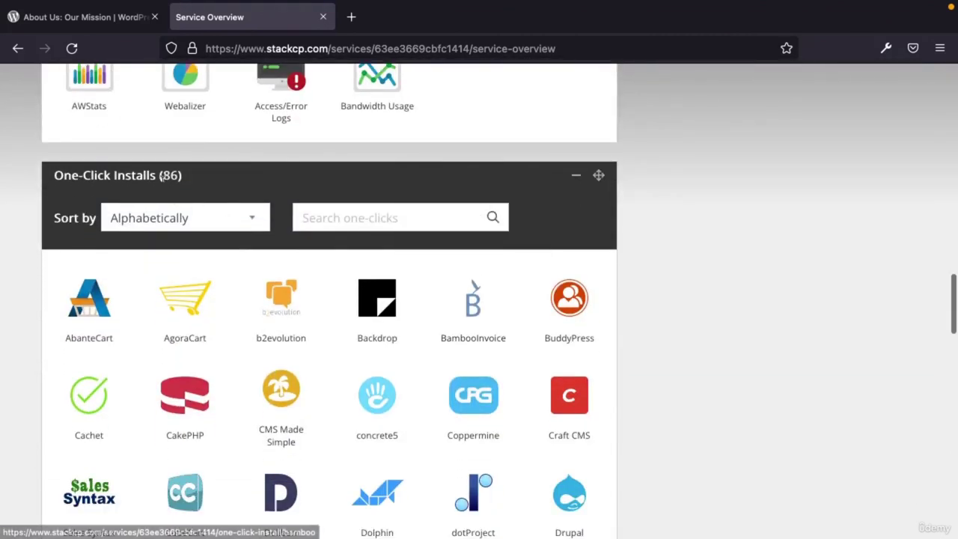
{"action": "scroll", "coordinate": [359, 386], "scroll_direction": "down", "scroll_amount": 5}
{"action": "scroll", "coordinate": [366, 404], "scroll_direction": "down", "scroll_amount": 10}
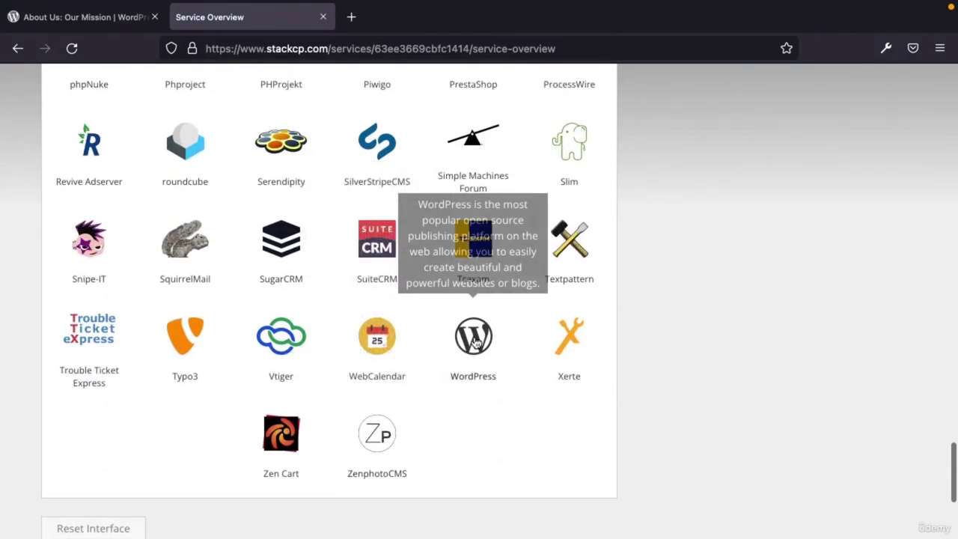
{"action": "left_click", "coordinate": [478, 340]}
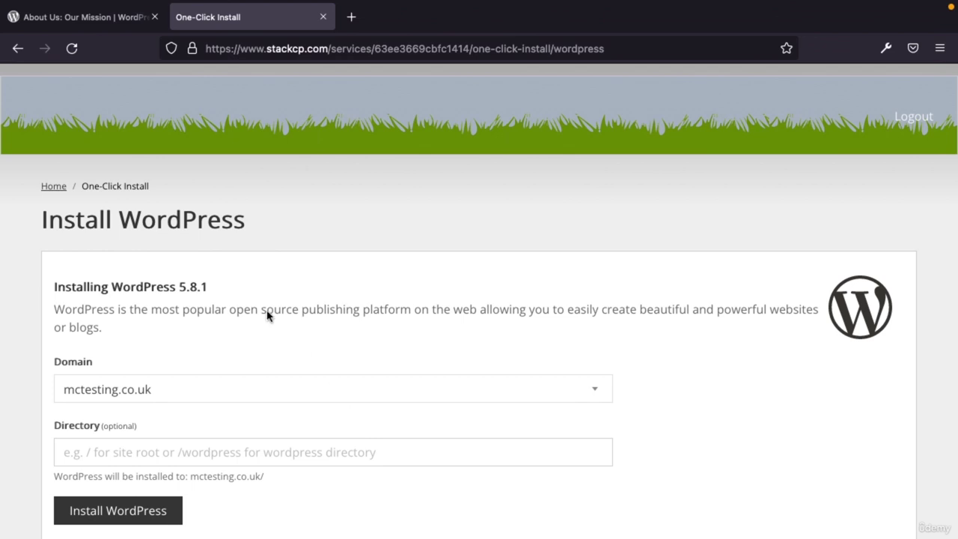
{"action": "left_click", "coordinate": [95, 20]}
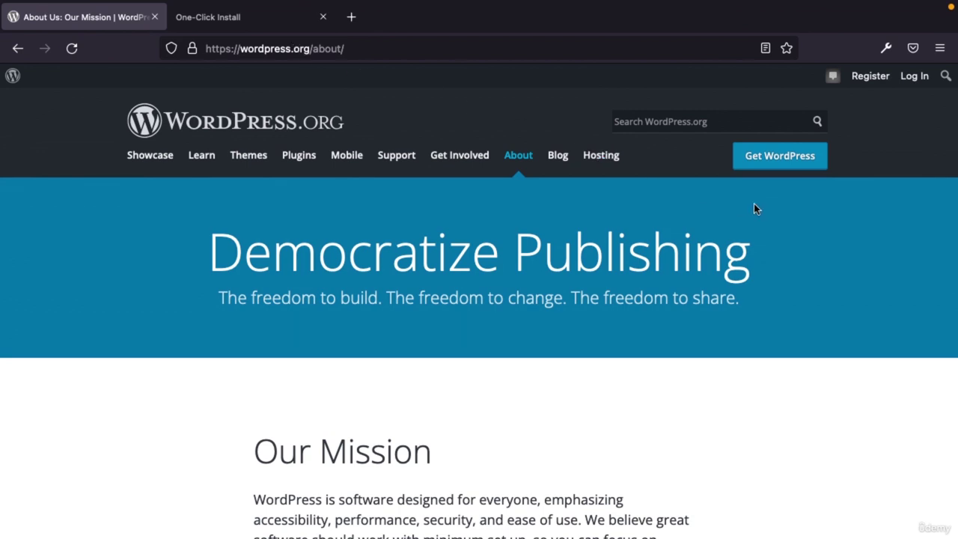
- Open the Get WordPress page and scroll to its 5.8.1 download and hosting options
{"action": "left_click", "coordinate": [772, 164]}
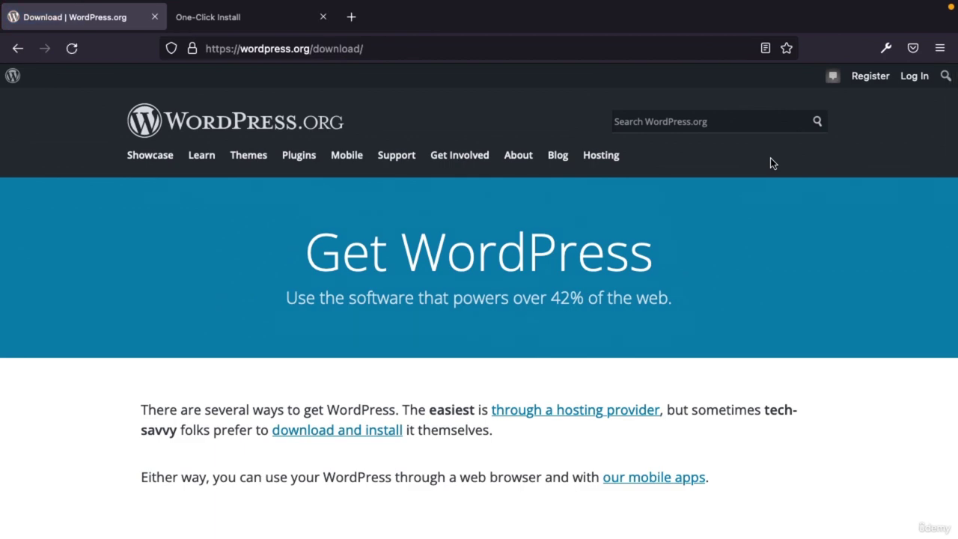
{"action": "scroll", "coordinate": [678, 378], "scroll_direction": "down", "scroll_amount": 6}
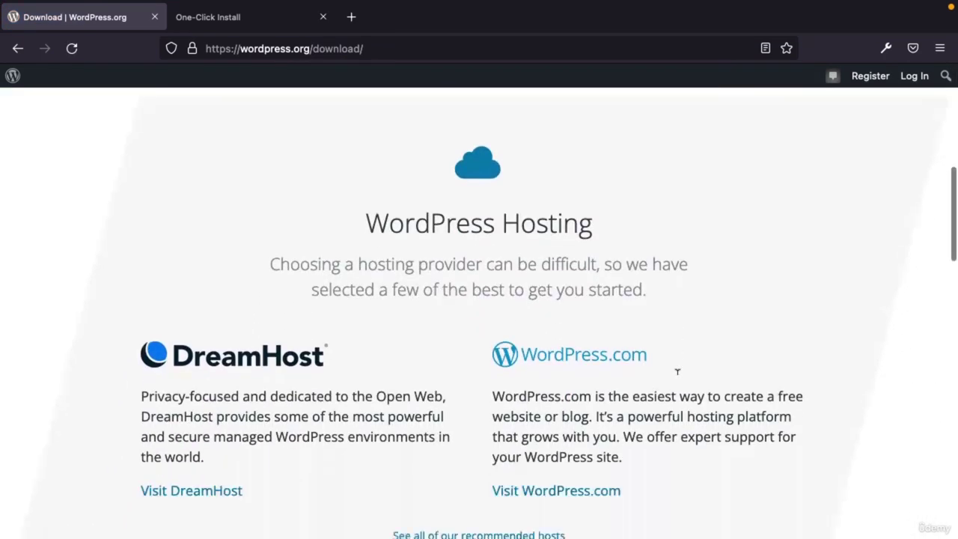
{"action": "scroll", "coordinate": [678, 371], "scroll_direction": "down", "scroll_amount": 5}
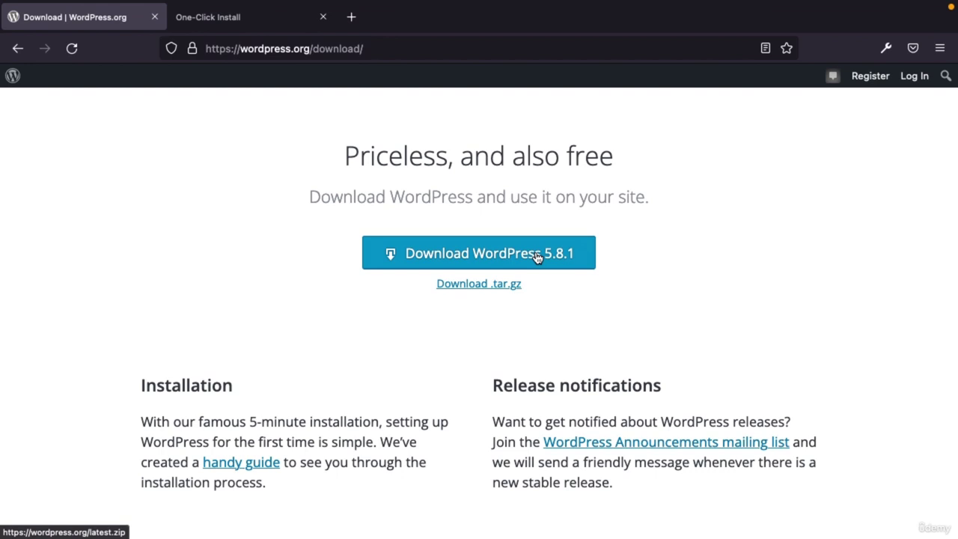
- Browse StackCP's File Manager into public_html, where wordpress-5.8.1.zip is stored
{"action": "left_click", "coordinate": [258, 24]}
{"action": "left_click", "coordinate": [52, 192]}
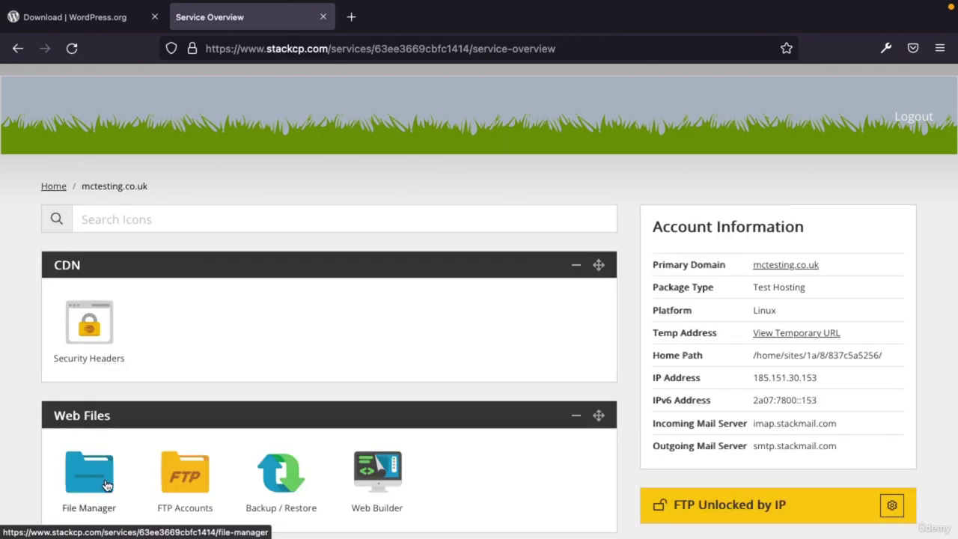
{"action": "left_click", "coordinate": [96, 482]}
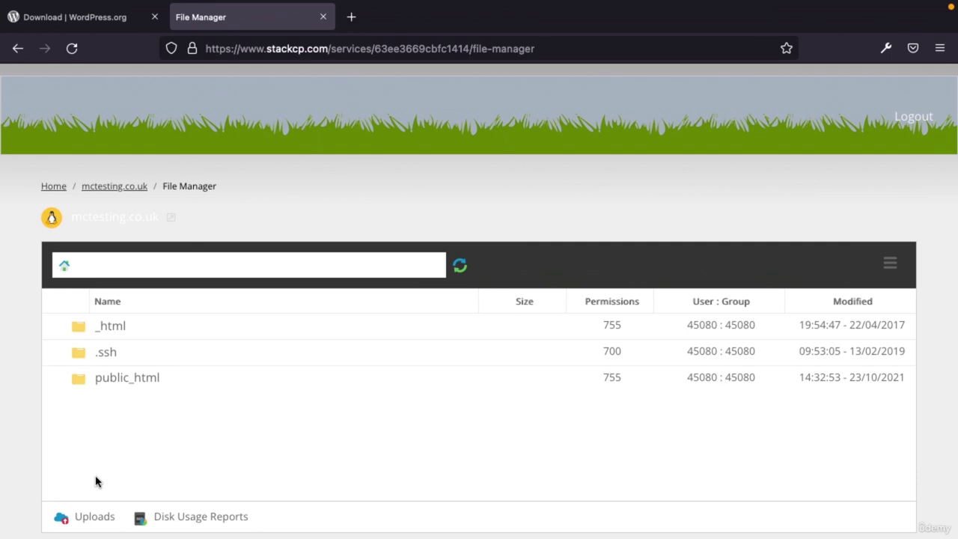
{"action": "double_click", "coordinate": [128, 383]}
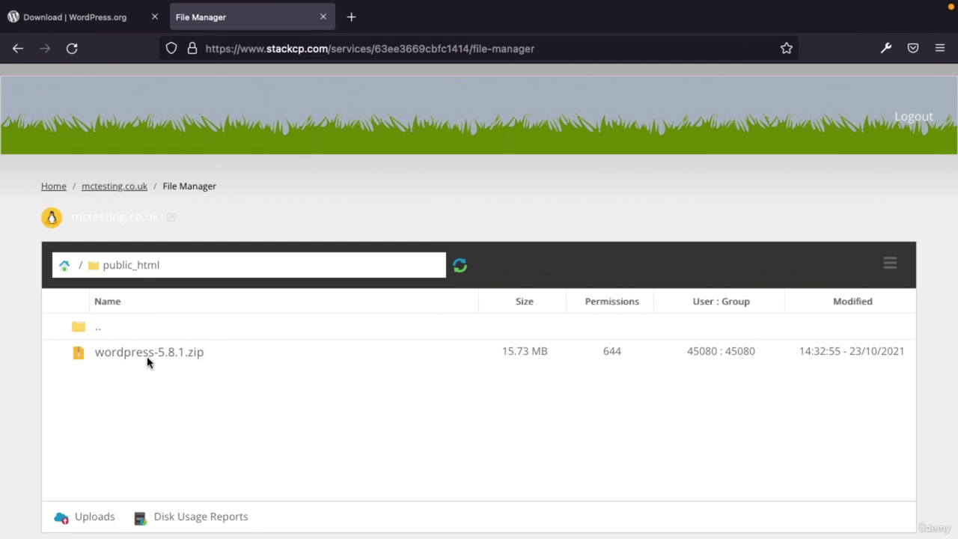
- Extract wordpress-5.8.1.zip in public_html and browse the new wordpress folder's files
{"action": "right_click", "coordinate": [149, 360]}
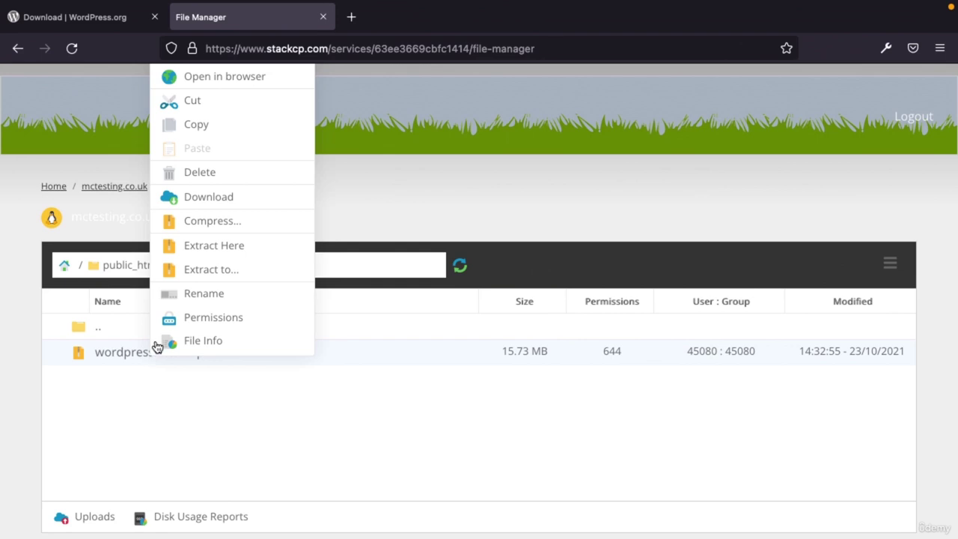
{"action": "left_click", "coordinate": [209, 250]}
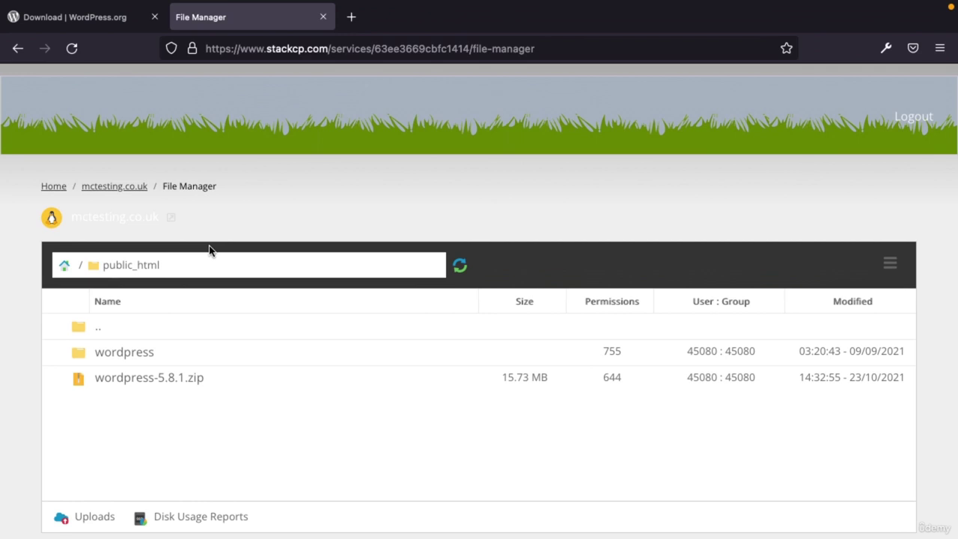
{"action": "double_click", "coordinate": [160, 355]}
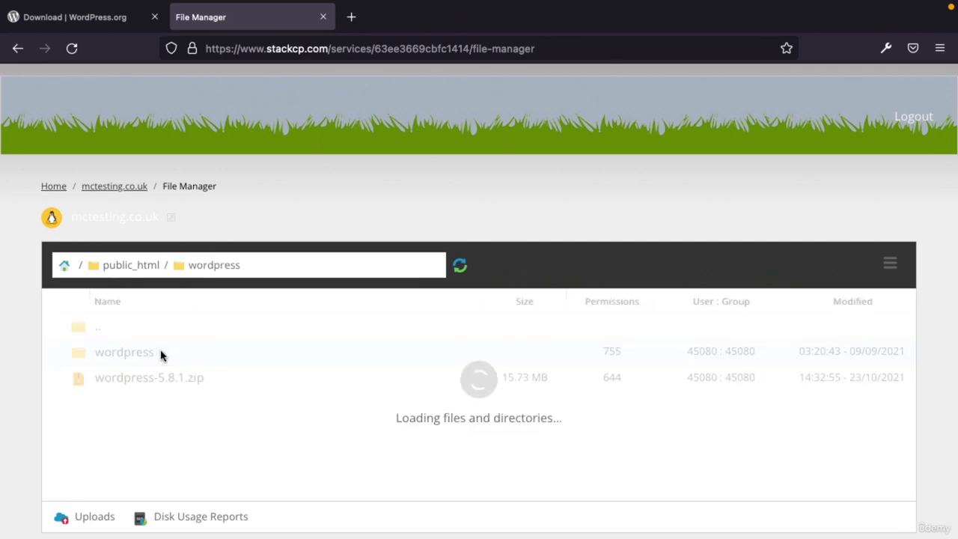
{"action": "scroll", "coordinate": [161, 355], "scroll_direction": "down", "scroll_amount": 4}
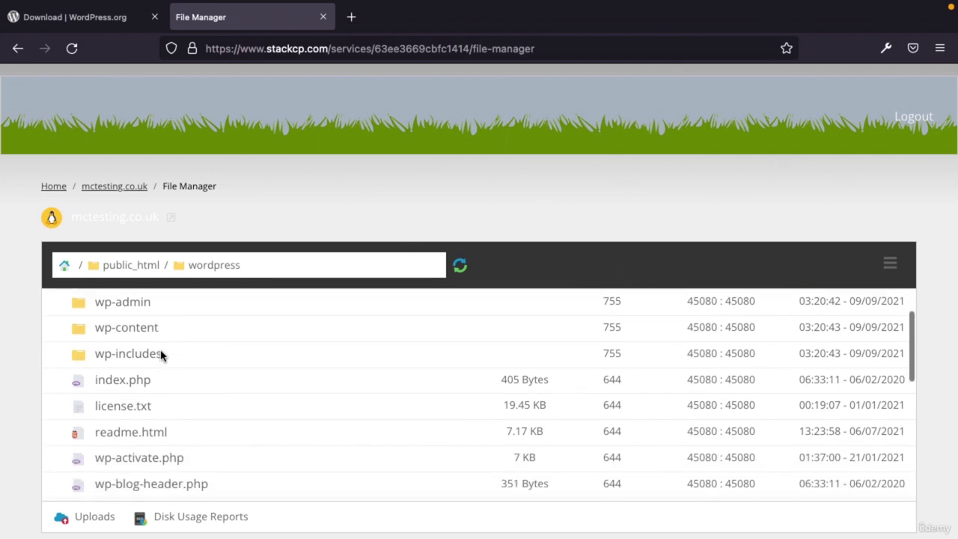
{"action": "scroll", "coordinate": [160, 355], "scroll_direction": "down", "scroll_amount": 5}
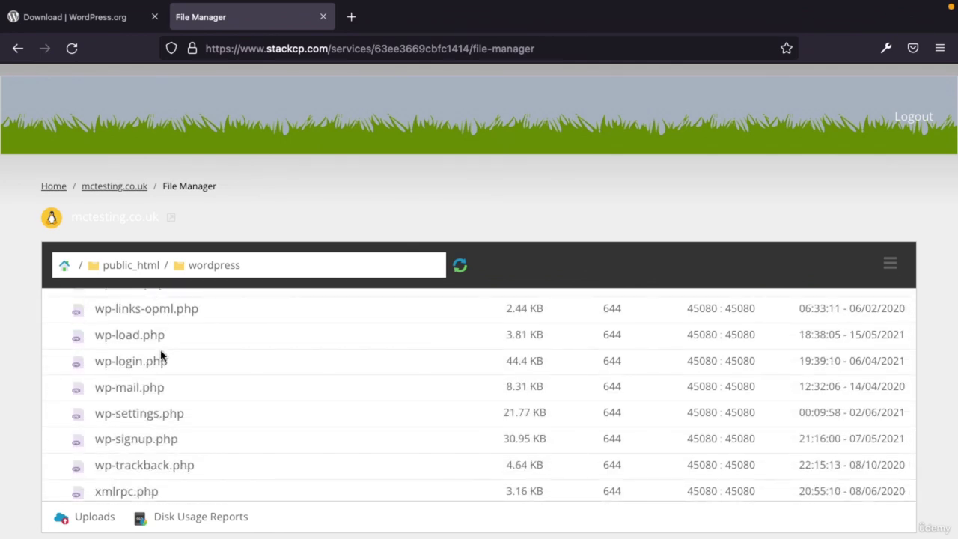
{"action": "scroll", "coordinate": [161, 355], "scroll_direction": "down", "scroll_amount": 1}
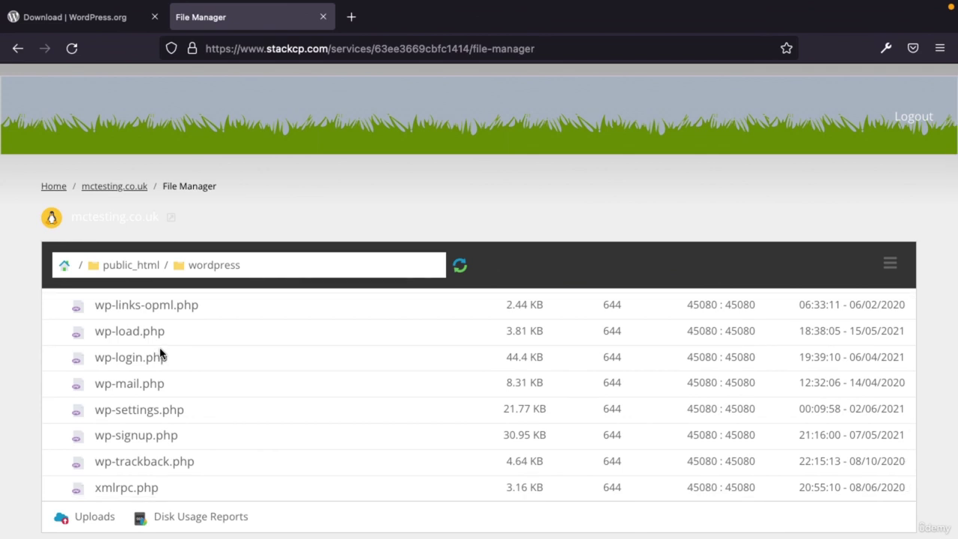
- Load mctesting.co.uk/wordpress/ in a new Firefox tab
{"action": "left_click", "coordinate": [352, 17]}
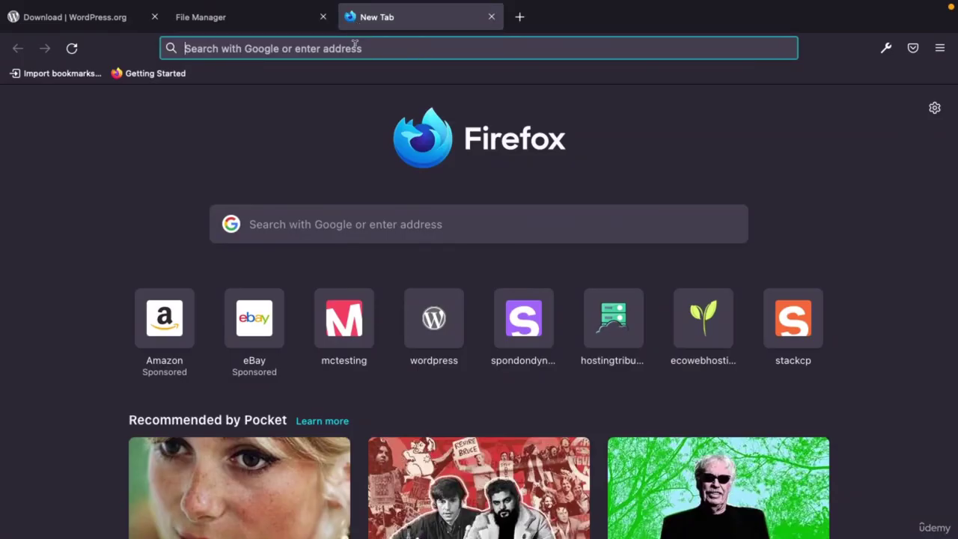
{"action": "type", "text": "mct"}
{"action": "key", "text": "Right"}
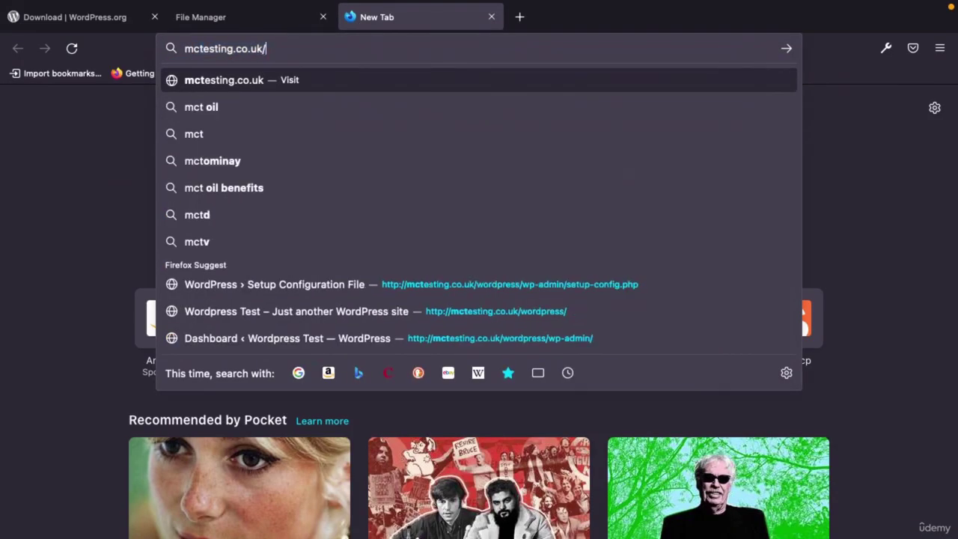
{"action": "type", "text": "wordpress/"}
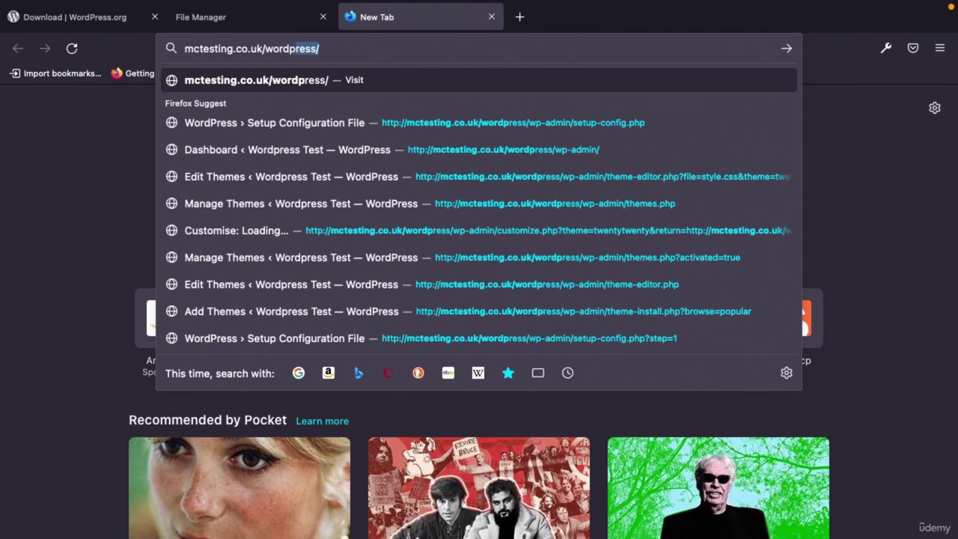
{"action": "key", "text": "Right"}
{"action": "type", "text": "so"}
{"action": "key", "text": "BackSpace"}
{"action": "key", "text": "BackSpace"}
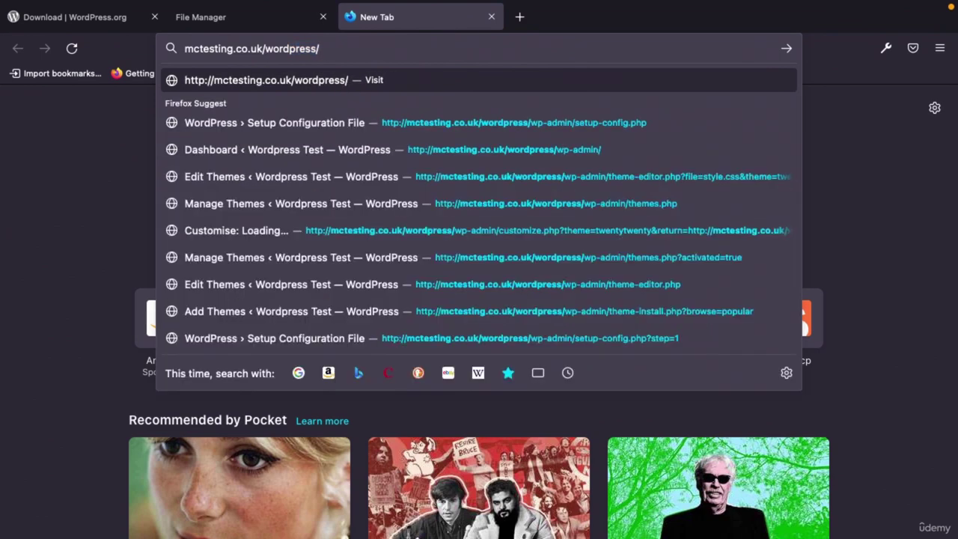
{"action": "key", "text": "Return"}
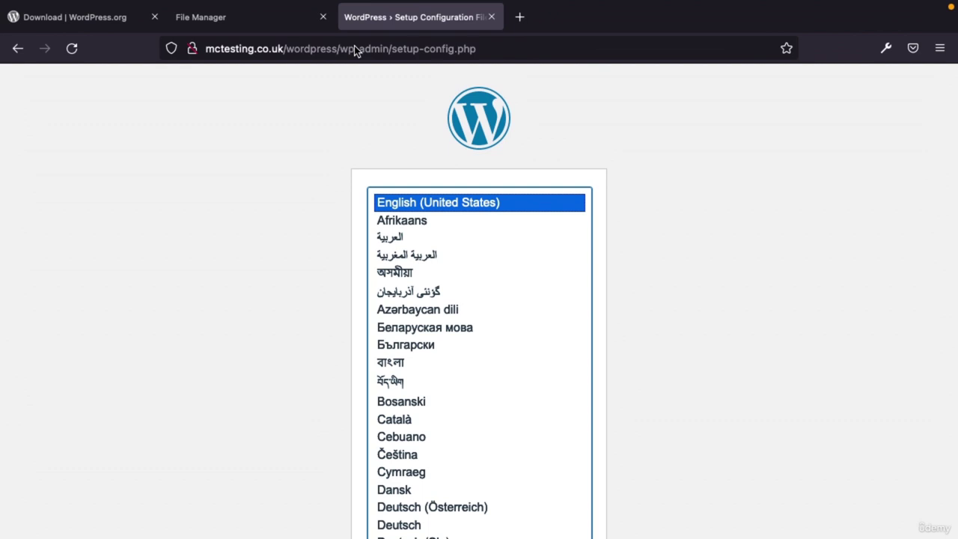
- Return the hosting tab to the account overview and pick English (UK) as the installation language
{"action": "left_click", "coordinate": [284, 21]}
{"action": "left_click", "coordinate": [100, 187]}
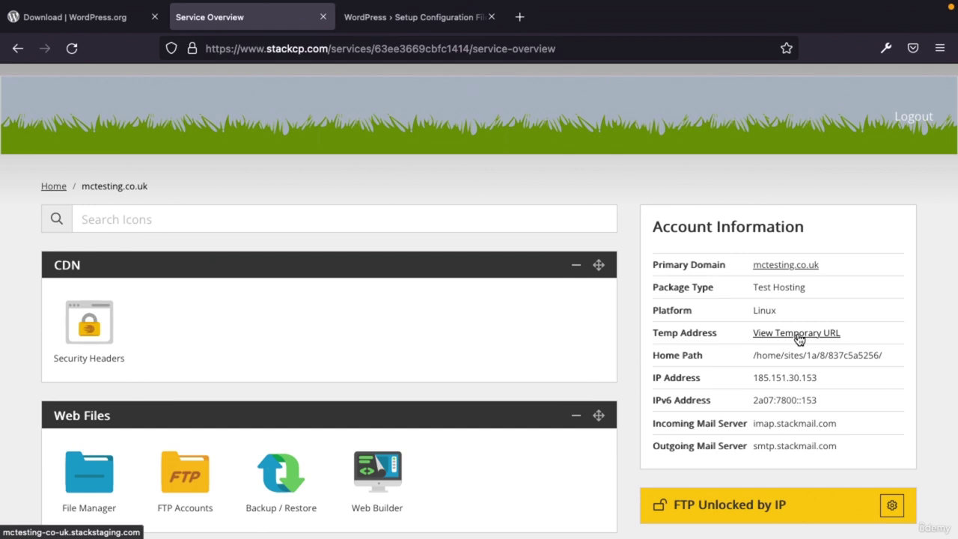
{"action": "left_click", "coordinate": [416, 22]}
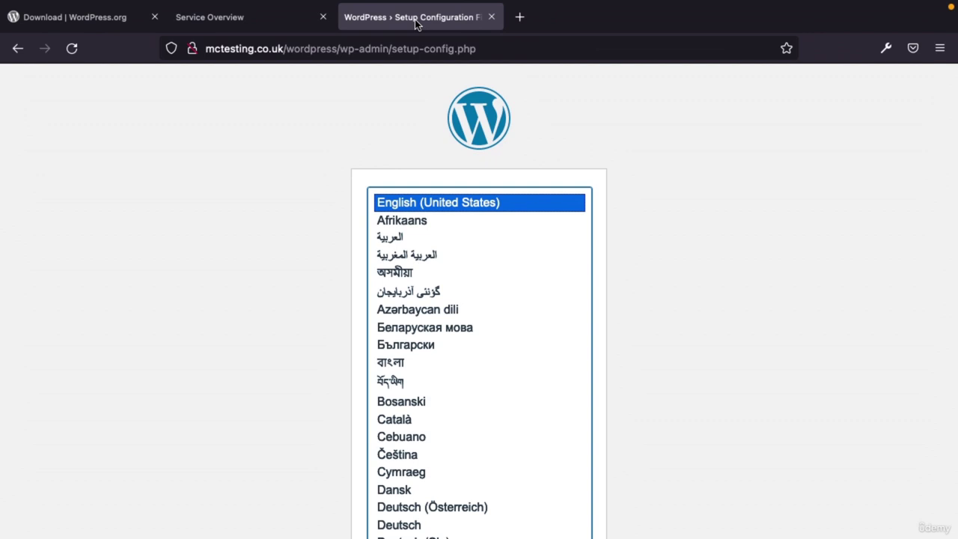
{"action": "scroll", "coordinate": [447, 395], "scroll_direction": "down", "scroll_amount": 3}
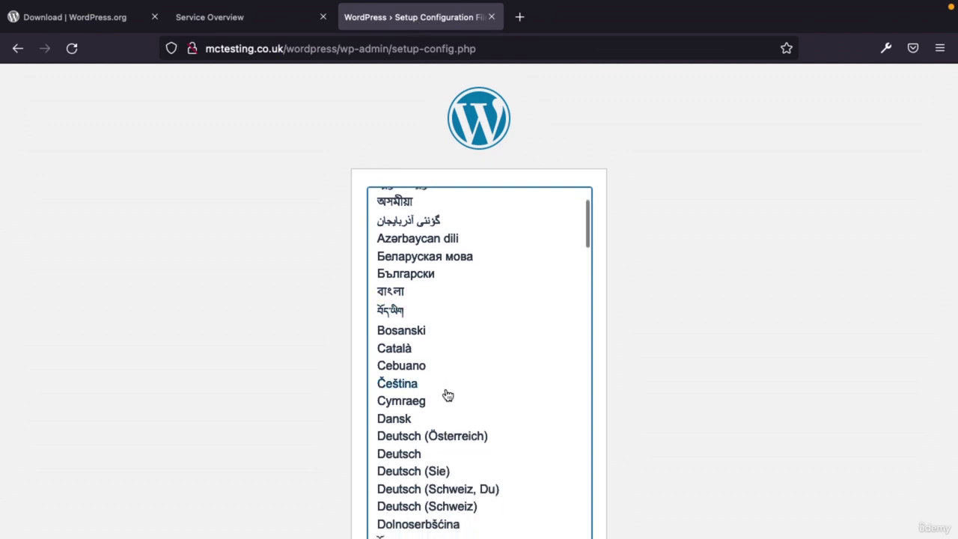
{"action": "scroll", "coordinate": [448, 396], "scroll_direction": "down", "scroll_amount": 9}
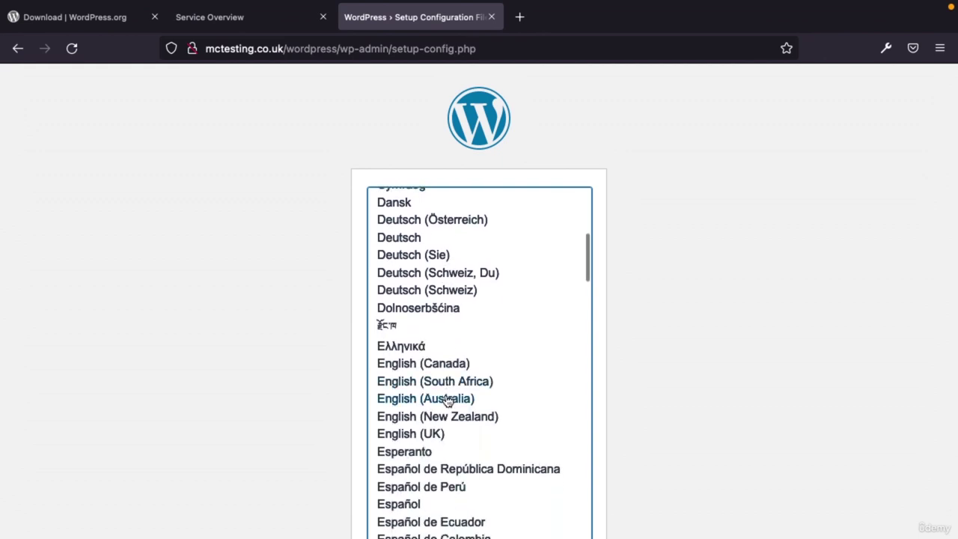
{"action": "left_click", "coordinate": [434, 442]}
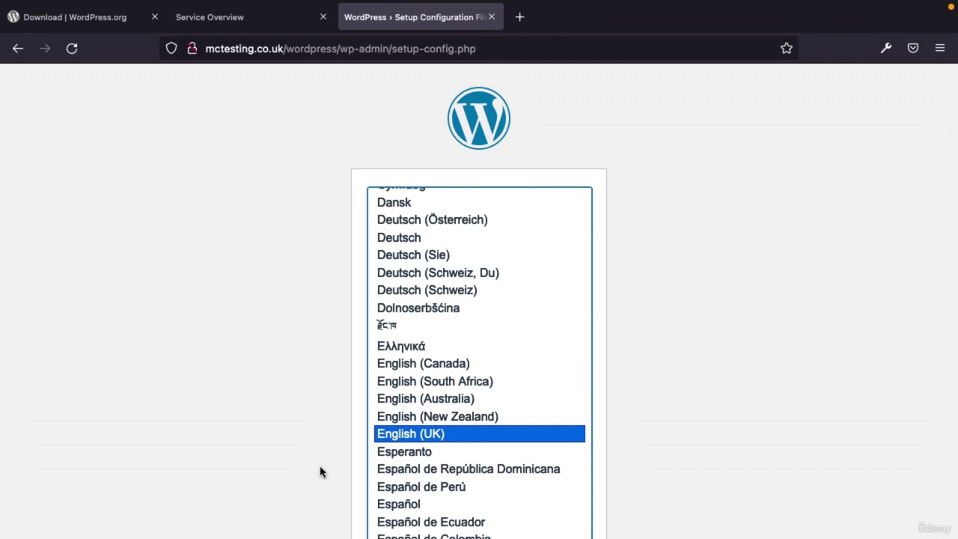
{"action": "scroll", "coordinate": [321, 471], "scroll_direction": "down", "scroll_amount": 2}
- Confirm the English (UK) language and start setup from the welcome screen
{"action": "left_click", "coordinate": [561, 498]}
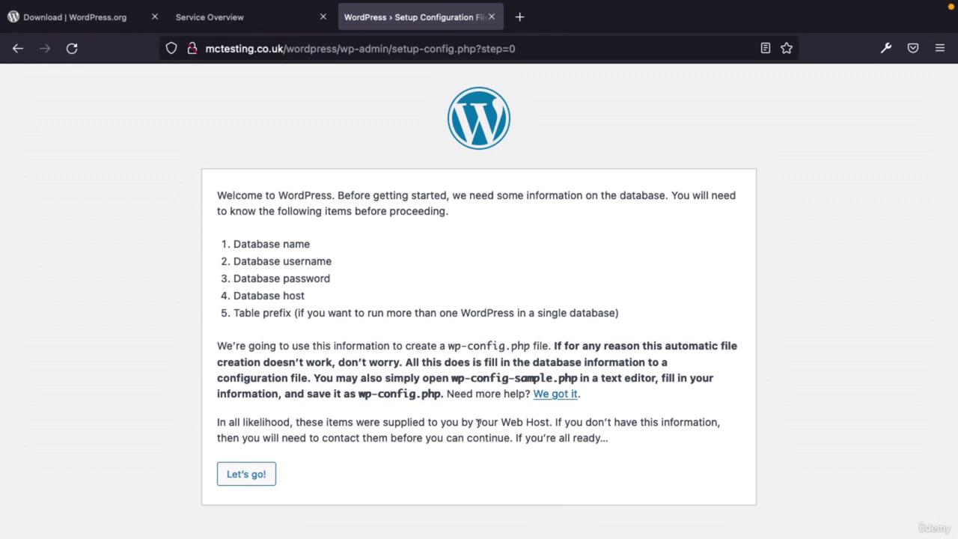
{"action": "left_click", "coordinate": [260, 477]}
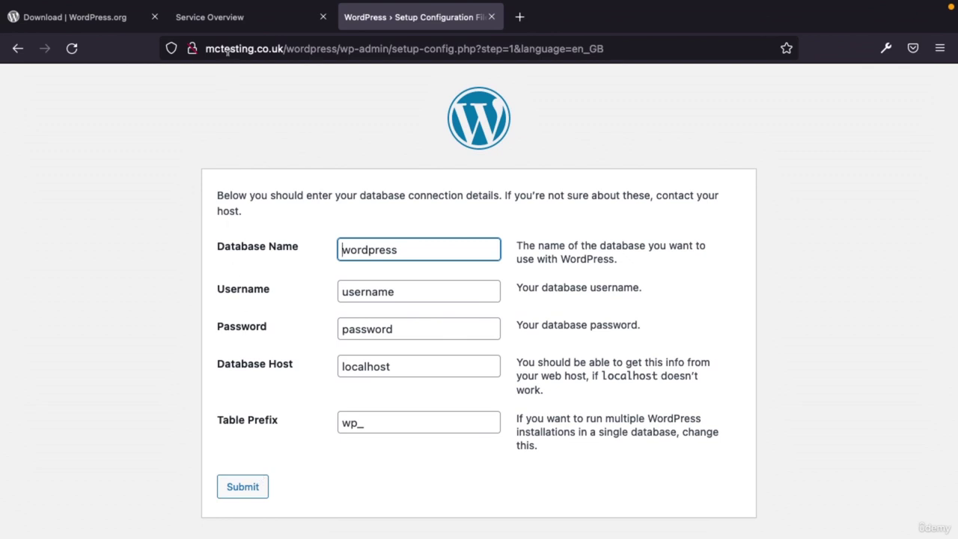
- In StackCP MySQL Databases, create database 'wordpress' and copy its generated name wordpress-3735edcf
{"action": "left_click", "coordinate": [226, 19]}
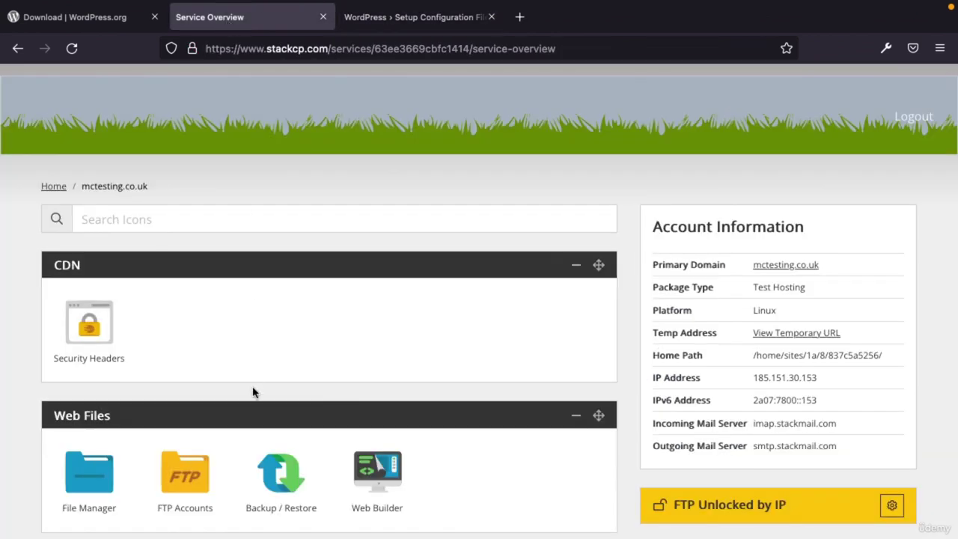
{"action": "scroll", "coordinate": [253, 392], "scroll_direction": "down", "scroll_amount": 5}
{"action": "scroll", "coordinate": [252, 392], "scroll_direction": "down", "scroll_amount": 2}
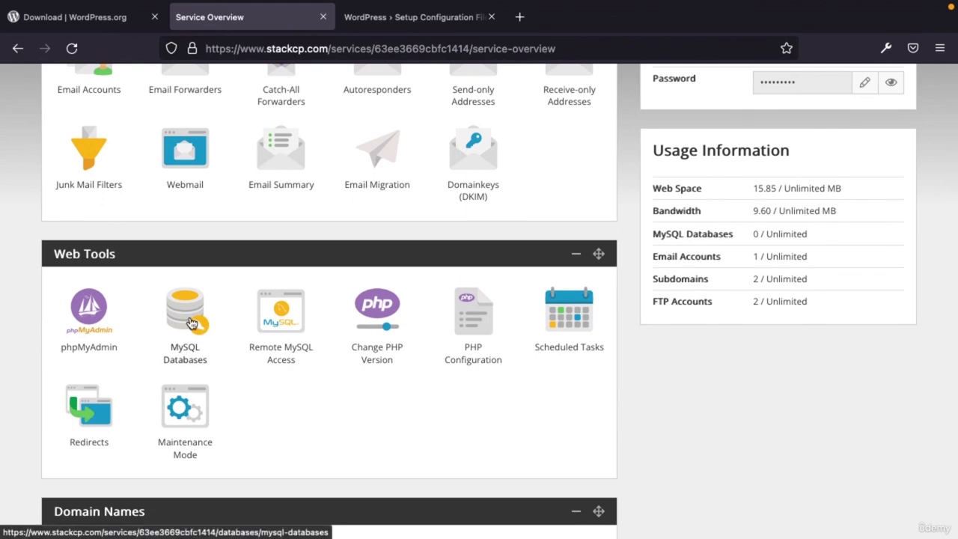
{"action": "left_click", "coordinate": [192, 323]}
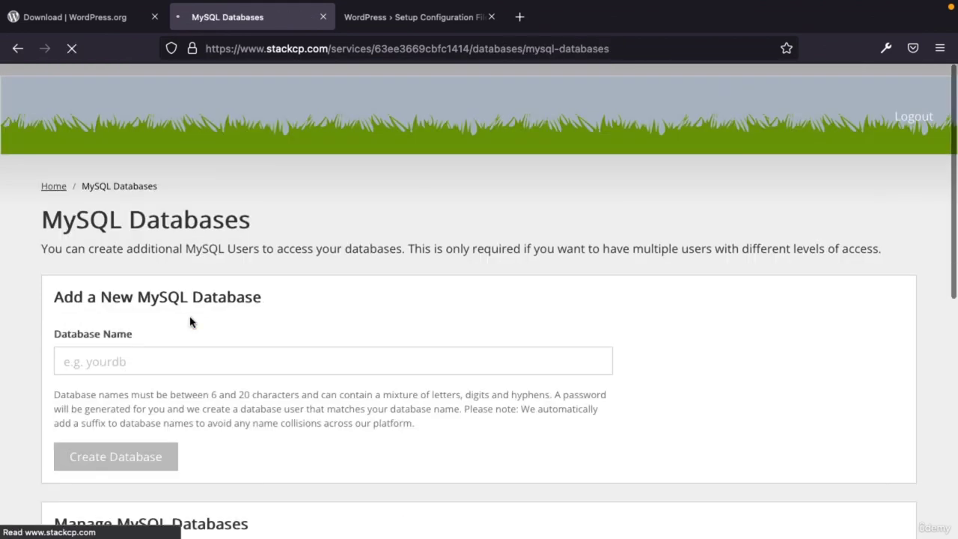
{"action": "scroll", "coordinate": [188, 318], "scroll_direction": "down", "scroll_amount": 3}
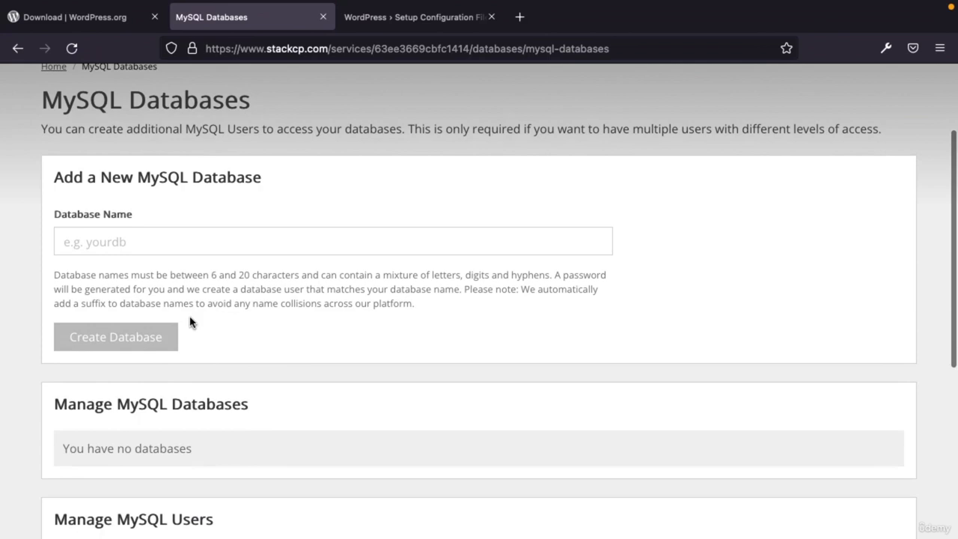
{"action": "left_click", "coordinate": [140, 241]}
{"action": "type", "text": "wo"}
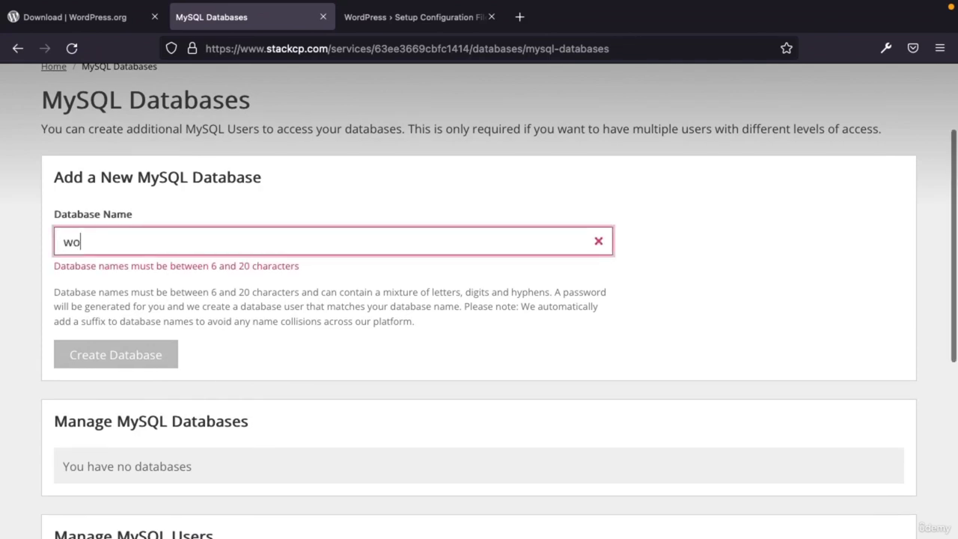
{"action": "type", "text": "rdpress"}
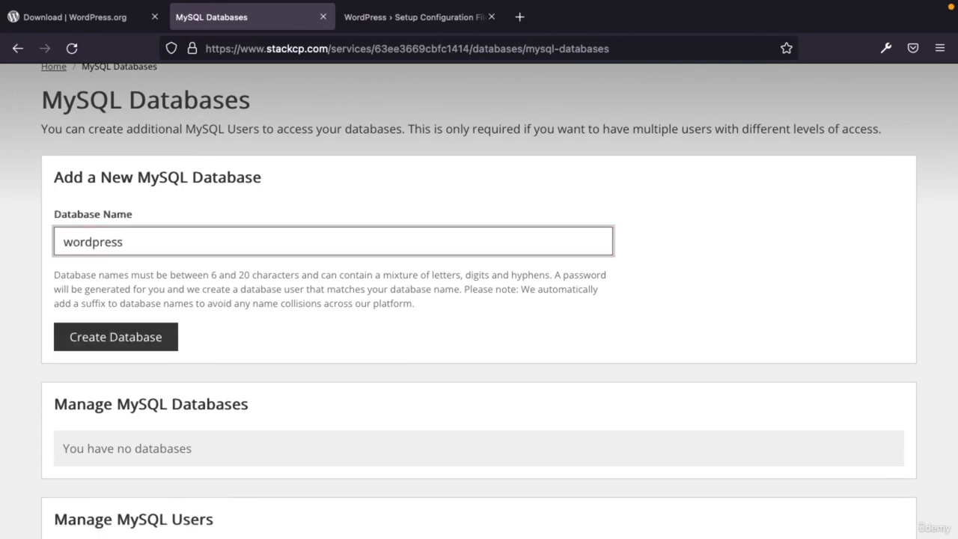
{"action": "left_click", "coordinate": [119, 338]}
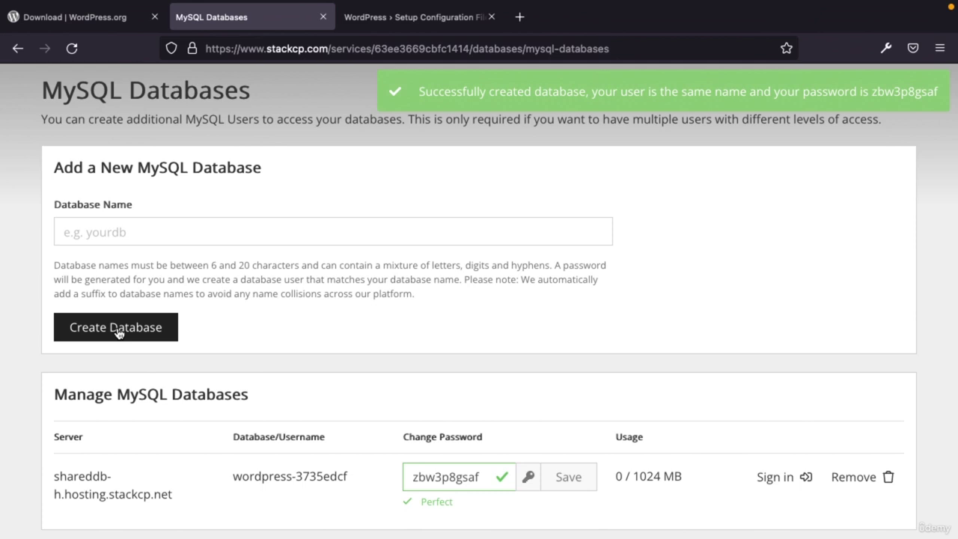
{"action": "triple_click", "coordinate": [266, 468]}
{"action": "key", "text": "ctrl+c"}
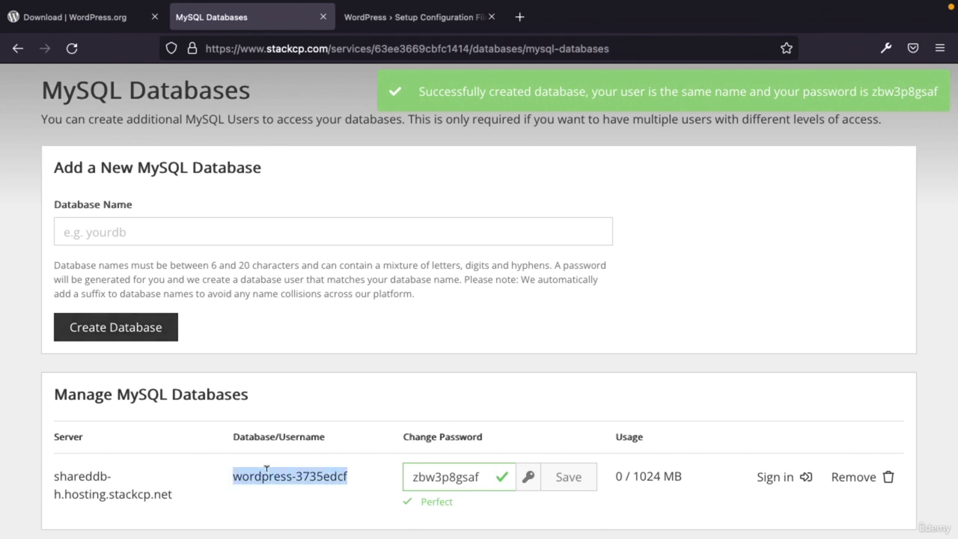
- Paste the generated database name into both the Database Name and Username fields
{"action": "left_click", "coordinate": [404, 21]}
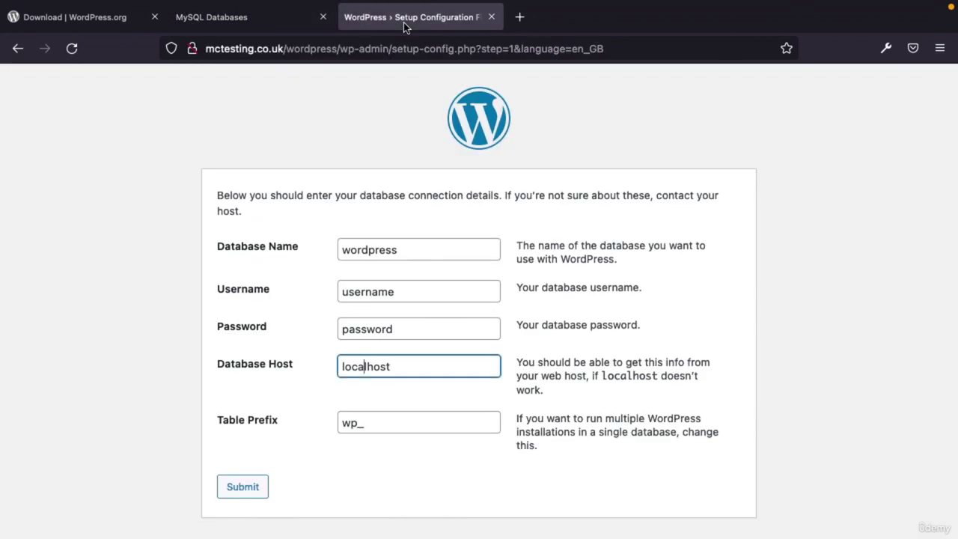
{"action": "double_click", "coordinate": [371, 252]}
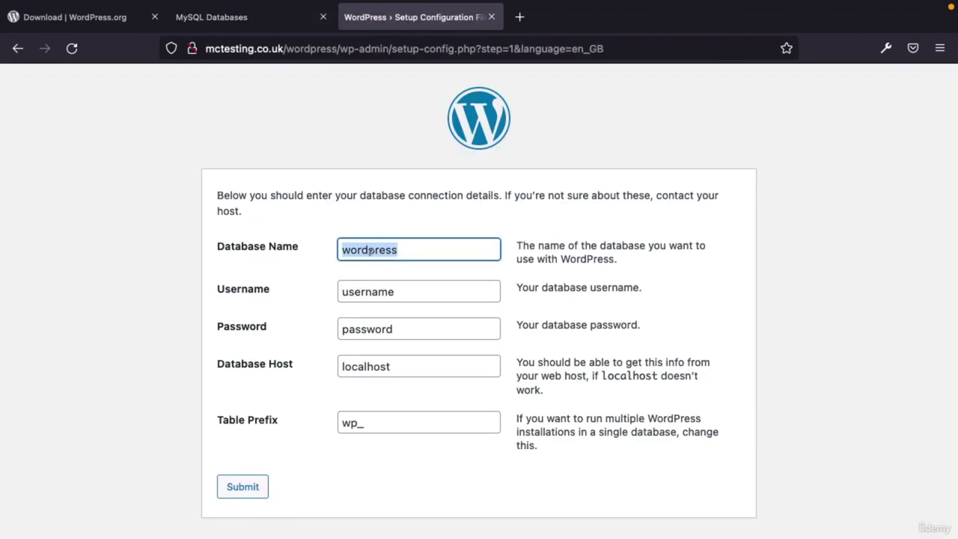
{"action": "key", "text": "ctrl+v"}
{"action": "double_click", "coordinate": [372, 293]}
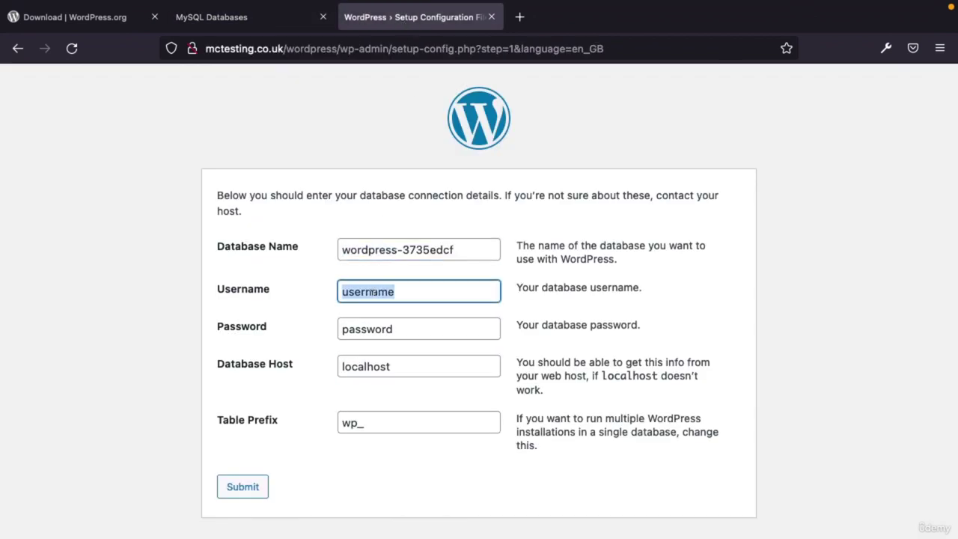
{"action": "key", "text": "ctrl+v"}
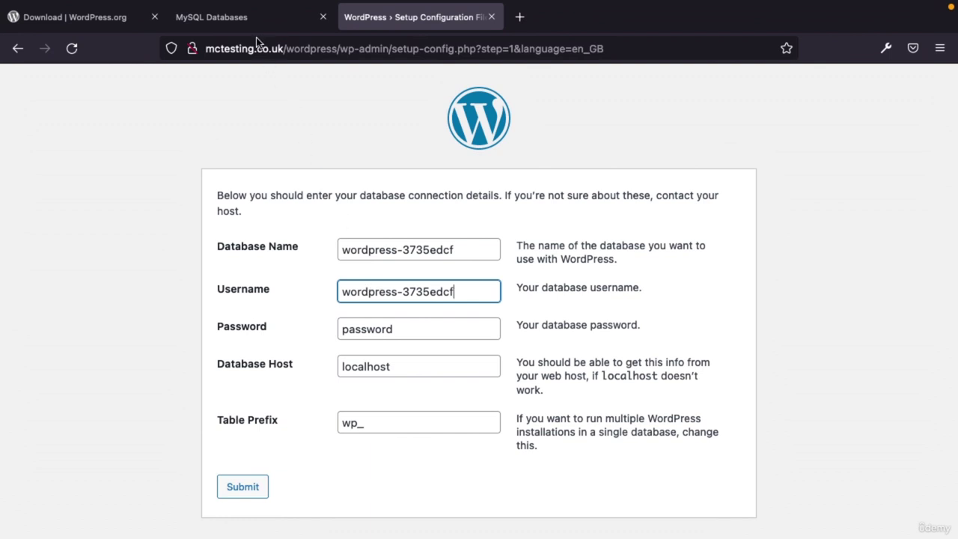
- Set the Database Host to the StackCP server address shareddb-h.hosting.stackcp.net
{"action": "left_click", "coordinate": [250, 20]}
{"action": "left_click", "coordinate": [128, 487]}
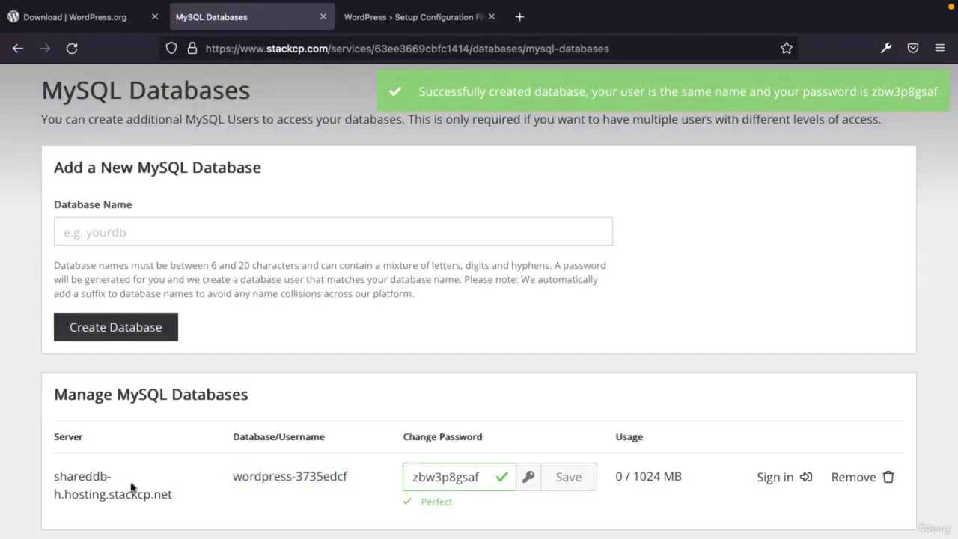
{"action": "triple_click", "coordinate": [147, 495]}
{"action": "key", "text": "super+c"}
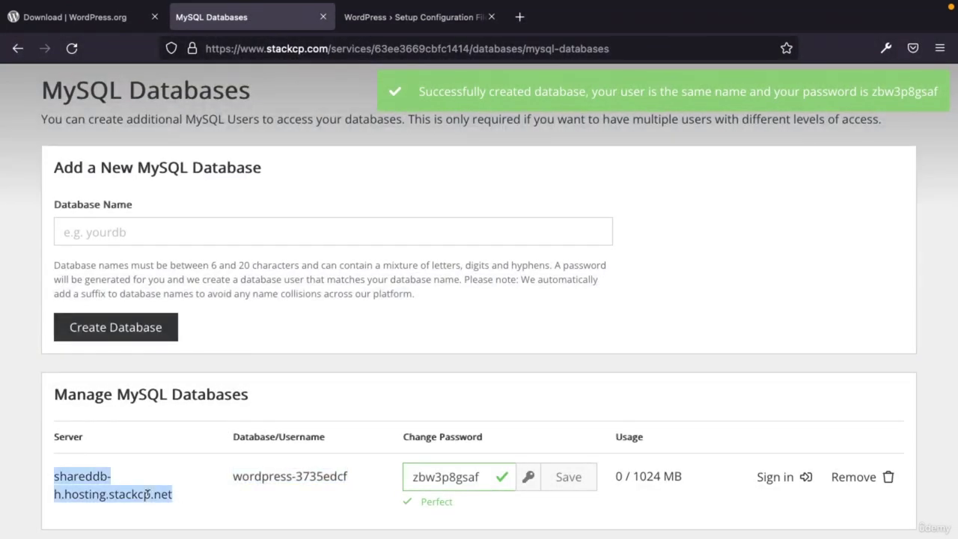
{"action": "left_click", "coordinate": [378, 18]}
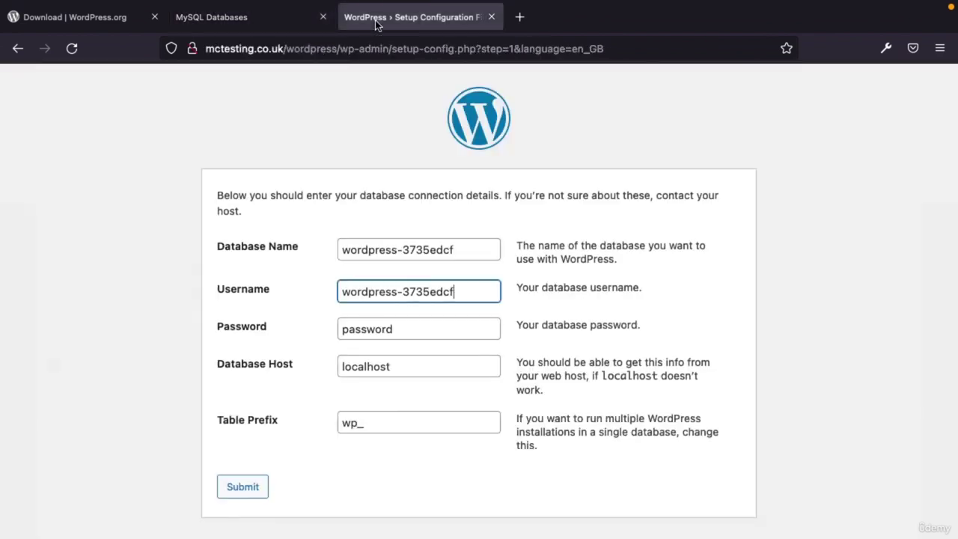
{"action": "double_click", "coordinate": [381, 365]}
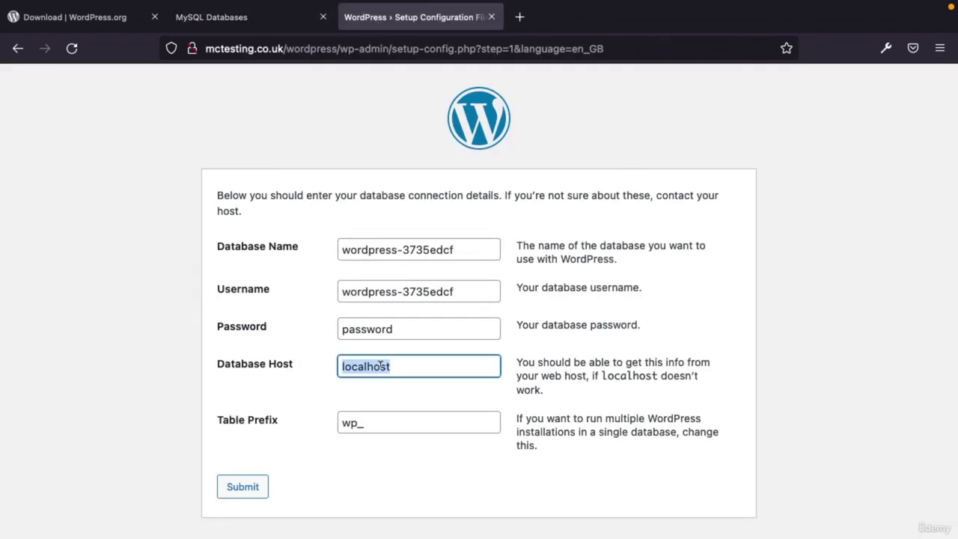
{"action": "key", "text": "super+v"}
- Fill in the generated database password and submit the connection details
{"action": "left_click", "coordinate": [275, 19]}
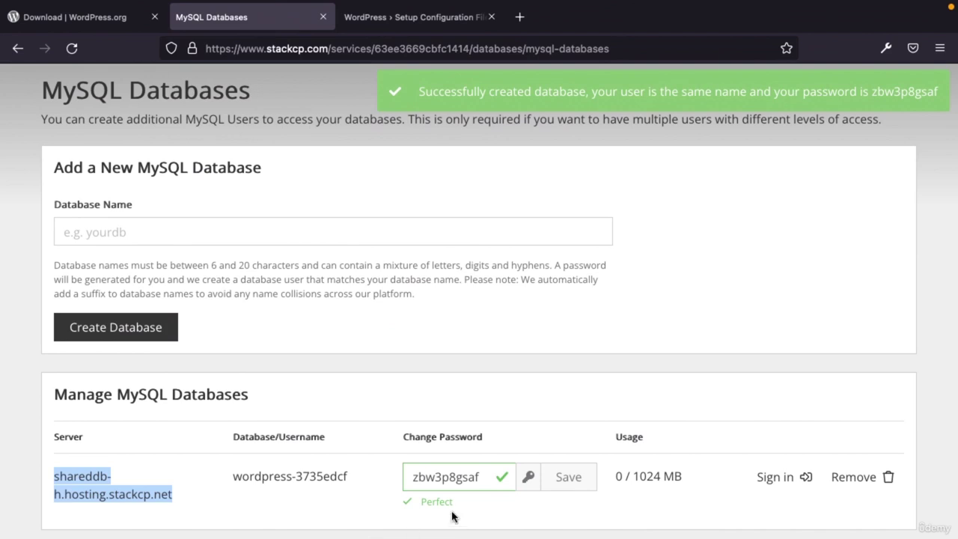
{"action": "double_click", "coordinate": [447, 476]}
{"action": "key", "text": "super+c"}
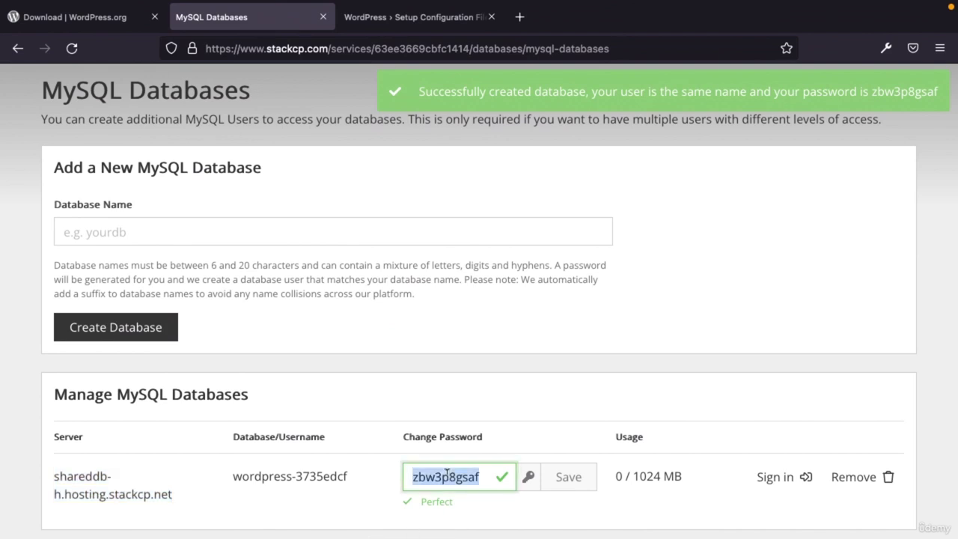
{"action": "left_click", "coordinate": [410, 22]}
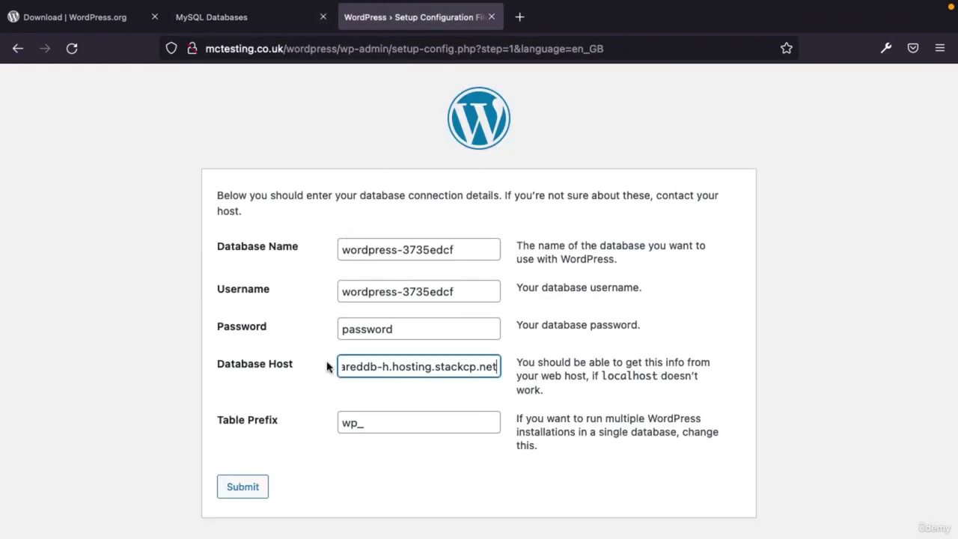
{"action": "double_click", "coordinate": [368, 322]}
{"action": "key", "text": "super+v"}
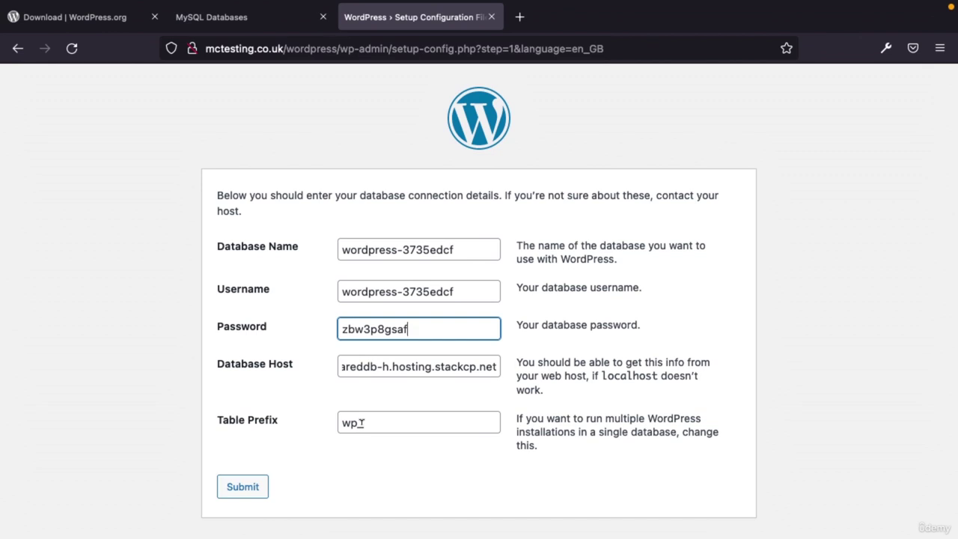
{"action": "left_click", "coordinate": [251, 491]}
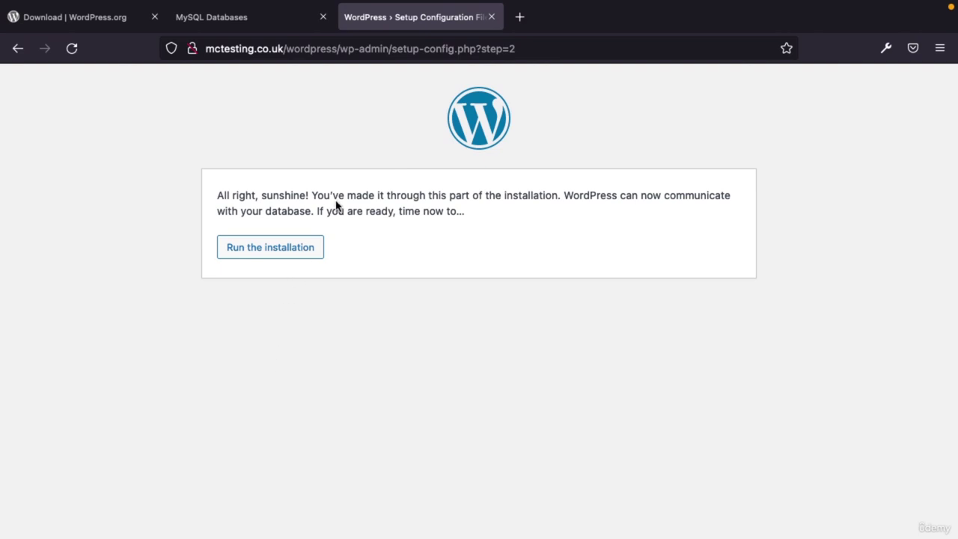
- Run the installation and enter site title 'Wordpress Test' with username 'admin'
{"action": "left_click", "coordinate": [292, 246]}
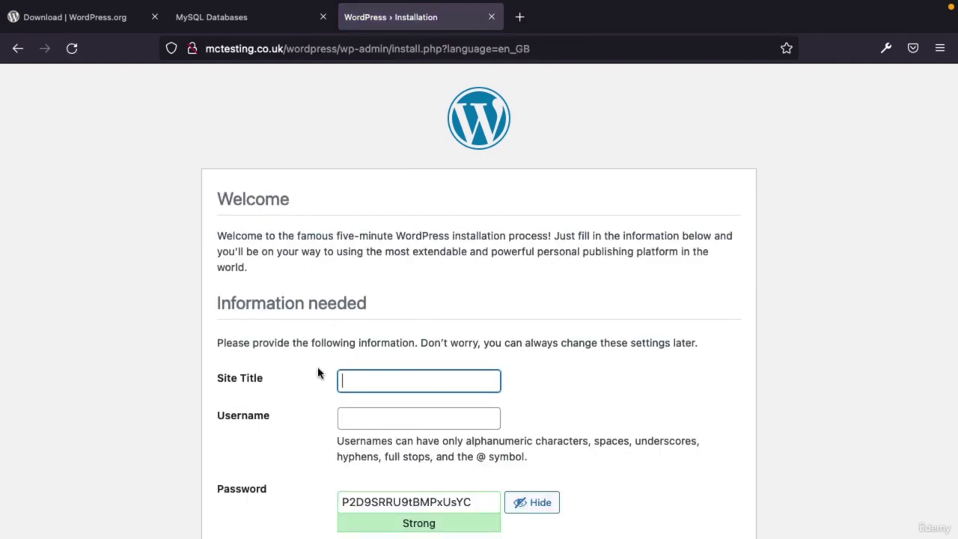
{"action": "scroll", "coordinate": [310, 392], "scroll_direction": "down", "scroll_amount": 3}
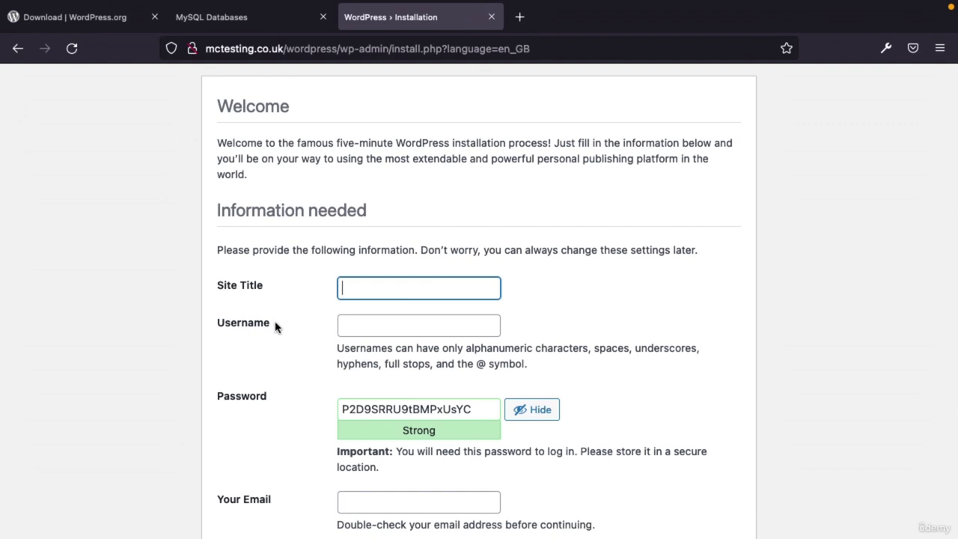
{"action": "scroll", "coordinate": [277, 437], "scroll_direction": "down", "scroll_amount": 4}
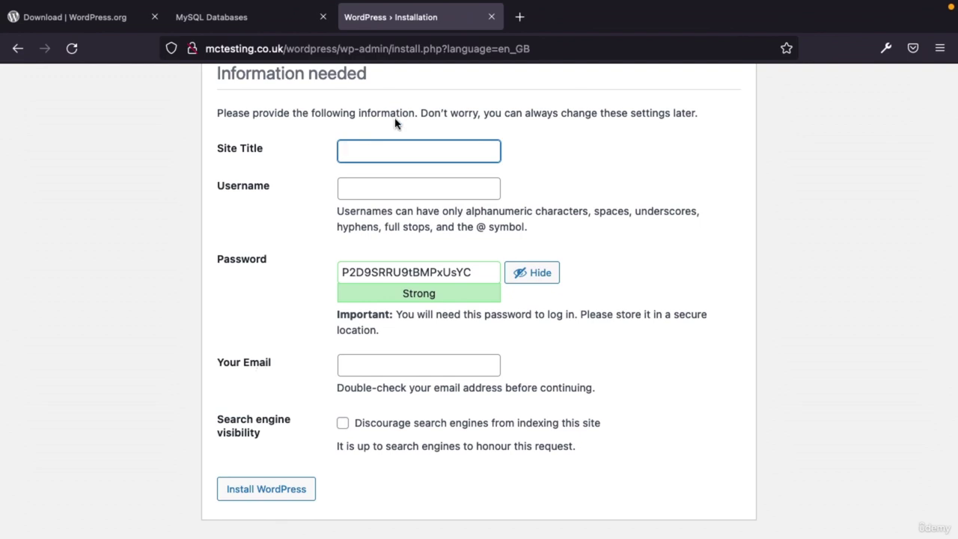
{"action": "type", "text": "Word"}
{"action": "key", "text": "Down"}
{"action": "key", "text": "Return"}
{"action": "left_click", "coordinate": [395, 187]}
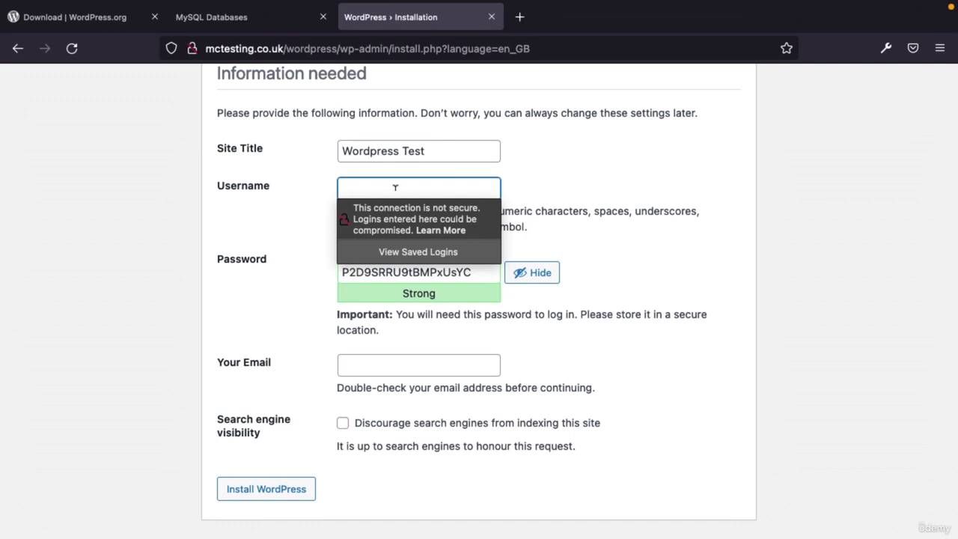
{"action": "type", "text": "admin"}
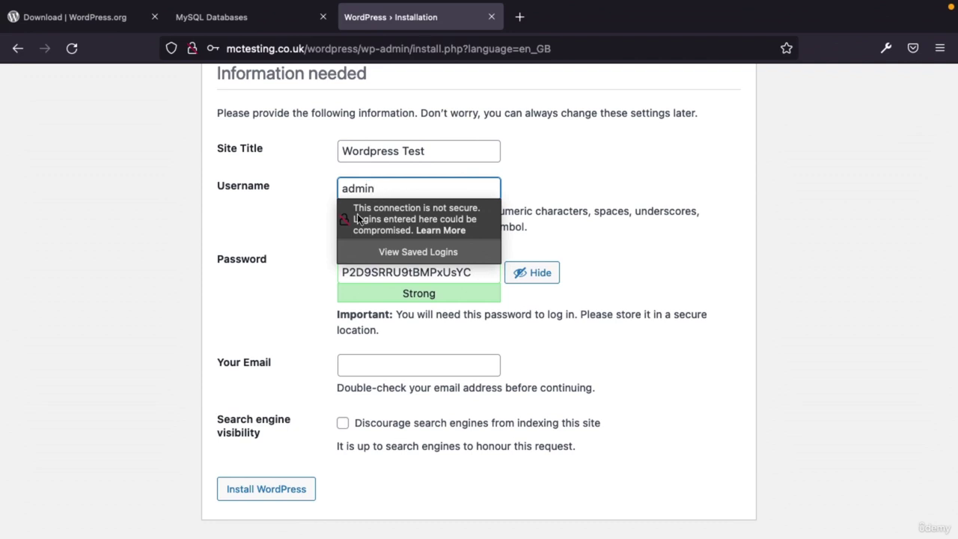
{"action": "left_click", "coordinate": [297, 244]}
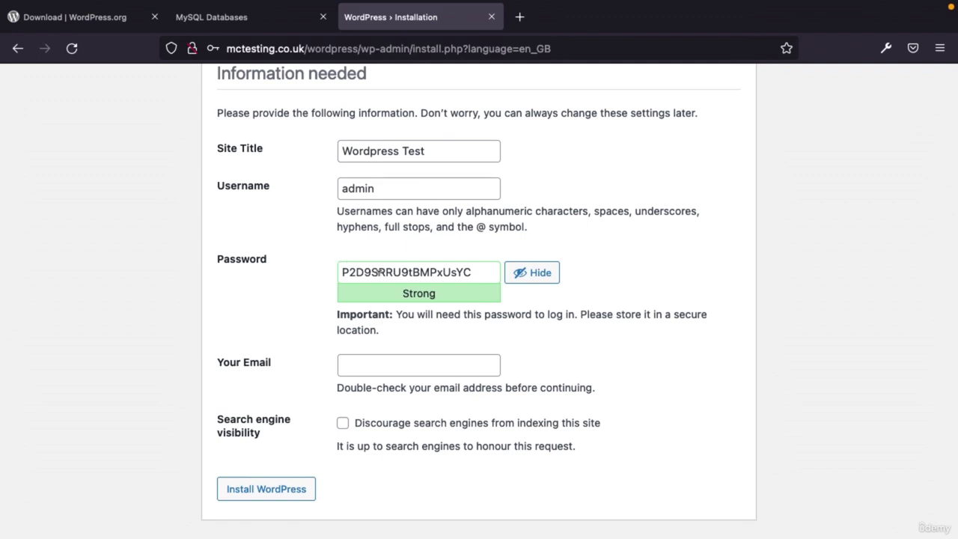
- Select the generated password, enter the admin e-mail, discourage search engines, and install WordPress
{"action": "left_click", "coordinate": [380, 273]}
{"action": "double_click", "coordinate": [381, 272]}
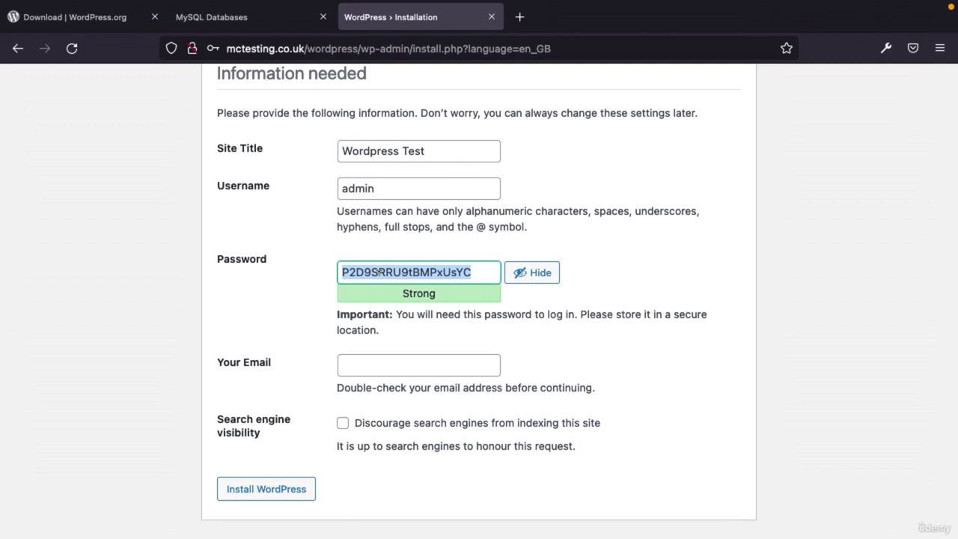
{"action": "left_click", "coordinate": [383, 358]}
{"action": "type", "text": "wor"}
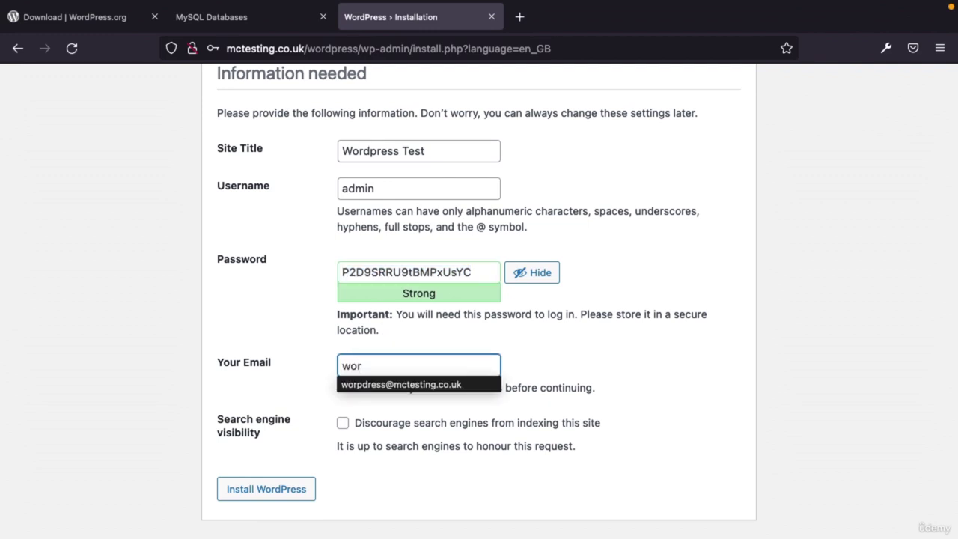
{"action": "key", "text": "Down"}
{"action": "key", "text": "Return"}
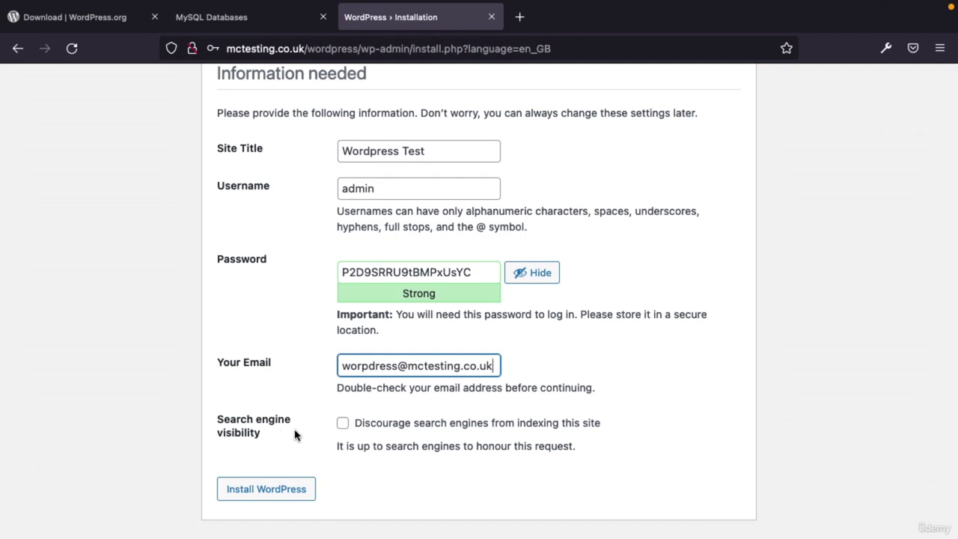
{"action": "left_click", "coordinate": [344, 424]}
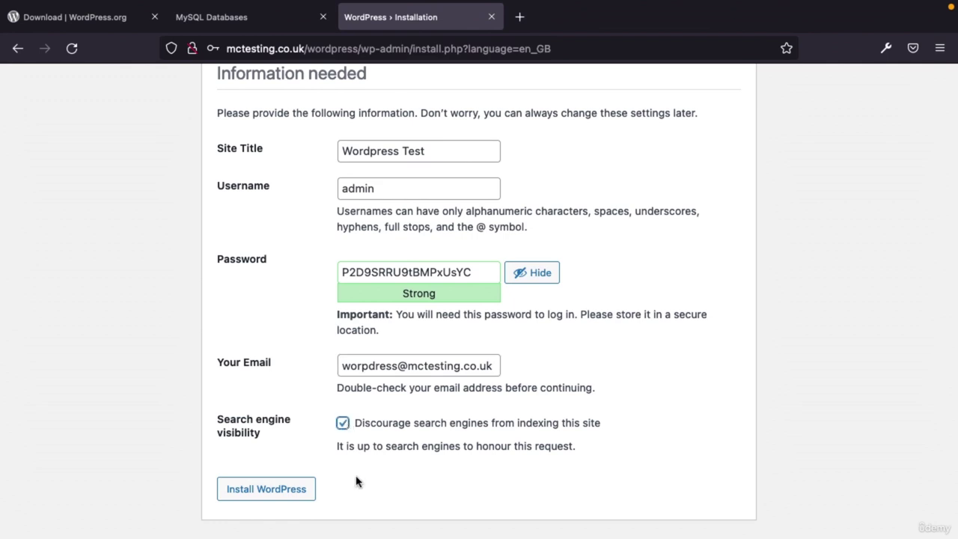
{"action": "left_click", "coordinate": [285, 494]}
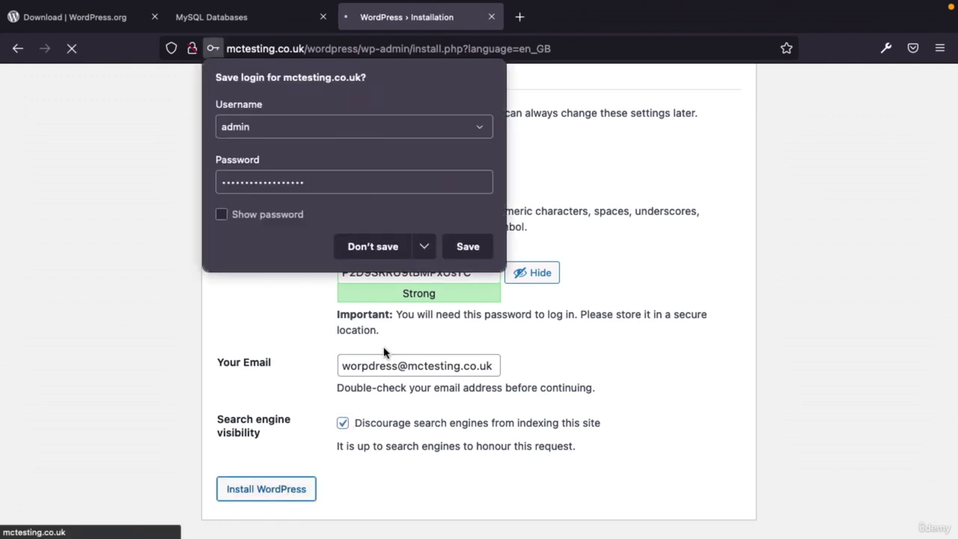
- Decline saving the login, go to the login page, and enter username 'admin' with its password
{"action": "left_click", "coordinate": [381, 249]}
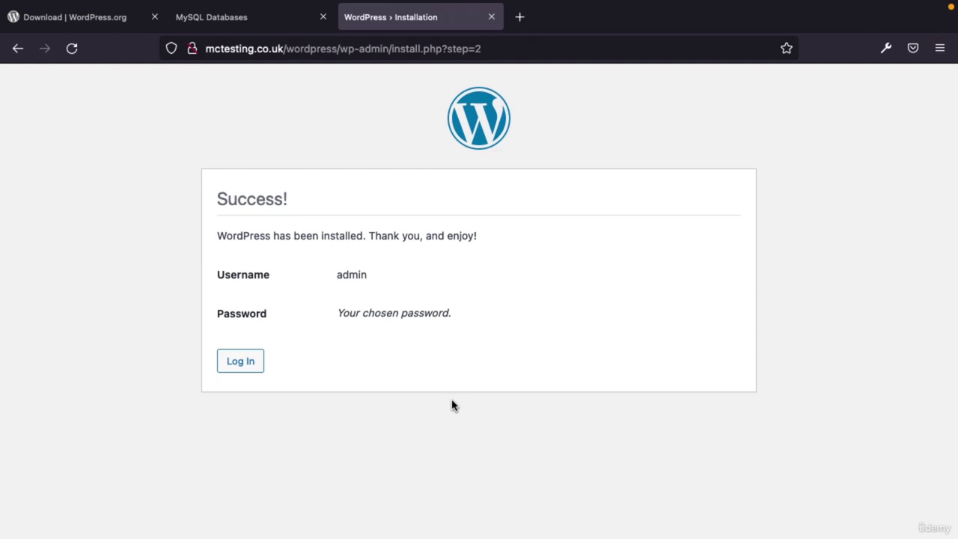
{"action": "left_click", "coordinate": [237, 362]}
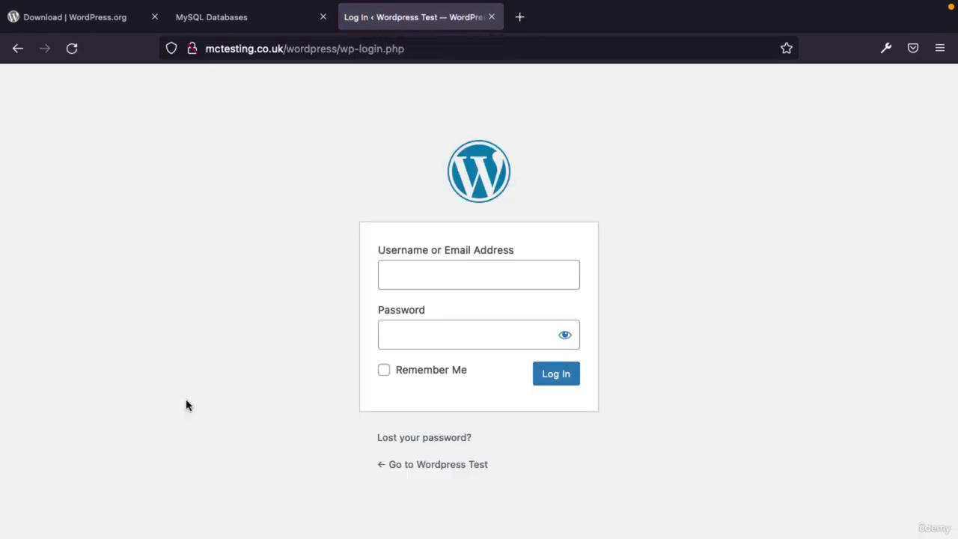
{"action": "left_click", "coordinate": [414, 278]}
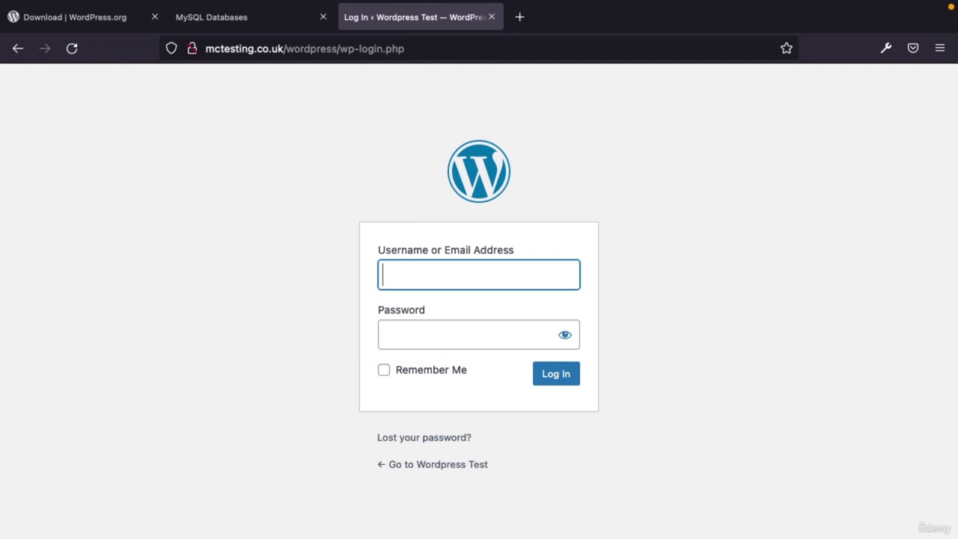
{"action": "type", "text": "admin"}
{"action": "left_click", "coordinate": [316, 305]}
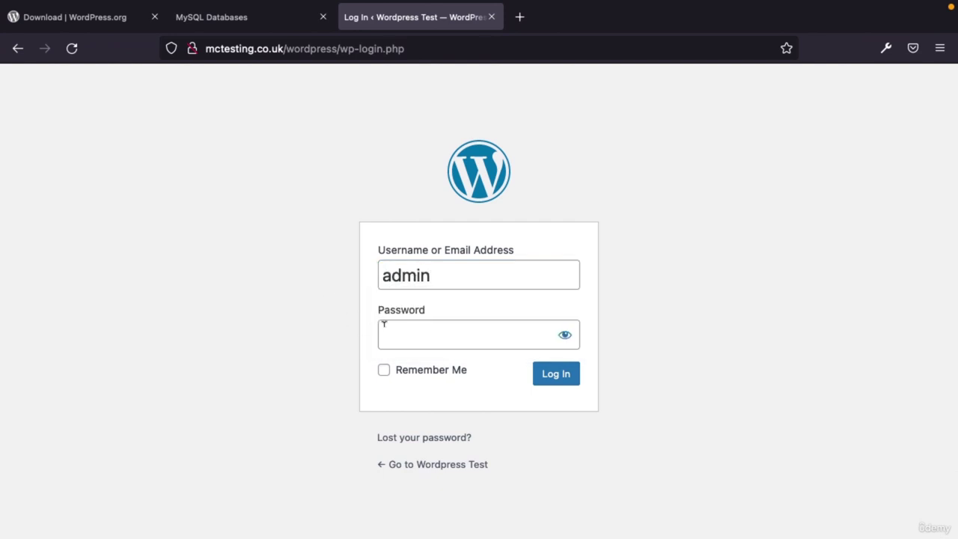
{"action": "left_click", "coordinate": [399, 332]}
{"action": "key", "text": "super+v"}
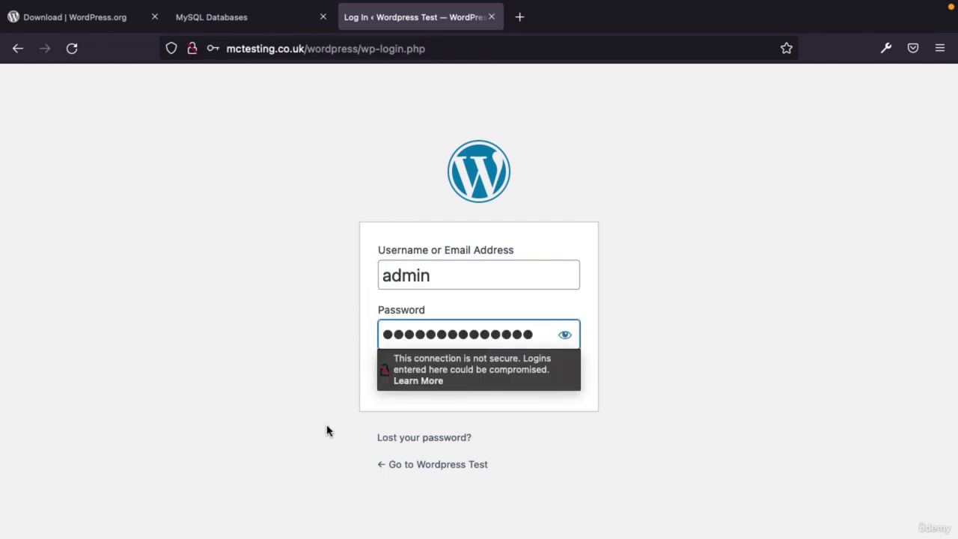
{"action": "left_click", "coordinate": [321, 449]}
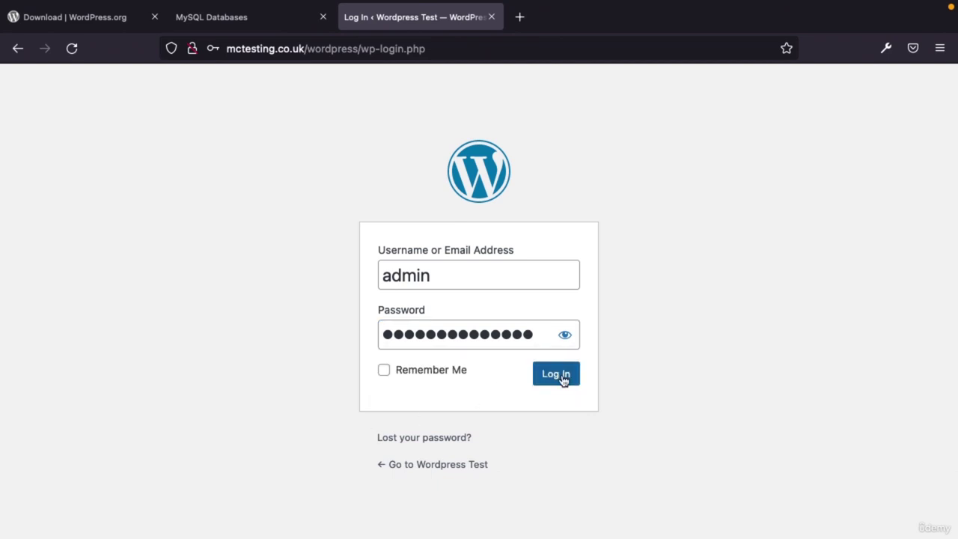
- Log in as admin and decline Firefox's offer to save the login
{"action": "left_click", "coordinate": [562, 379]}
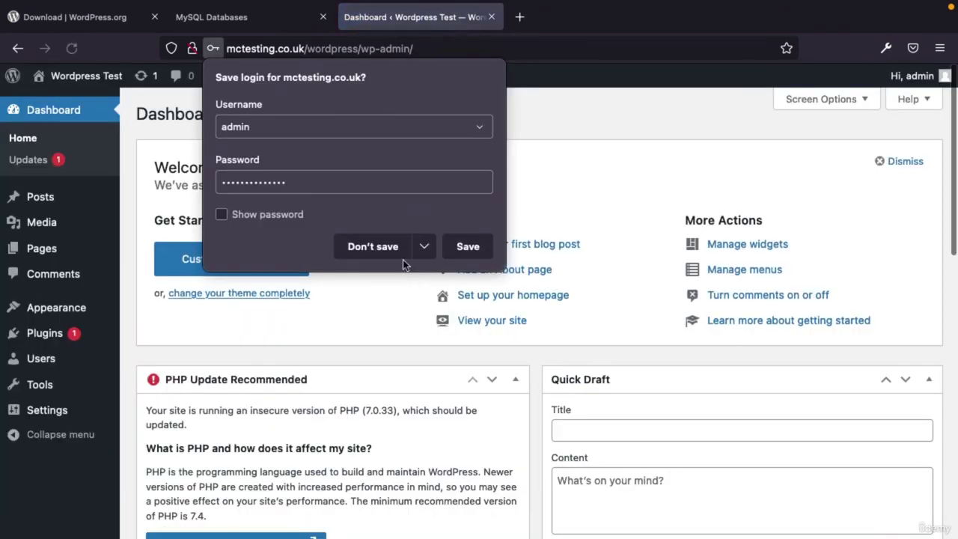
{"action": "left_click", "coordinate": [388, 250]}
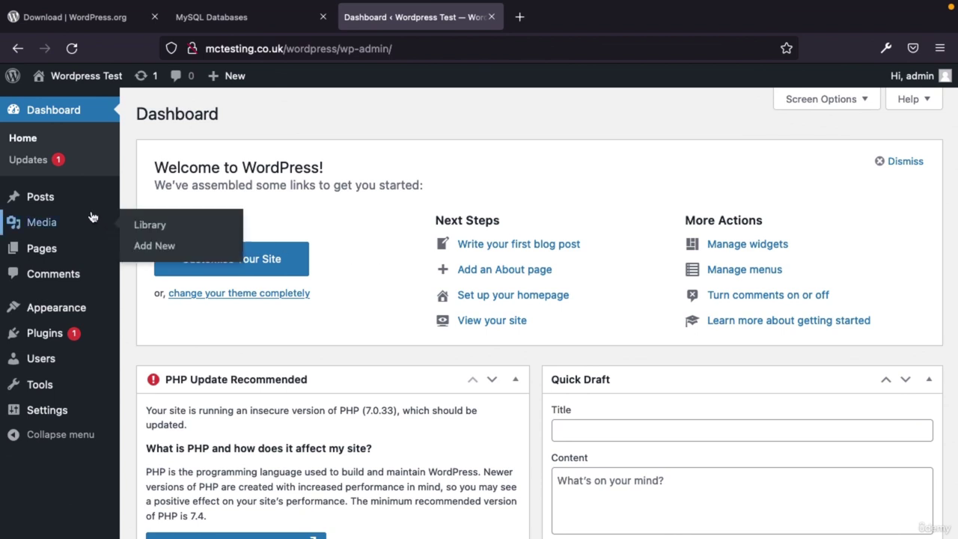
{"action": "mouse_move", "coordinate": [108, 247]}
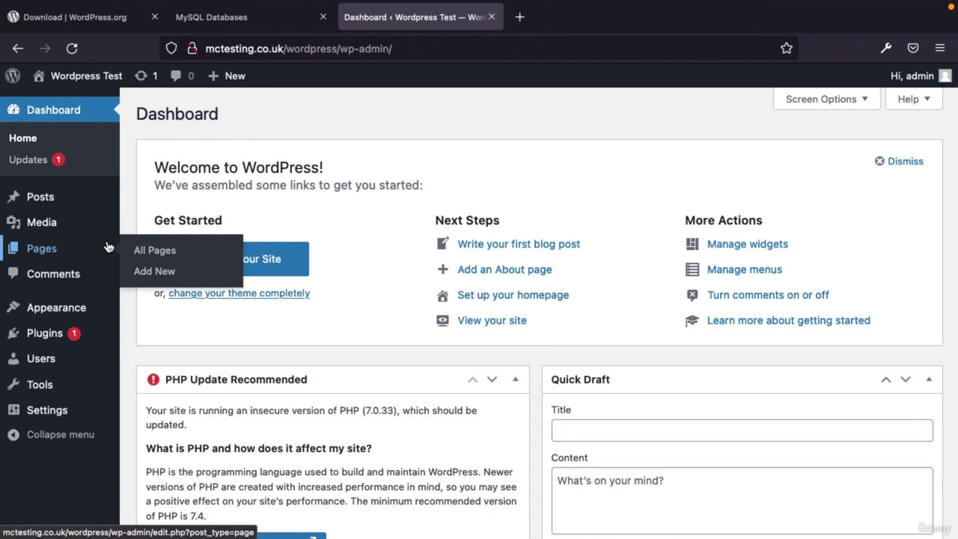
- In Settings > General, fix the misplaced 'p' in the Administration Email Address and save
{"action": "left_click", "coordinate": [73, 415]}
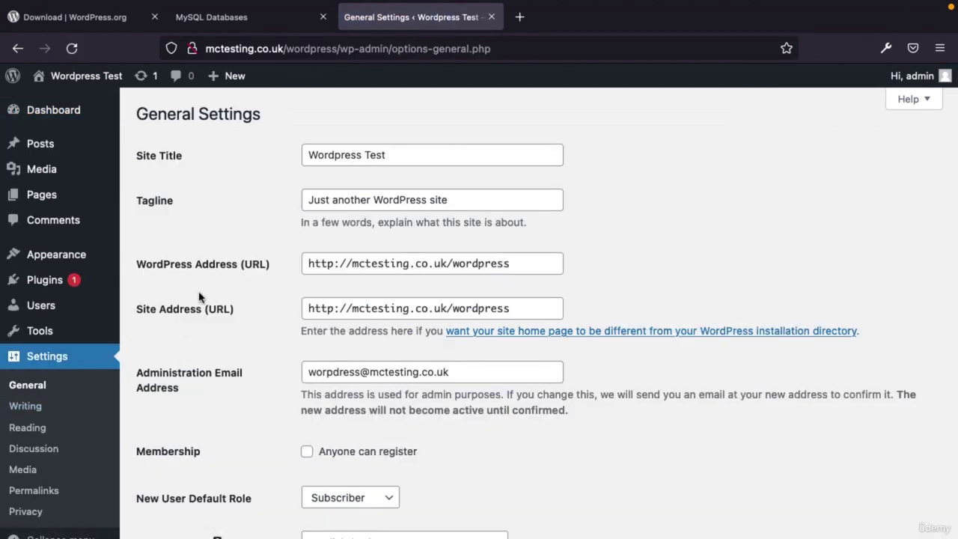
{"action": "left_click", "coordinate": [398, 152]}
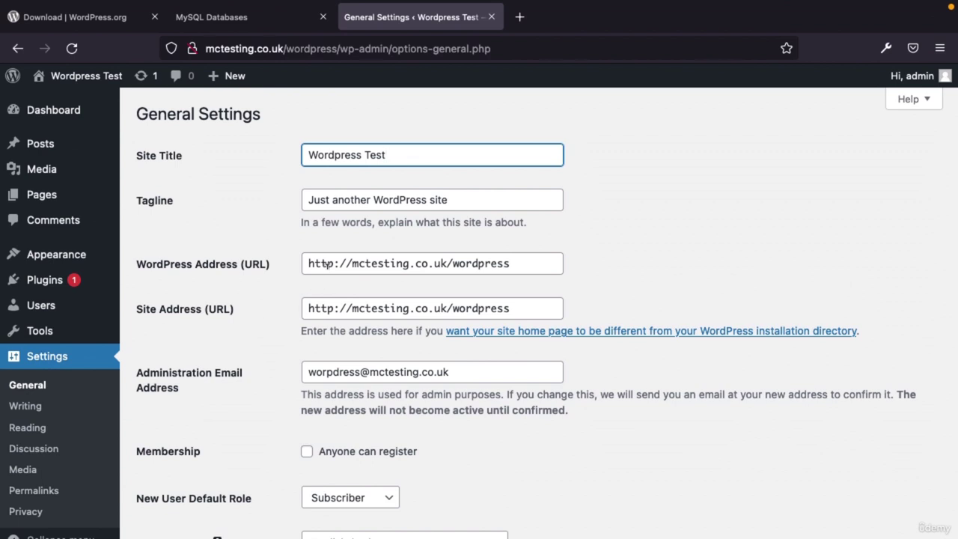
{"action": "scroll", "coordinate": [326, 268], "scroll_direction": "down", "scroll_amount": 5}
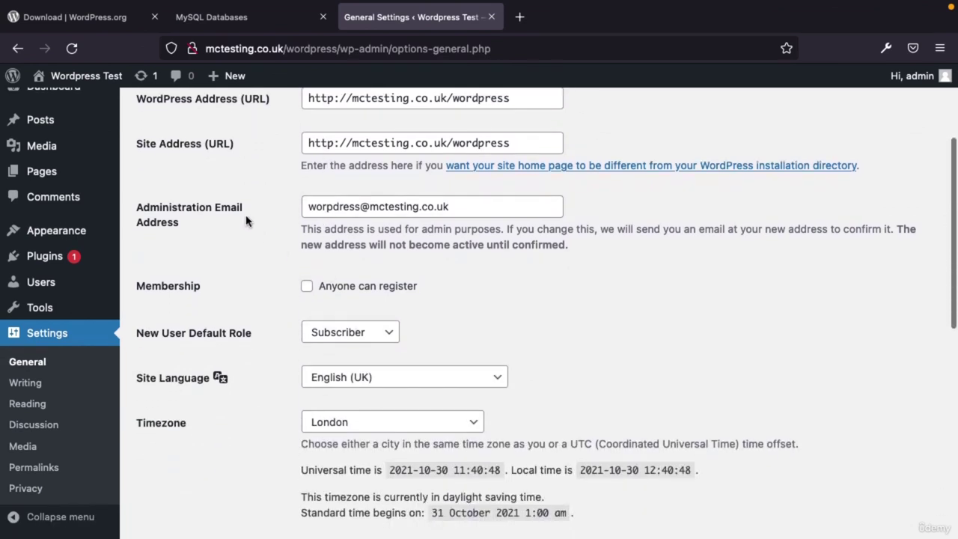
{"action": "left_click", "coordinate": [333, 206]}
{"action": "key", "text": "BackSpace"}
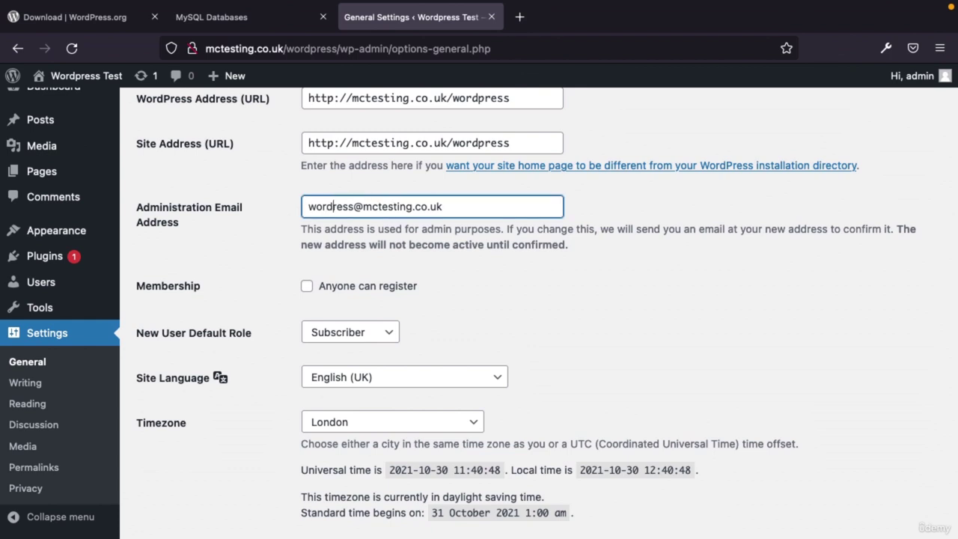
{"action": "type", "text": "p"}
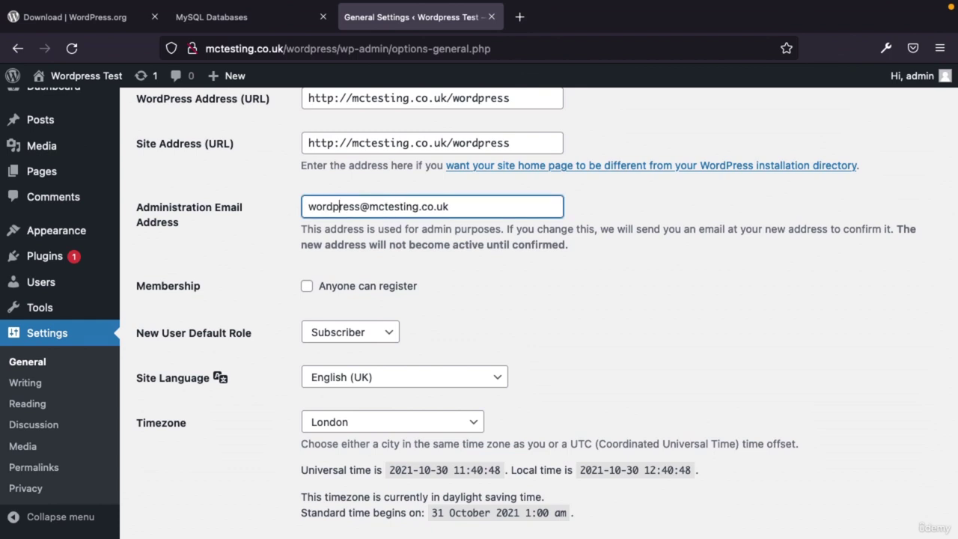
{"action": "scroll", "coordinate": [337, 208], "scroll_direction": "down", "scroll_amount": 5}
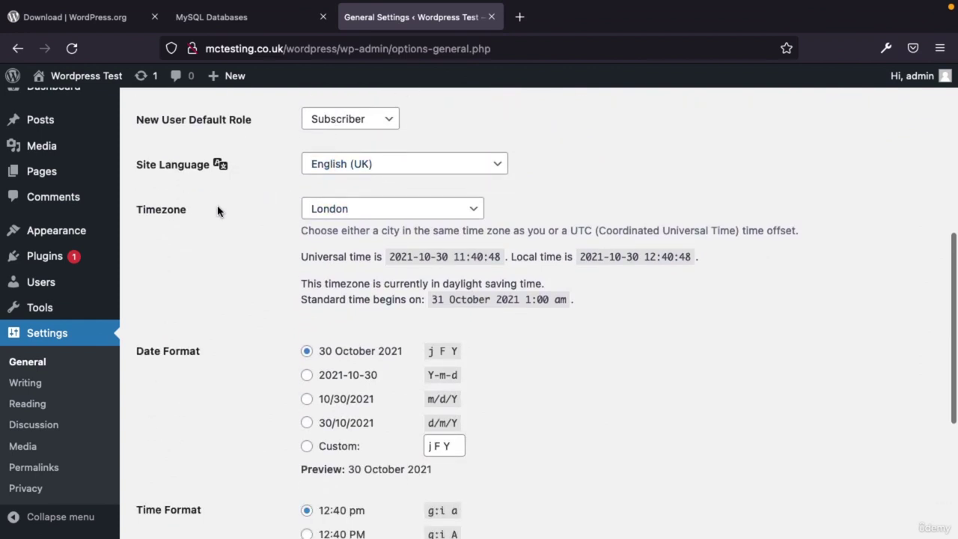
{"action": "scroll", "coordinate": [307, 499], "scroll_direction": "down", "scroll_amount": 6}
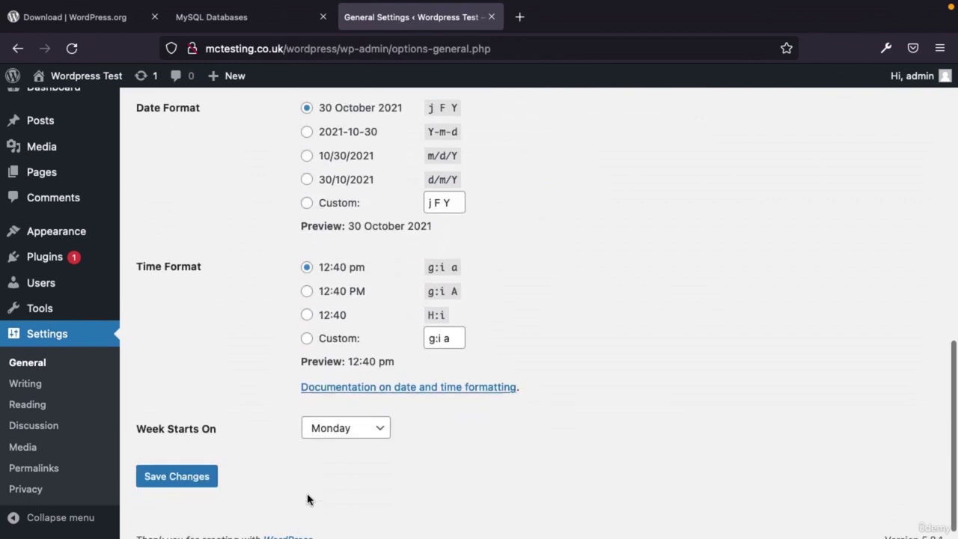
{"action": "left_click", "coordinate": [201, 461]}
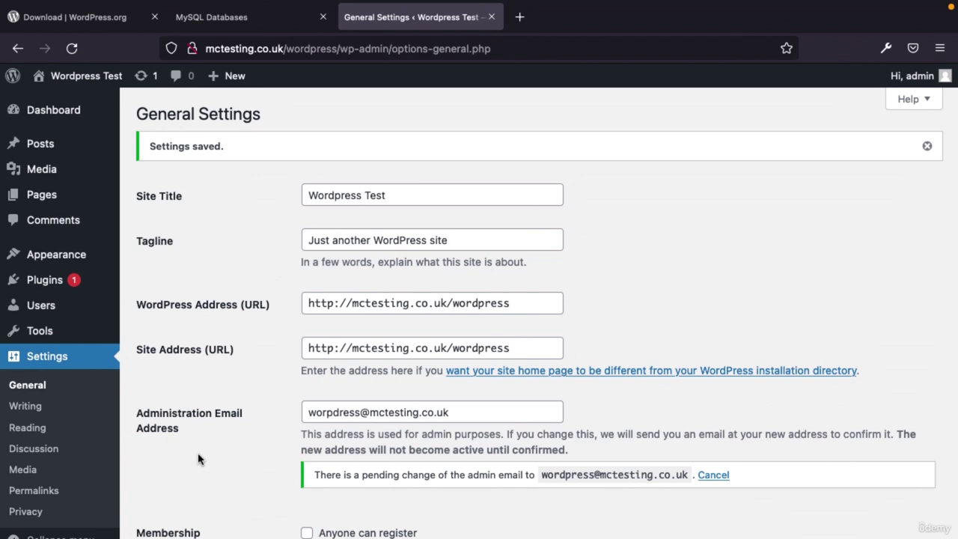
- Look over Reading Settings, then open Permalinks and review the structure options, leaving Plain selected
{"action": "left_click", "coordinate": [75, 428]}
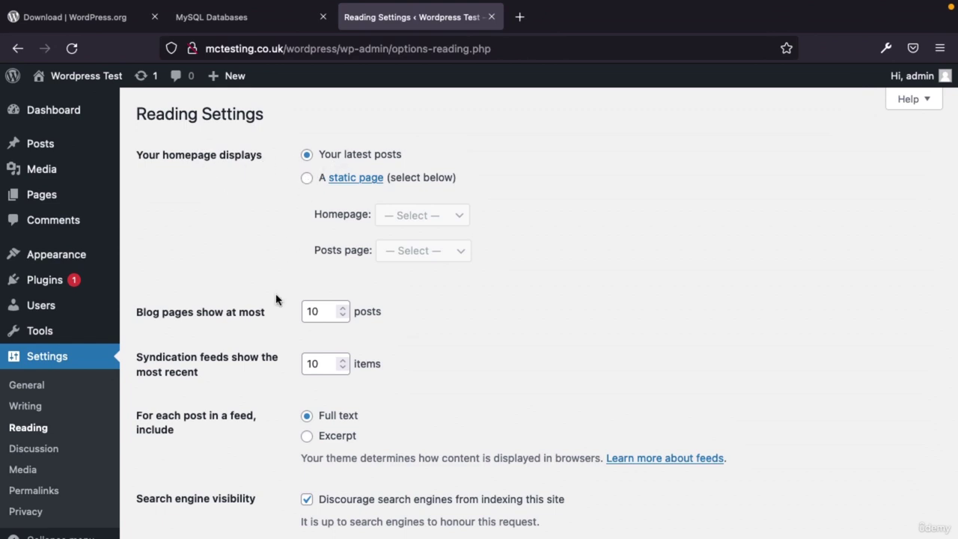
{"action": "scroll", "coordinate": [275, 299], "scroll_direction": "down", "scroll_amount": 3}
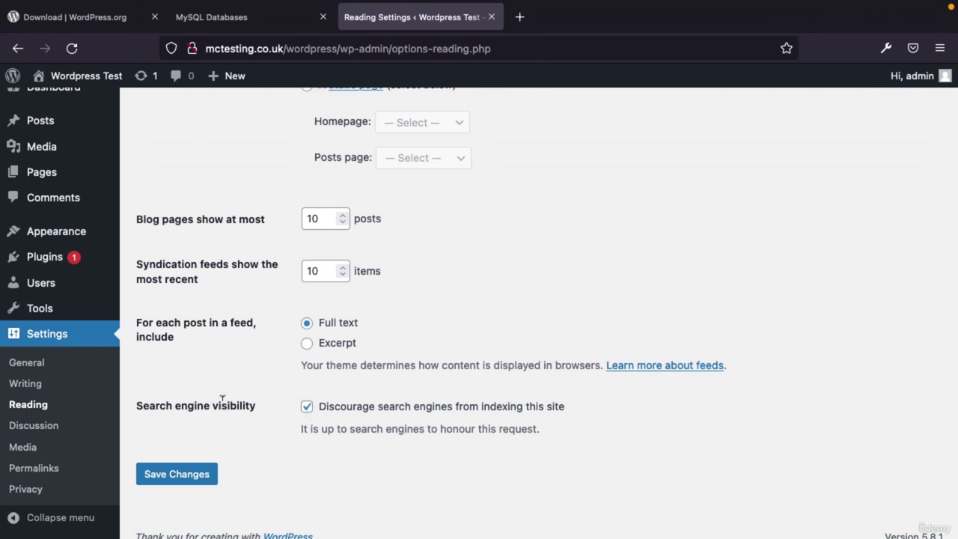
{"action": "left_click", "coordinate": [60, 476]}
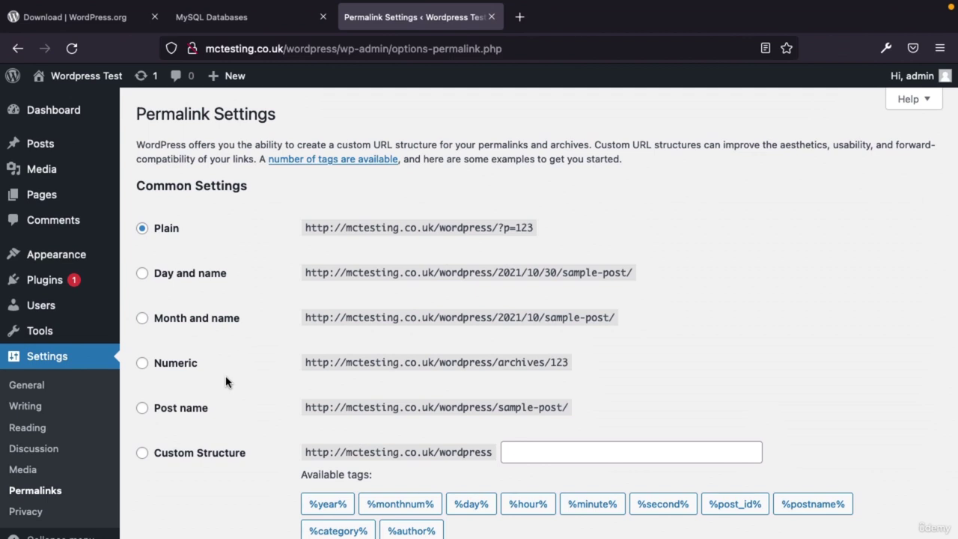
{"action": "scroll", "coordinate": [244, 409], "scroll_direction": "down", "scroll_amount": 4}
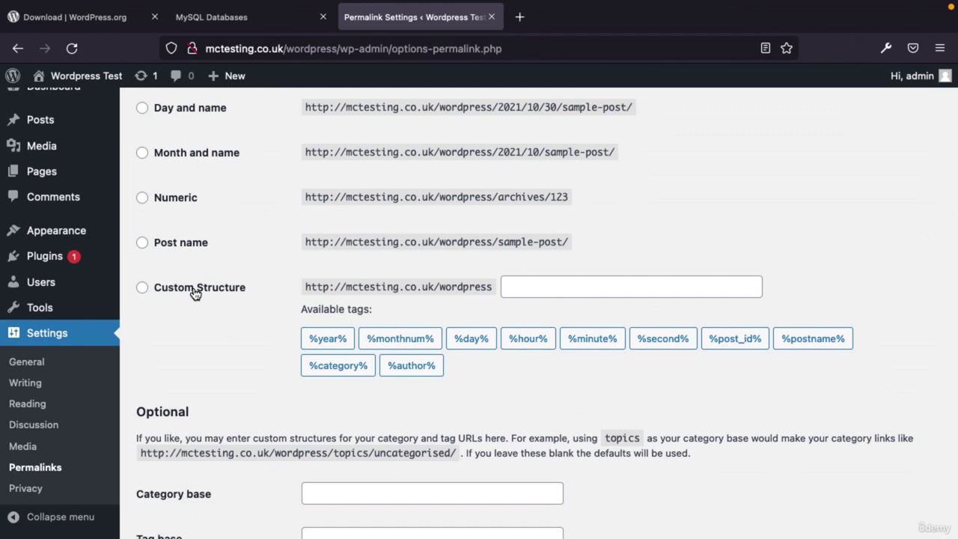
{"action": "mouse_move", "coordinate": [83, 306]}
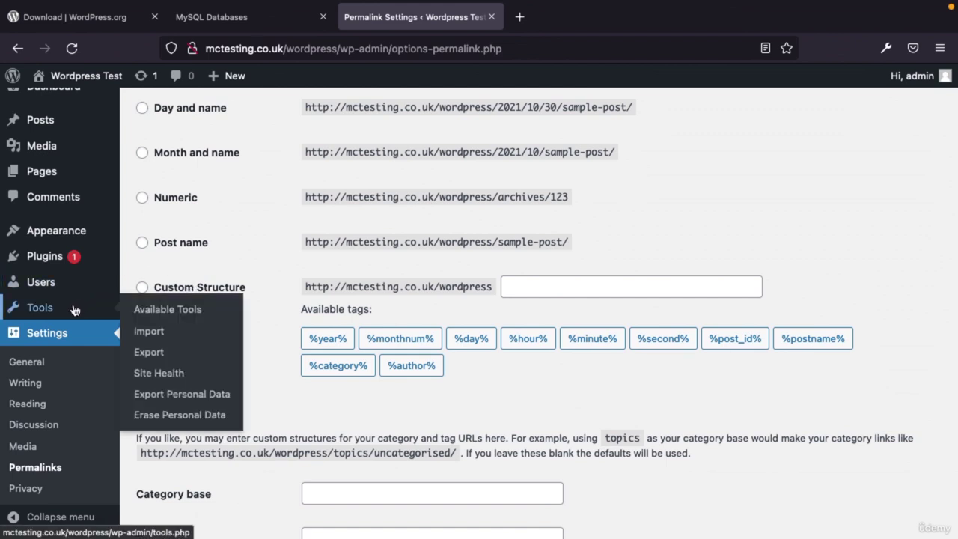
- Open Tools > Site Health and review its 2 critical issues and 4 recommended improvements
{"action": "left_click", "coordinate": [75, 310]}
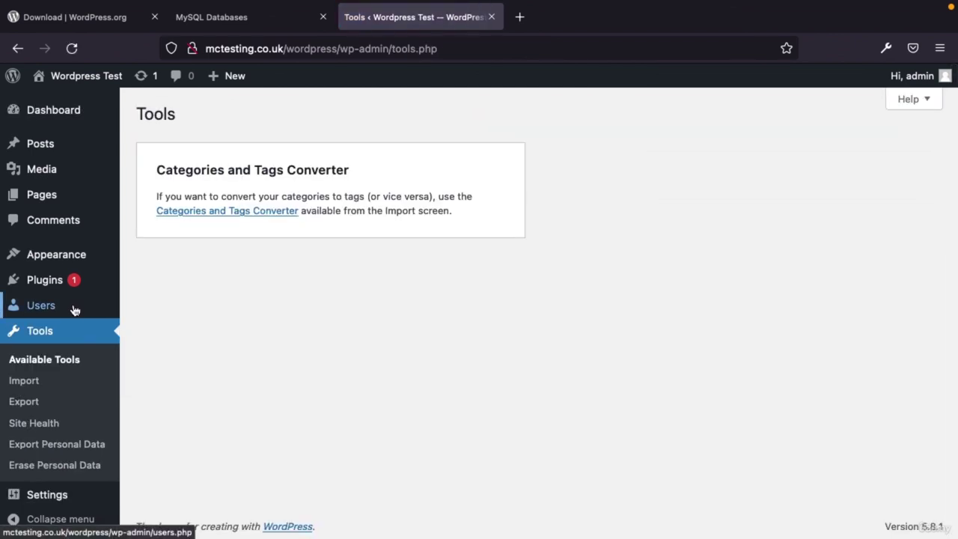
{"action": "scroll", "coordinate": [98, 369], "scroll_direction": "down", "scroll_amount": 2}
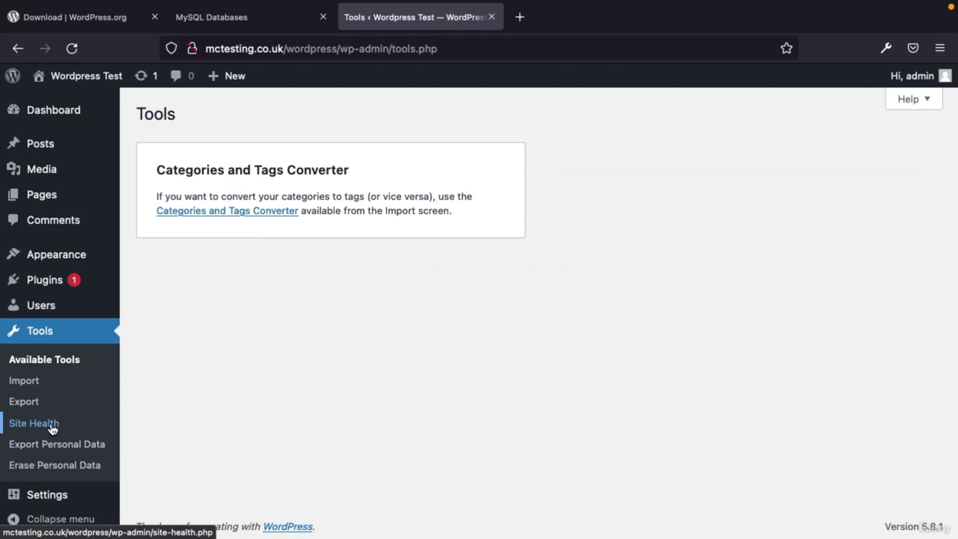
{"action": "left_click", "coordinate": [52, 429]}
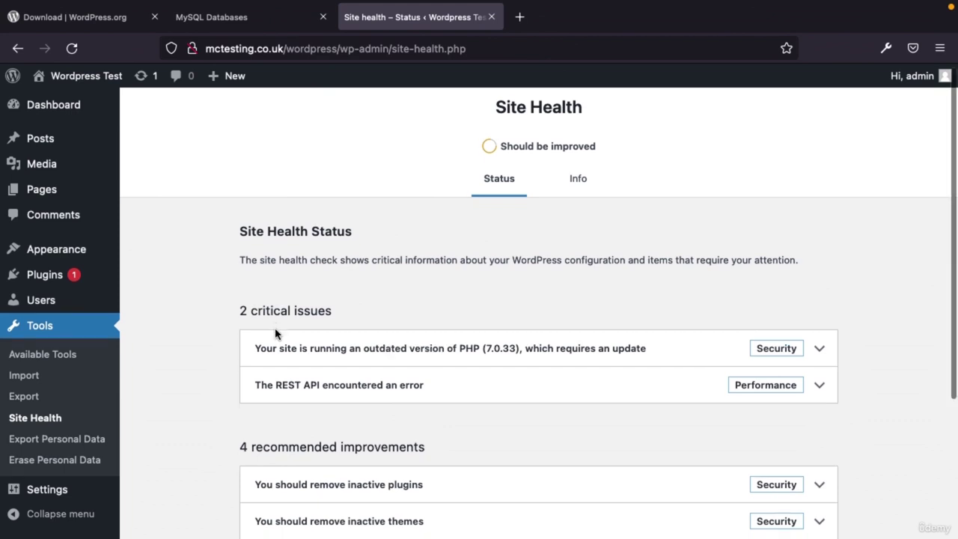
{"action": "scroll", "coordinate": [275, 333], "scroll_direction": "down", "scroll_amount": 2}
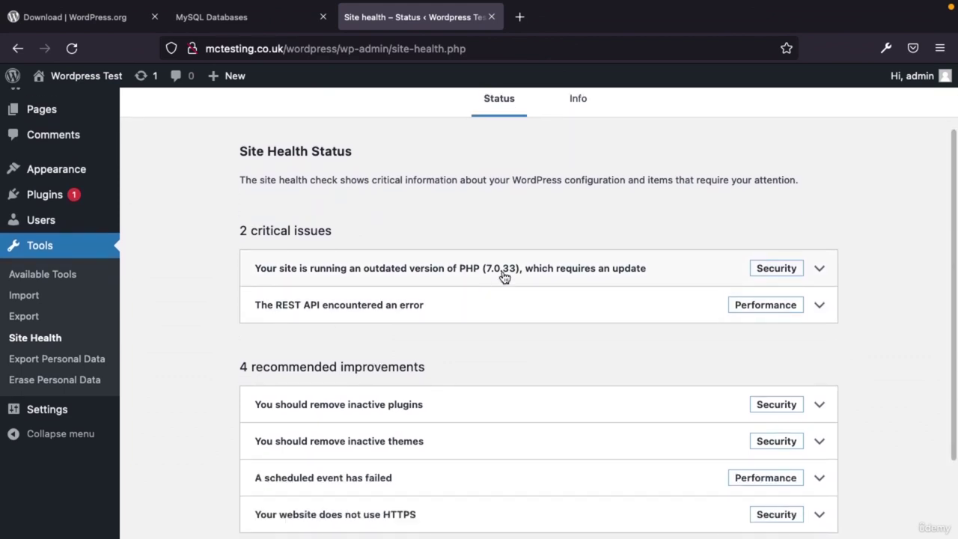
{"action": "scroll", "coordinate": [480, 352], "scroll_direction": "down", "scroll_amount": 2}
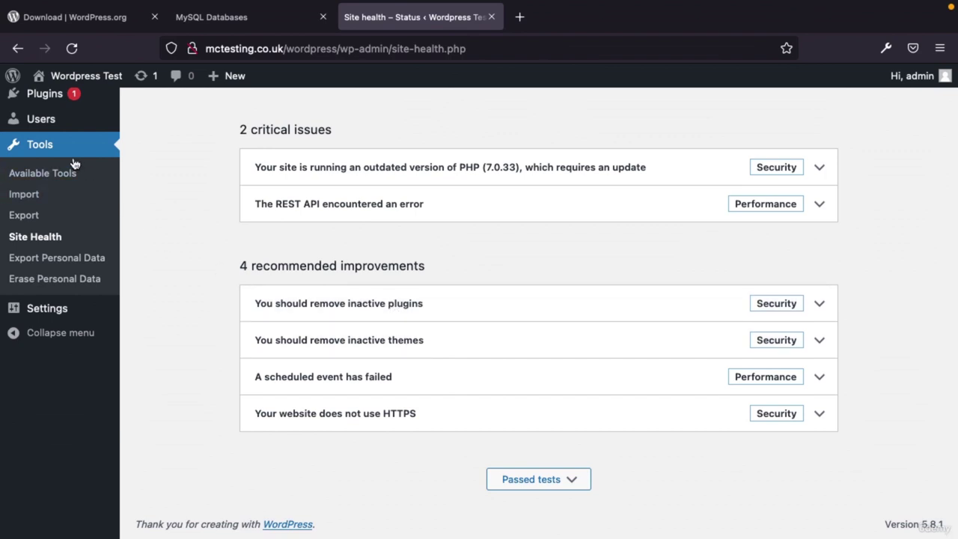
{"action": "scroll", "coordinate": [73, 162], "scroll_direction": "up", "scroll_amount": 1}
{"action": "scroll", "coordinate": [73, 162], "scroll_direction": "up", "scroll_amount": 3}
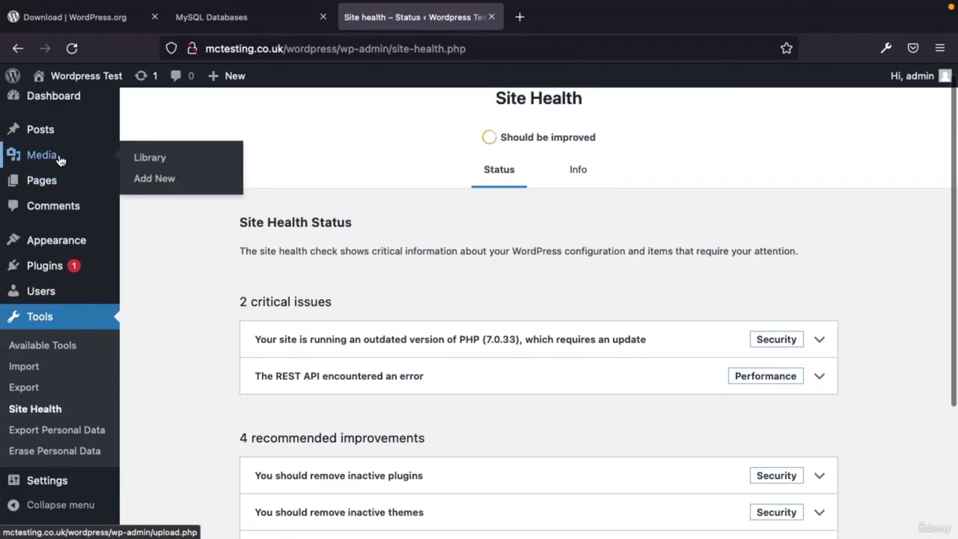
- Upload the wp-logo image from Downloads through Media > Add New, then view the Library
{"action": "left_click", "coordinate": [60, 160]}
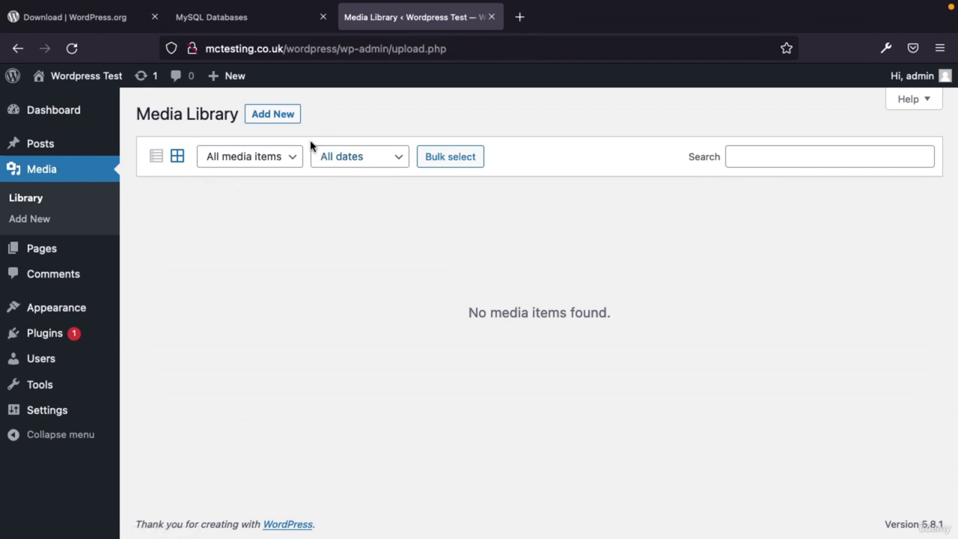
{"action": "left_click", "coordinate": [281, 116]}
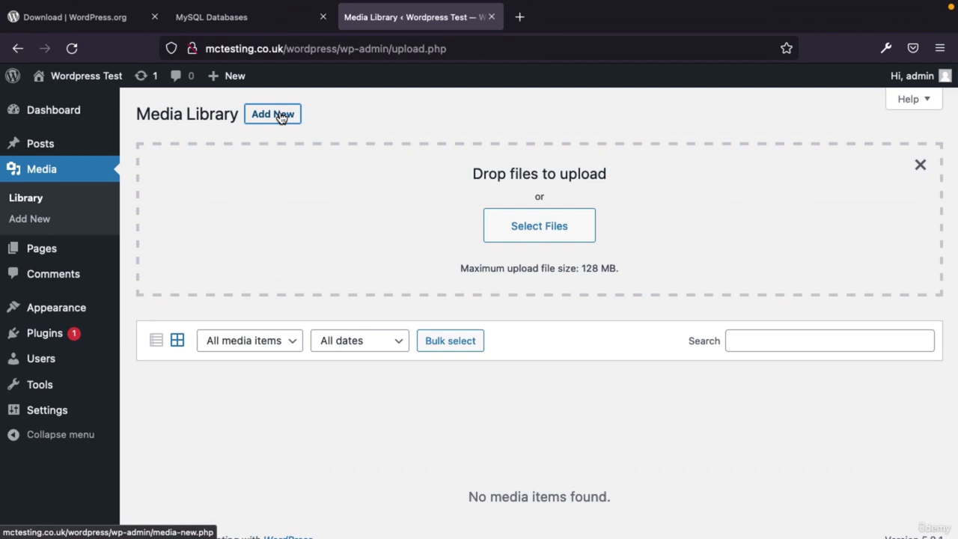
{"action": "left_click", "coordinate": [537, 217]}
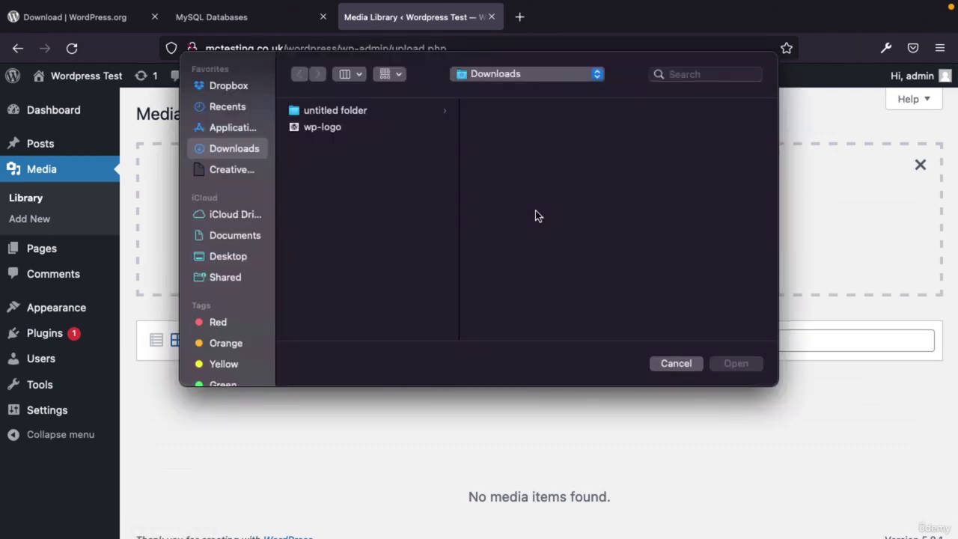
{"action": "left_click", "coordinate": [319, 126]}
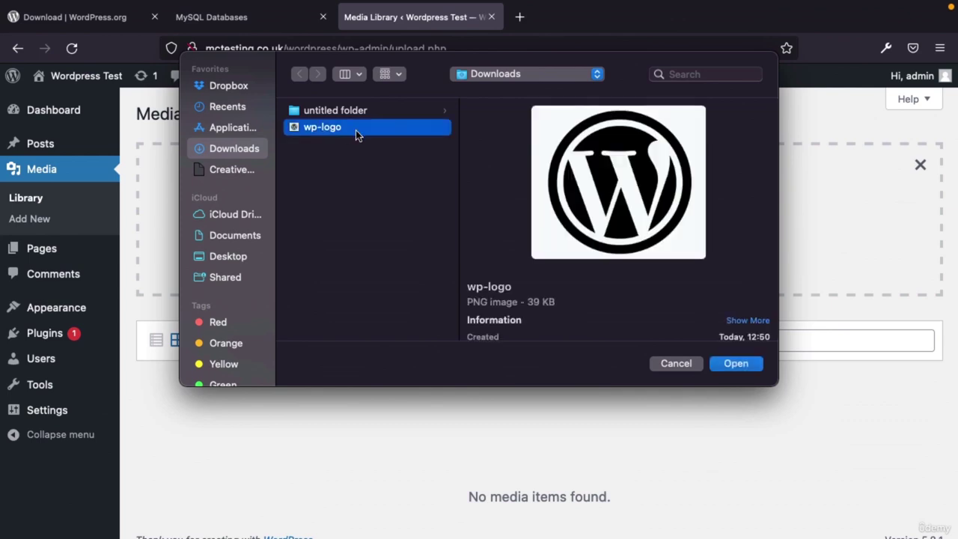
{"action": "left_click", "coordinate": [736, 364]}
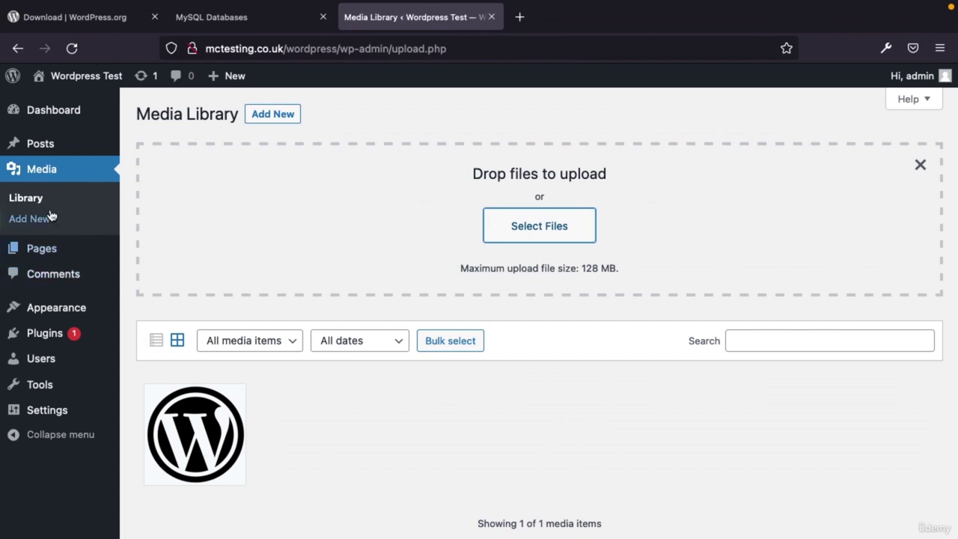
{"action": "left_click", "coordinate": [32, 197]}
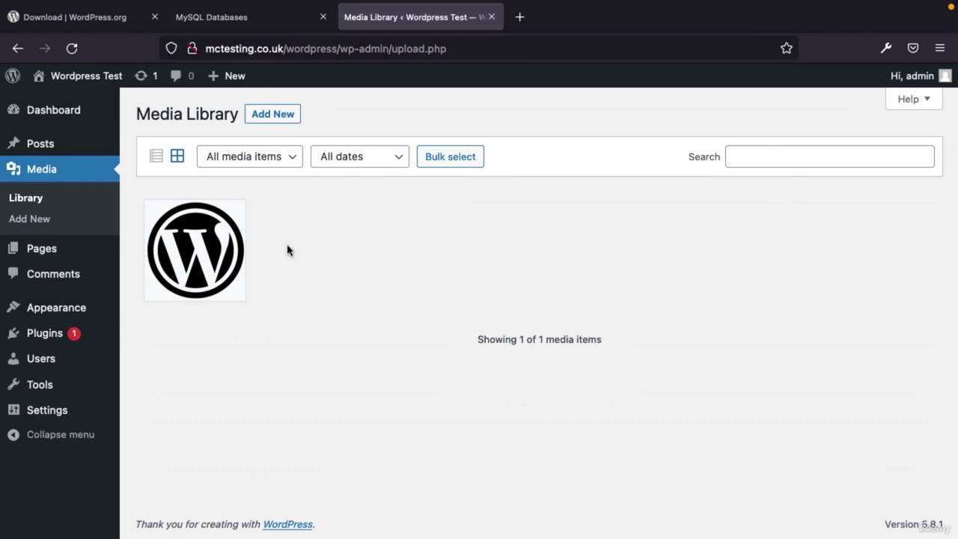
{"action": "mouse_move", "coordinate": [74, 85]}
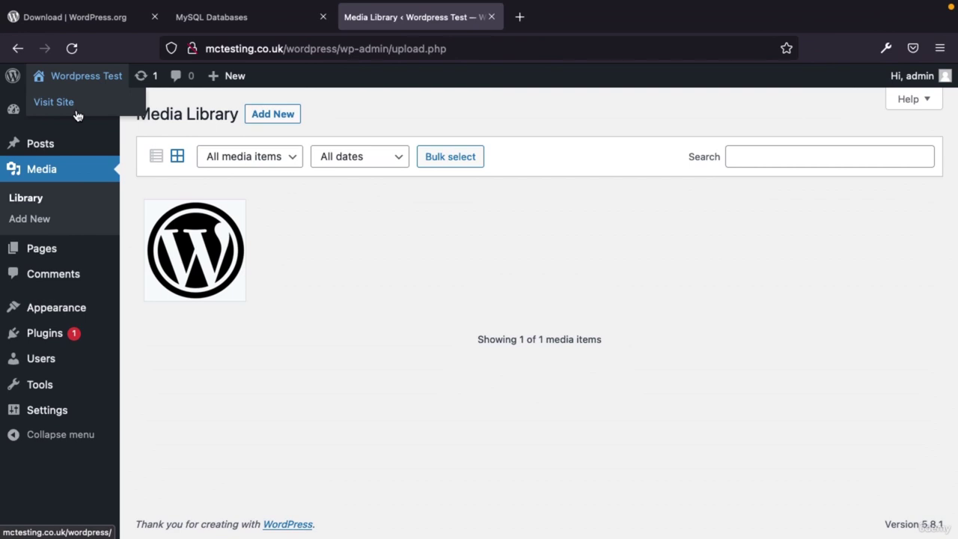
- Visit the public site in a new tab and scroll through its front page
{"action": "left_click", "coordinate": [77, 115], "text": "super"}
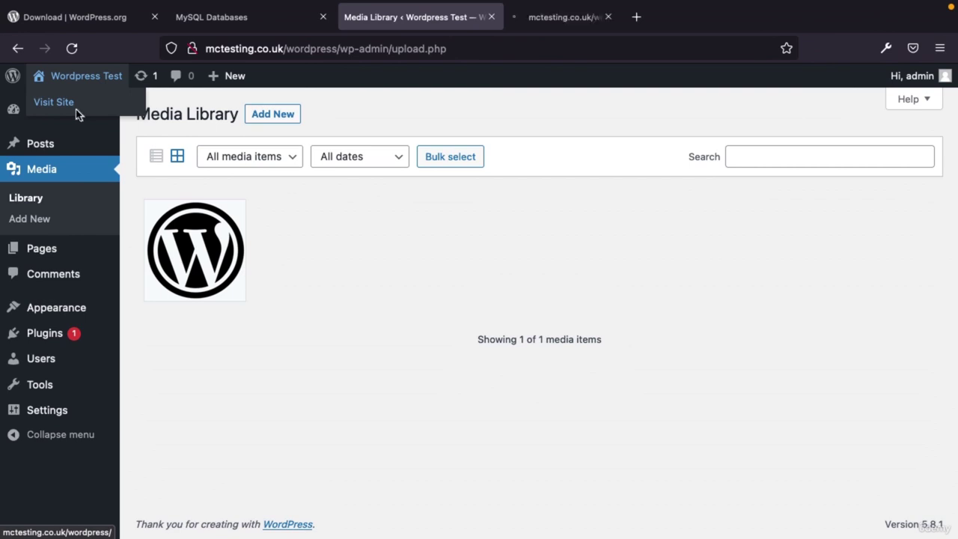
{"action": "left_click", "coordinate": [563, 22]}
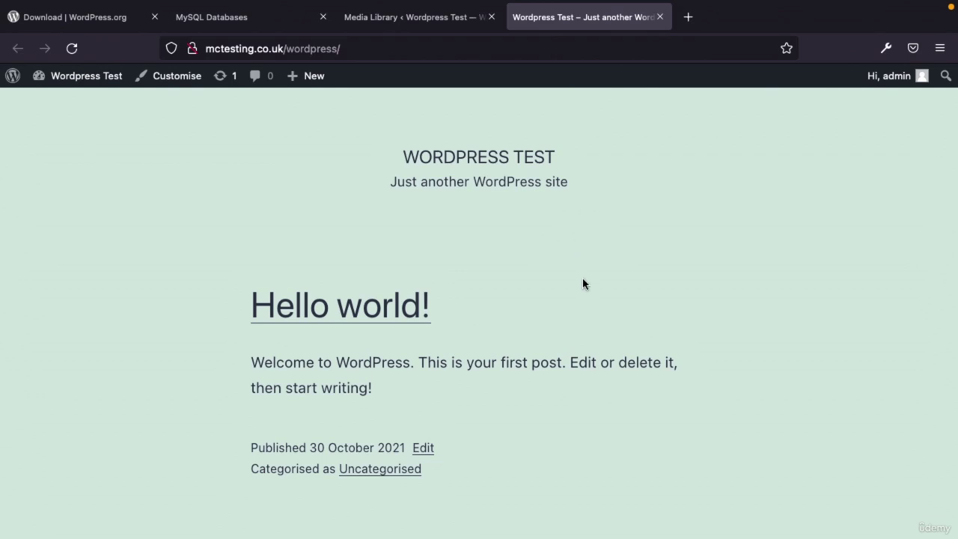
{"action": "scroll", "coordinate": [584, 284], "scroll_direction": "down", "scroll_amount": 10}
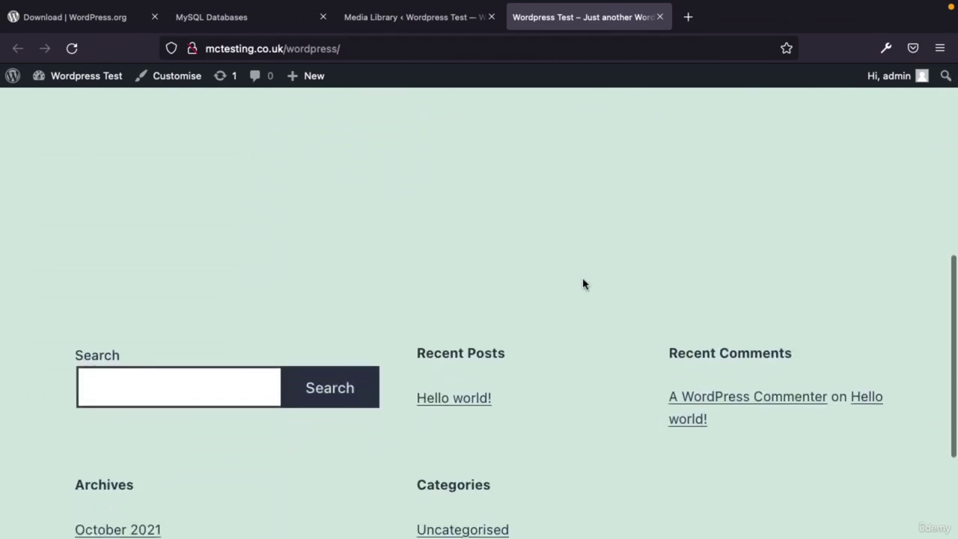
{"action": "scroll", "coordinate": [584, 284], "scroll_direction": "down", "scroll_amount": 4}
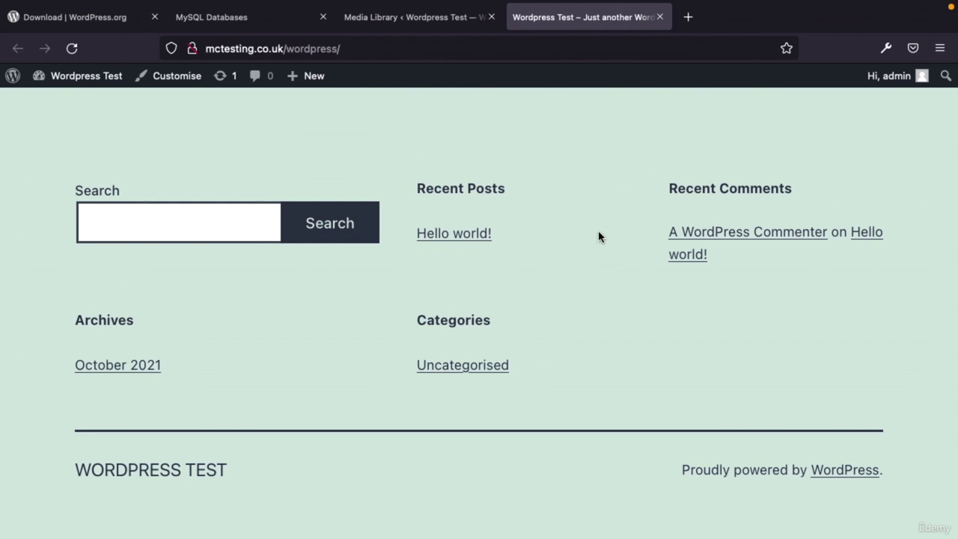
- Close the front-end, WordPress.org download and MySQL Databases tabs, leaving only Media Library
{"action": "left_click", "coordinate": [661, 21]}
{"action": "mouse_move", "coordinate": [324, 5]}
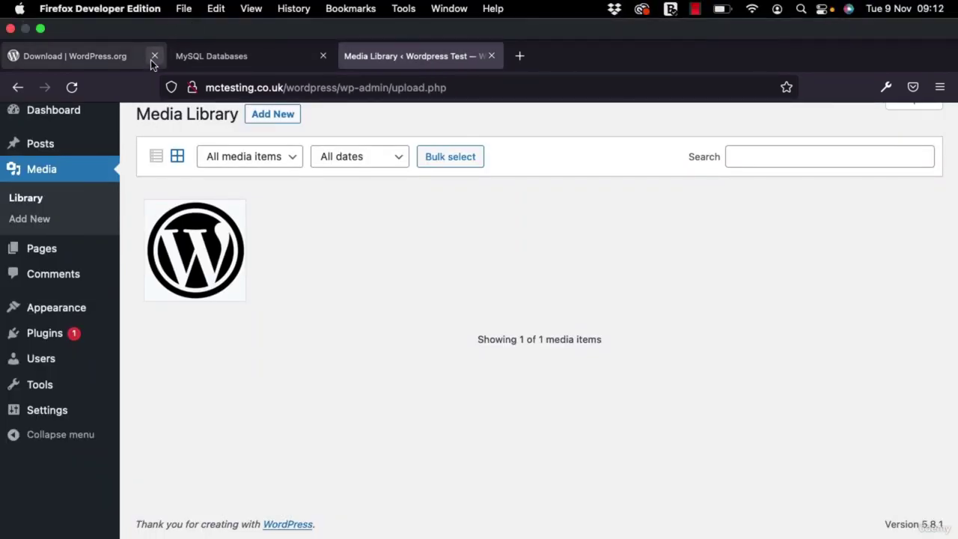
{"action": "left_click", "coordinate": [154, 56]}
{"action": "left_click", "coordinate": [151, 57]}
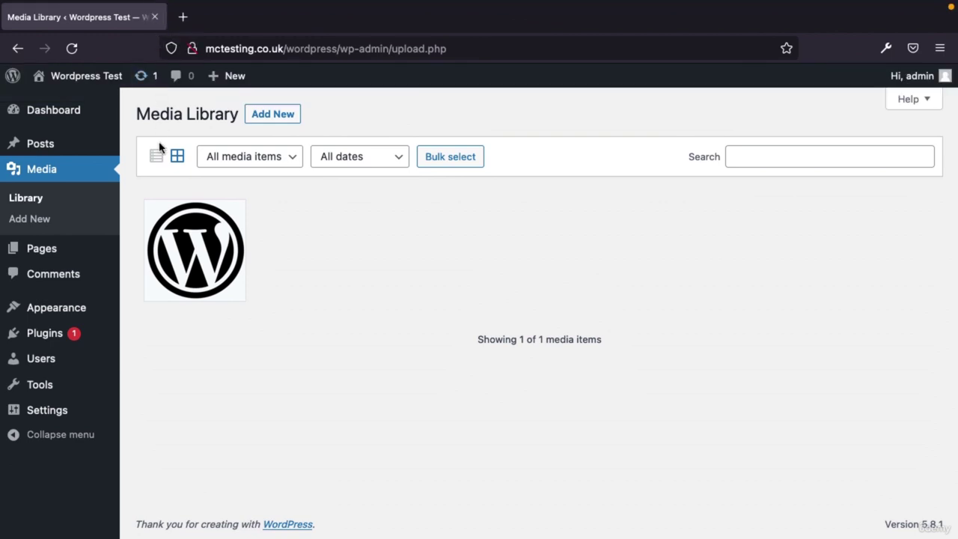
- Go to the installed themes list and view the Twenty Nineteen theme's details
{"action": "left_click", "coordinate": [86, 310]}
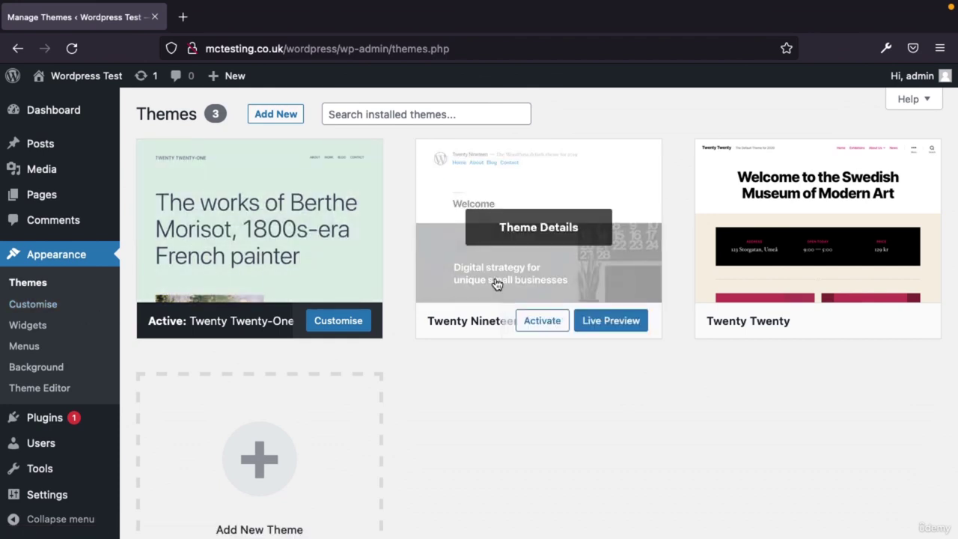
{"action": "left_click", "coordinate": [527, 234]}
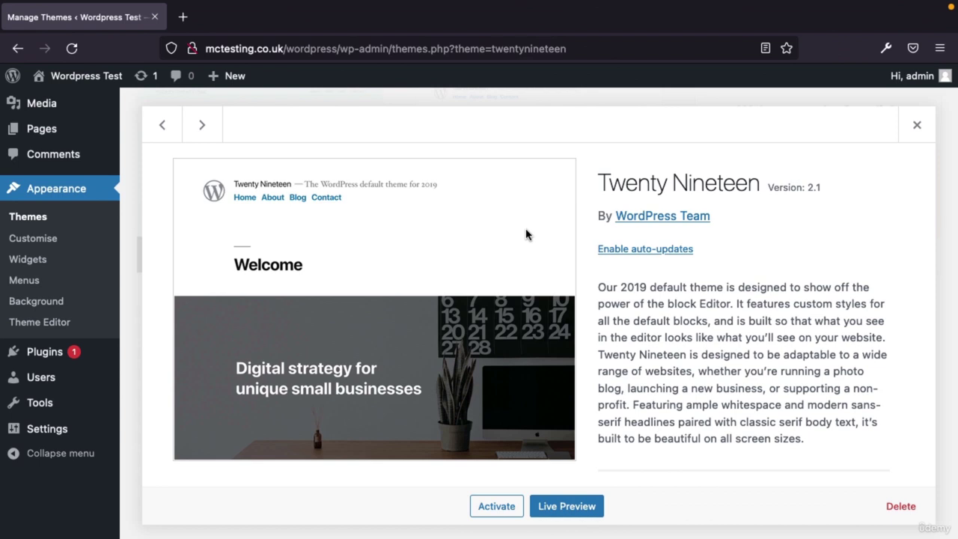
{"action": "scroll", "coordinate": [696, 338], "scroll_direction": "down", "scroll_amount": 3}
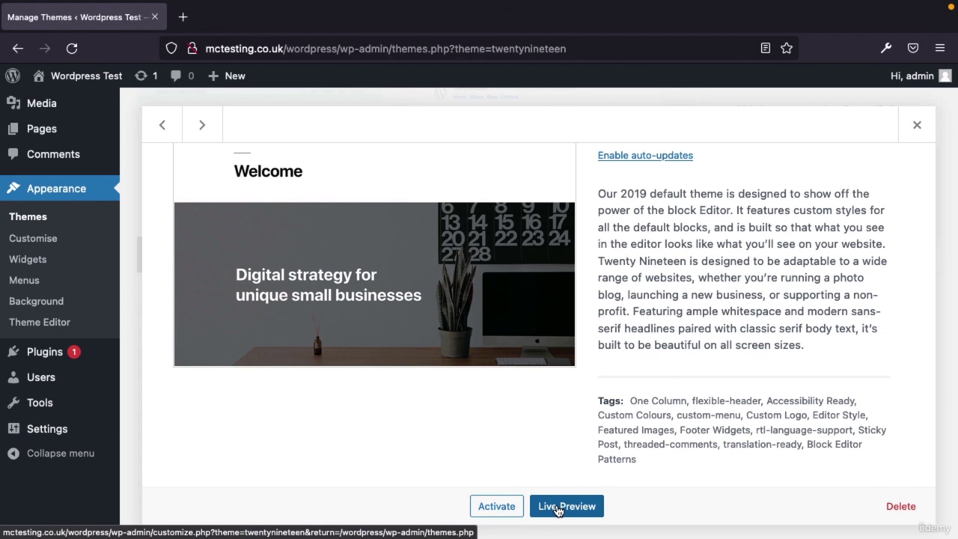
- Live-preview Twenty Nineteen, then leave without activating it and close its details
{"action": "left_click", "coordinate": [558, 508]}
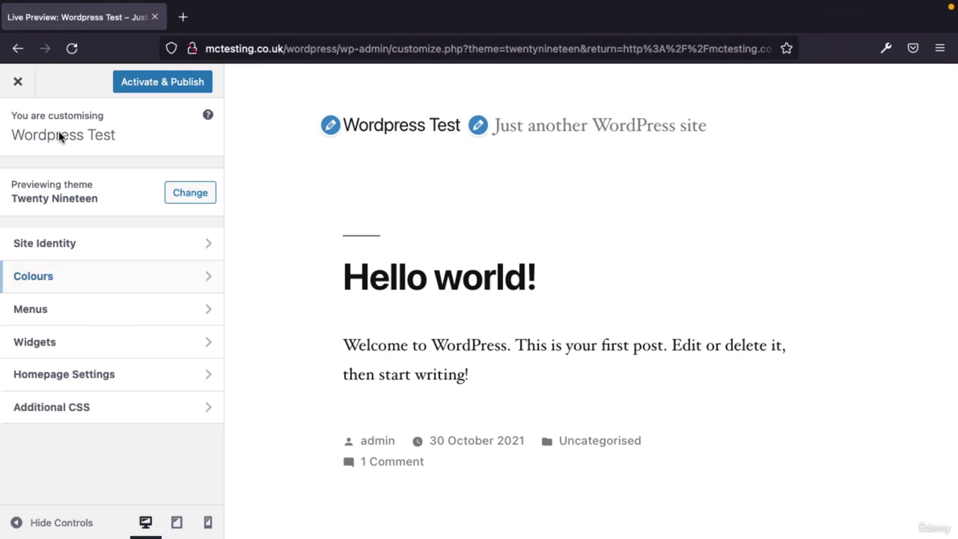
{"action": "left_click", "coordinate": [20, 84]}
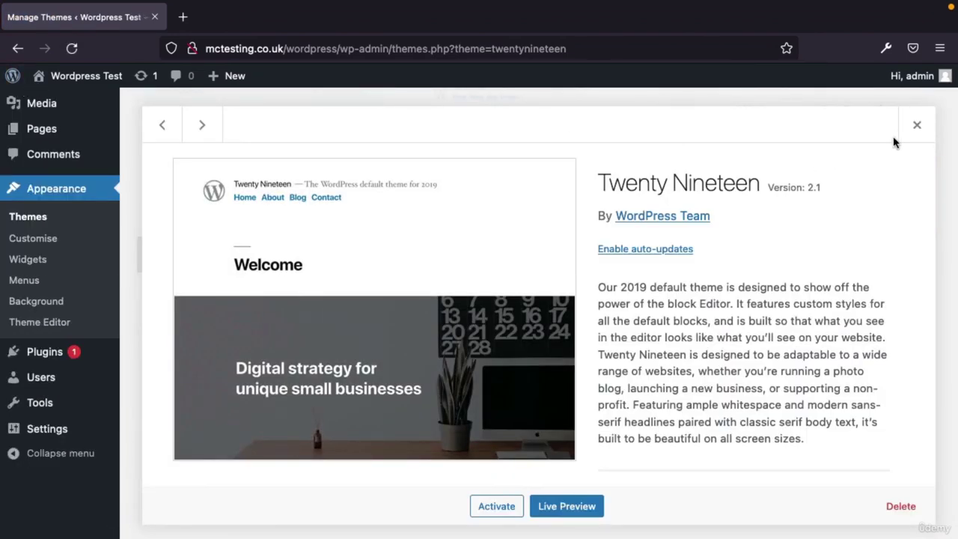
{"action": "left_click", "coordinate": [917, 126]}
{"action": "scroll", "coordinate": [588, 320], "scroll_direction": "up", "scroll_amount": 2}
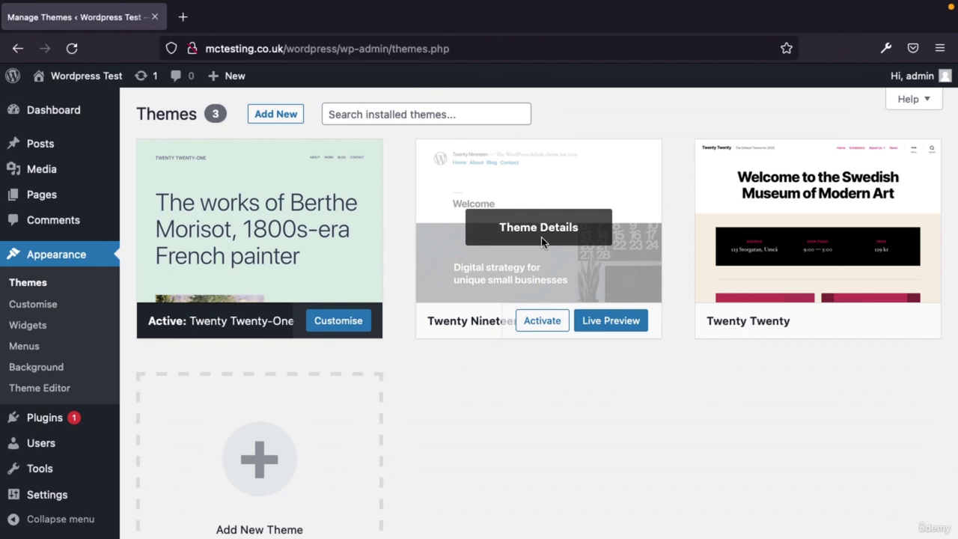
- Browse the 4380 Popular themes on the Add Themes page, such as Astra and Neve
{"action": "left_click", "coordinate": [275, 115]}
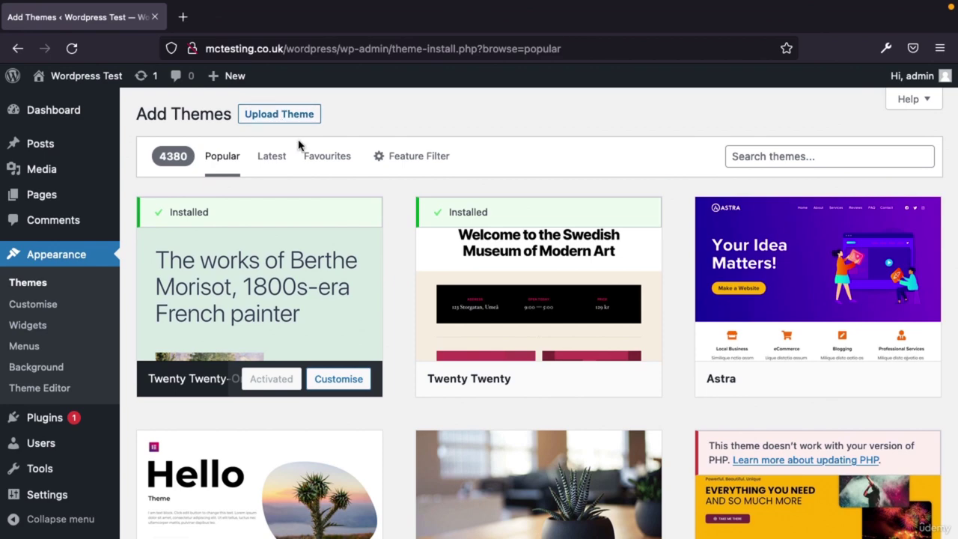
{"action": "scroll", "coordinate": [426, 301], "scroll_direction": "down", "scroll_amount": 2}
{"action": "scroll", "coordinate": [426, 301], "scroll_direction": "down", "scroll_amount": 5}
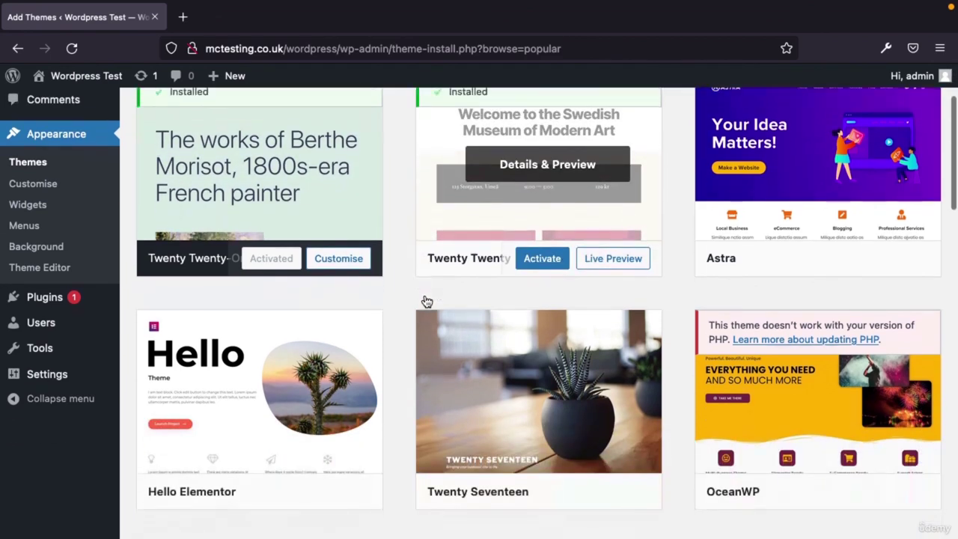
{"action": "scroll", "coordinate": [426, 301], "scroll_direction": "down", "scroll_amount": 4}
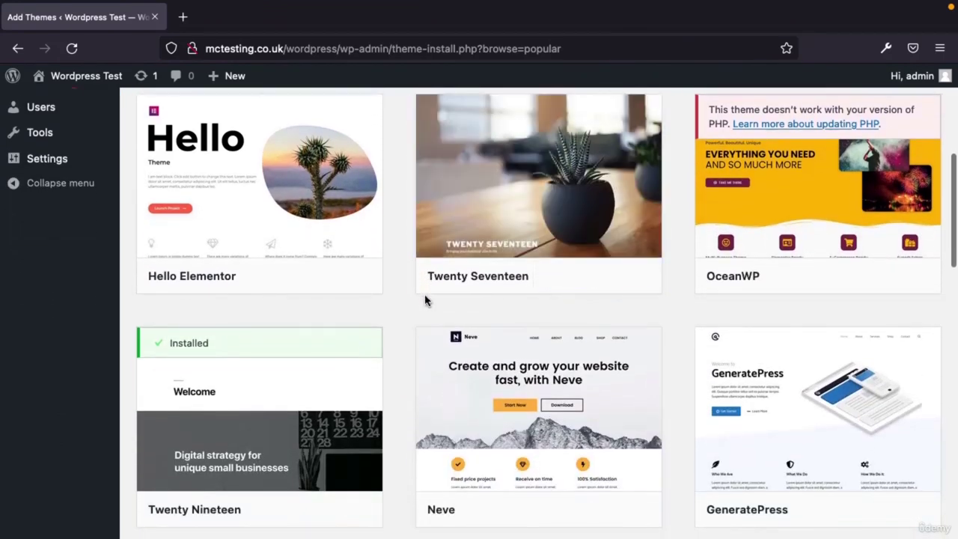
{"action": "scroll", "coordinate": [426, 301], "scroll_direction": "down", "scroll_amount": 4}
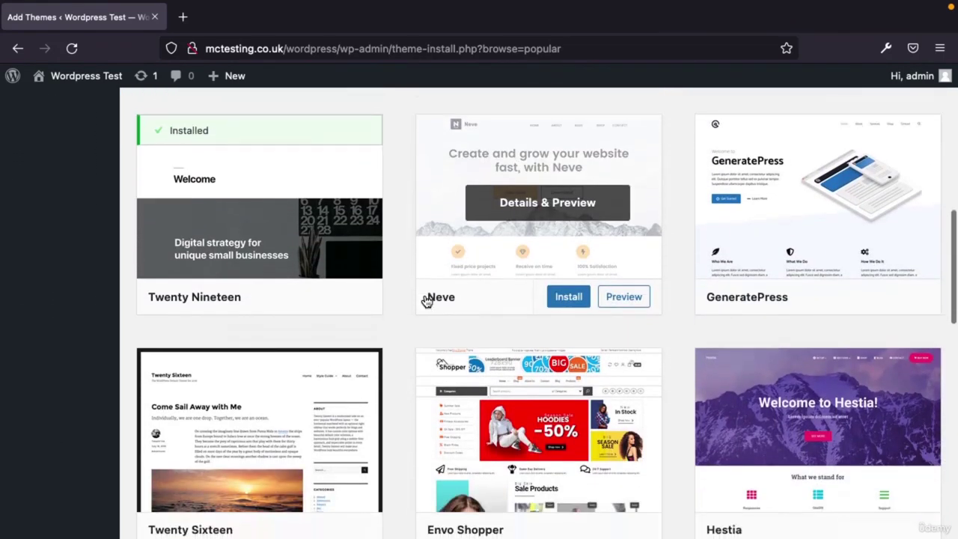
{"action": "scroll", "coordinate": [426, 301], "scroll_direction": "down", "scroll_amount": 3}
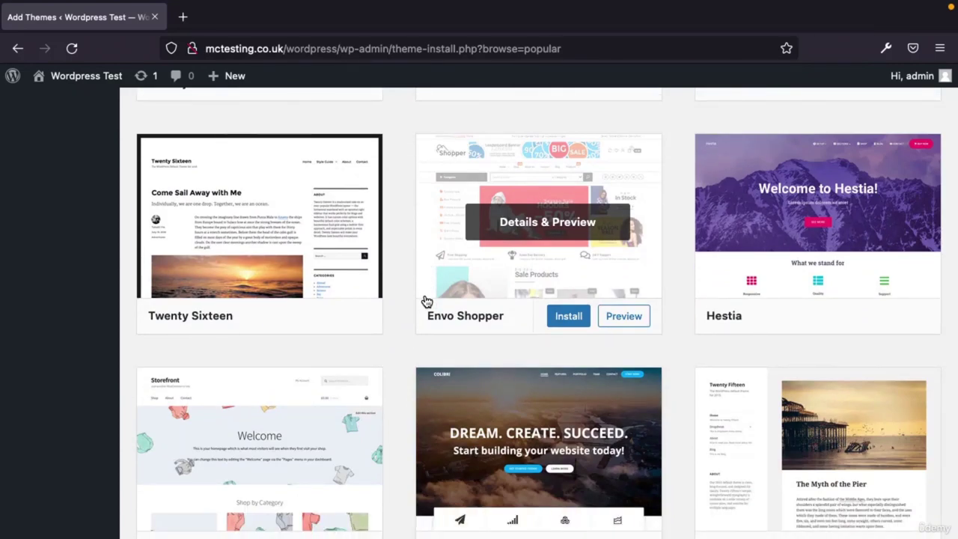
{"action": "scroll", "coordinate": [426, 301], "scroll_direction": "up", "scroll_amount": 15}
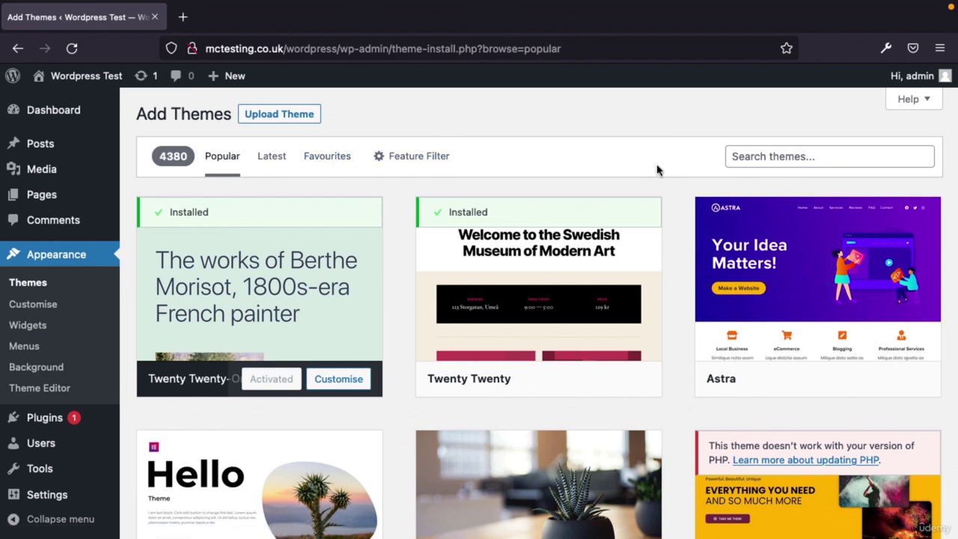
- Search the theme directory for 'sports' and browse the 149 results
{"action": "left_click", "coordinate": [774, 155]}
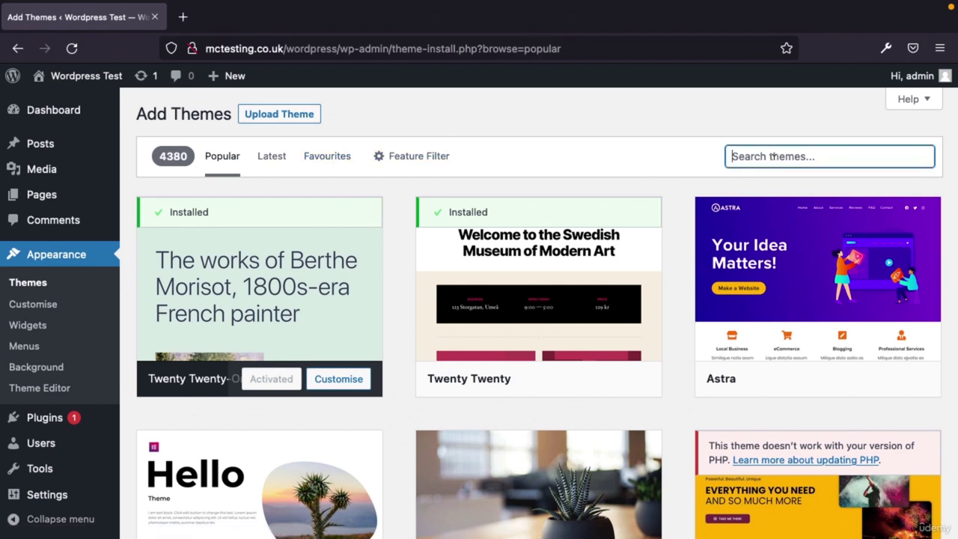
{"action": "type", "text": "spors"}
{"action": "key", "text": "BackSpace"}
{"action": "type", "text": "ts"}
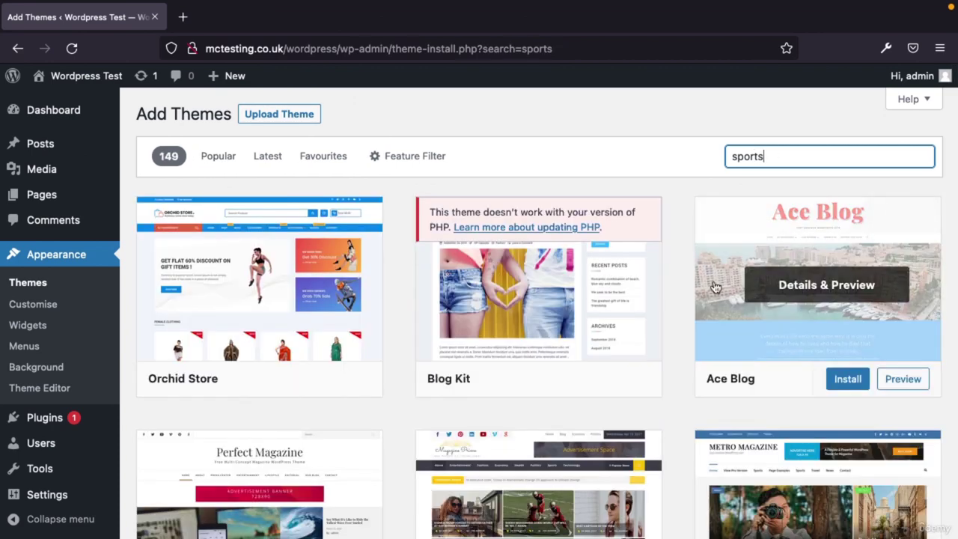
{"action": "scroll", "coordinate": [681, 327], "scroll_direction": "down", "scroll_amount": 5}
{"action": "scroll", "coordinate": [681, 326], "scroll_direction": "down", "scroll_amount": 7}
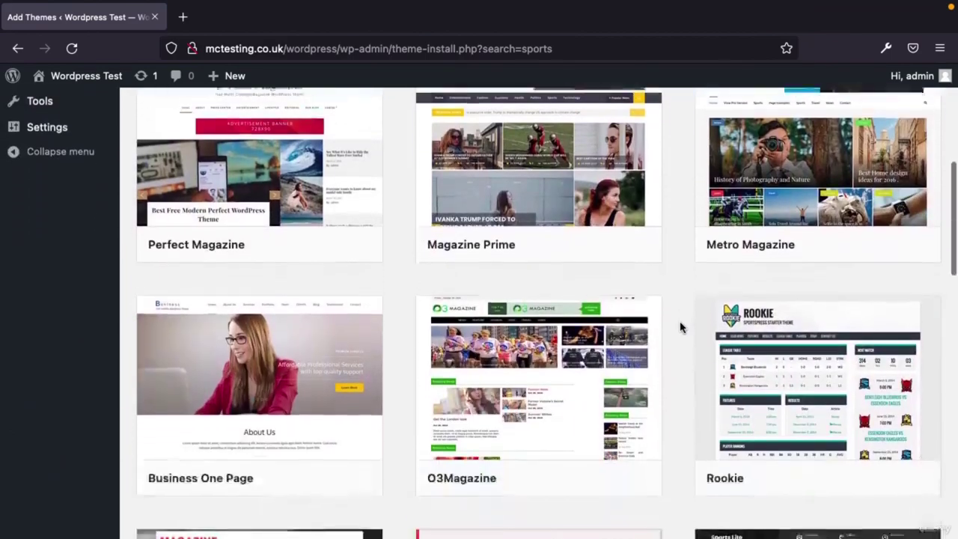
{"action": "scroll", "coordinate": [680, 326], "scroll_direction": "down", "scroll_amount": 5}
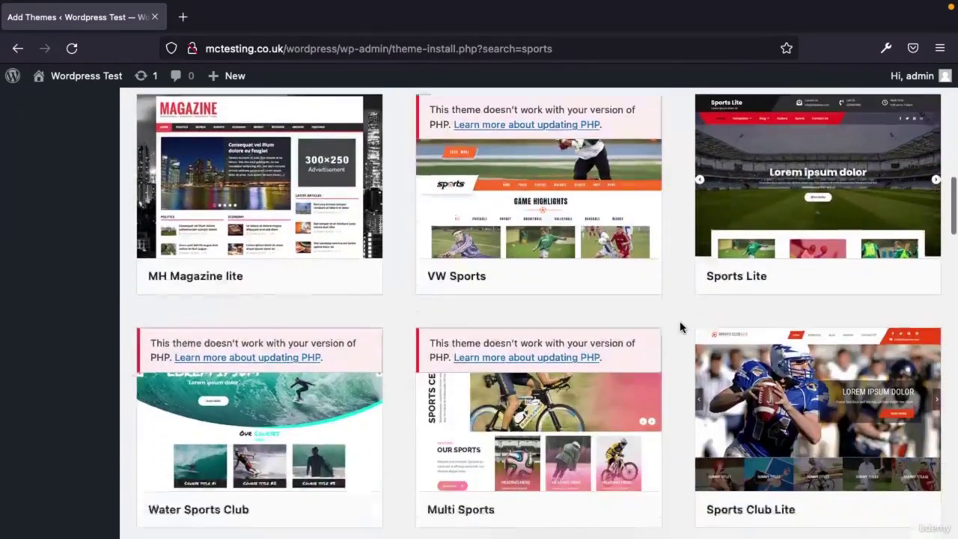
{"action": "scroll", "coordinate": [681, 327], "scroll_direction": "up", "scroll_amount": 15}
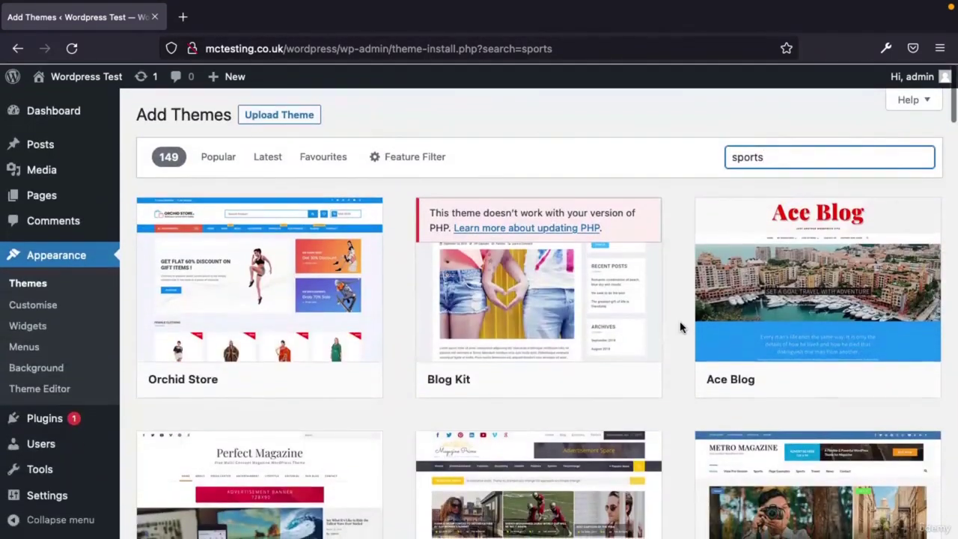
- Review and apply the Feature Filter options, then go back to the Popular themes list
{"action": "left_click", "coordinate": [415, 161]}
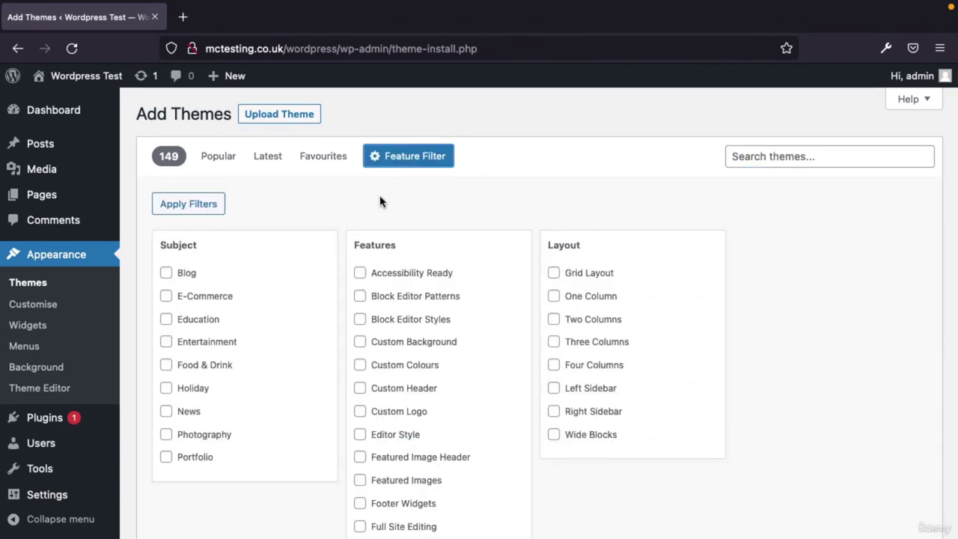
{"action": "scroll", "coordinate": [341, 272], "scroll_direction": "down", "scroll_amount": 2}
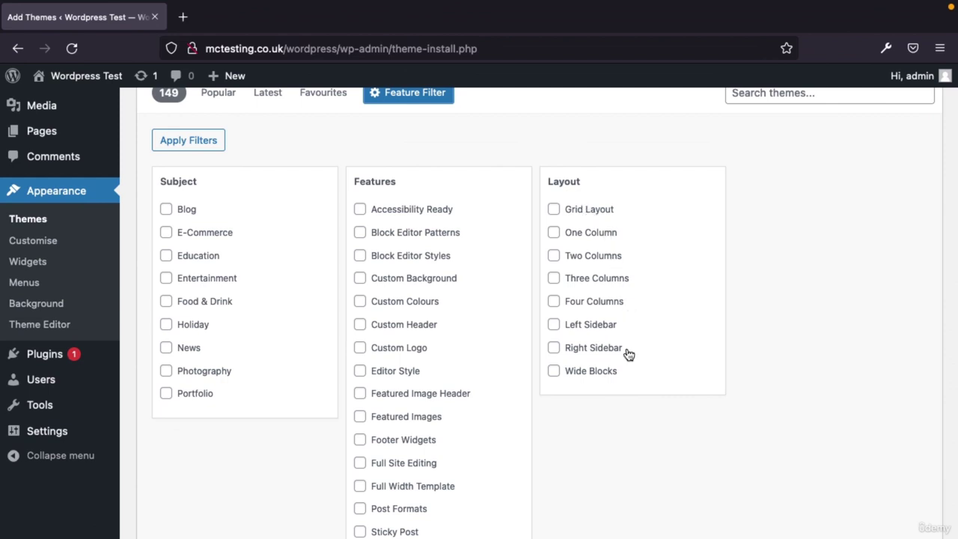
{"action": "left_click", "coordinate": [220, 143]}
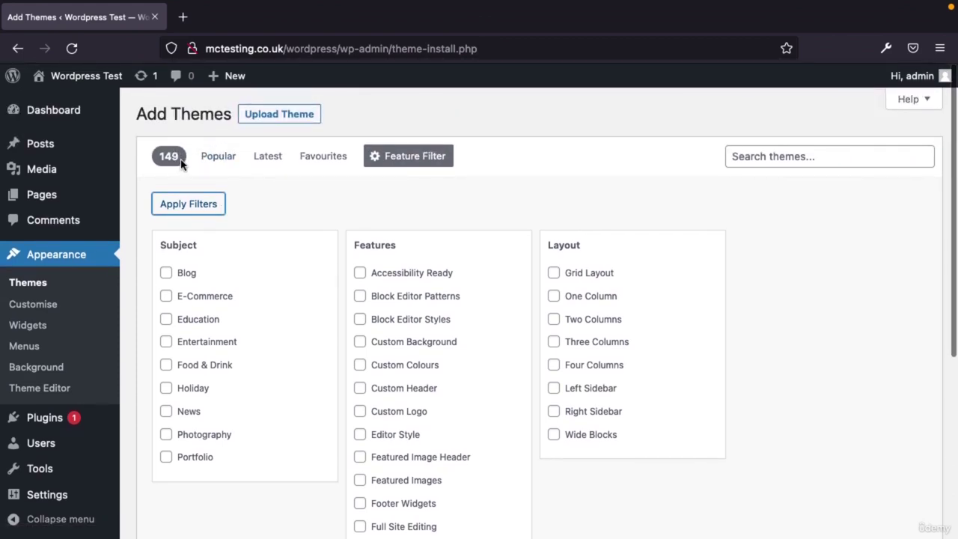
{"action": "left_click", "coordinate": [210, 164]}
{"action": "mouse_move", "coordinate": [337, 250]}
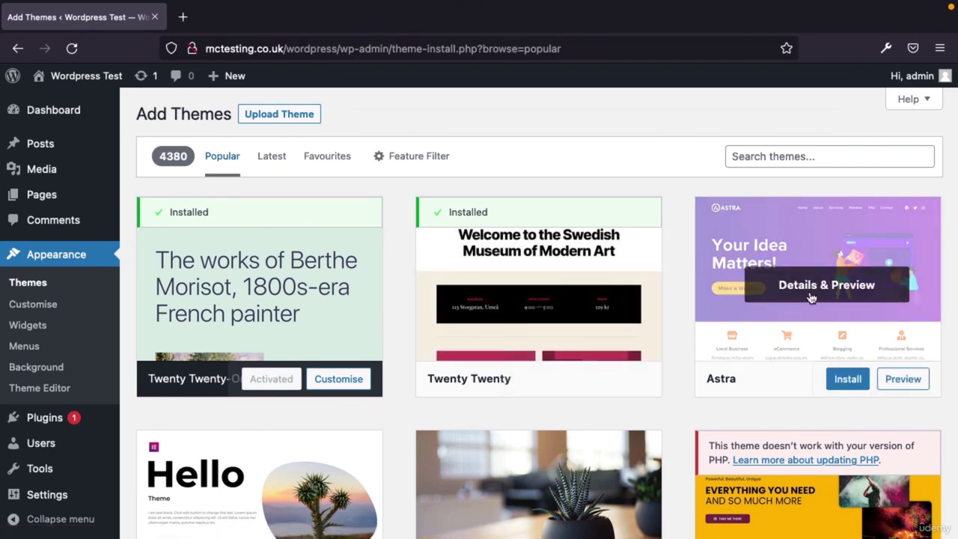
- Install the Astra theme from its preview and confirm it among the installed themes
{"action": "left_click", "coordinate": [810, 292]}
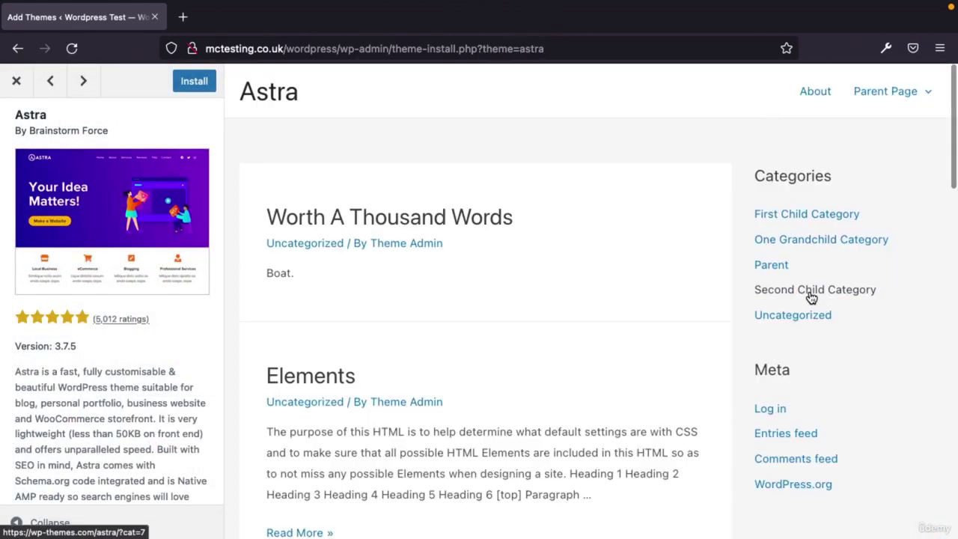
{"action": "left_click", "coordinate": [194, 82]}
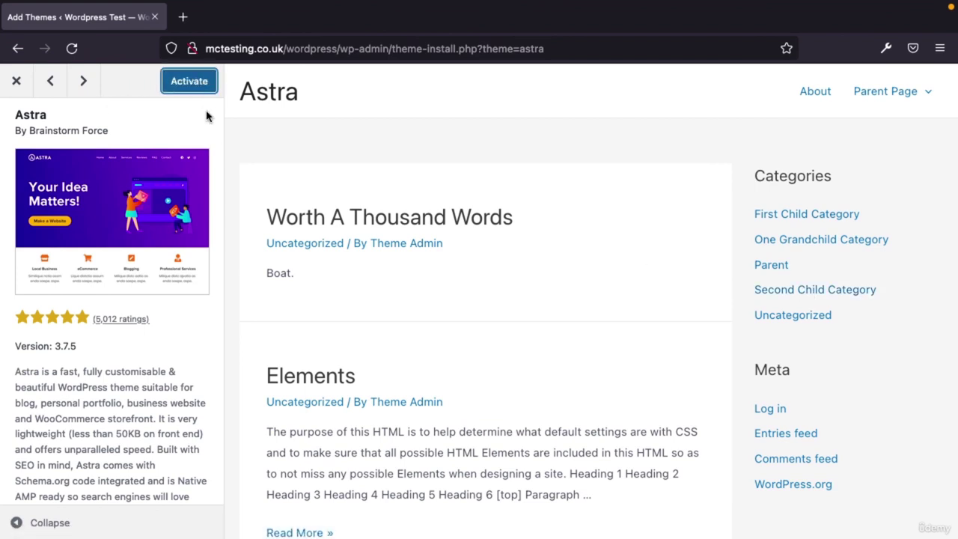
{"action": "left_click", "coordinate": [16, 80]}
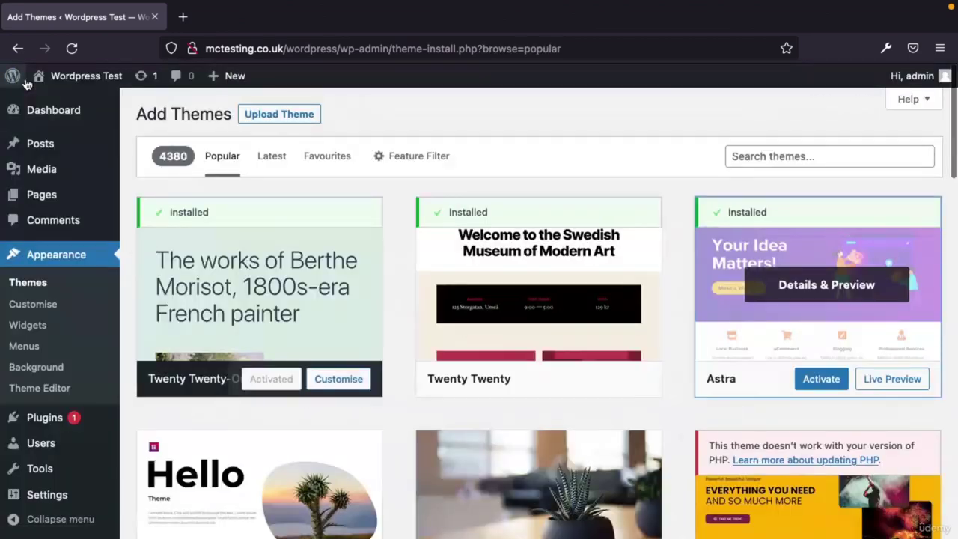
{"action": "left_click", "coordinate": [78, 285]}
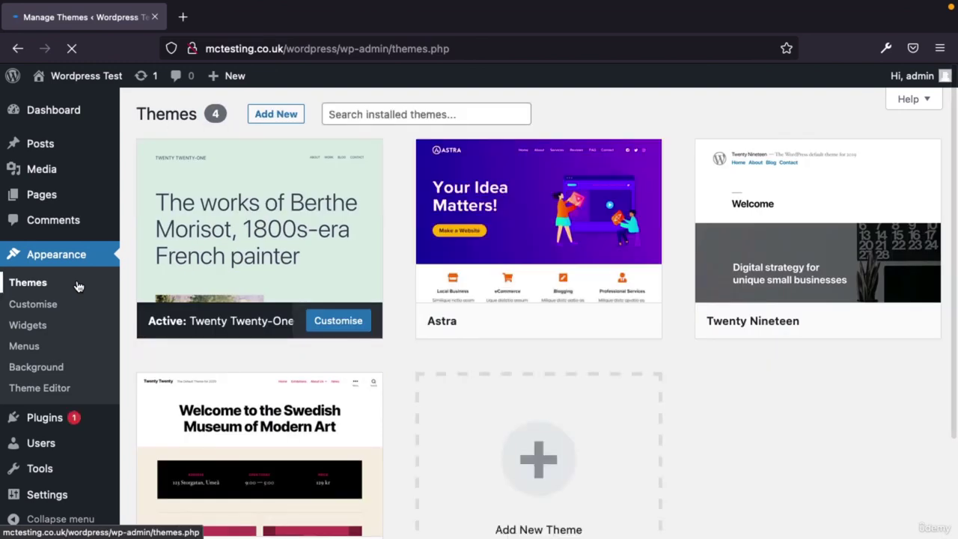
{"action": "mouse_move", "coordinate": [562, 264]}
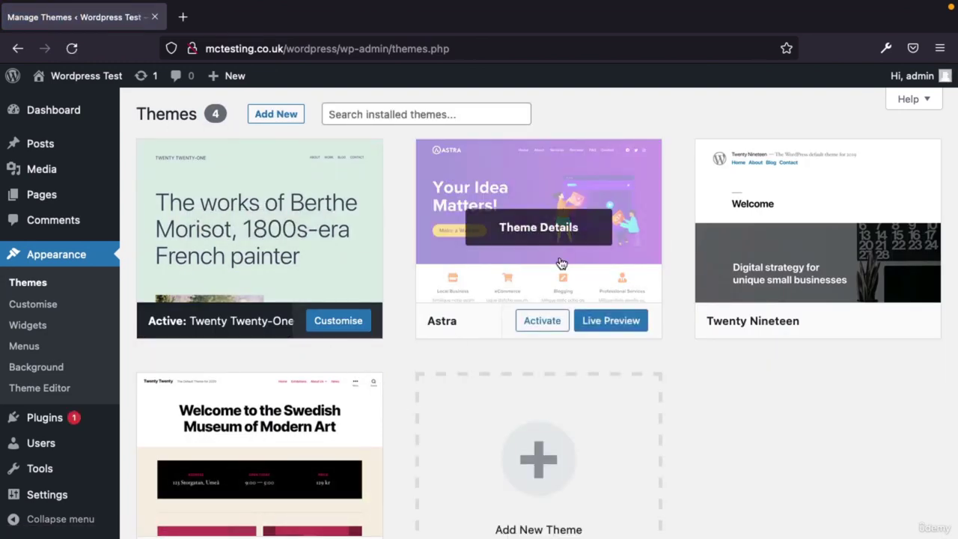
{"action": "left_click", "coordinate": [278, 114]}
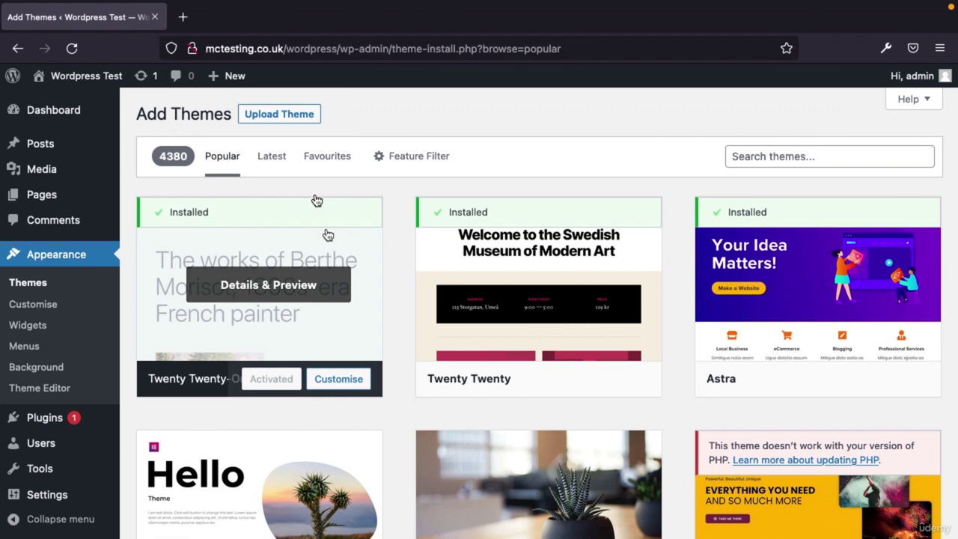
- Show the .zip theme upload area, then go to the Theme Editor
{"action": "left_click", "coordinate": [283, 115]}
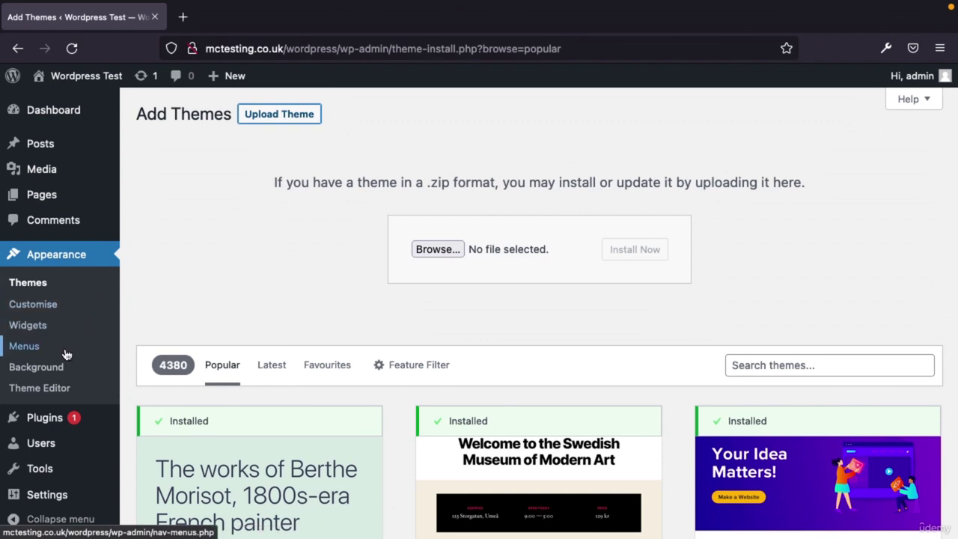
{"action": "left_click", "coordinate": [66, 390]}
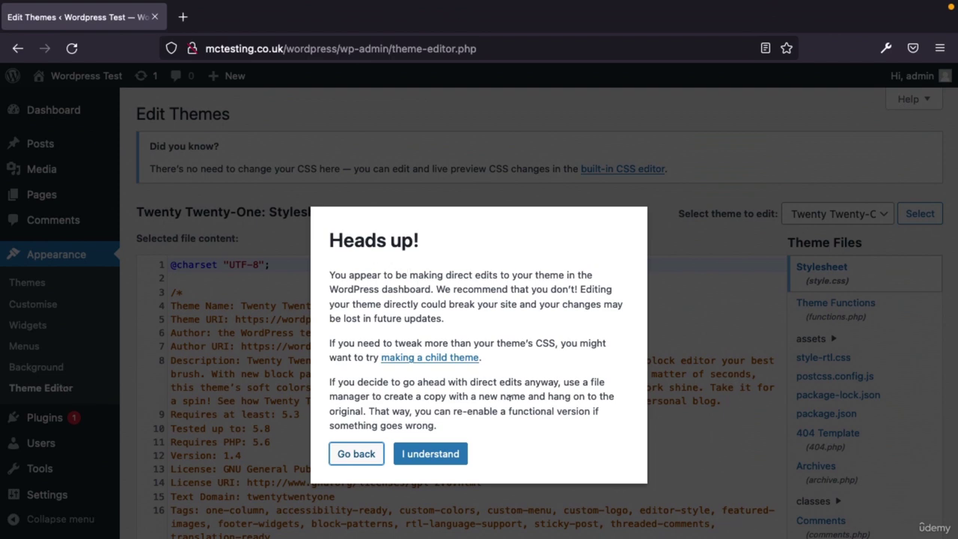
- Dismiss the editing warning and read through Twenty Twenty-One's style.css without changes
{"action": "left_click", "coordinate": [448, 457]}
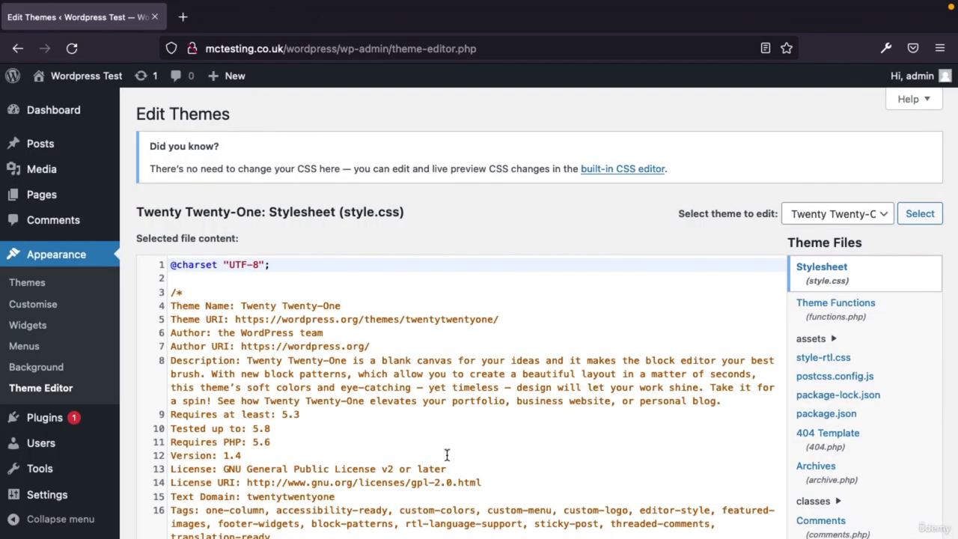
{"action": "scroll", "coordinate": [678, 217], "scroll_direction": "down", "scroll_amount": 3}
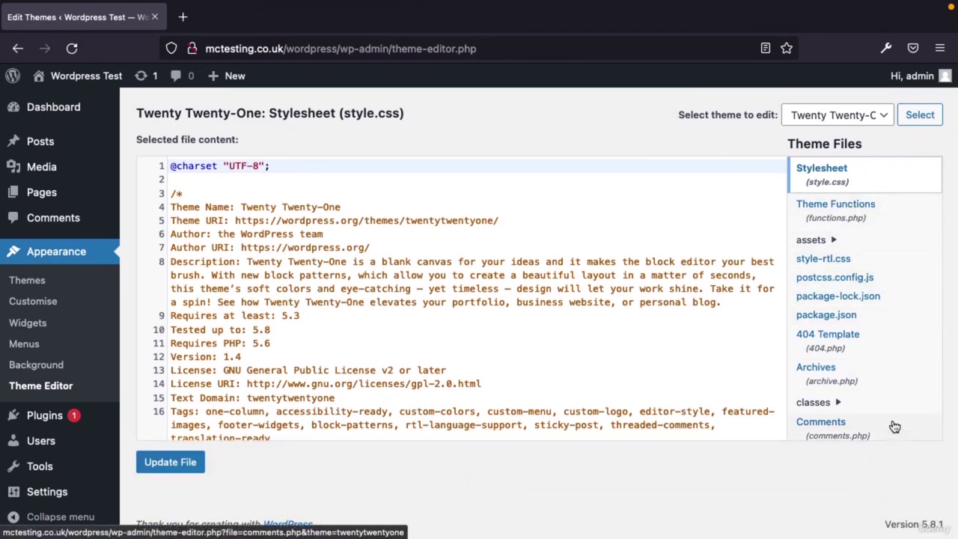
{"action": "left_click", "coordinate": [562, 315]}
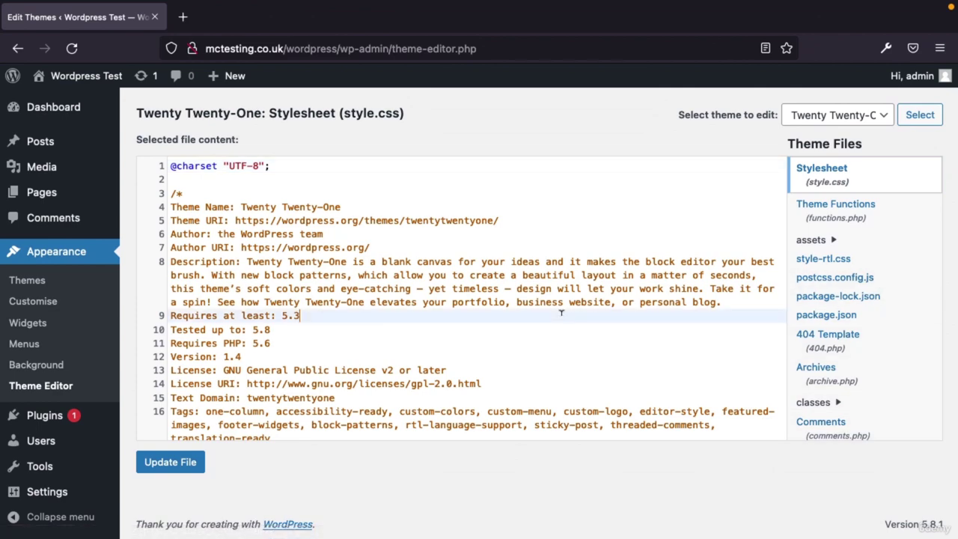
{"action": "scroll", "coordinate": [562, 313], "scroll_direction": "down", "scroll_amount": 1}
{"action": "scroll", "coordinate": [562, 313], "scroll_direction": "down", "scroll_amount": 10}
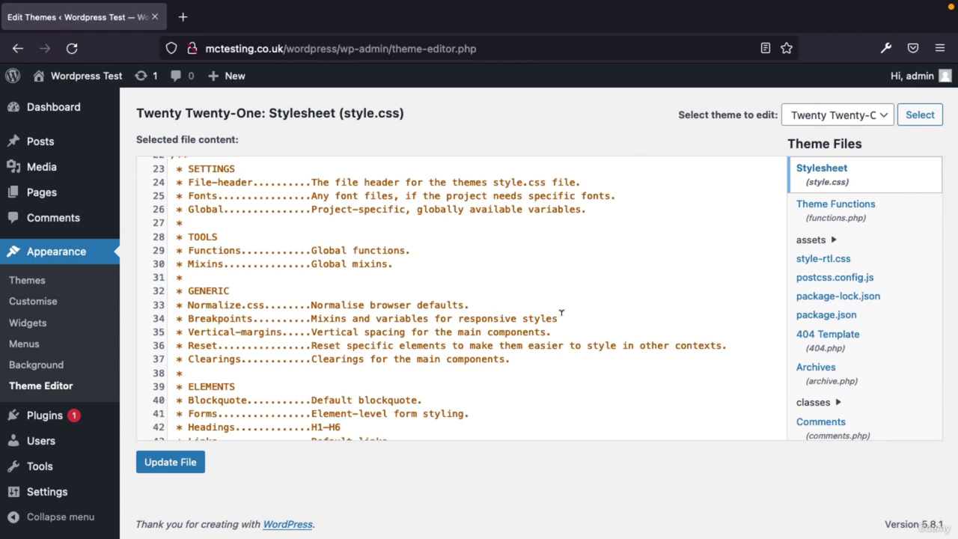
{"action": "scroll", "coordinate": [561, 313], "scroll_direction": "down", "scroll_amount": 20}
{"action": "scroll", "coordinate": [561, 313], "scroll_direction": "down", "scroll_amount": 3}
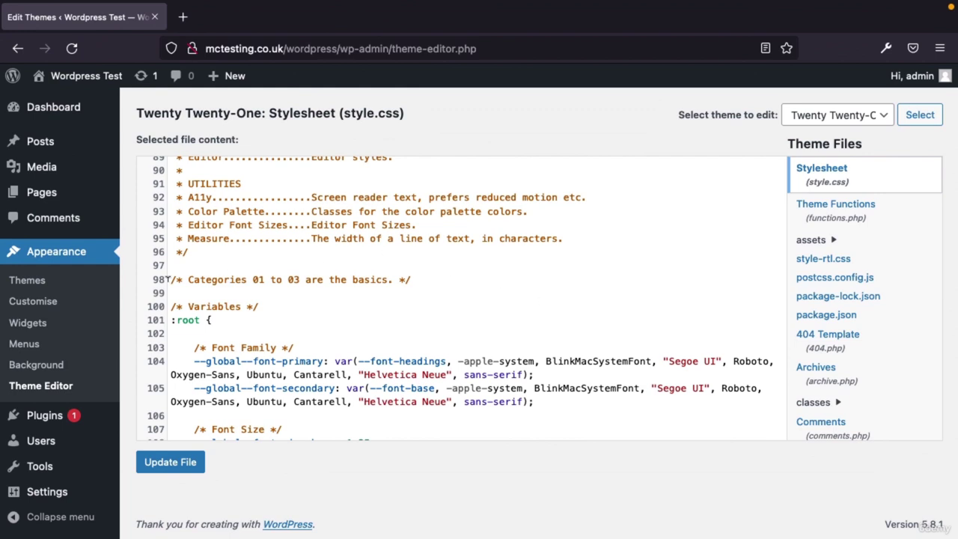
- Activate the Twenty Twenty theme from the installed themes list
{"action": "left_click", "coordinate": [59, 289]}
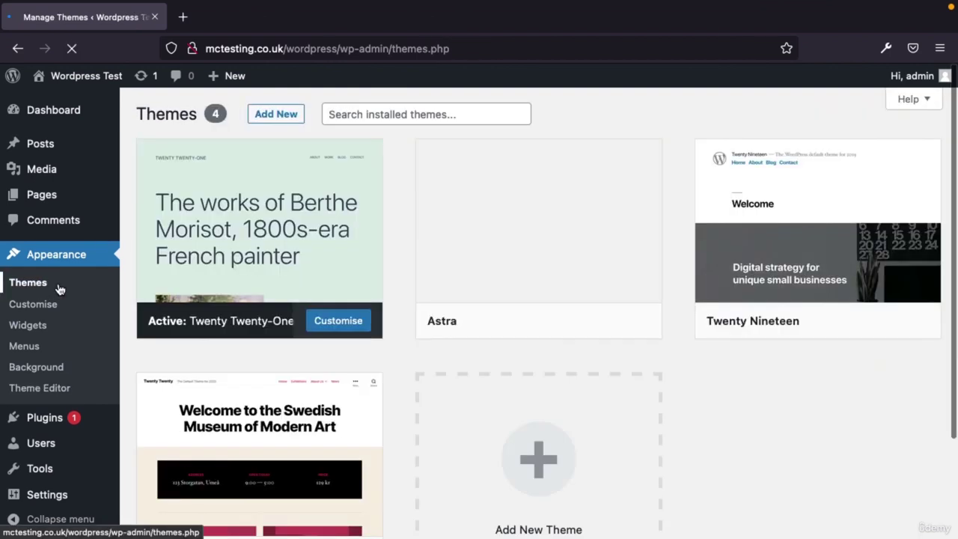
{"action": "scroll", "coordinate": [257, 396], "scroll_direction": "down", "scroll_amount": 3}
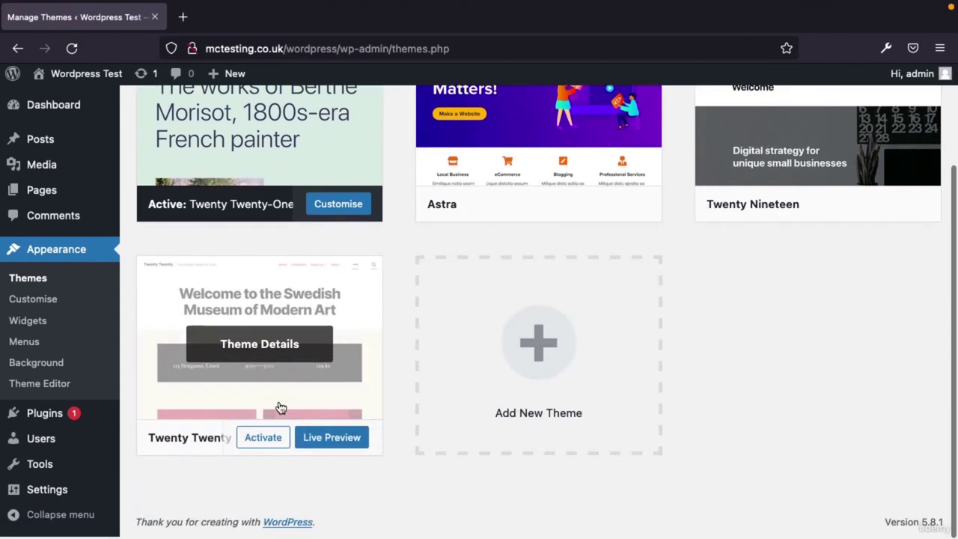
{"action": "left_click", "coordinate": [268, 445]}
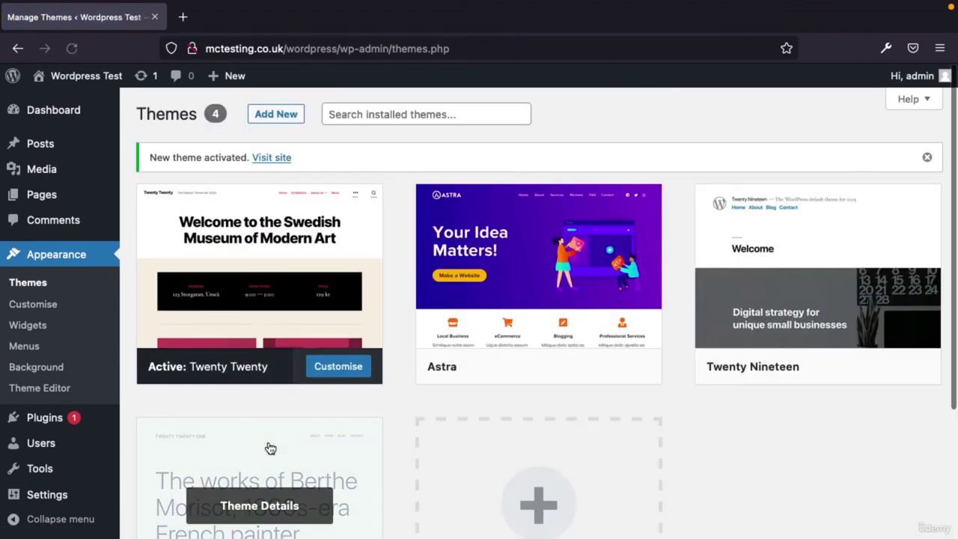
- View the live site in a new tab, then return to the Themes page
{"action": "mouse_move", "coordinate": [91, 82]}
{"action": "left_click", "coordinate": [89, 100], "text": "super"}
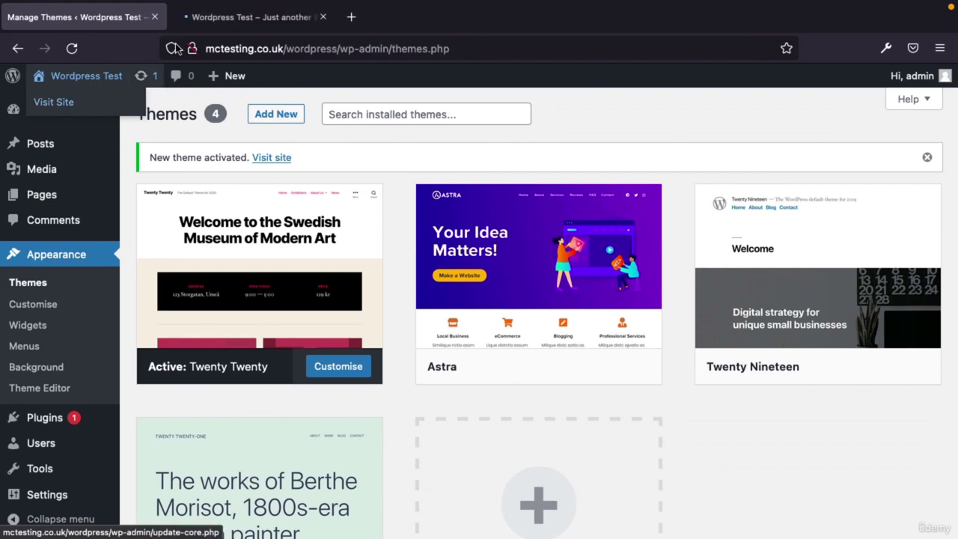
{"action": "left_click", "coordinate": [224, 18]}
{"action": "scroll", "coordinate": [401, 378], "scroll_direction": "down", "scroll_amount": 10}
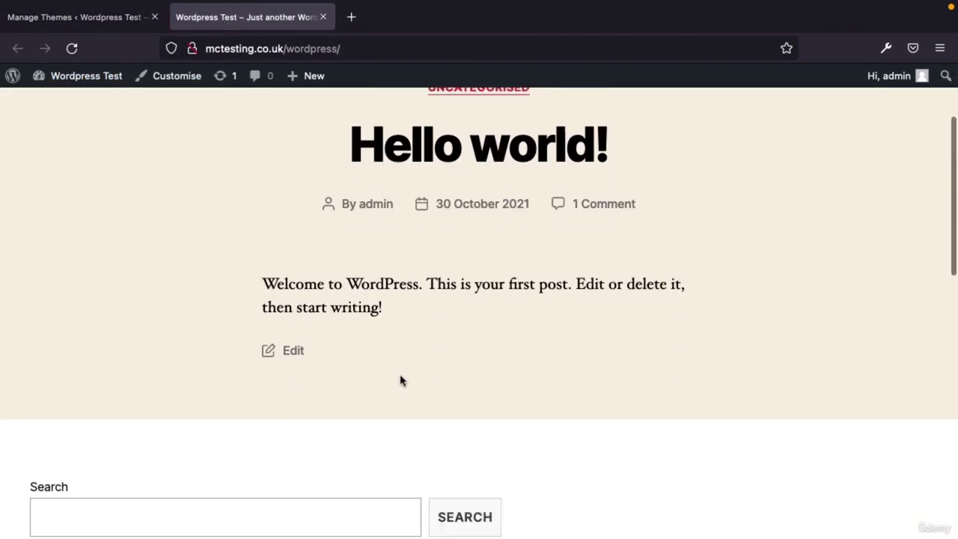
{"action": "scroll", "coordinate": [401, 374], "scroll_direction": "down", "scroll_amount": 3}
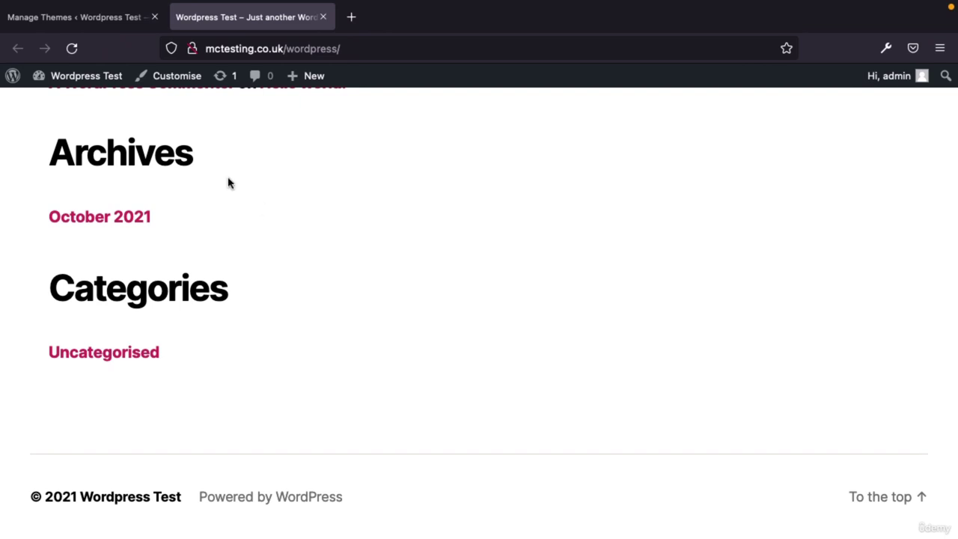
{"action": "left_click", "coordinate": [107, 19]}
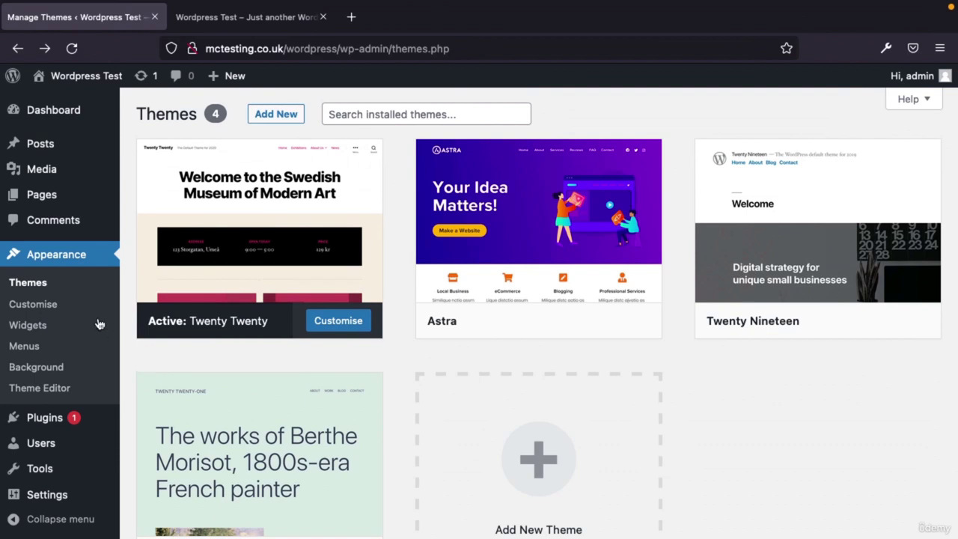
- Launch the Customizer for the active Twenty Twenty theme
{"action": "left_click", "coordinate": [339, 324]}
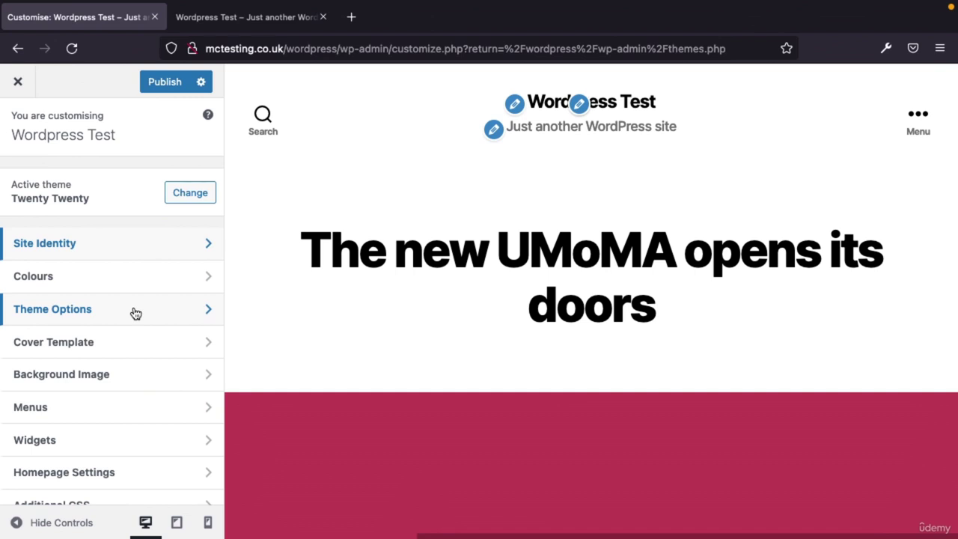
- Set the homepage to display 'Your latest posts' and publish the change
{"action": "left_click", "coordinate": [135, 482]}
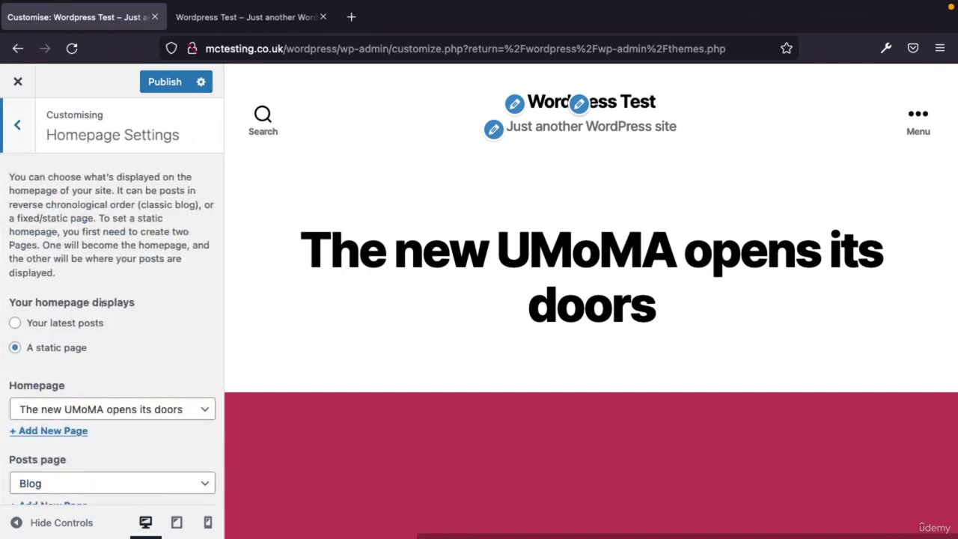
{"action": "left_click", "coordinate": [17, 323]}
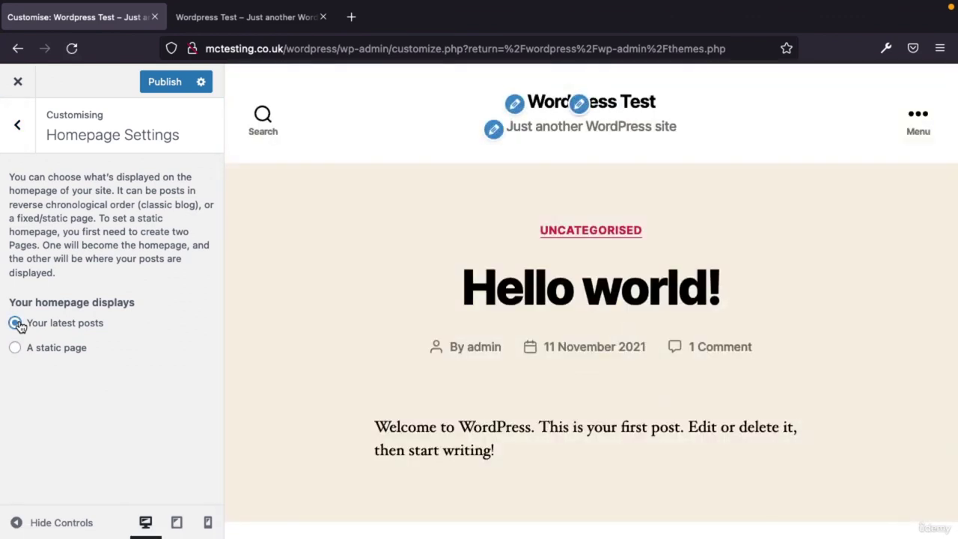
{"action": "left_click", "coordinate": [166, 80]}
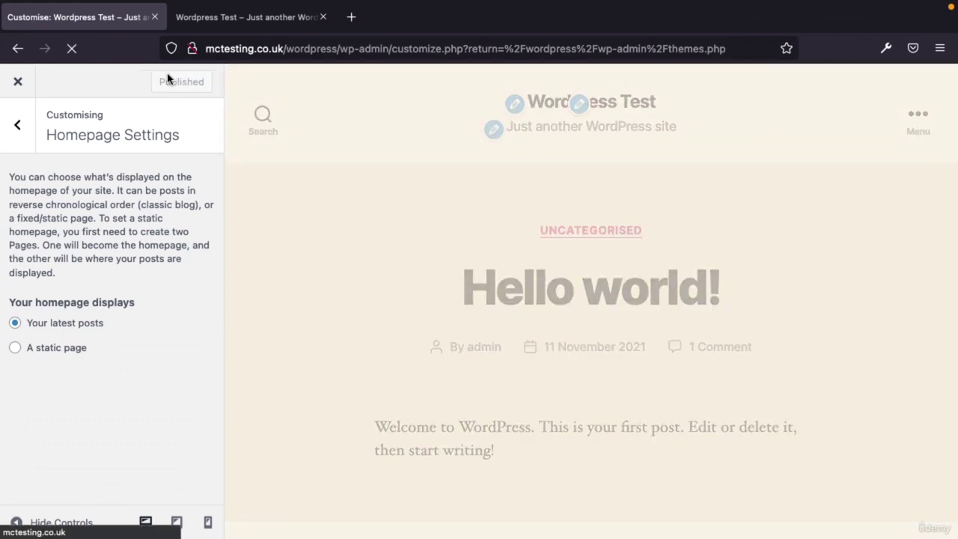
- Reload the live site to confirm the Hello world! post on the front page
{"action": "left_click", "coordinate": [211, 23]}
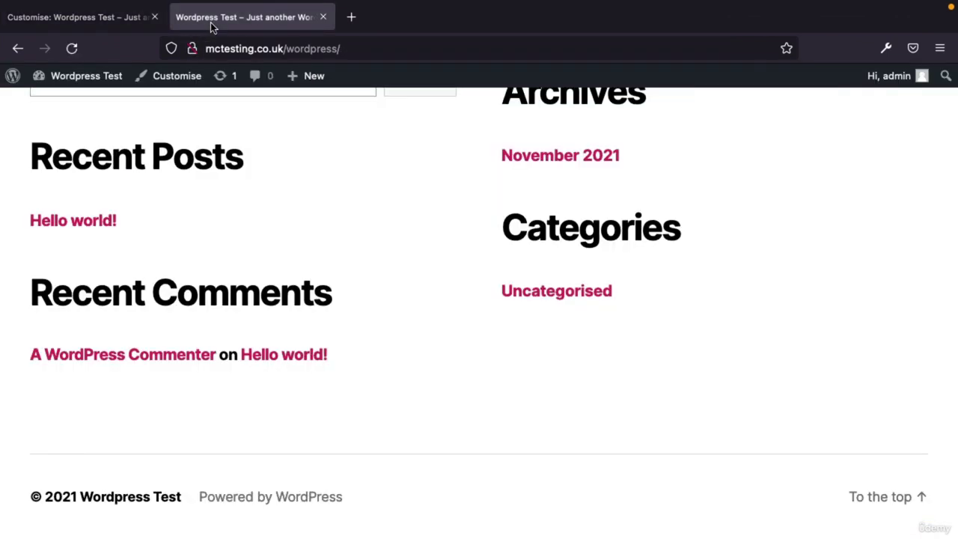
{"action": "left_click", "coordinate": [71, 49]}
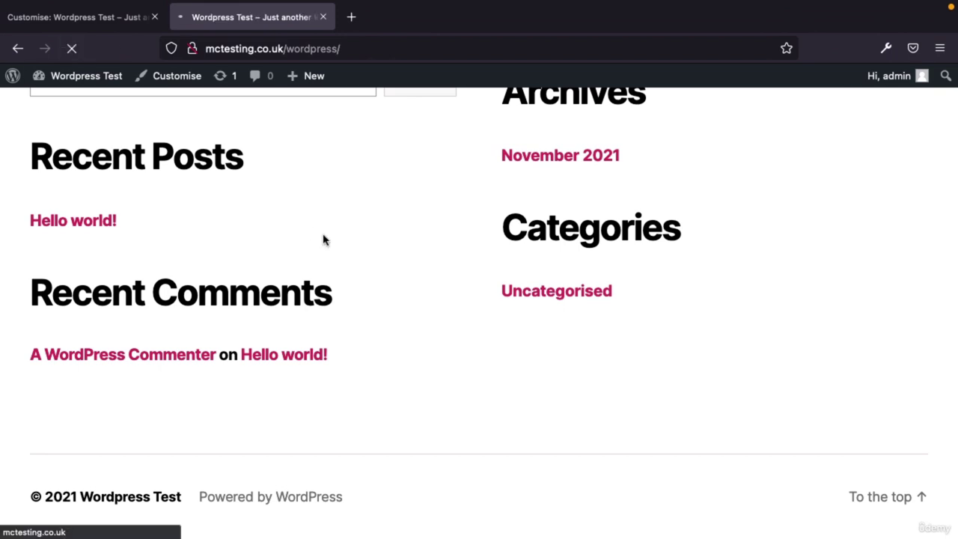
{"action": "scroll", "coordinate": [323, 240], "scroll_direction": "up", "scroll_amount": 3}
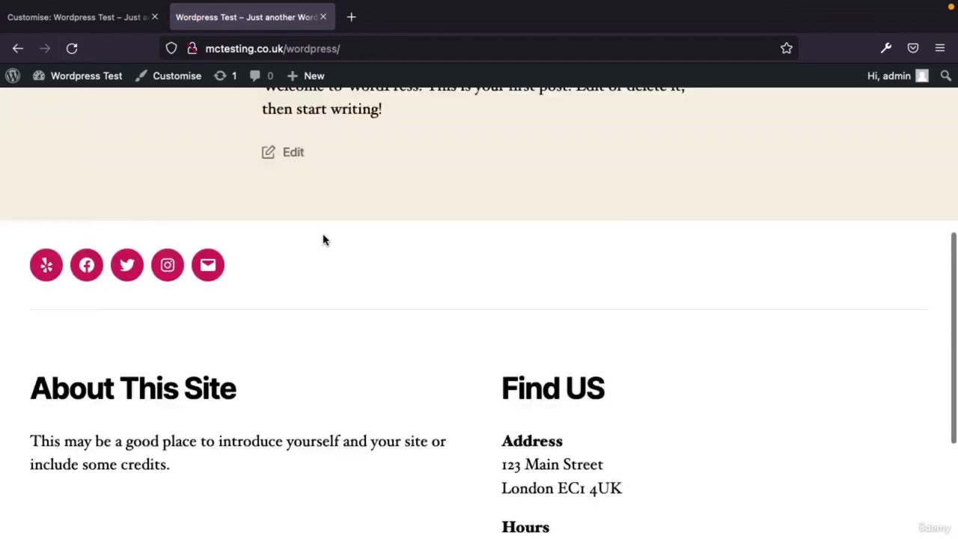
{"action": "scroll", "coordinate": [323, 239], "scroll_direction": "up", "scroll_amount": 5}
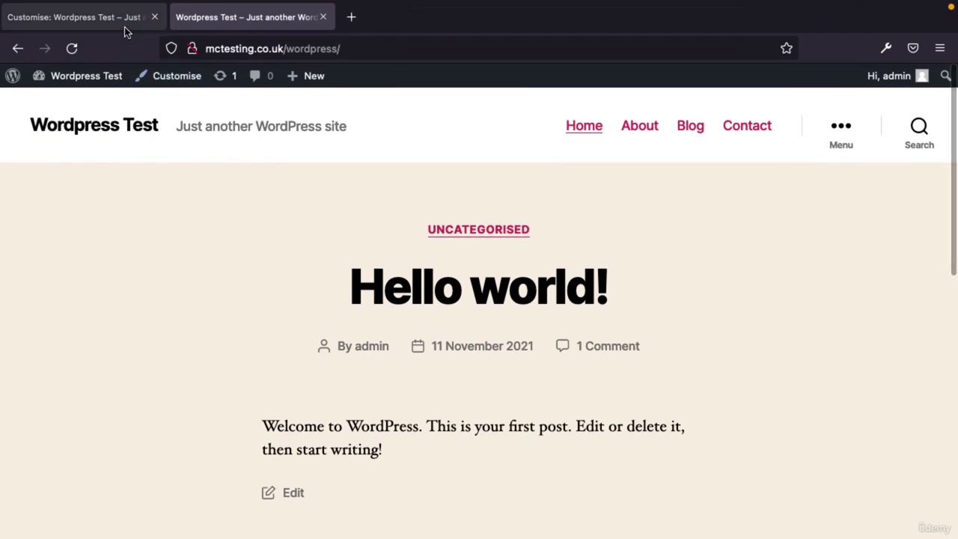
{"action": "left_click", "coordinate": [120, 23]}
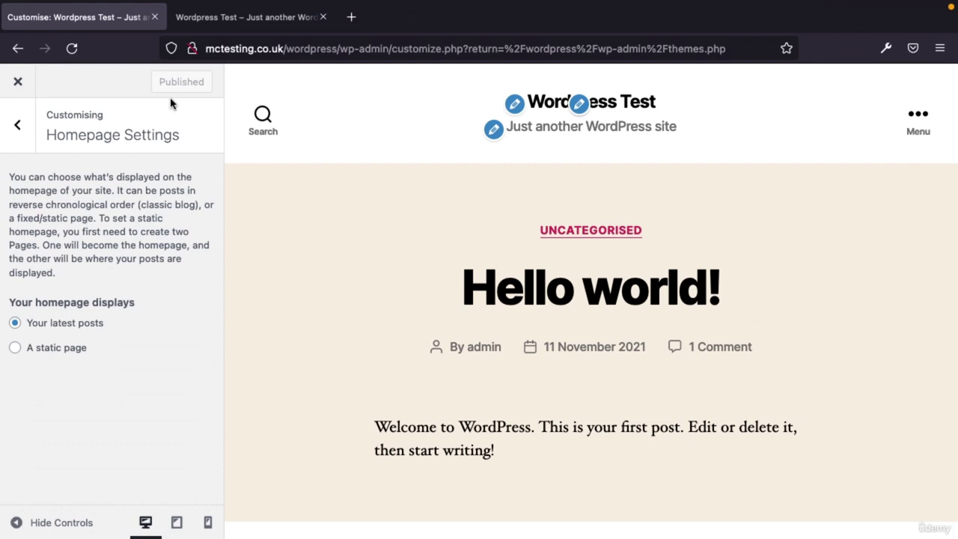
- In Site Identity, change the tagline to 'A WordPress site' and open the logo picker
{"action": "left_click", "coordinate": [18, 127]}
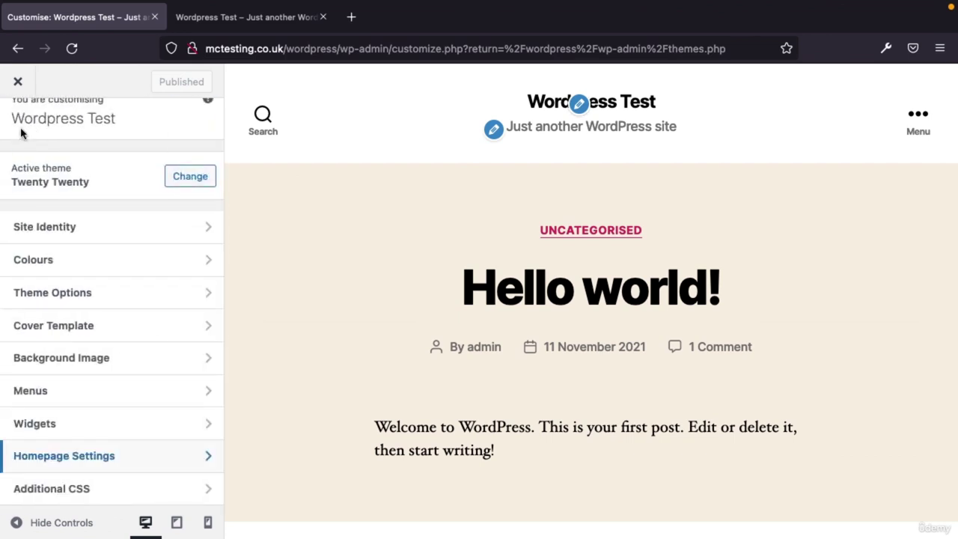
{"action": "left_click", "coordinate": [63, 239]}
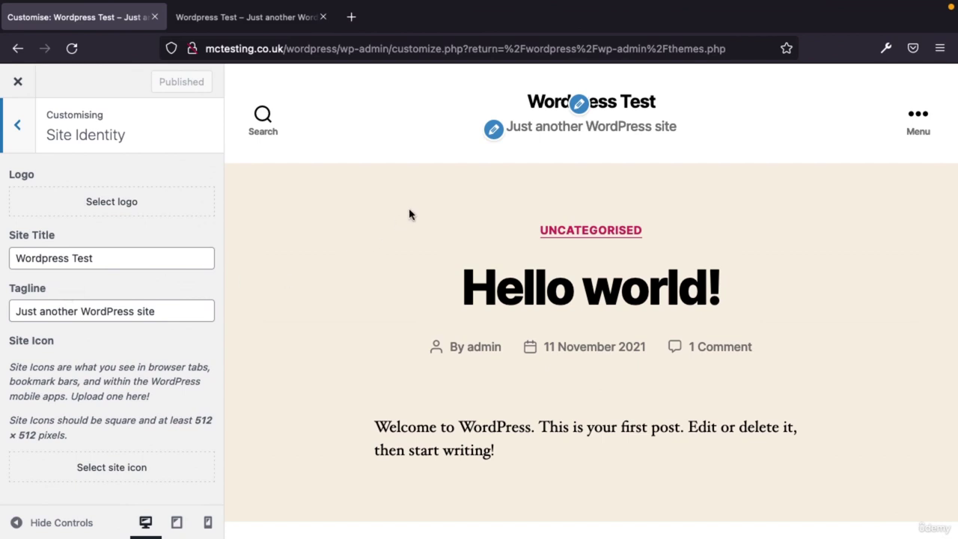
{"action": "left_click", "coordinate": [494, 129]}
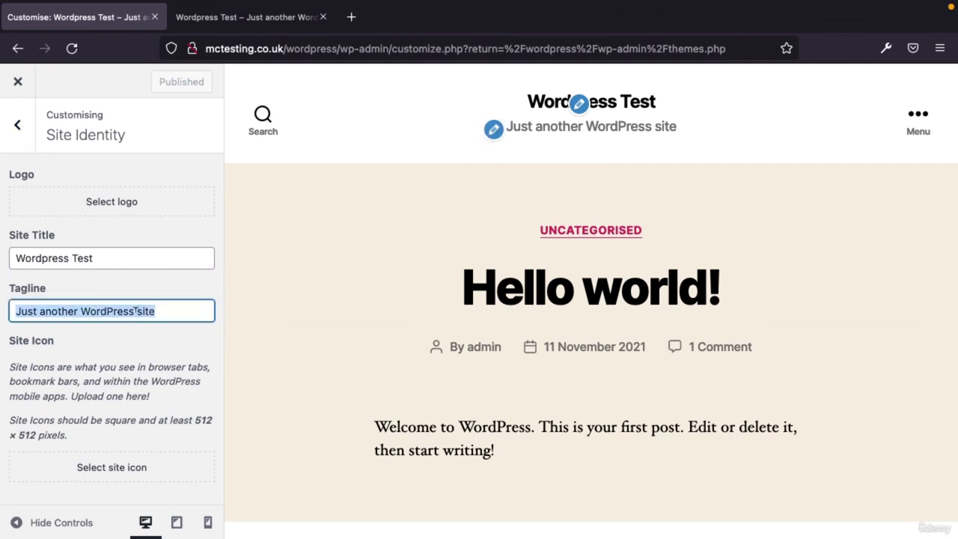
{"action": "left_click", "coordinate": [67, 310]}
{"action": "left_click_drag", "start_coordinate": [79, 311], "coordinate": [2, 317]}
{"action": "type", "text": "A"}
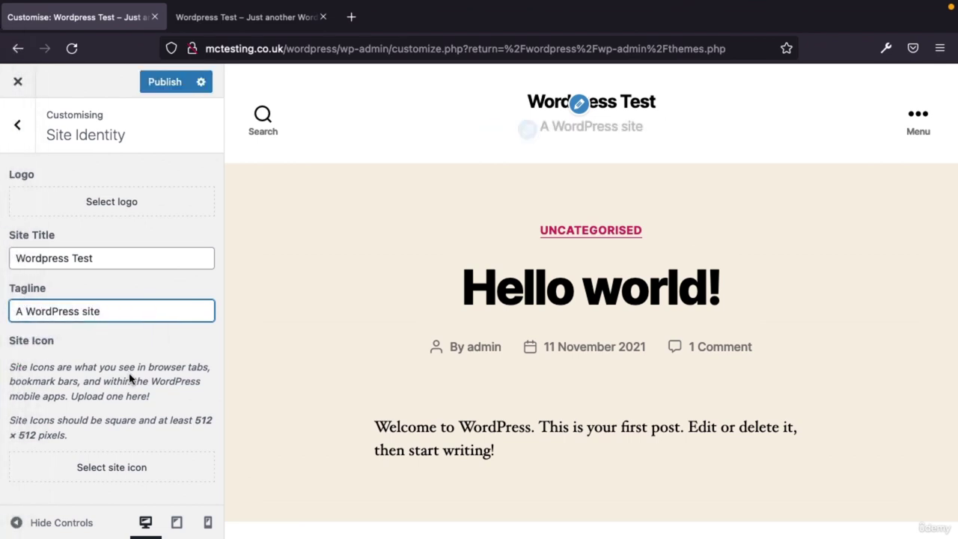
{"action": "left_click", "coordinate": [556, 125]}
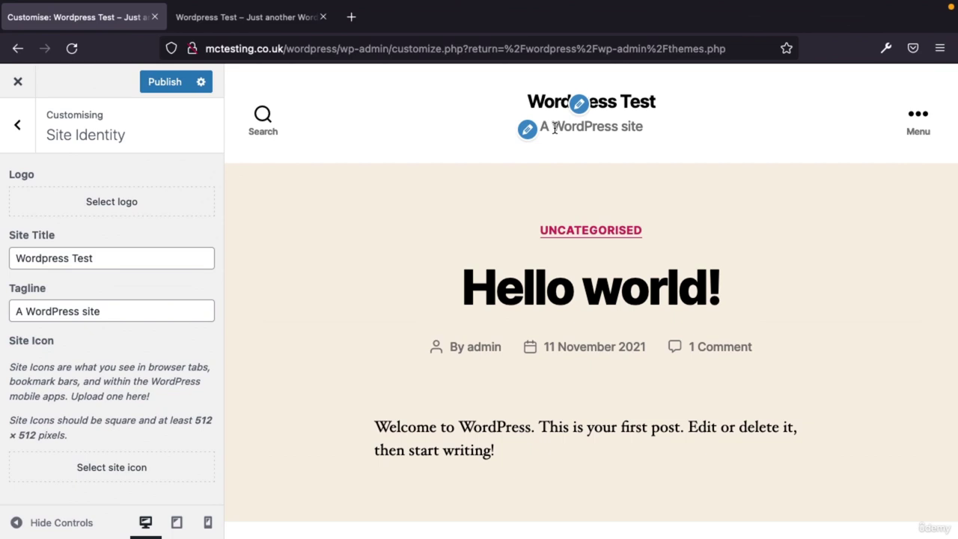
{"action": "left_click", "coordinate": [123, 207]}
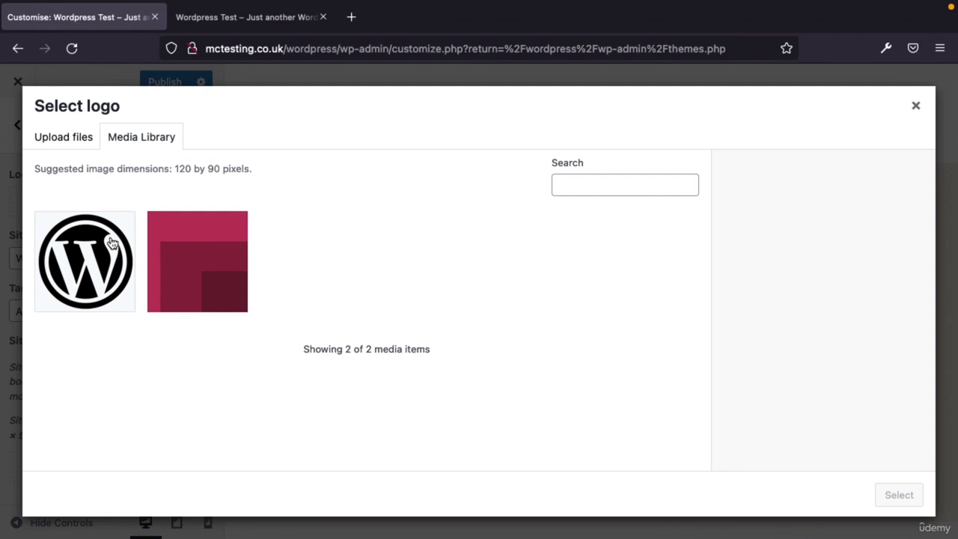
- Set the cropped WordPress image as the site logo and publish it with the new tagline
{"action": "left_click", "coordinate": [111, 243]}
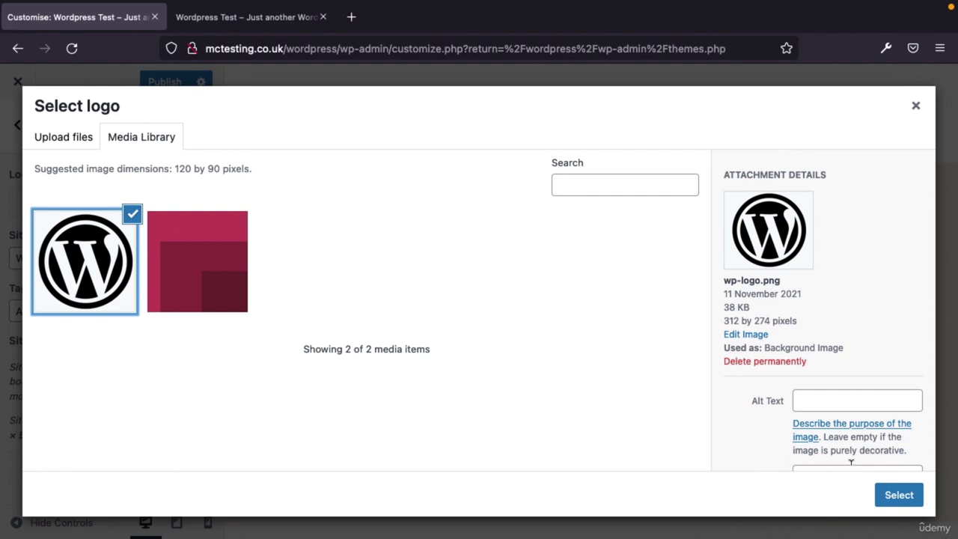
{"action": "left_click", "coordinate": [898, 495]}
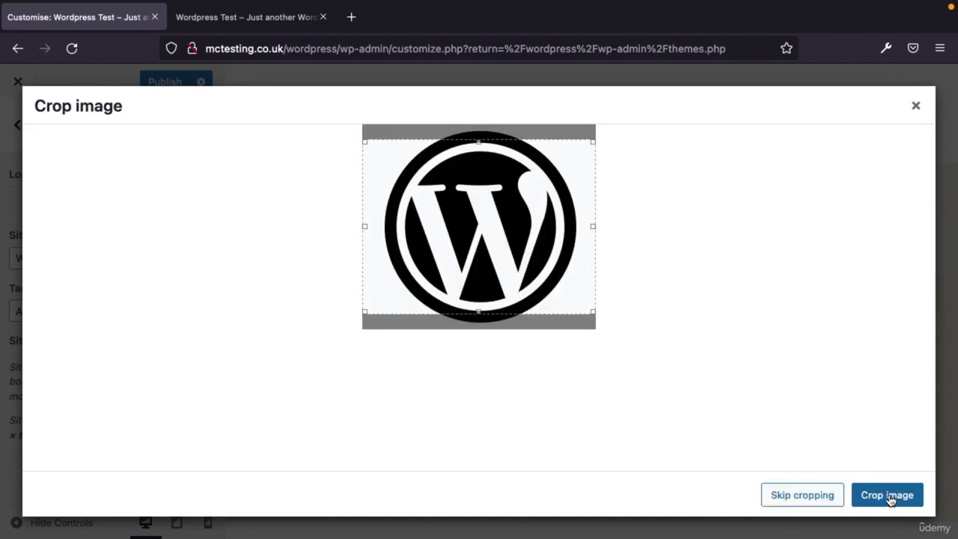
{"action": "left_click", "coordinate": [889, 498]}
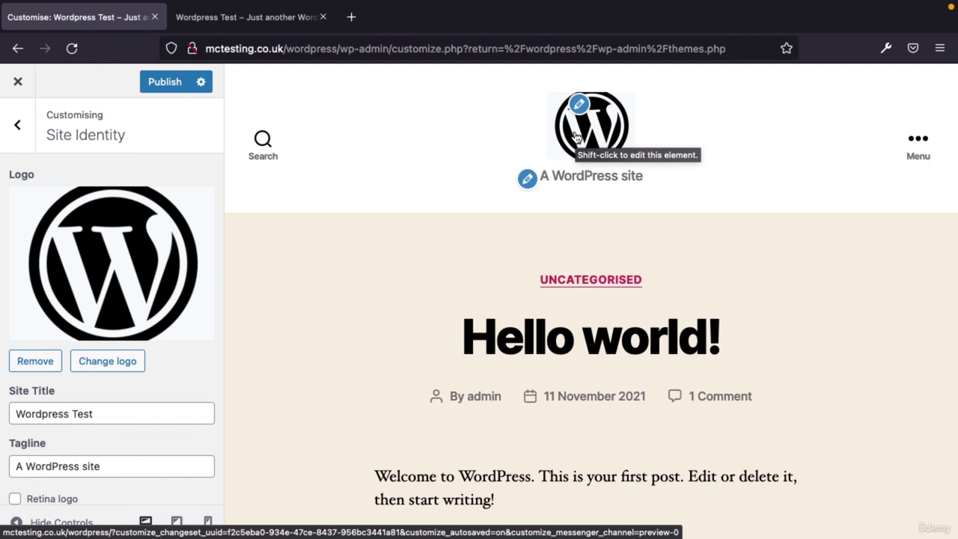
{"action": "left_click", "coordinate": [173, 87]}
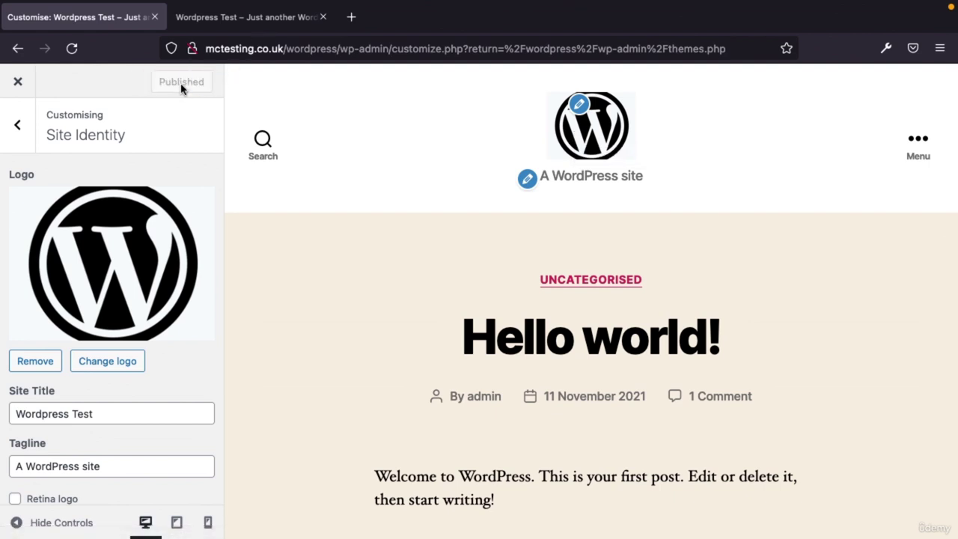
- Reload the live site to confirm the new logo appears
{"action": "left_click", "coordinate": [228, 17]}
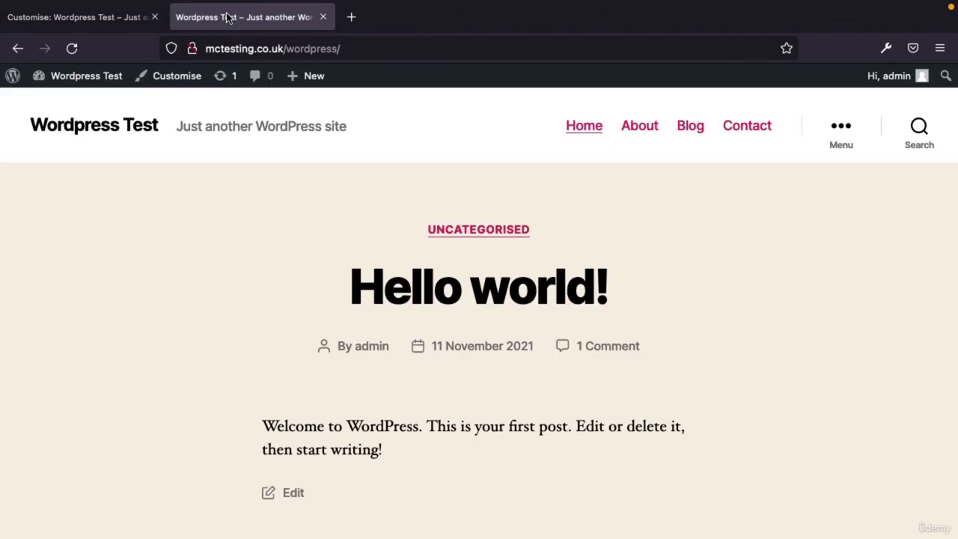
{"action": "key", "text": "super+r"}
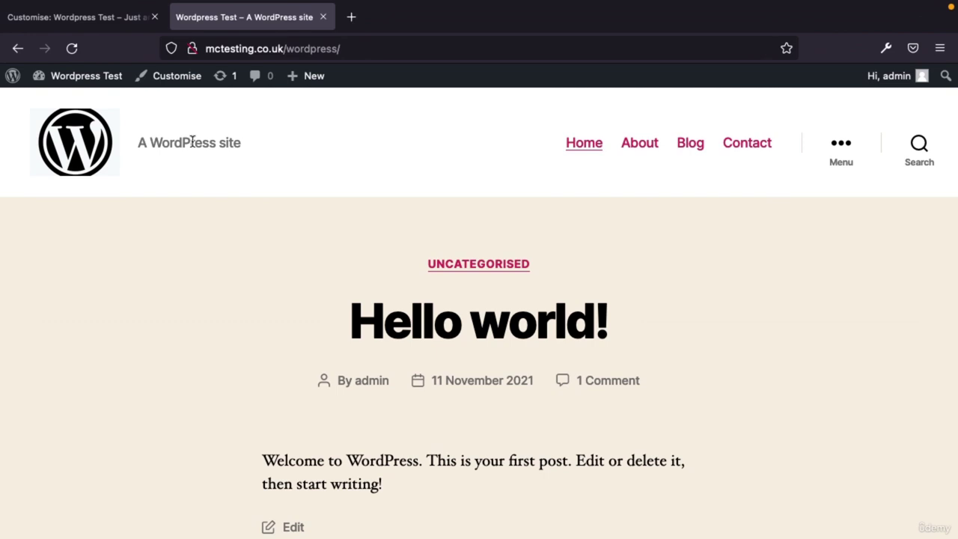
{"action": "left_click", "coordinate": [107, 22]}
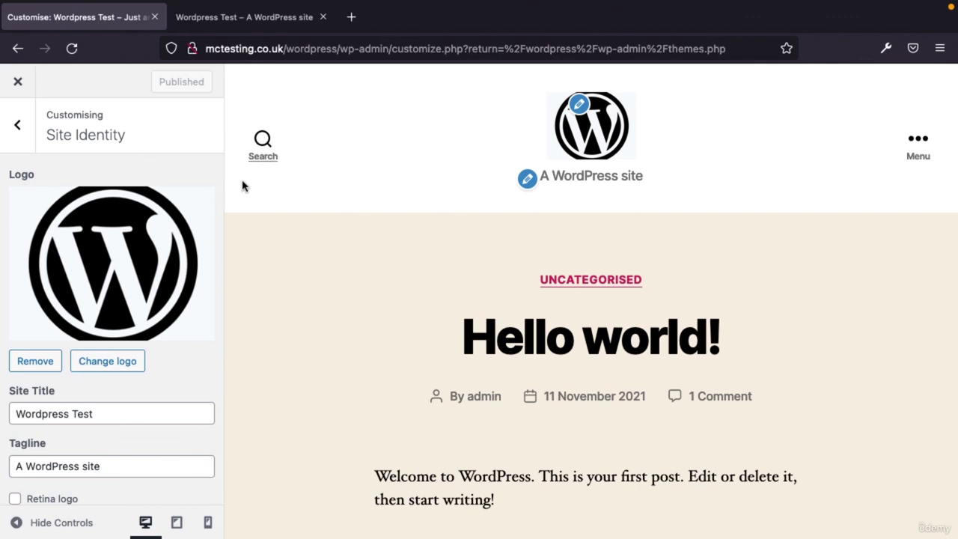
- Open and close the preview's search overlay, then return to the main Customizer sections
{"action": "left_click", "coordinate": [269, 175]}
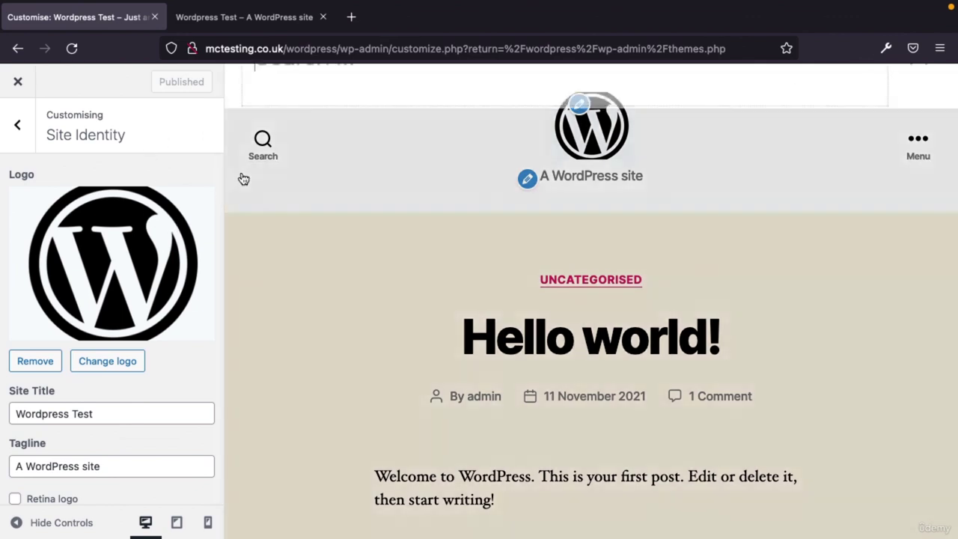
{"action": "left_click", "coordinate": [253, 205]}
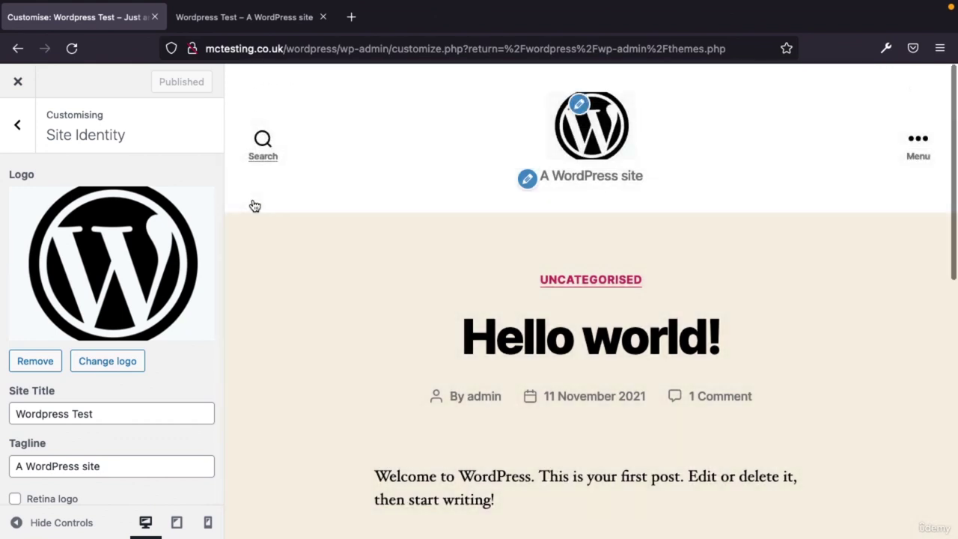
{"action": "left_click", "coordinate": [17, 125]}
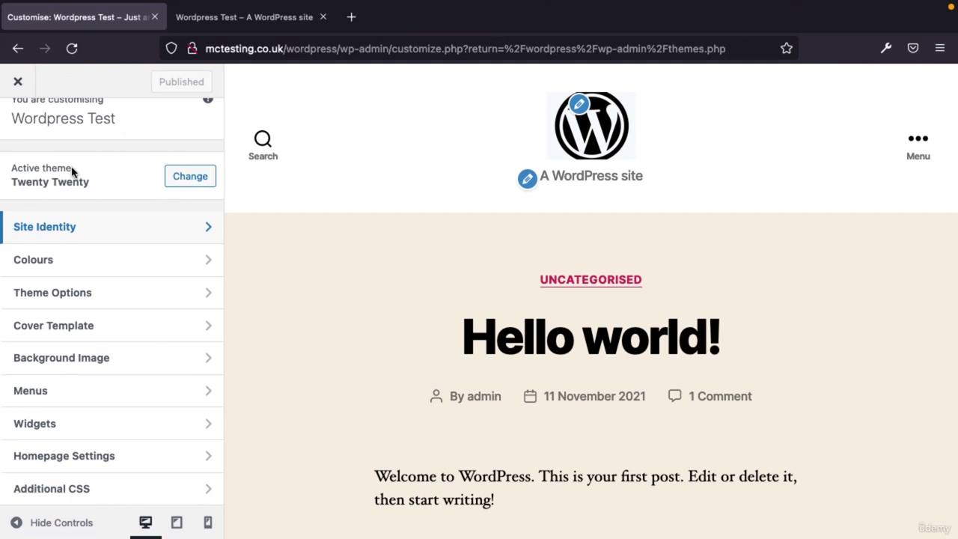
{"action": "left_click", "coordinate": [99, 262]}
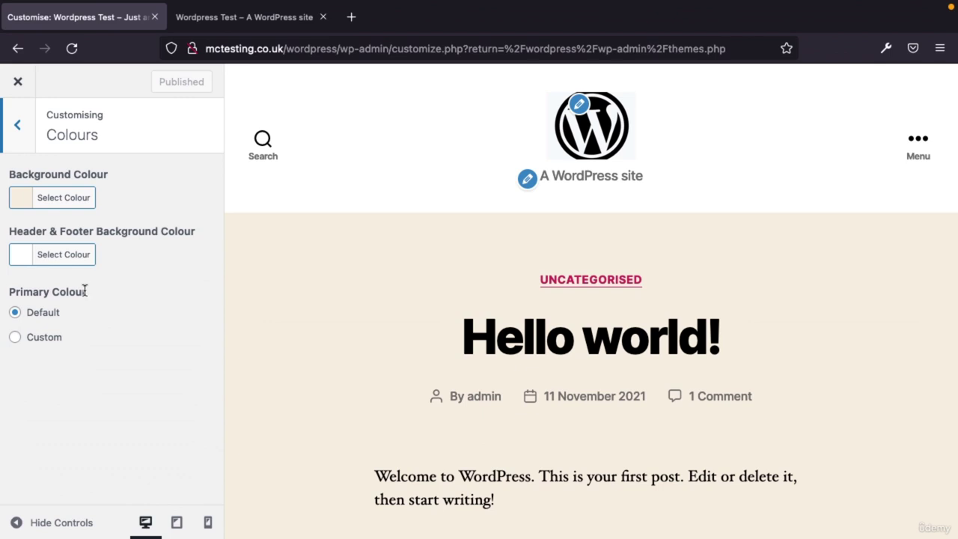
{"action": "left_click", "coordinate": [15, 202]}
{"action": "left_click_drag", "start_coordinate": [32, 231], "coordinate": [107, 306]}
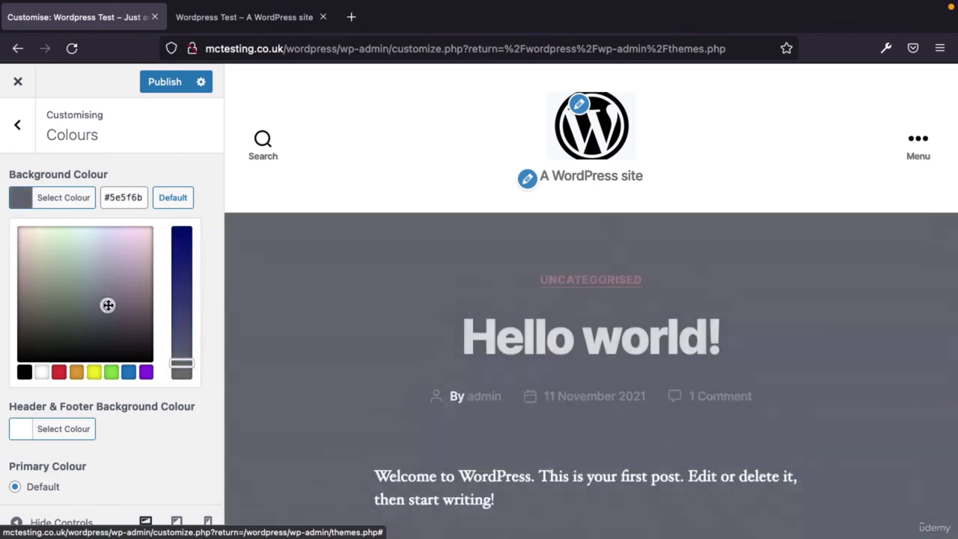
{"action": "scroll", "coordinate": [356, 359], "scroll_direction": "down", "scroll_amount": 10}
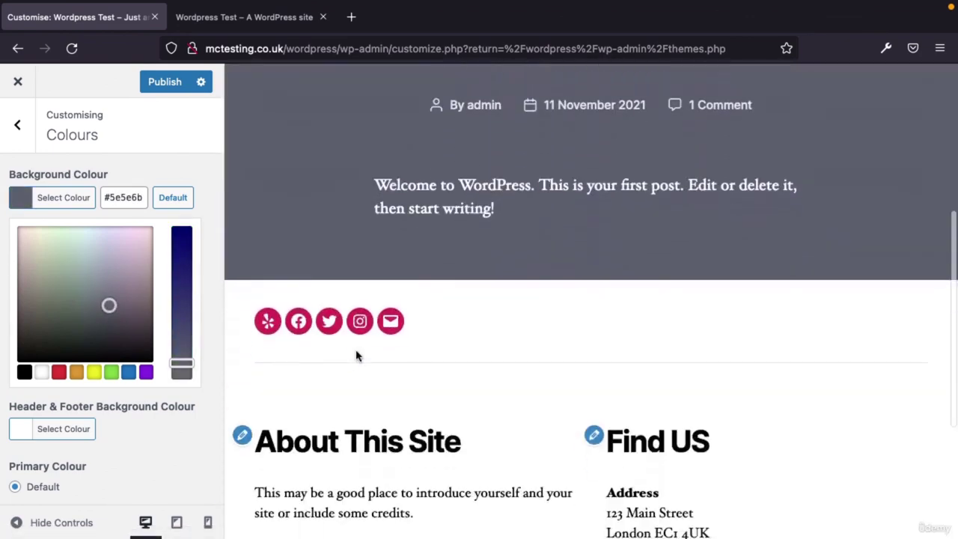
{"action": "scroll", "coordinate": [356, 357], "scroll_direction": "up", "scroll_amount": 10}
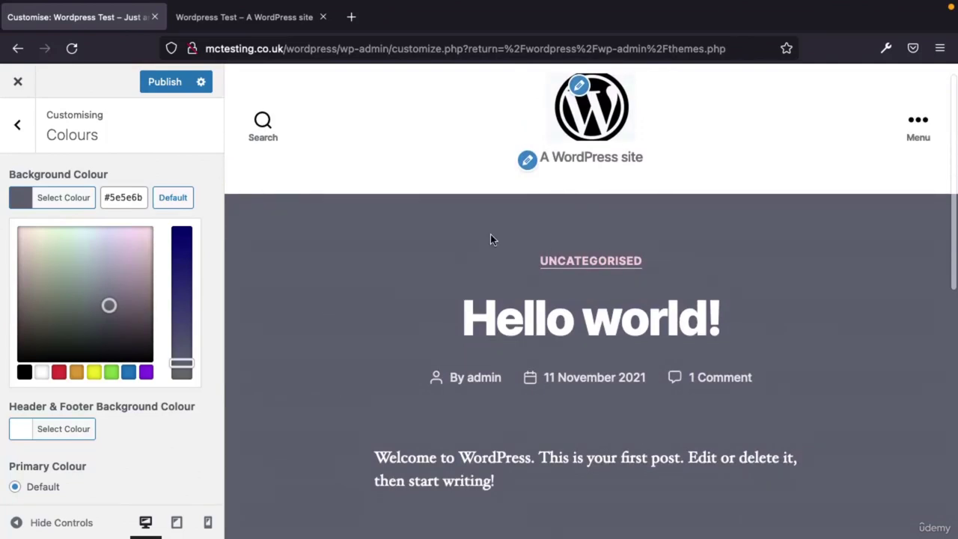
{"action": "left_click", "coordinate": [23, 429]}
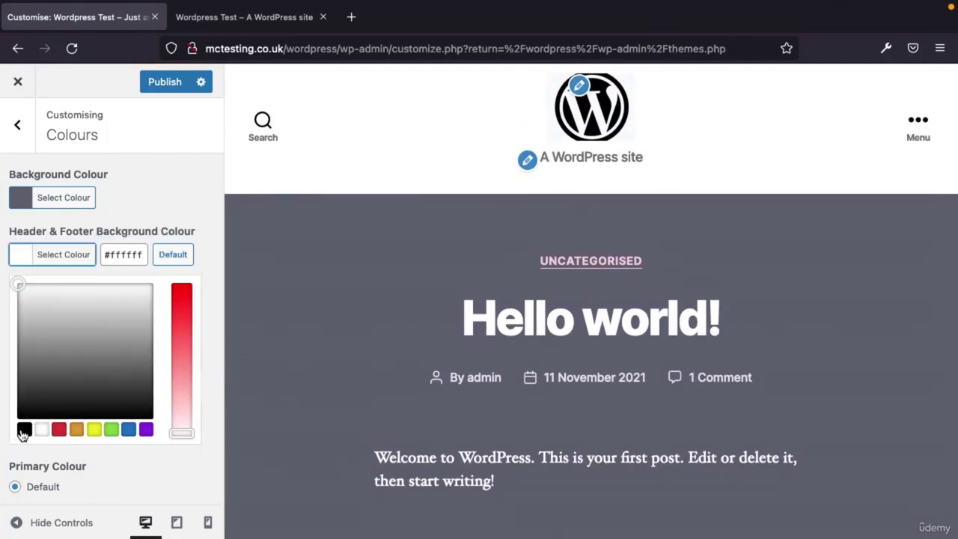
{"action": "left_click", "coordinate": [180, 434]}
{"action": "left_click_drag", "start_coordinate": [180, 435], "coordinate": [181, 334]}
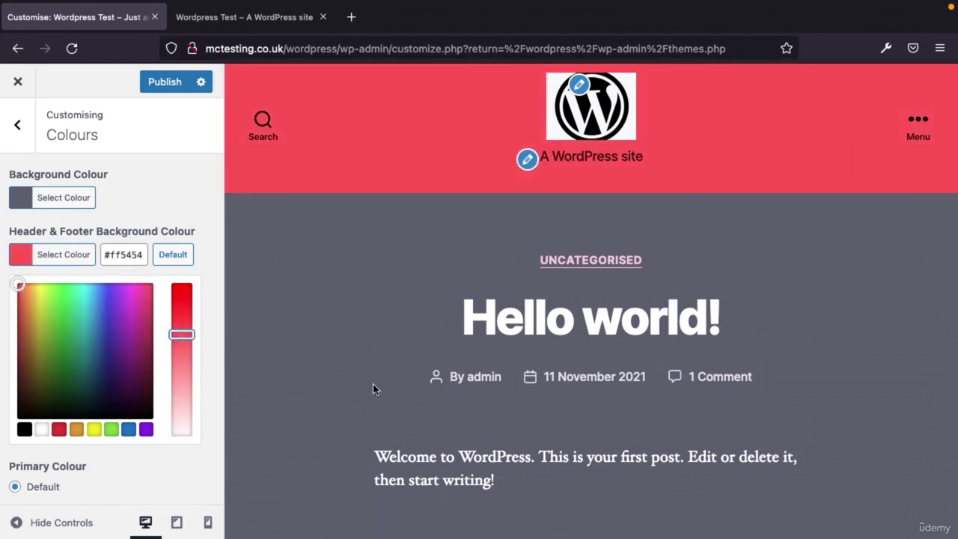
{"action": "scroll", "coordinate": [373, 384], "scroll_direction": "down", "scroll_amount": 15}
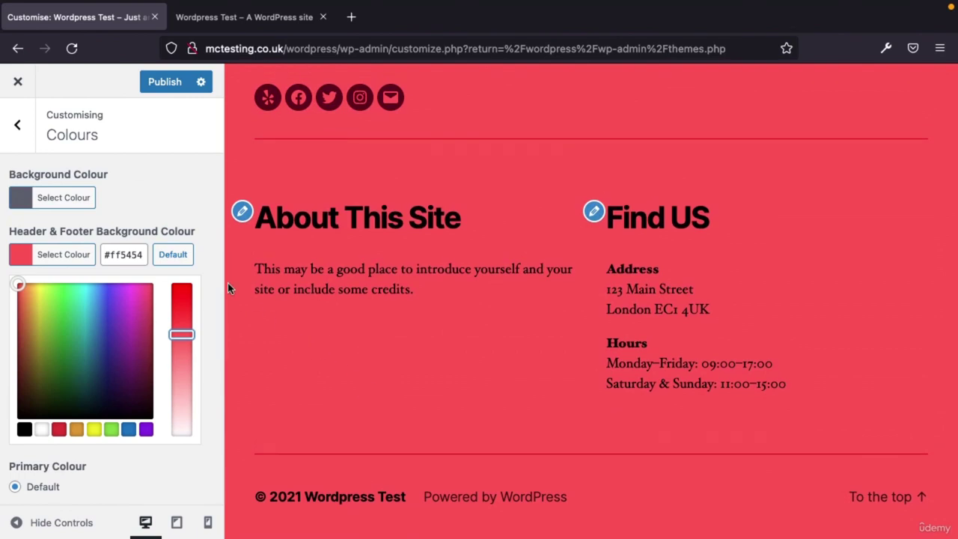
{"action": "left_click", "coordinate": [183, 255]}
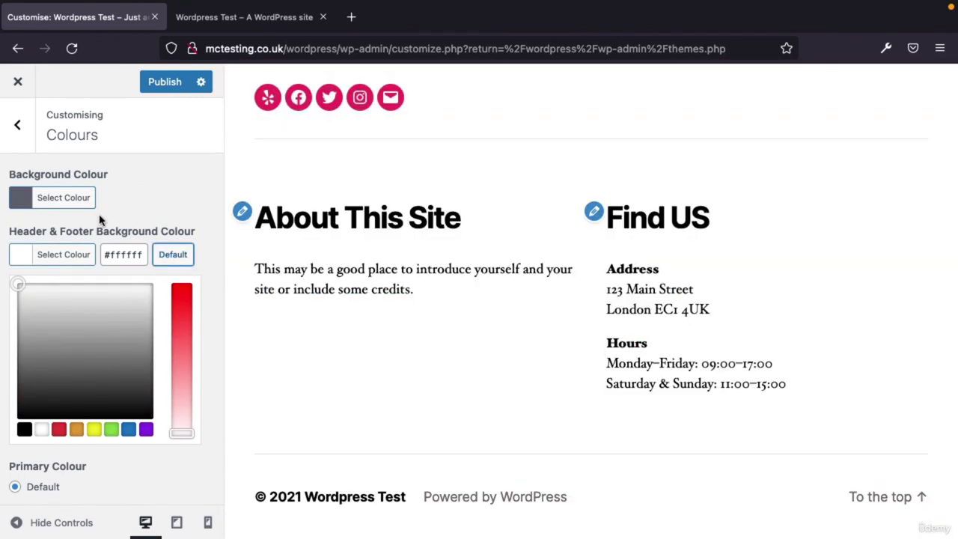
{"action": "left_click", "coordinate": [75, 202]}
{"action": "left_click", "coordinate": [171, 198]}
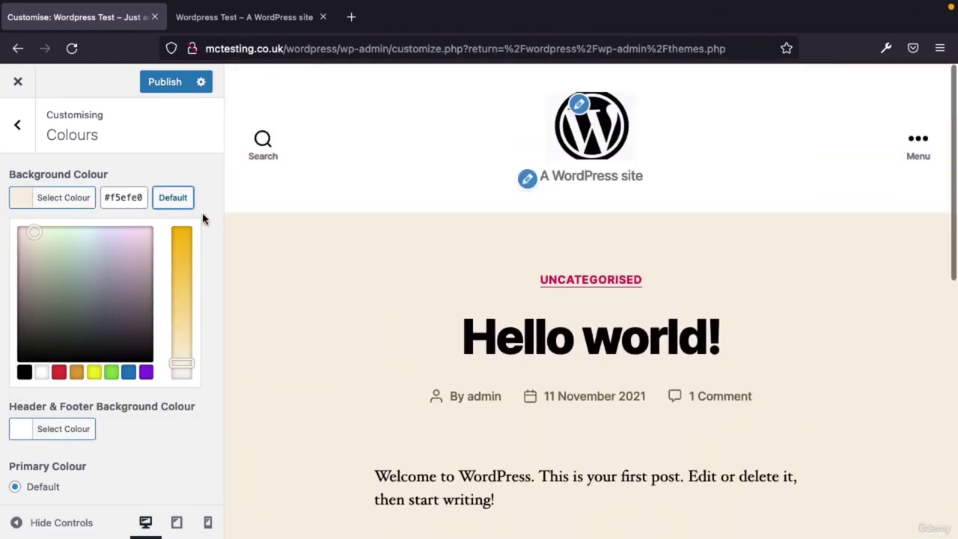
{"action": "scroll", "coordinate": [185, 389], "scroll_direction": "down", "scroll_amount": 2}
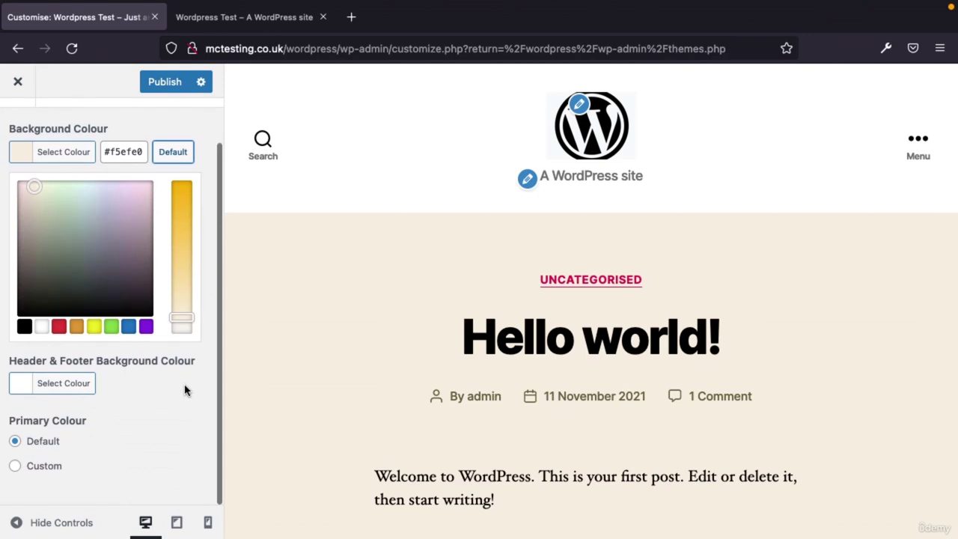
{"action": "left_click", "coordinate": [47, 469]}
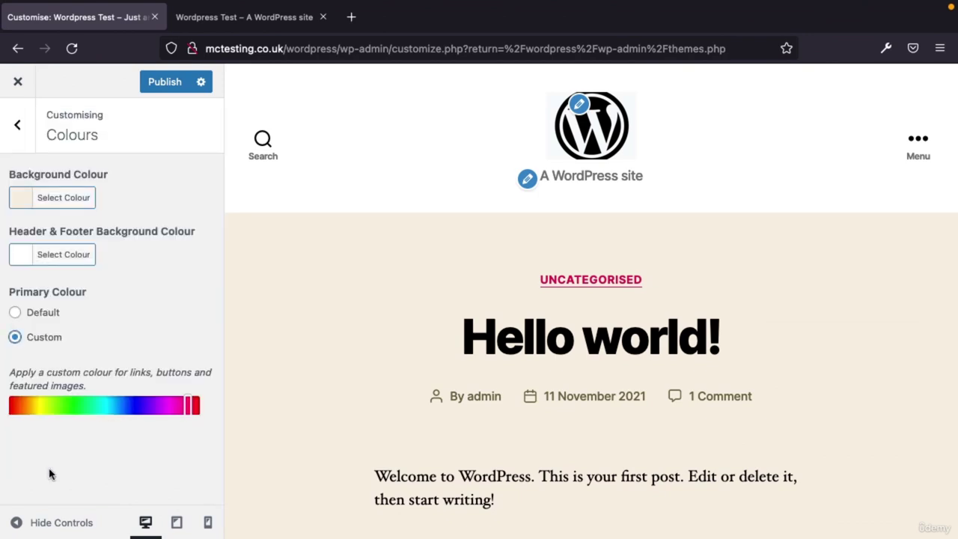
{"action": "left_click_drag", "start_coordinate": [190, 417], "coordinate": [104, 417]}
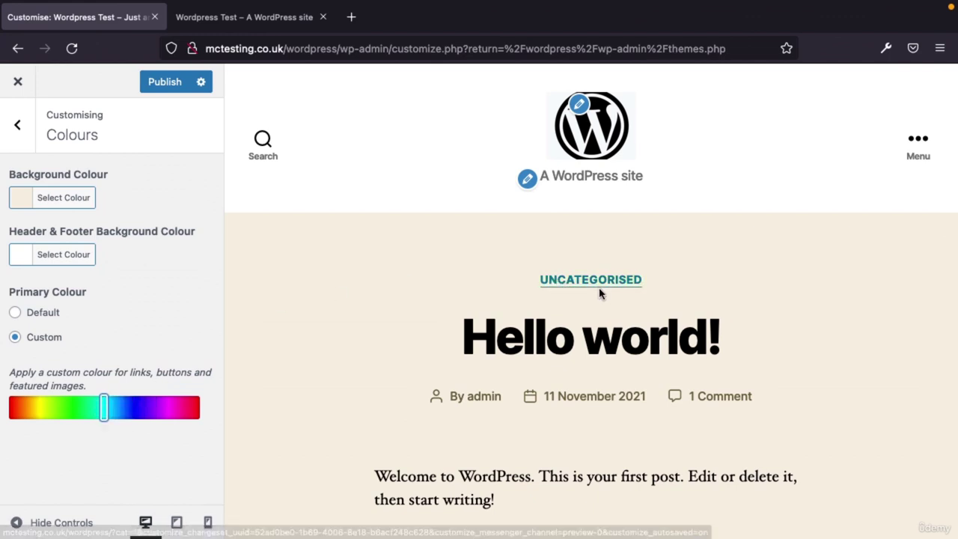
{"action": "scroll", "coordinate": [600, 293], "scroll_direction": "down", "scroll_amount": 5}
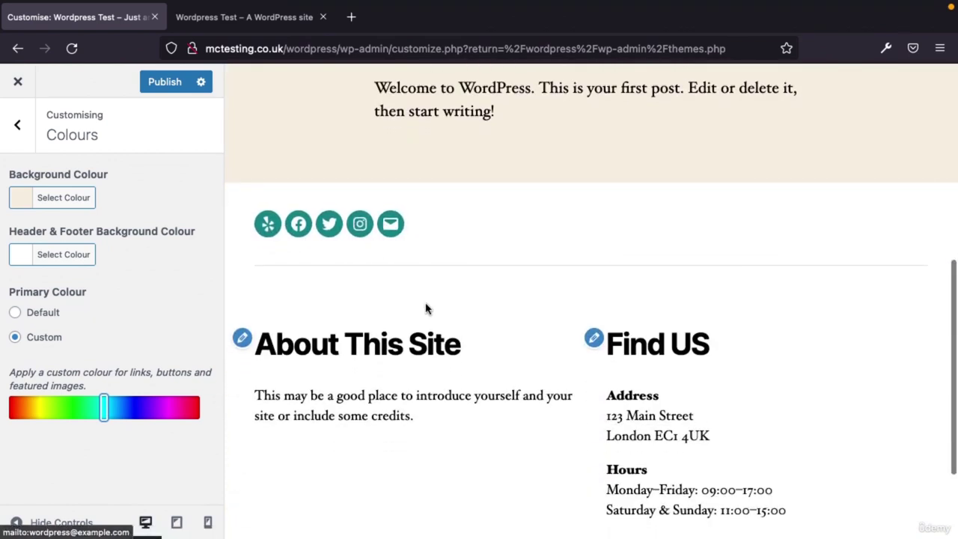
{"action": "scroll", "coordinate": [425, 309], "scroll_direction": "down", "scroll_amount": 2}
{"action": "scroll", "coordinate": [425, 308], "scroll_direction": "up", "scroll_amount": 7}
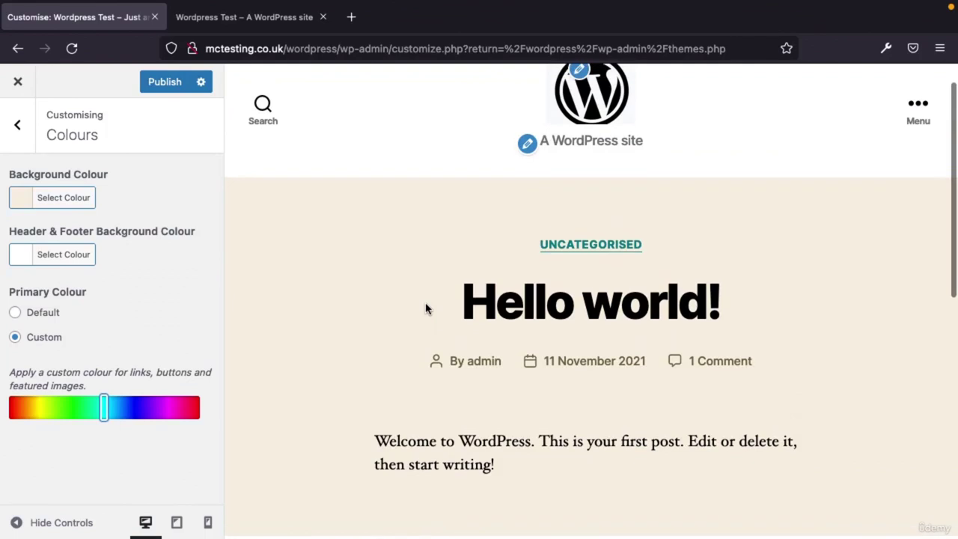
{"action": "left_click", "coordinate": [41, 315]}
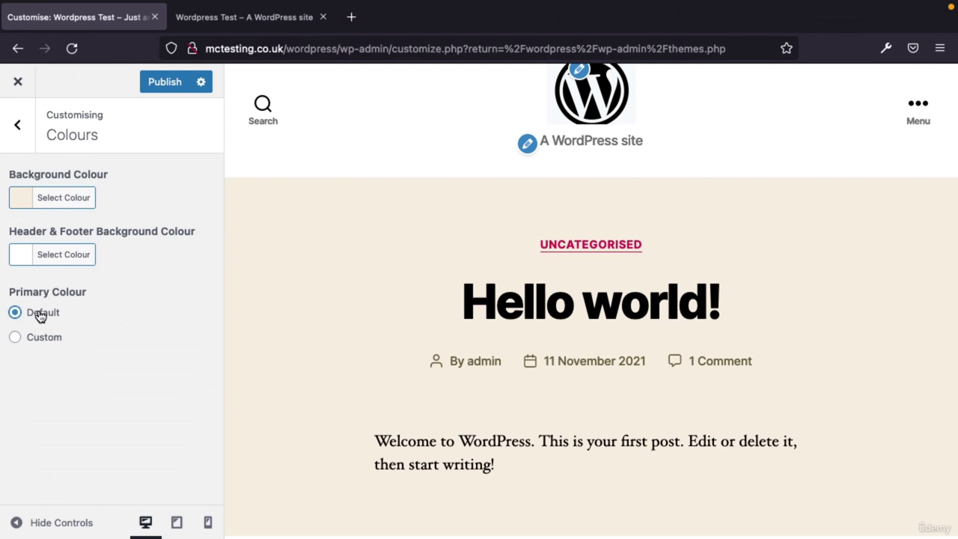
{"action": "left_click", "coordinate": [29, 138]}
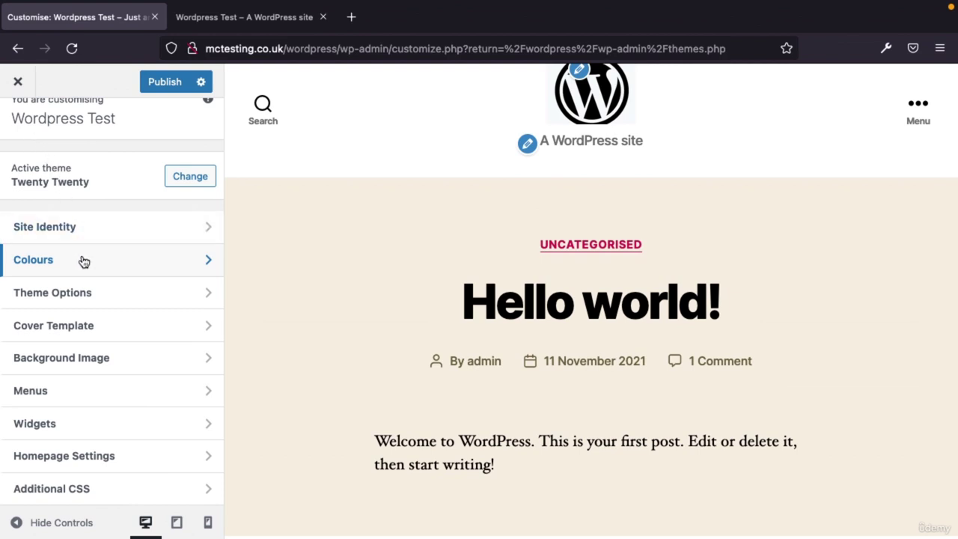
- Set the WordPress logo image as the tiled page background
{"action": "left_click", "coordinate": [95, 360]}
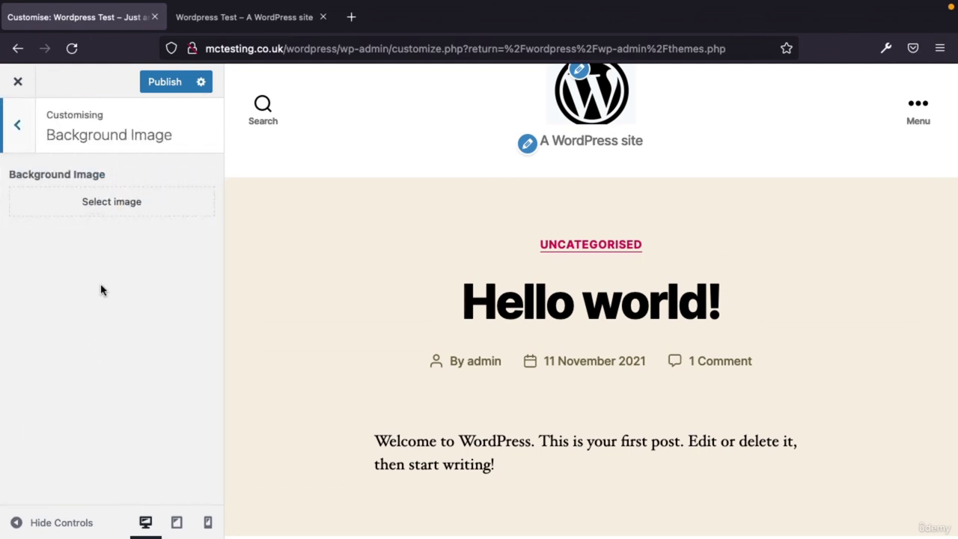
{"action": "left_click", "coordinate": [100, 213]}
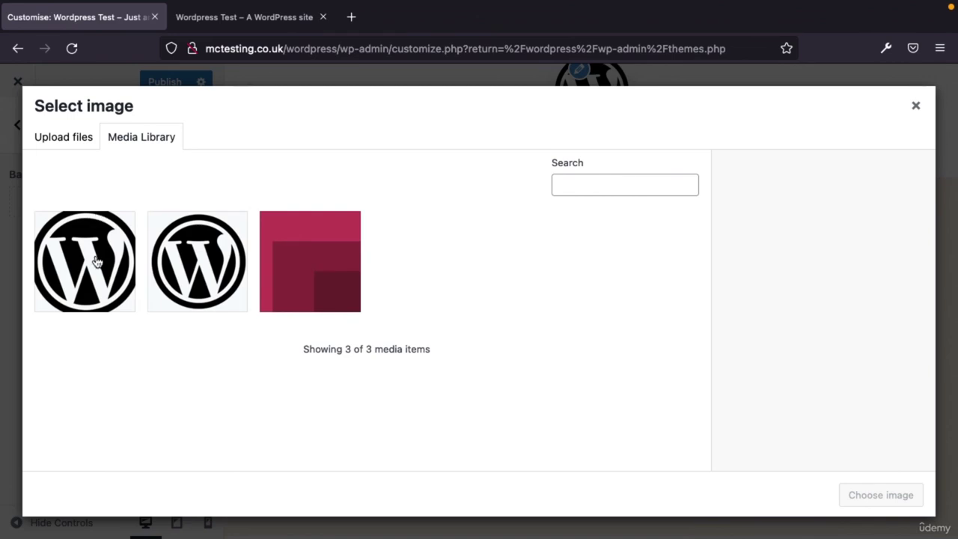
{"action": "left_click", "coordinate": [96, 258]}
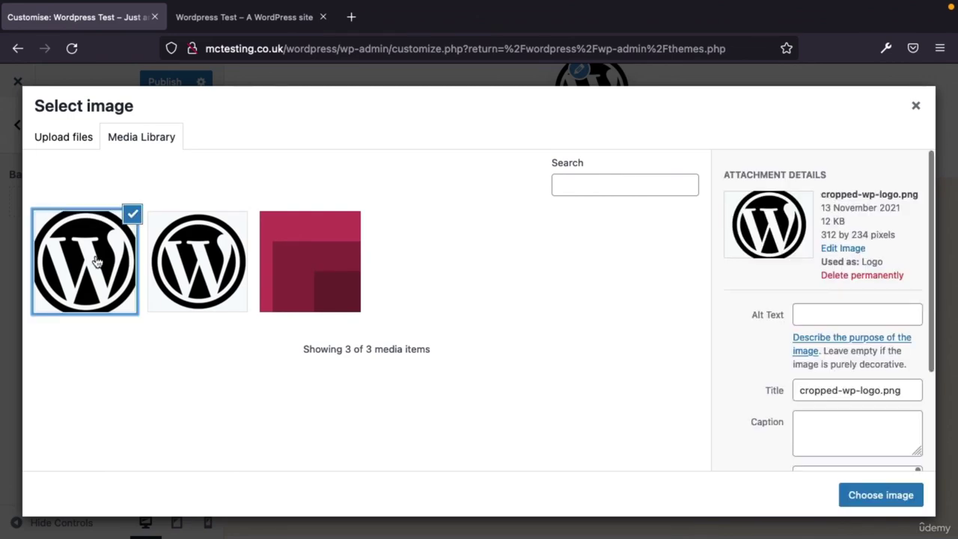
{"action": "left_click", "coordinate": [850, 500]}
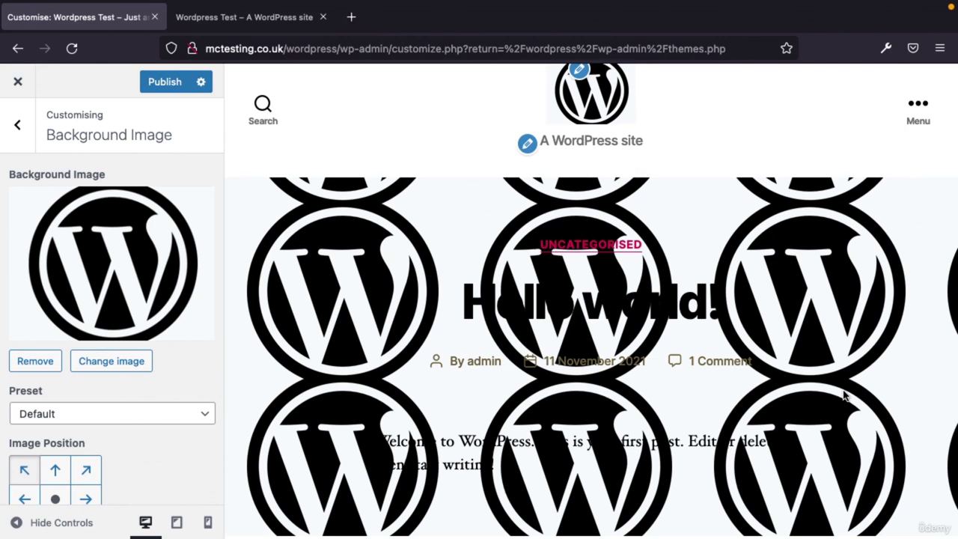
{"action": "scroll", "coordinate": [846, 399], "scroll_direction": "down", "scroll_amount": 5}
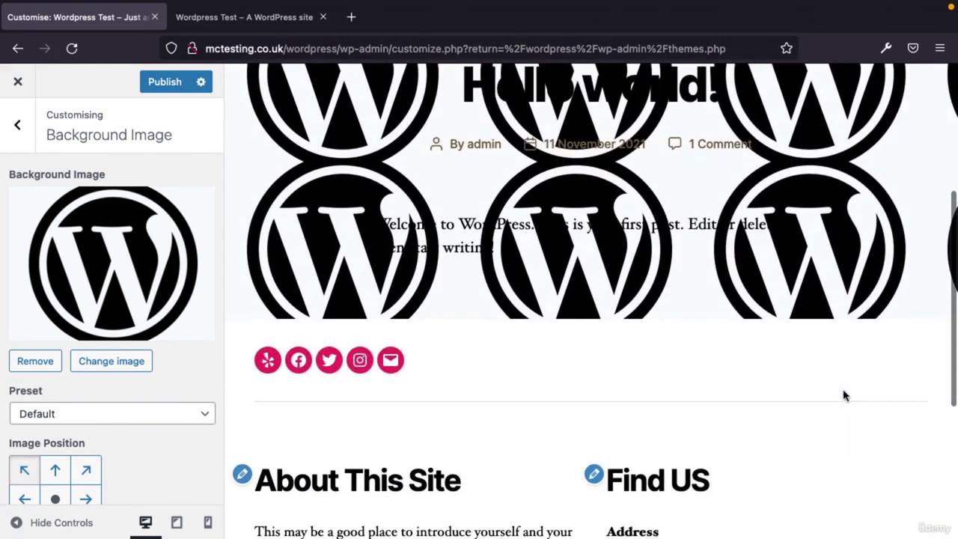
{"action": "scroll", "coordinate": [844, 395], "scroll_direction": "up", "scroll_amount": 5}
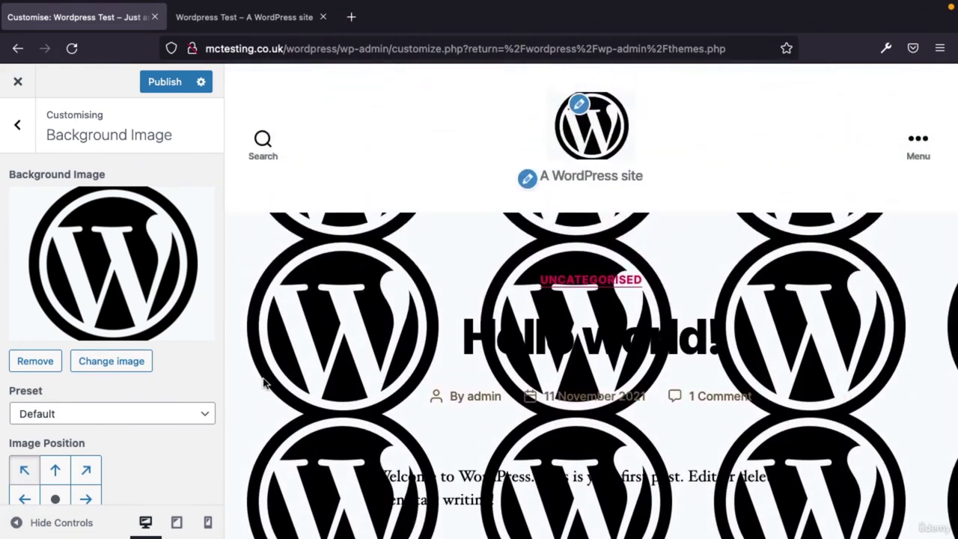
{"action": "scroll", "coordinate": [177, 398], "scroll_direction": "down", "scroll_amount": 4}
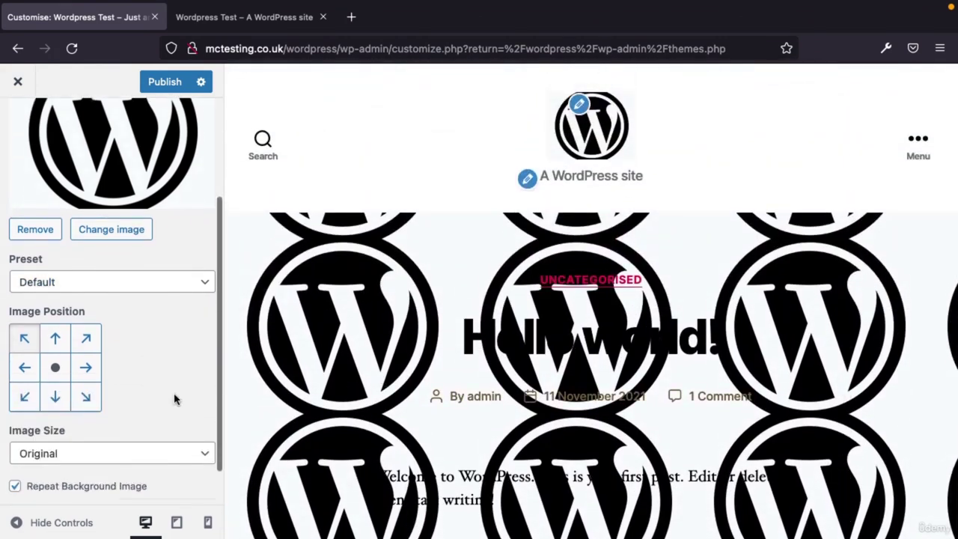
- Keep the Default preset, turn Scroll with Page back on, then remove the background image
{"action": "left_click", "coordinate": [188, 279]}
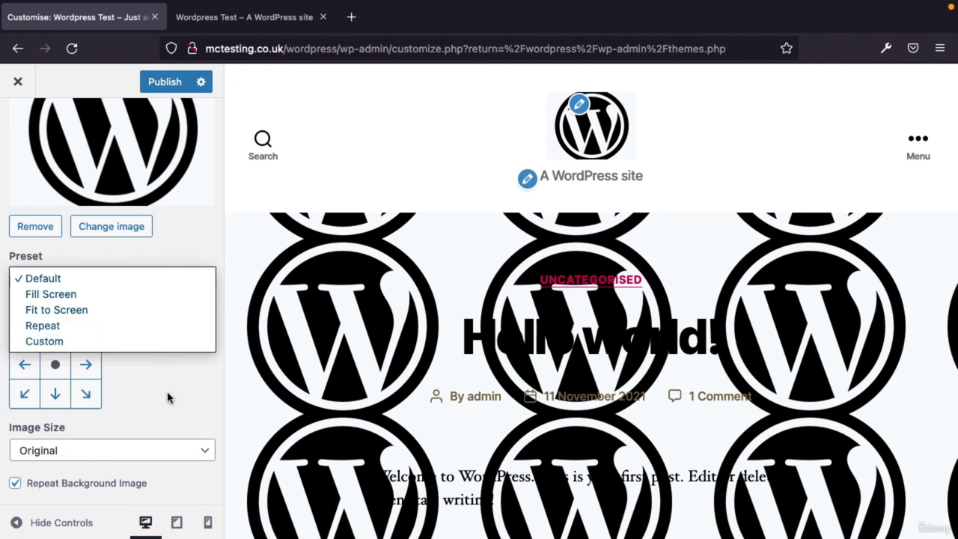
{"action": "left_click", "coordinate": [172, 416]}
{"action": "scroll", "coordinate": [172, 416], "scroll_direction": "down", "scroll_amount": 2}
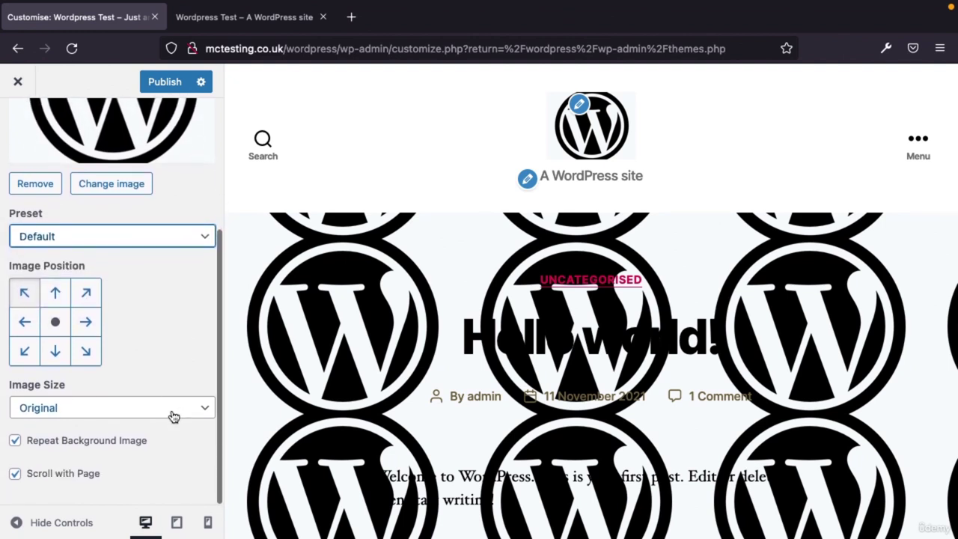
{"action": "left_click", "coordinate": [62, 477]}
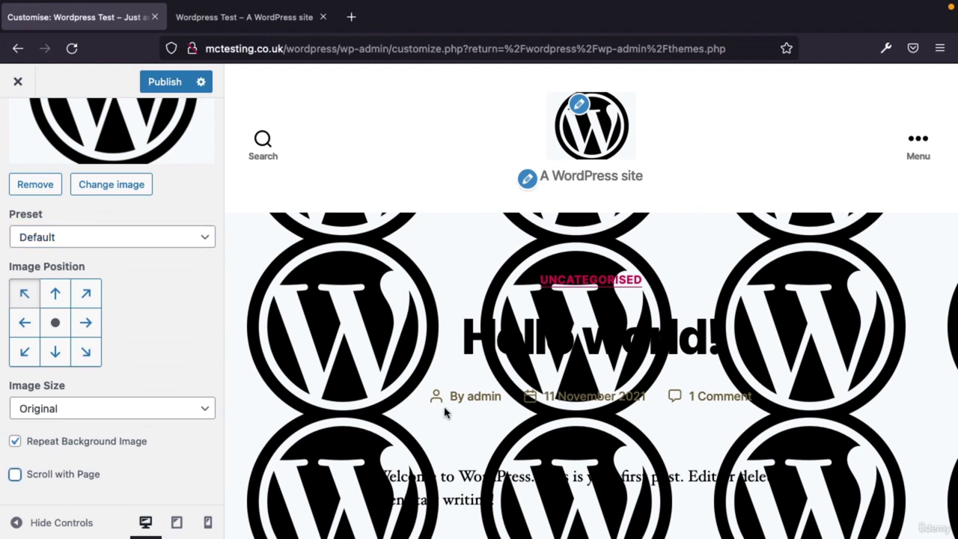
{"action": "scroll", "coordinate": [445, 413], "scroll_direction": "down", "scroll_amount": 3}
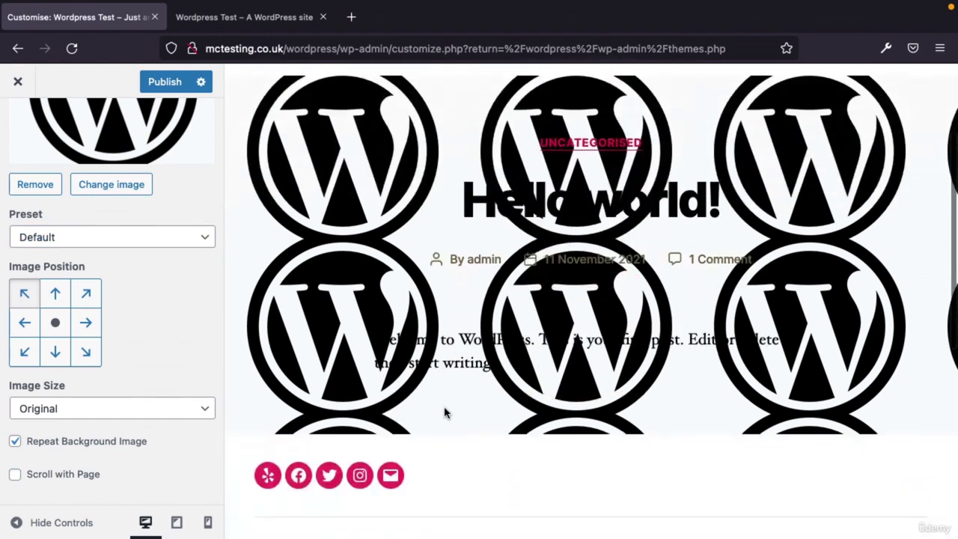
{"action": "scroll", "coordinate": [445, 413], "scroll_direction": "down", "scroll_amount": 6}
{"action": "scroll", "coordinate": [445, 412], "scroll_direction": "up", "scroll_amount": 6}
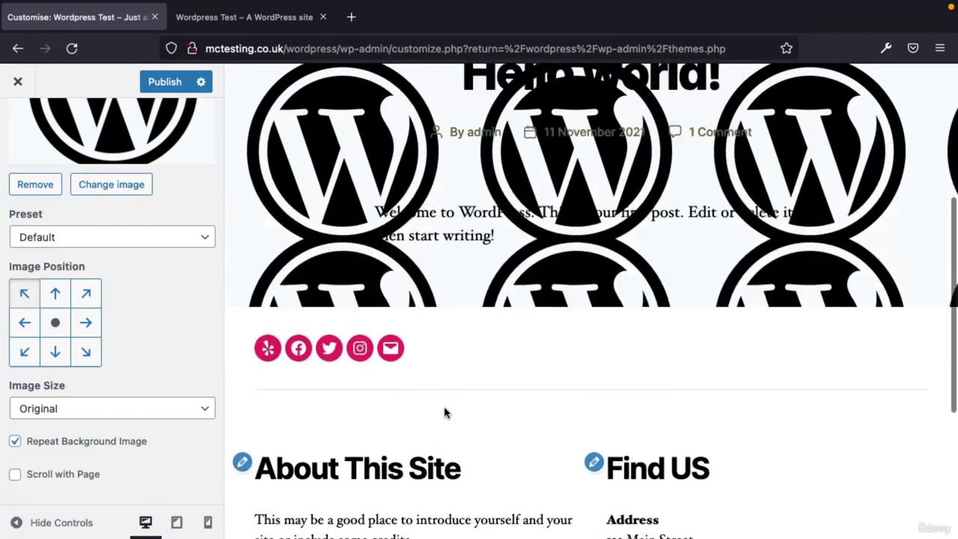
{"action": "scroll", "coordinate": [444, 413], "scroll_direction": "up", "scroll_amount": 3}
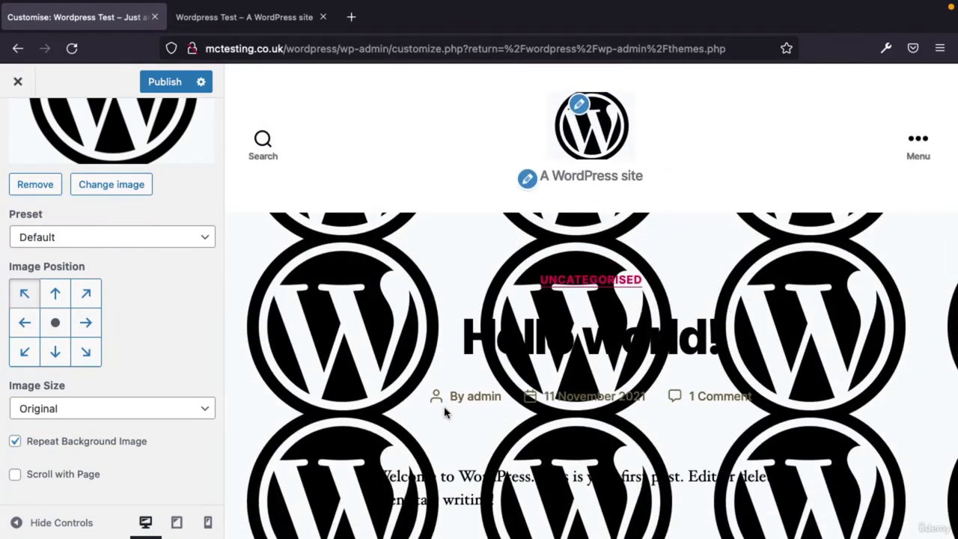
{"action": "left_click", "coordinate": [75, 476]}
{"action": "scroll", "coordinate": [438, 449], "scroll_direction": "down", "scroll_amount": 4}
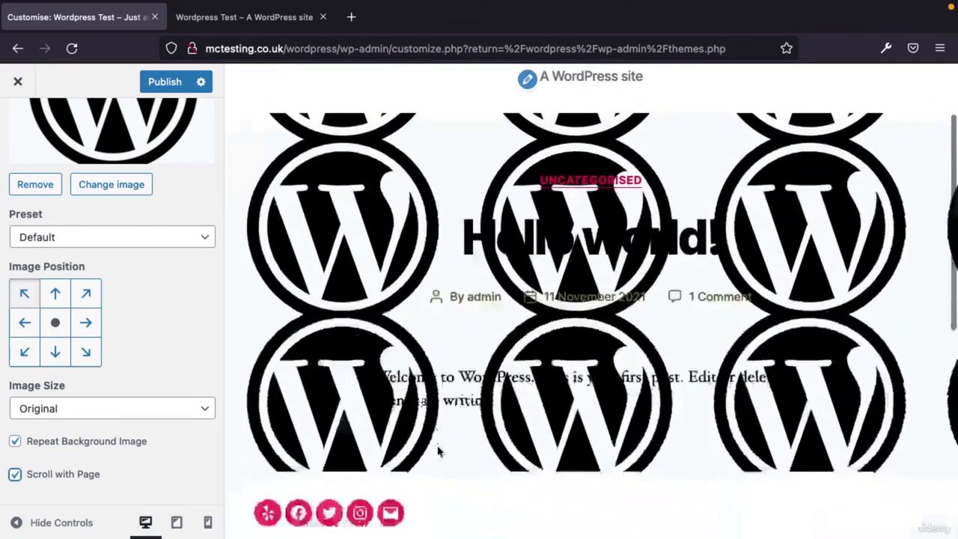
{"action": "scroll", "coordinate": [438, 452], "scroll_direction": "up", "scroll_amount": 4}
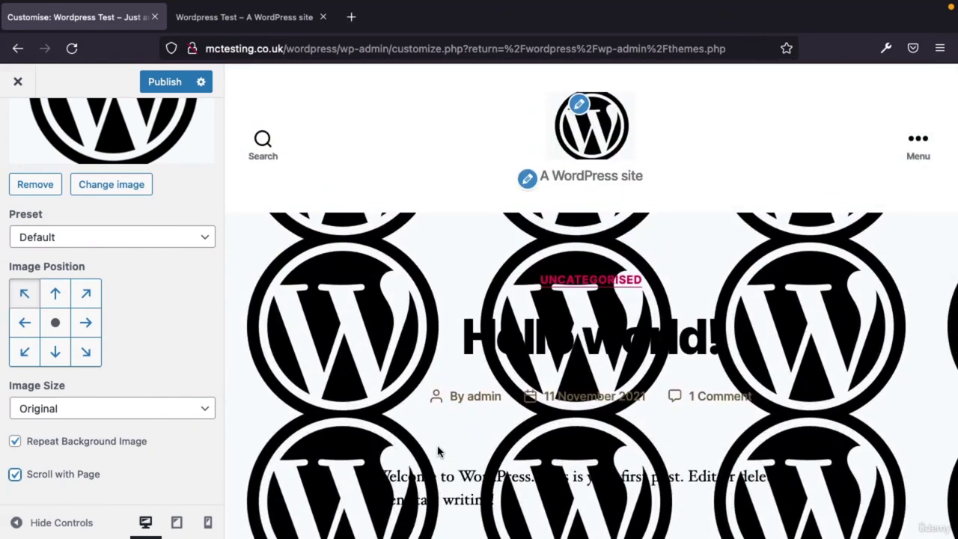
{"action": "left_click", "coordinate": [43, 191]}
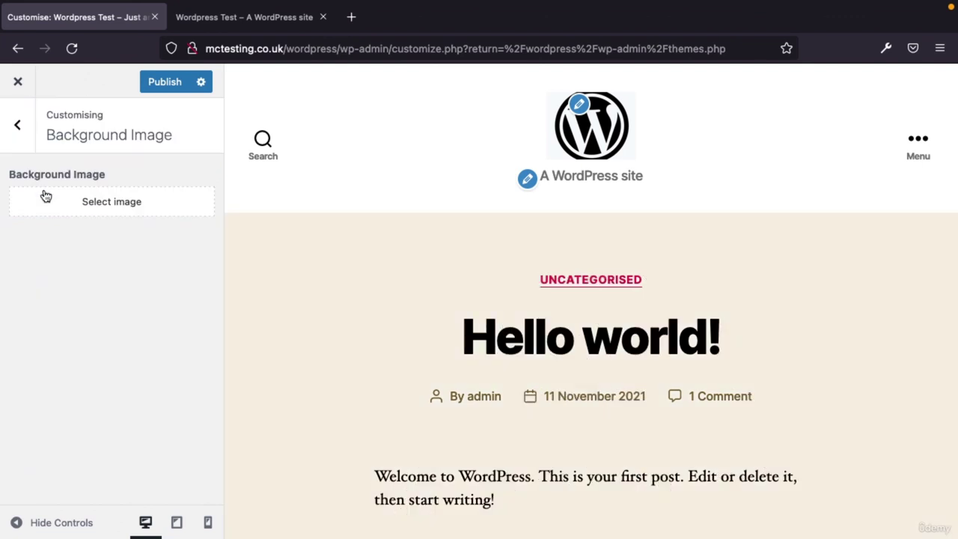
- Go to Widgets and open the Footer #2 area with its Find US block
{"action": "left_click", "coordinate": [18, 126]}
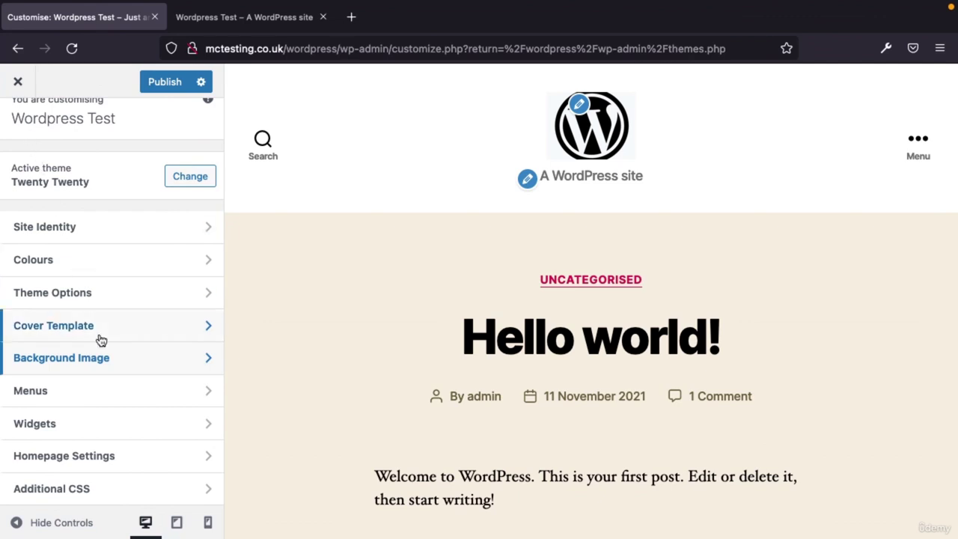
{"action": "left_click", "coordinate": [96, 427]}
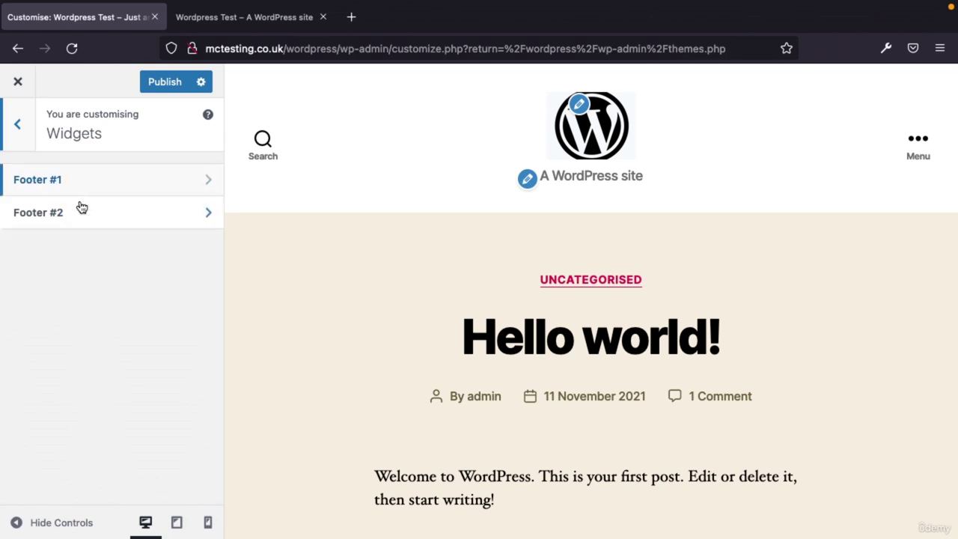
{"action": "scroll", "coordinate": [367, 343], "scroll_direction": "down", "scroll_amount": 10}
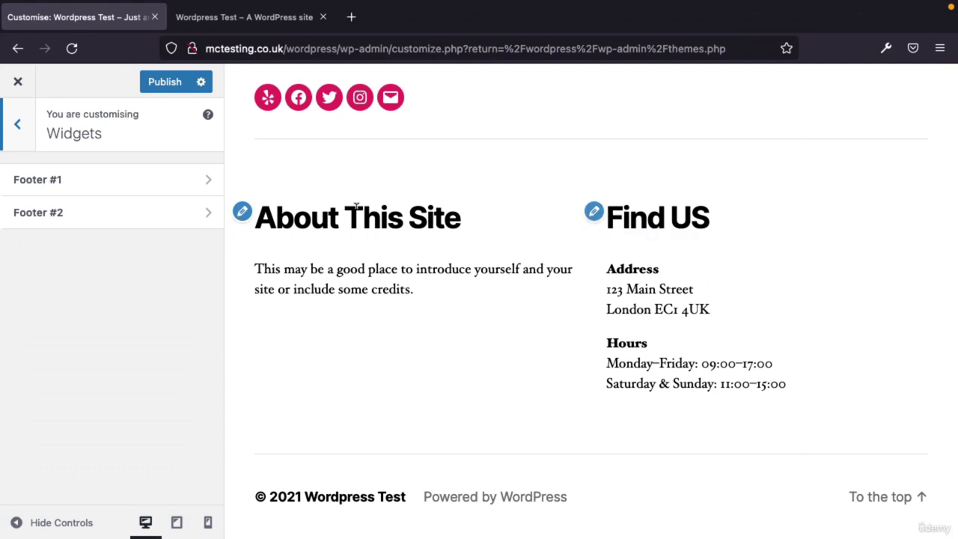
{"action": "left_click", "coordinate": [127, 212]}
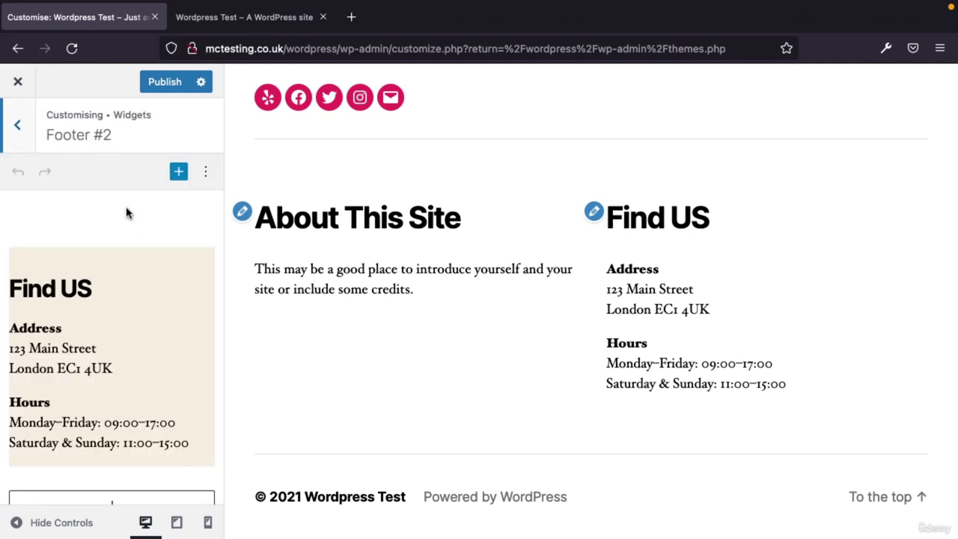
- Retitle the Find US widget to 'Find Me Here' and publish
{"action": "left_click", "coordinate": [78, 305]}
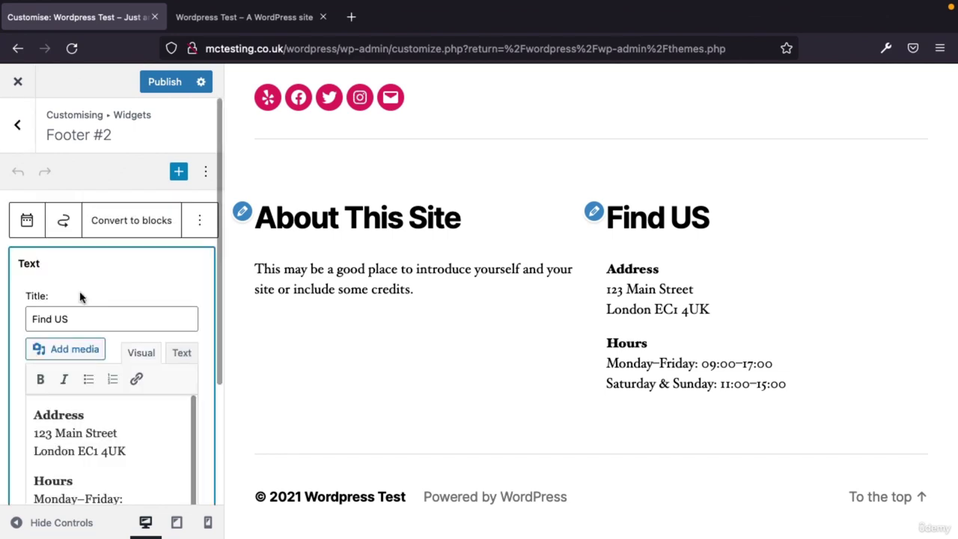
{"action": "left_click", "coordinate": [82, 316]}
{"action": "key", "text": "BackSpace"}
{"action": "key", "text": "BackSpace"}
{"action": "key", "text": "BackSpace"}
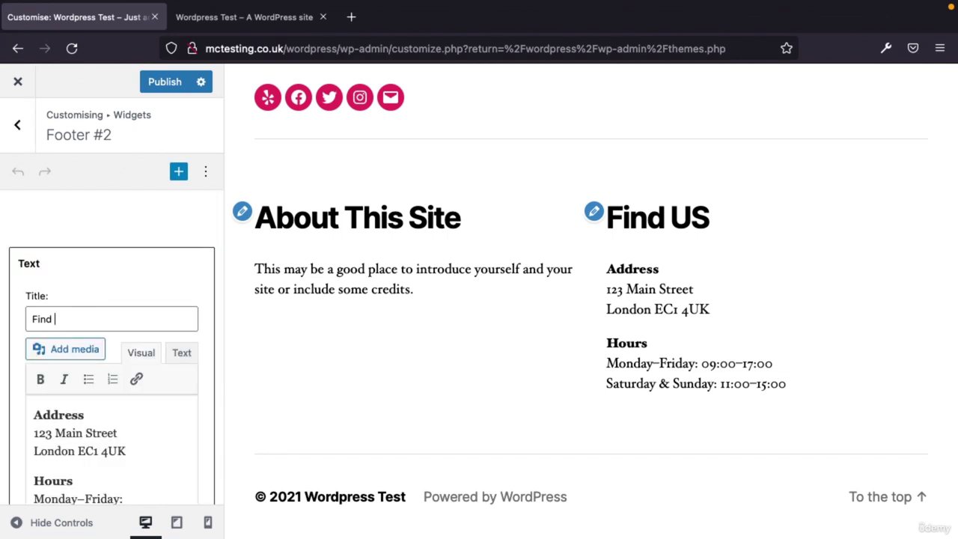
{"action": "type", "text": "Me Here"}
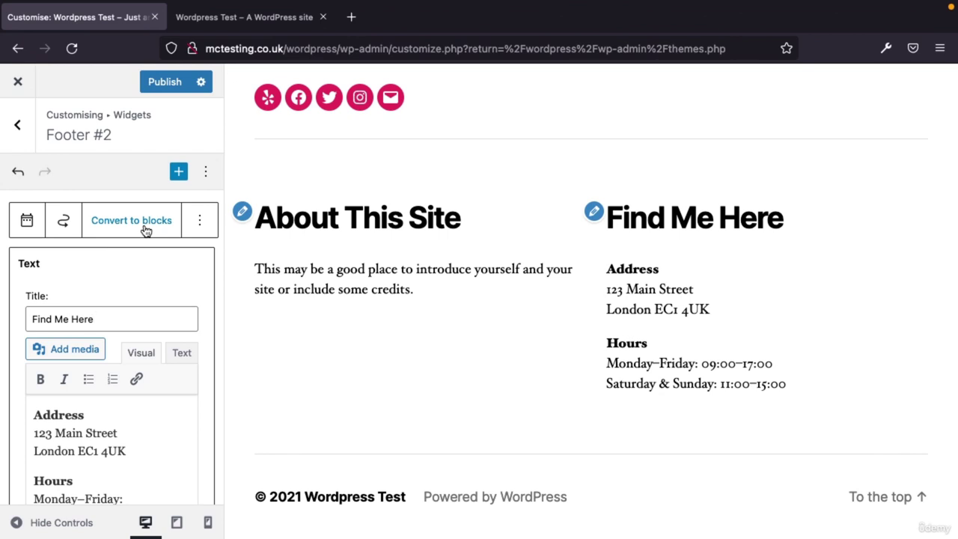
{"action": "left_click", "coordinate": [157, 87]}
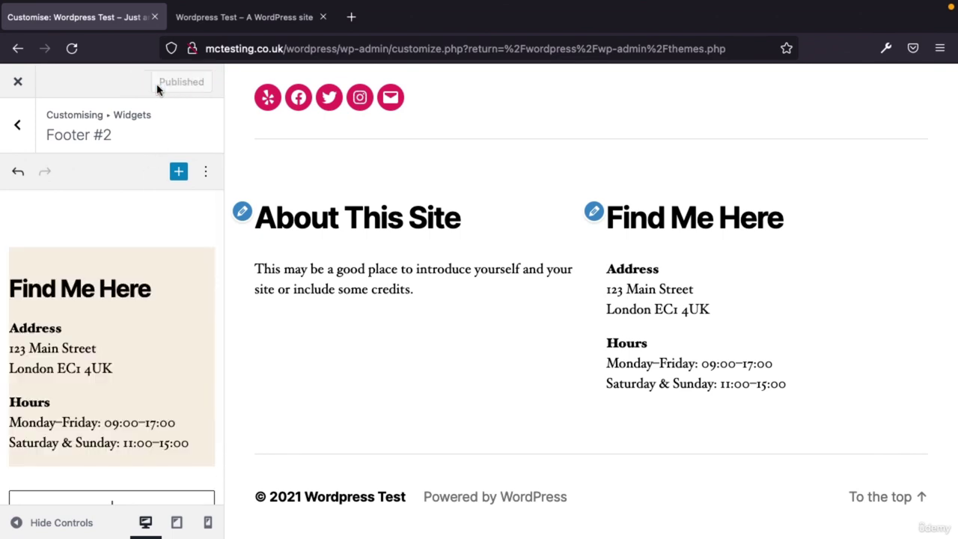
- Reload the live site and check the footer shows the 'Find Me Here' heading
{"action": "left_click", "coordinate": [252, 16]}
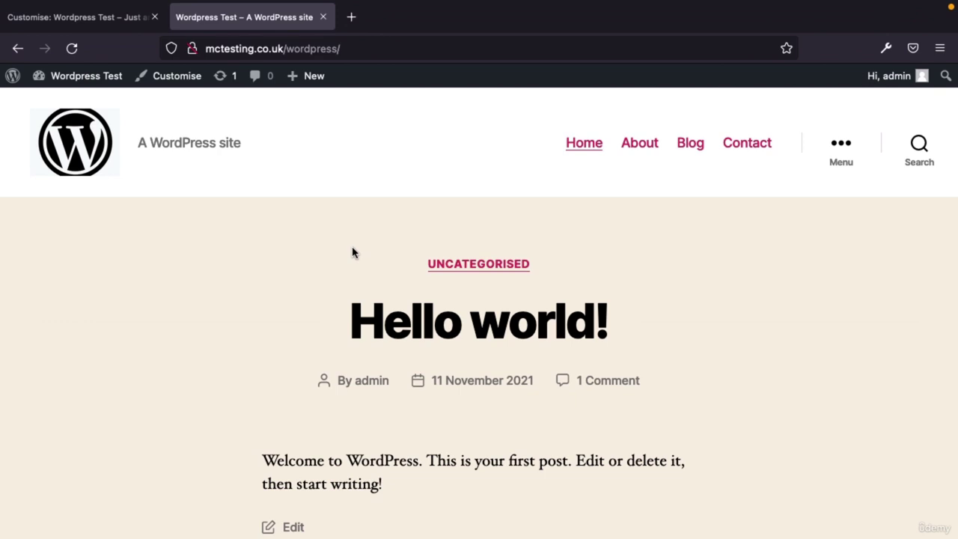
{"action": "key", "text": "super+r"}
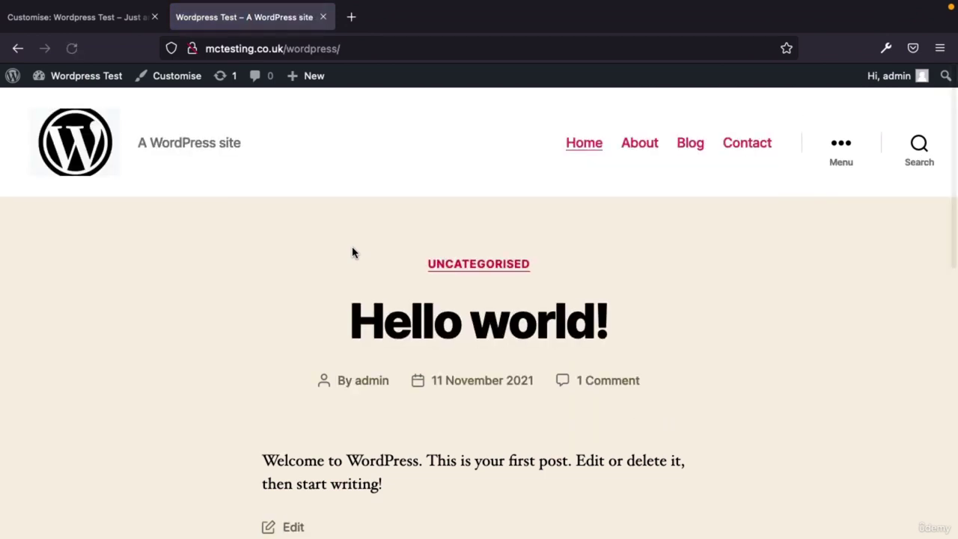
{"action": "scroll", "coordinate": [353, 253], "scroll_direction": "down", "scroll_amount": 10}
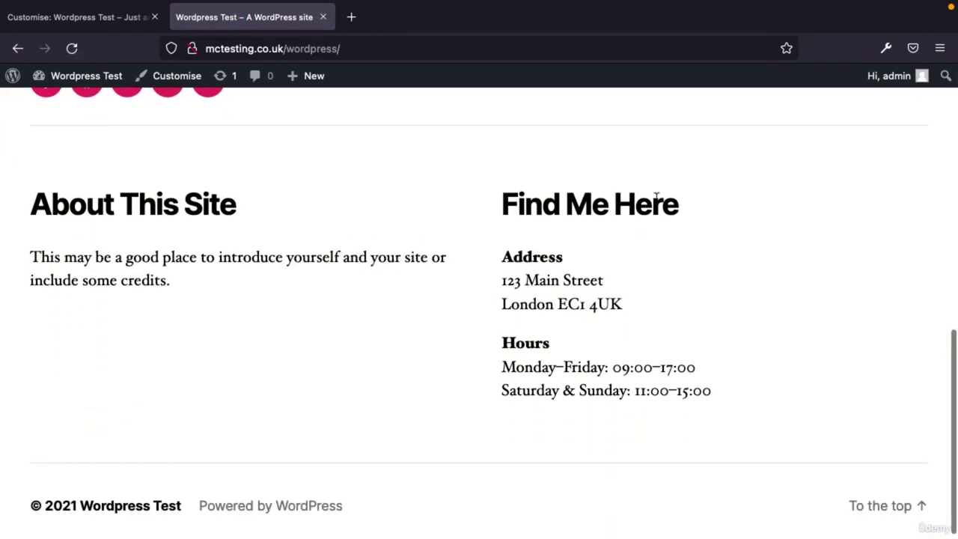
{"action": "left_click_drag", "start_coordinate": [656, 197], "coordinate": [503, 197]}
{"action": "left_click", "coordinate": [506, 196]}
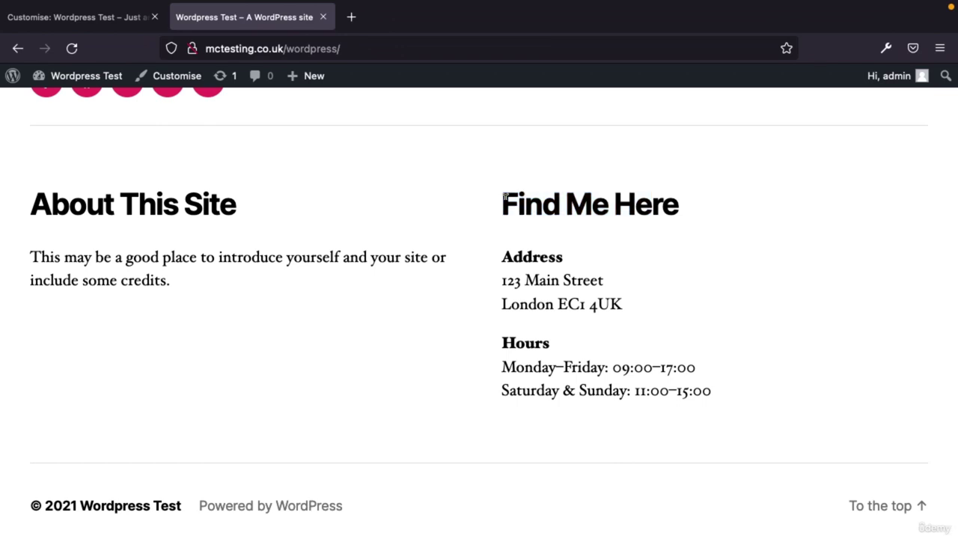
{"action": "left_click", "coordinate": [133, 18]}
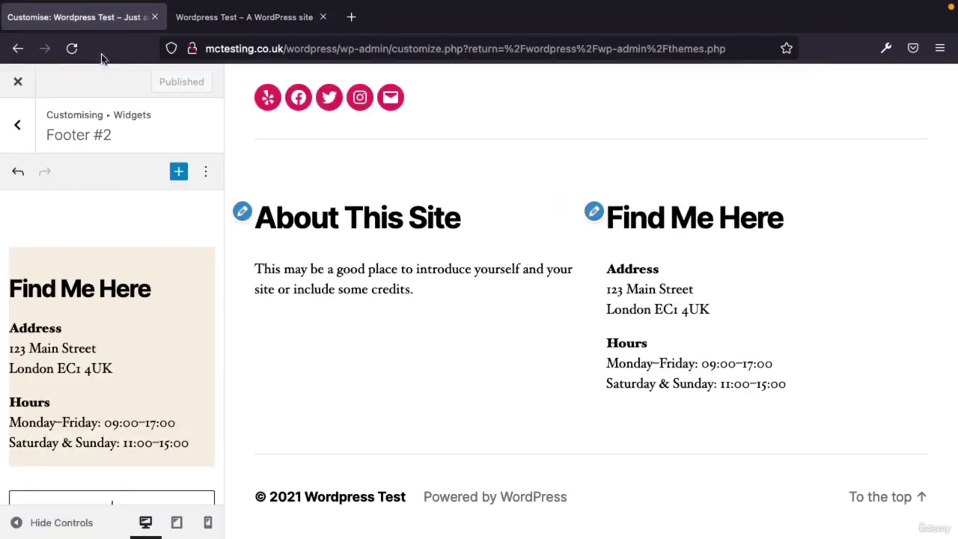
- Look at the empty Additional CSS editor, then return to the main sections list
{"action": "left_click", "coordinate": [21, 128]}
{"action": "left_click", "coordinate": [21, 128]}
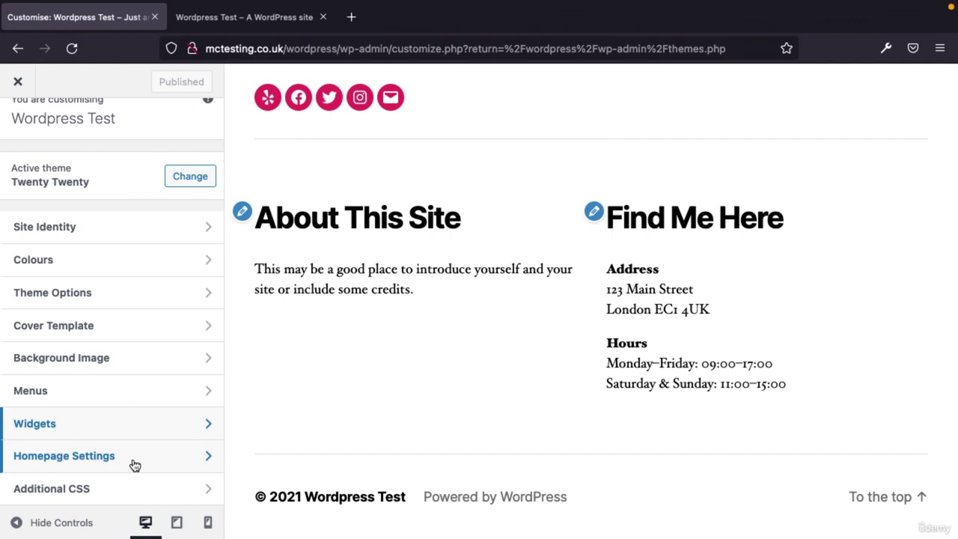
{"action": "left_click", "coordinate": [133, 495]}
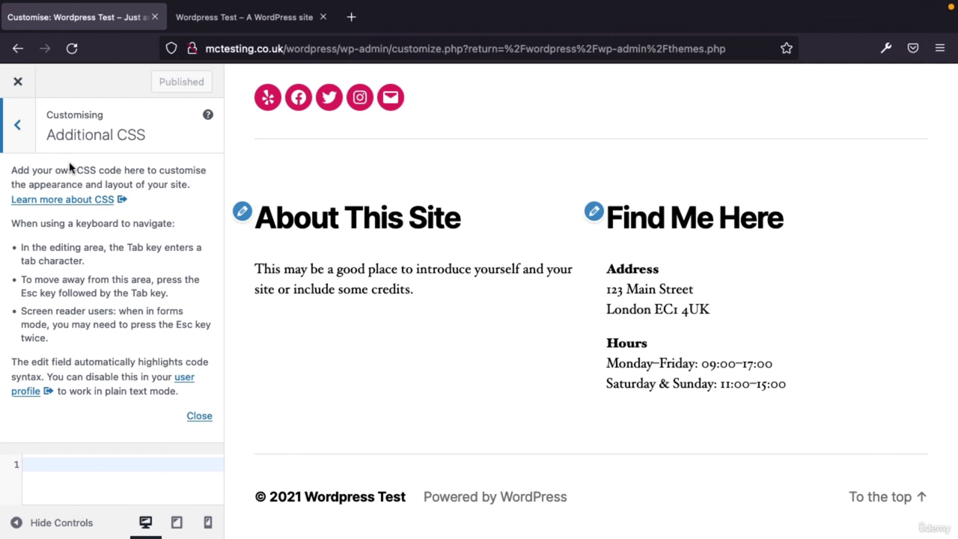
{"action": "left_click", "coordinate": [20, 125]}
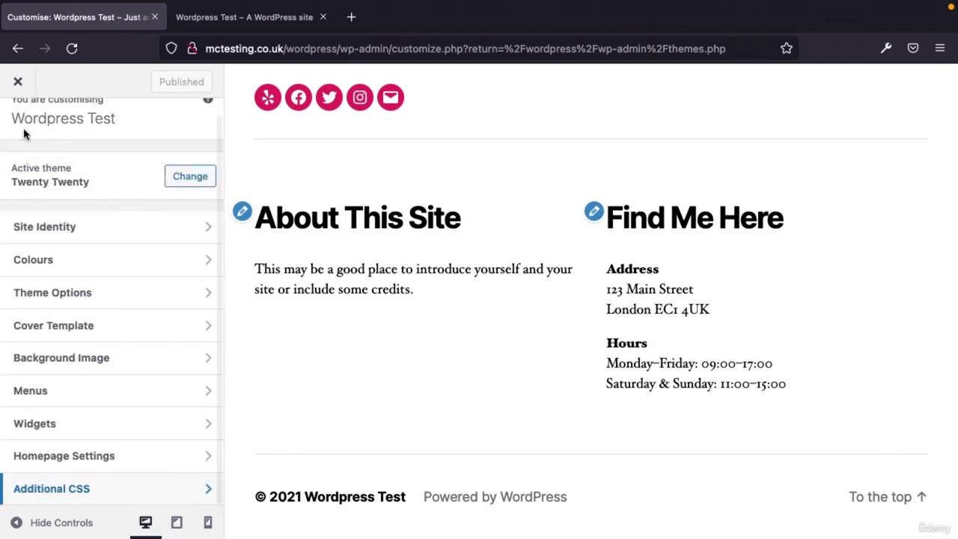
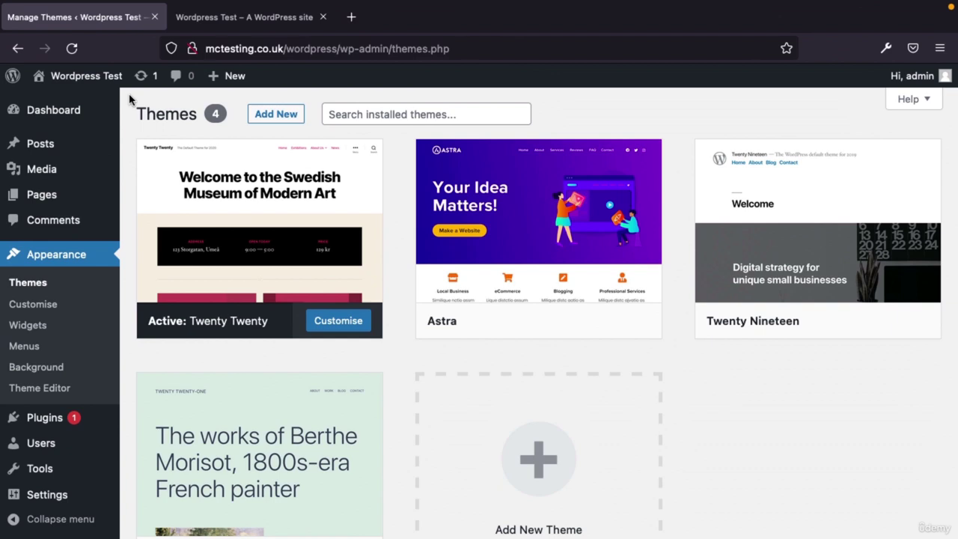
- Open the Posts list showing the single published 'Hello world!' post
{"action": "left_click", "coordinate": [77, 148]}
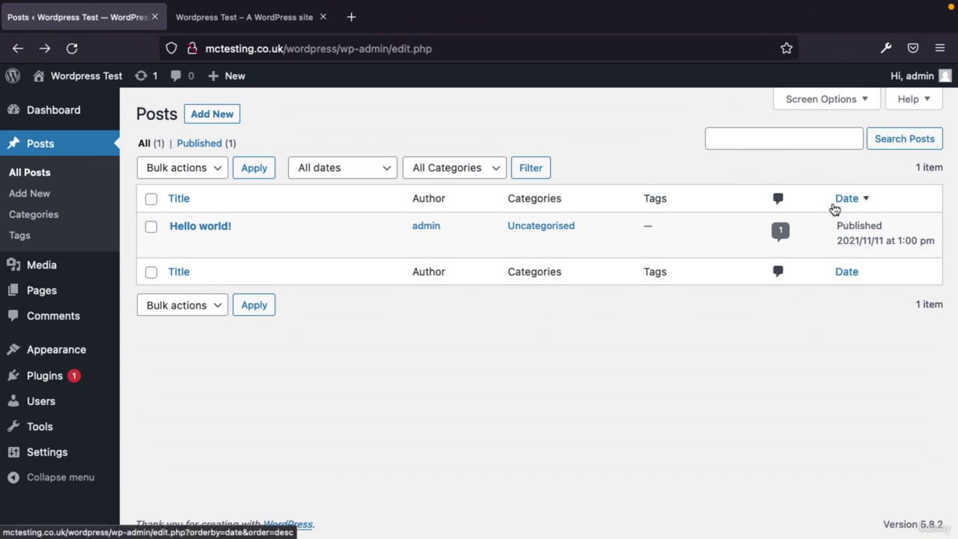
{"action": "mouse_move", "coordinate": [231, 223]}
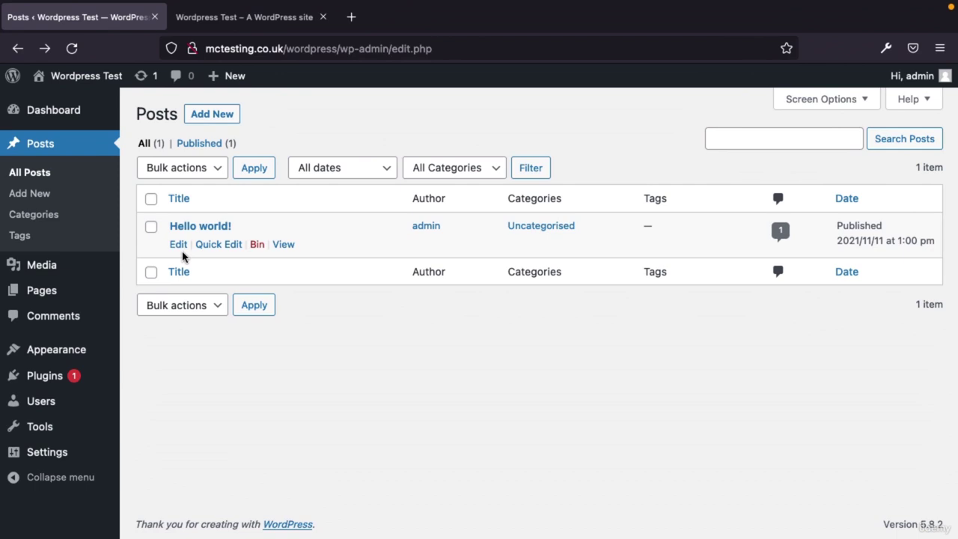
- Open 'Hello world!' in the block editor and hide the Post settings sidebar
{"action": "left_click", "coordinate": [179, 245]}
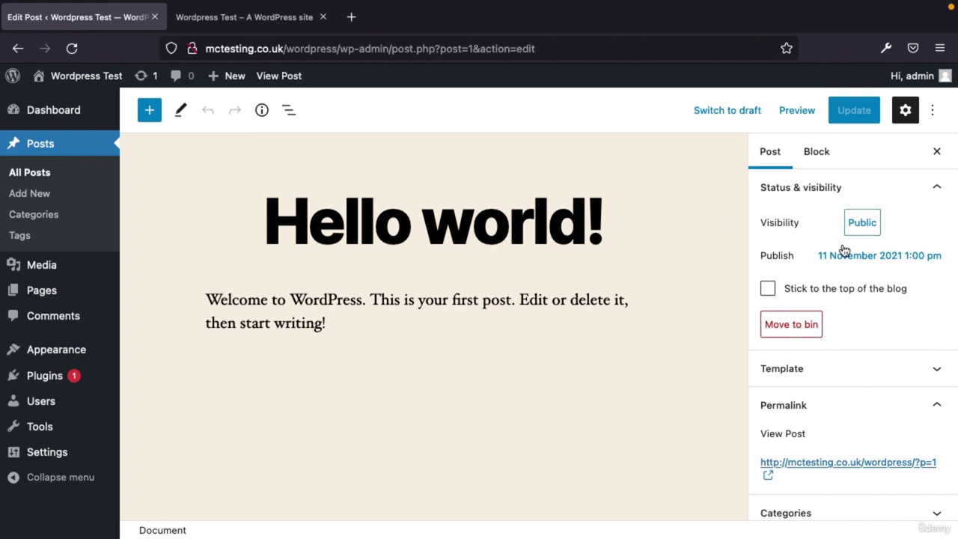
{"action": "scroll", "coordinate": [850, 350], "scroll_direction": "down", "scroll_amount": 3}
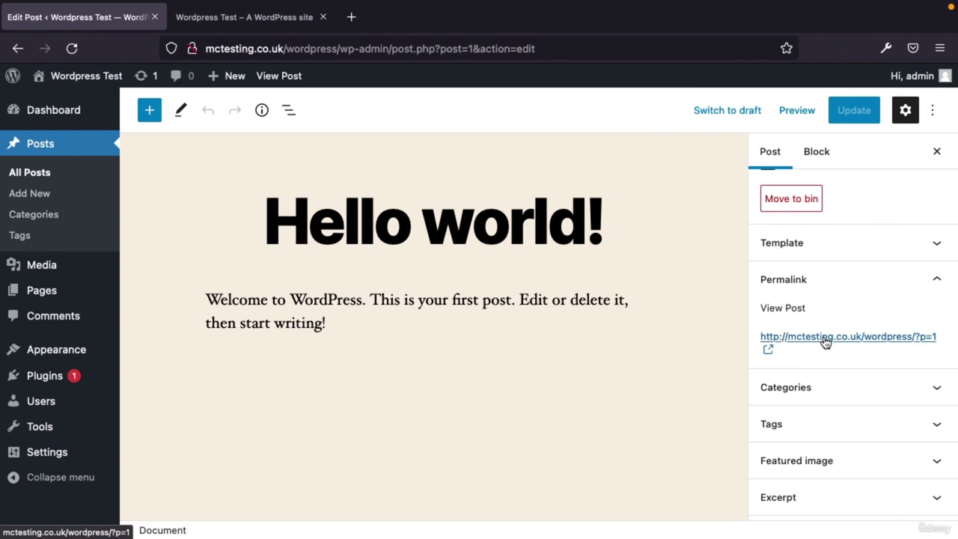
{"action": "scroll", "coordinate": [828, 367], "scroll_direction": "down", "scroll_amount": 1}
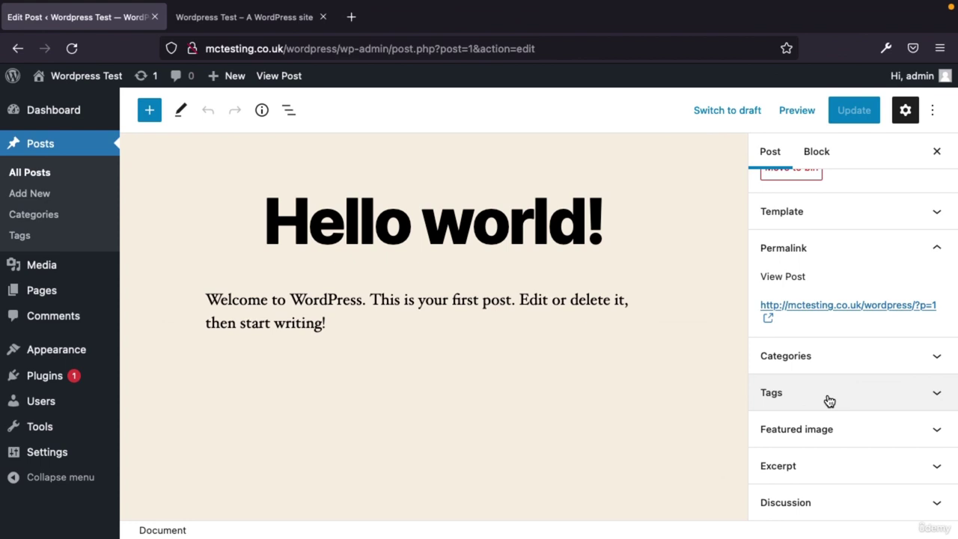
{"action": "key", "text": "super+shift+comma"}
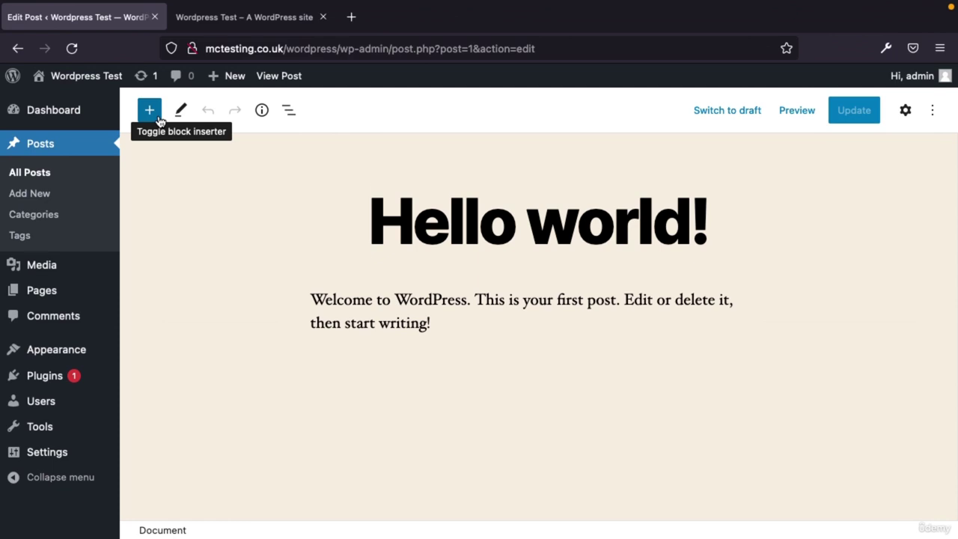
{"action": "left_click", "coordinate": [154, 112]}
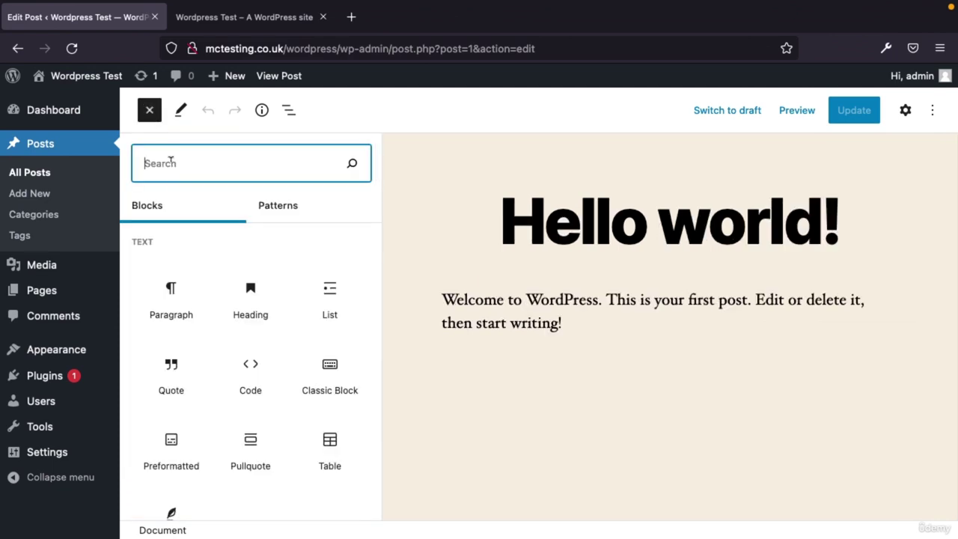
{"action": "mouse_move", "coordinate": [194, 313]}
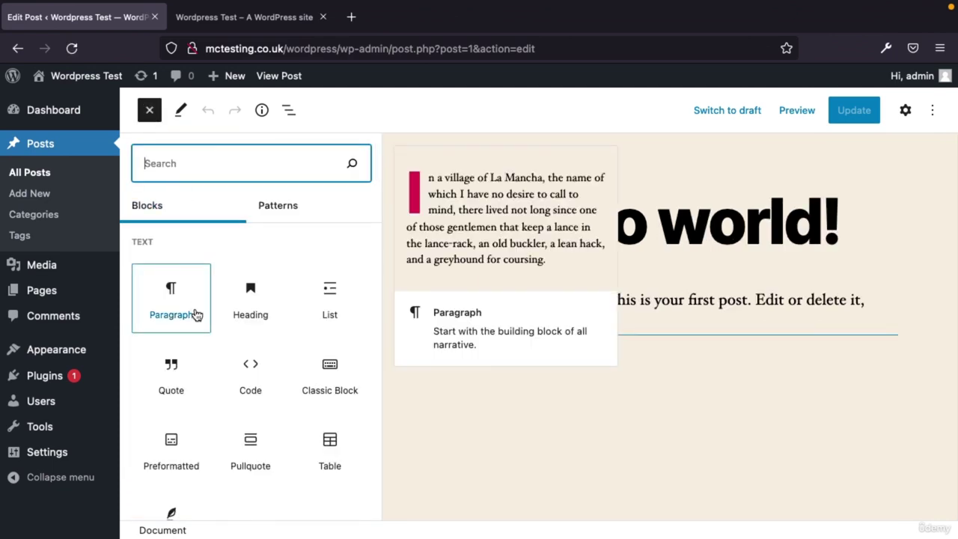
{"action": "scroll", "coordinate": [226, 318], "scroll_direction": "down", "scroll_amount": 5}
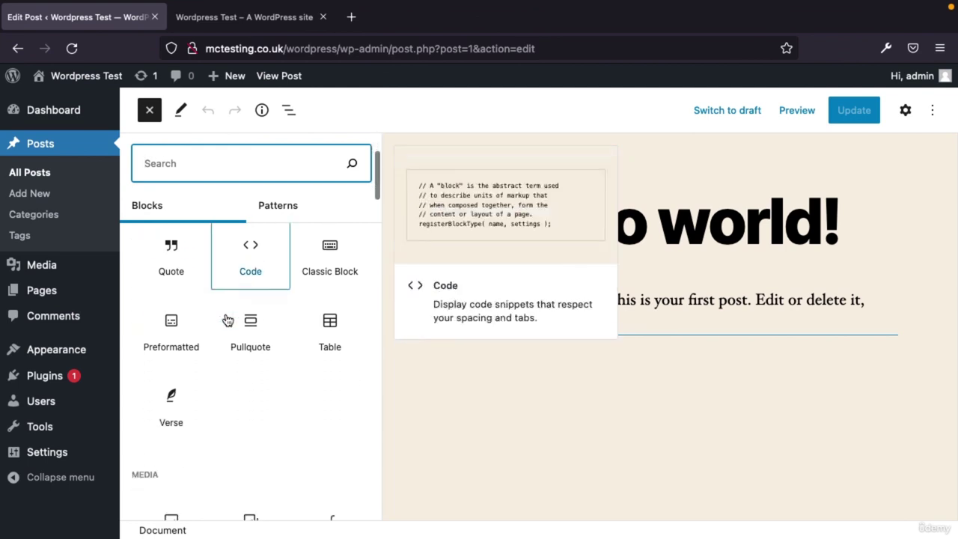
{"action": "scroll", "coordinate": [228, 321], "scroll_direction": "down", "scroll_amount": 3}
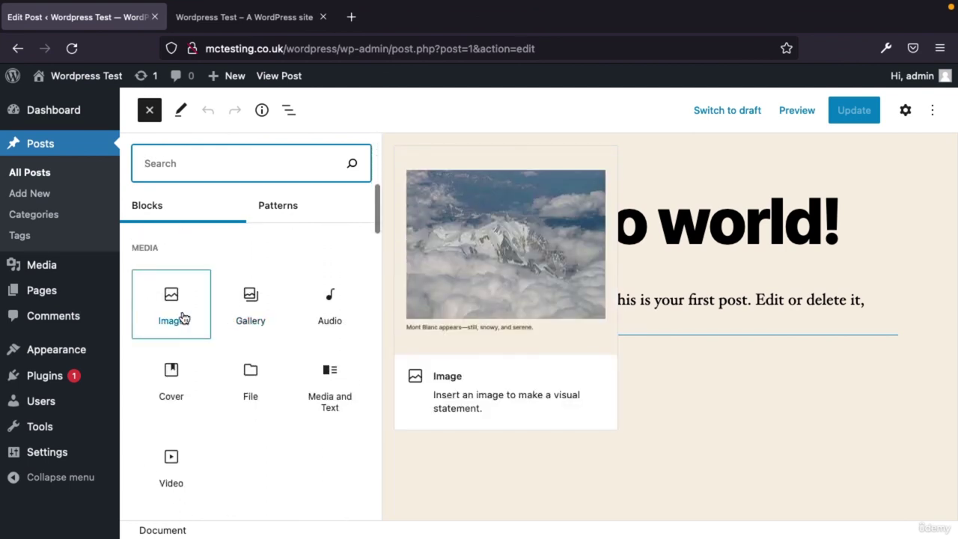
{"action": "scroll", "coordinate": [247, 369], "scroll_direction": "down", "scroll_amount": 6}
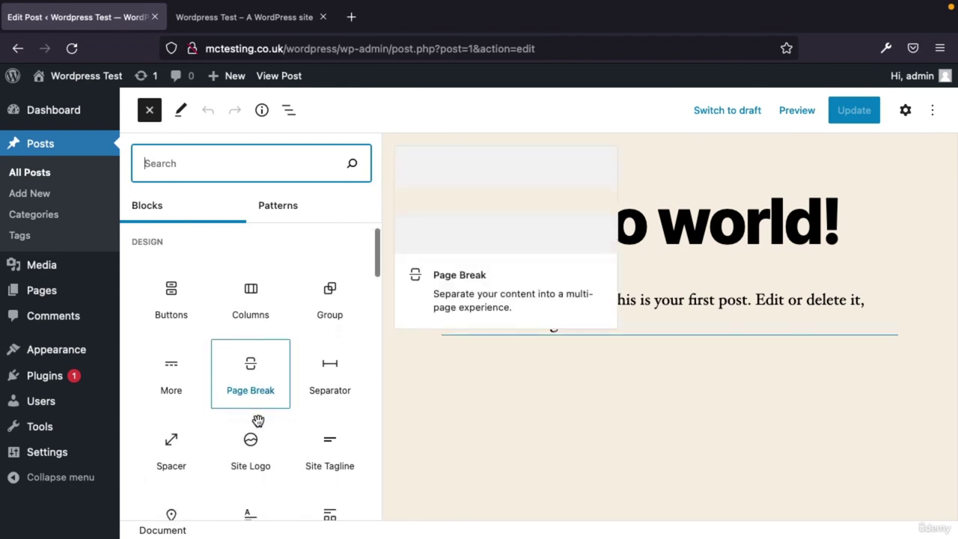
{"action": "scroll", "coordinate": [257, 421], "scroll_direction": "down", "scroll_amount": 10}
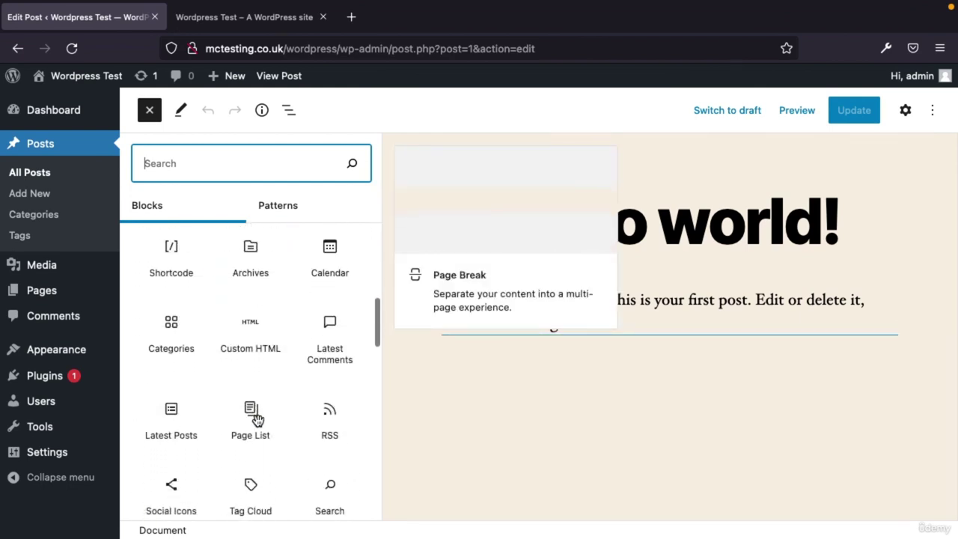
{"action": "scroll", "coordinate": [257, 421], "scroll_direction": "down", "scroll_amount": 10}
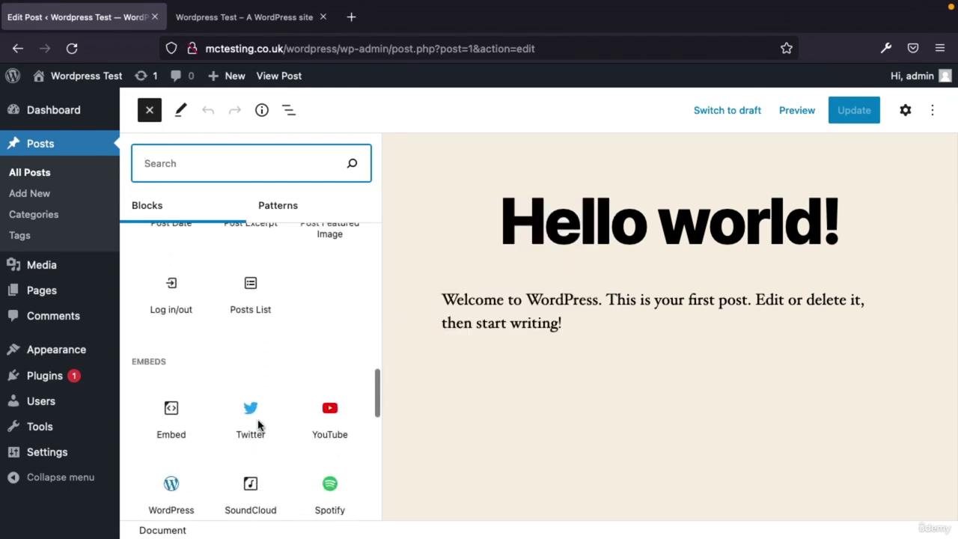
{"action": "scroll", "coordinate": [259, 426], "scroll_direction": "down", "scroll_amount": 2}
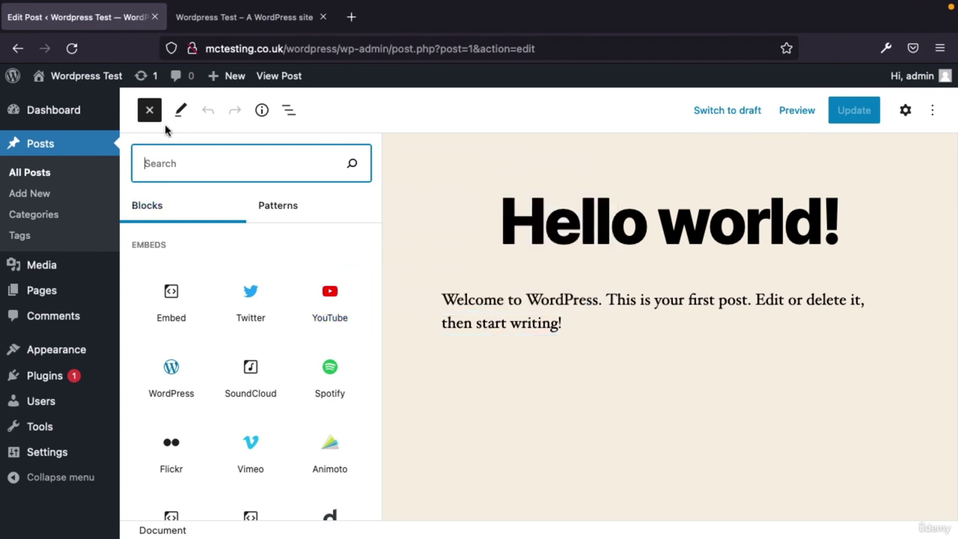
{"action": "left_click", "coordinate": [156, 116]}
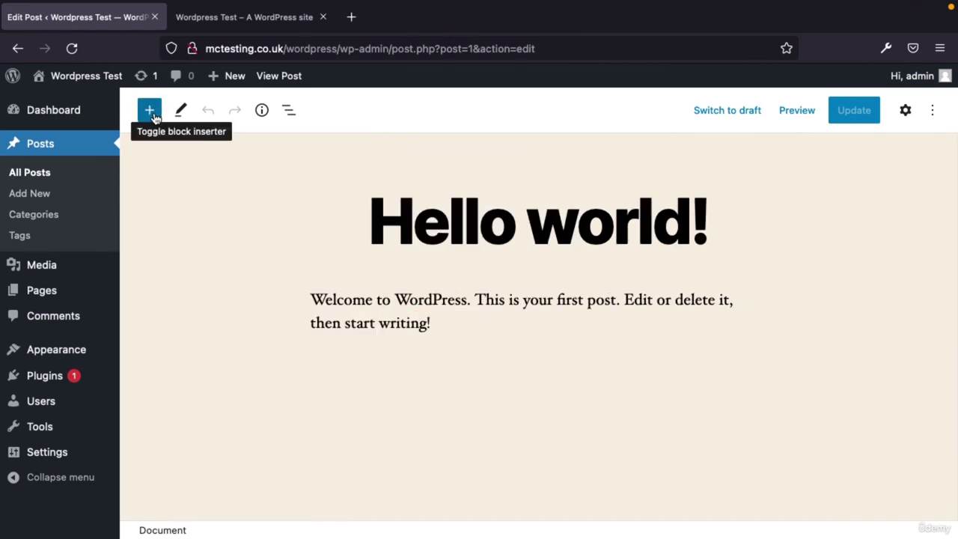
- Retitle the post 'Now world!', update it, and view the site's front page
{"action": "left_click", "coordinate": [449, 220]}
{"action": "left_click_drag", "start_coordinate": [516, 222], "coordinate": [376, 232]}
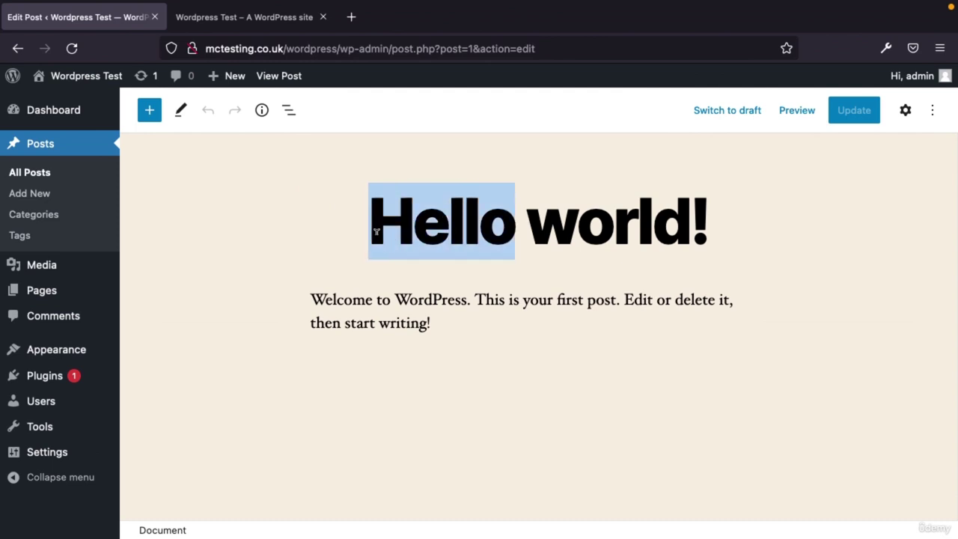
{"action": "type", "text": "Now"}
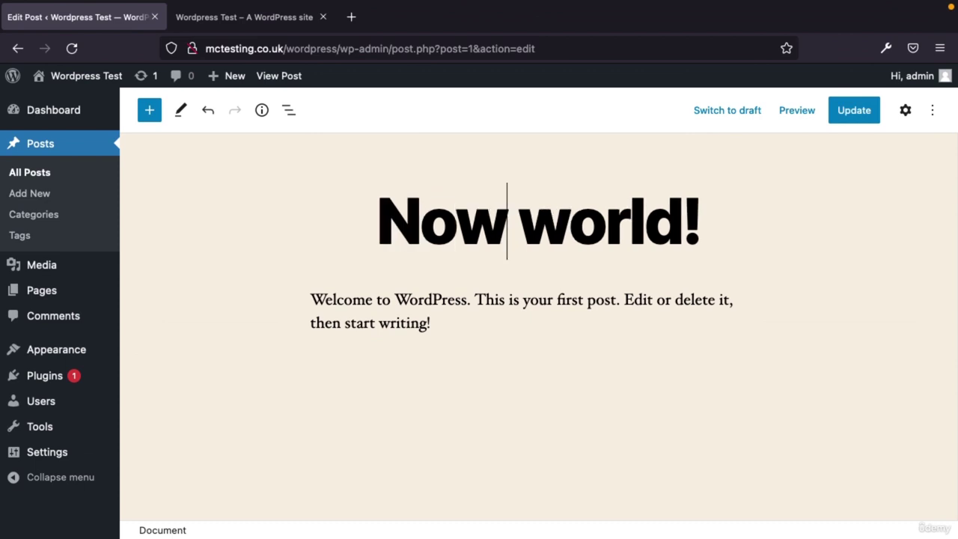
{"action": "left_click", "coordinate": [369, 318]}
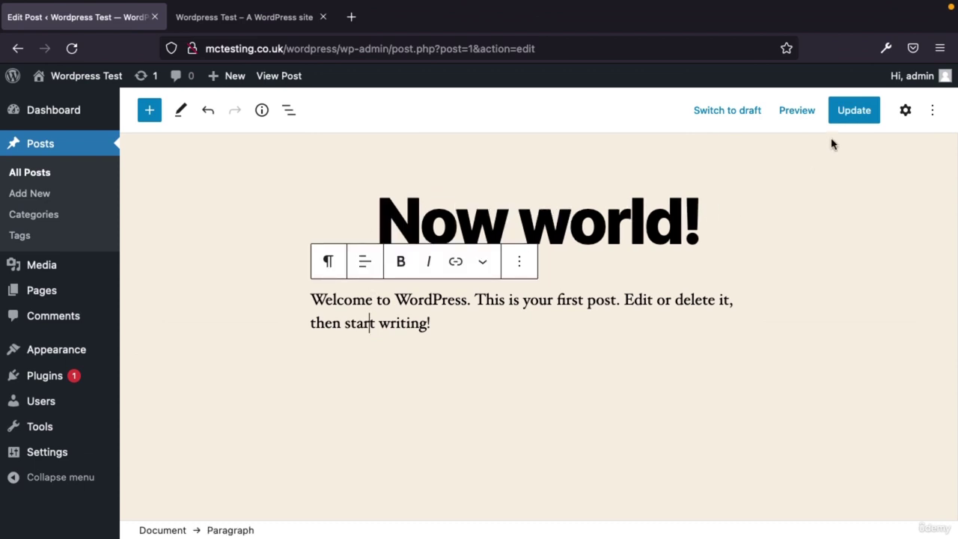
{"action": "left_click", "coordinate": [851, 113]}
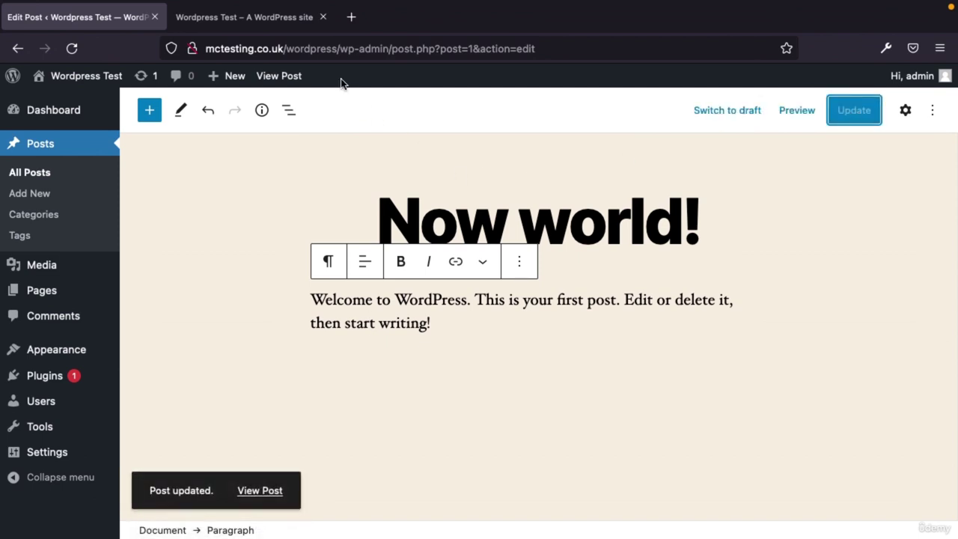
{"action": "left_click", "coordinate": [295, 23]}
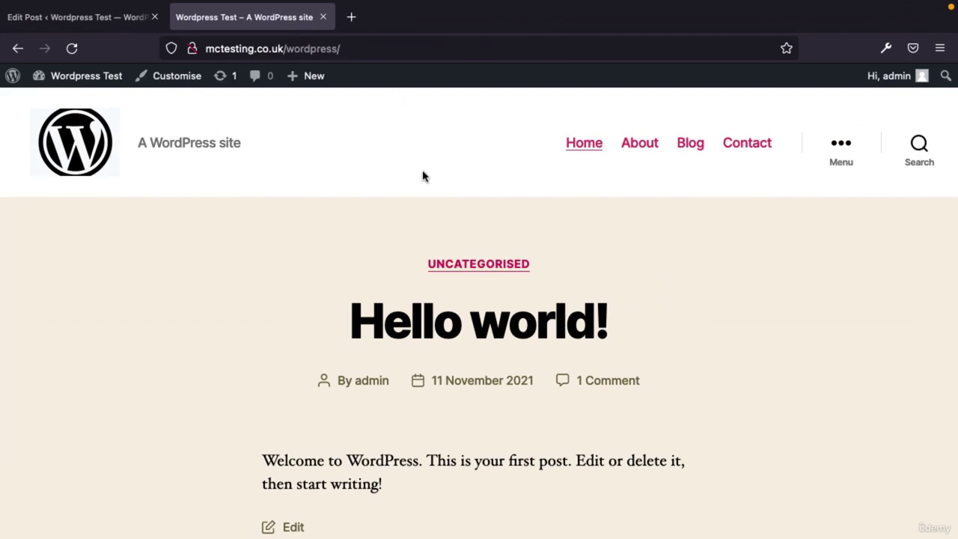
- Reload the site to confirm the 'Now world!' title, then return to All Posts
{"action": "key", "text": "super+r"}
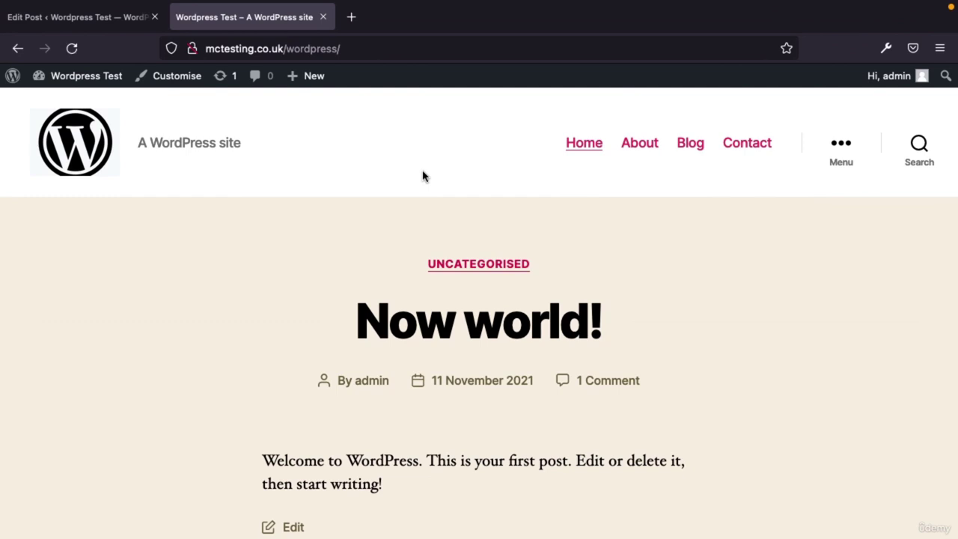
{"action": "left_click", "coordinate": [112, 24]}
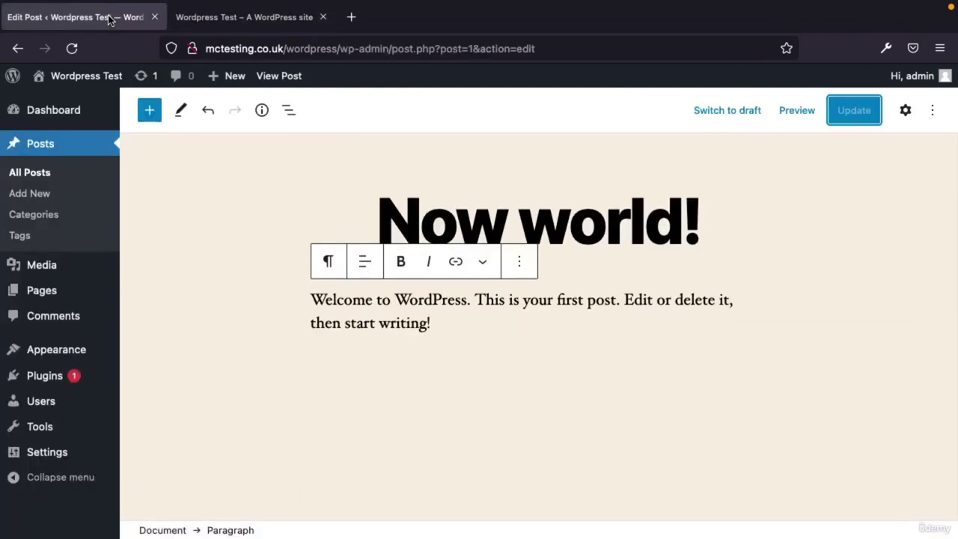
{"action": "left_click", "coordinate": [70, 173]}
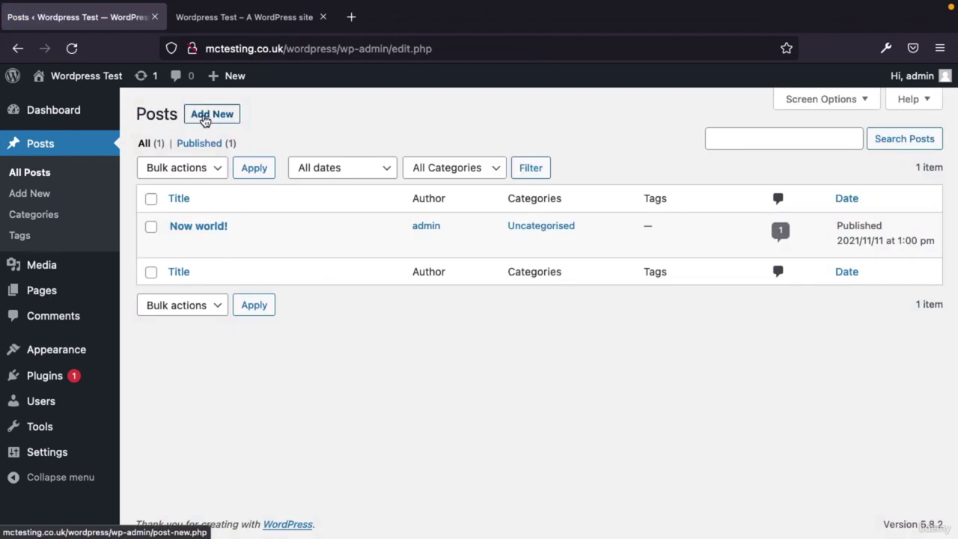
- Write a new post titled 'A new post' with the paragraph 'This is my new post'
{"action": "left_click", "coordinate": [51, 198]}
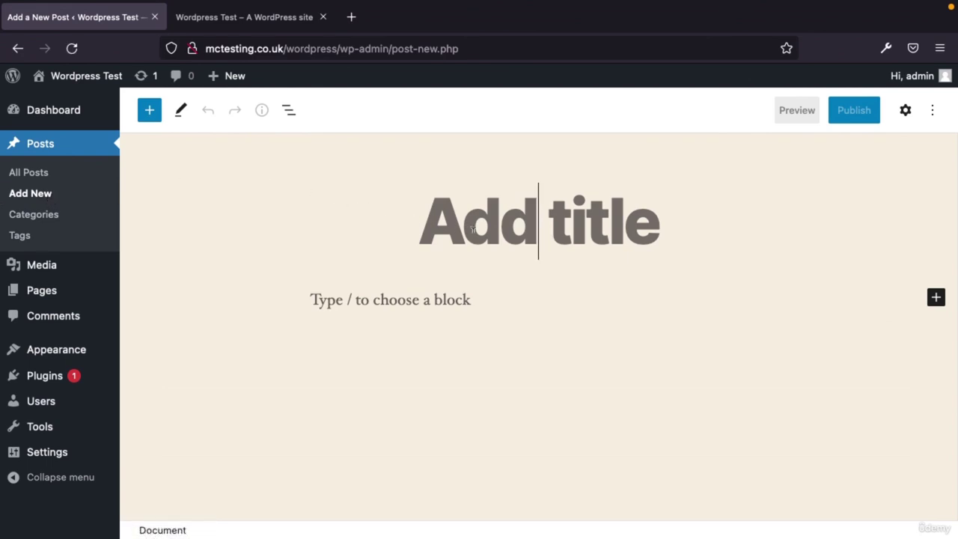
{"action": "type", "text": "A"}
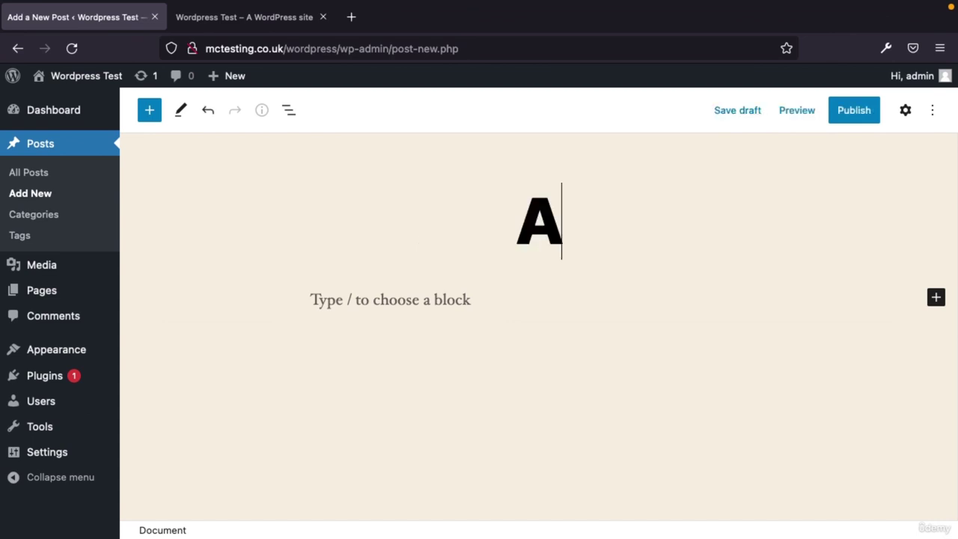
{"action": "type", "text": " new posrt"}
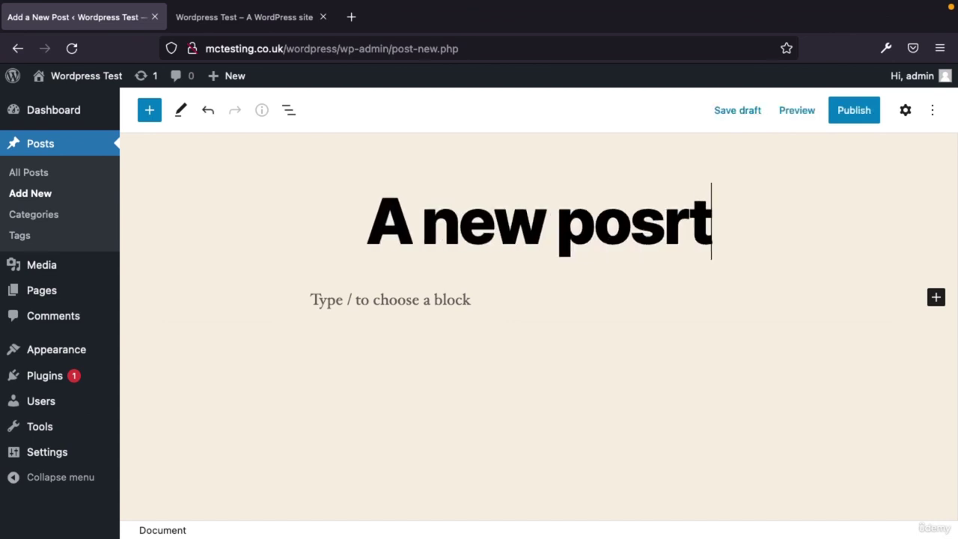
{"action": "key", "text": "BackSpace"}
{"action": "key", "text": "BackSpace"}
{"action": "type", "text": "t"}
{"action": "key", "text": "Return"}
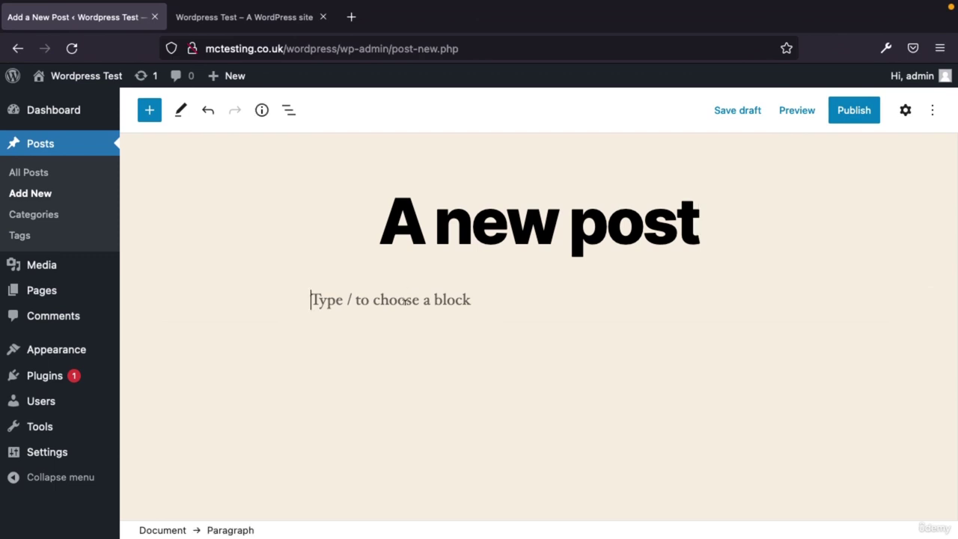
{"action": "type", "text": "This is my new opo"}
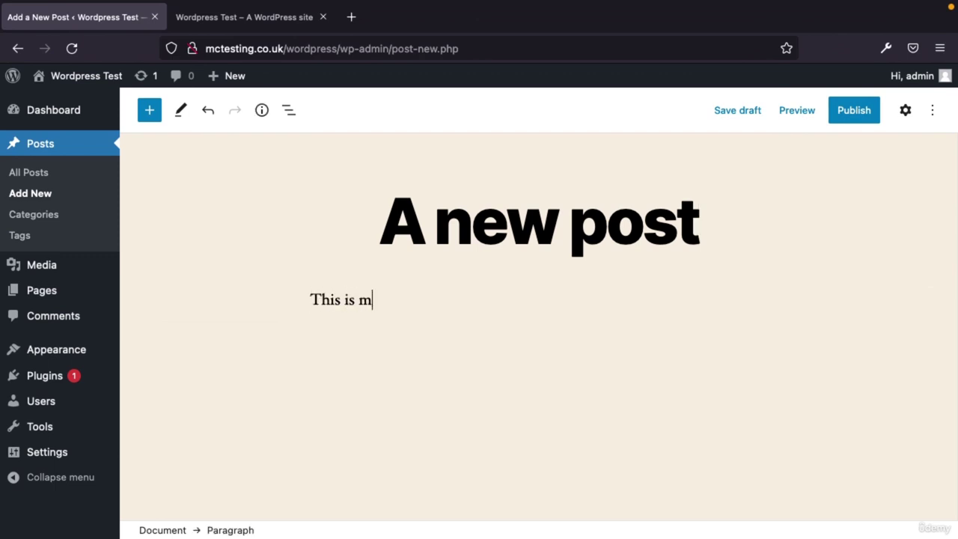
{"action": "key", "text": "BackSpace"}
{"action": "key", "text": "BackSpace"}
{"action": "key", "text": "BackSpace"}
{"action": "type", "text": "post"}
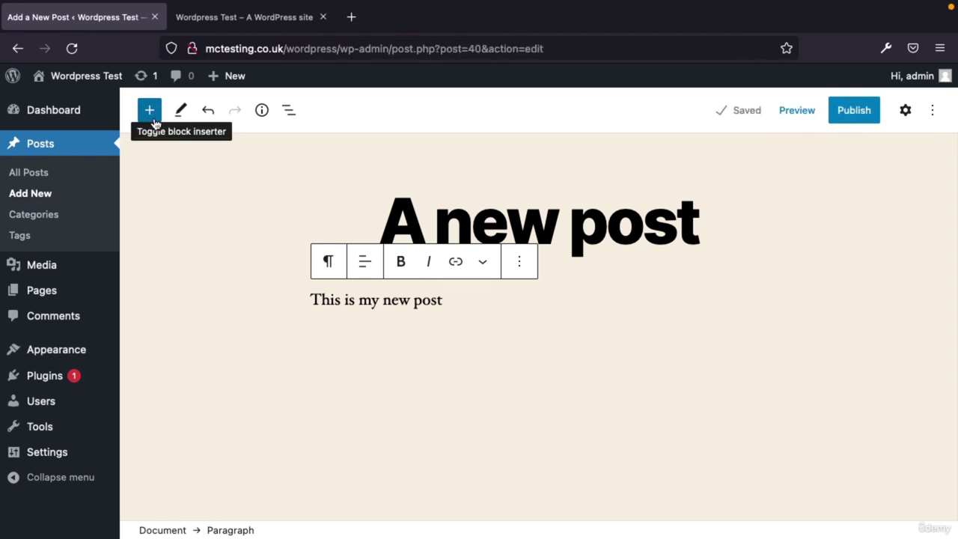
{"action": "left_click", "coordinate": [905, 112]}
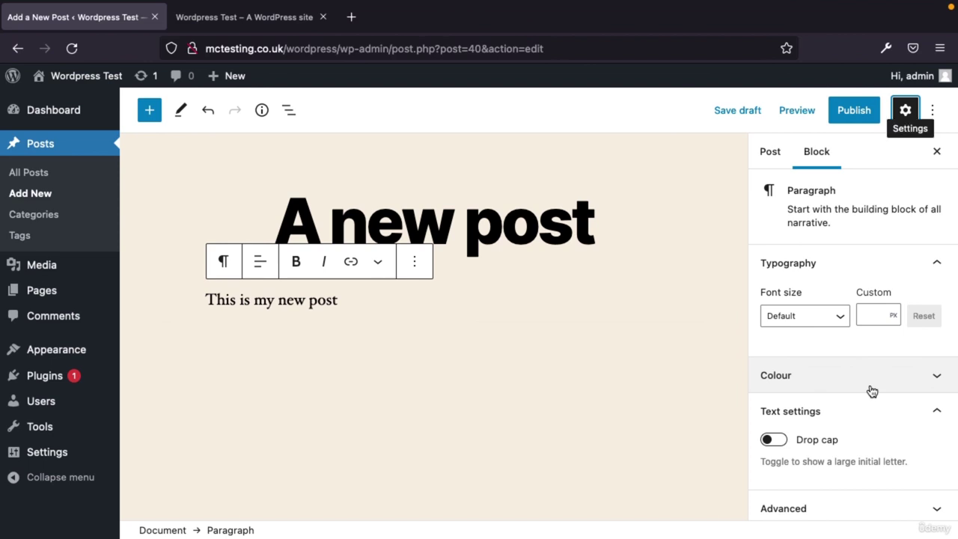
- Publish 'A new post' and reload the site homepage to see it listed
{"action": "left_click", "coordinate": [849, 111]}
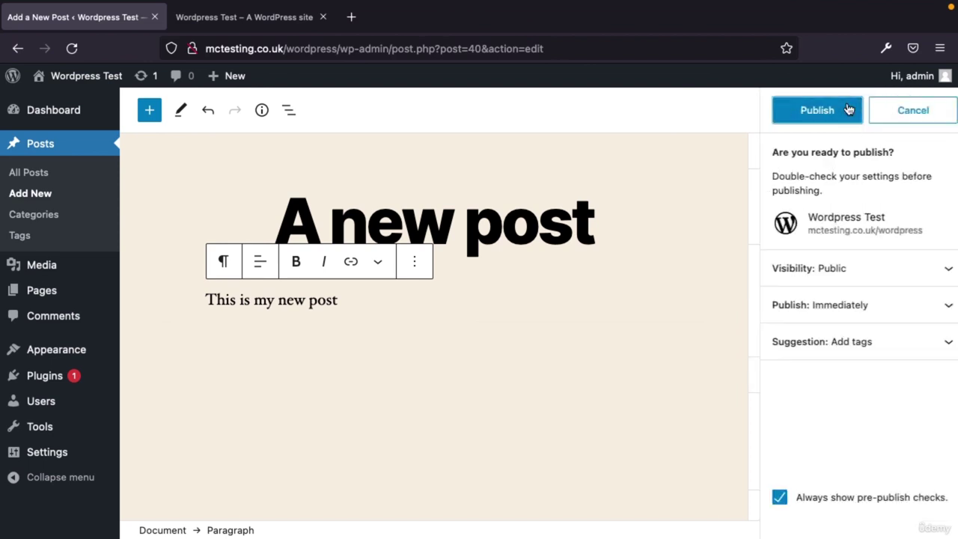
{"action": "left_click", "coordinate": [845, 110]}
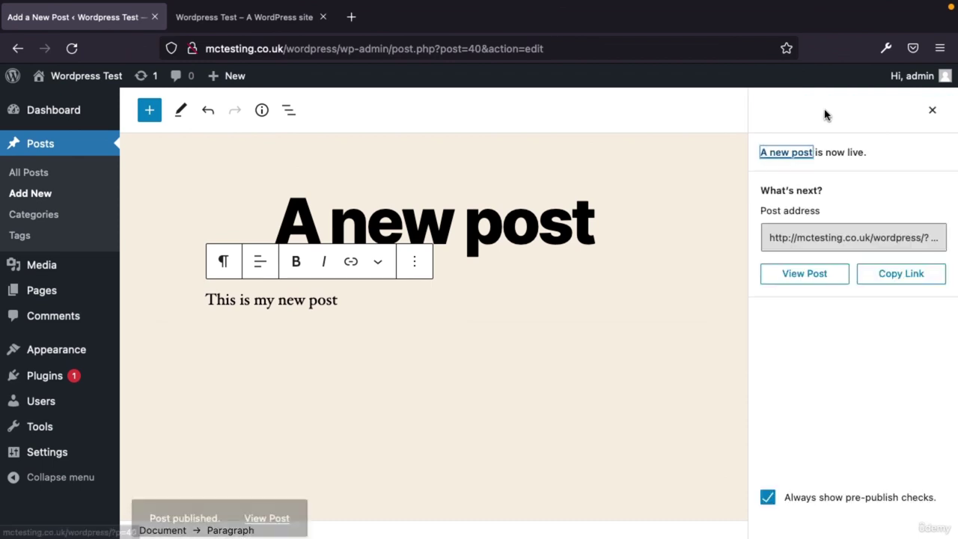
{"action": "left_click", "coordinate": [272, 21]}
{"action": "key", "text": "super+r"}
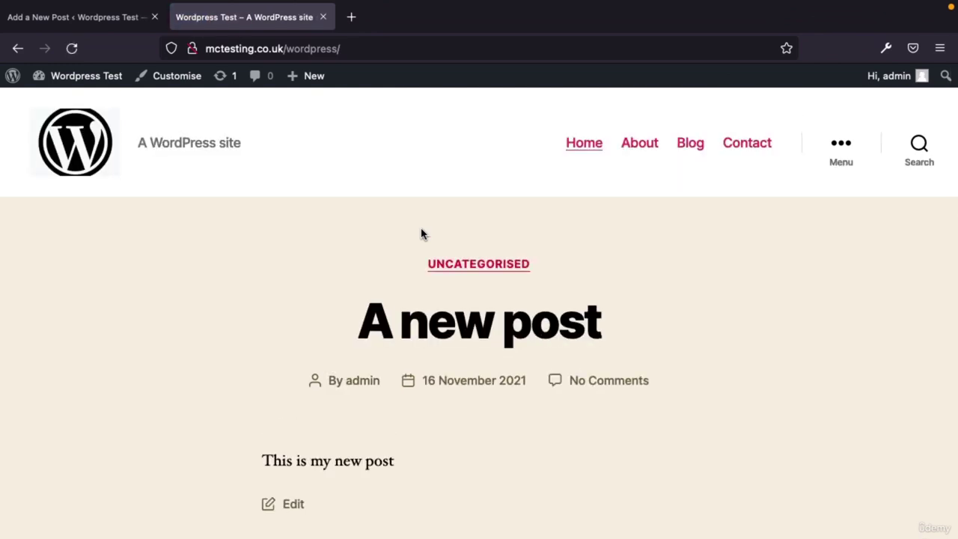
- Check the homepage, then show the Posts list with 'A new post' and 'Now world!'
{"action": "scroll", "coordinate": [422, 234], "scroll_direction": "down", "scroll_amount": 1}
{"action": "scroll", "coordinate": [421, 235], "scroll_direction": "down", "scroll_amount": 5}
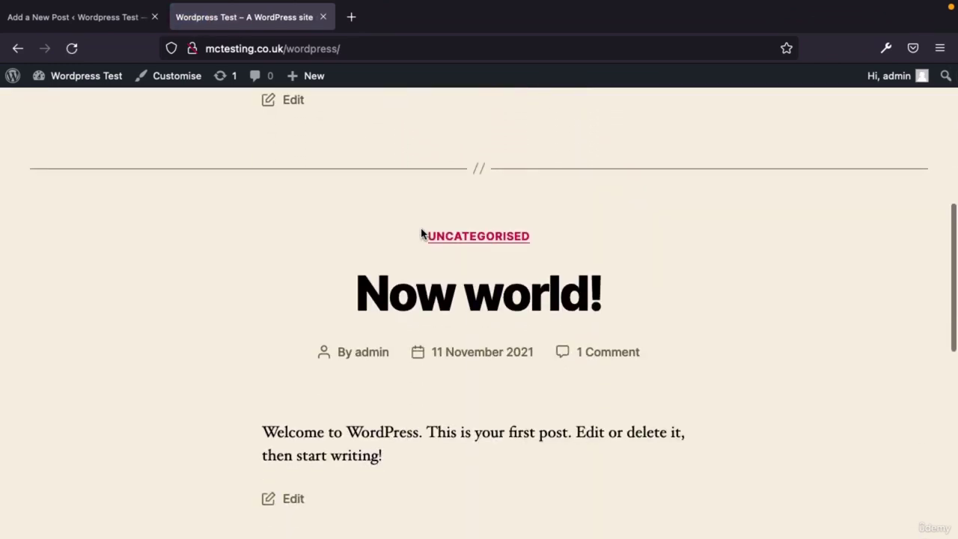
{"action": "scroll", "coordinate": [422, 307], "scroll_direction": "up", "scroll_amount": 6}
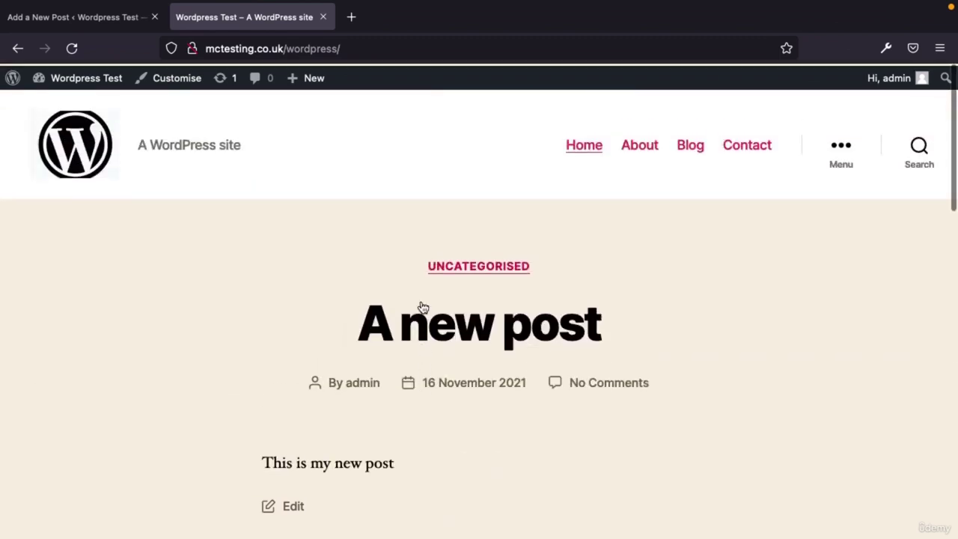
{"action": "left_click", "coordinate": [114, 17]}
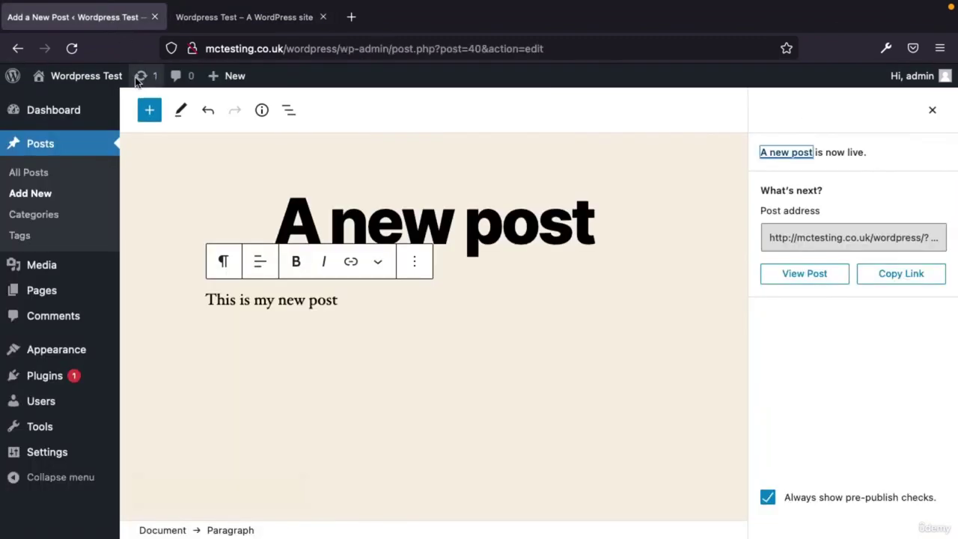
{"action": "left_click", "coordinate": [69, 175]}
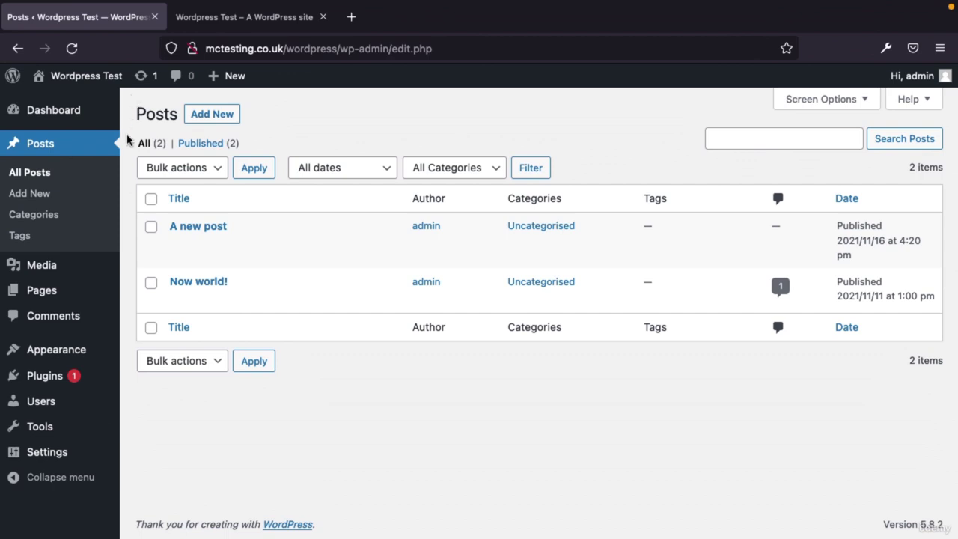
- Open the Pages list showing the six pages, including About, Blog and Contact
{"action": "left_click", "coordinate": [66, 302]}
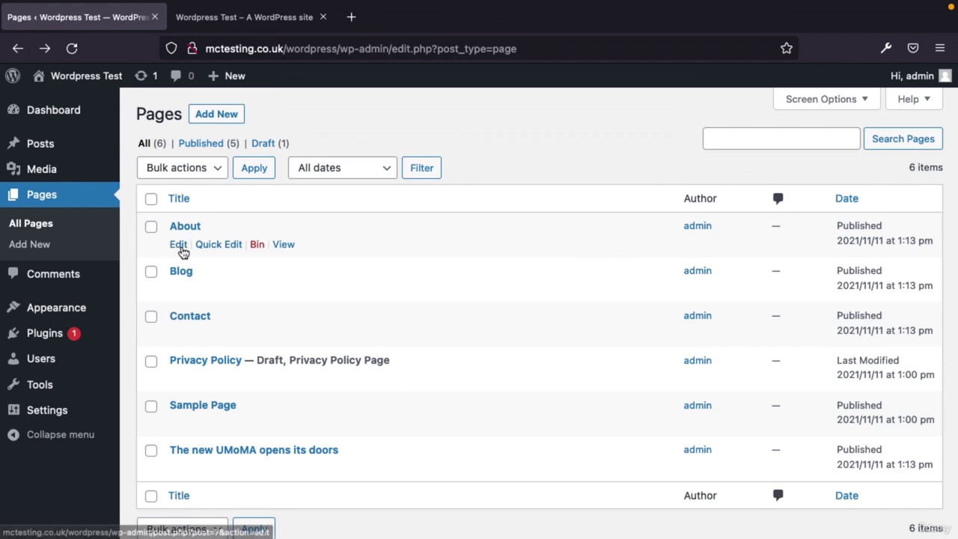
- Open the About page in the editor and expand its Featured image panel
{"action": "left_click", "coordinate": [181, 247]}
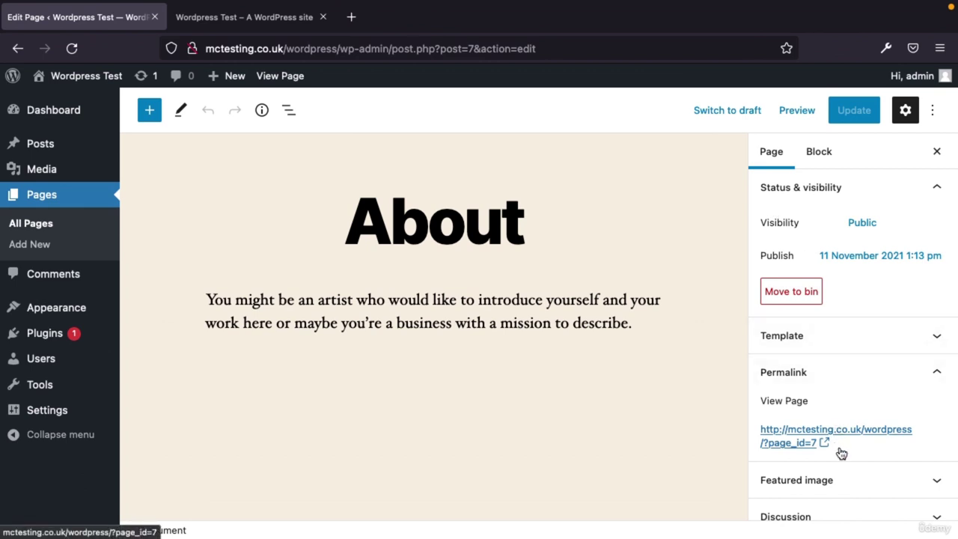
{"action": "scroll", "coordinate": [841, 454], "scroll_direction": "down", "scroll_amount": 2}
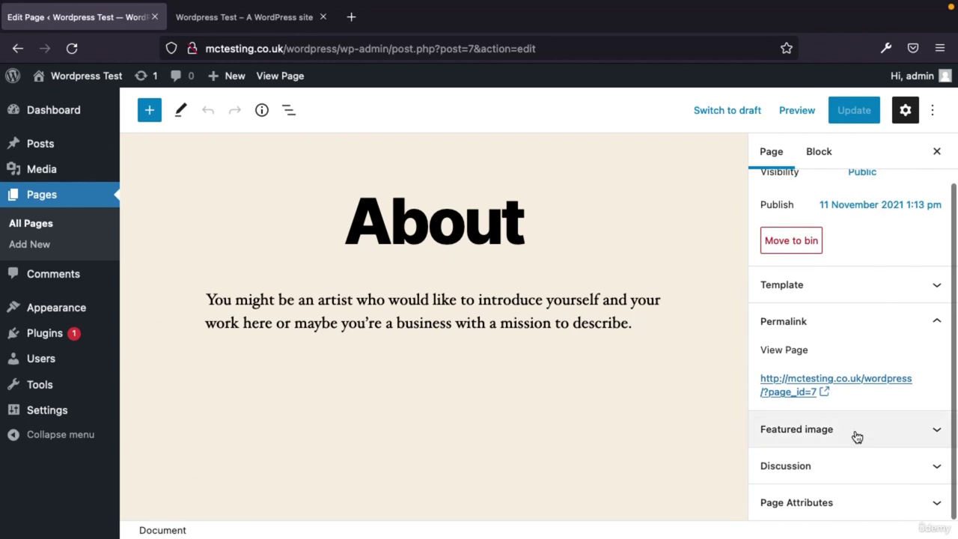
{"action": "left_click", "coordinate": [858, 436]}
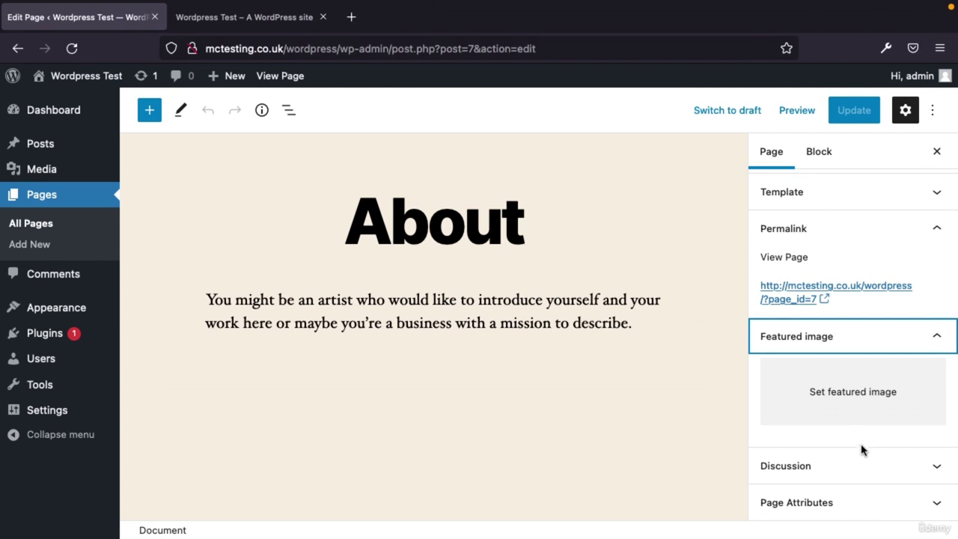
{"action": "left_click", "coordinate": [864, 475]}
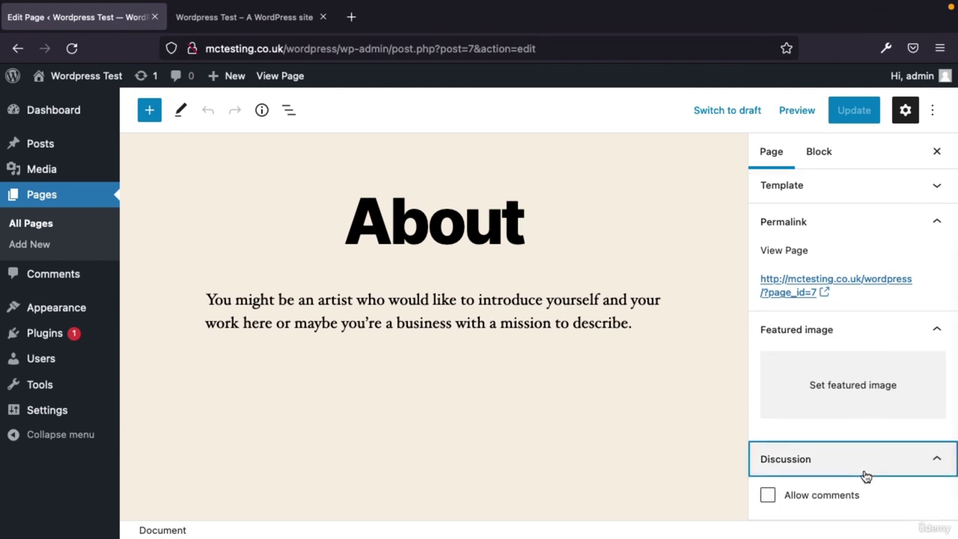
{"action": "scroll", "coordinate": [866, 476], "scroll_direction": "down", "scroll_amount": 1}
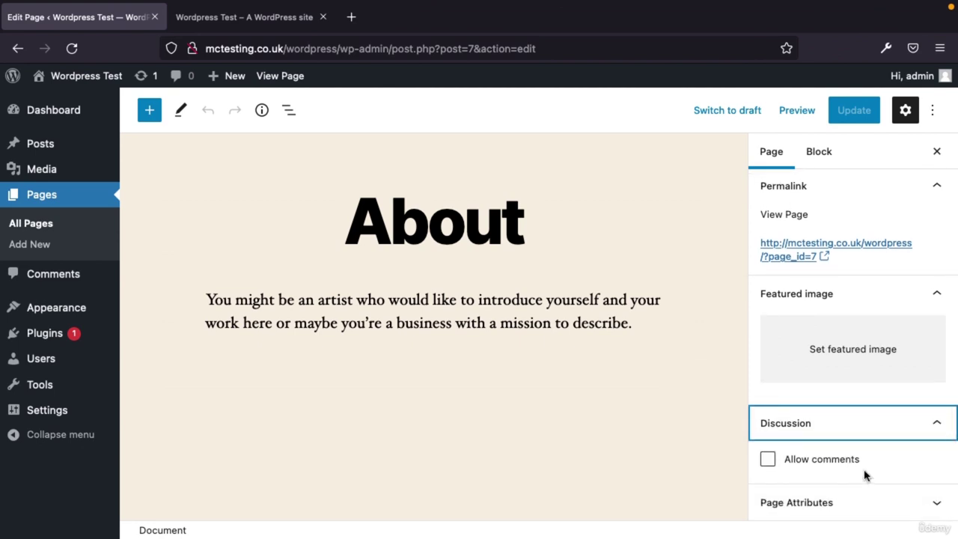
{"action": "left_click", "coordinate": [862, 504]}
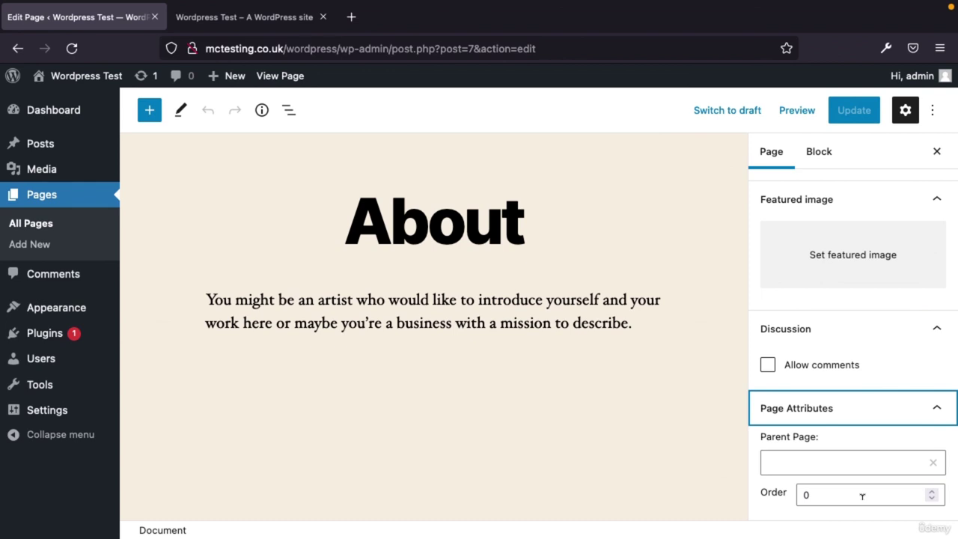
{"action": "left_click", "coordinate": [855, 456]}
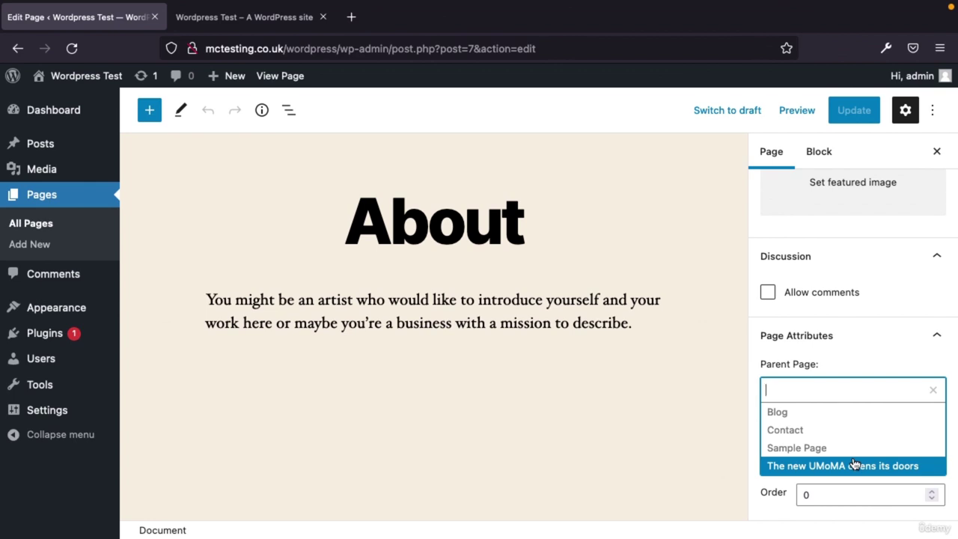
{"action": "left_click", "coordinate": [278, 301]}
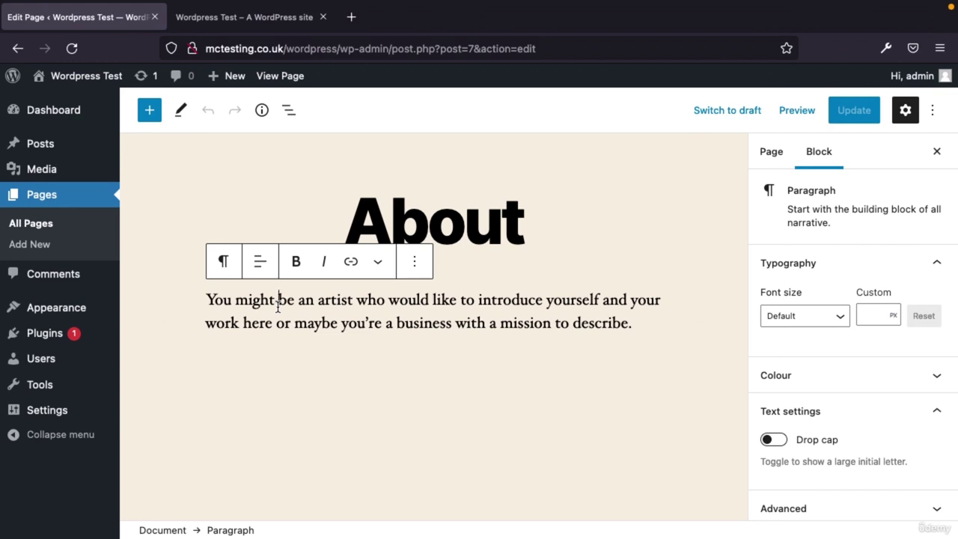
- Publish a new page titled 'Contact me' and return to the Pages list
{"action": "left_click", "coordinate": [23, 253]}
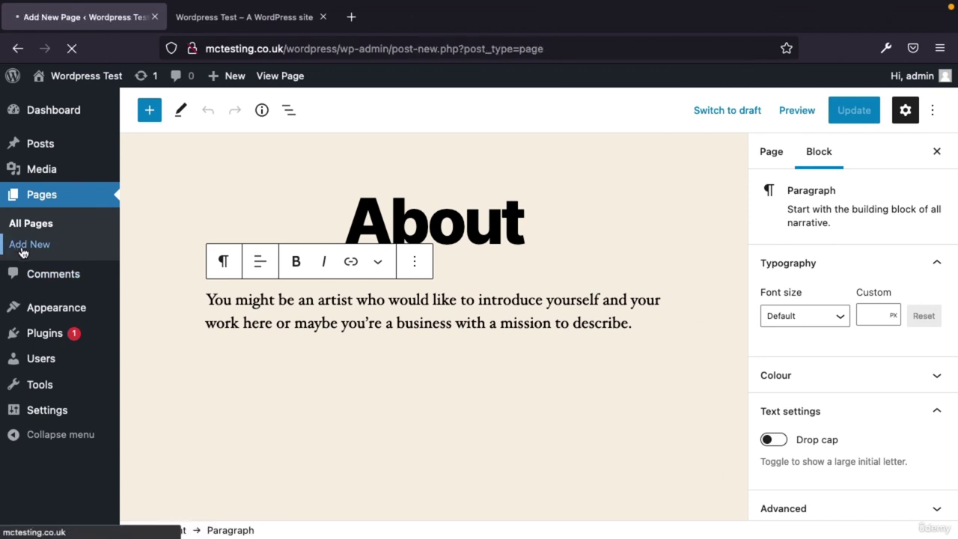
{"action": "type", "text": "C"}
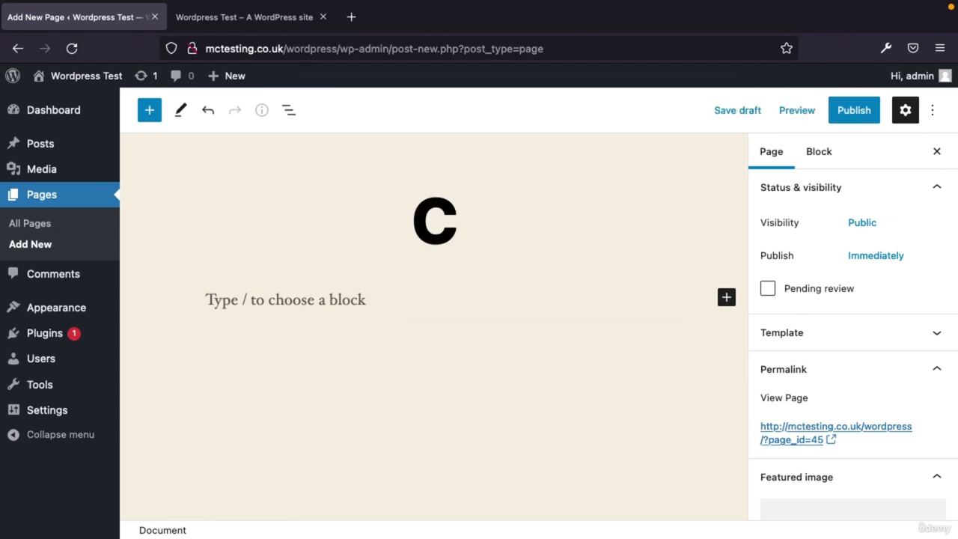
{"action": "type", "text": "ontact ne"}
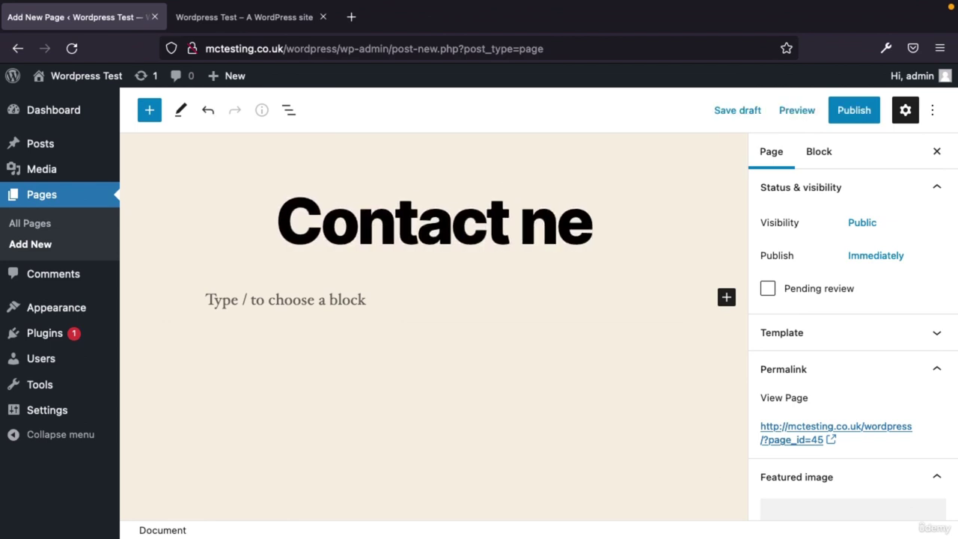
{"action": "key", "text": "BackSpace"}
{"action": "key", "text": "BackSpace"}
{"action": "key", "text": "BackSpace"}
{"action": "type", "text": "me"}
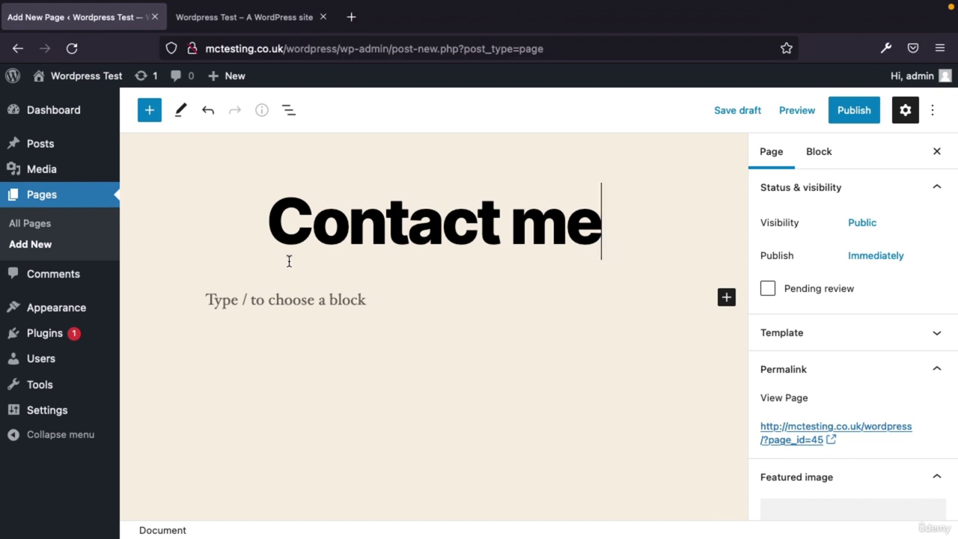
{"action": "left_click", "coordinate": [854, 113]}
{"action": "left_click", "coordinate": [822, 119]}
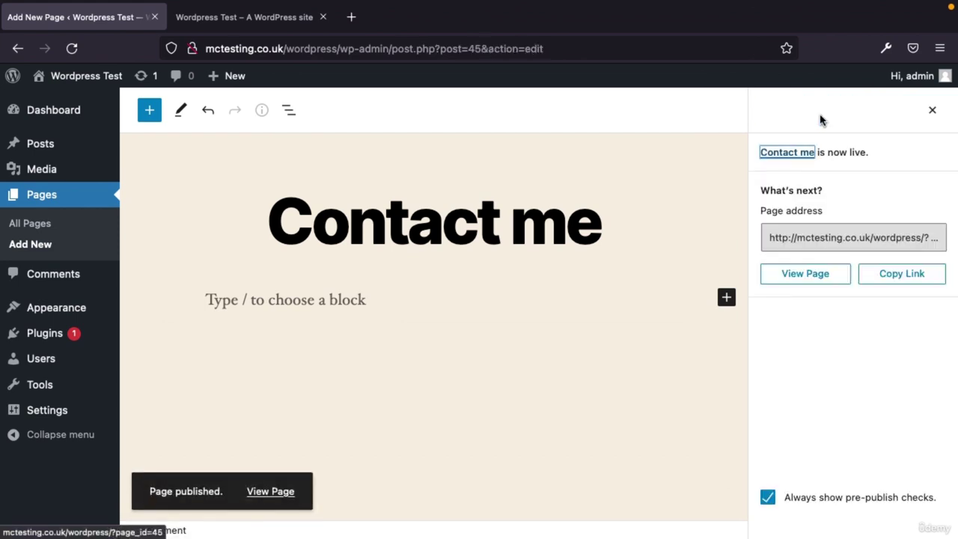
{"action": "left_click", "coordinate": [68, 227]}
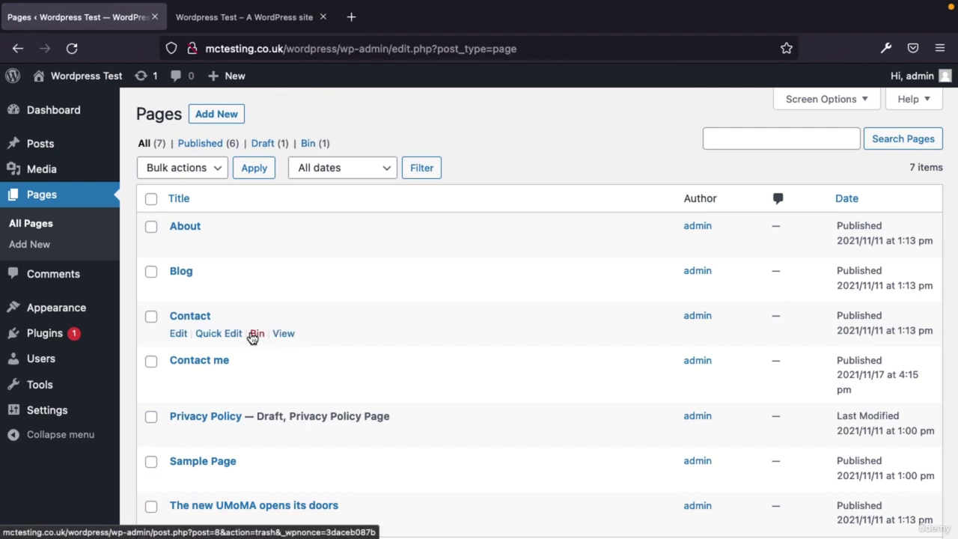
- Move the old Contact page to the Bin
{"action": "left_click", "coordinate": [256, 334]}
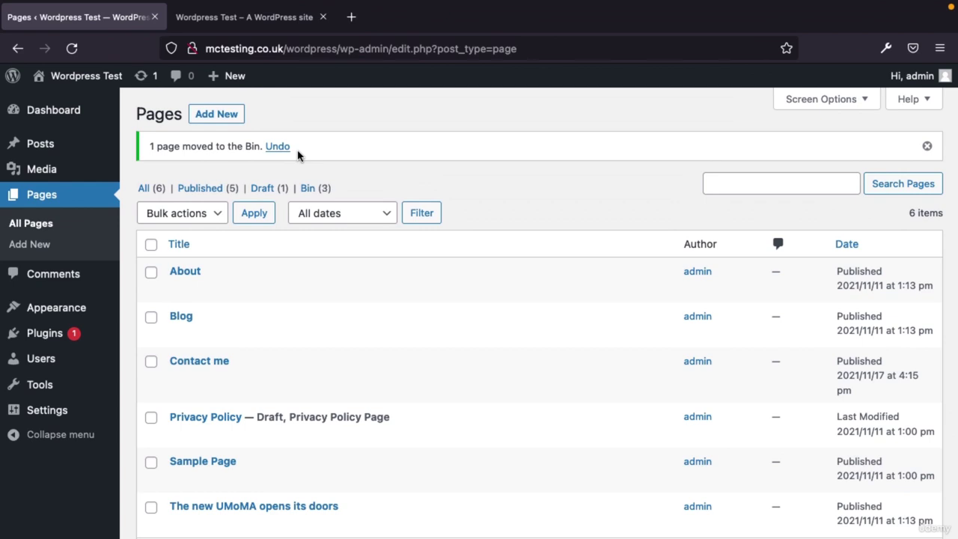
- Create and publish a new page titled 'Social media', then review the list of all pages
{"action": "left_click", "coordinate": [77, 253]}
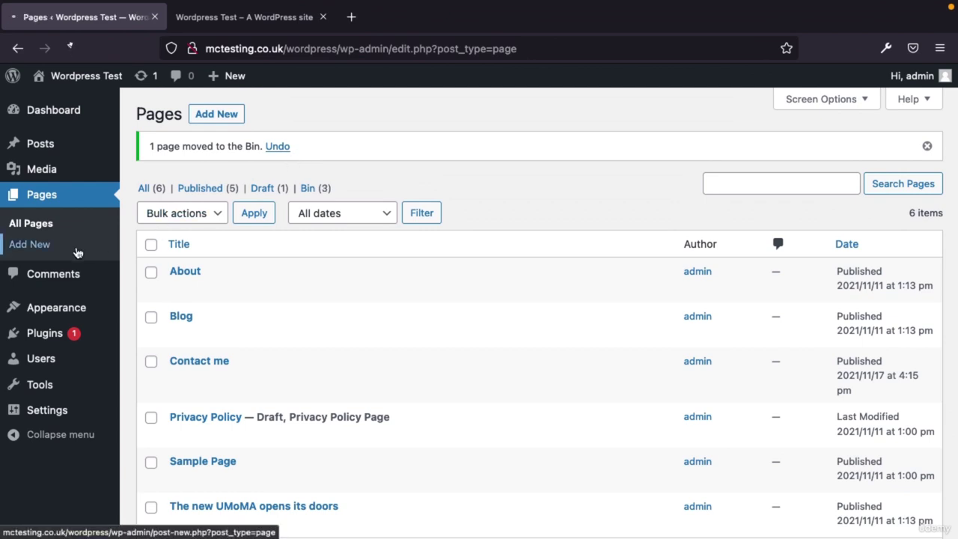
{"action": "type", "text": "S"}
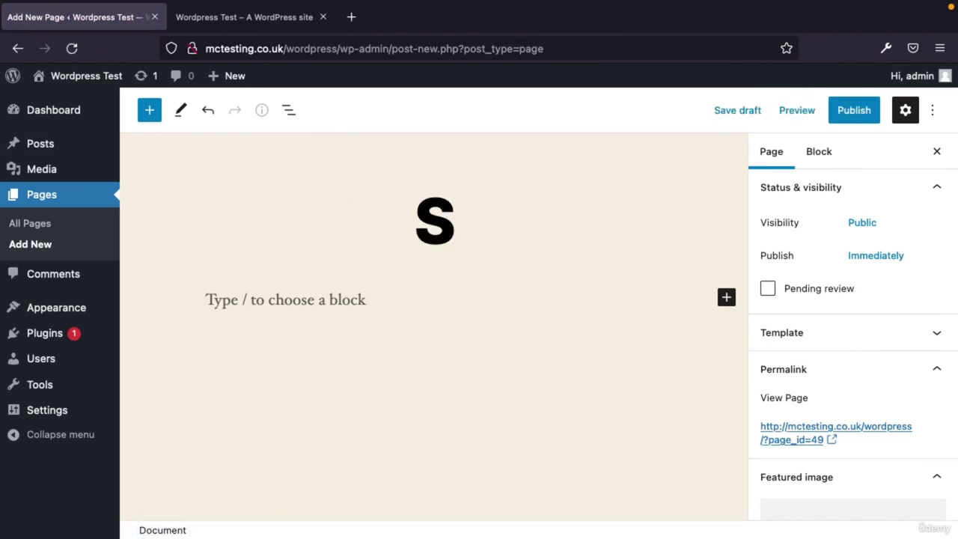
{"action": "type", "text": "ocial media"}
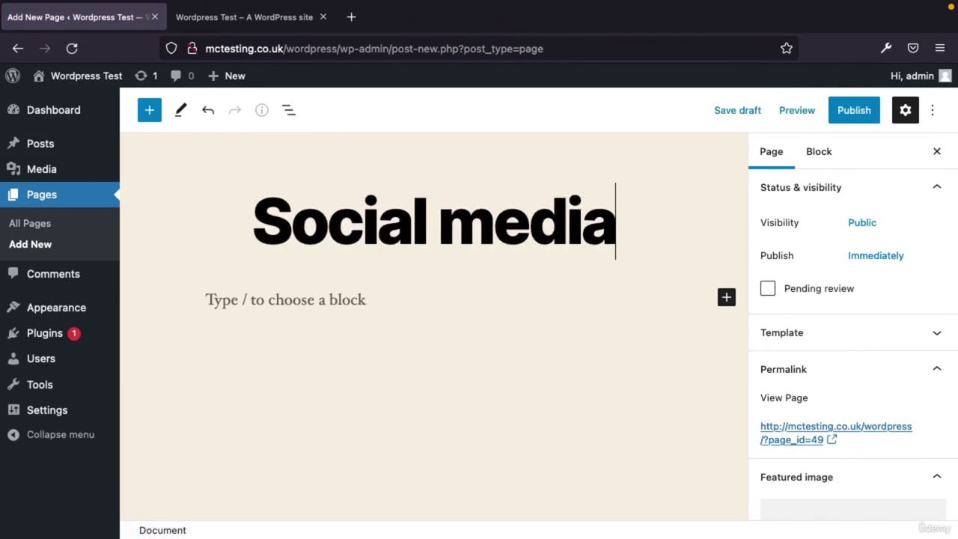
{"action": "left_click", "coordinate": [861, 110]}
{"action": "left_click", "coordinate": [829, 113]}
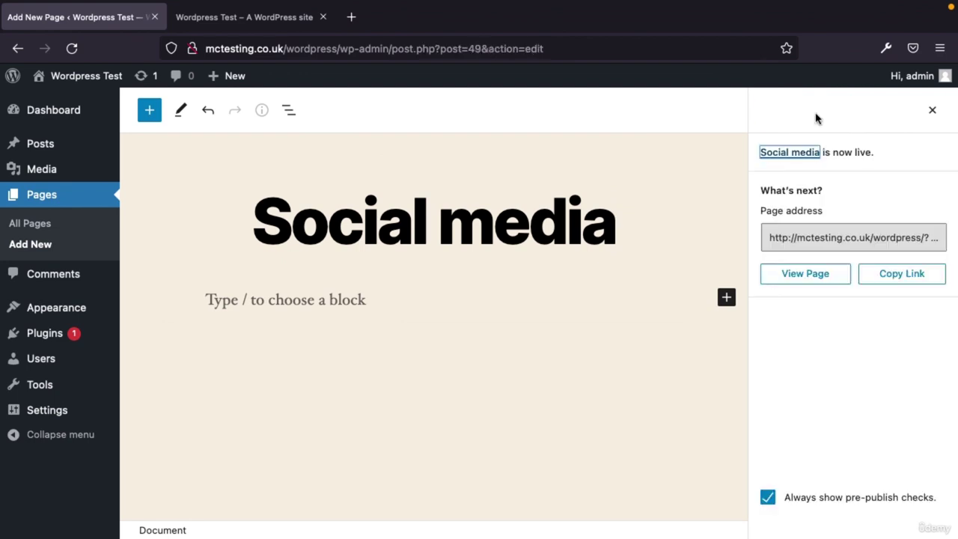
{"action": "left_click", "coordinate": [58, 233]}
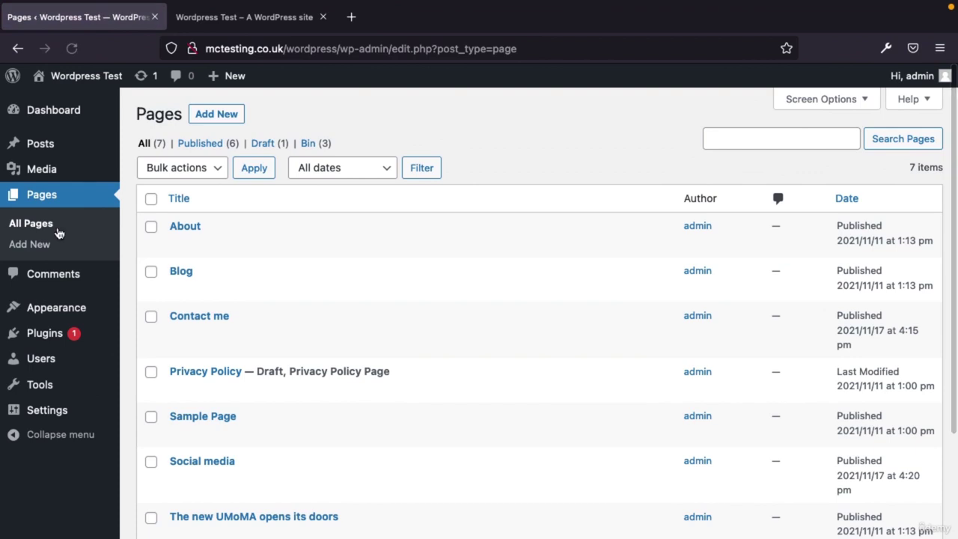
{"action": "scroll", "coordinate": [305, 292], "scroll_direction": "down", "scroll_amount": 3}
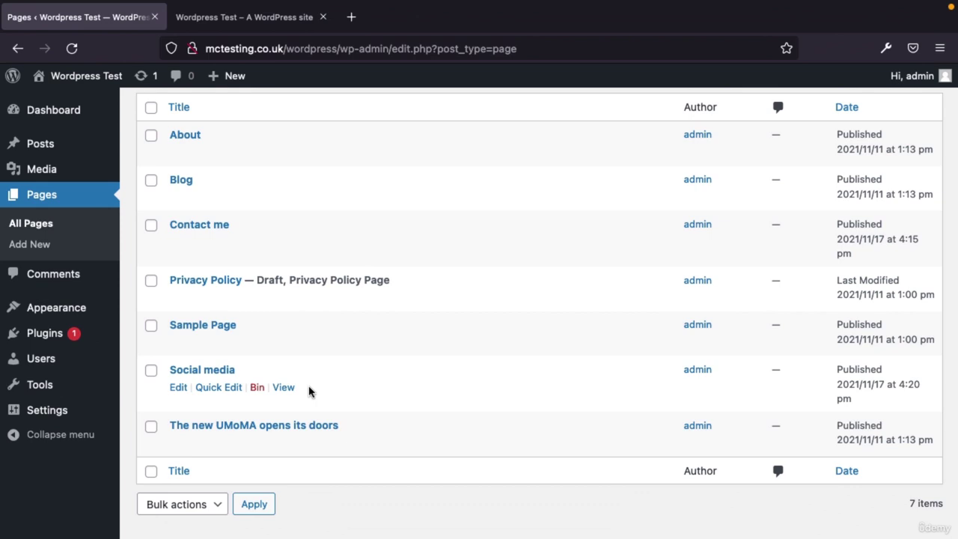
{"action": "left_click", "coordinate": [50, 146]}
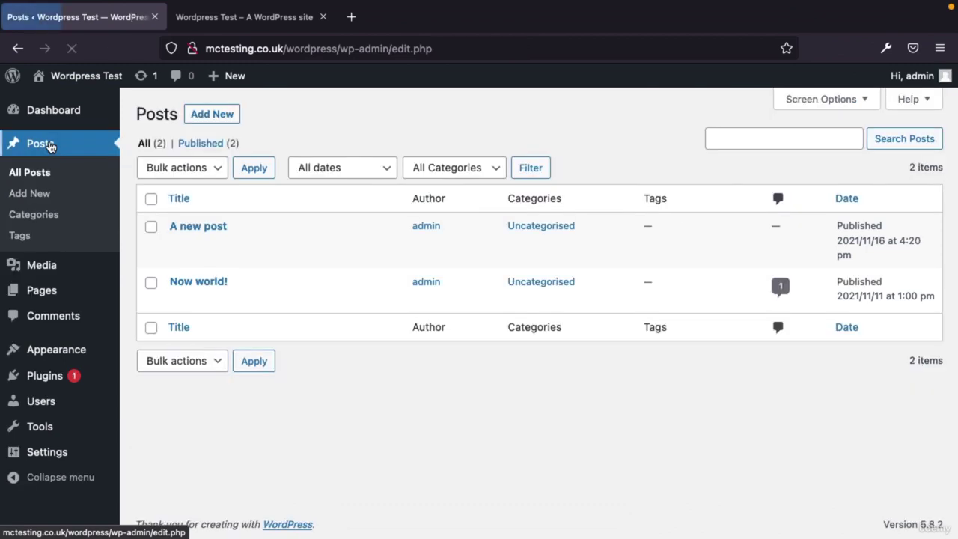
{"action": "left_click", "coordinate": [180, 302]}
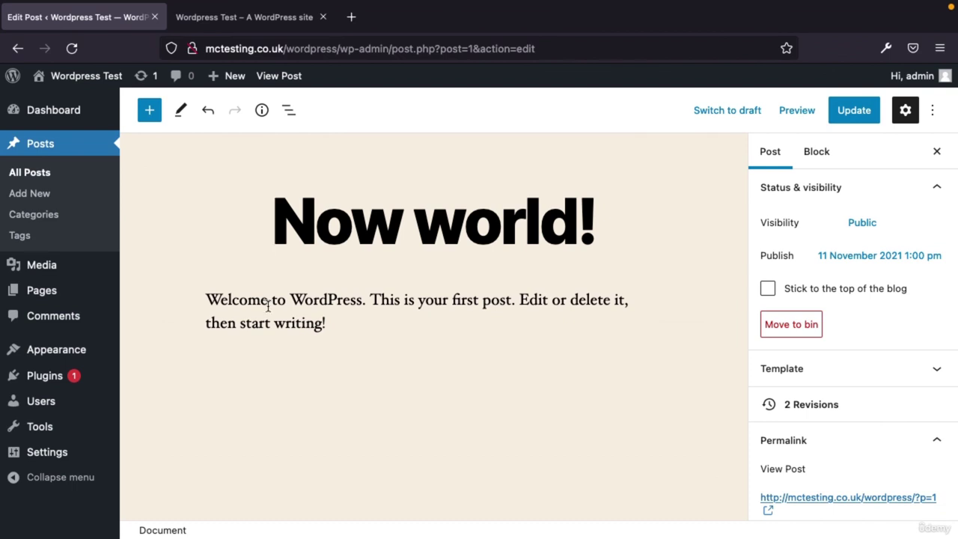
{"action": "left_click", "coordinate": [271, 298]}
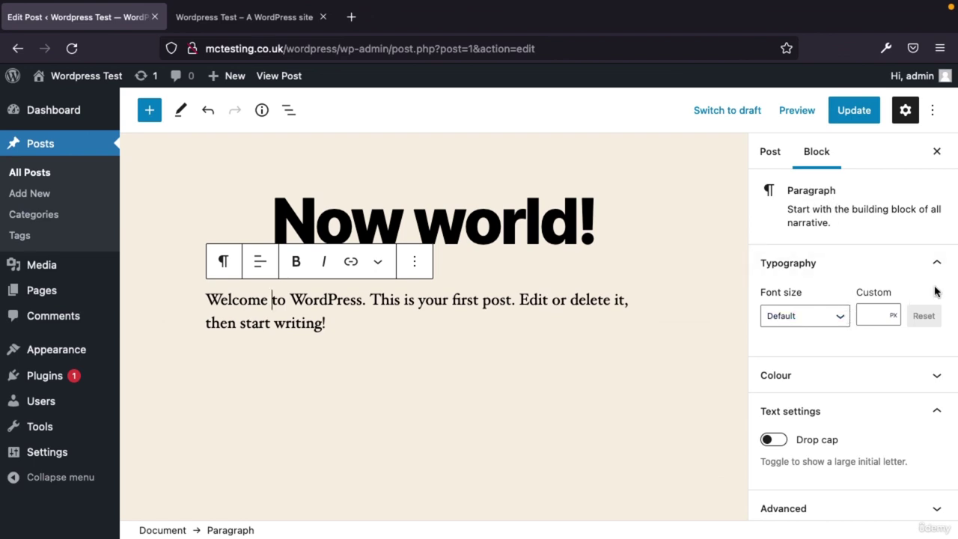
{"action": "scroll", "coordinate": [836, 353], "scroll_direction": "down", "scroll_amount": 2}
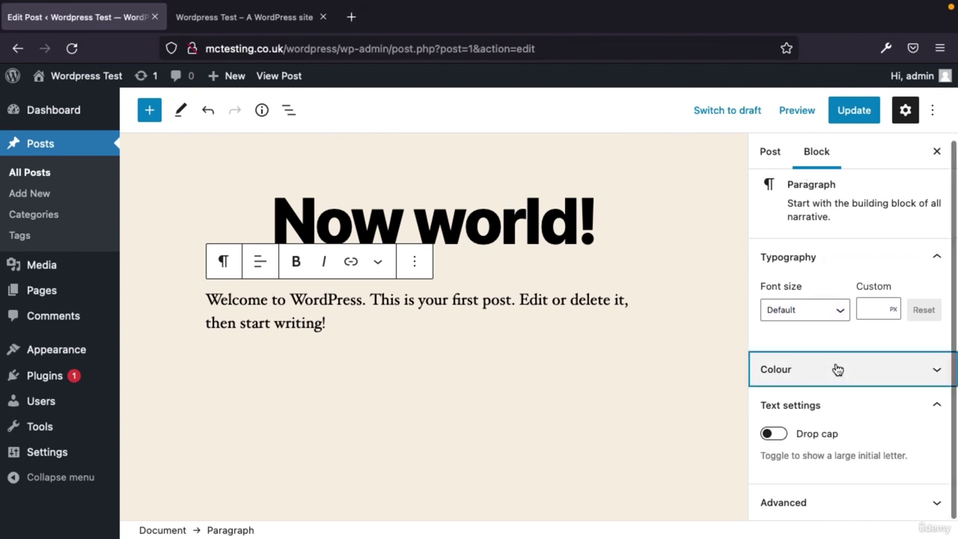
{"action": "left_click", "coordinate": [836, 367]}
{"action": "scroll", "coordinate": [836, 367], "scroll_direction": "down", "scroll_amount": 3}
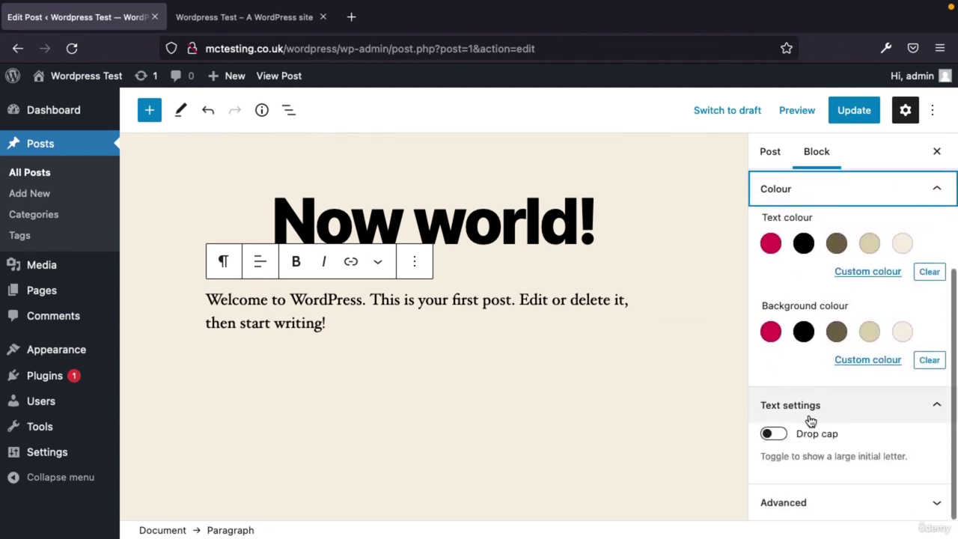
{"action": "left_click", "coordinate": [773, 436]}
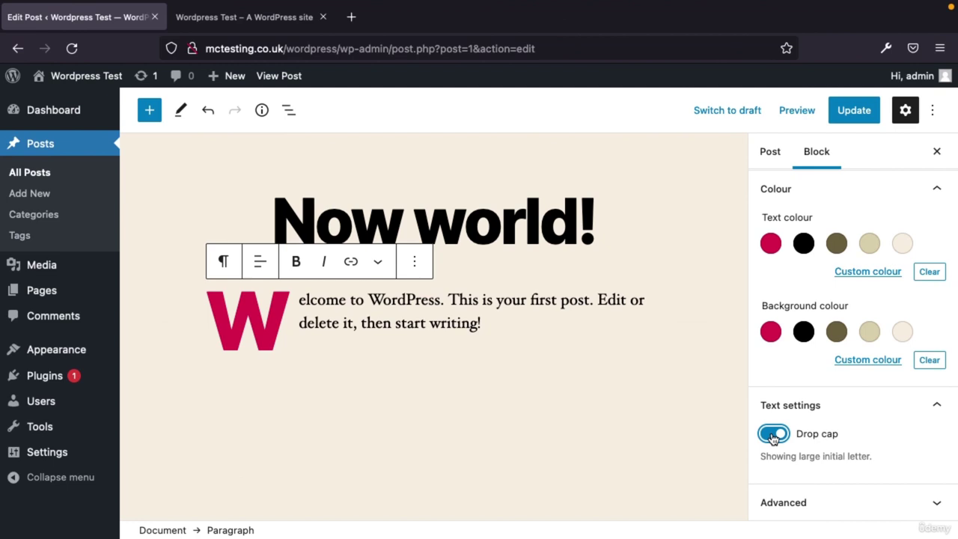
{"action": "left_click", "coordinate": [773, 436]}
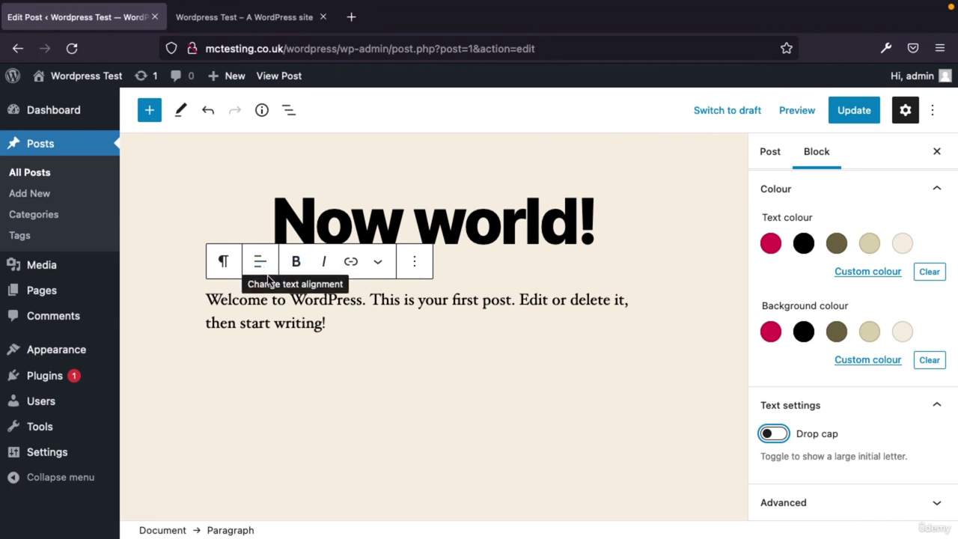
{"action": "left_click", "coordinate": [386, 265]}
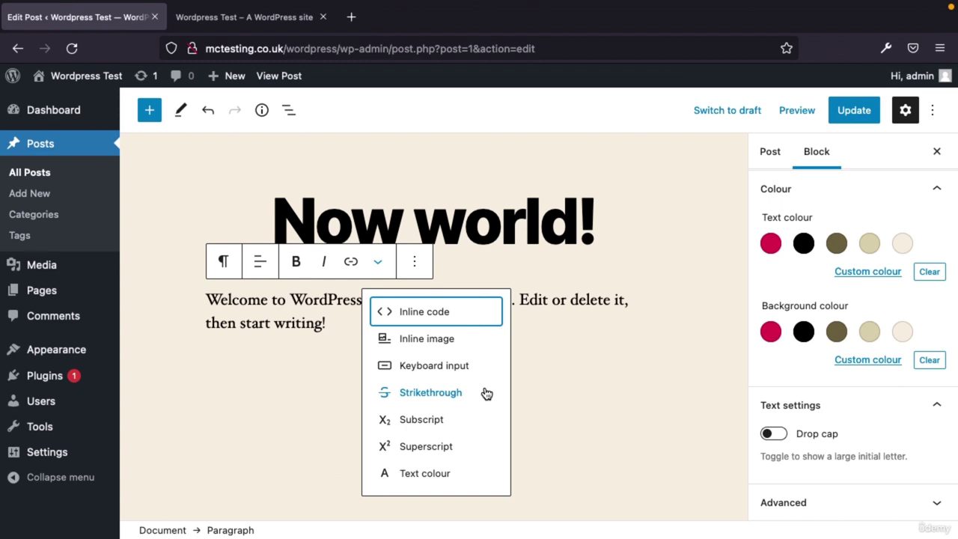
{"action": "left_click", "coordinate": [535, 368]}
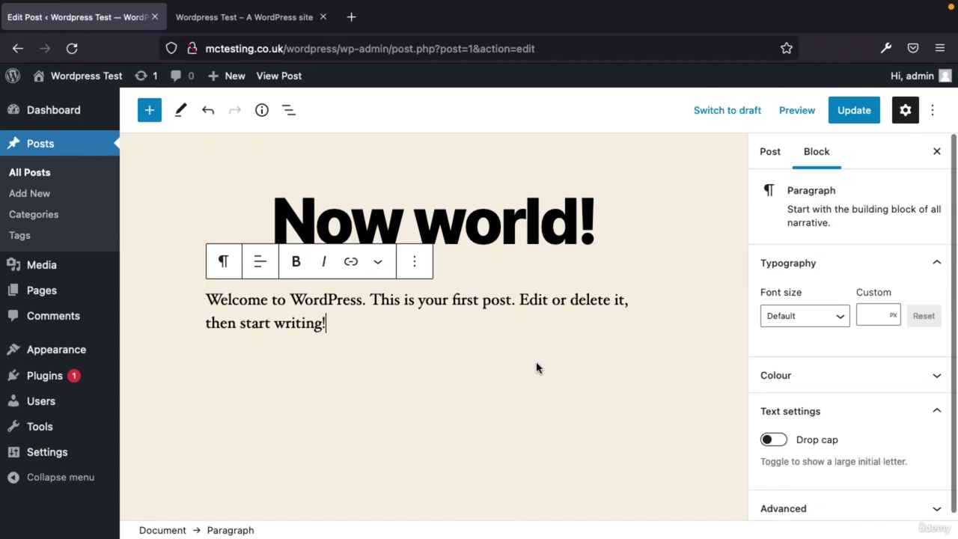
- Replace the welcome paragraph with 'Reasons to use Wordpress', correcting the stray '4' typo
{"action": "double_click", "coordinate": [340, 301]}
{"action": "triple_click", "coordinate": [340, 301]}
{"action": "key", "text": "BackSpace"}
{"action": "type", "text": "Re4asons t"}
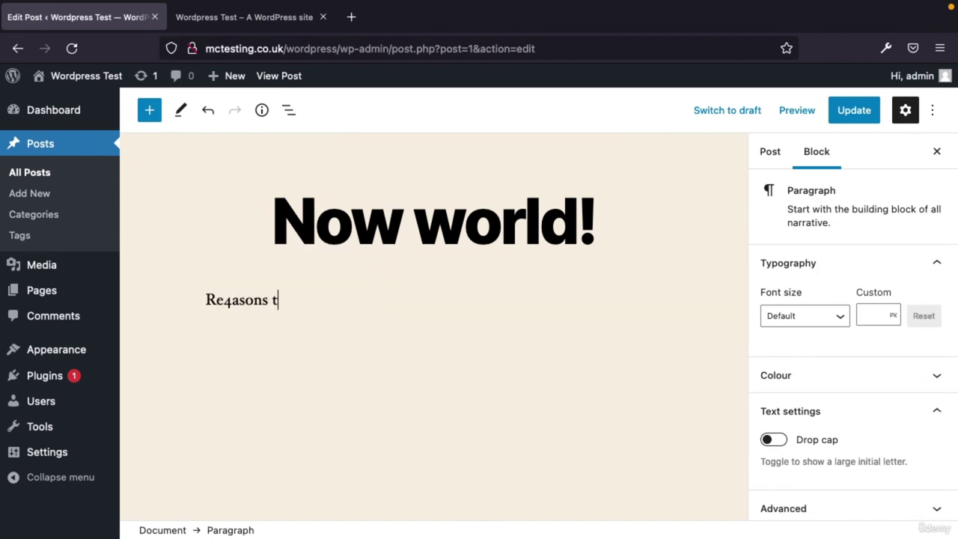
{"action": "type", "text": "o use Wordpress"}
{"action": "left_click", "coordinate": [232, 299]}
{"action": "key", "text": "BackSpace"}
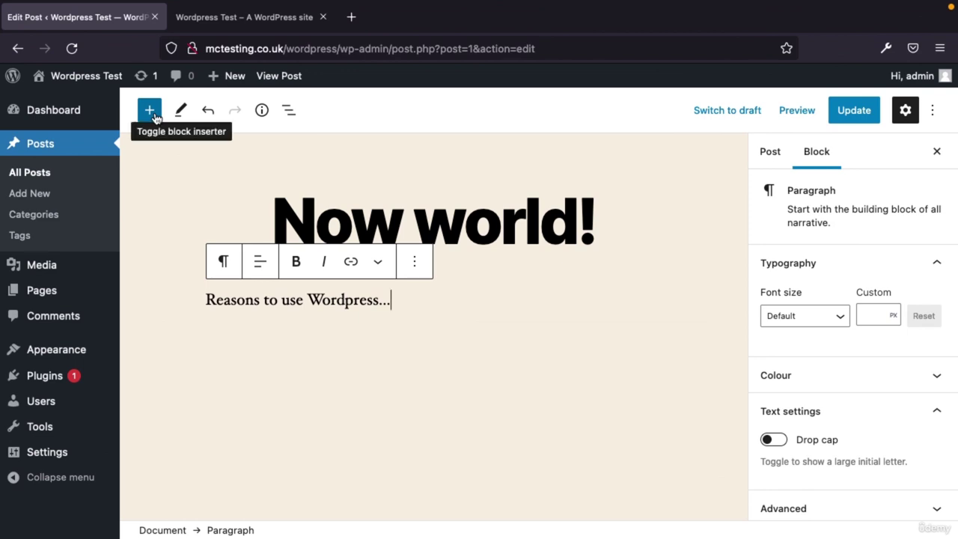
{"action": "left_click", "coordinate": [152, 115]}
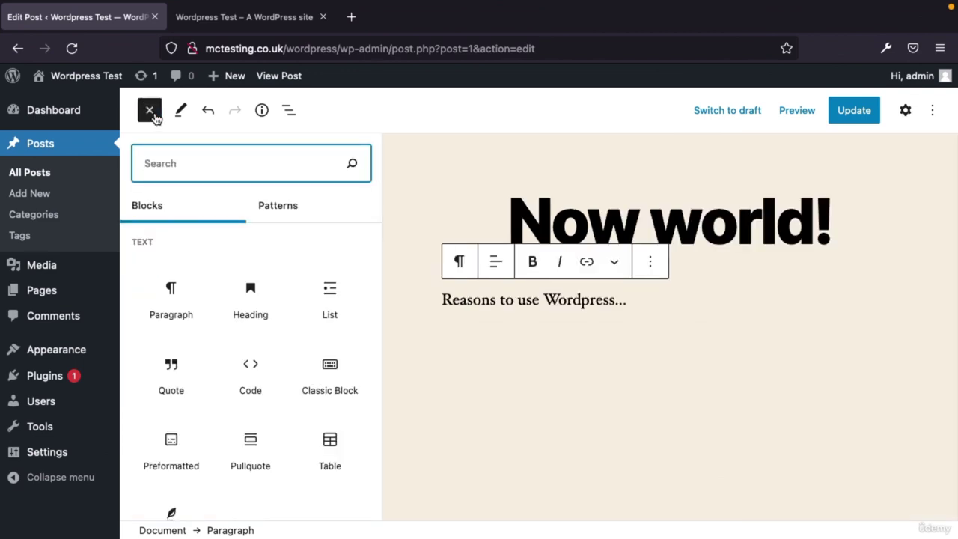
{"action": "scroll", "coordinate": [225, 252], "scroll_direction": "down", "scroll_amount": 2}
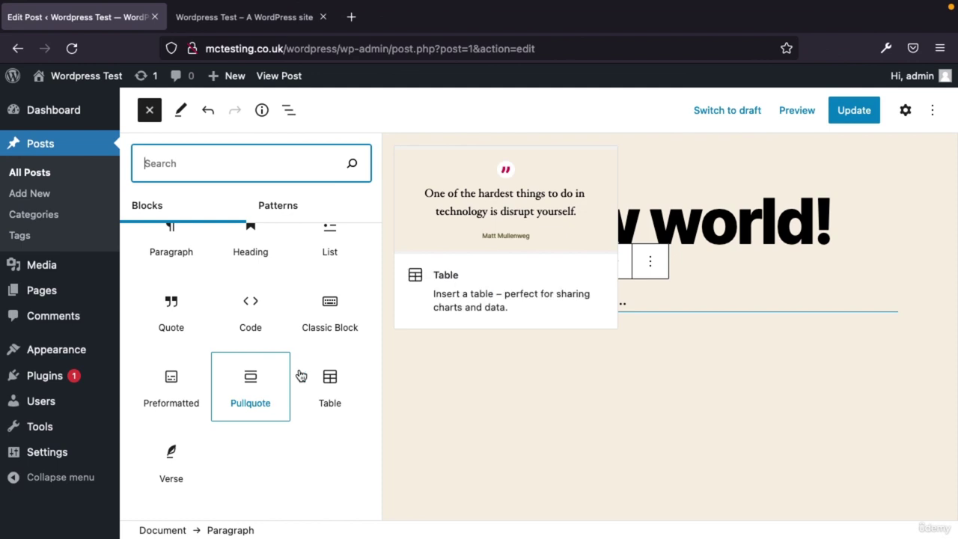
- Insert a List block with the items Templates, Plugins and Text editor
{"action": "left_click", "coordinate": [333, 262]}
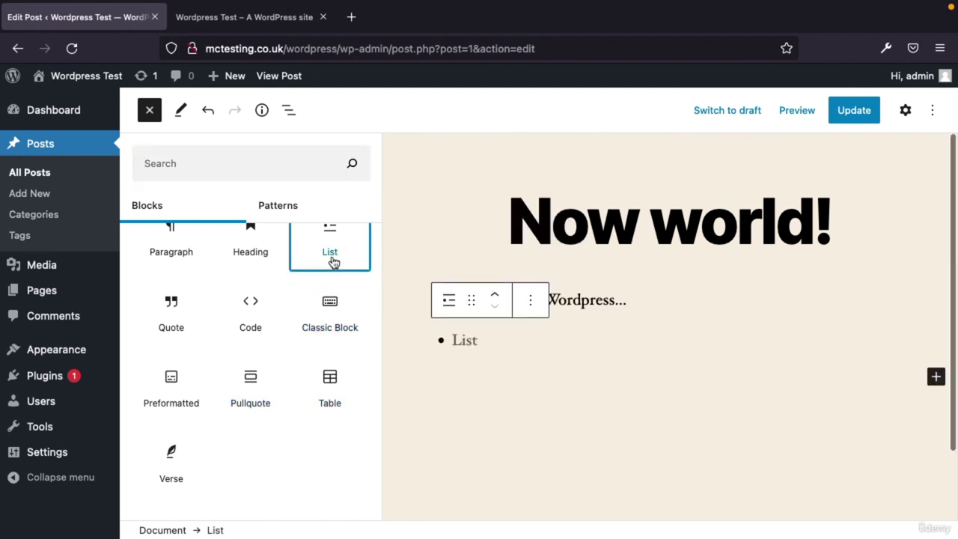
{"action": "left_click", "coordinate": [483, 337]}
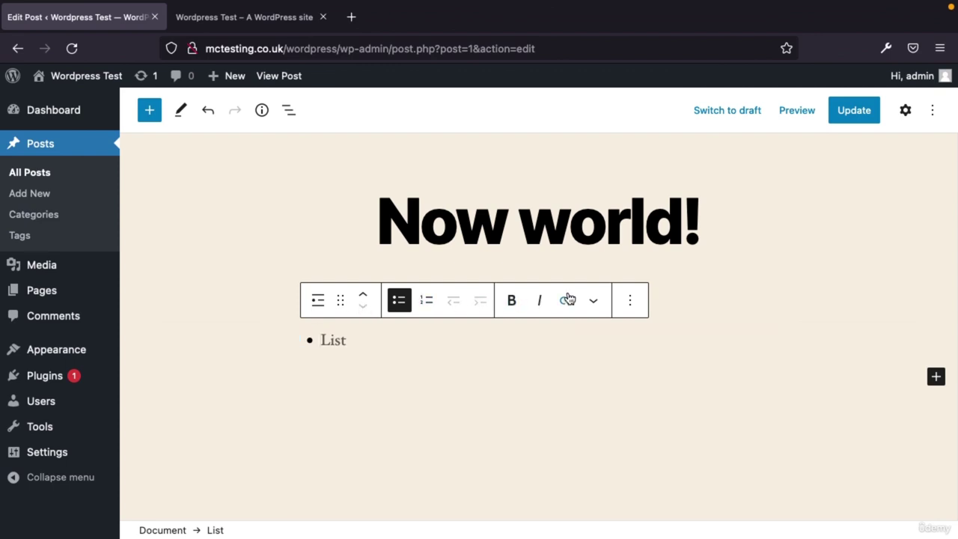
{"action": "left_click", "coordinate": [907, 110]}
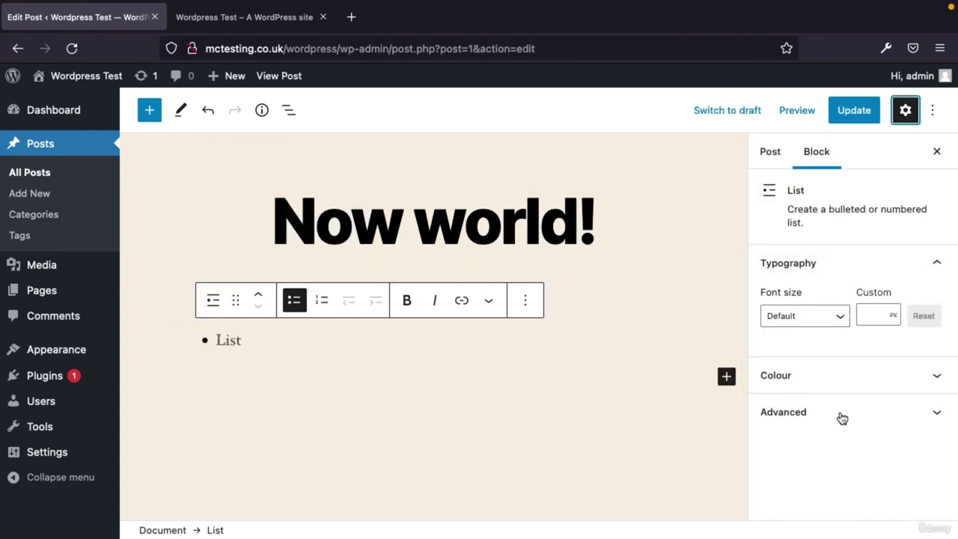
{"action": "left_click", "coordinate": [264, 340]}
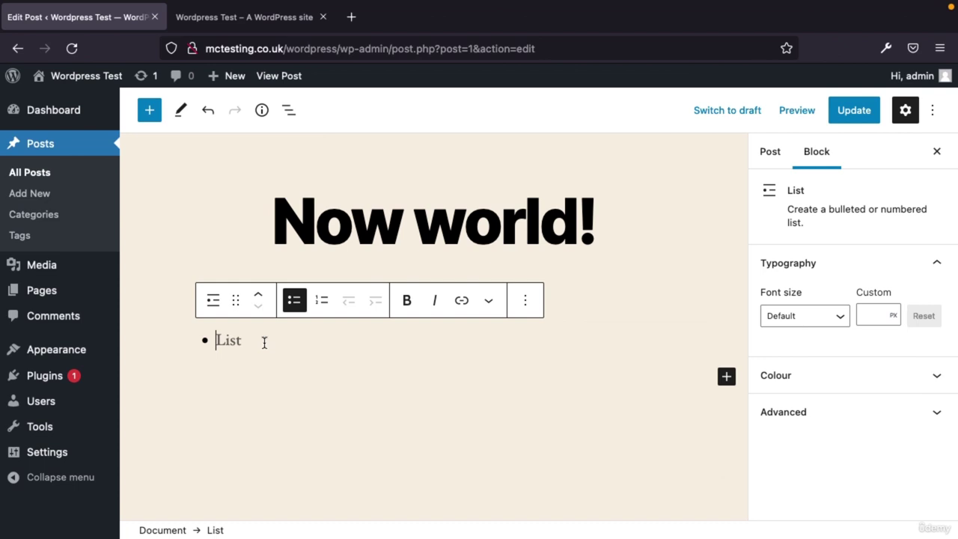
{"action": "type", "text": "Templates"}
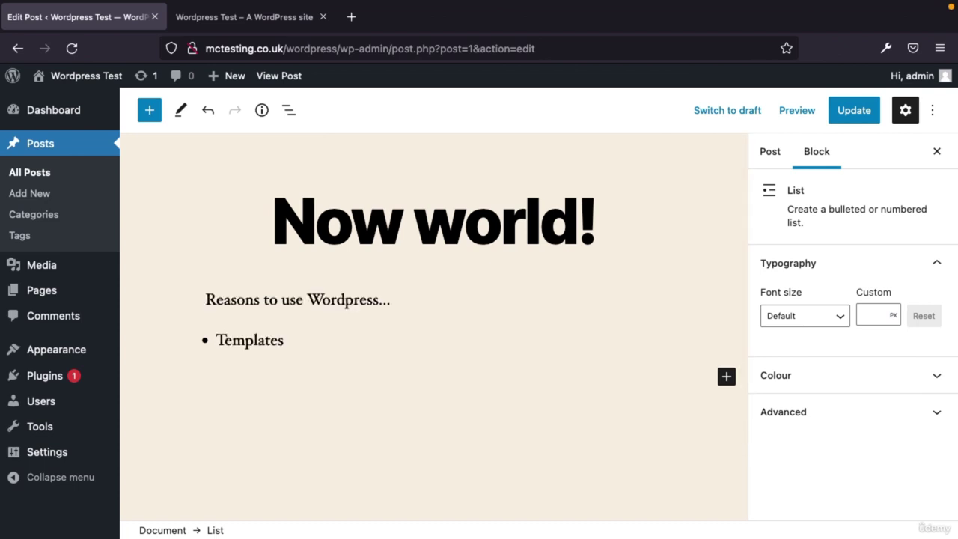
{"action": "key", "text": "Return"}
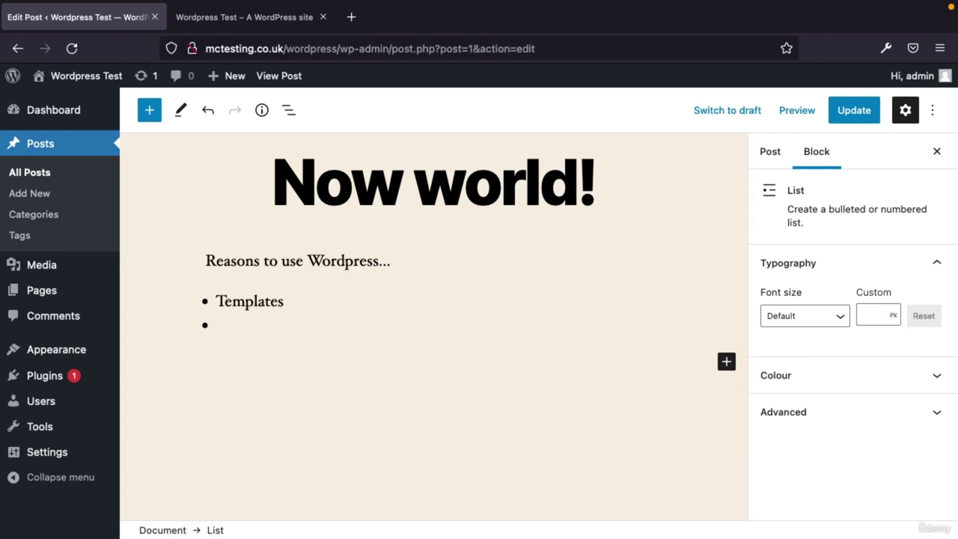
{"action": "type", "text": "Plugins"}
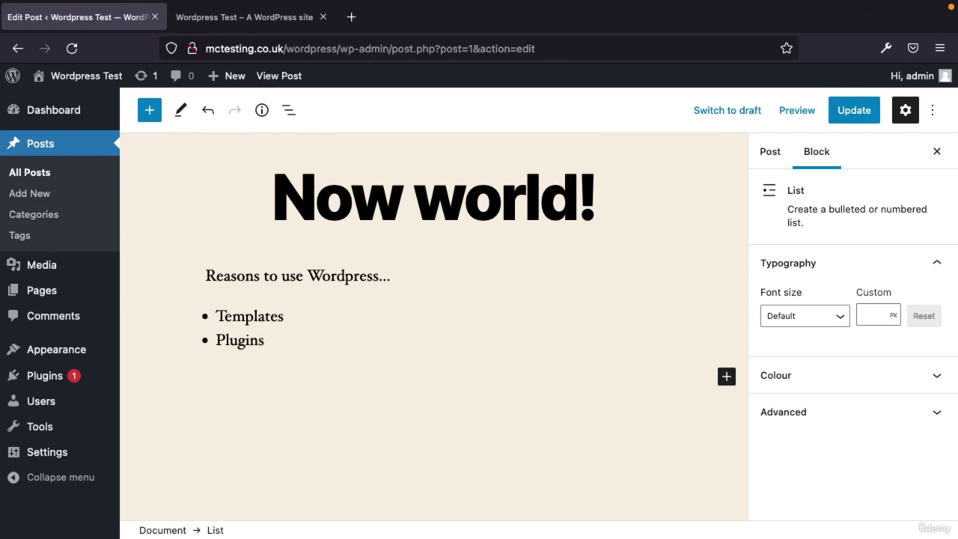
{"action": "key", "text": "Return"}
{"action": "type", "text": "Text ei"}
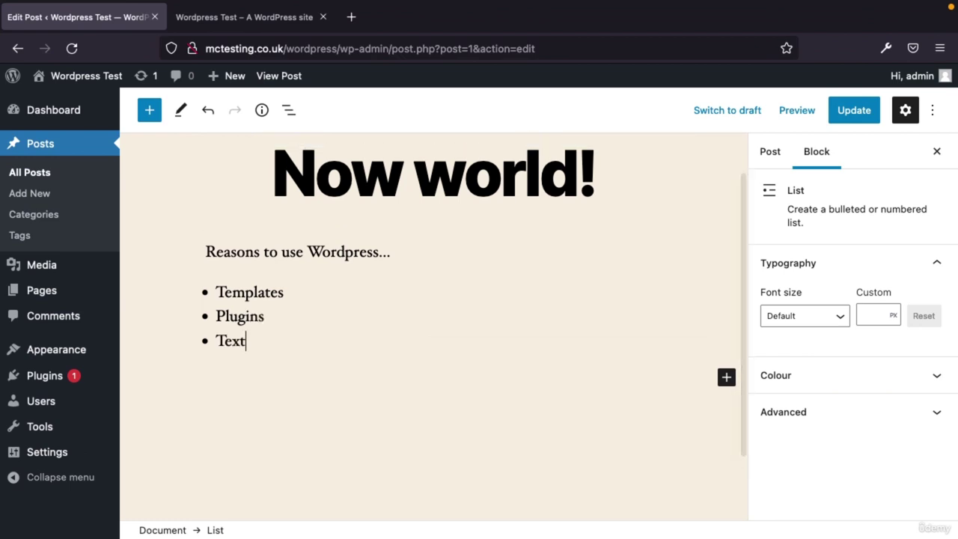
{"action": "key", "text": "BackSpace"}
{"action": "type", "text": "ditor"}
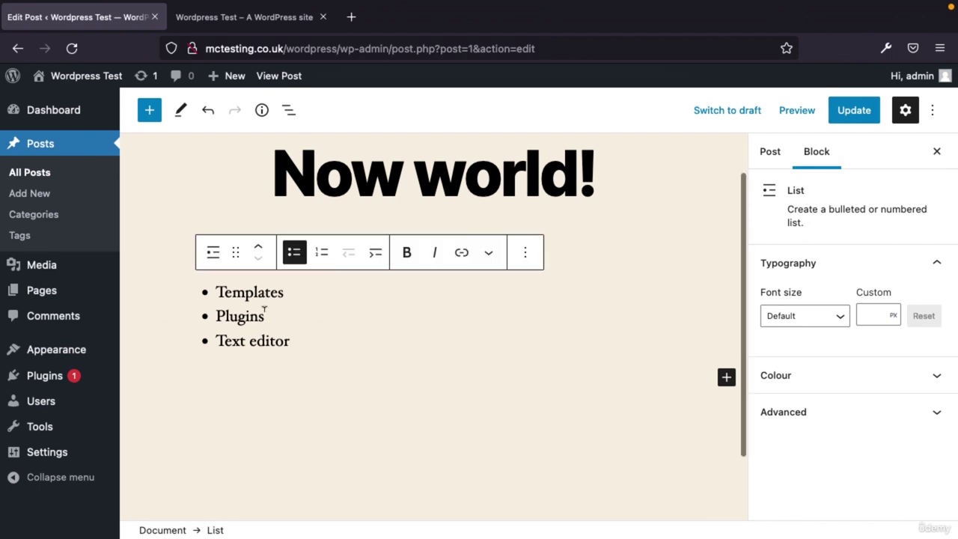
- Try numbered and indented list styles, revert to bullets, and add an empty paragraph below
{"action": "left_click", "coordinate": [322, 256]}
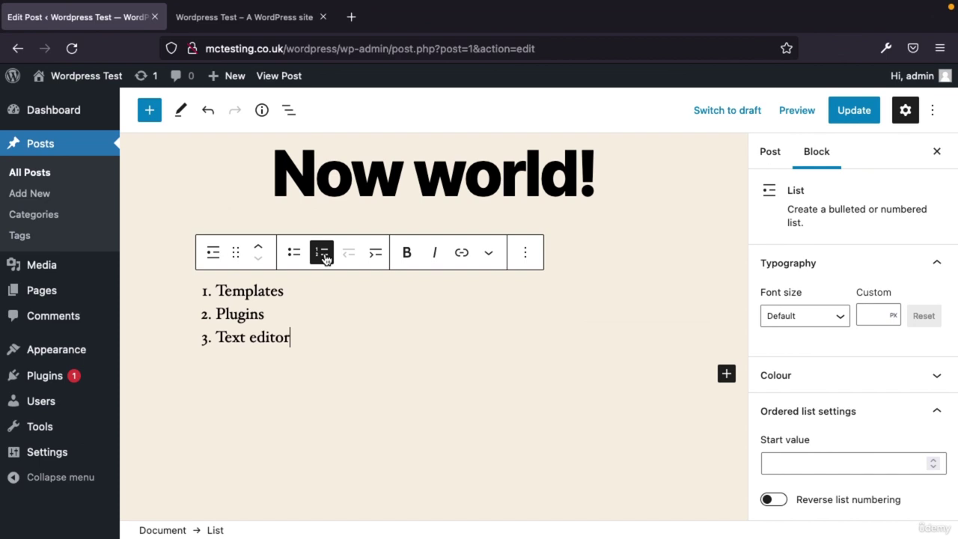
{"action": "left_click", "coordinate": [379, 254]}
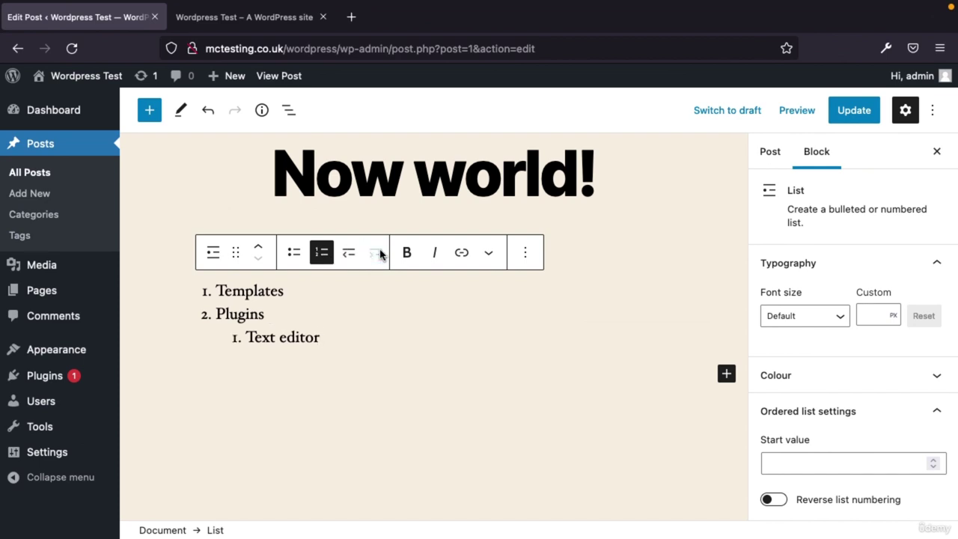
{"action": "left_click", "coordinate": [349, 254]}
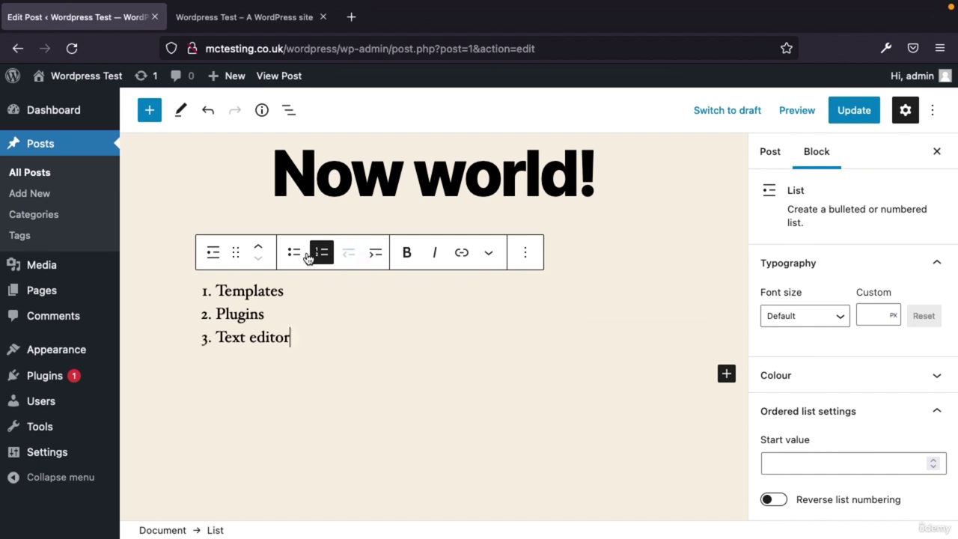
{"action": "left_click", "coordinate": [296, 255]}
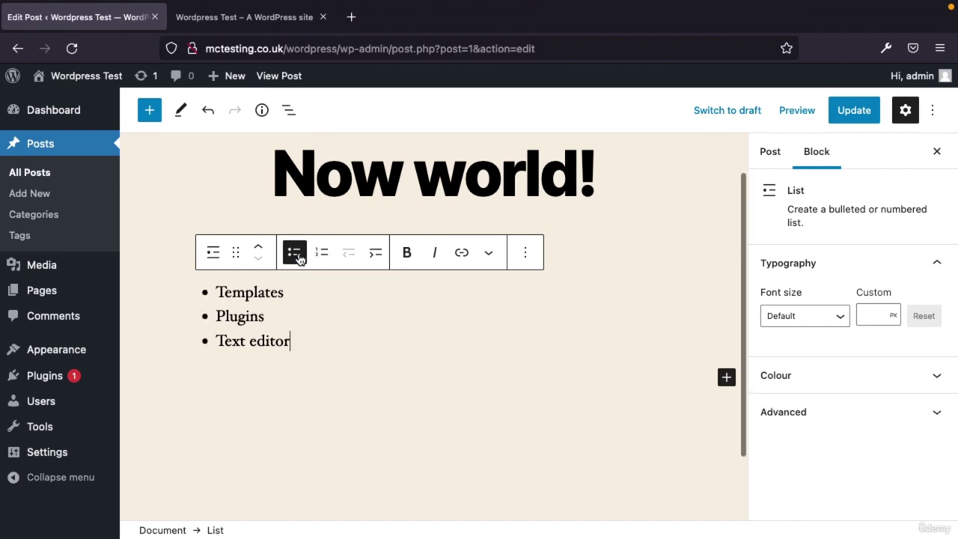
{"action": "left_click", "coordinate": [324, 403]}
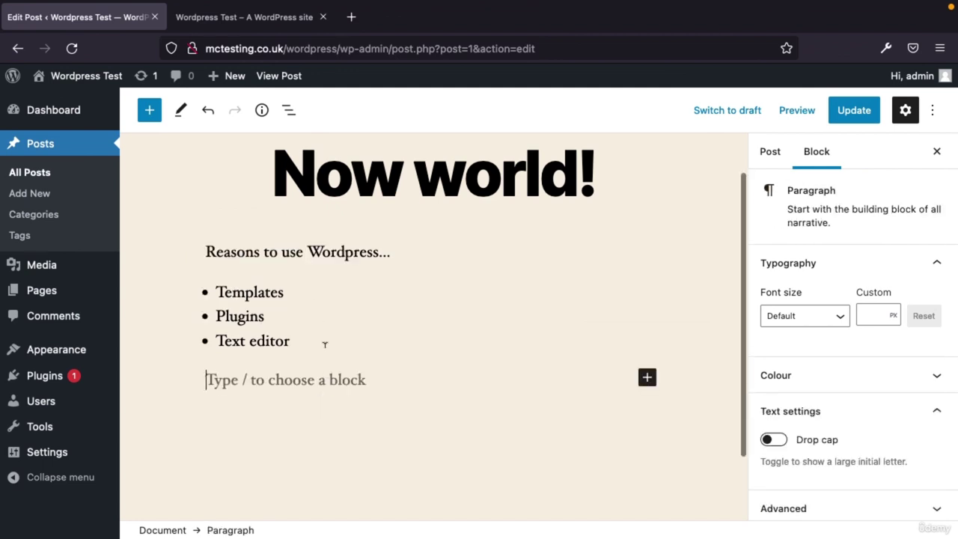
{"action": "mouse_move", "coordinate": [308, 271]}
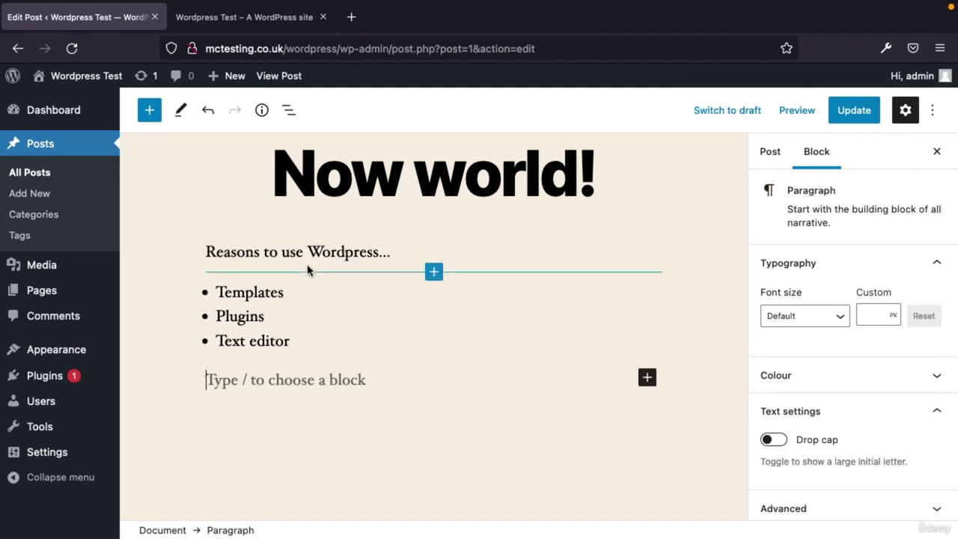
- Insert a Pullquote block below the bulleted list from the block library
{"action": "left_click", "coordinate": [156, 117]}
{"action": "mouse_move", "coordinate": [231, 274]}
{"action": "scroll", "coordinate": [227, 277], "scroll_direction": "down", "scroll_amount": 1}
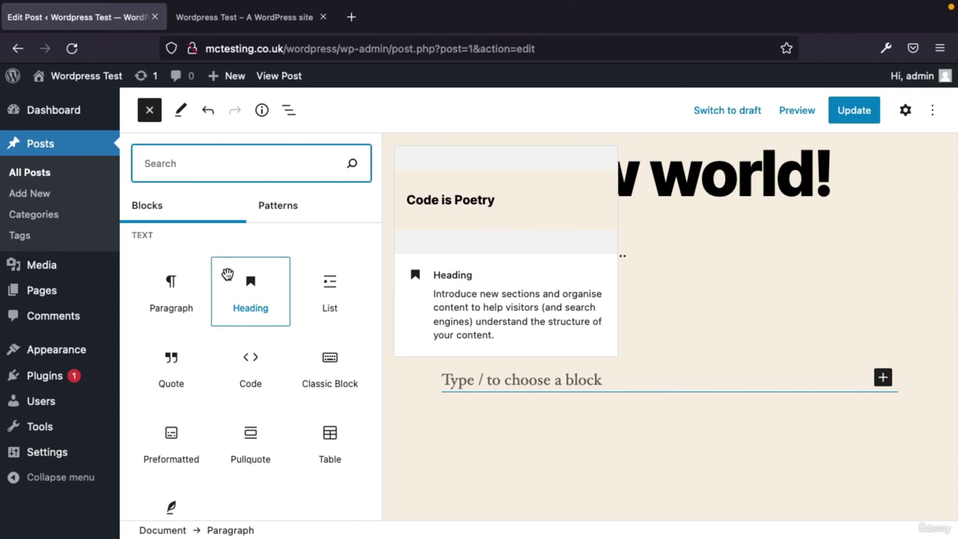
{"action": "mouse_move", "coordinate": [251, 362]}
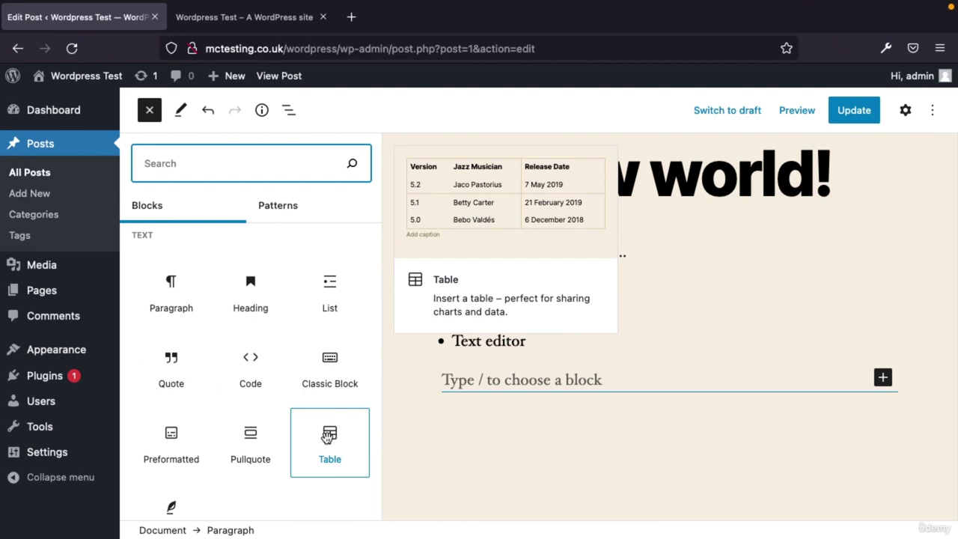
{"action": "left_click", "coordinate": [263, 445]}
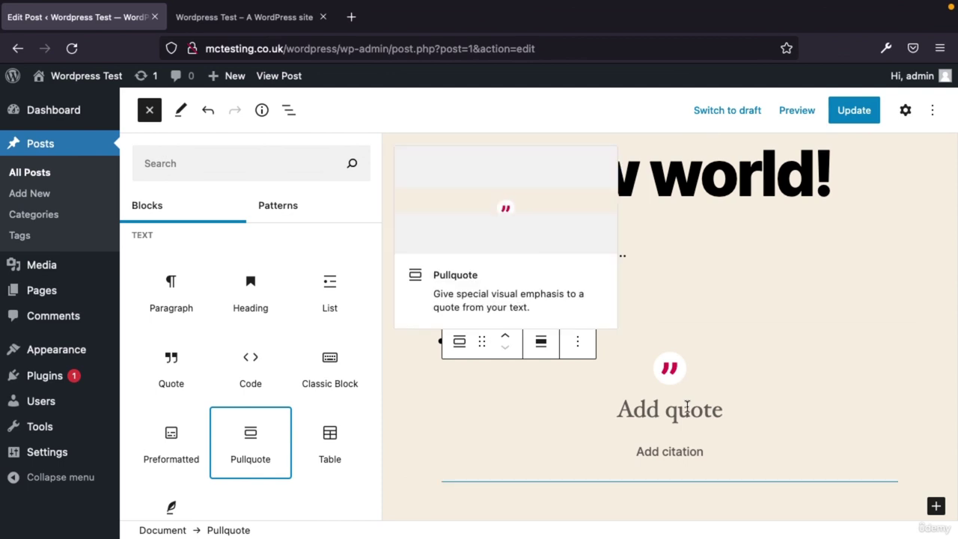
- Write 'I love Wordpress' in the pullquote and add the author's name as citation
{"action": "left_click", "coordinate": [688, 406]}
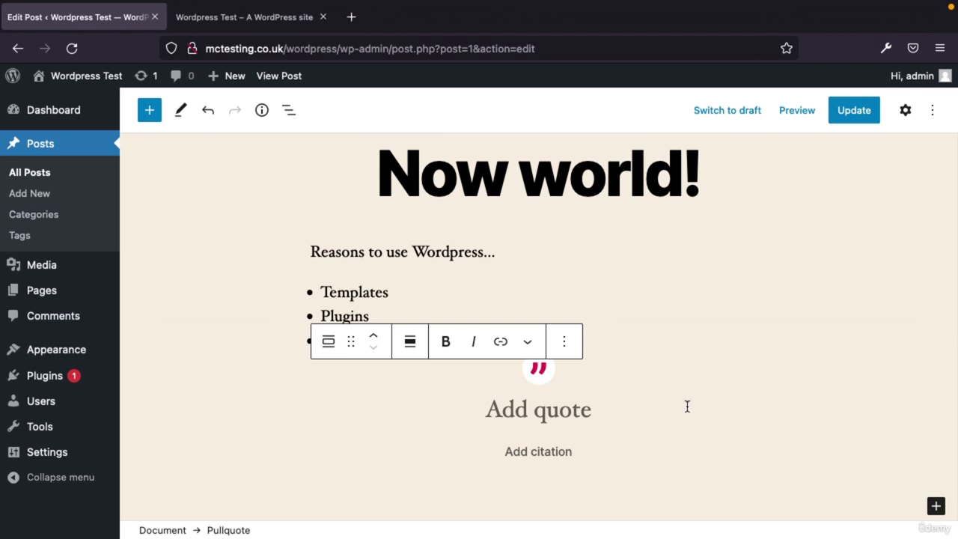
{"action": "type", "text": "Ilo"}
{"action": "key", "text": "BackSpace"}
{"action": "key", "text": "BackSpace"}
{"action": "type", "text": "l"}
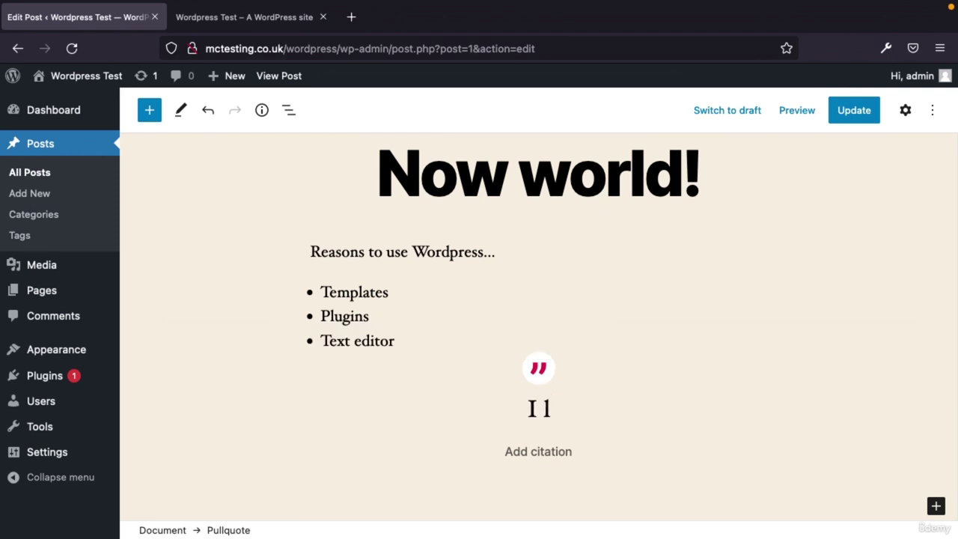
{"action": "type", "text": "ove Worpdress"}
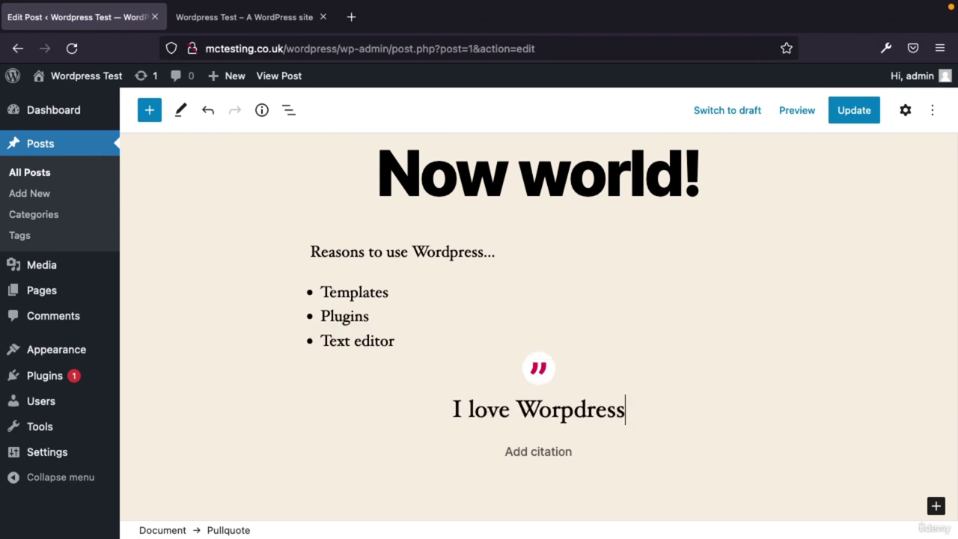
{"action": "left_click", "coordinate": [571, 410]}
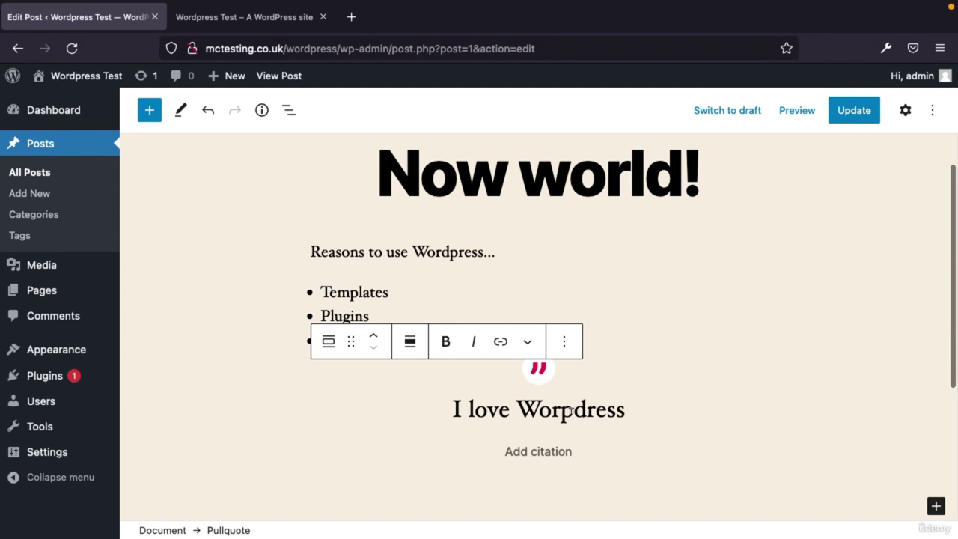
{"action": "key", "text": "BackSpace"}
{"action": "type", "text": "p"}
{"action": "left_click", "coordinate": [547, 452]}
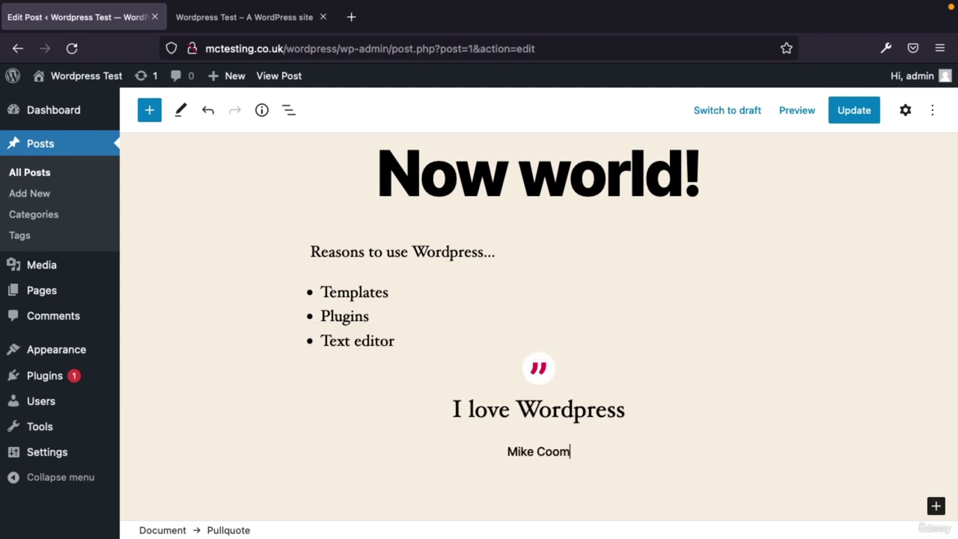
- Give the pullquote a black background and red text in its block settings
{"action": "left_click", "coordinate": [743, 391]}
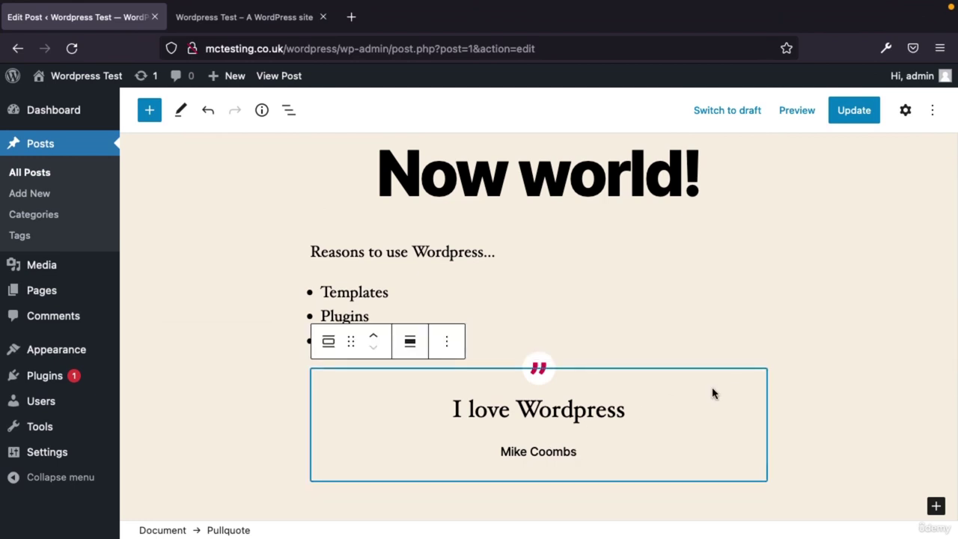
{"action": "left_click", "coordinate": [906, 110]}
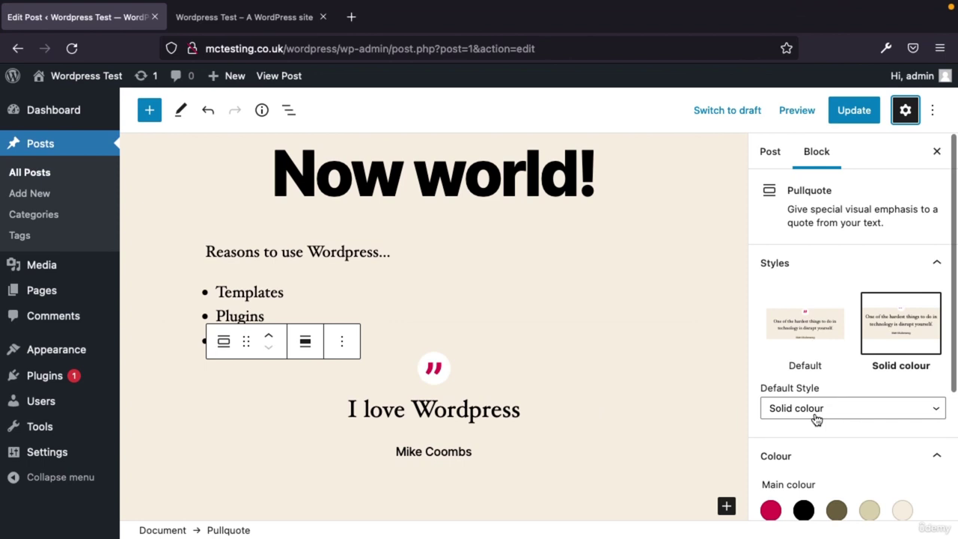
{"action": "scroll", "coordinate": [815, 420], "scroll_direction": "down", "scroll_amount": 3}
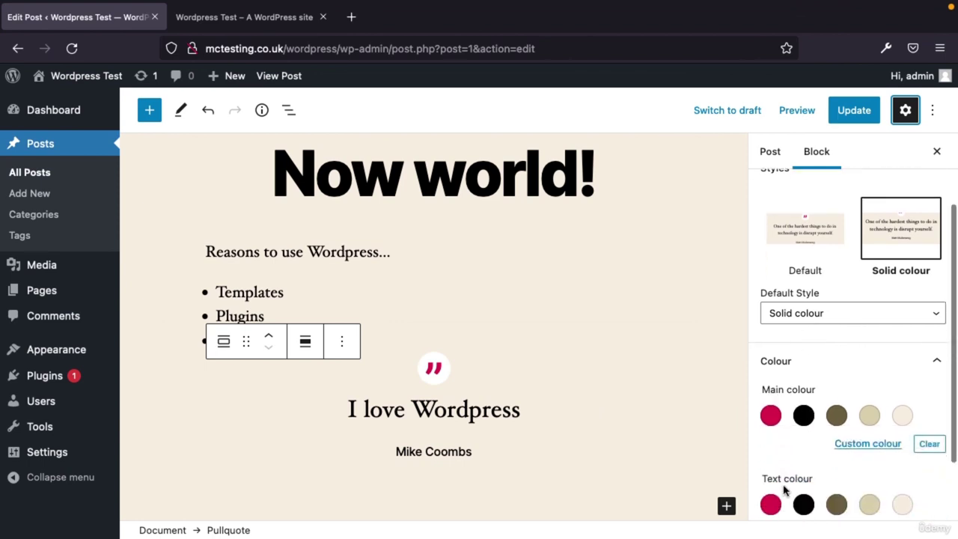
{"action": "left_click", "coordinate": [803, 415]}
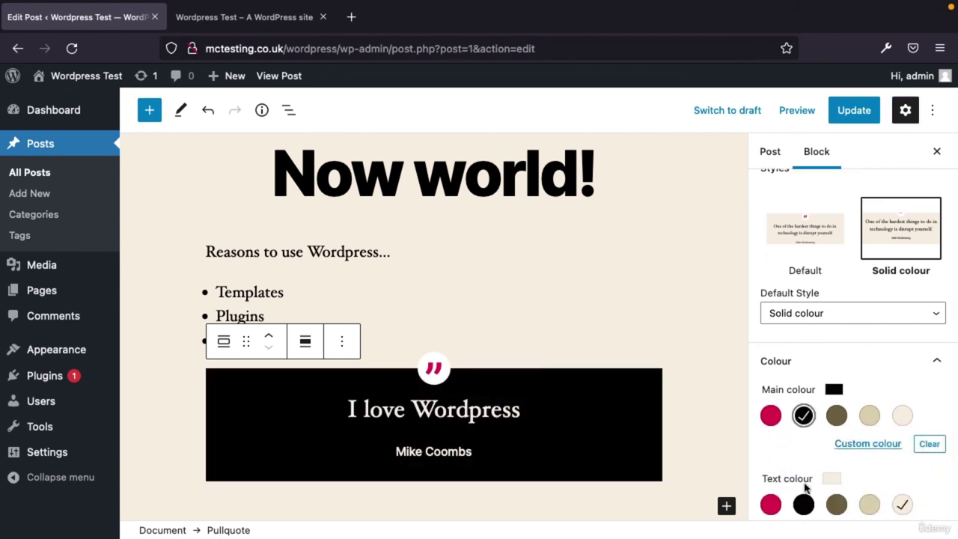
{"action": "left_click", "coordinate": [772, 506]}
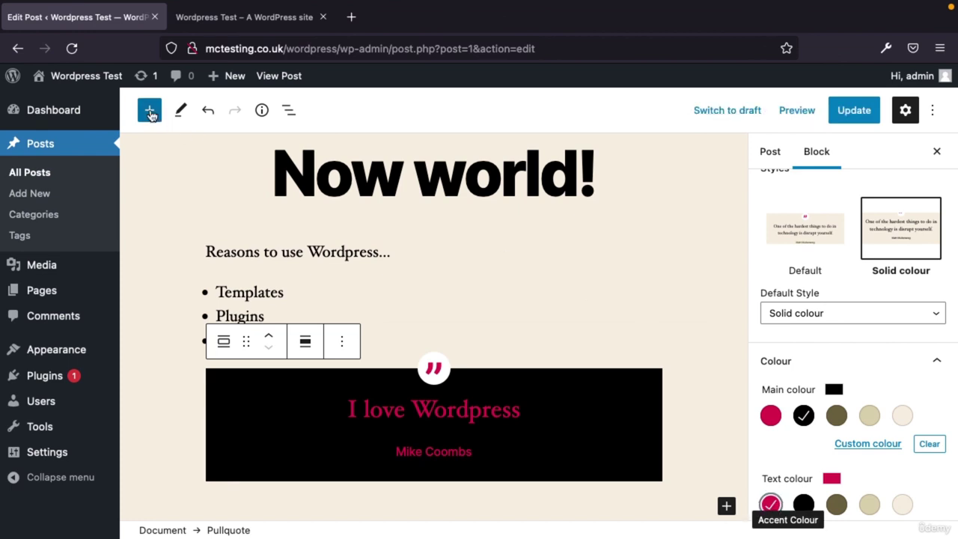
- Insert a Media and Text block using the WordPress logo from the Media Library
{"action": "left_click", "coordinate": [149, 111]}
{"action": "scroll", "coordinate": [255, 378], "scroll_direction": "down", "scroll_amount": 5}
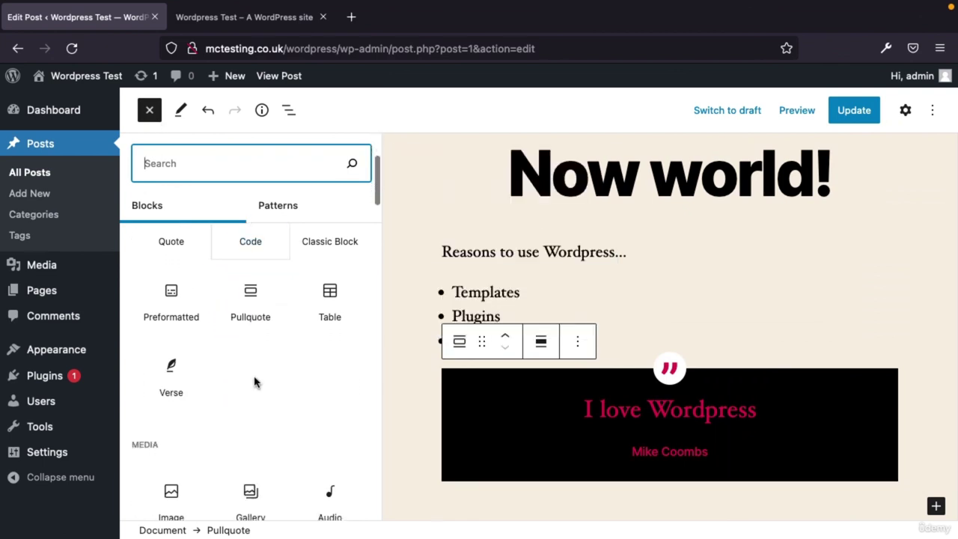
{"action": "scroll", "coordinate": [255, 381], "scroll_direction": "down", "scroll_amount": 1}
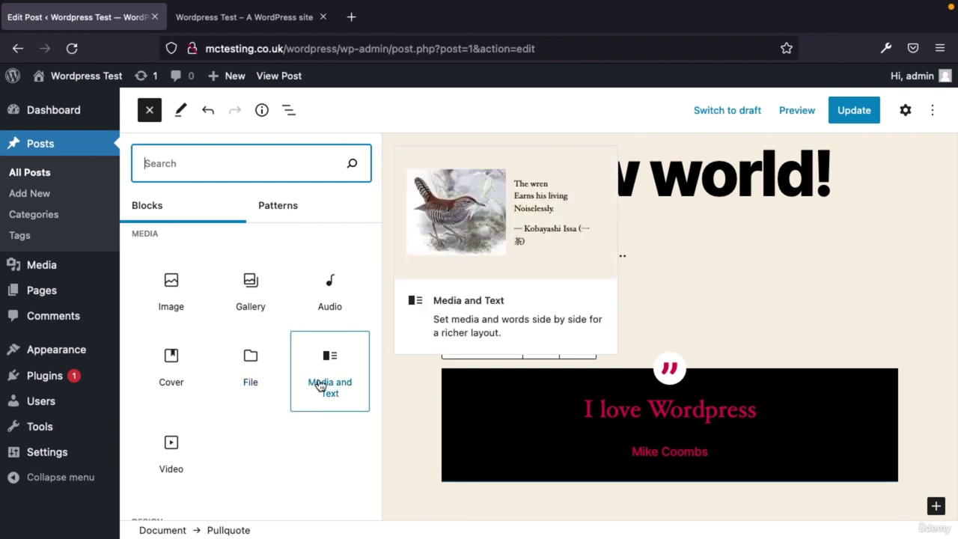
{"action": "left_click", "coordinate": [319, 385]}
{"action": "scroll", "coordinate": [700, 468], "scroll_direction": "down", "scroll_amount": 3}
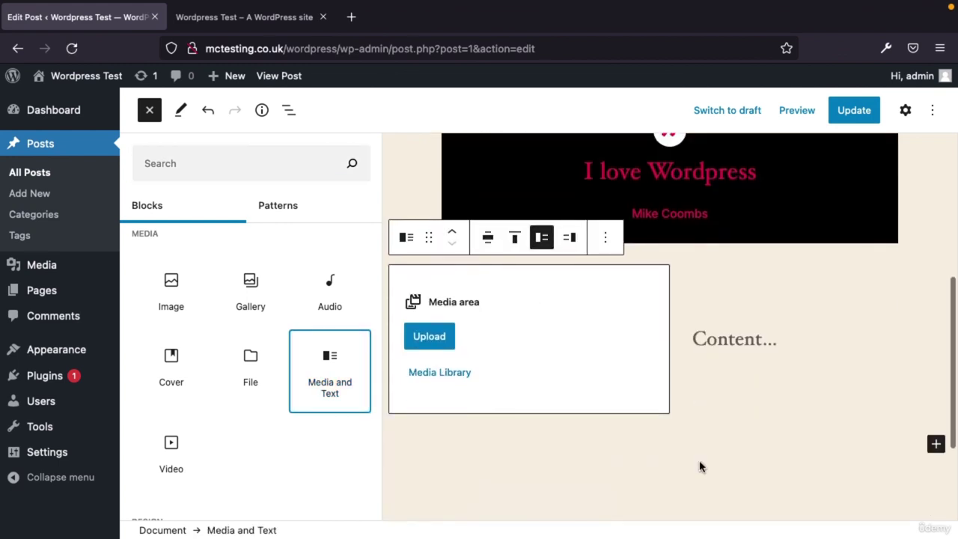
{"action": "left_click", "coordinate": [456, 375]}
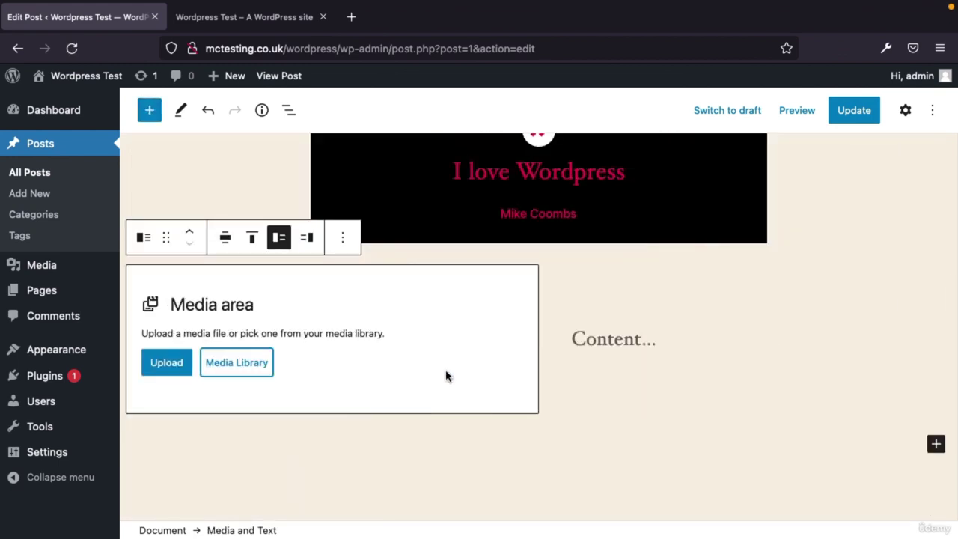
{"action": "left_click", "coordinate": [248, 364]}
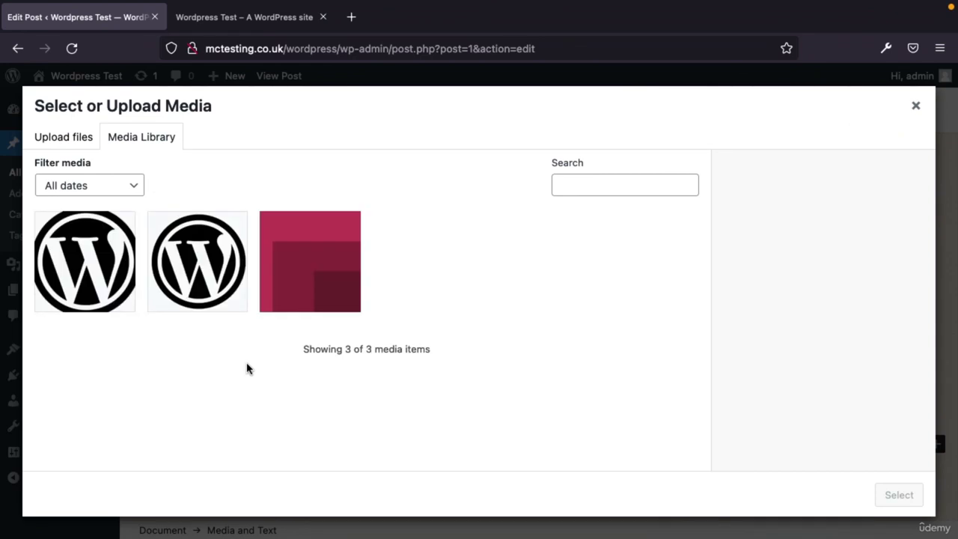
{"action": "left_click", "coordinate": [211, 288]}
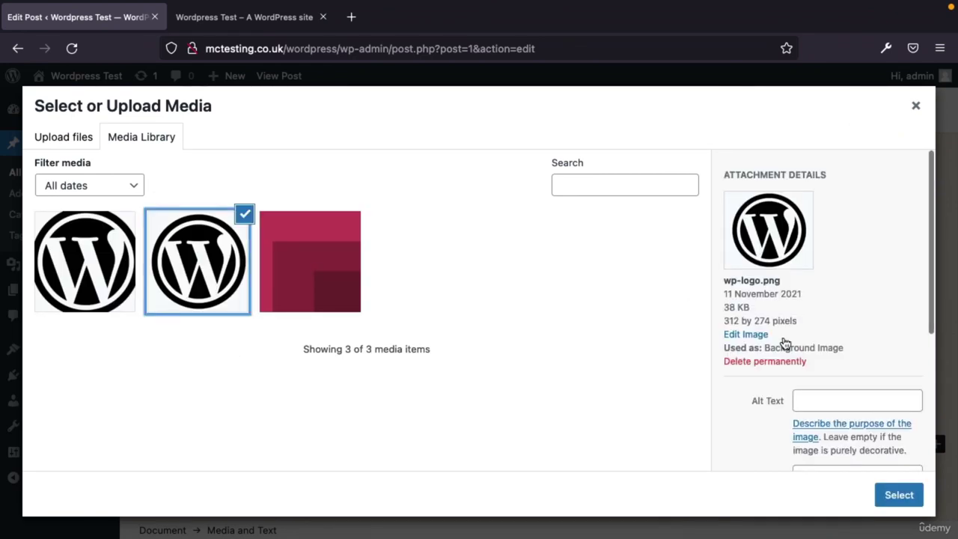
{"action": "left_click", "coordinate": [898, 496]}
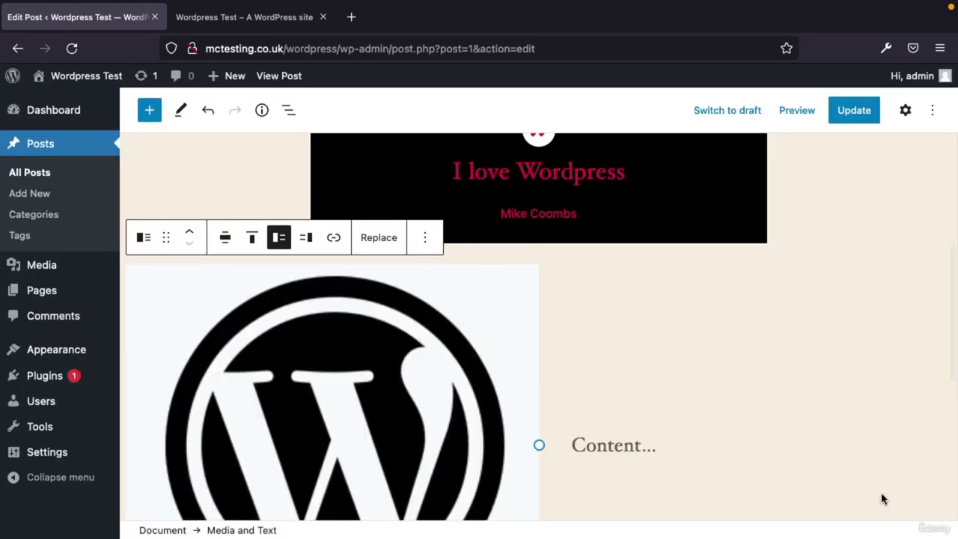
- Type 'This is the Wordpress logo' in the block's text area
{"action": "left_click", "coordinate": [642, 447]}
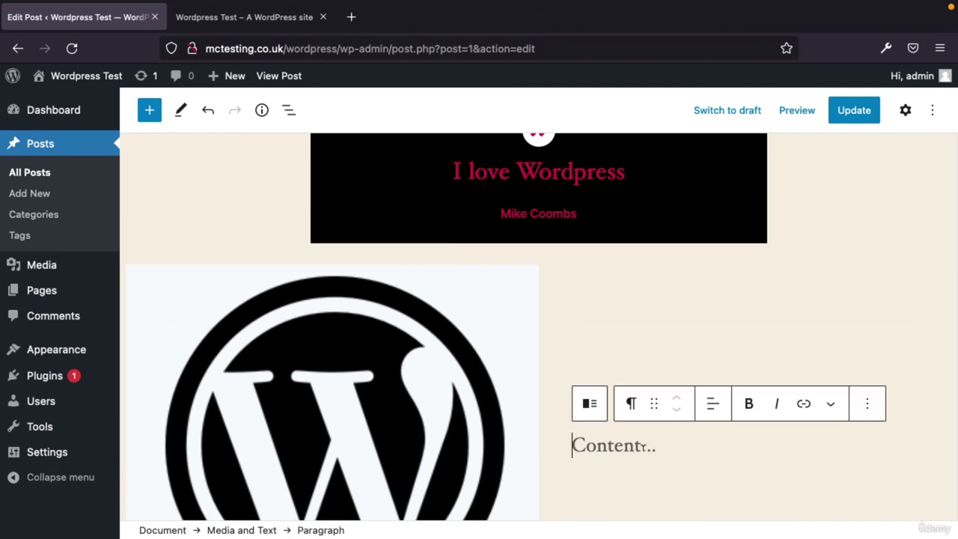
{"action": "type", "text": "This it he"}
{"action": "key", "text": "BackSpace"}
{"action": "key", "text": "BackSpace"}
{"action": "key", "text": "BackSpace"}
{"action": "key", "text": "BackSpace"}
{"action": "type", "text": "s the Wordpress logo"}
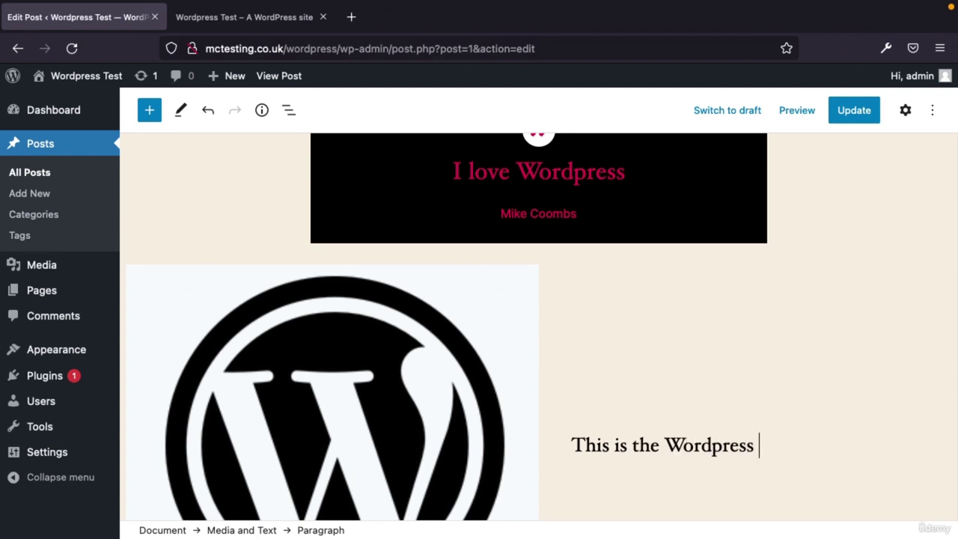
{"action": "left_click", "coordinate": [879, 290]}
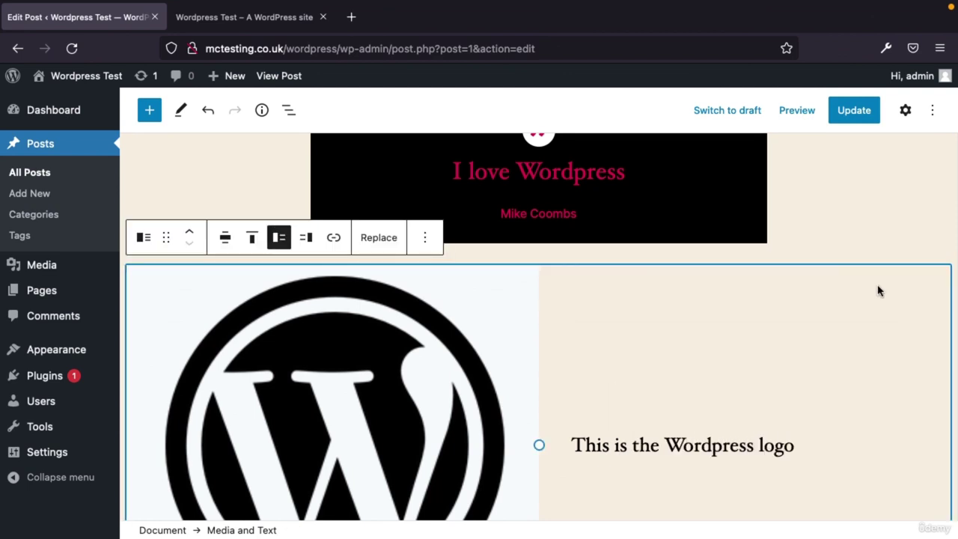
- Check the block settings and preview options, then Update the 'Now world!' post
{"action": "scroll", "coordinate": [879, 290], "scroll_direction": "down", "scroll_amount": 5}
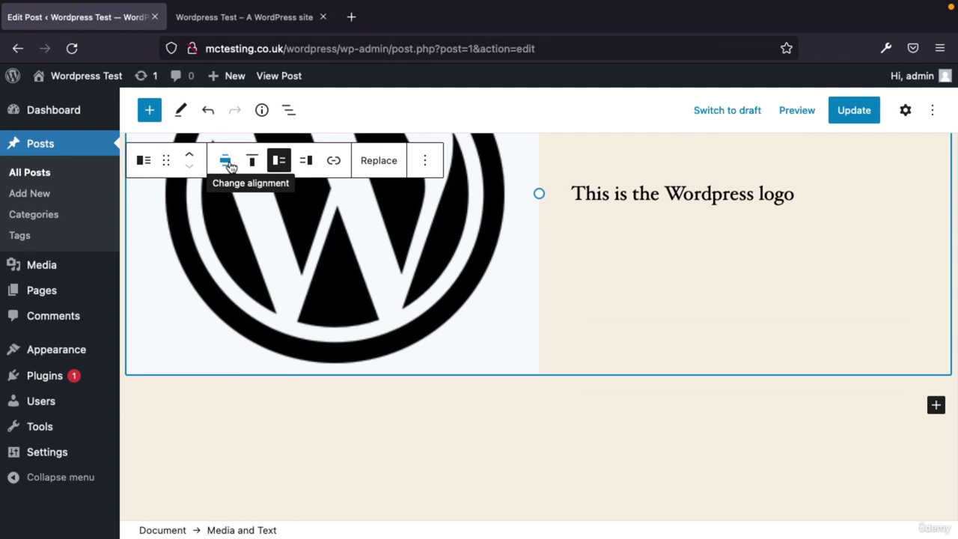
{"action": "left_click", "coordinate": [906, 111]}
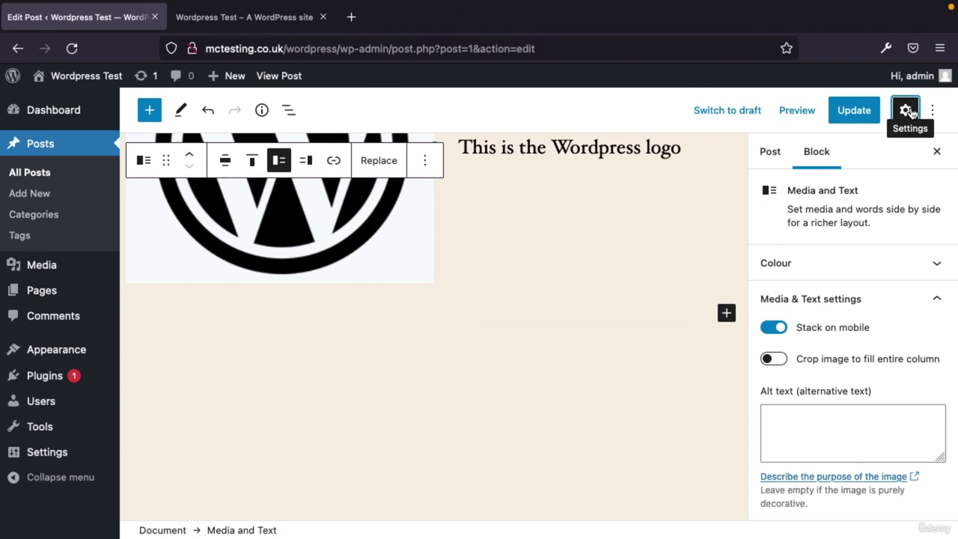
{"action": "left_click", "coordinate": [797, 112]}
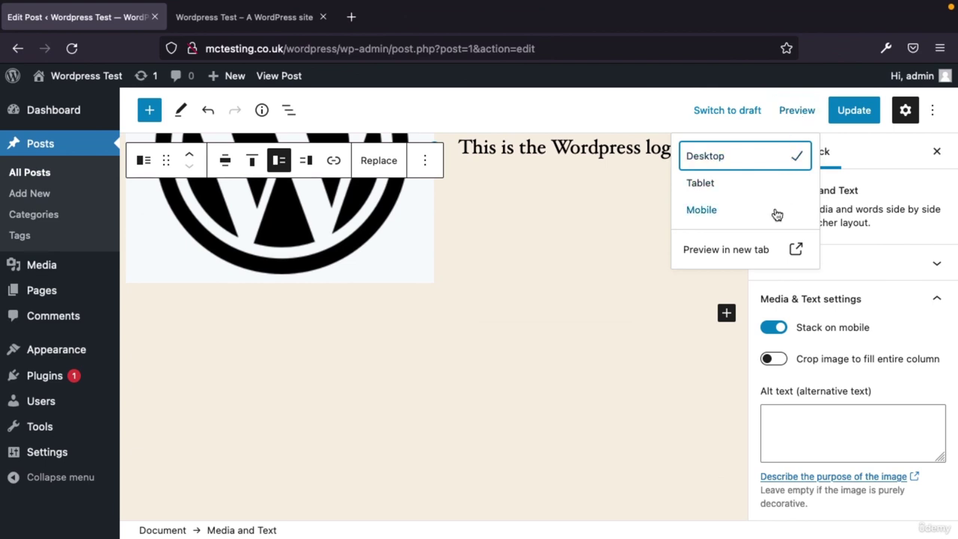
{"action": "left_click", "coordinate": [888, 131]}
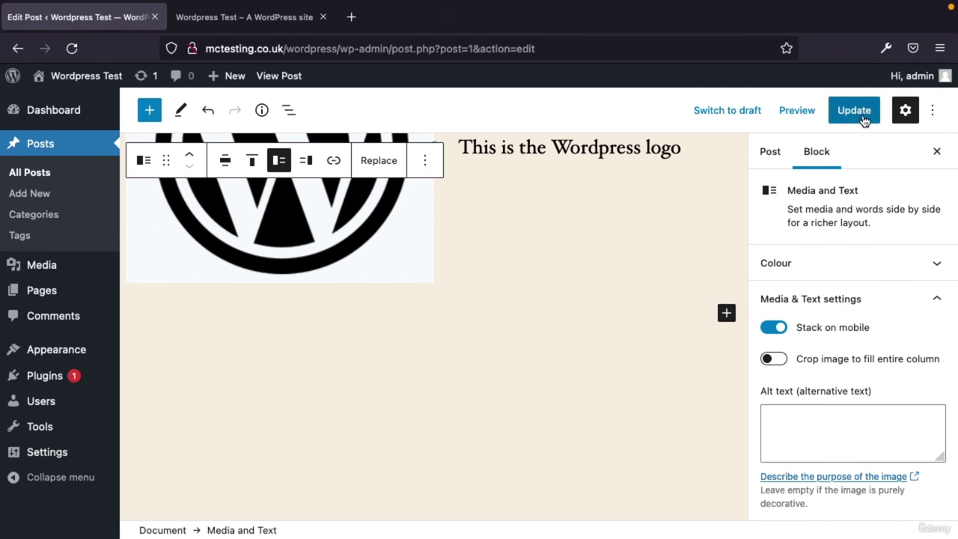
{"action": "left_click", "coordinate": [862, 116]}
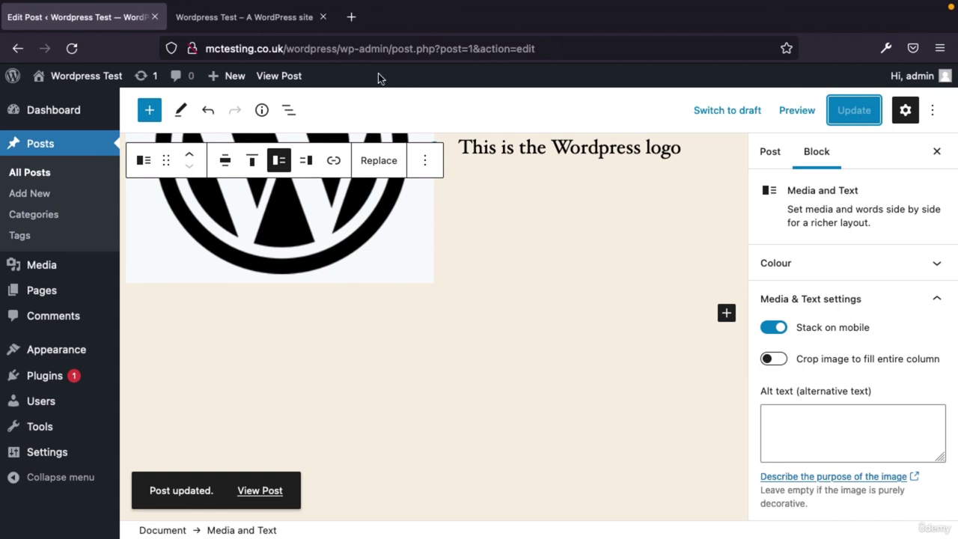
- Reload the live site to review the updated 'Now world!' post, then return to All Posts
{"action": "left_click", "coordinate": [286, 15]}
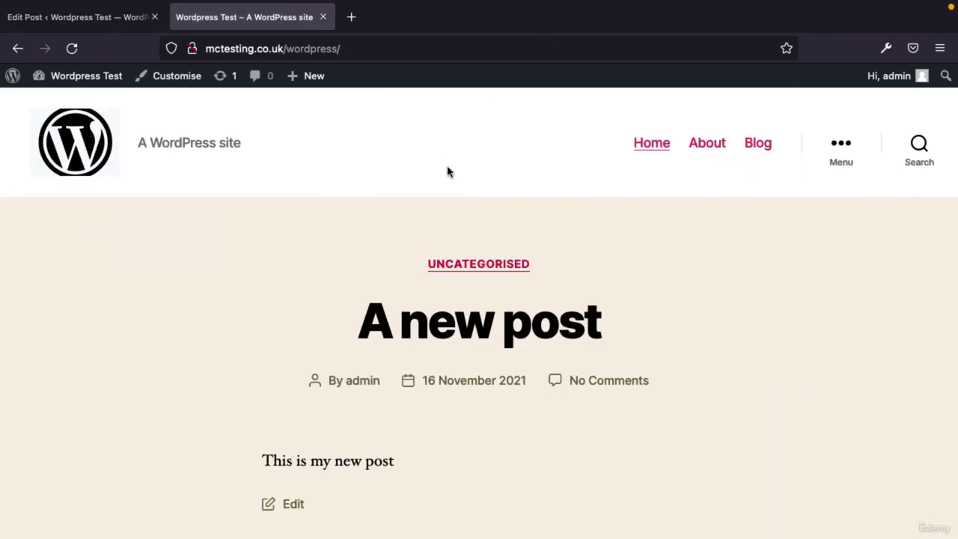
{"action": "key", "text": "super+r"}
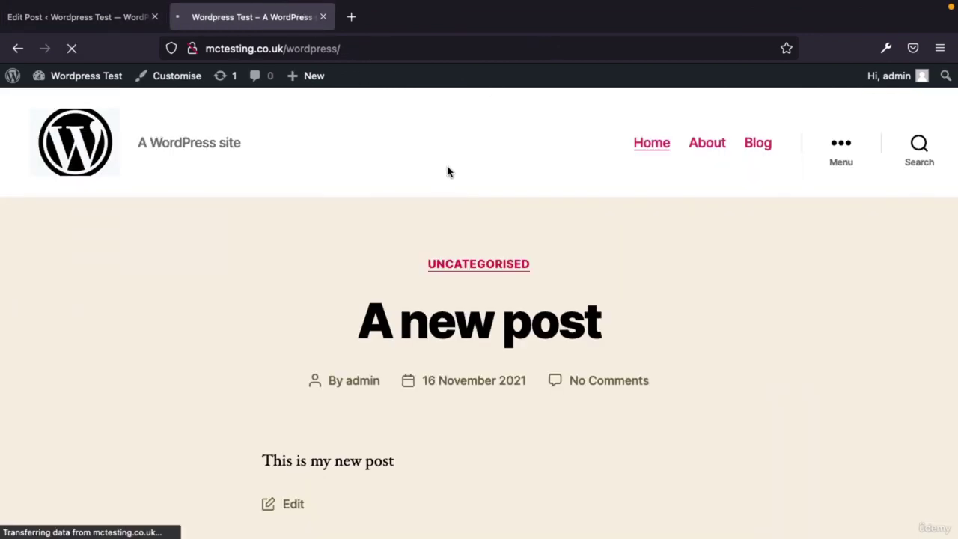
{"action": "scroll", "coordinate": [447, 172], "scroll_direction": "down", "scroll_amount": 8}
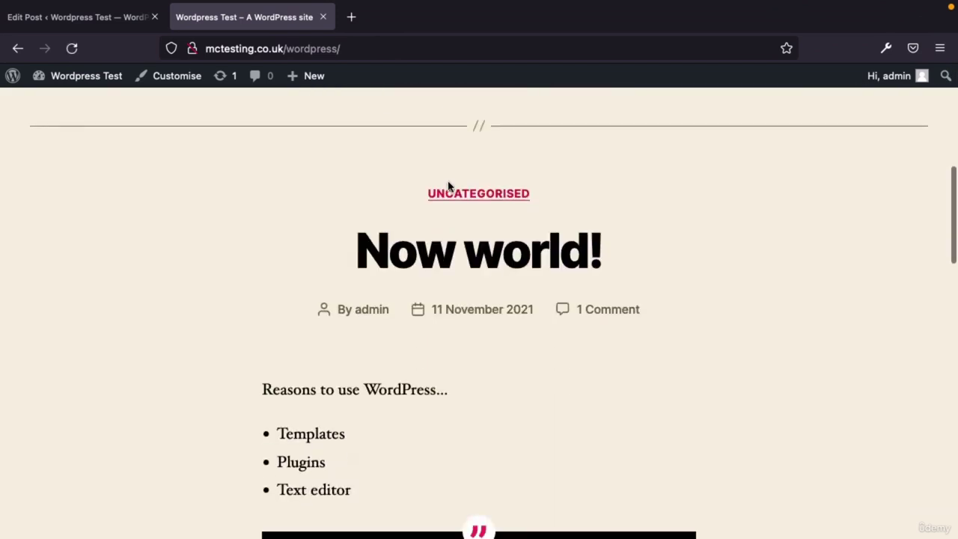
{"action": "left_click", "coordinate": [450, 248]}
{"action": "scroll", "coordinate": [450, 248], "scroll_direction": "down", "scroll_amount": 3}
{"action": "scroll", "coordinate": [450, 249], "scroll_direction": "down", "scroll_amount": 10}
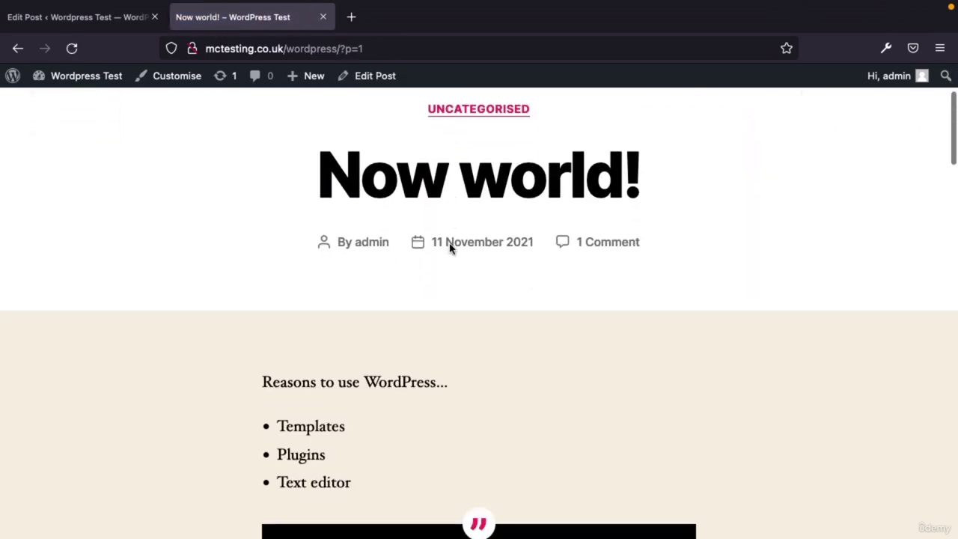
{"action": "scroll", "coordinate": [450, 249], "scroll_direction": "down", "scroll_amount": 6}
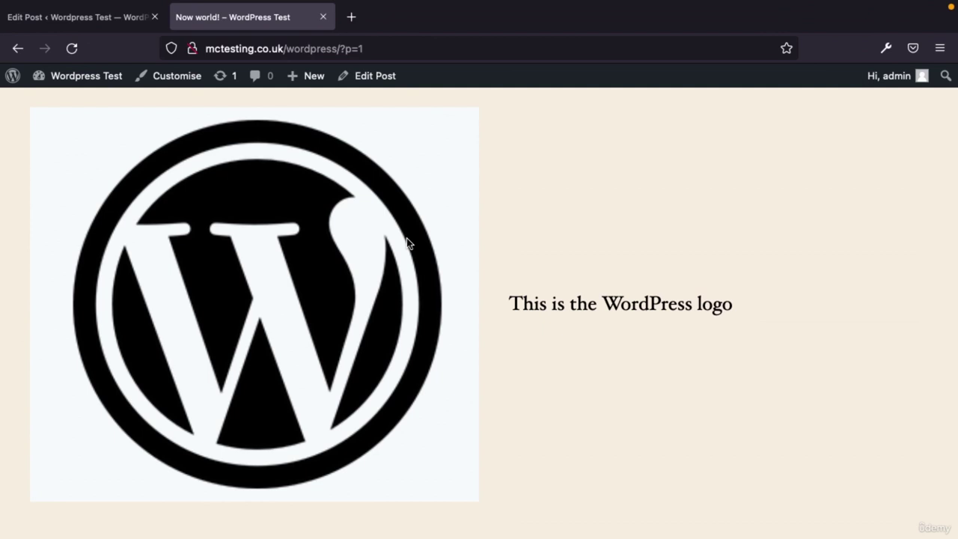
{"action": "scroll", "coordinate": [408, 243], "scroll_direction": "up", "scroll_amount": 15}
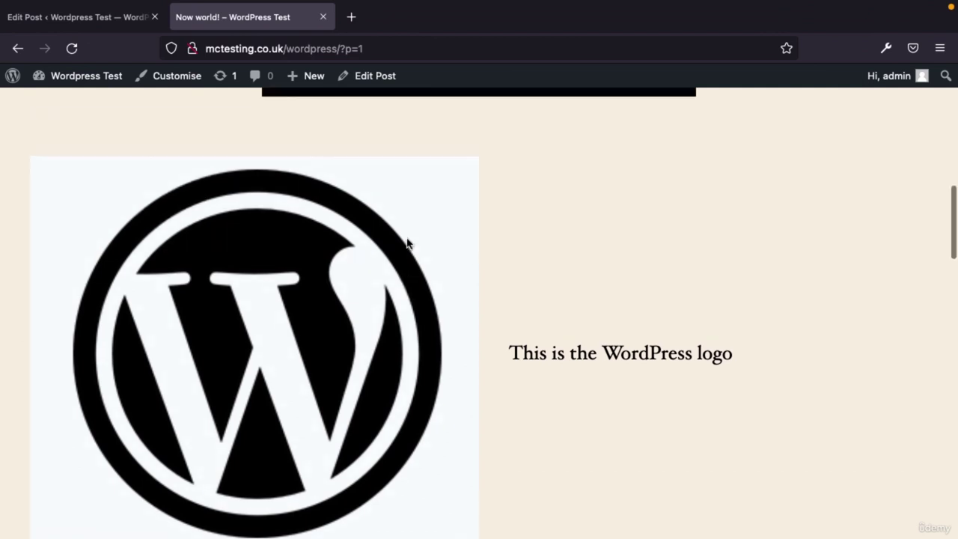
{"action": "scroll", "coordinate": [409, 244], "scroll_direction": "up", "scroll_amount": 2}
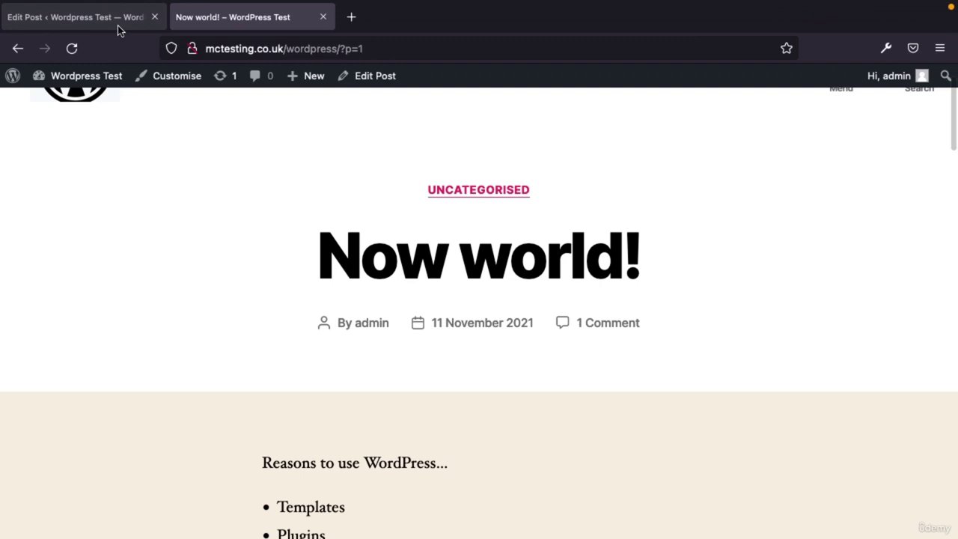
{"action": "left_click", "coordinate": [118, 26]}
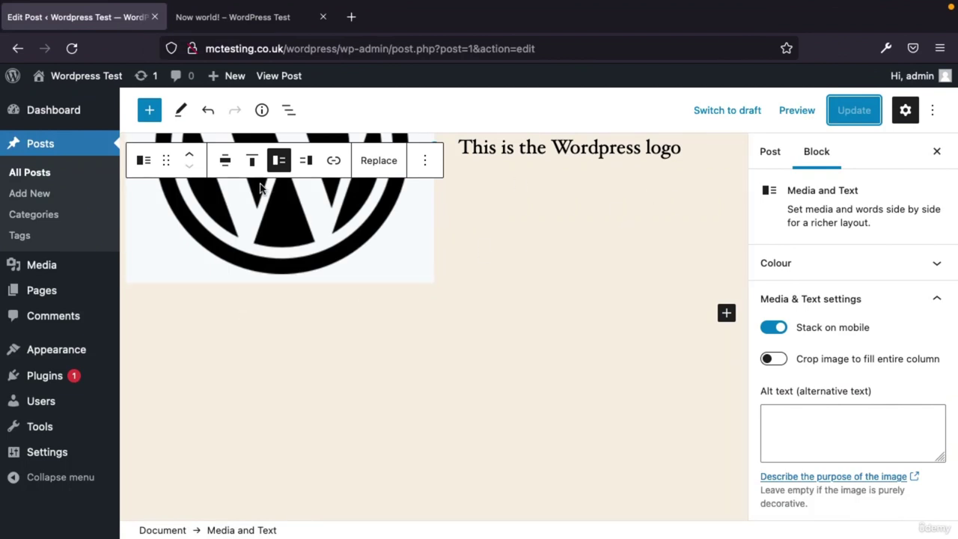
{"action": "left_click", "coordinate": [39, 179]}
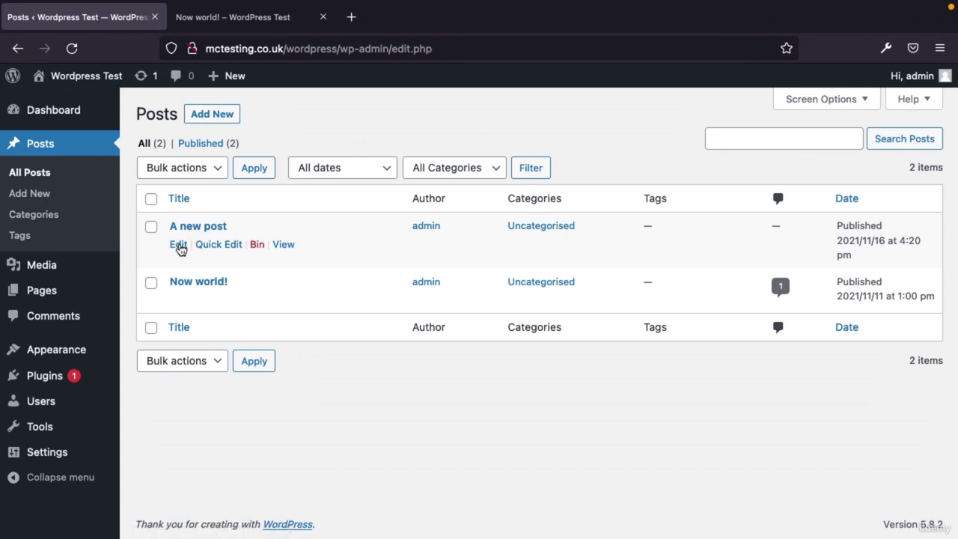
- Open 'A new post' and add a Site Logo block followed by an empty paragraph
{"action": "left_click", "coordinate": [180, 248]}
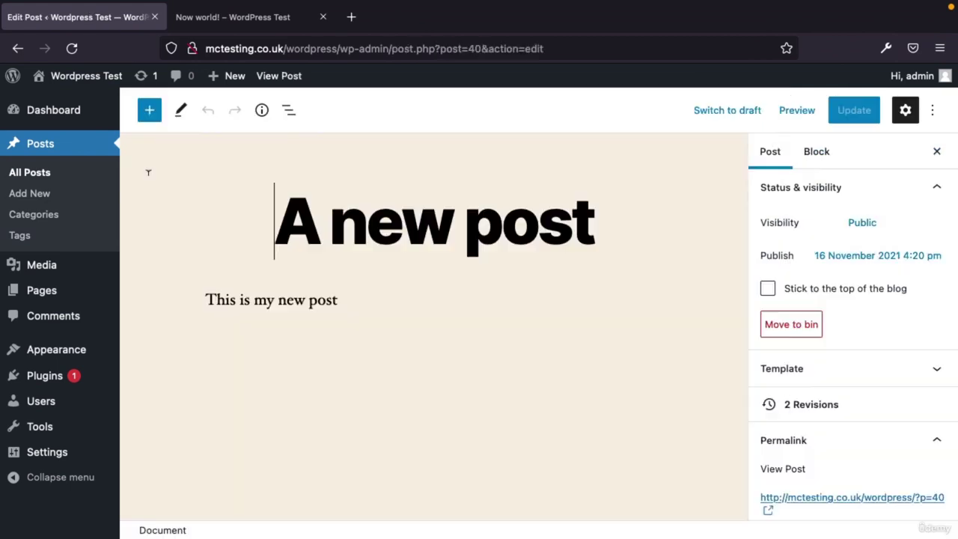
{"action": "left_click", "coordinate": [149, 110]}
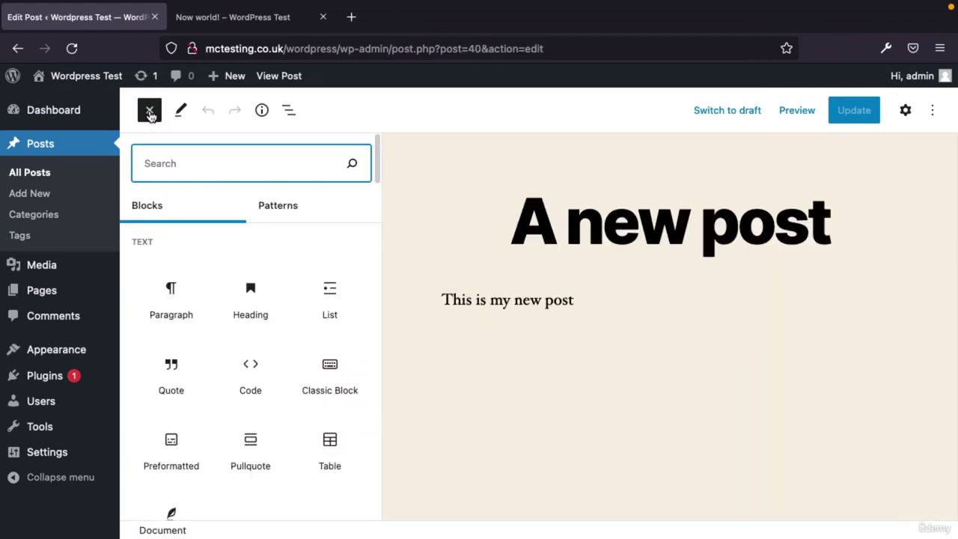
{"action": "scroll", "coordinate": [230, 365], "scroll_direction": "down", "scroll_amount": 5}
{"action": "scroll", "coordinate": [230, 364], "scroll_direction": "down", "scroll_amount": 10}
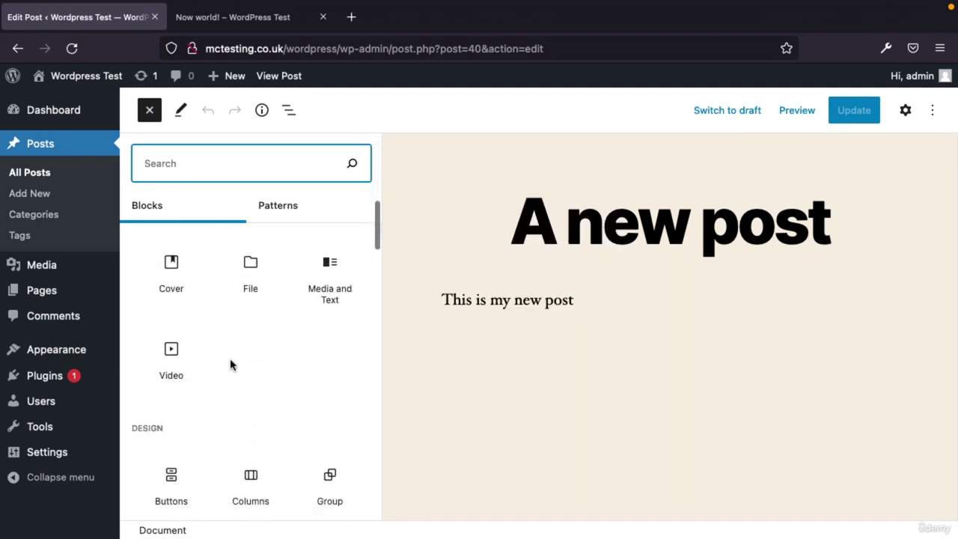
{"action": "mouse_move", "coordinate": [230, 360]}
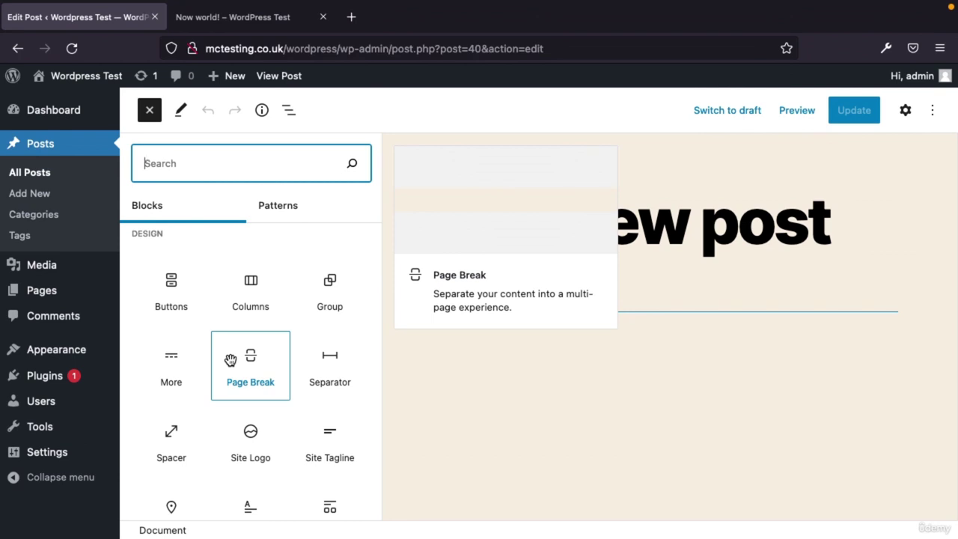
{"action": "mouse_move", "coordinate": [184, 312]}
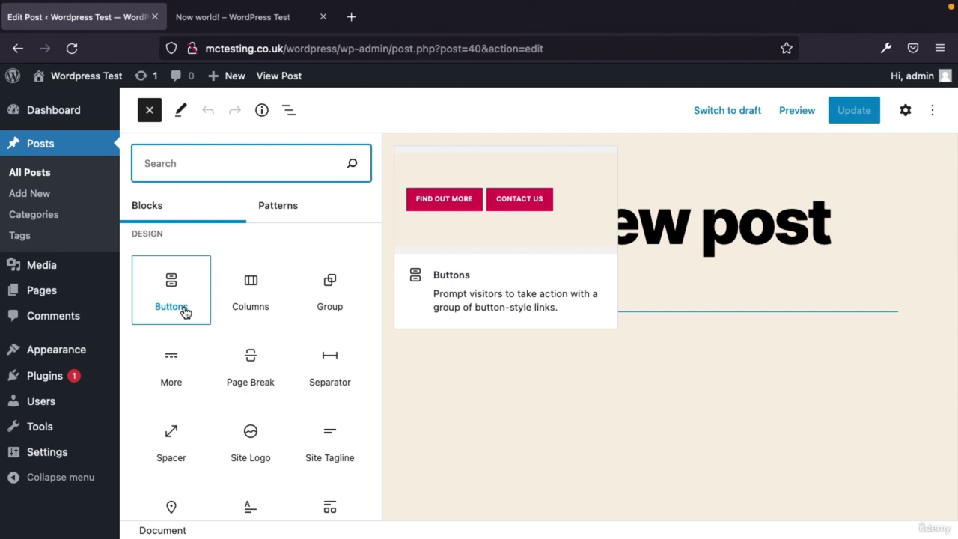
{"action": "mouse_move", "coordinate": [250, 306]}
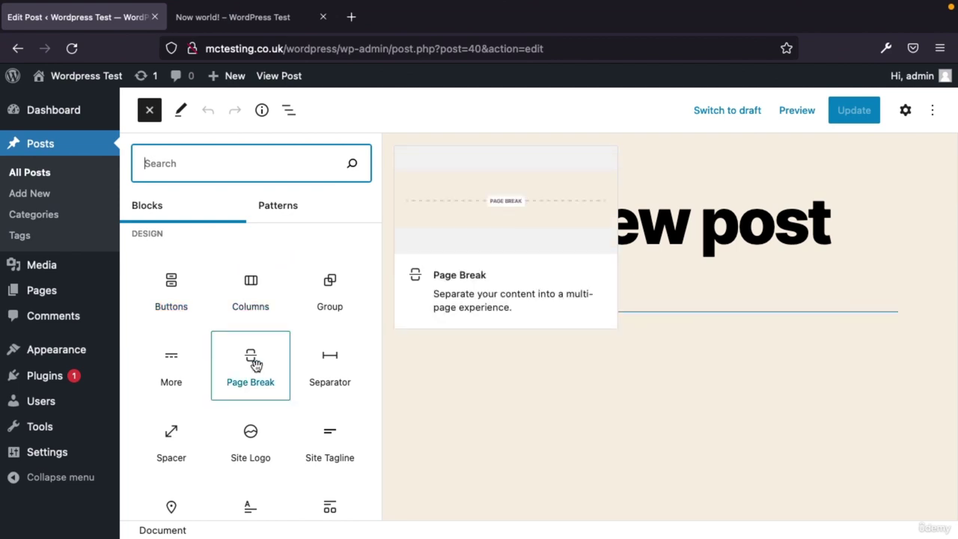
{"action": "scroll", "coordinate": [254, 363], "scroll_direction": "down", "scroll_amount": 3}
{"action": "mouse_move", "coordinate": [325, 336]}
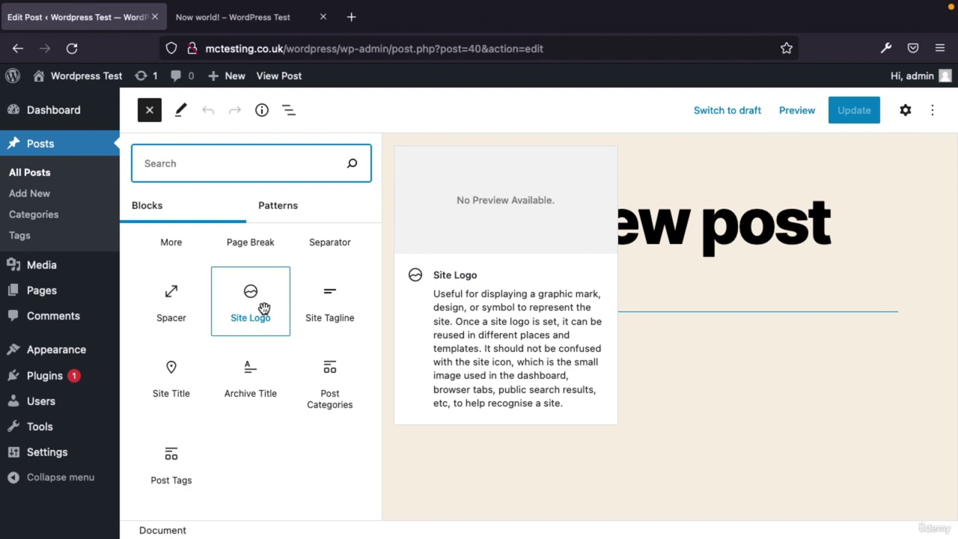
{"action": "left_click", "coordinate": [263, 308]}
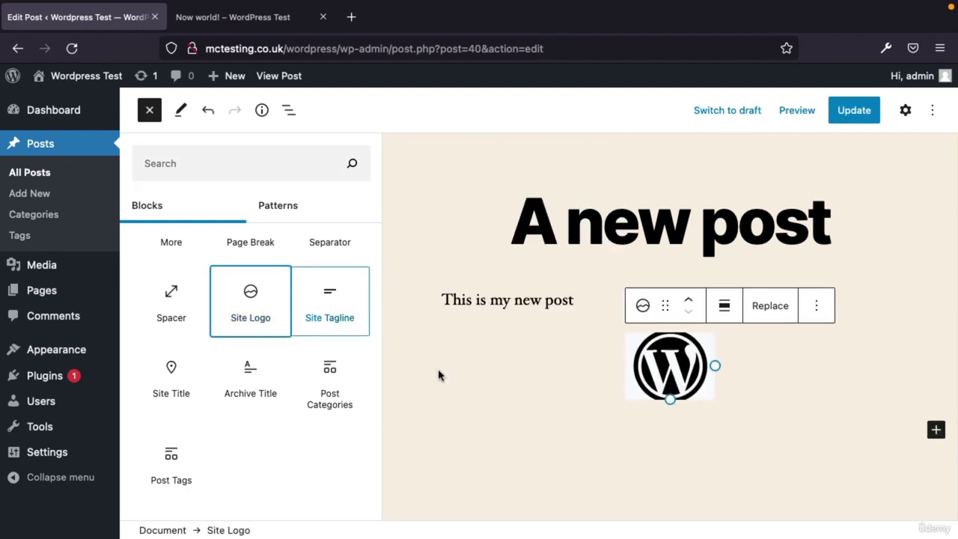
{"action": "left_click", "coordinate": [548, 426]}
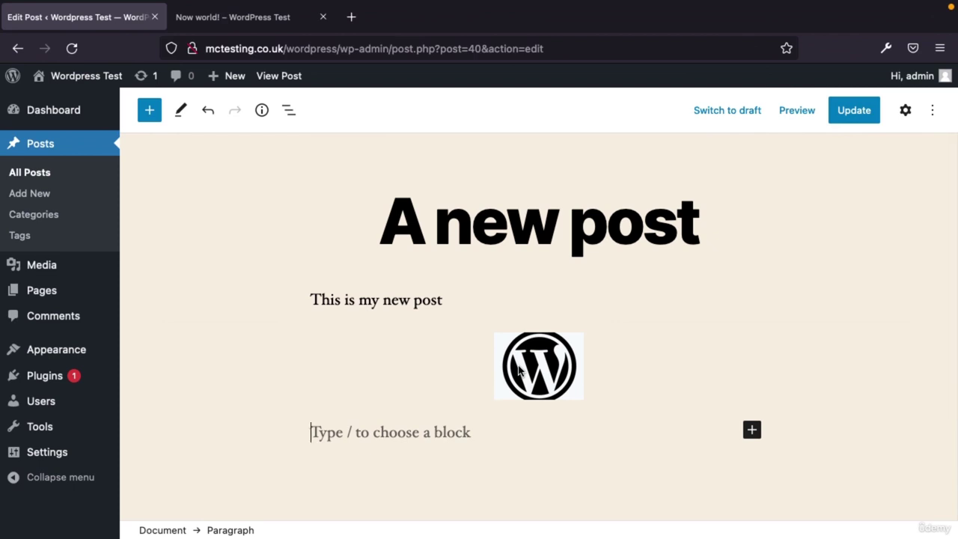
- Delete the Site Logo block and insert a Columns block with the 50/50 layout
{"action": "left_click", "coordinate": [519, 369]}
{"action": "key", "text": "BackSpace"}
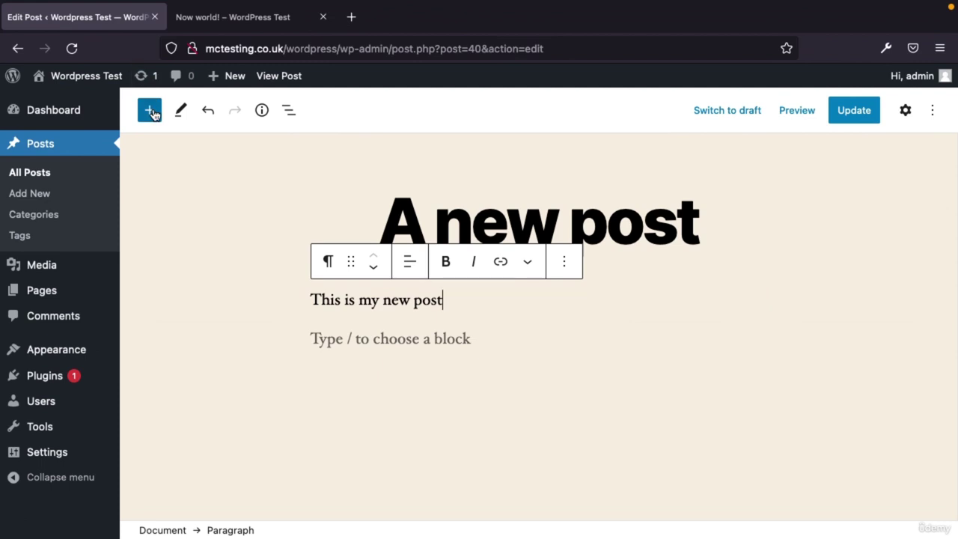
{"action": "left_click", "coordinate": [149, 110]}
{"action": "scroll", "coordinate": [275, 423], "scroll_direction": "down", "scroll_amount": 10}
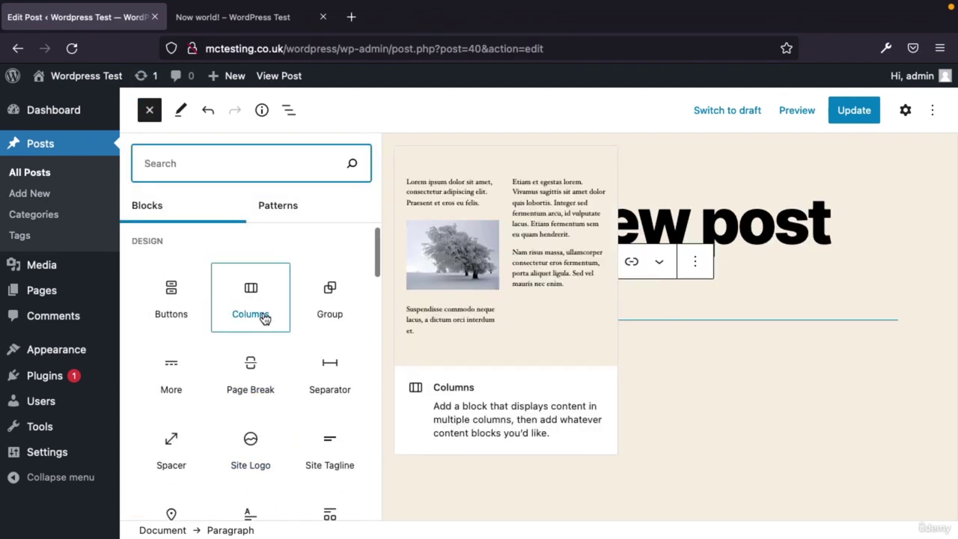
{"action": "left_click", "coordinate": [264, 319]}
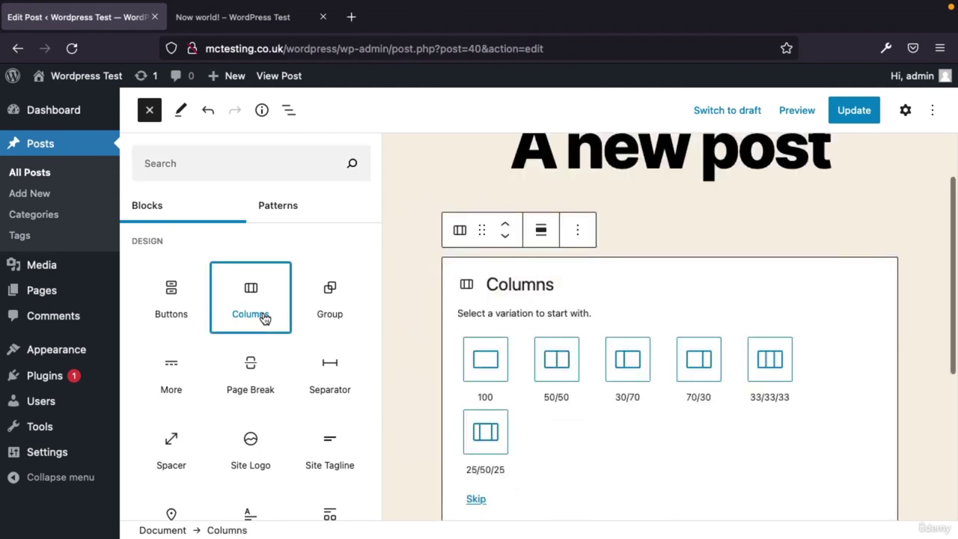
{"action": "scroll", "coordinate": [577, 445], "scroll_direction": "down", "scroll_amount": 2}
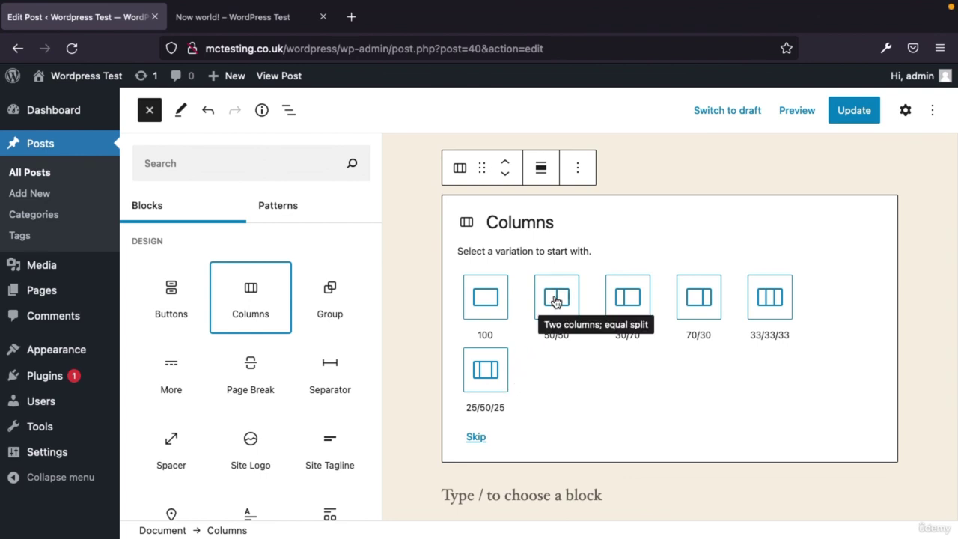
{"action": "key", "text": "Escape"}
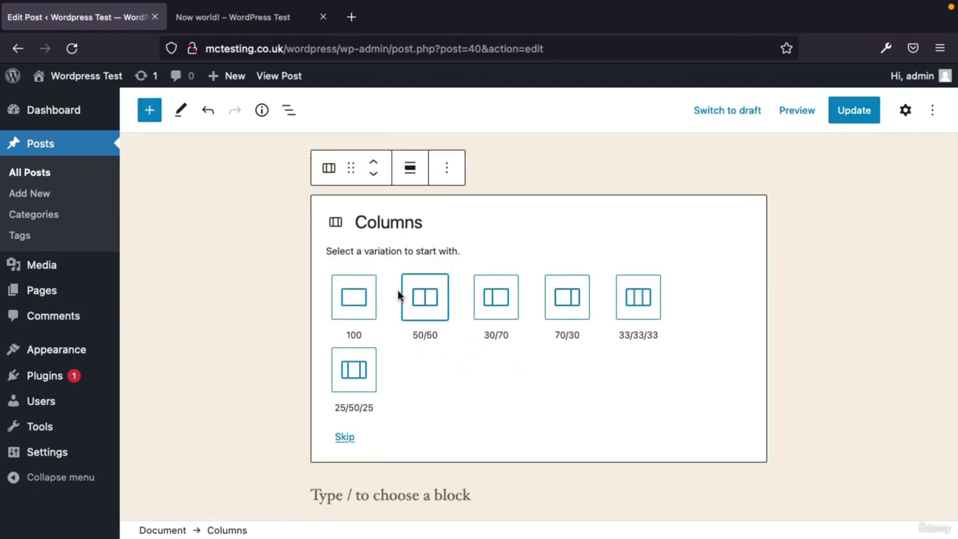
{"action": "left_click", "coordinate": [419, 301]}
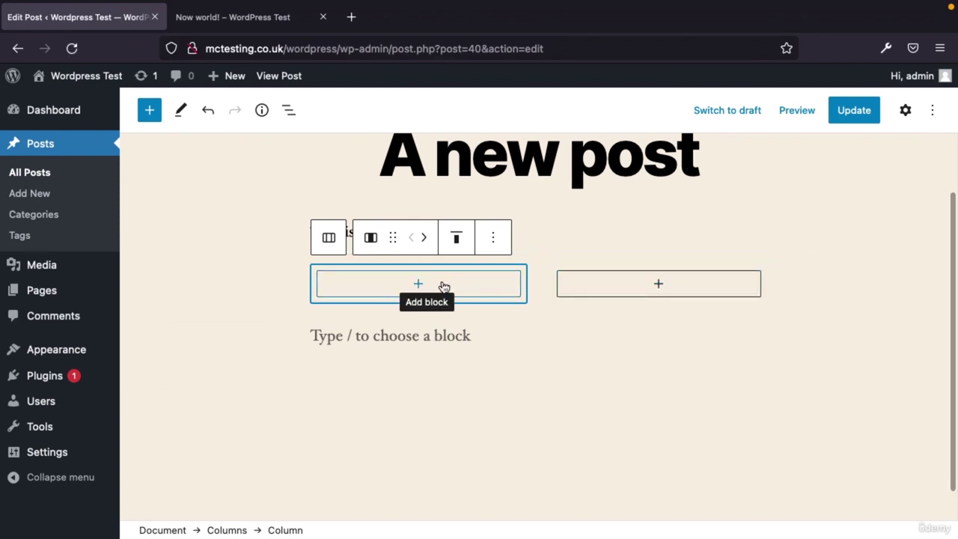
- Add an empty Paragraph block to both the left and right columns
{"action": "left_click", "coordinate": [443, 285]}
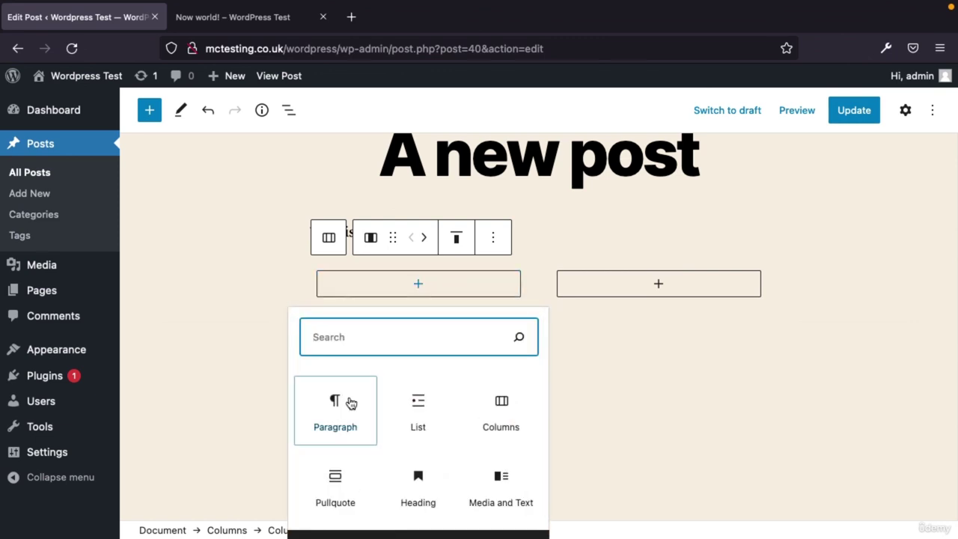
{"action": "left_click", "coordinate": [346, 411]}
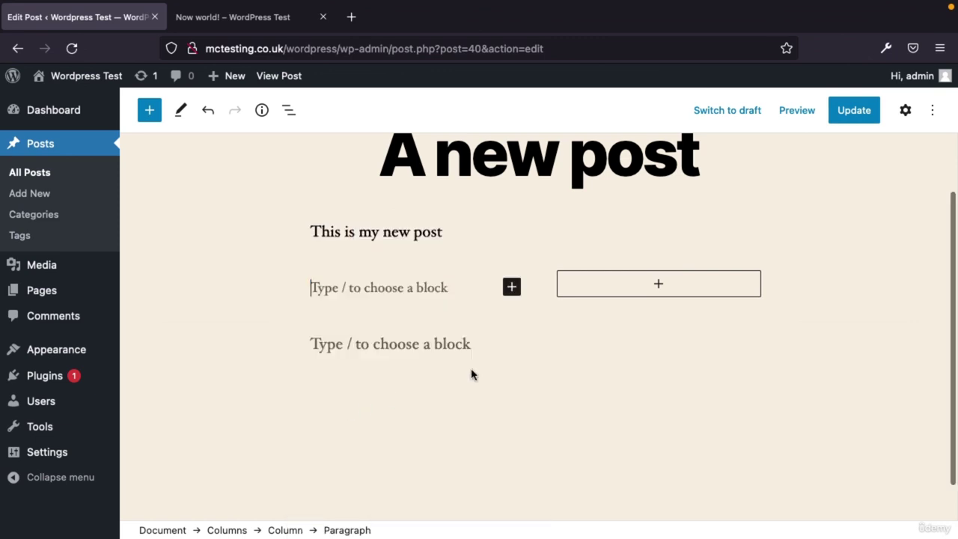
{"action": "left_click", "coordinate": [635, 291]}
{"action": "left_click", "coordinate": [573, 412]}
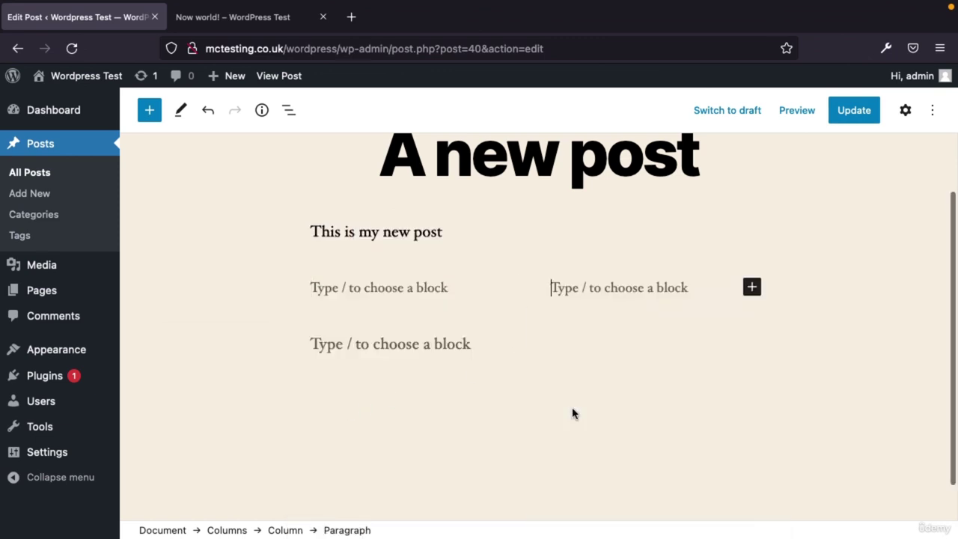
{"action": "scroll", "coordinate": [573, 411], "scroll_direction": "up", "scroll_amount": 2}
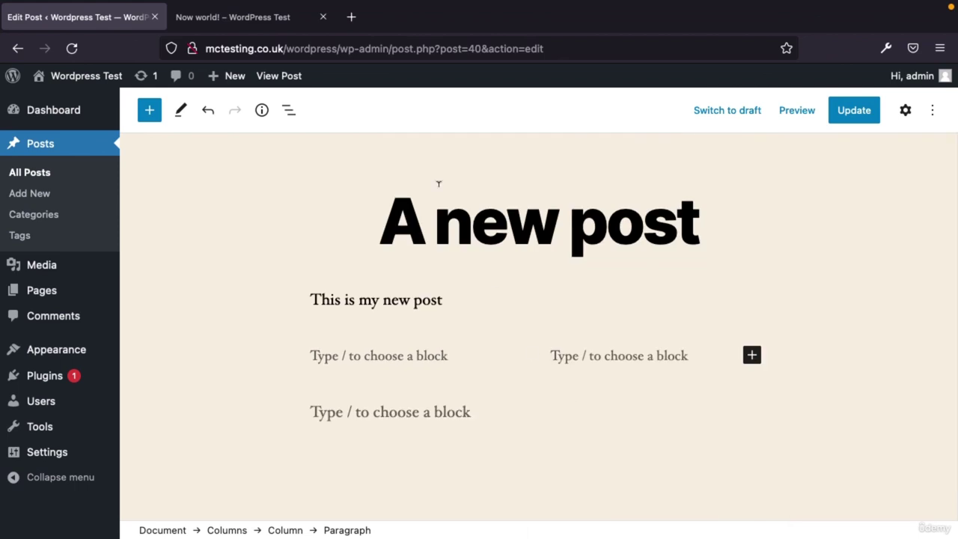
- In a new tab, search Google for 'lorem ipsum generator'
{"action": "left_click", "coordinate": [358, 26]}
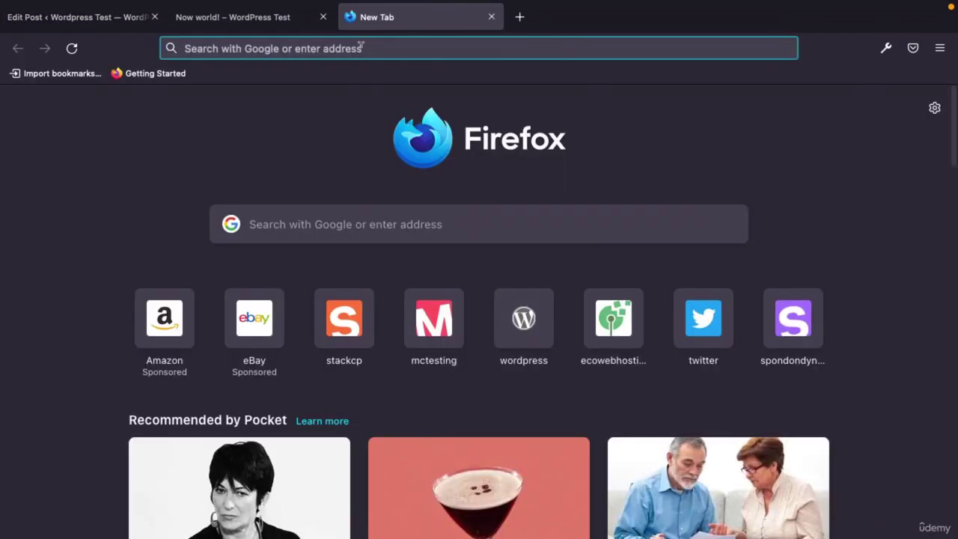
{"action": "type", "text": "lorem"}
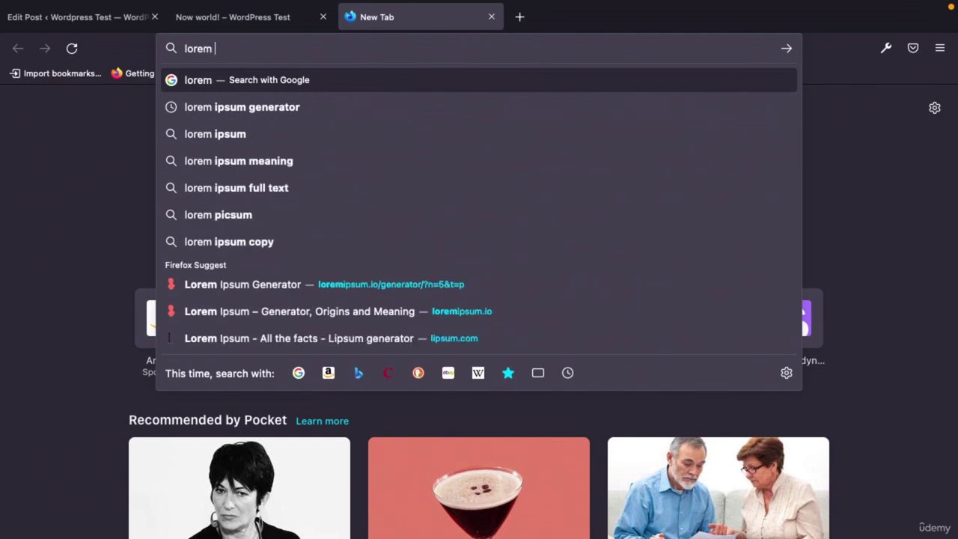
{"action": "type", "text": " ip"}
{"action": "key", "text": "BackSpace"}
{"action": "type", "text": "ipsum"}
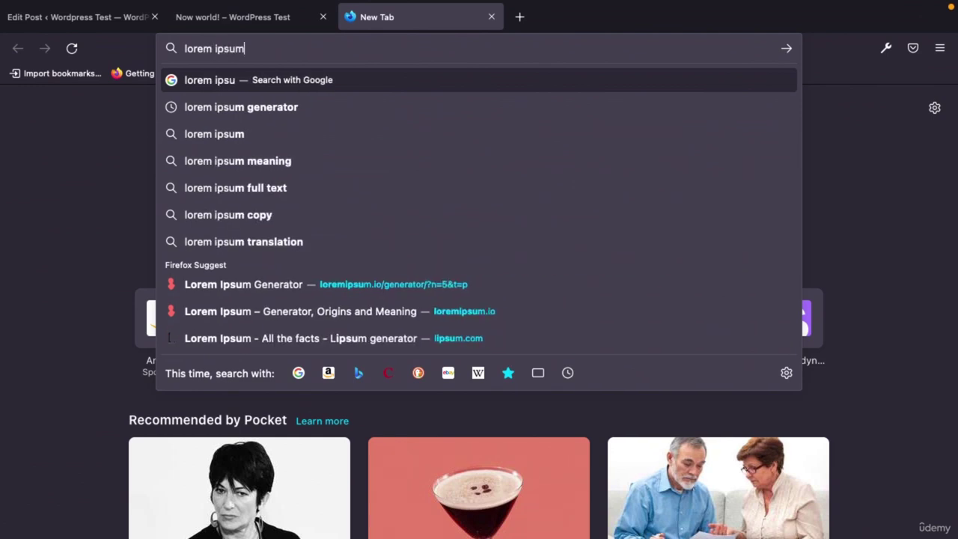
{"action": "key", "text": "Down"}
{"action": "key", "text": "Return"}
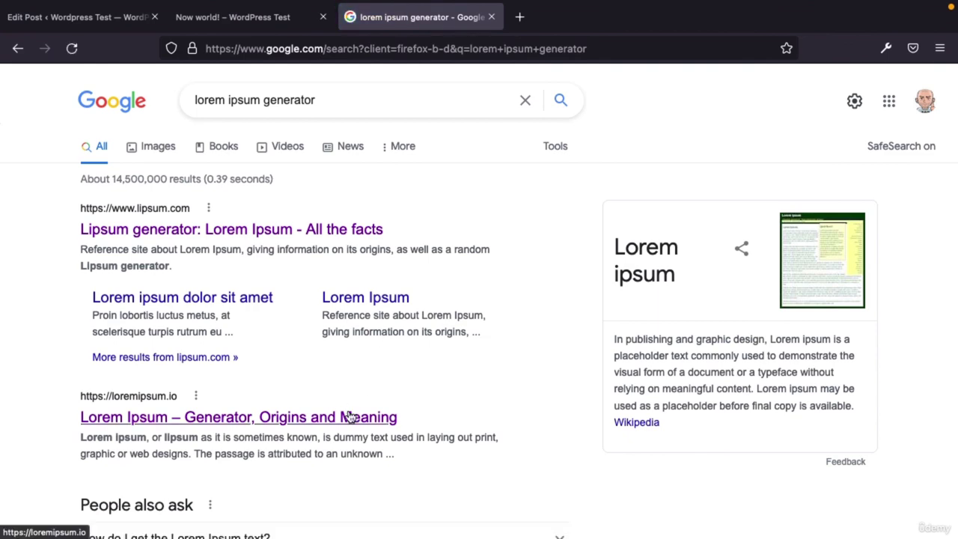
- Open the loremipsum.io result and select its generated placeholder paragraph
{"action": "left_click", "coordinate": [350, 417]}
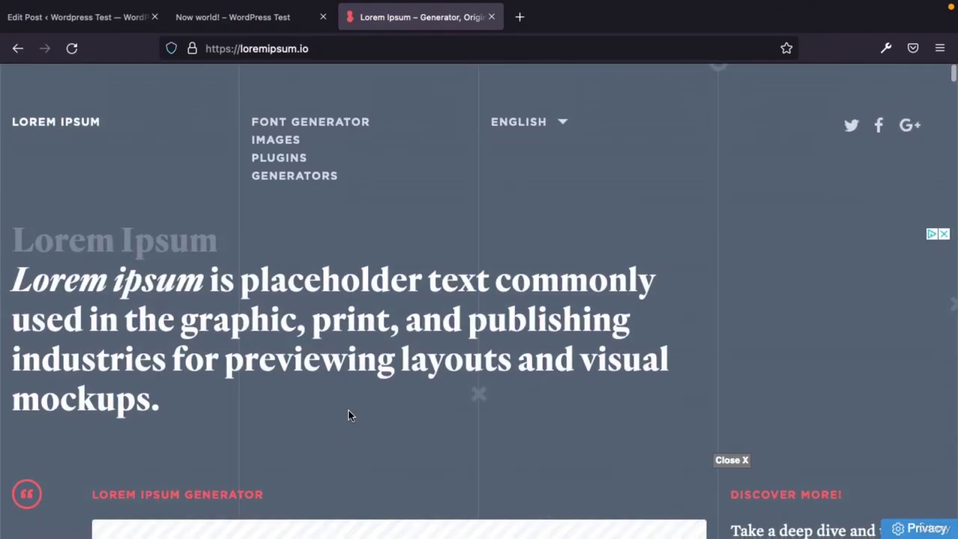
{"action": "scroll", "coordinate": [349, 410], "scroll_direction": "down", "scroll_amount": 3}
{"action": "scroll", "coordinate": [348, 410], "scroll_direction": "down", "scroll_amount": 2}
{"action": "left_click_drag", "start_coordinate": [336, 402], "coordinate": [107, 183]}
{"action": "key", "text": "ctrl+c"}
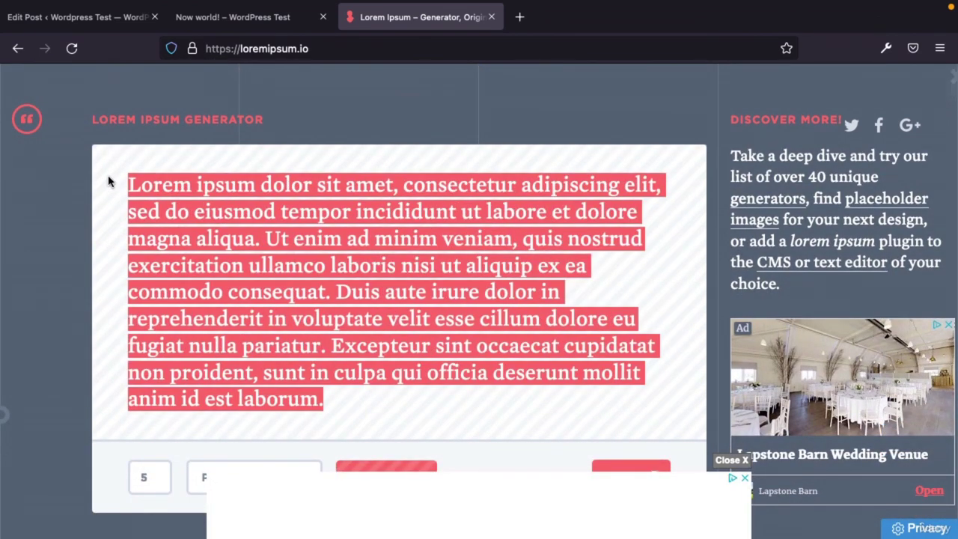
- Paste the Lorem ipsum text into both the left and right column paragraphs
{"action": "left_click", "coordinate": [225, 15]}
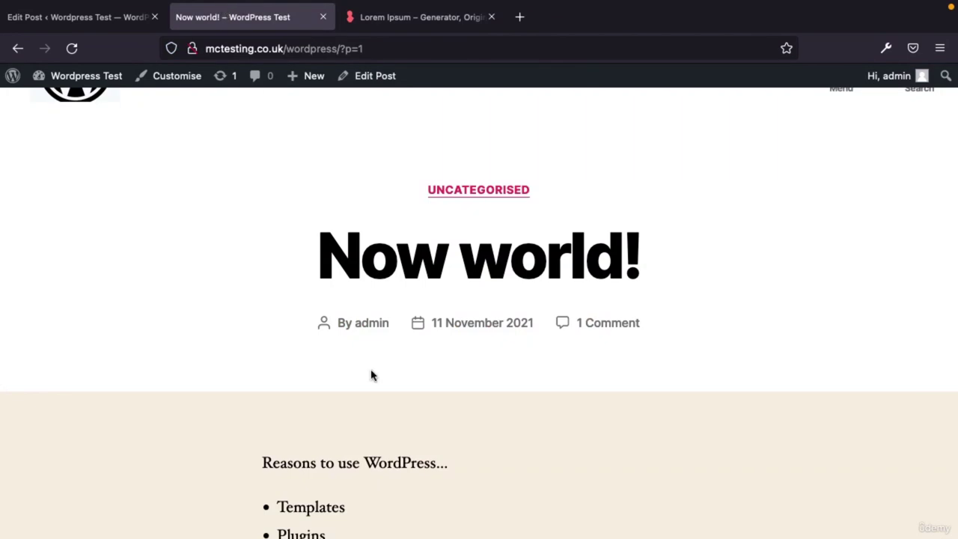
{"action": "left_click", "coordinate": [100, 18]}
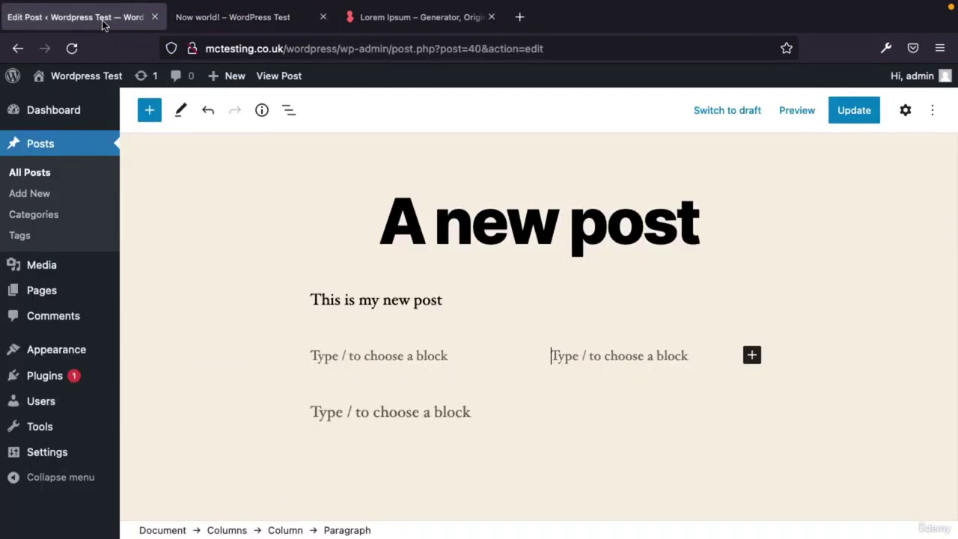
{"action": "left_click", "coordinate": [414, 351]}
{"action": "key", "text": "ctrl+v"}
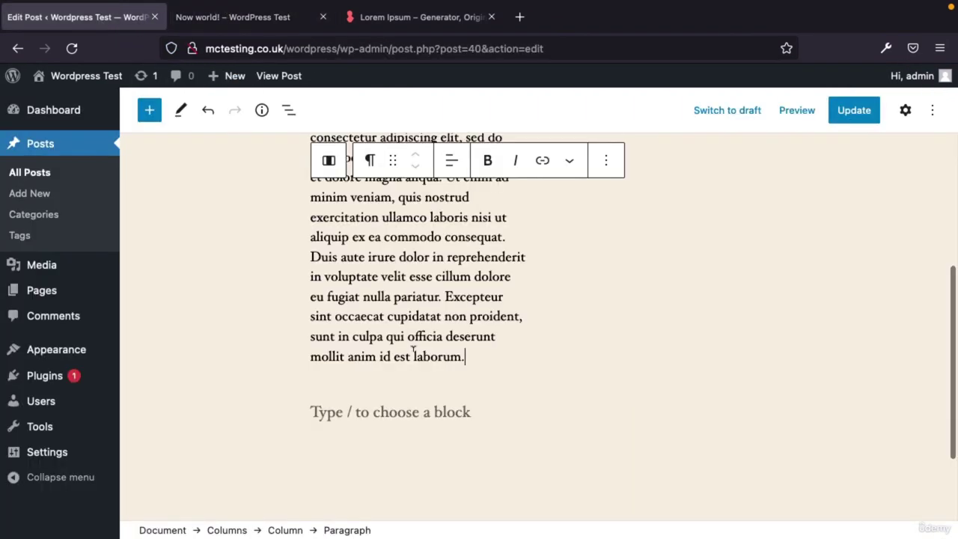
{"action": "scroll", "coordinate": [619, 387], "scroll_direction": "up", "scroll_amount": 5}
{"action": "left_click", "coordinate": [611, 312]}
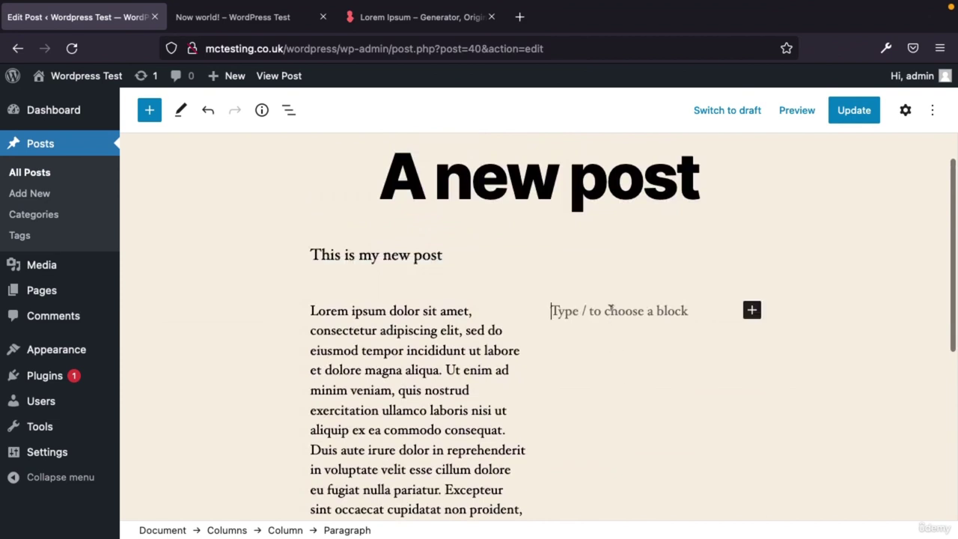
{"action": "key", "text": "ctrl+v"}
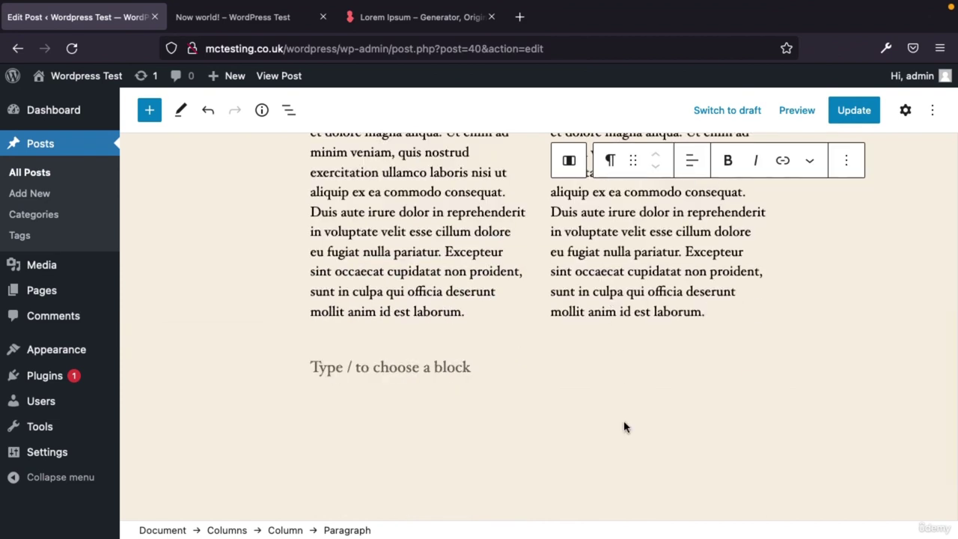
- Update 'A new post' and view the 'Now world!' post tab
{"action": "scroll", "coordinate": [625, 425], "scroll_direction": "up", "scroll_amount": 5}
{"action": "left_click", "coordinate": [859, 369]}
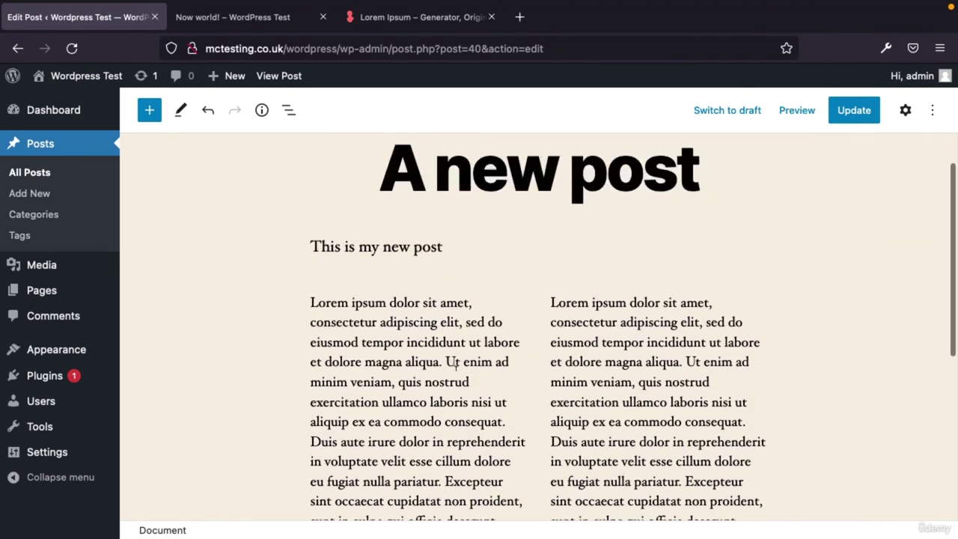
{"action": "left_click", "coordinate": [846, 120]}
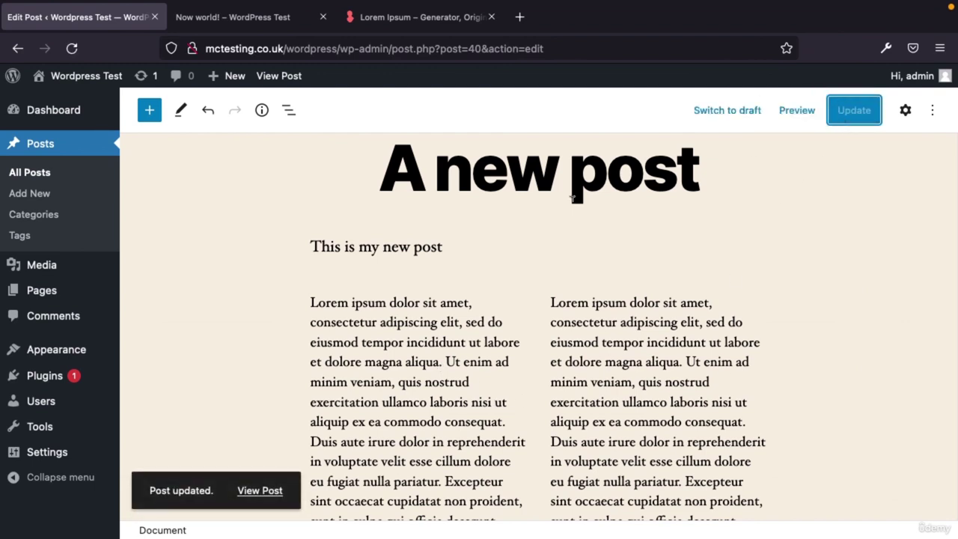
{"action": "left_click", "coordinate": [251, 20]}
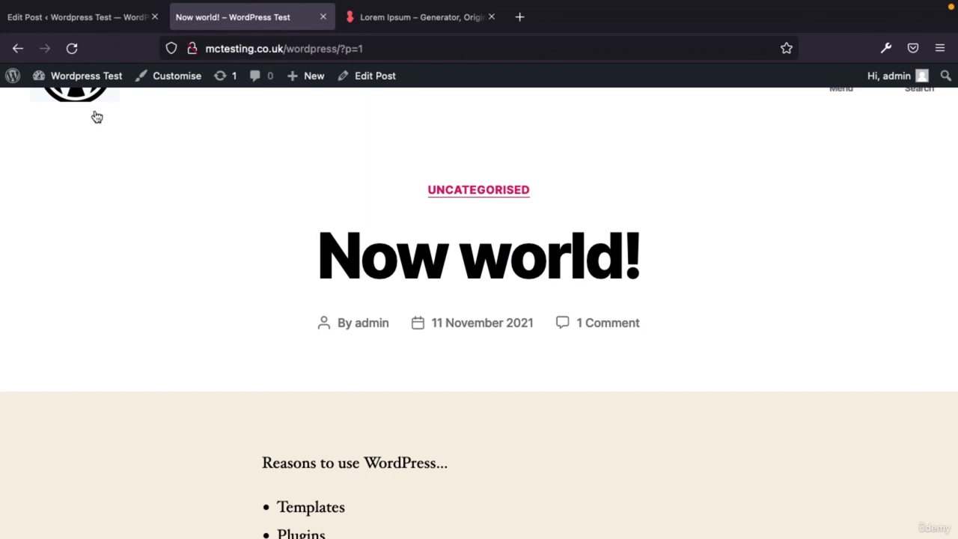
- Reload the home page to confirm 'A new post' shows two Lorem ipsum columns
{"action": "left_click", "coordinate": [18, 48]}
{"action": "left_click", "coordinate": [71, 49]}
{"action": "scroll", "coordinate": [405, 251], "scroll_direction": "down", "scroll_amount": 10}
{"action": "scroll", "coordinate": [400, 249], "scroll_direction": "up", "scroll_amount": 5}
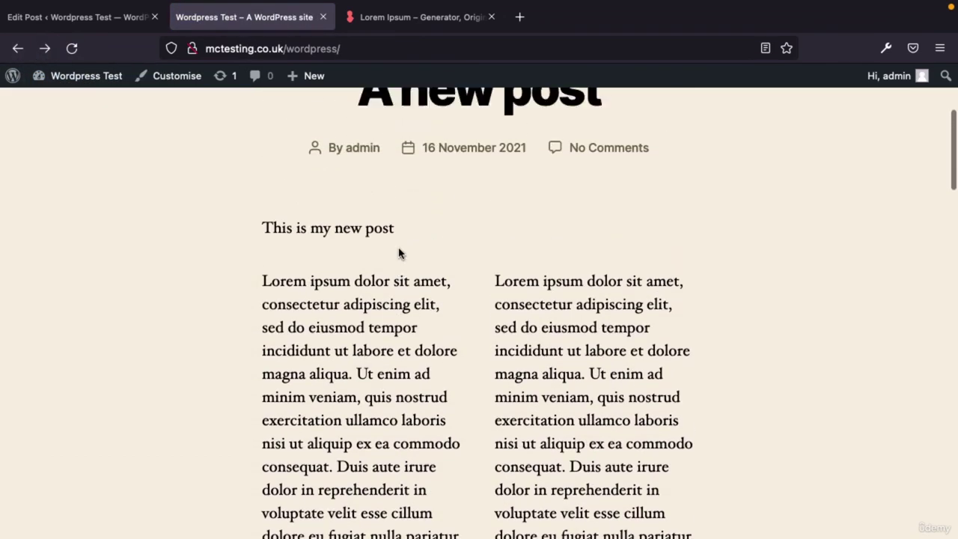
{"action": "scroll", "coordinate": [398, 250], "scroll_direction": "down", "scroll_amount": 4}
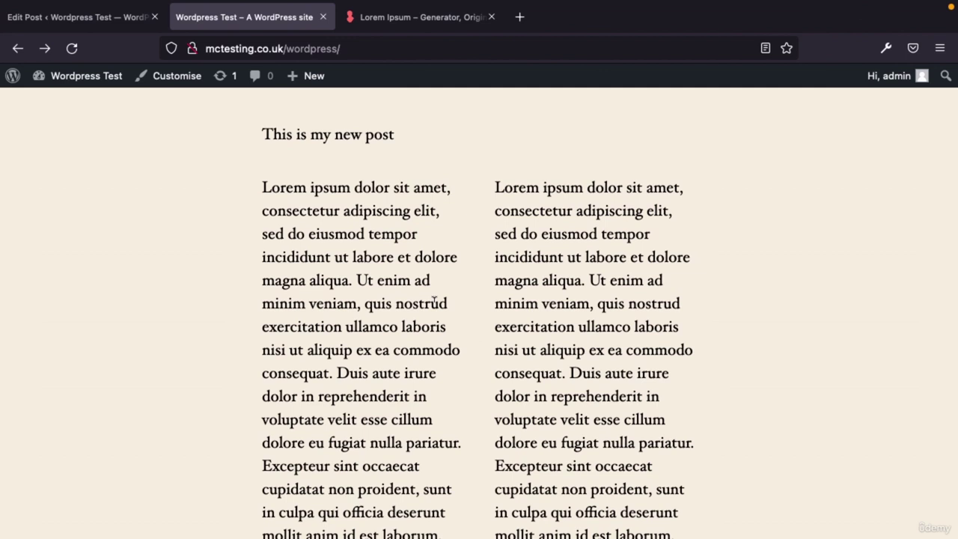
{"action": "left_click", "coordinate": [106, 24]}
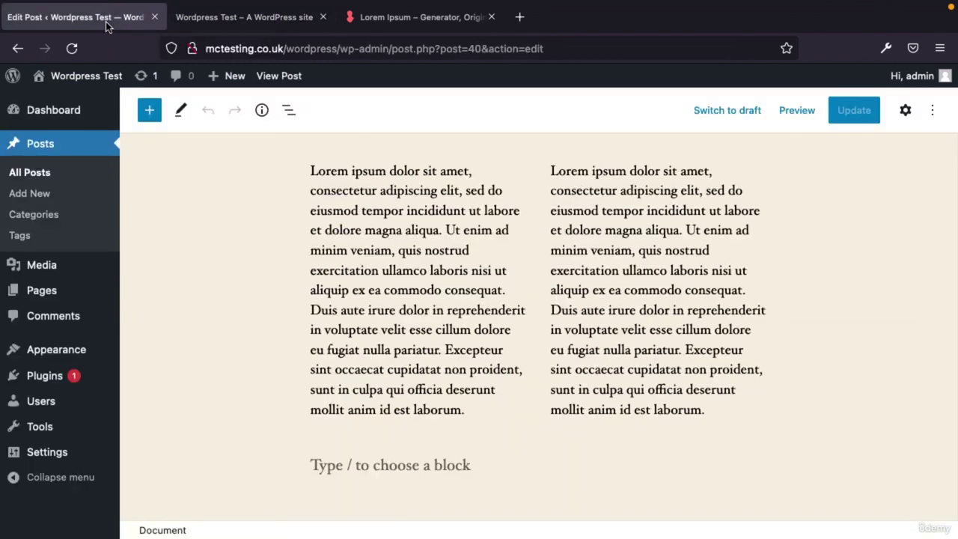
- Open the empty 'Social media' page for editing from the Pages list
{"action": "left_click", "coordinate": [91, 296]}
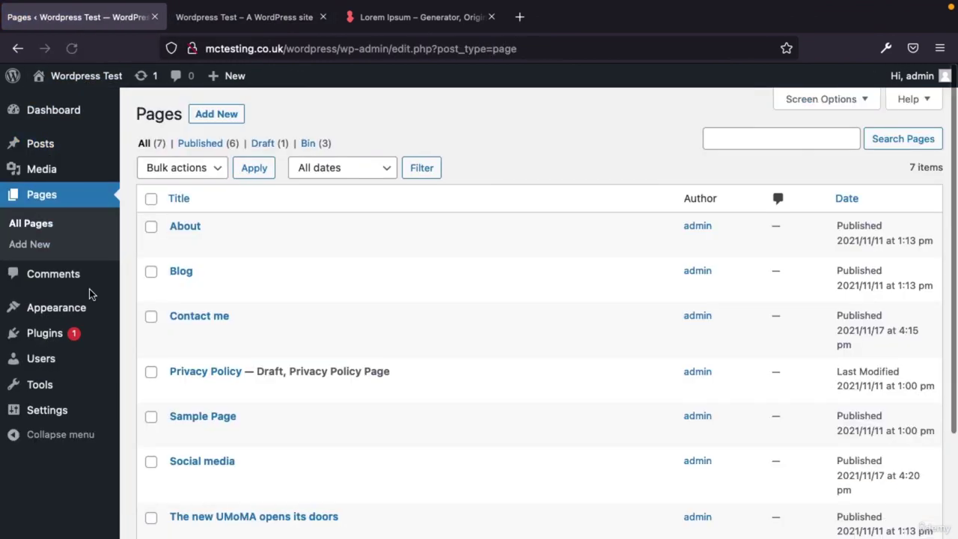
{"action": "scroll", "coordinate": [272, 412], "scroll_direction": "down", "scroll_amount": 1}
{"action": "scroll", "coordinate": [271, 413], "scroll_direction": "down", "scroll_amount": 1}
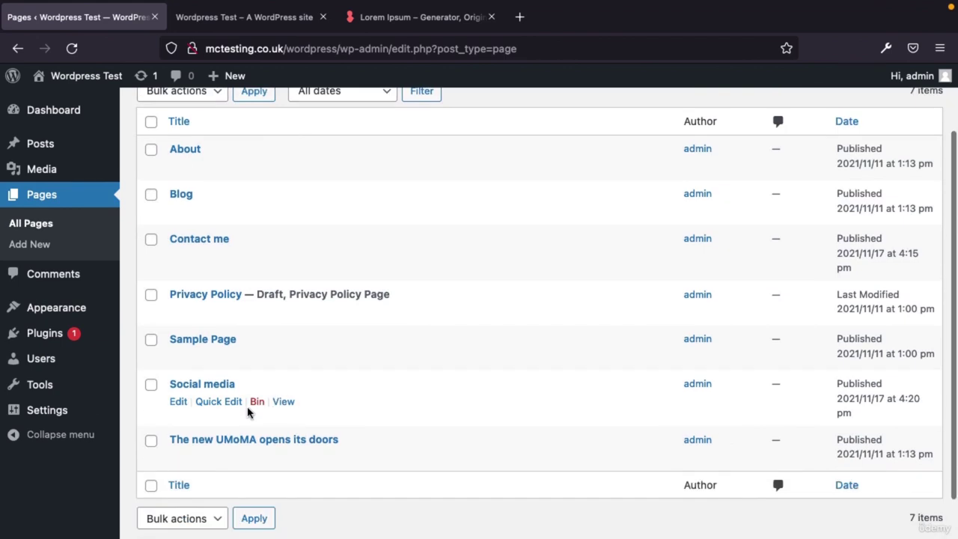
{"action": "left_click", "coordinate": [181, 402]}
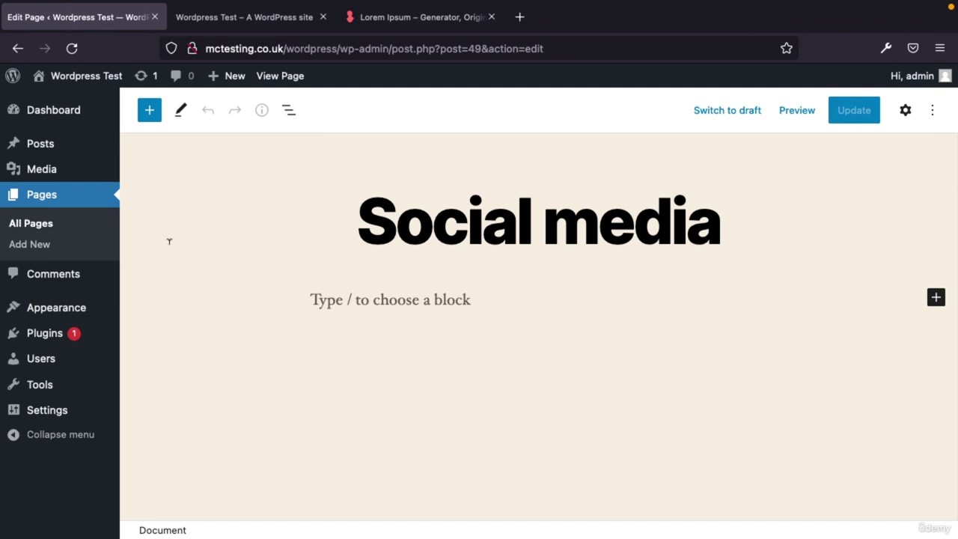
{"action": "left_click", "coordinate": [150, 124]}
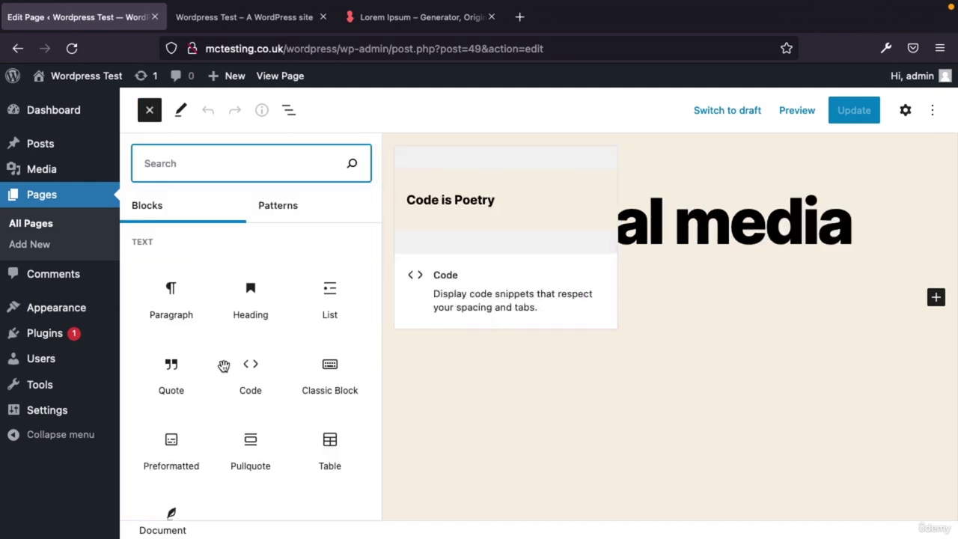
- Add a YouTube embed block from the Embeds section below the 'Social media' title
{"action": "scroll", "coordinate": [225, 375], "scroll_direction": "down", "scroll_amount": 7}
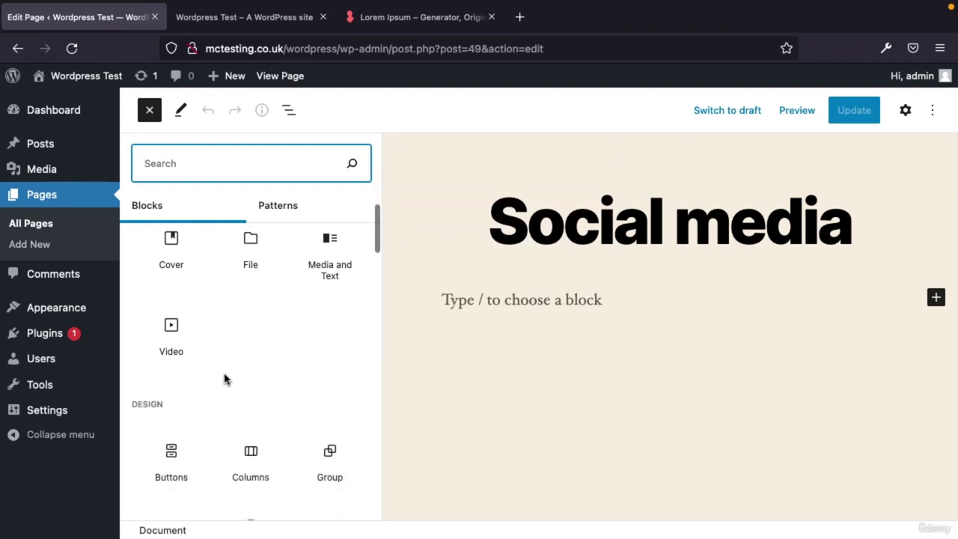
{"action": "scroll", "coordinate": [225, 380], "scroll_direction": "down", "scroll_amount": 10}
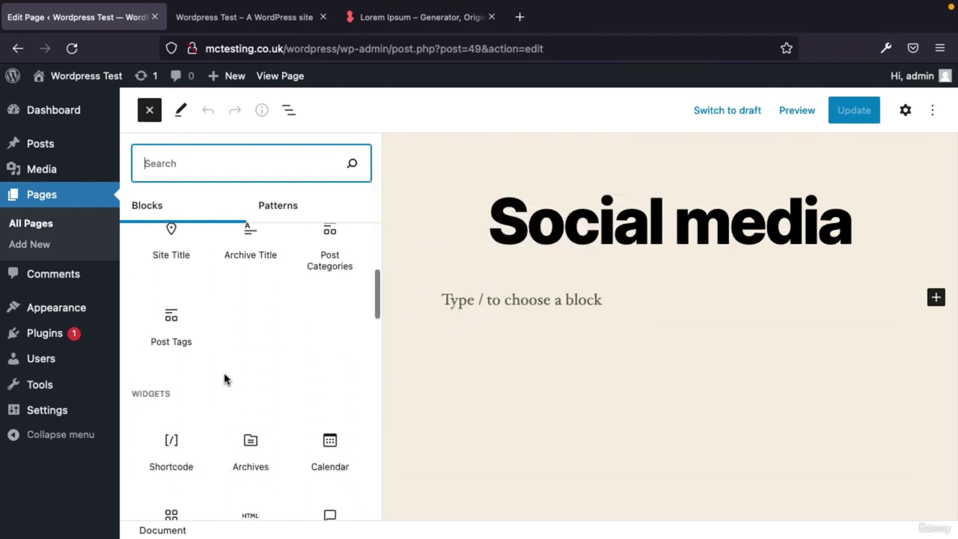
{"action": "scroll", "coordinate": [225, 380], "scroll_direction": "down", "scroll_amount": 10}
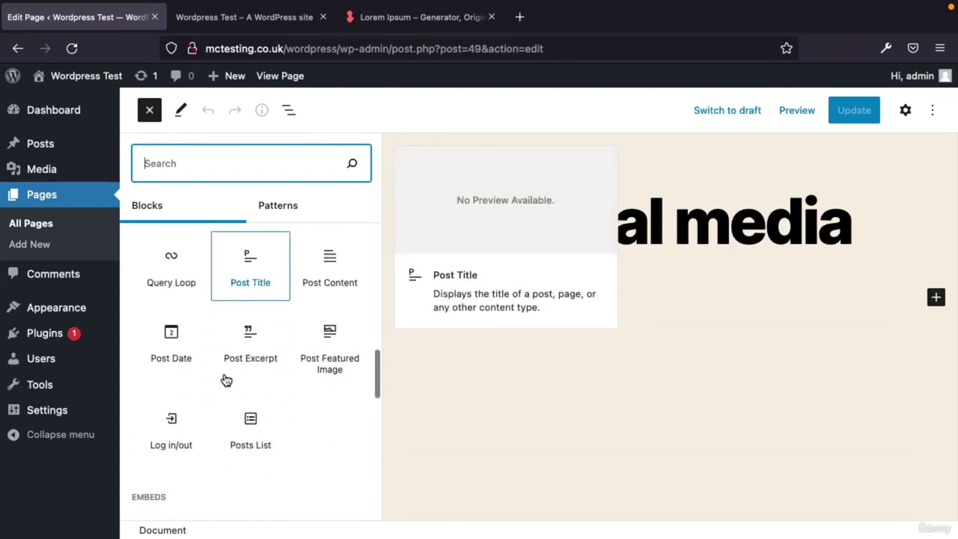
{"action": "scroll", "coordinate": [226, 381], "scroll_direction": "down", "scroll_amount": 3}
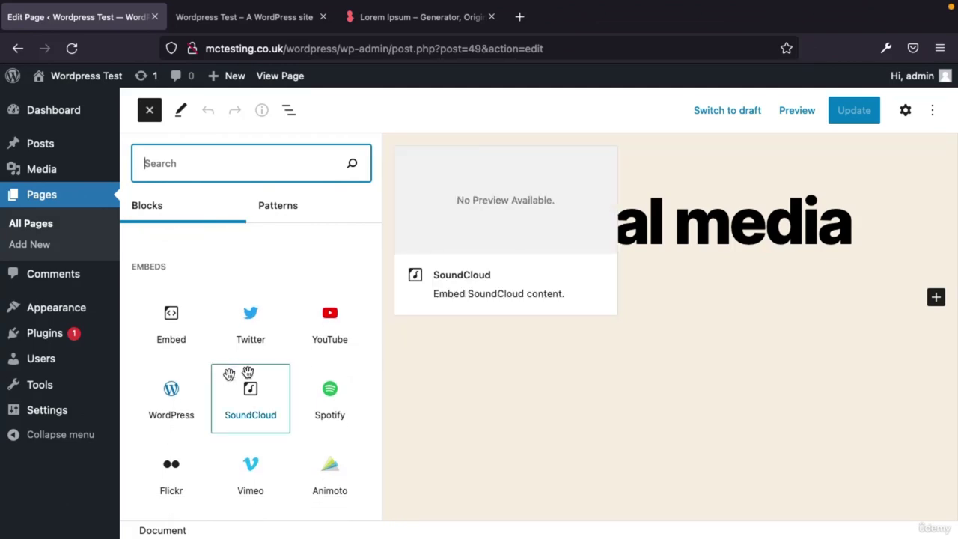
{"action": "left_click", "coordinate": [329, 322]}
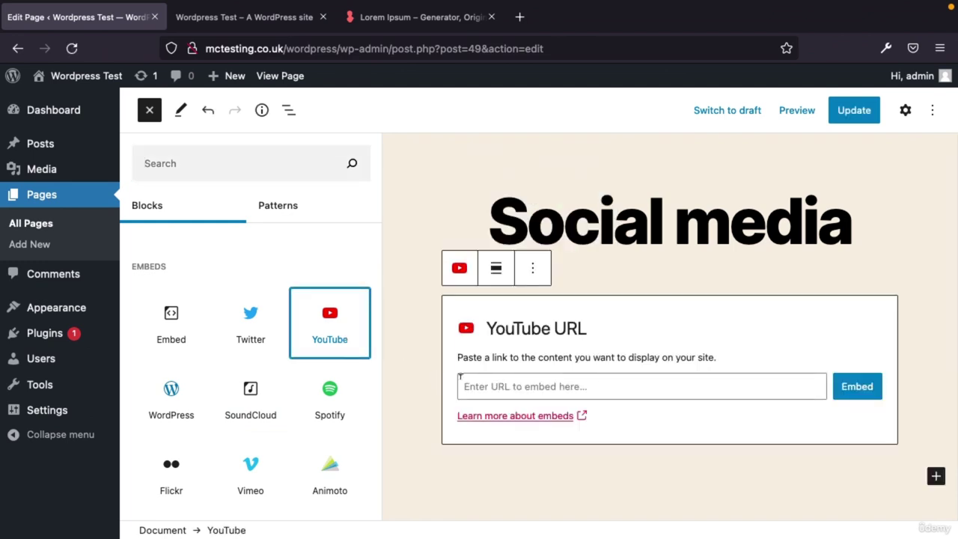
{"action": "left_click", "coordinate": [496, 387]}
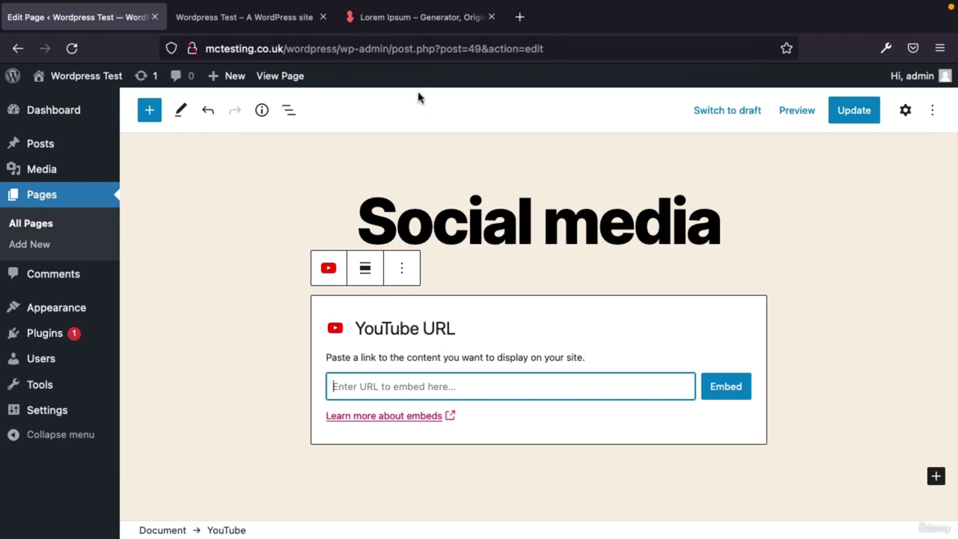
- On youtube.com, rerun the interview search and open 'Why Should You Learn to Code?'
{"action": "left_click", "coordinate": [413, 25]}
{"action": "left_click", "coordinate": [414, 47]}
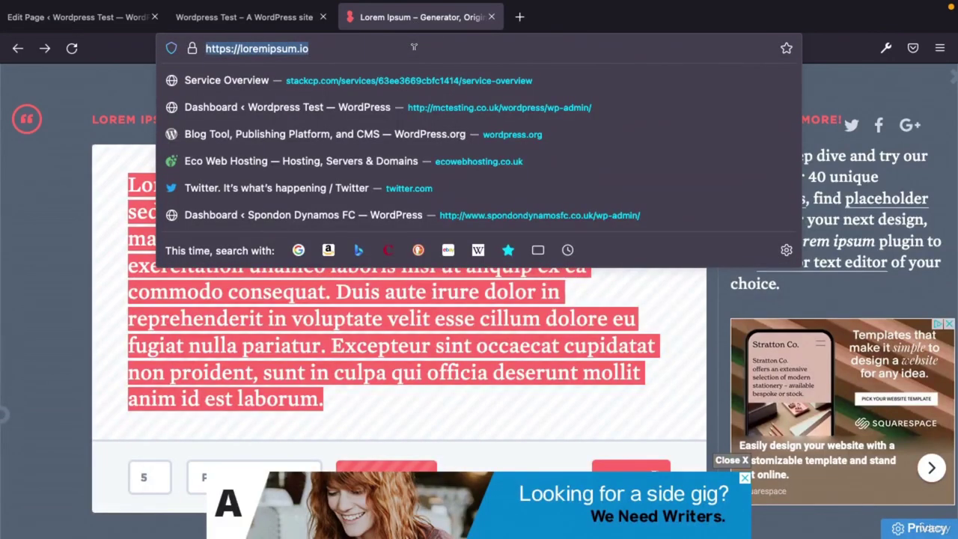
{"action": "type", "text": "youtube"}
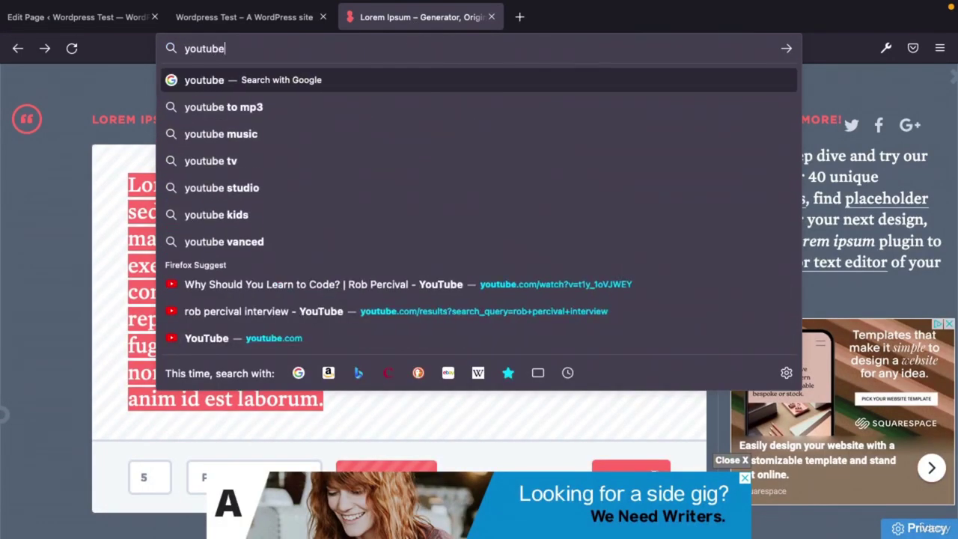
{"action": "type", "text": ".com"}
{"action": "key", "text": "Return"}
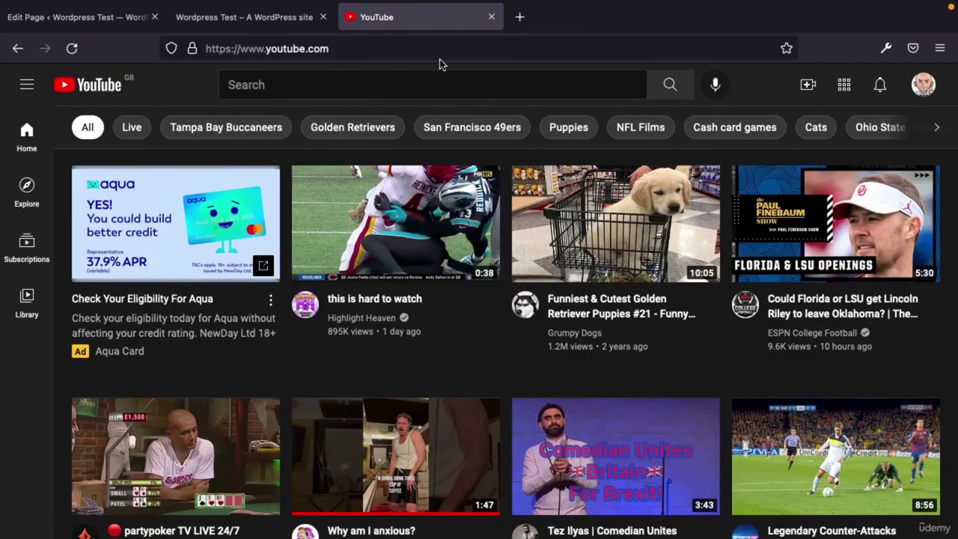
{"action": "left_click", "coordinate": [427, 85]}
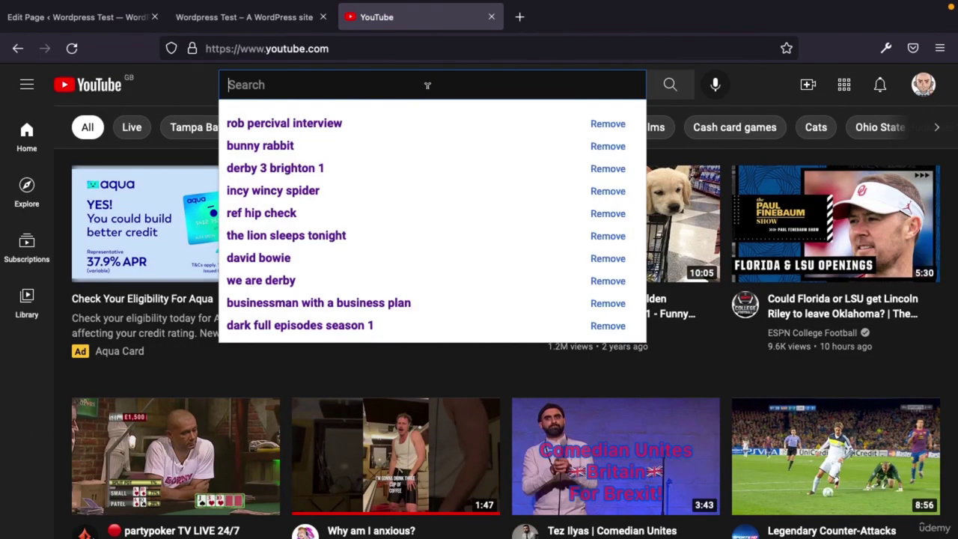
{"action": "left_click", "coordinate": [335, 125]}
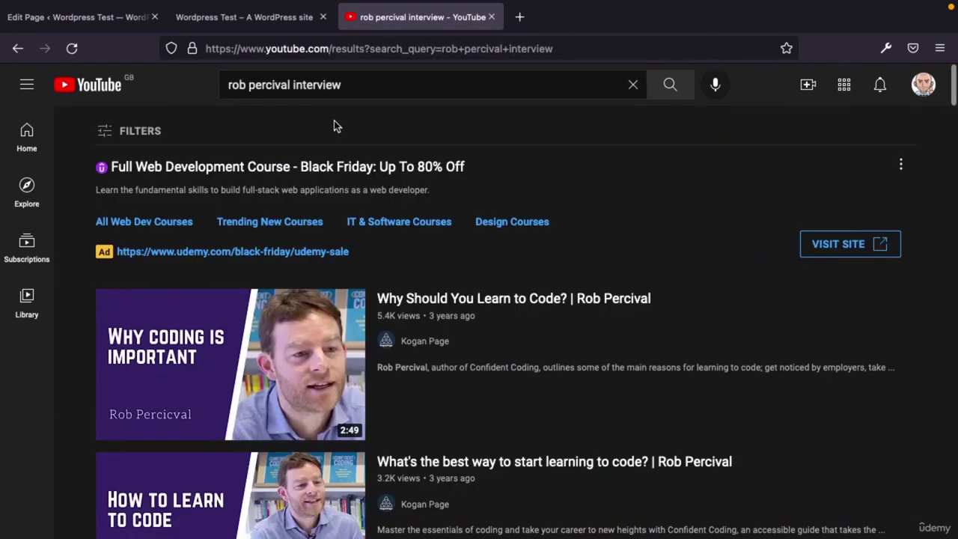
{"action": "left_click", "coordinate": [311, 341]}
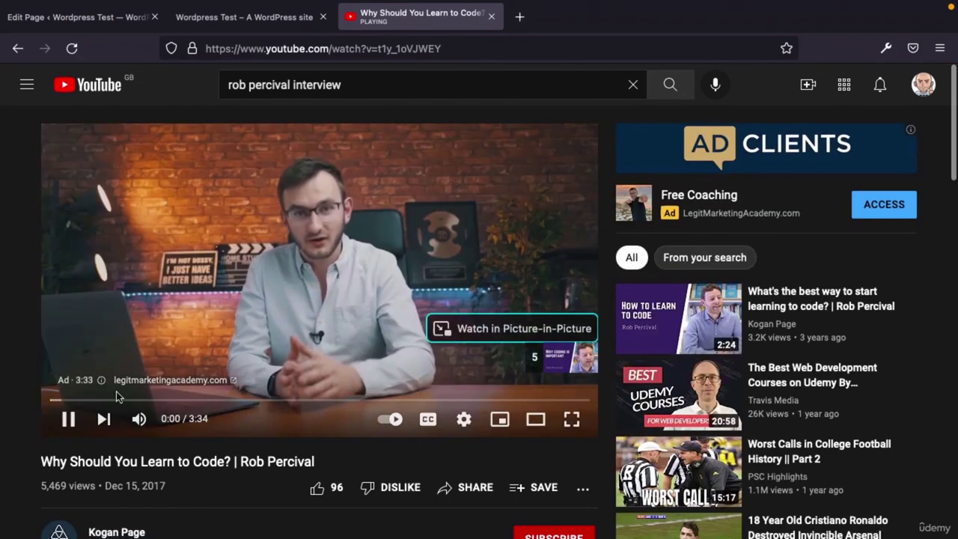
- Pause the video and copy its web address from the address bar
{"action": "left_click", "coordinate": [67, 419]}
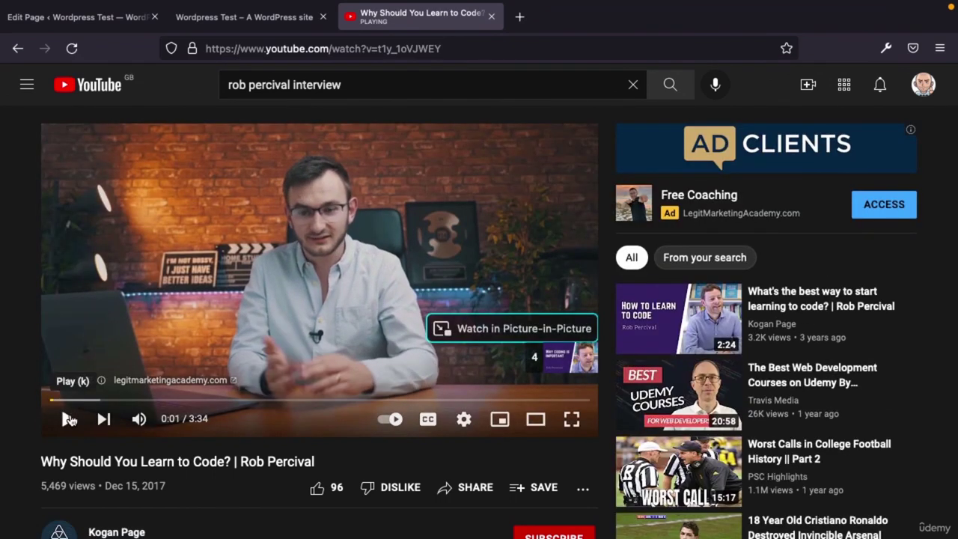
{"action": "left_click", "coordinate": [283, 48]}
{"action": "left_click", "coordinate": [283, 49]}
{"action": "key", "text": "super+c"}
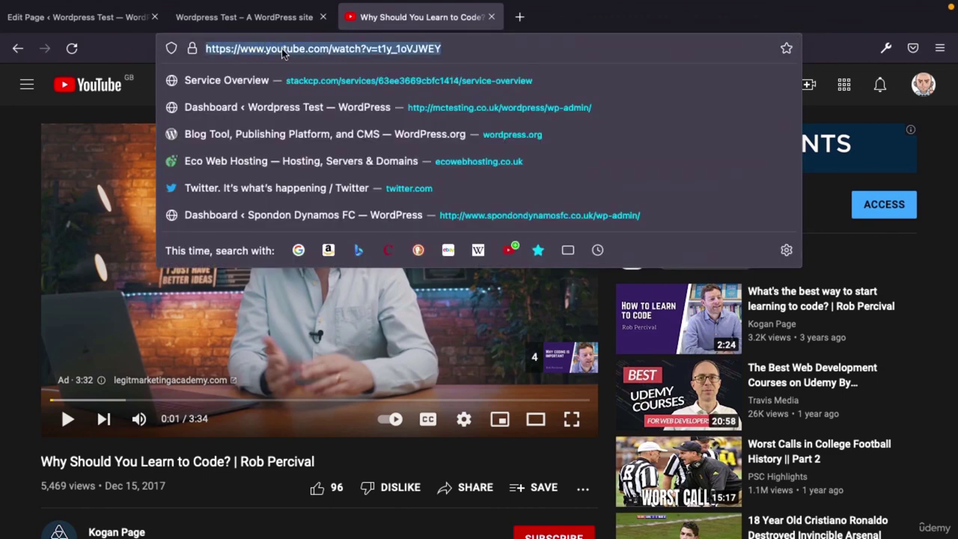
{"action": "left_click", "coordinate": [137, 20]}
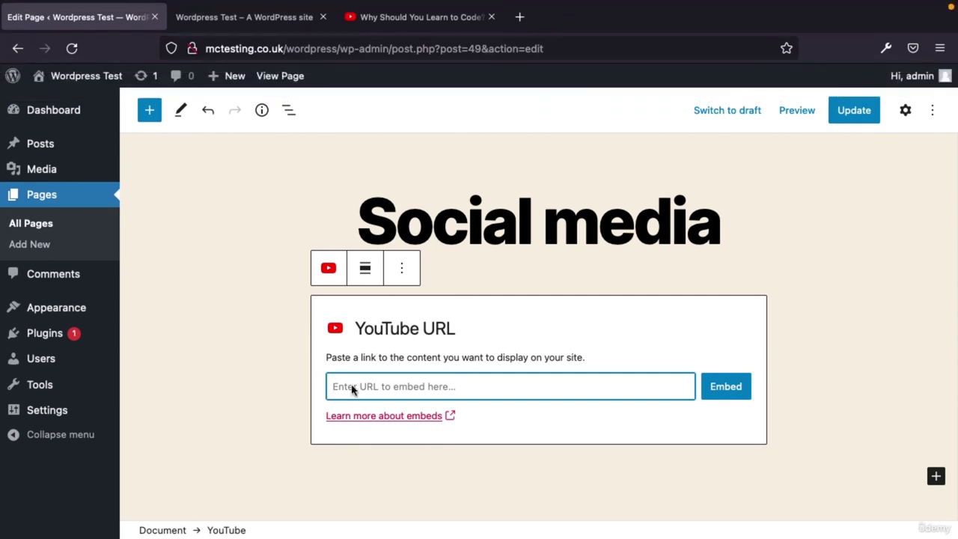
- Embed the Rob Percival video via its pasted link and test-play it
{"action": "key", "text": "super+v"}
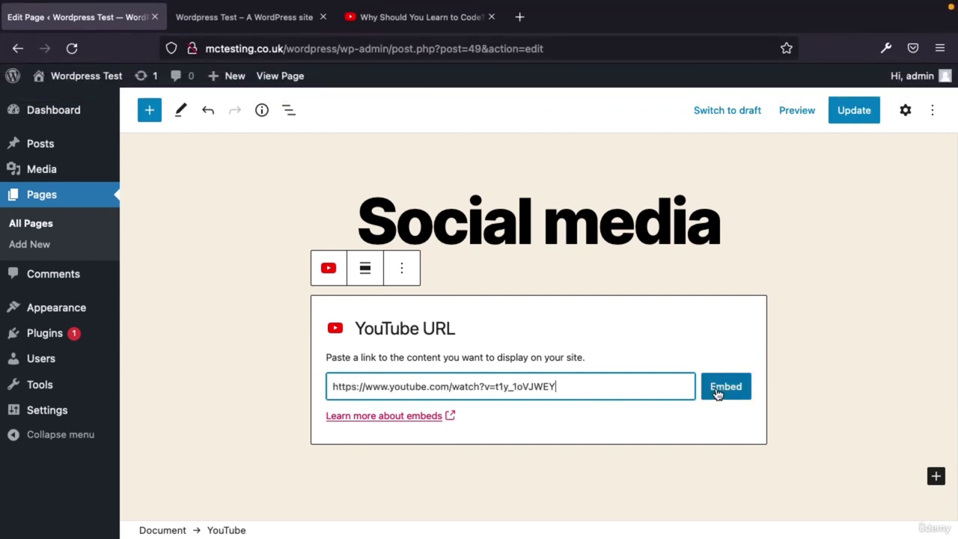
{"action": "left_click", "coordinate": [717, 394]}
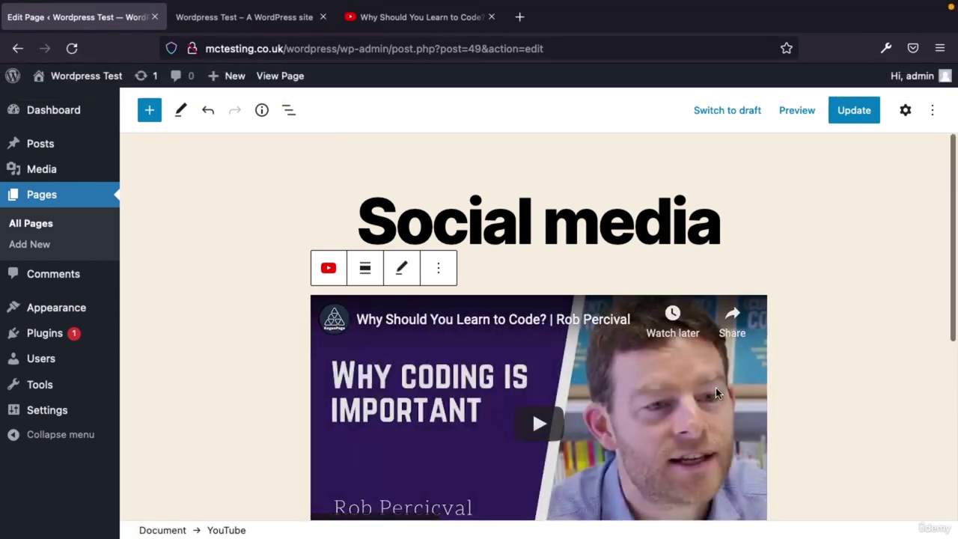
{"action": "scroll", "coordinate": [716, 388], "scroll_direction": "down", "scroll_amount": 2}
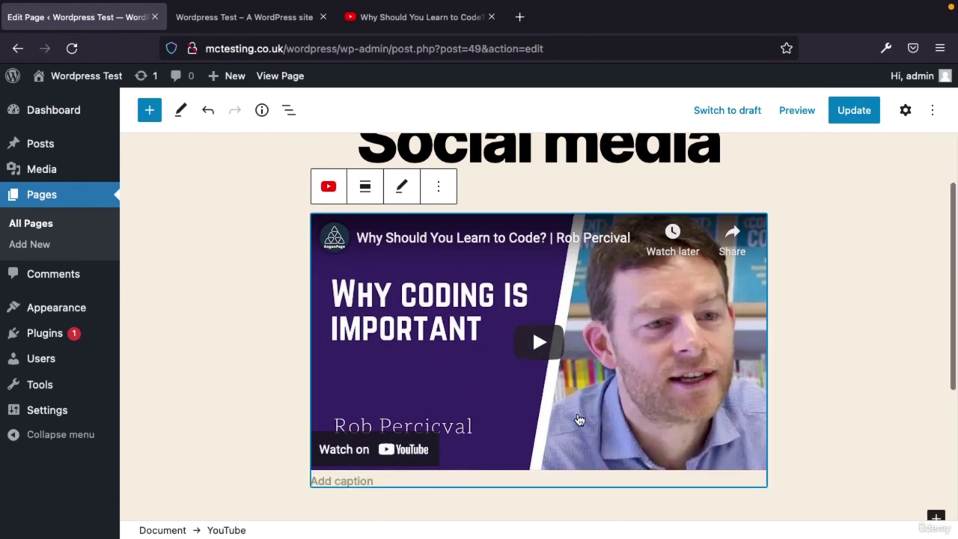
{"action": "left_click", "coordinate": [544, 352]}
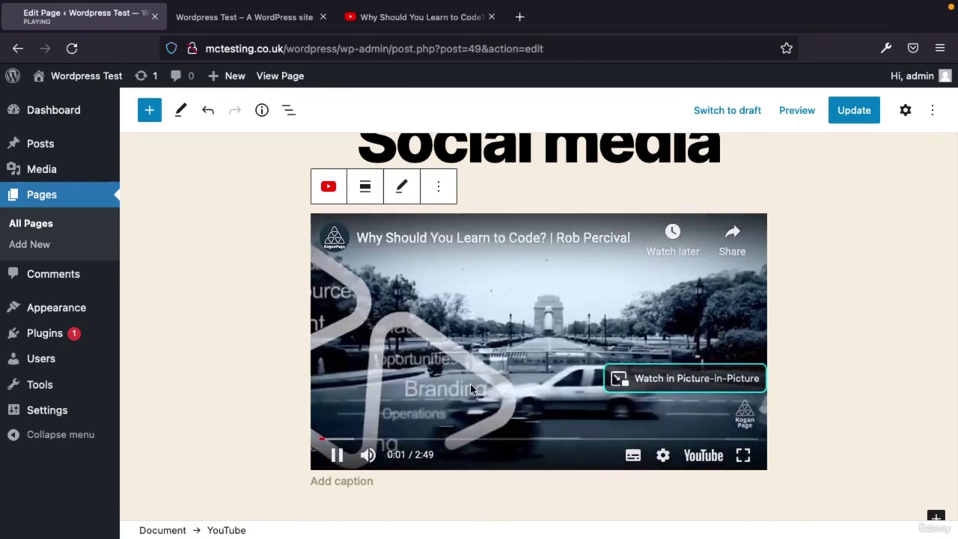
{"action": "left_click", "coordinate": [338, 459]}
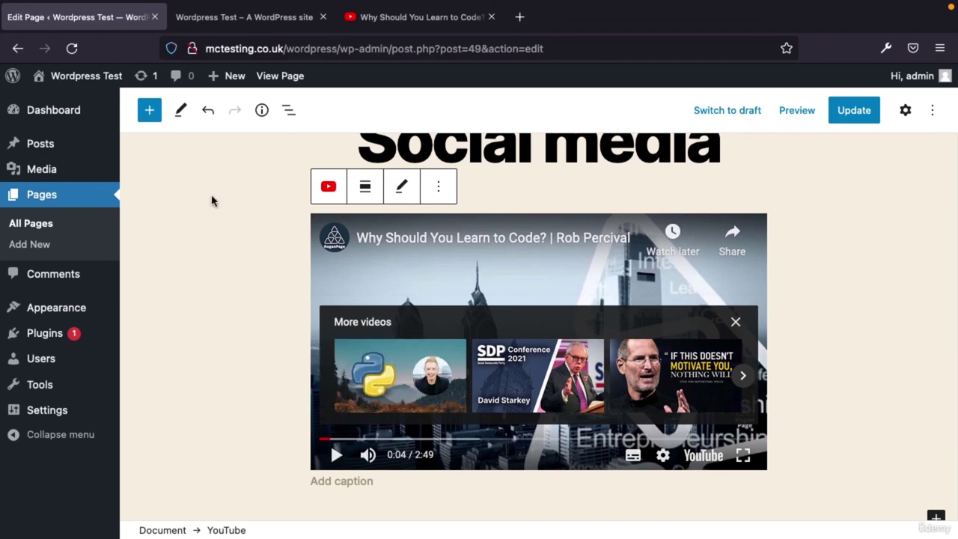
- Add an empty Twitter embed block below the YouTube video
{"action": "left_click", "coordinate": [149, 110]}
{"action": "scroll", "coordinate": [254, 390], "scroll_direction": "down", "scroll_amount": 5}
{"action": "scroll", "coordinate": [262, 400], "scroll_direction": "down", "scroll_amount": 10}
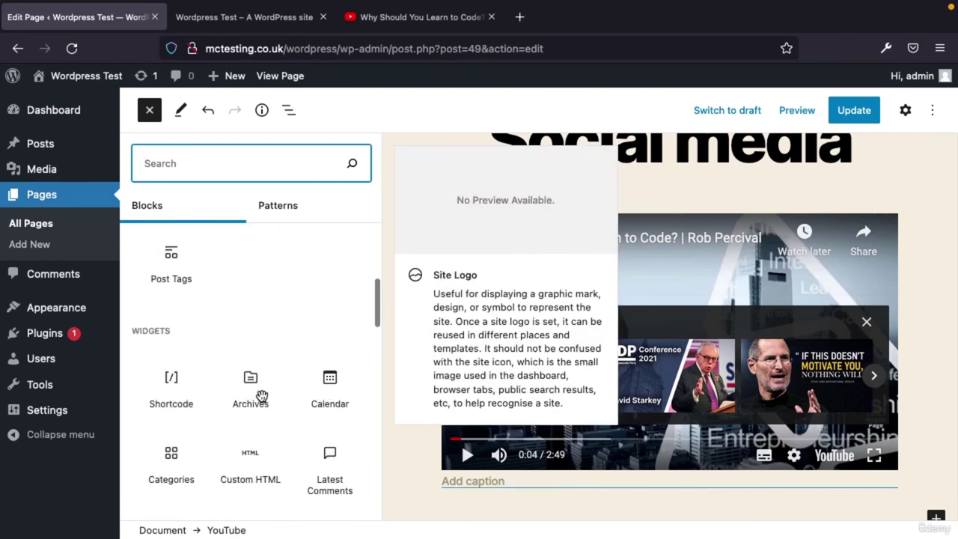
{"action": "scroll", "coordinate": [261, 396], "scroll_direction": "down", "scroll_amount": 10}
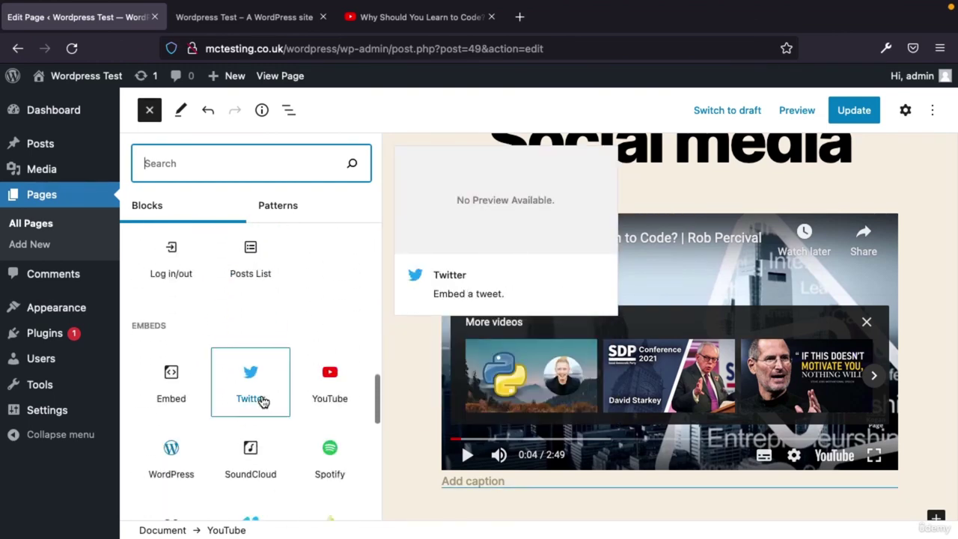
{"action": "left_click", "coordinate": [262, 402]}
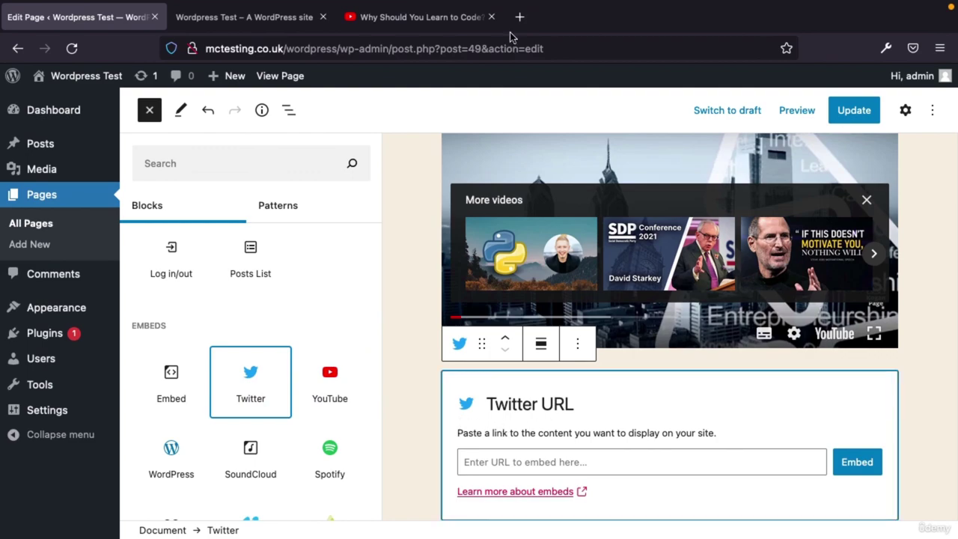
{"action": "left_click", "coordinate": [448, 19]}
{"action": "left_click", "coordinate": [448, 48]}
- Copy the user's Twitter profile address and paste it into the Twitter embed field
{"action": "type", "text": "twitter.com/"}
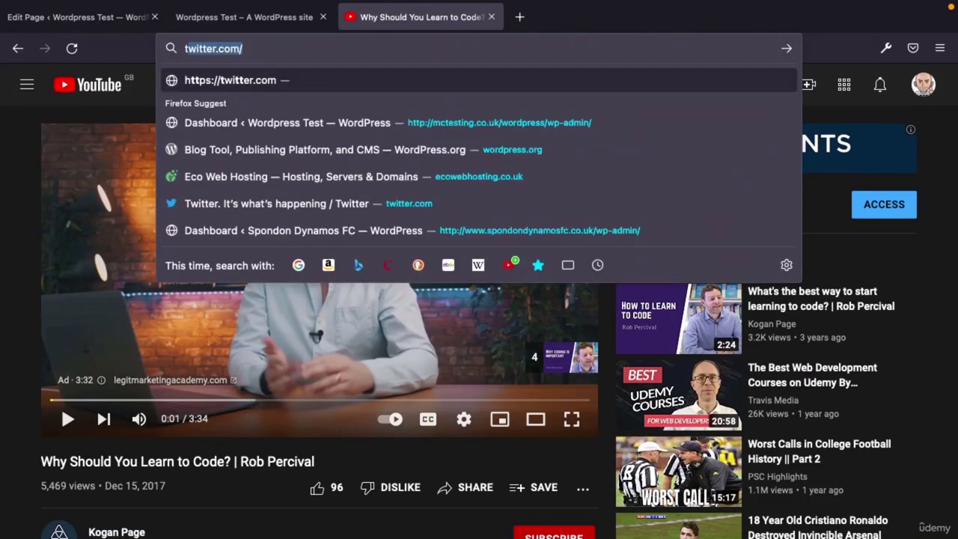
{"action": "key", "text": "Return"}
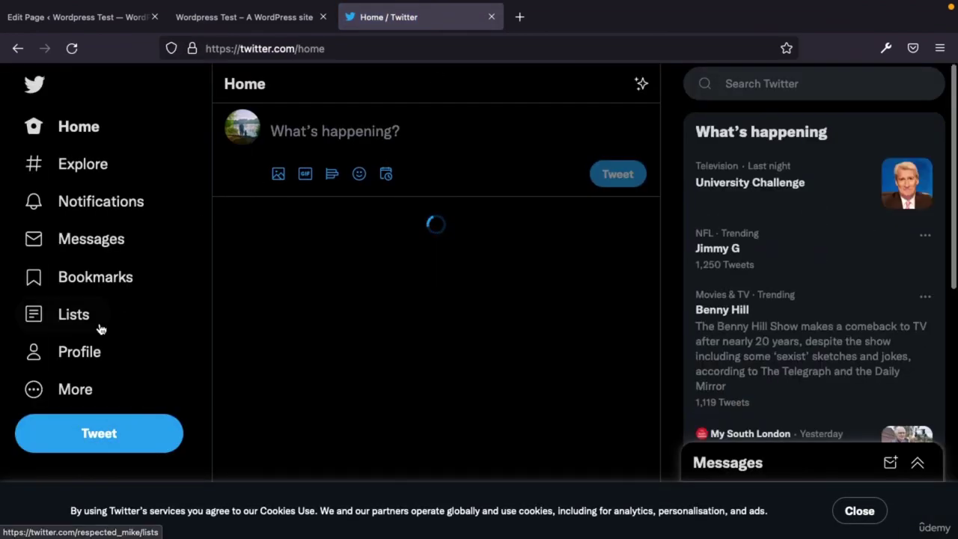
{"action": "left_click", "coordinate": [88, 360]}
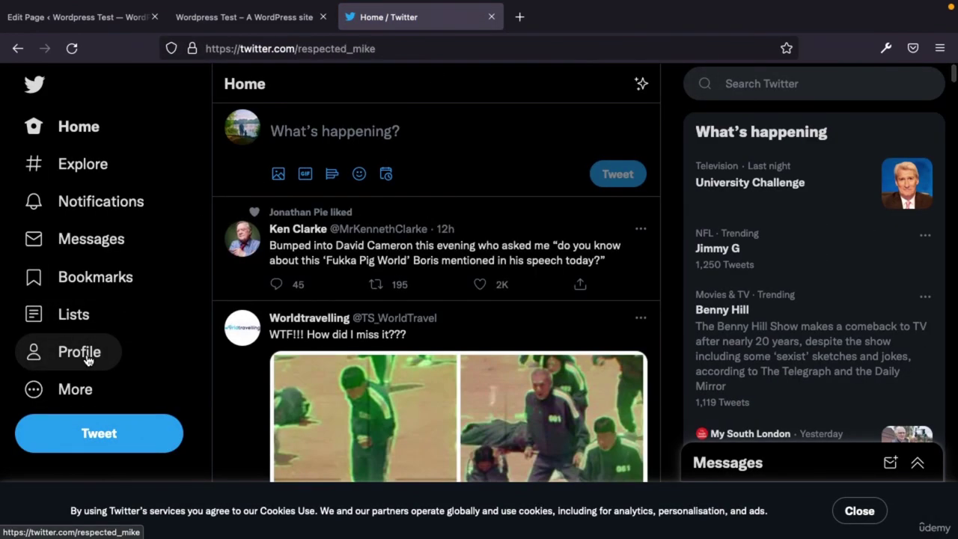
{"action": "left_click", "coordinate": [241, 47]}
{"action": "key", "text": "super+c"}
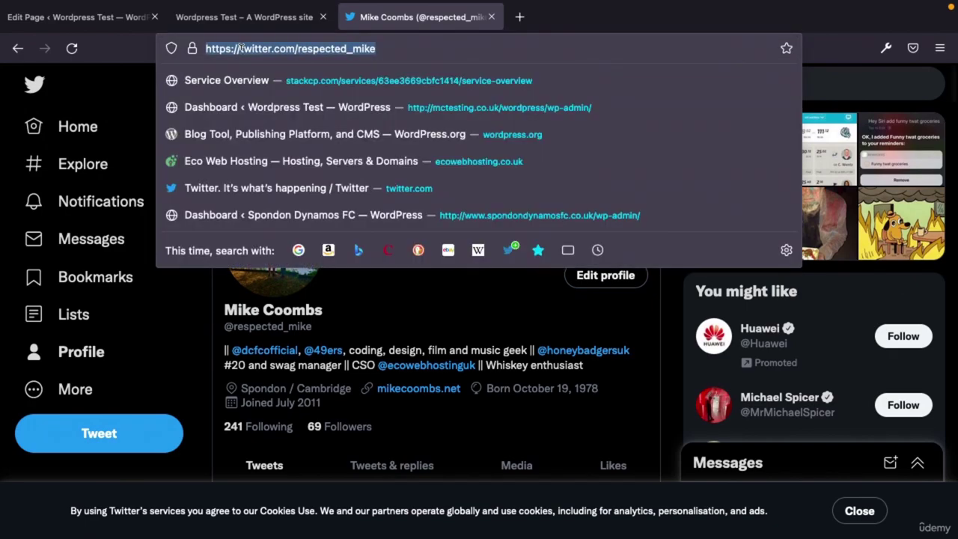
{"action": "left_click", "coordinate": [252, 23]}
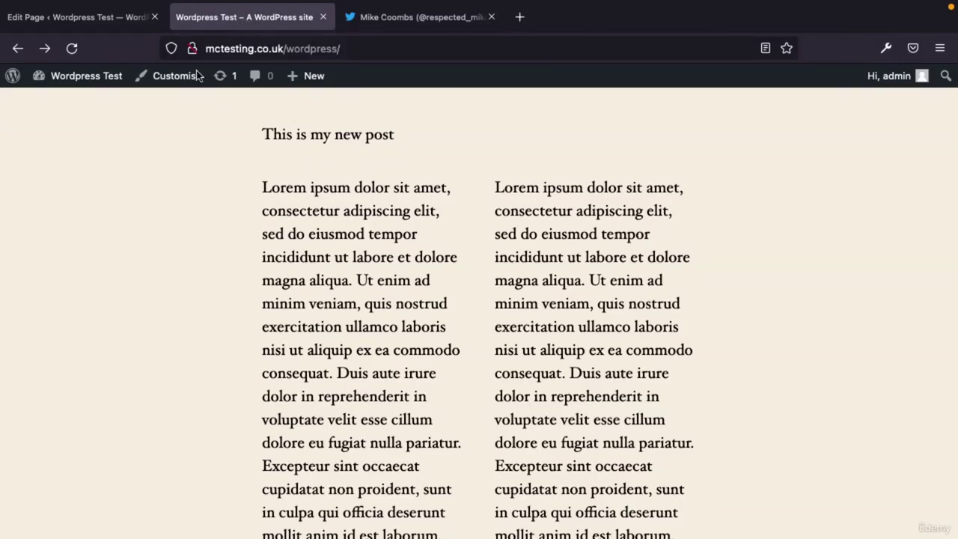
{"action": "left_click", "coordinate": [119, 21]}
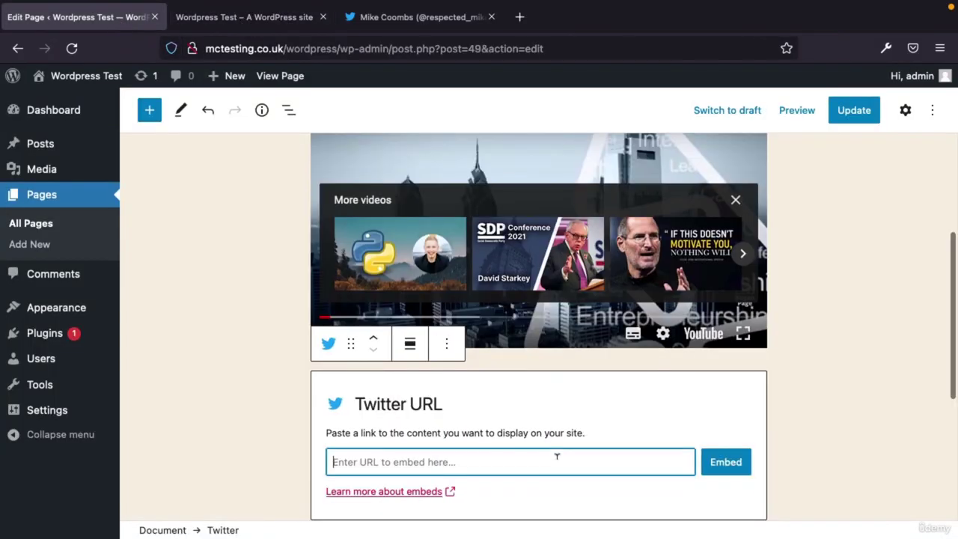
{"action": "key", "text": "super+v"}
- Embed the Twitter profile's tweet timeline on the page
{"action": "left_click", "coordinate": [724, 464]}
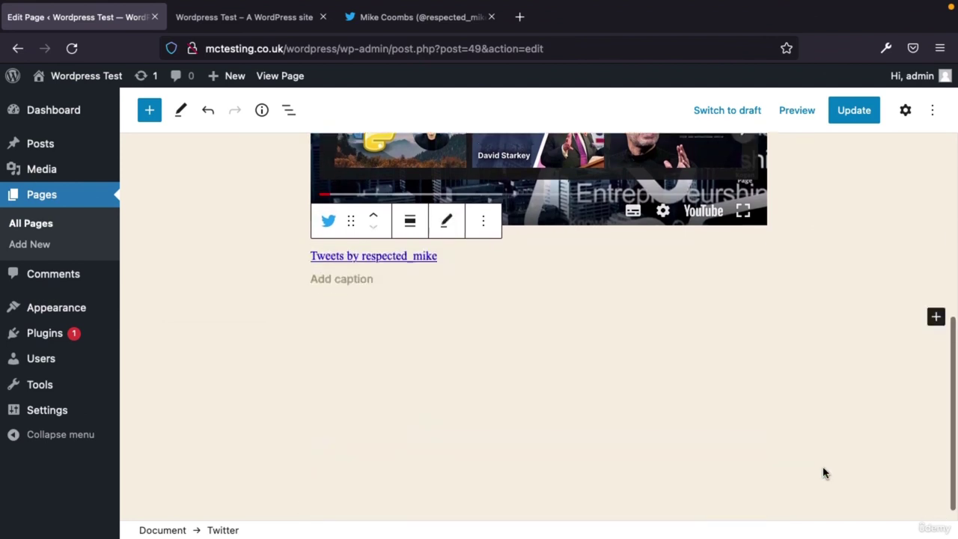
{"action": "scroll", "coordinate": [824, 473], "scroll_direction": "down", "scroll_amount": 5}
{"action": "scroll", "coordinate": [824, 473], "scroll_direction": "down", "scroll_amount": 10}
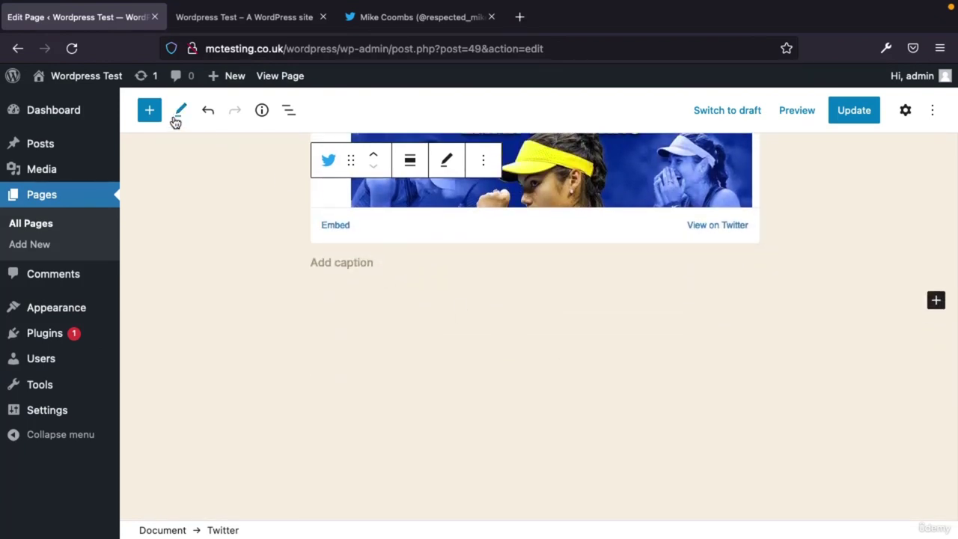
- Add a Kickstarter embed block below the Twitter timeline
{"action": "left_click", "coordinate": [150, 112]}
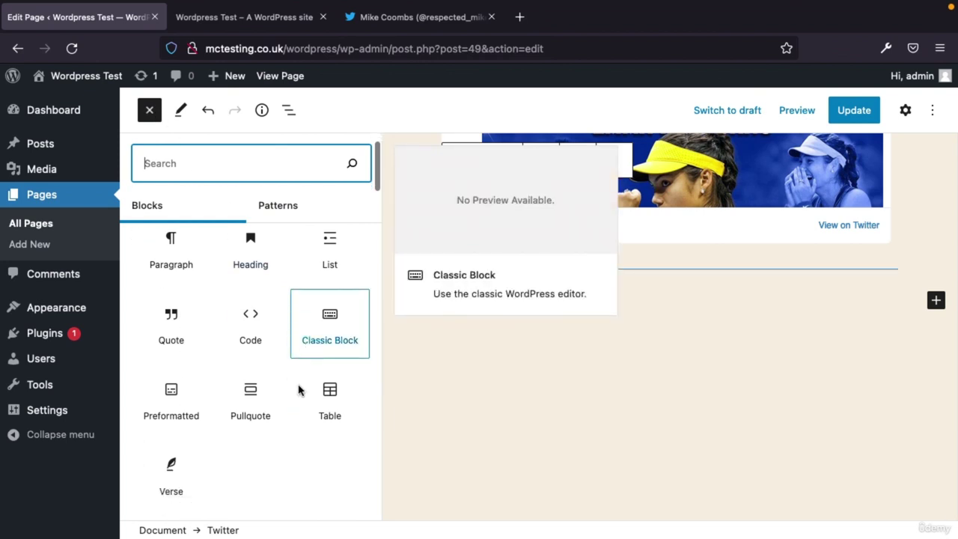
{"action": "scroll", "coordinate": [298, 389], "scroll_direction": "down", "scroll_amount": 10}
{"action": "scroll", "coordinate": [298, 390], "scroll_direction": "down", "scroll_amount": 15}
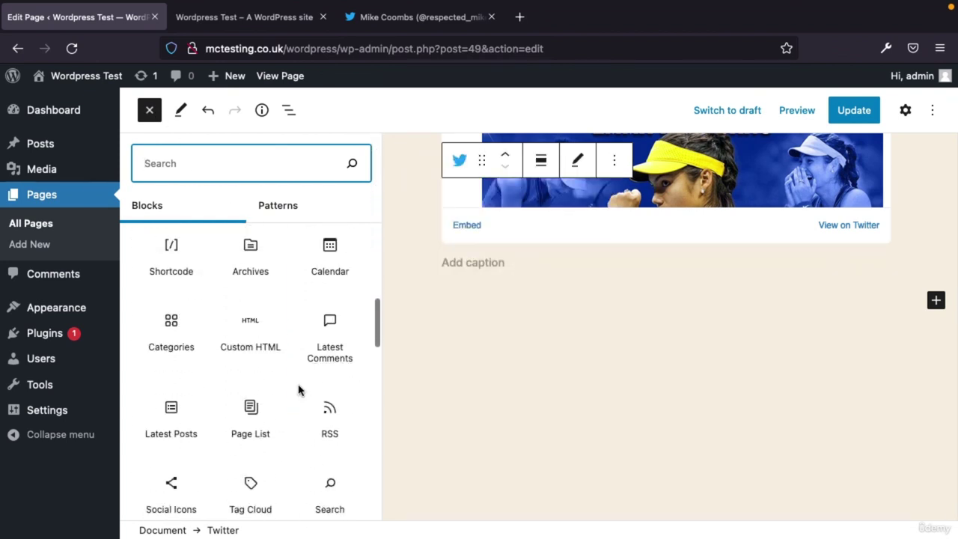
{"action": "scroll", "coordinate": [298, 387], "scroll_direction": "down", "scroll_amount": 5}
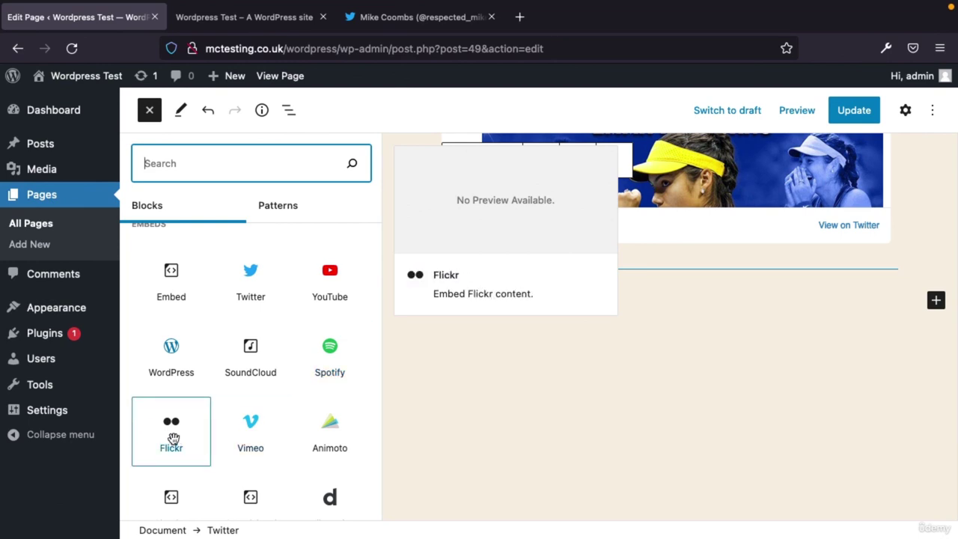
{"action": "scroll", "coordinate": [173, 439], "scroll_direction": "down", "scroll_amount": 5}
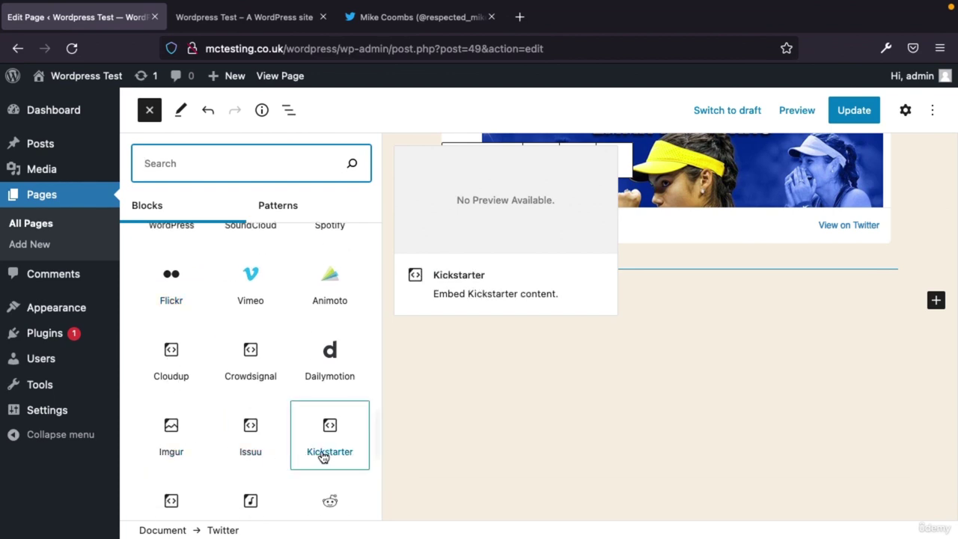
{"action": "left_click", "coordinate": [323, 457]}
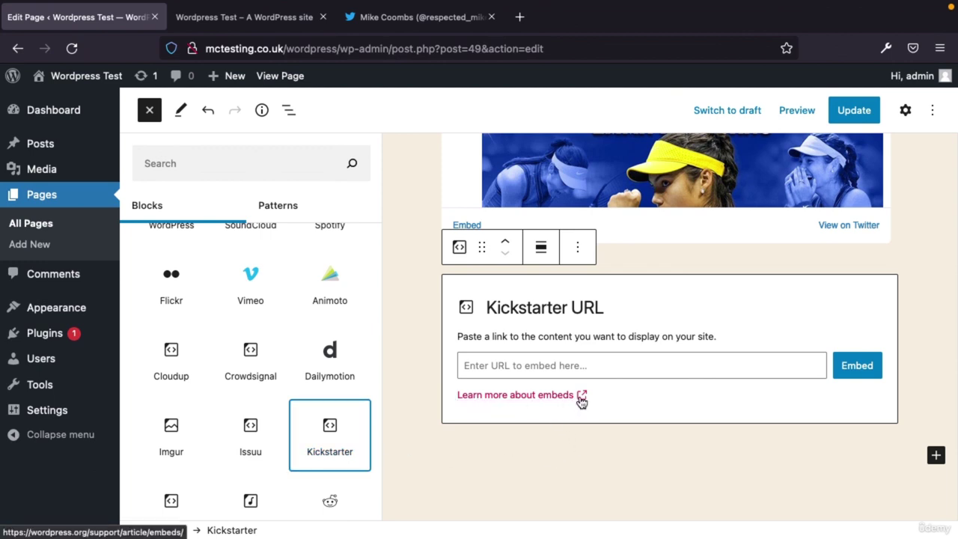
{"action": "key", "text": "Escape"}
- Open and read the WordPress.org Embeds support article from the Kickstarter block's 'Learn more about embeds' link
{"action": "left_click", "coordinate": [447, 401]}
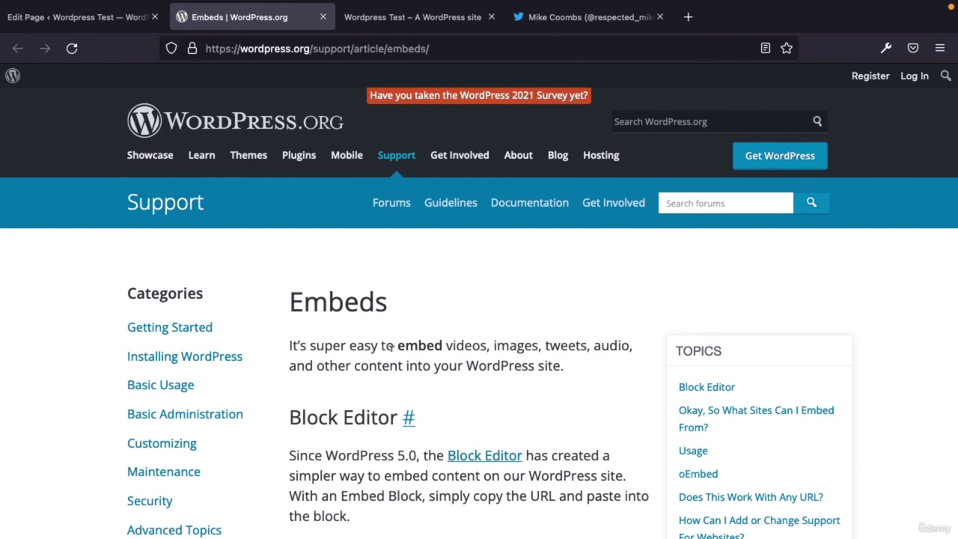
{"action": "scroll", "coordinate": [390, 347], "scroll_direction": "down", "scroll_amount": 3}
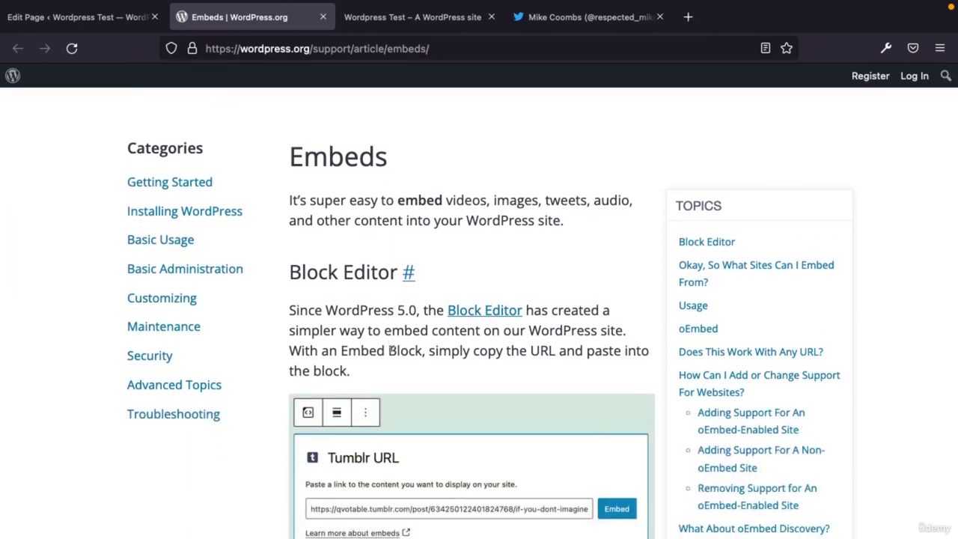
- Save the Social media page with its new embeds, then view the site's front-page tab
{"action": "left_click", "coordinate": [86, 19]}
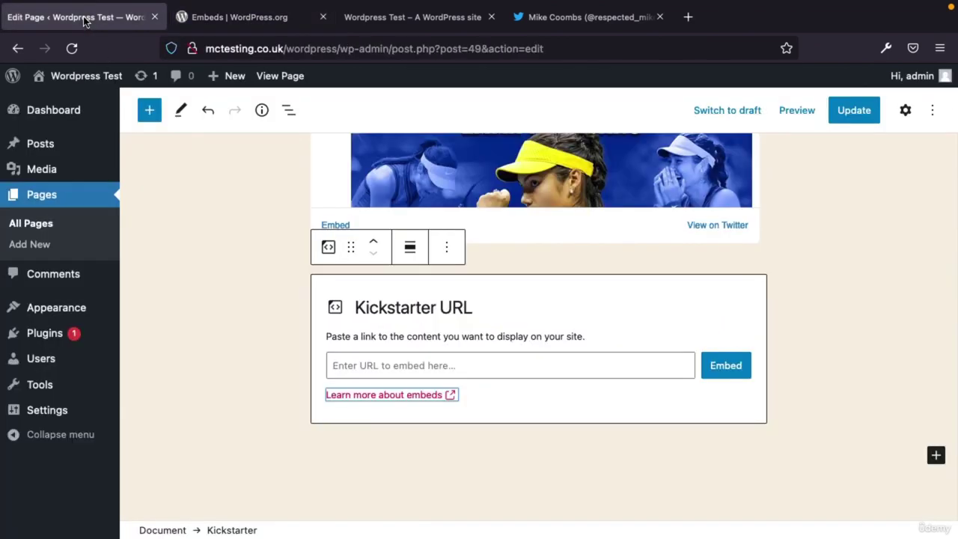
{"action": "scroll", "coordinate": [898, 239], "scroll_direction": "up", "scroll_amount": 15}
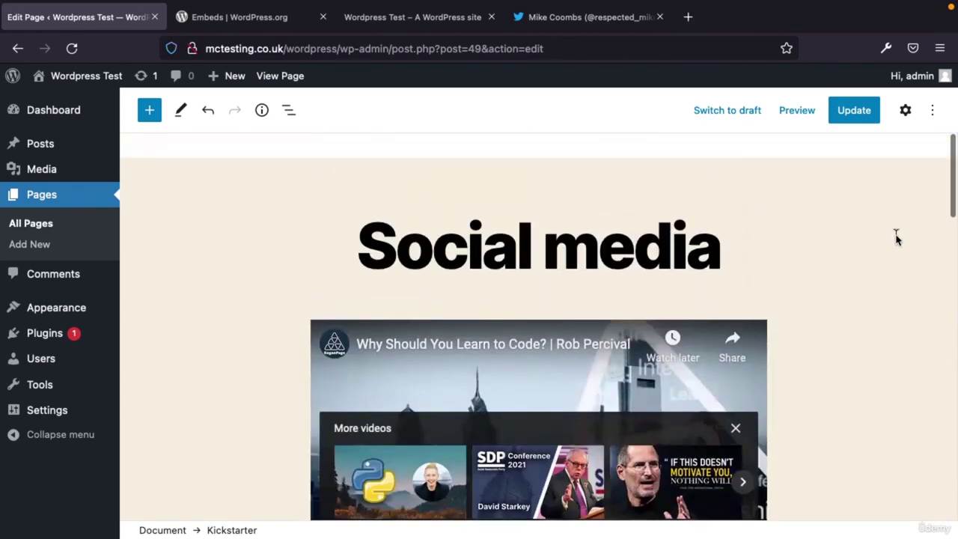
{"action": "left_click", "coordinate": [847, 111]}
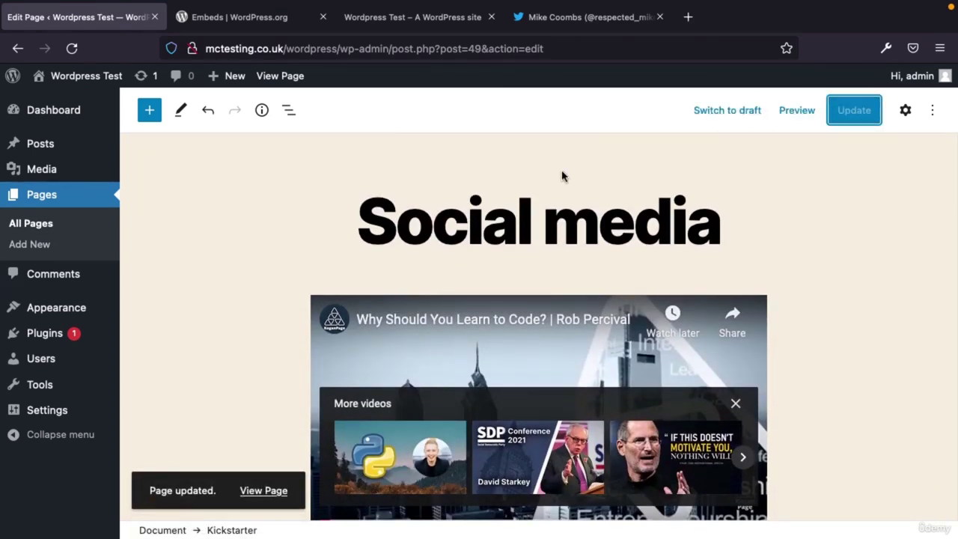
{"action": "left_click", "coordinate": [438, 20]}
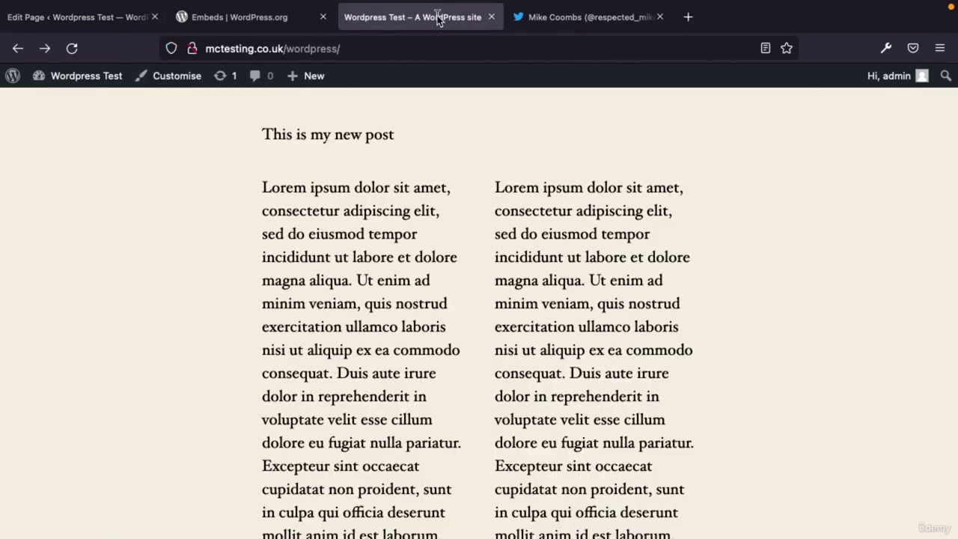
{"action": "scroll", "coordinate": [719, 235], "scroll_direction": "up", "scroll_amount": 5}
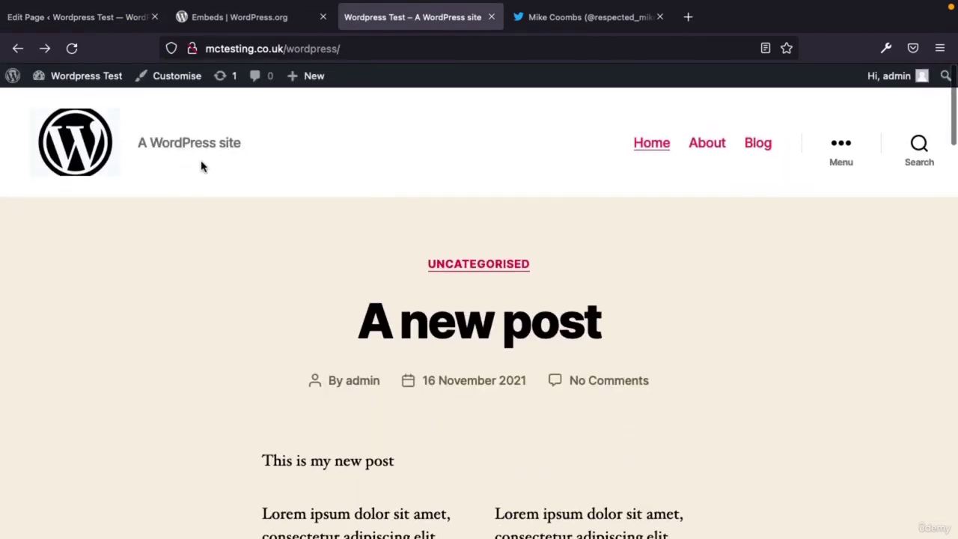
{"action": "key", "text": "super+r"}
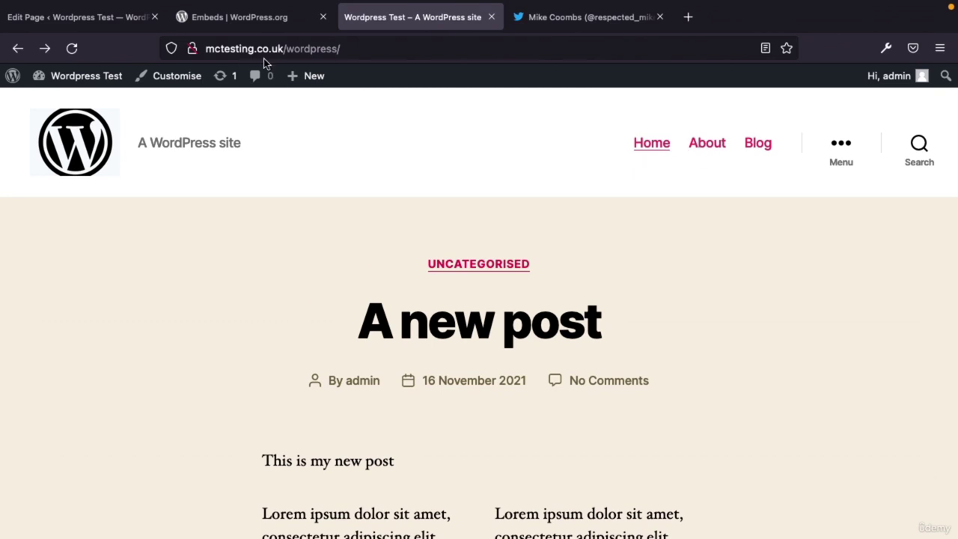
- Open the live Social media page through the Permalink link in the editor's Page settings
{"action": "left_click", "coordinate": [108, 20]}
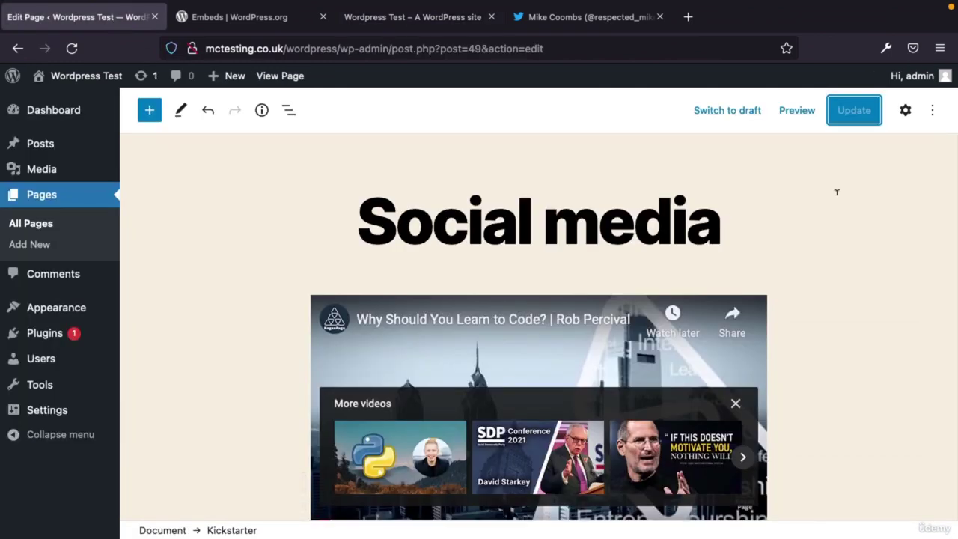
{"action": "left_click", "coordinate": [906, 113]}
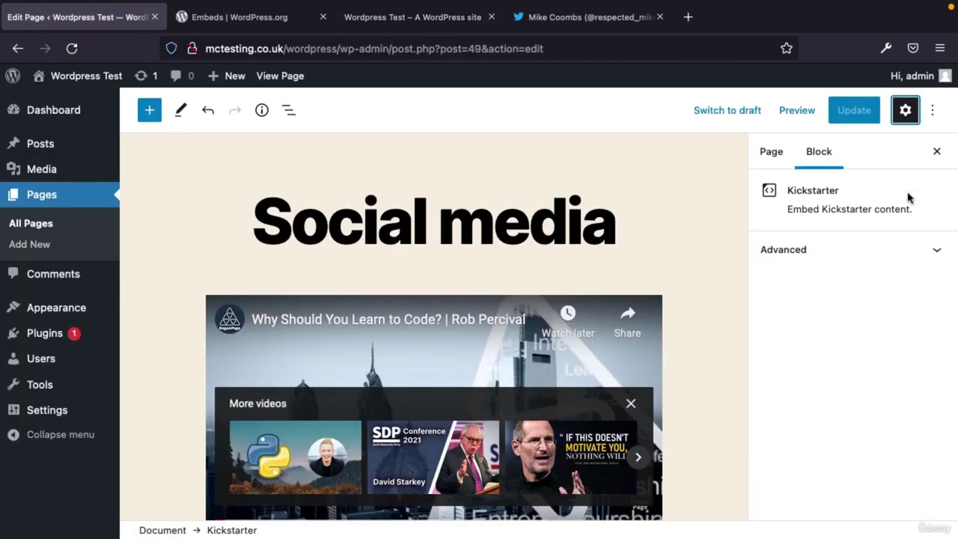
{"action": "left_click", "coordinate": [770, 152]}
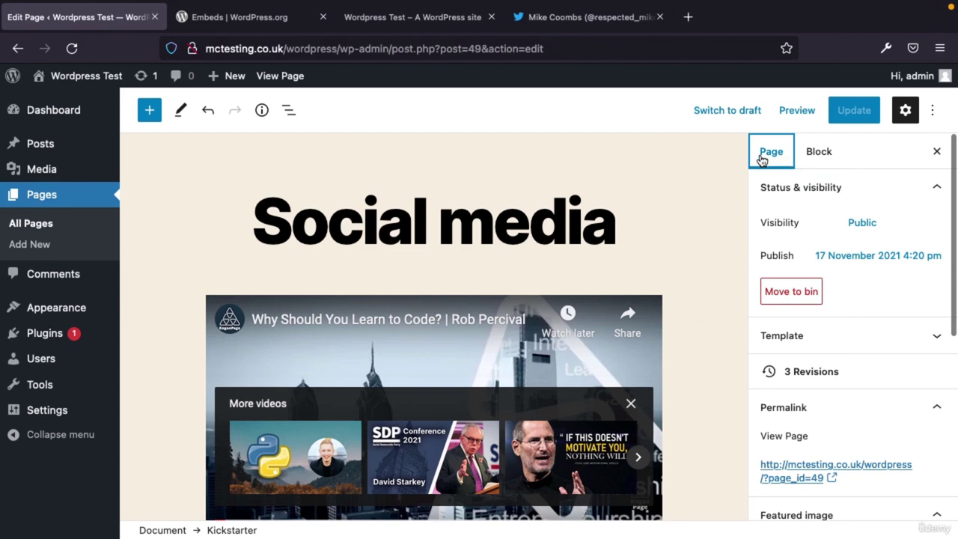
{"action": "scroll", "coordinate": [882, 453], "scroll_direction": "down", "scroll_amount": 2}
{"action": "left_click", "coordinate": [809, 424]}
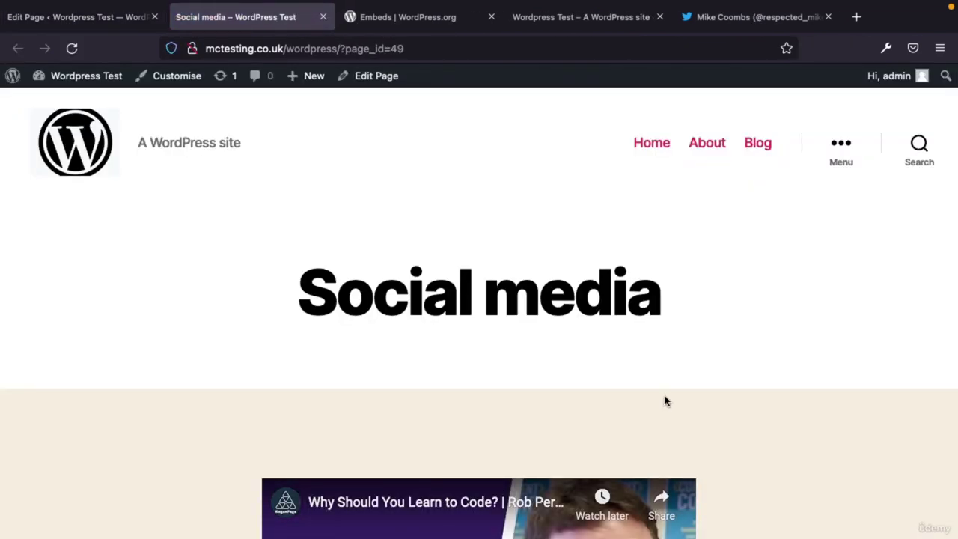
- Scroll through the live Social media page to check the YouTube video and tweets
{"action": "scroll", "coordinate": [665, 401], "scroll_direction": "down", "scroll_amount": 10}
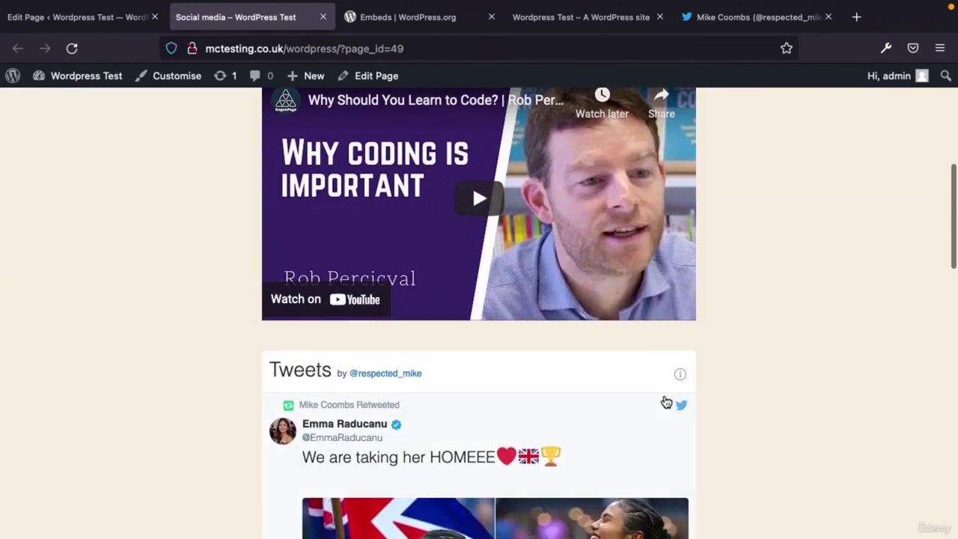
{"action": "scroll", "coordinate": [665, 402], "scroll_direction": "down", "scroll_amount": 7}
{"action": "scroll", "coordinate": [665, 402], "scroll_direction": "up", "scroll_amount": 4}
{"action": "scroll", "coordinate": [666, 403], "scroll_direction": "up", "scroll_amount": 10}
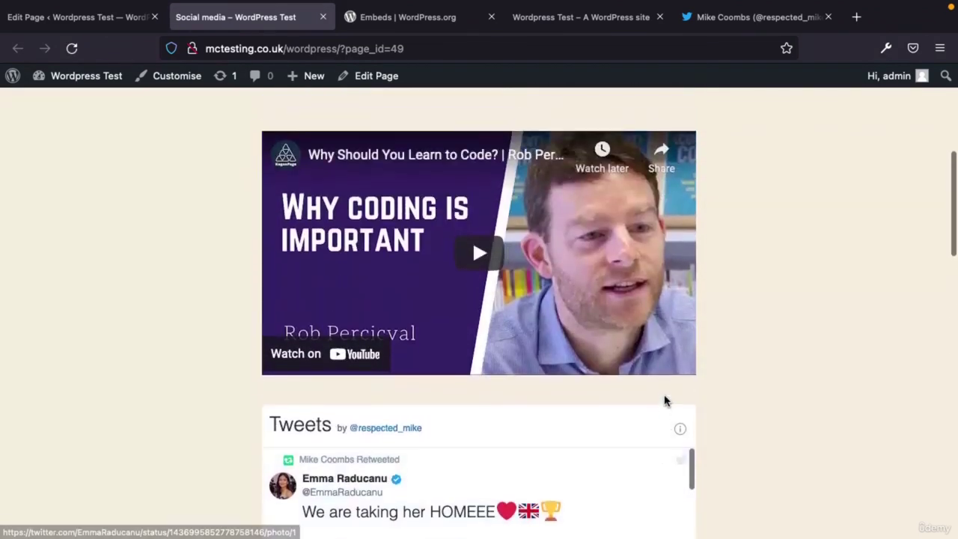
{"action": "scroll", "coordinate": [665, 402], "scroll_direction": "up", "scroll_amount": 4}
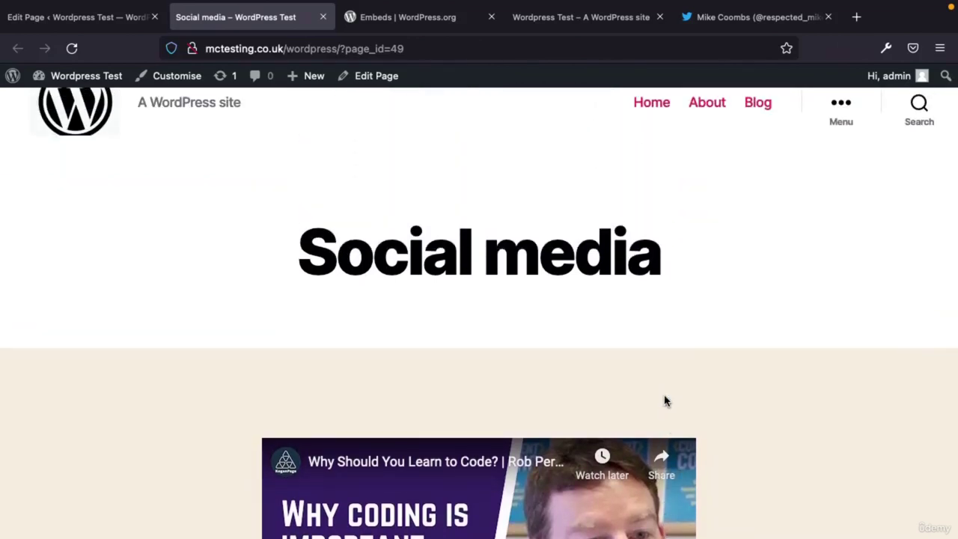
- Close the Social media, Embeds help and Twitter tabs to return to the editor
{"action": "left_click", "coordinate": [322, 17]}
{"action": "left_click", "coordinate": [322, 17]}
{"action": "left_click", "coordinate": [492, 17]}
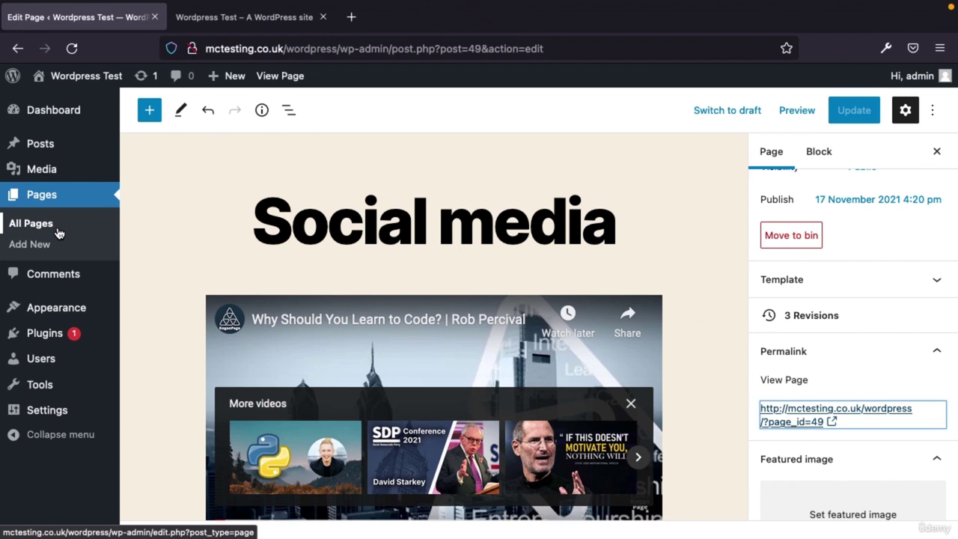
- Go to Appearance > Widgets to view the Footer #1 and Footer #2 areas
{"action": "mouse_move", "coordinate": [79, 313]}
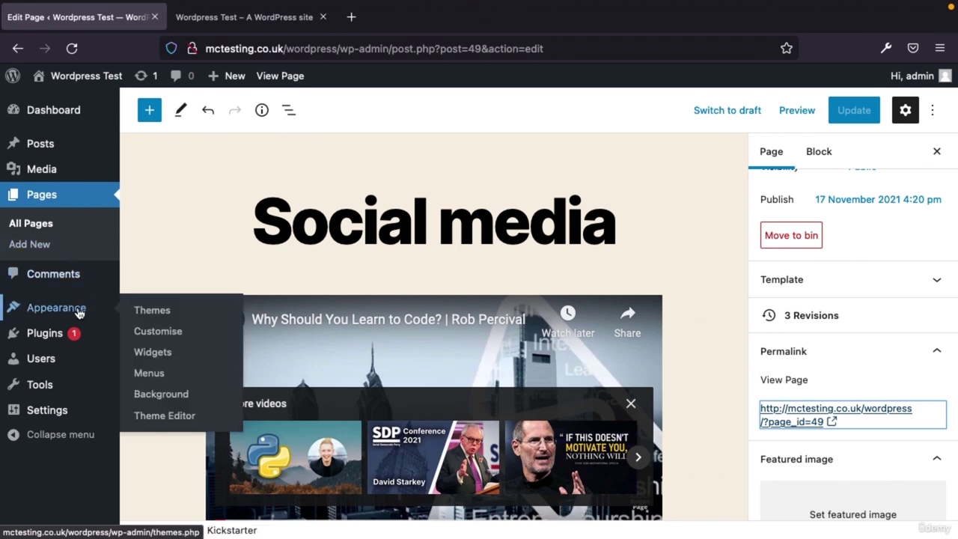
{"action": "left_click", "coordinate": [170, 360]}
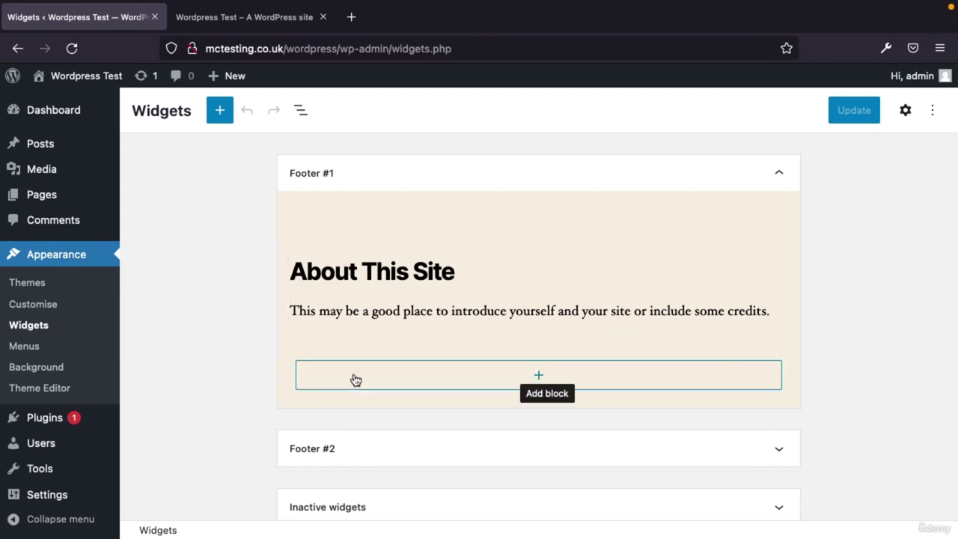
- Add a Latest Posts block to Footer #1 below the About This Site text
{"action": "left_click", "coordinate": [226, 120]}
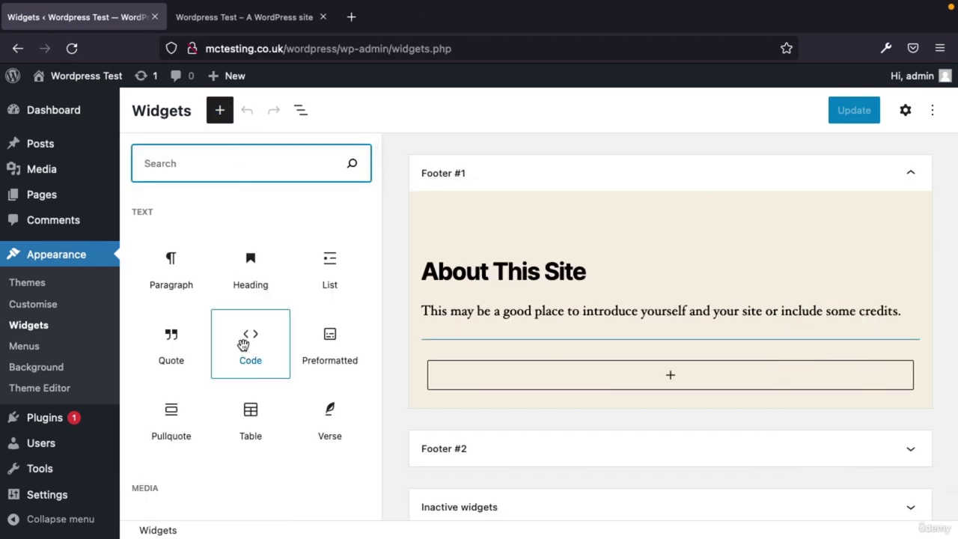
{"action": "scroll", "coordinate": [244, 344], "scroll_direction": "down", "scroll_amount": 5}
{"action": "scroll", "coordinate": [244, 349], "scroll_direction": "down", "scroll_amount": 7}
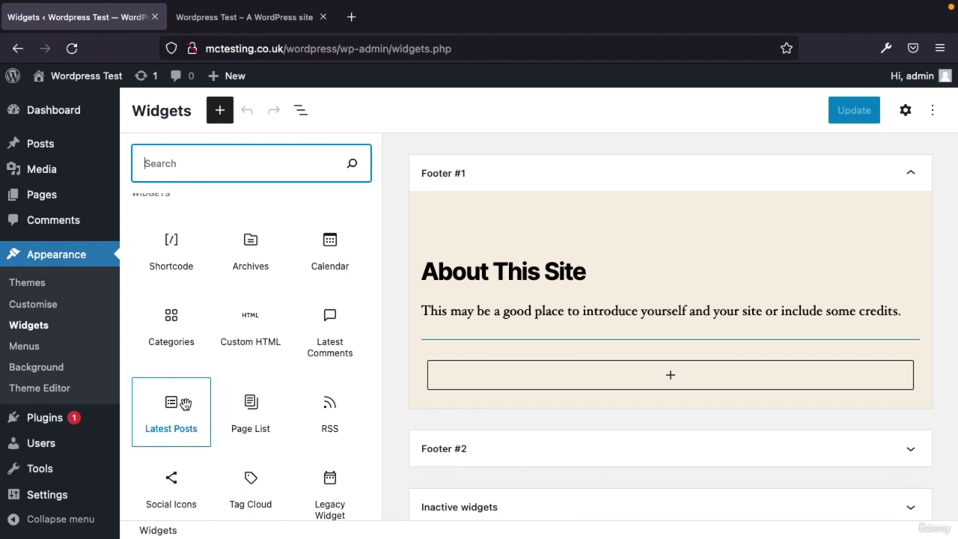
{"action": "left_click", "coordinate": [184, 404]}
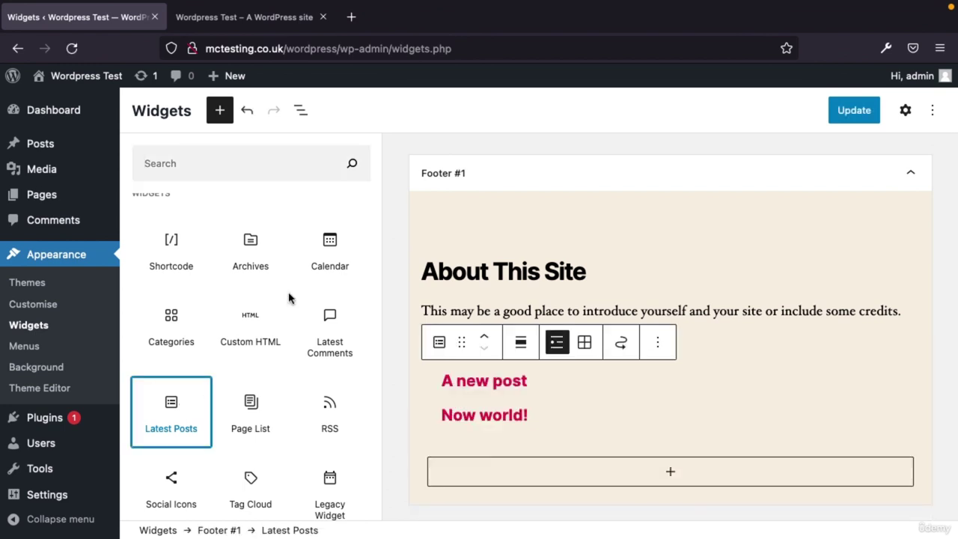
{"action": "left_click", "coordinate": [706, 394]}
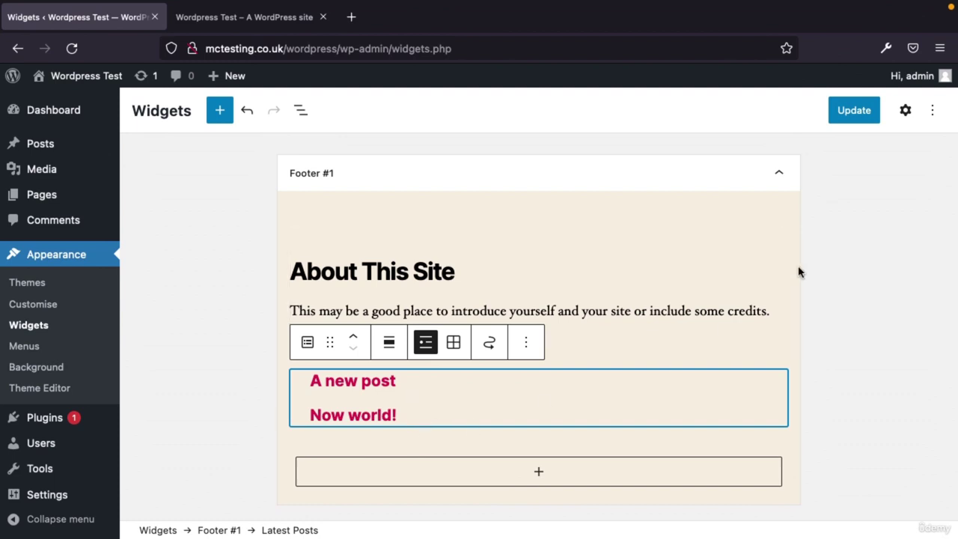
- Review the Latest Posts block settings, which show 5 items
{"action": "left_click", "coordinate": [906, 111]}
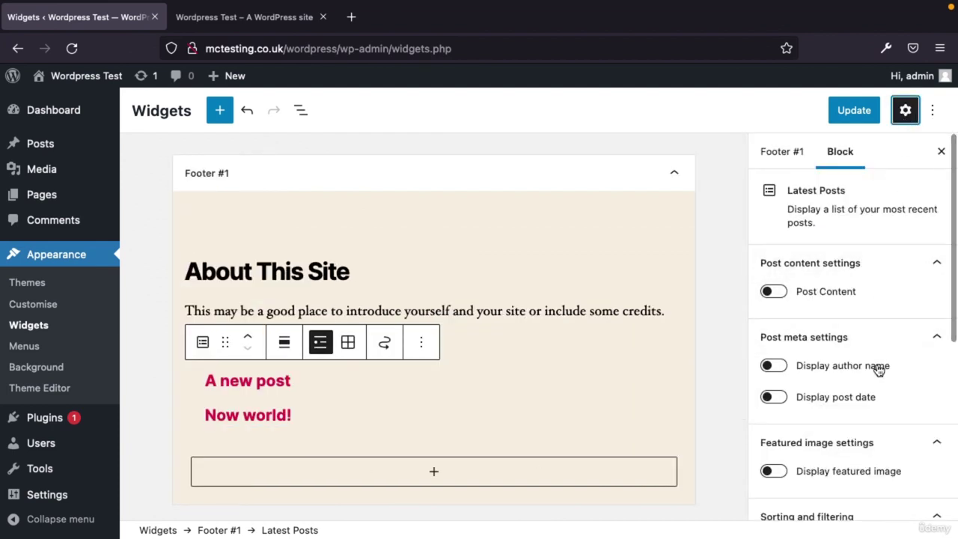
{"action": "scroll", "coordinate": [876, 367], "scroll_direction": "down", "scroll_amount": 1}
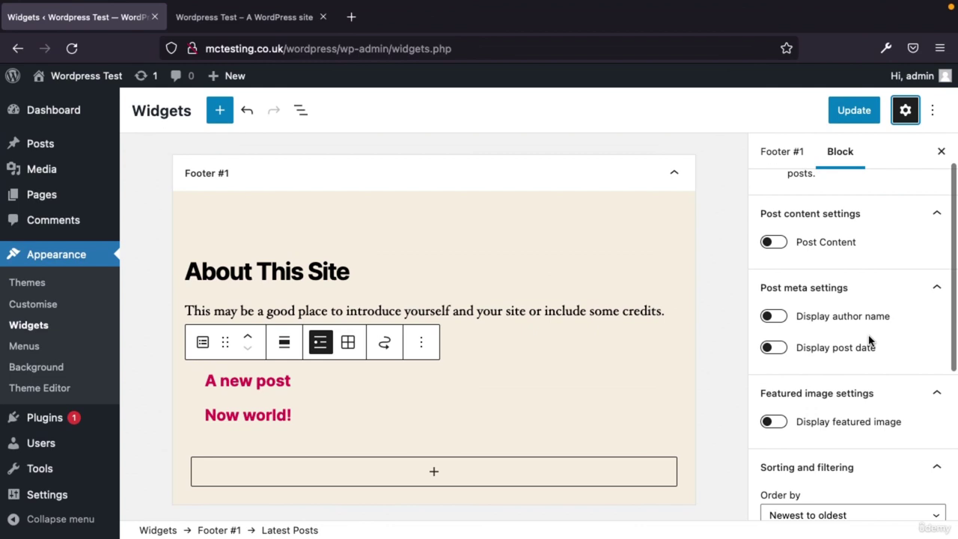
{"action": "scroll", "coordinate": [878, 439], "scroll_direction": "down", "scroll_amount": 1}
{"action": "scroll", "coordinate": [879, 439], "scroll_direction": "down", "scroll_amount": 5}
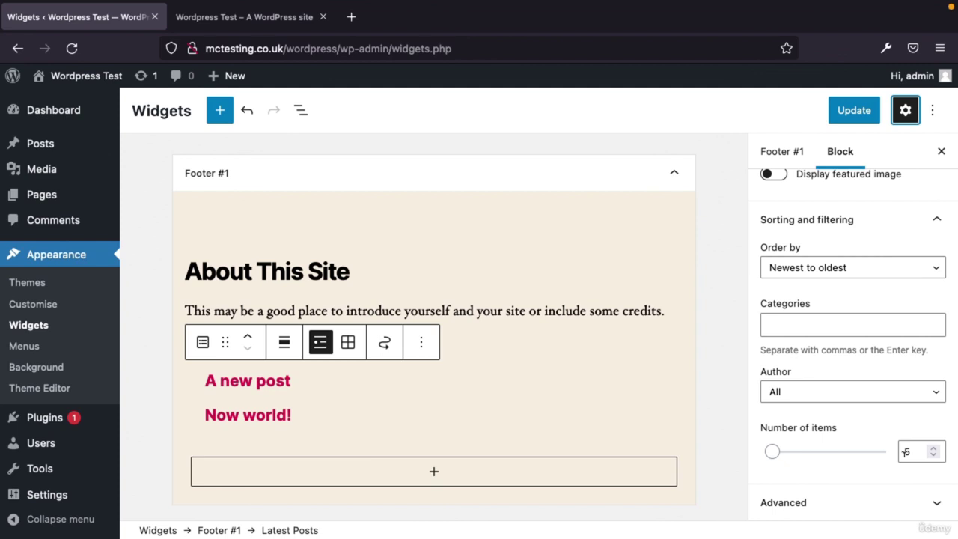
- Add a 'My latest posts..' paragraph and move the Latest Posts list below it in Footer #1
{"action": "left_click", "coordinate": [405, 466]}
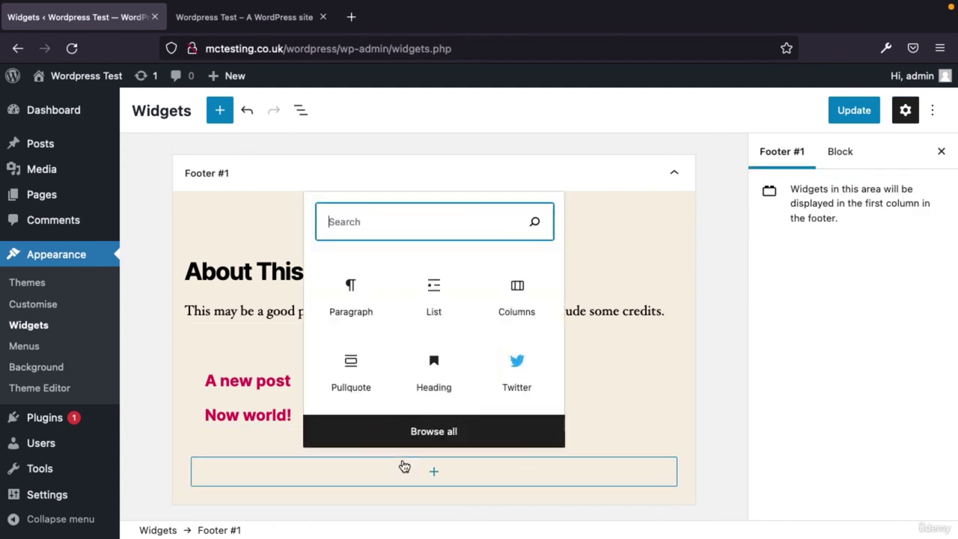
{"action": "left_click", "coordinate": [355, 308]}
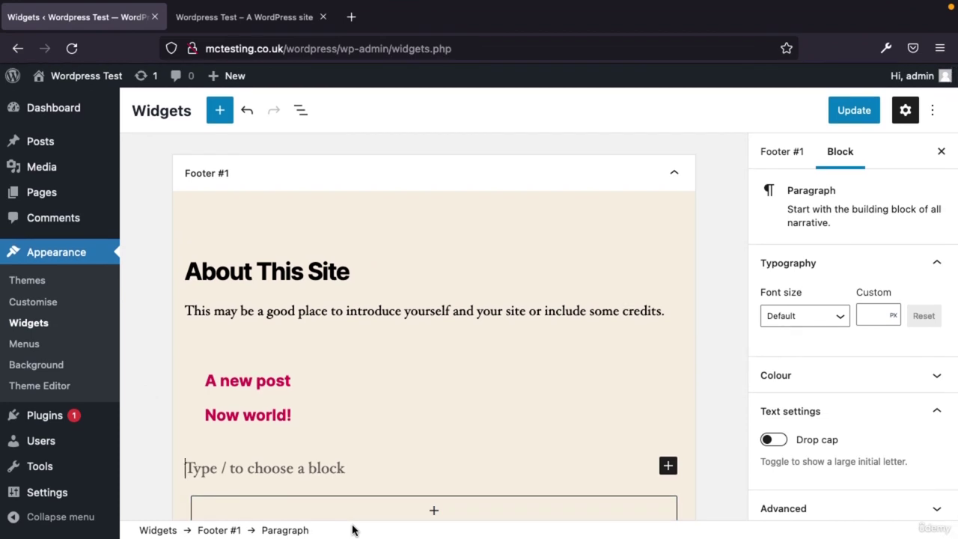
{"action": "type", "text": "My la"}
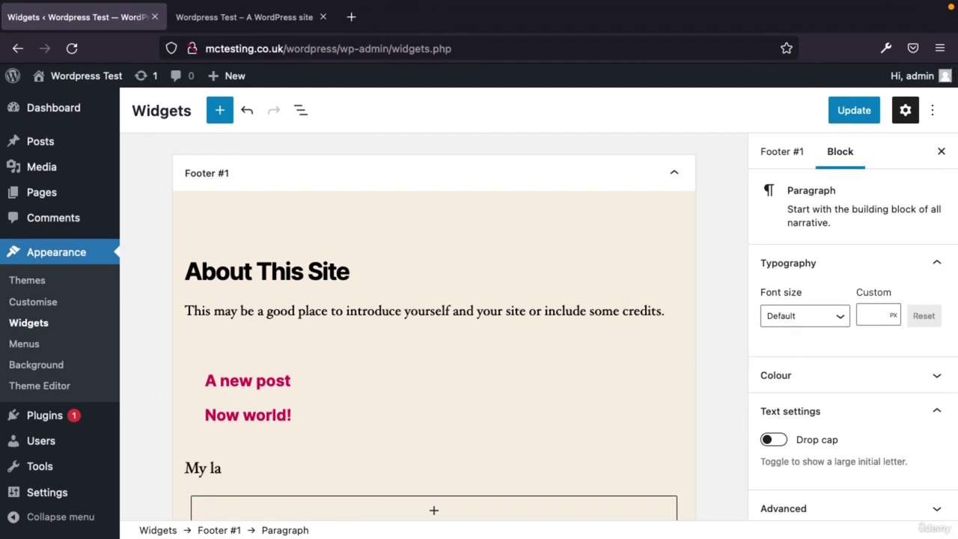
{"action": "type", "text": "test posts.."}
{"action": "left_click", "coordinate": [316, 384]}
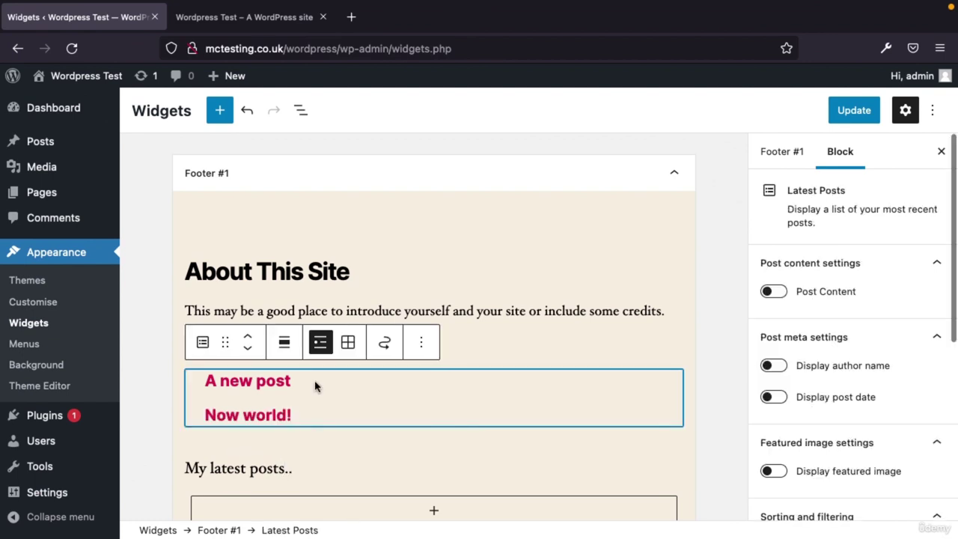
{"action": "left_click", "coordinate": [248, 349]}
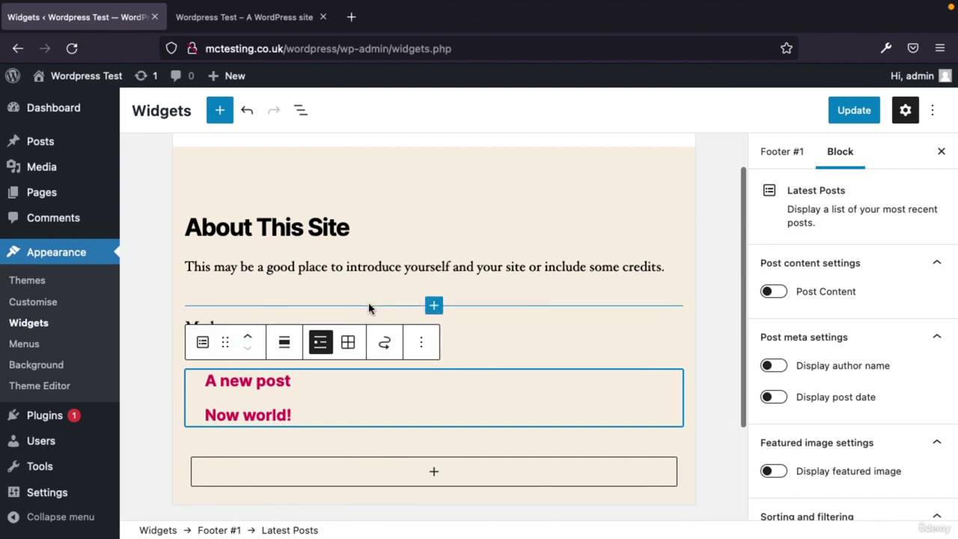
{"action": "left_click", "coordinate": [368, 307]}
{"action": "left_click", "coordinate": [498, 370]}
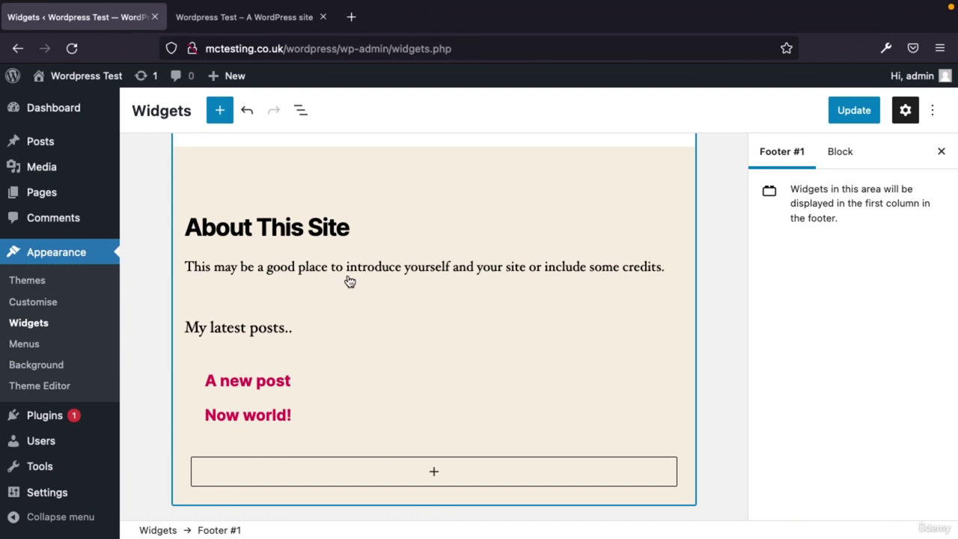
- Browse the block inserter, then save the Footer #1 widget changes with Update
{"action": "left_click", "coordinate": [225, 112]}
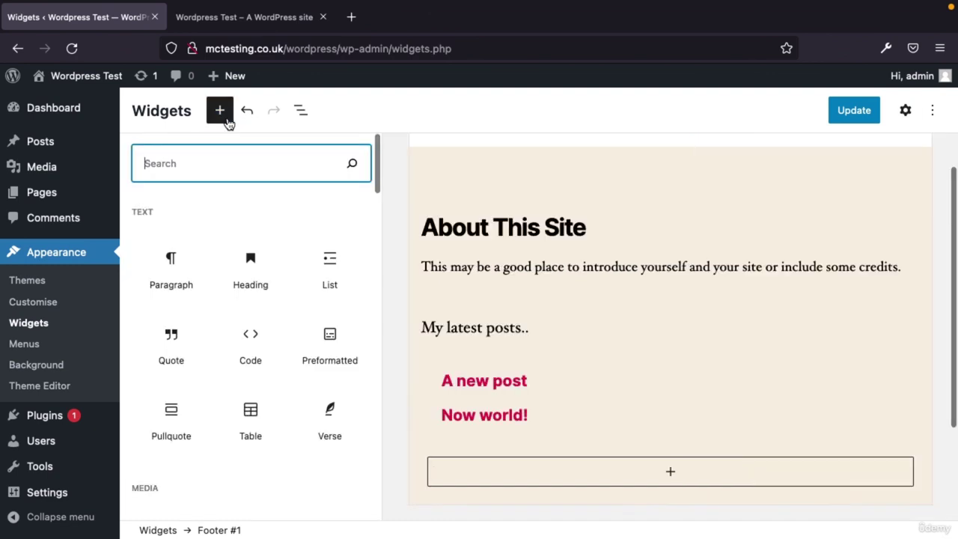
{"action": "scroll", "coordinate": [283, 416], "scroll_direction": "down", "scroll_amount": 5}
{"action": "scroll", "coordinate": [283, 418], "scroll_direction": "down", "scroll_amount": 10}
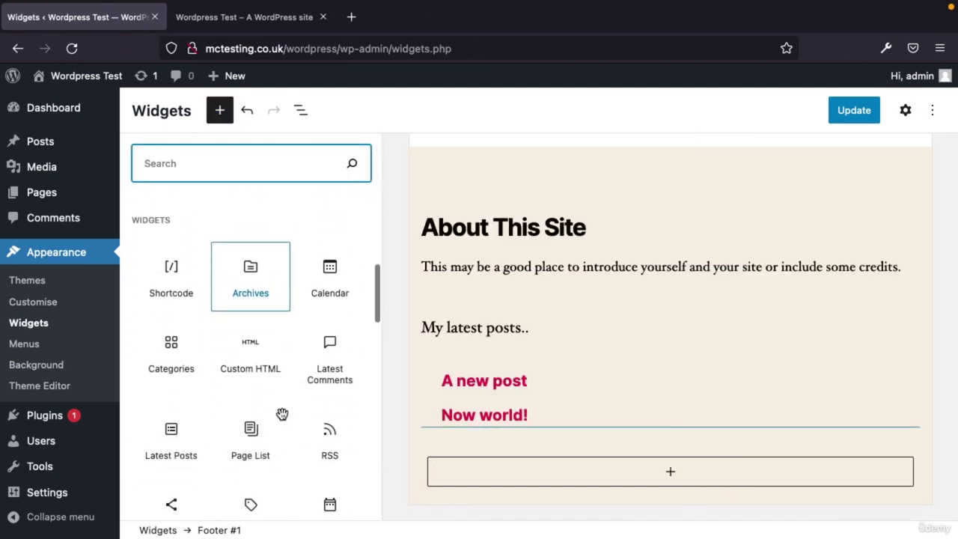
{"action": "scroll", "coordinate": [283, 418], "scroll_direction": "down", "scroll_amount": 5}
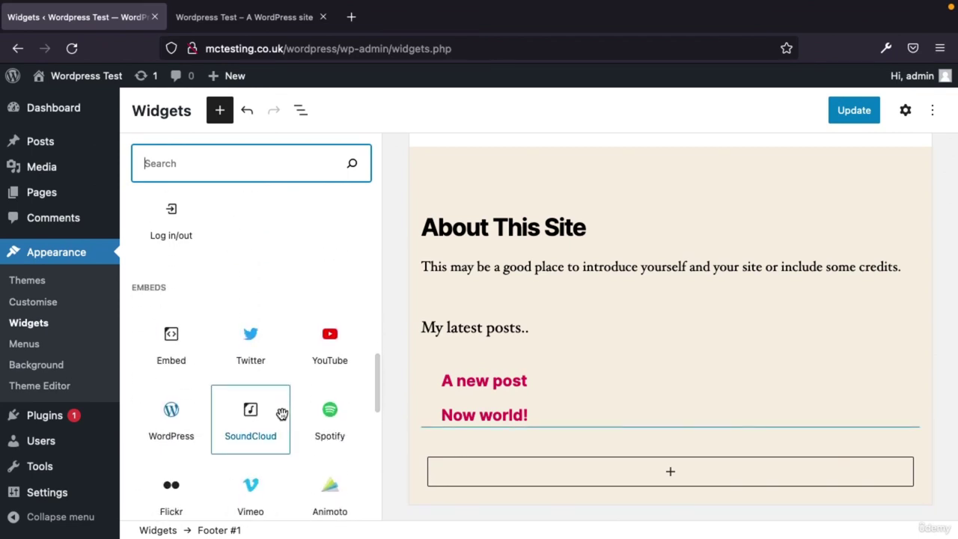
{"action": "scroll", "coordinate": [283, 416], "scroll_direction": "up", "scroll_amount": 5}
{"action": "scroll", "coordinate": [282, 420], "scroll_direction": "up", "scroll_amount": 5}
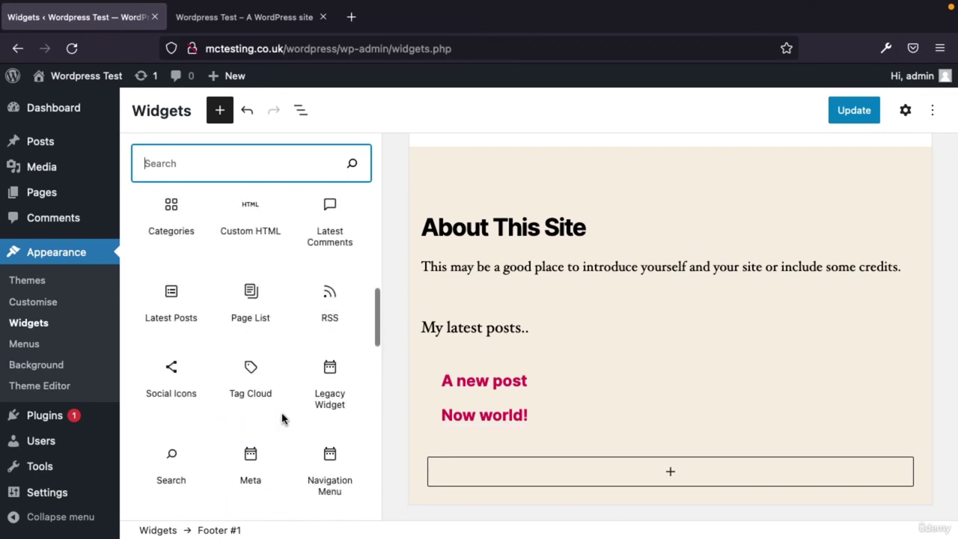
{"action": "scroll", "coordinate": [283, 418], "scroll_direction": "down", "scroll_amount": 1}
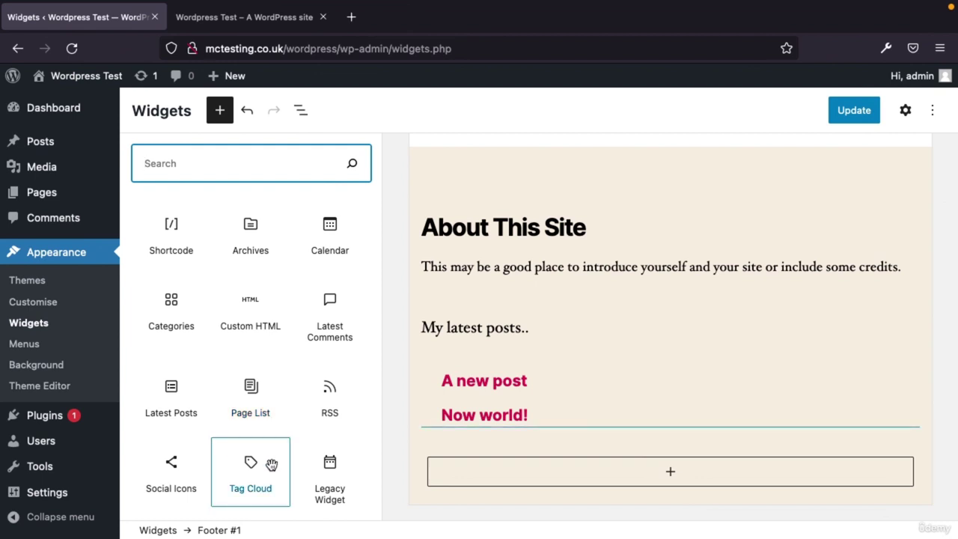
{"action": "left_click", "coordinate": [838, 122]}
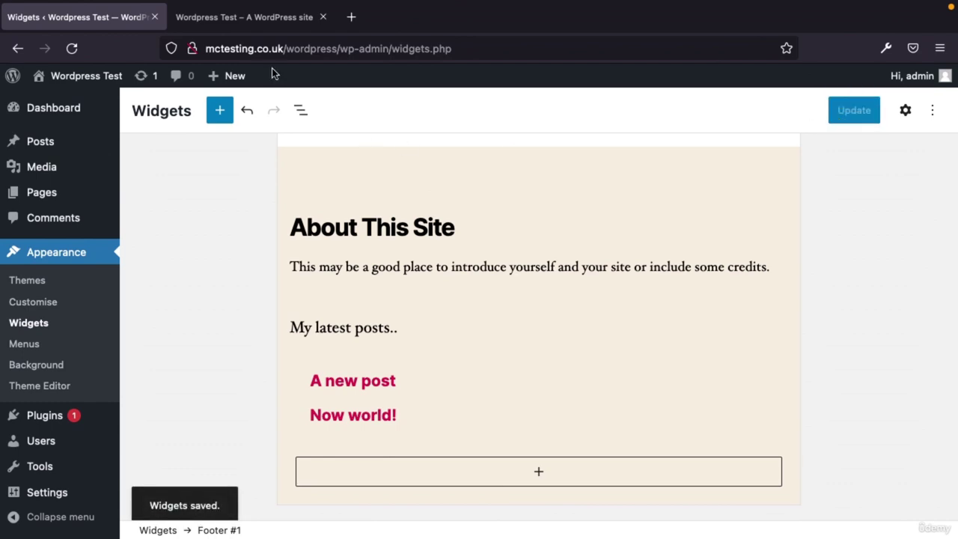
- Reload the live site and check the footer shows 'My latest posts..' with both post links
{"action": "left_click", "coordinate": [251, 15]}
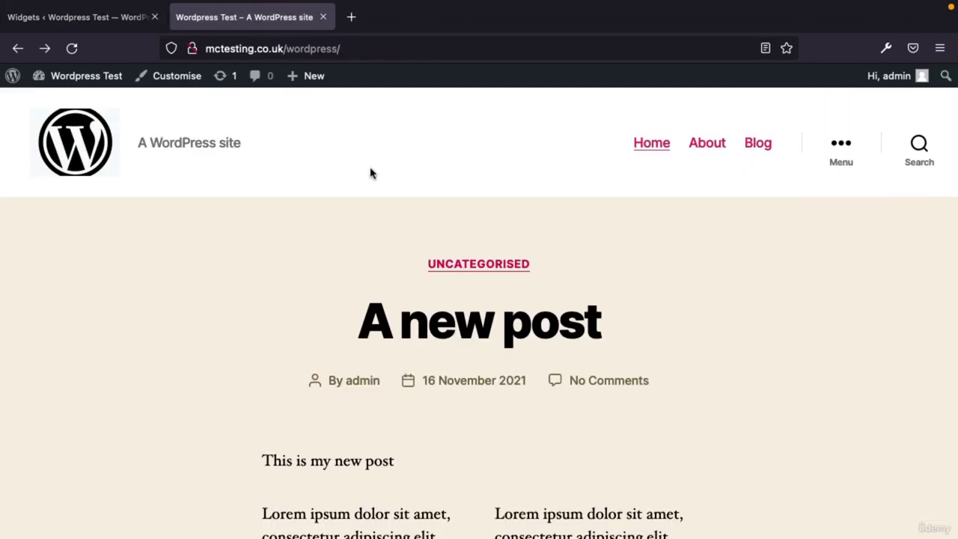
{"action": "key", "text": "super+r"}
{"action": "scroll", "coordinate": [359, 296], "scroll_direction": "down", "scroll_amount": 10}
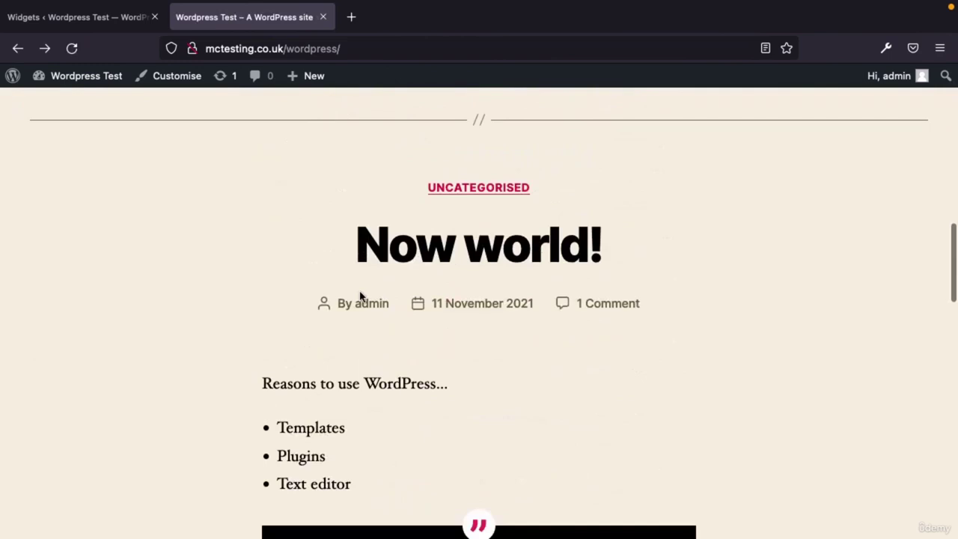
{"action": "scroll", "coordinate": [360, 296], "scroll_direction": "down", "scroll_amount": 15}
{"action": "scroll", "coordinate": [359, 297], "scroll_direction": "down", "scroll_amount": 3}
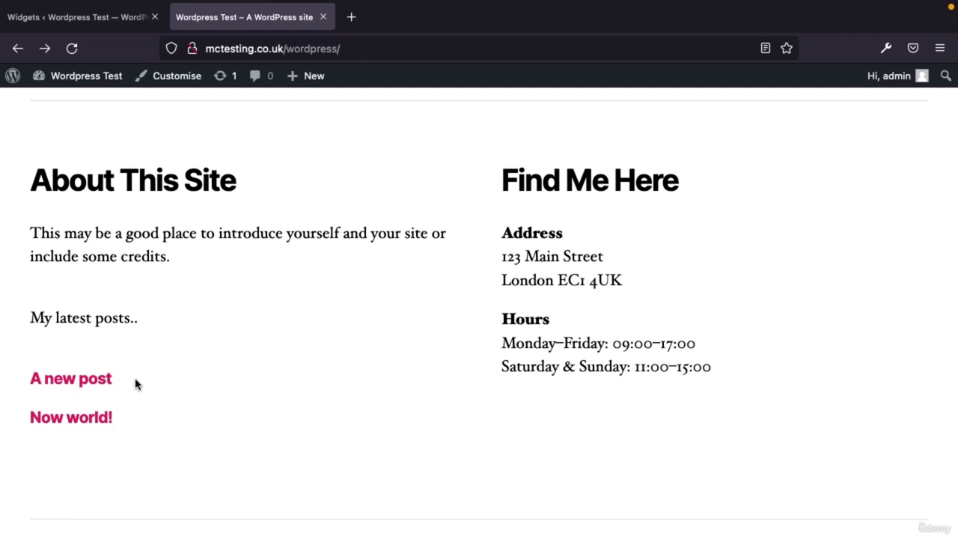
{"action": "scroll", "coordinate": [472, 265], "scroll_direction": "up", "scroll_amount": 20}
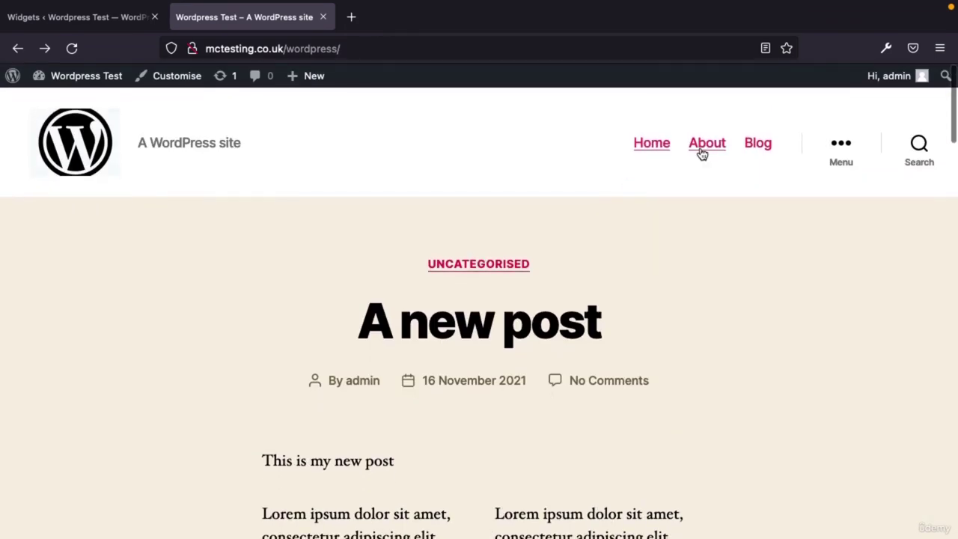
- Open the About page and confirm its footer shows the same 'My latest posts..' list
{"action": "left_click", "coordinate": [700, 153]}
{"action": "scroll", "coordinate": [488, 441], "scroll_direction": "down", "scroll_amount": 10}
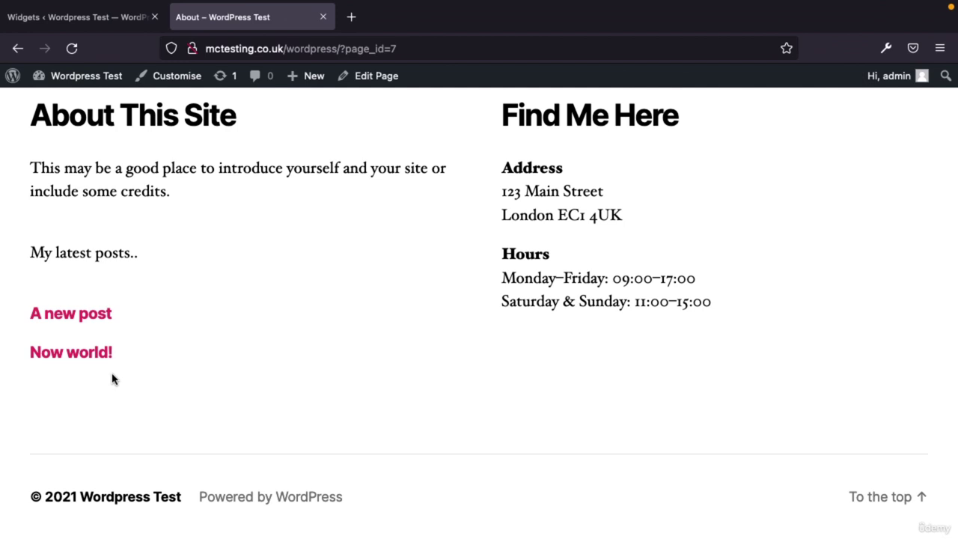
{"action": "scroll", "coordinate": [392, 269], "scroll_direction": "up", "scroll_amount": 10}
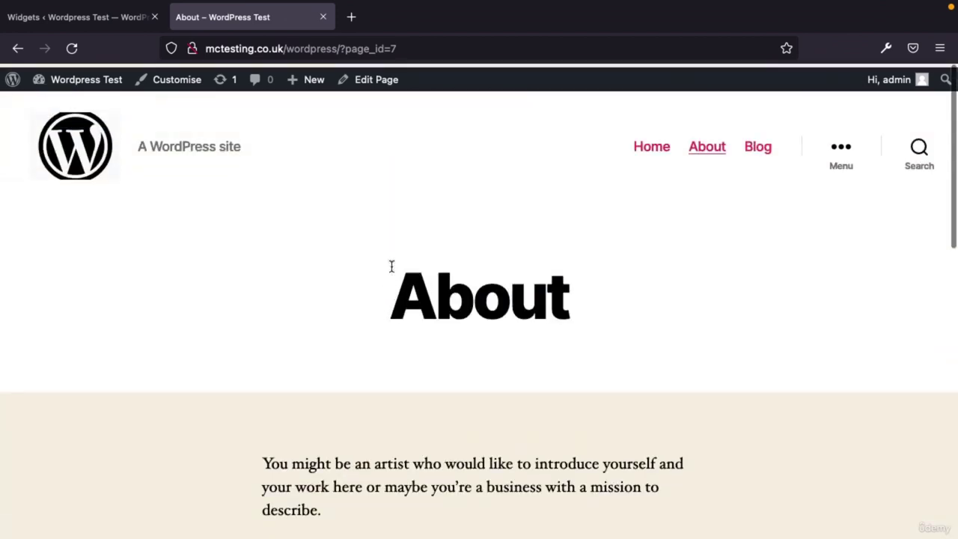
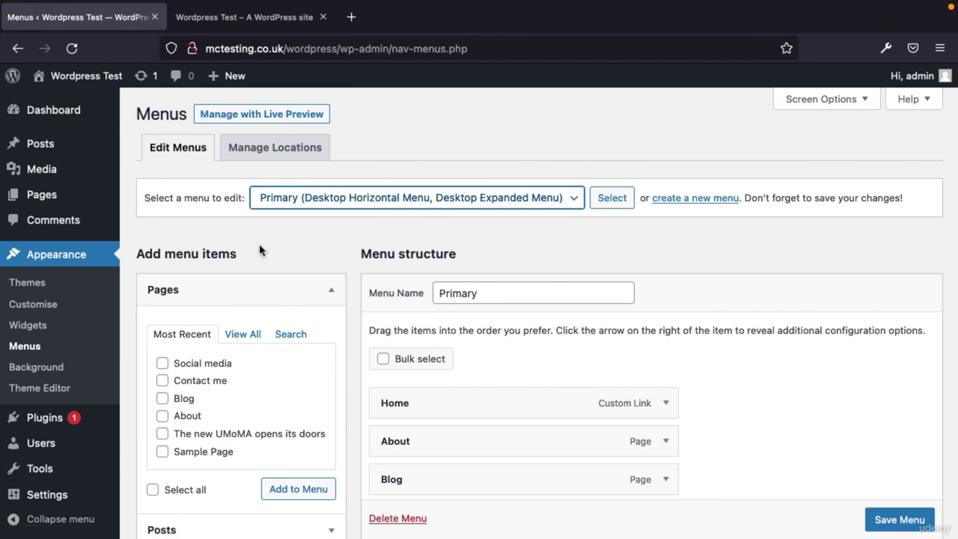
- Confirm Primary is the menu being edited and glance at the live front page
{"action": "left_click", "coordinate": [523, 201]}
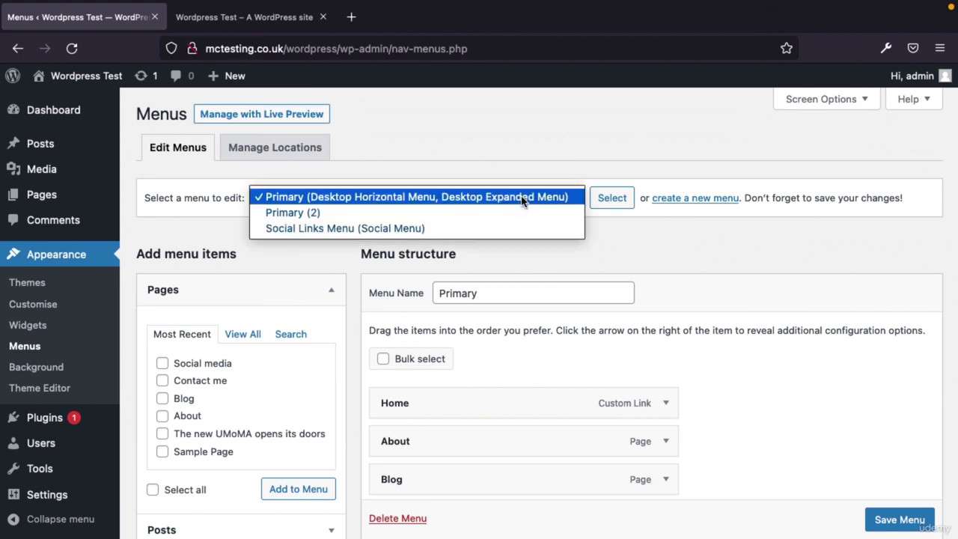
{"action": "left_click", "coordinate": [640, 245]}
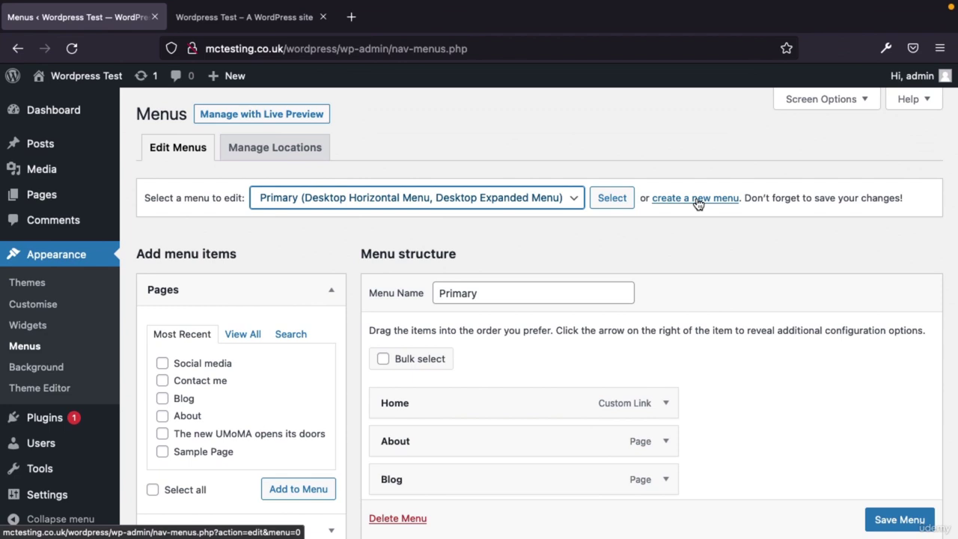
{"action": "left_click", "coordinate": [696, 199]}
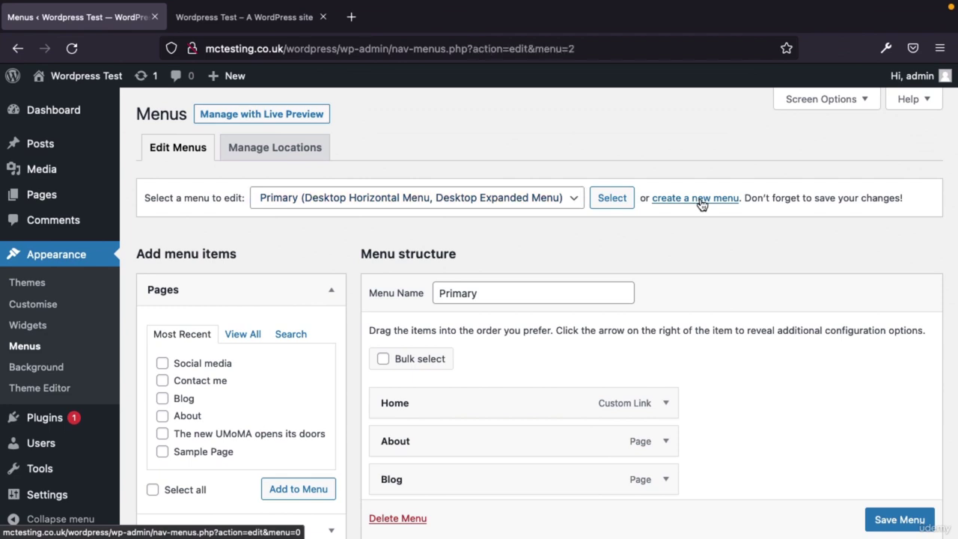
{"action": "left_click", "coordinate": [285, 23]}
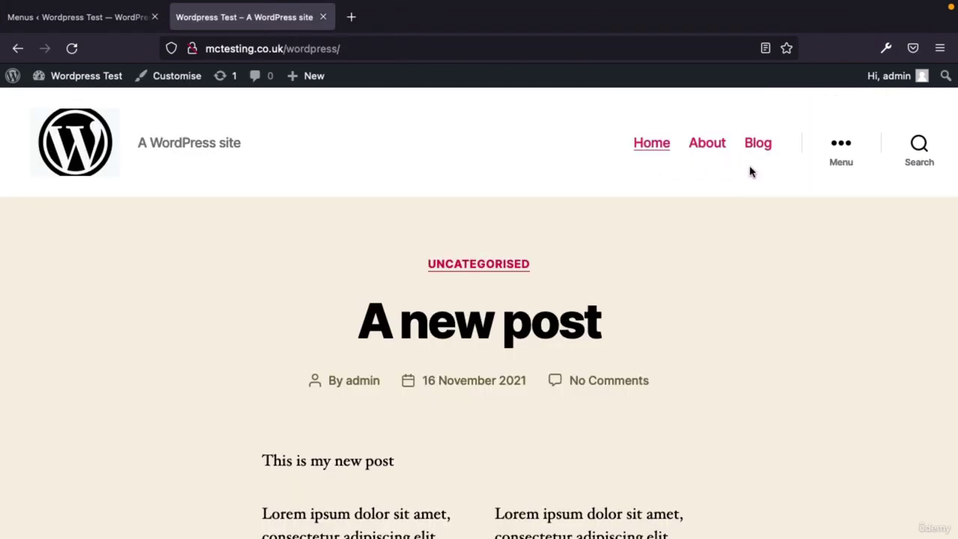
{"action": "left_click", "coordinate": [129, 22]}
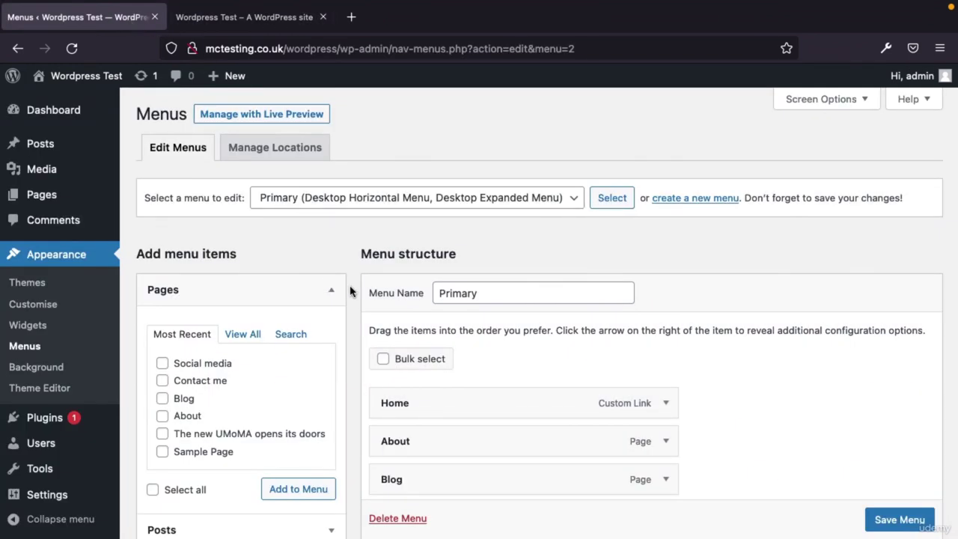
- Add the Social media page to the Primary menu after Blog and save the menu
{"action": "scroll", "coordinate": [352, 292], "scroll_direction": "down", "scroll_amount": 4}
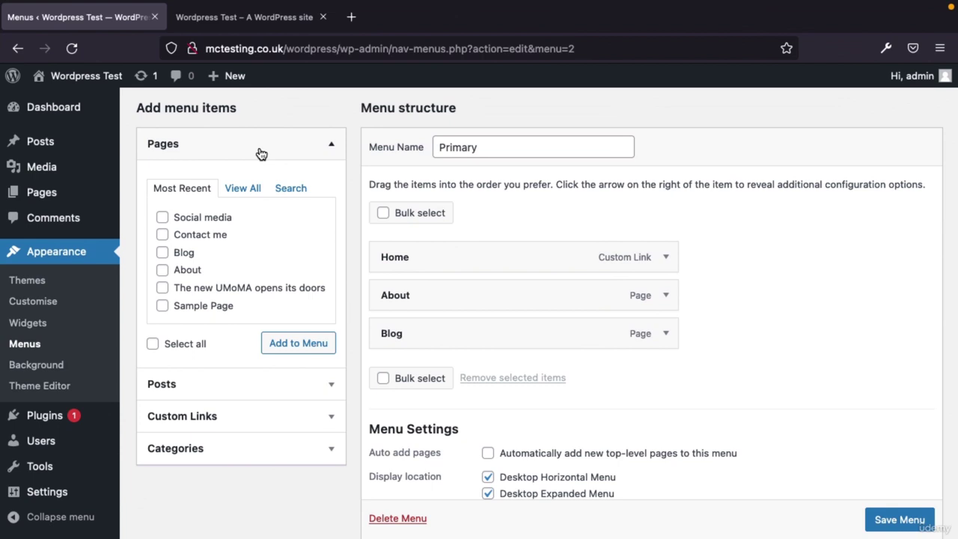
{"action": "left_click", "coordinate": [249, 193]}
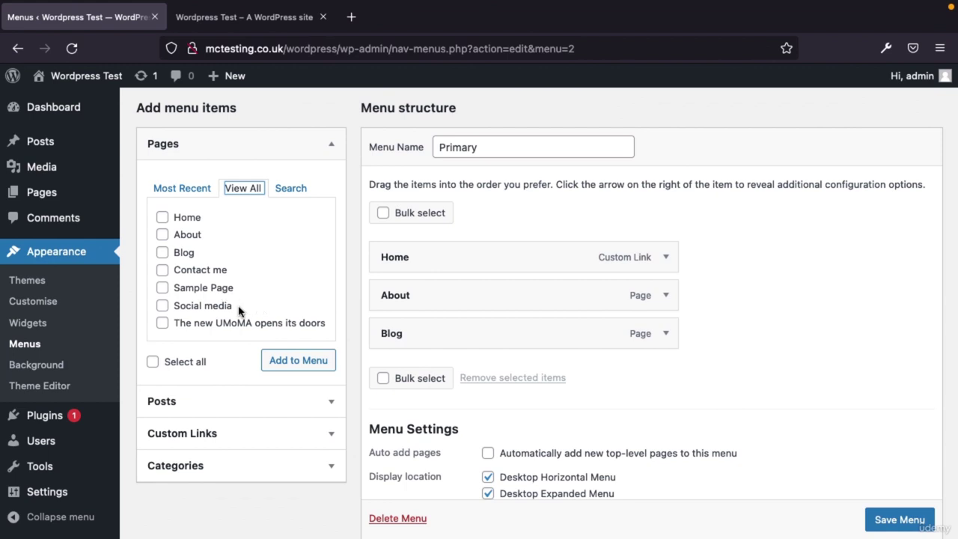
{"action": "left_click", "coordinate": [218, 312]}
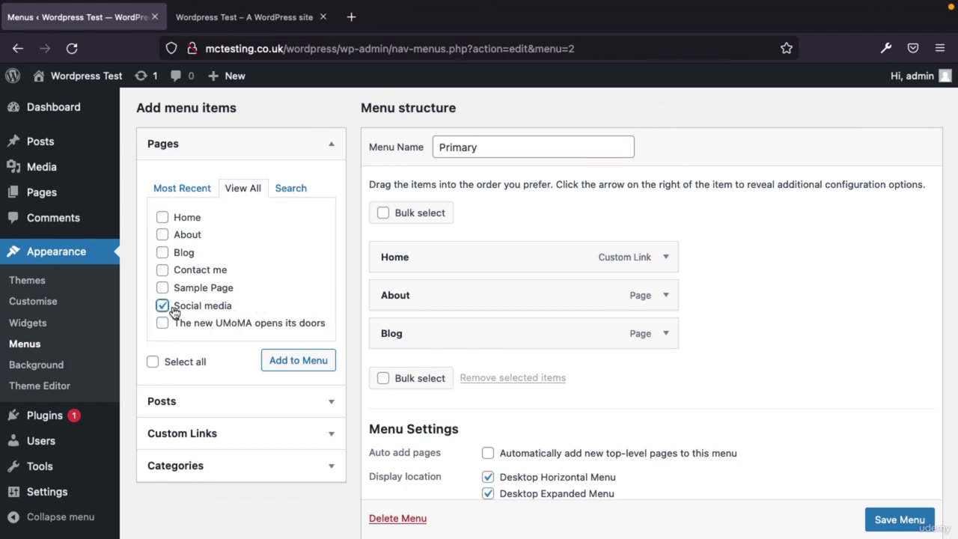
{"action": "left_click", "coordinate": [289, 367]}
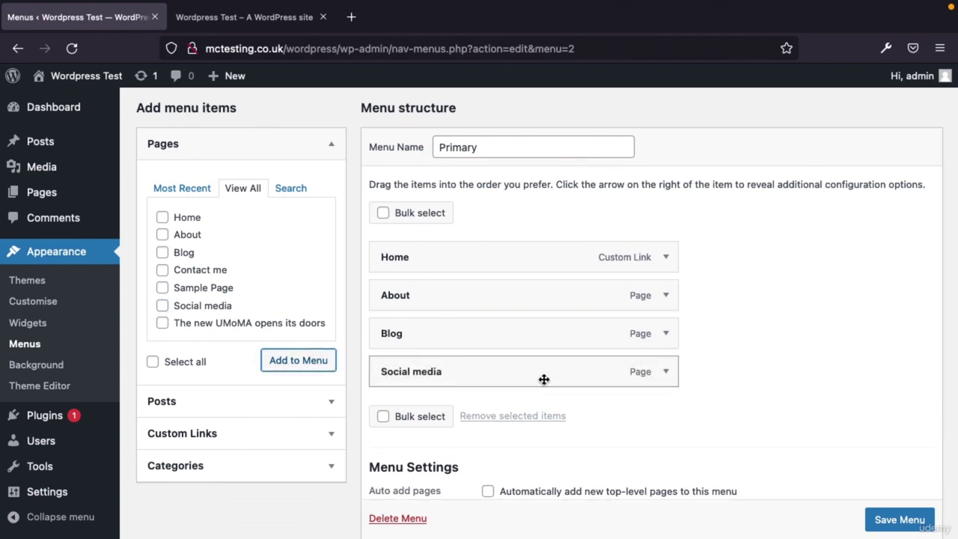
{"action": "left_click", "coordinate": [666, 372]}
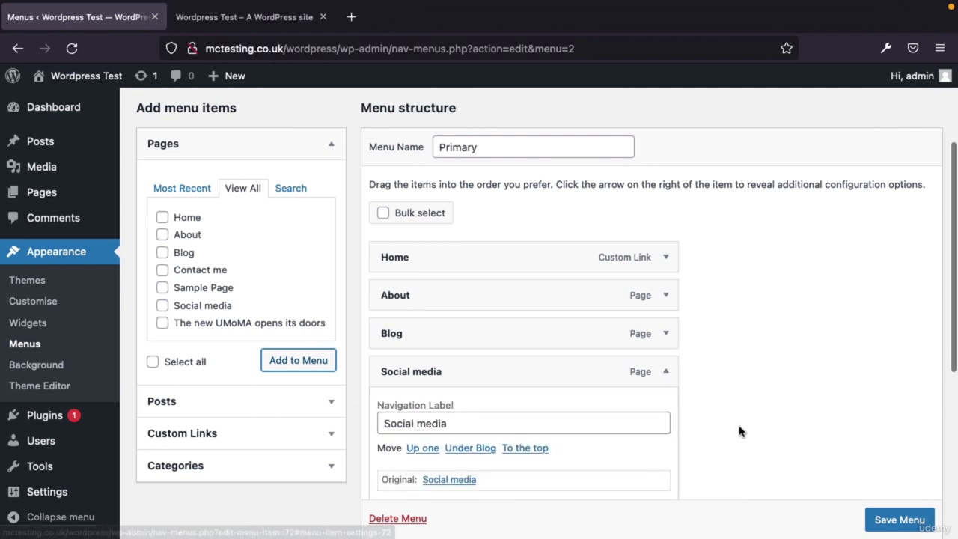
{"action": "scroll", "coordinate": [739, 432], "scroll_direction": "down", "scroll_amount": 4}
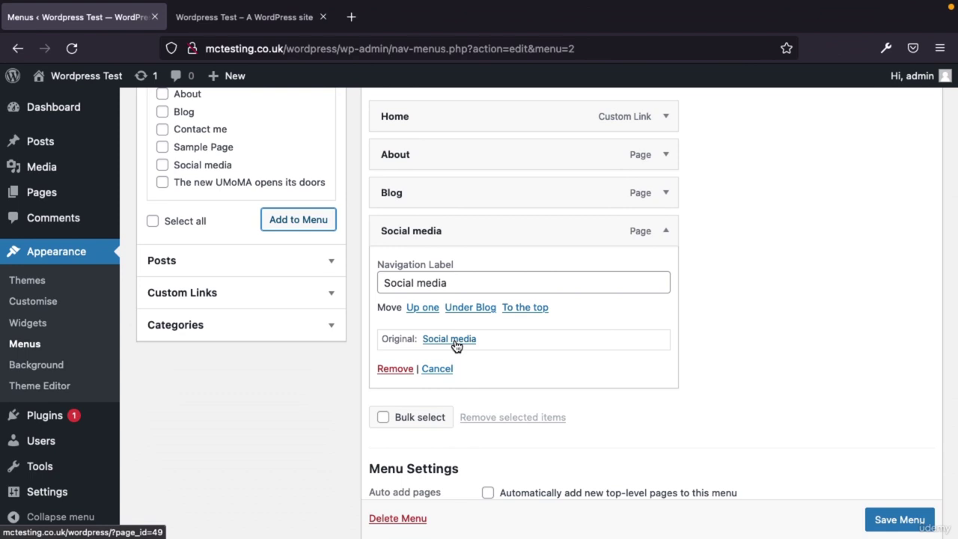
{"action": "left_click", "coordinate": [893, 522]}
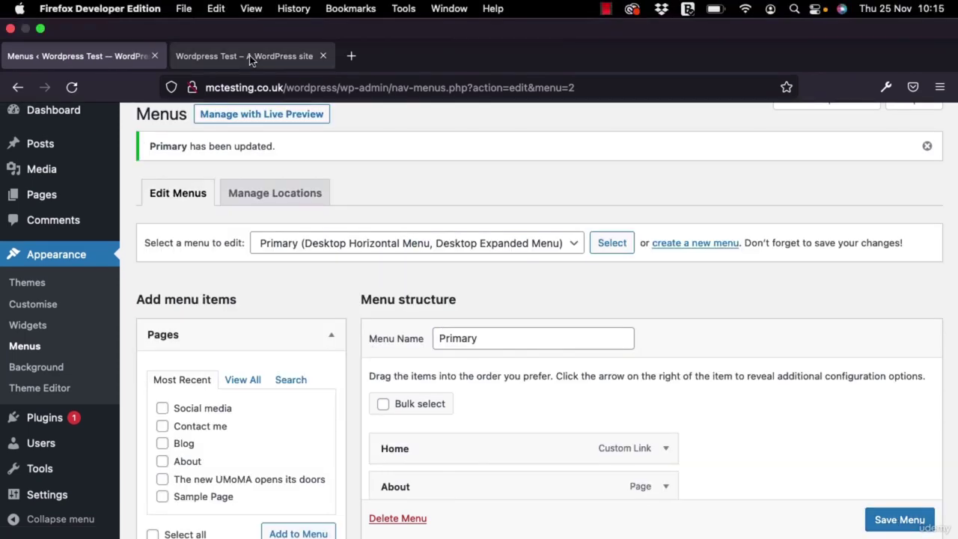
{"action": "left_click", "coordinate": [249, 56]}
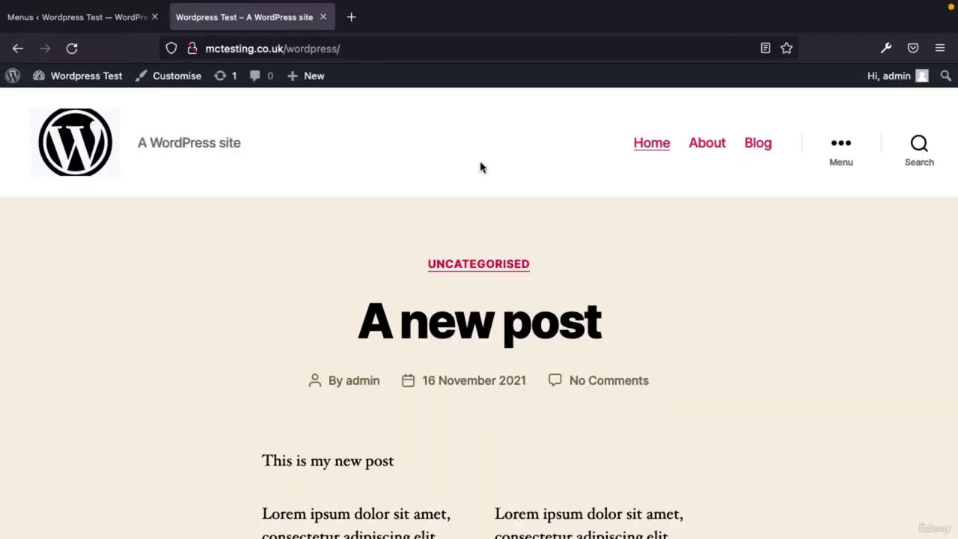
{"action": "key", "text": "super+r"}
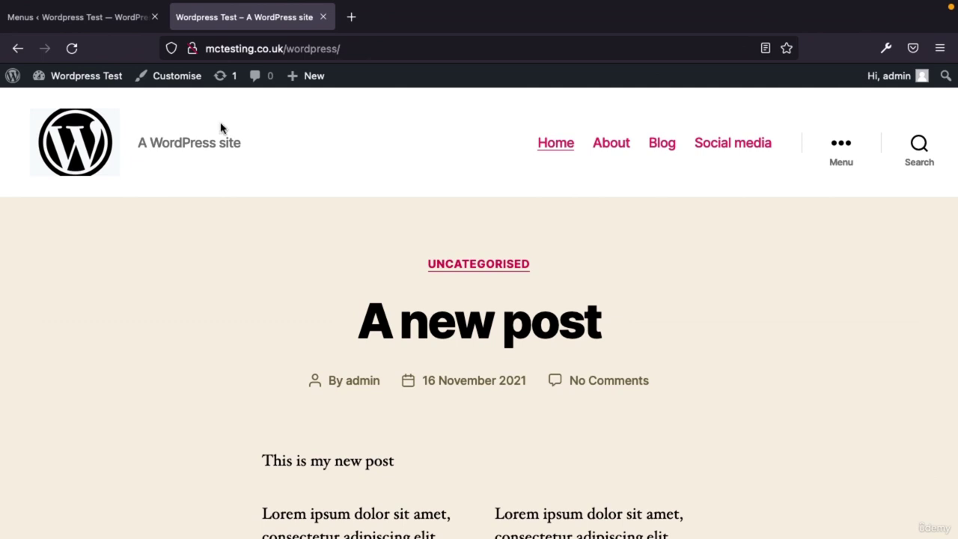
{"action": "left_click", "coordinate": [79, 17]}
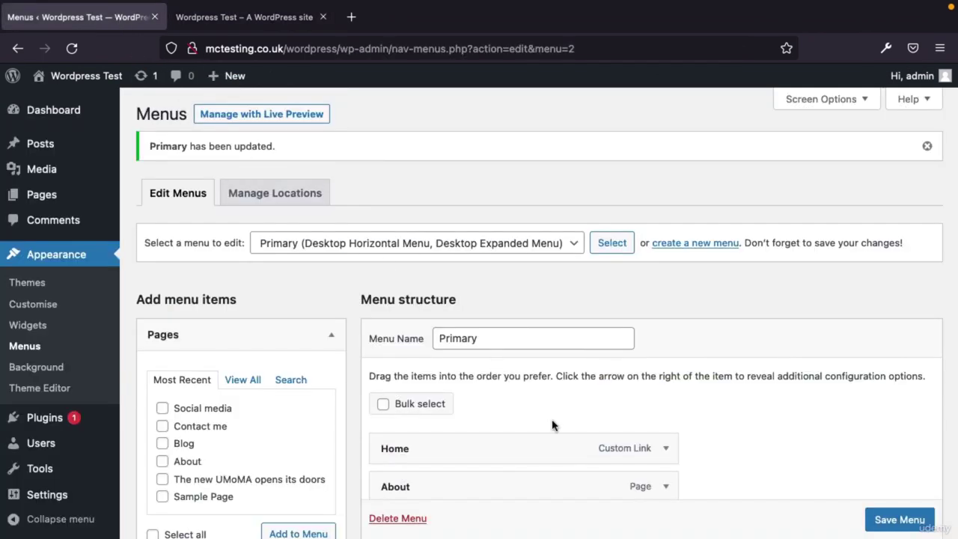
{"action": "scroll", "coordinate": [552, 424], "scroll_direction": "down", "scroll_amount": 5}
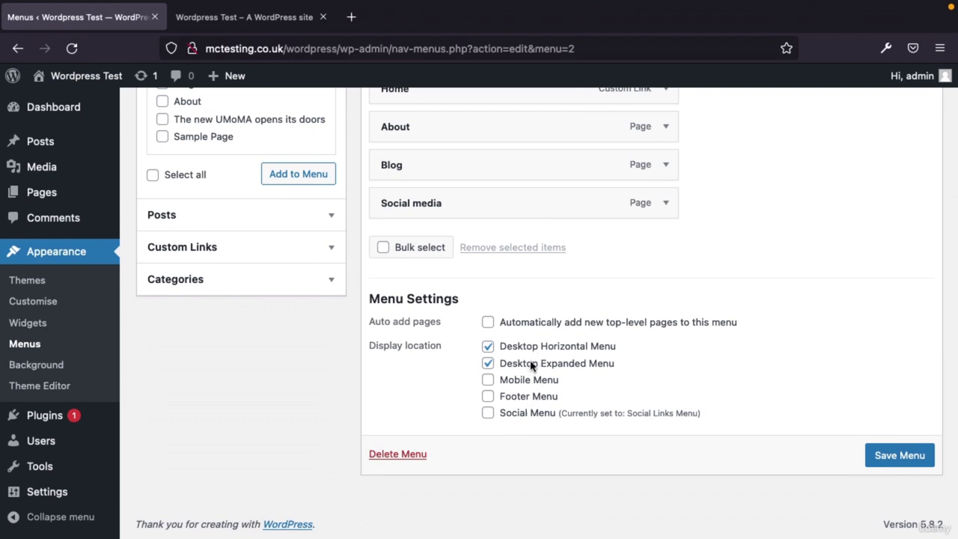
{"action": "scroll", "coordinate": [506, 329], "scroll_direction": "up", "scroll_amount": 5}
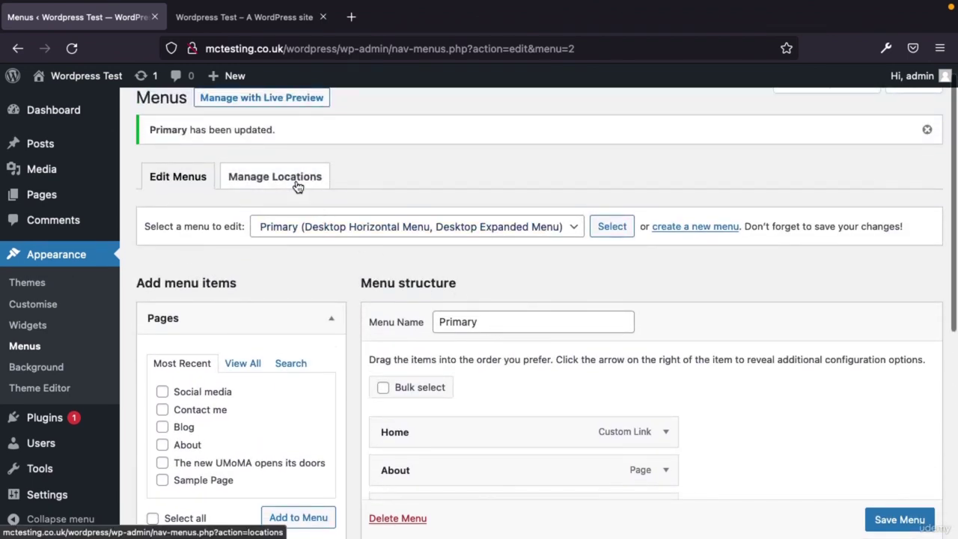
{"action": "left_click", "coordinate": [297, 186]}
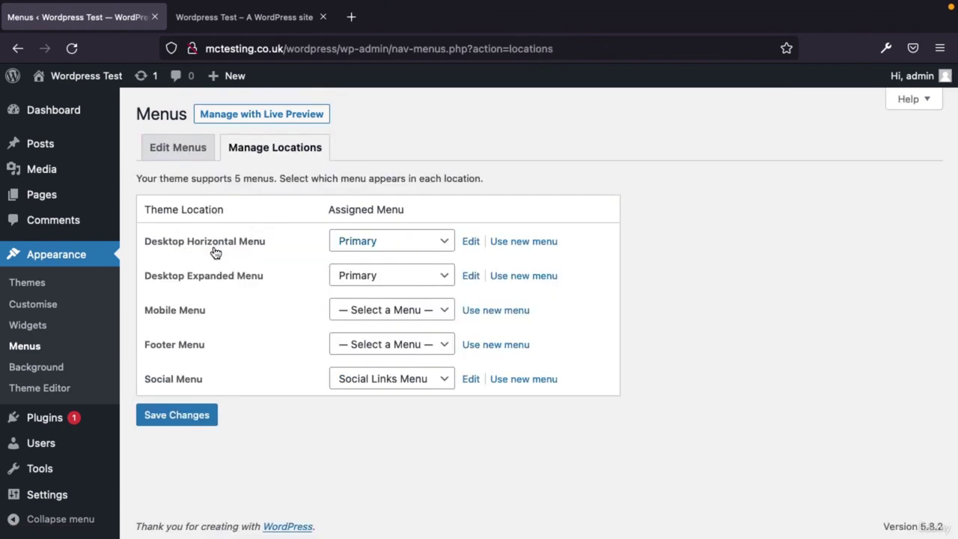
{"action": "left_click", "coordinate": [389, 241]}
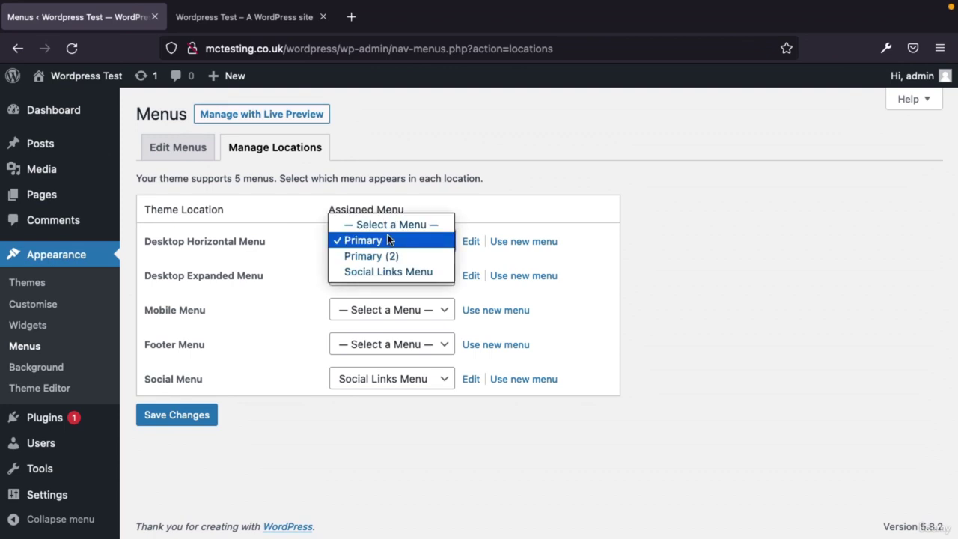
{"action": "left_click", "coordinate": [388, 240]}
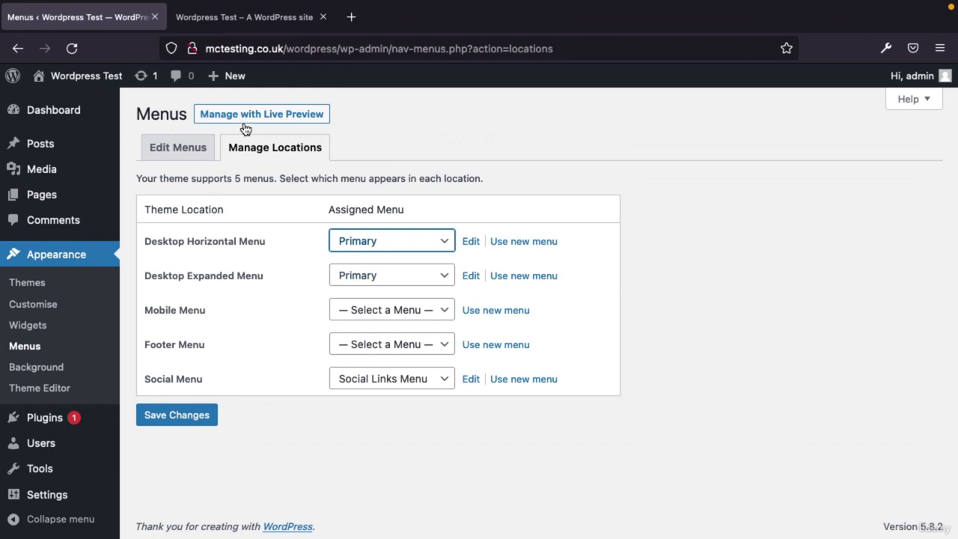
{"action": "left_click", "coordinate": [237, 24]}
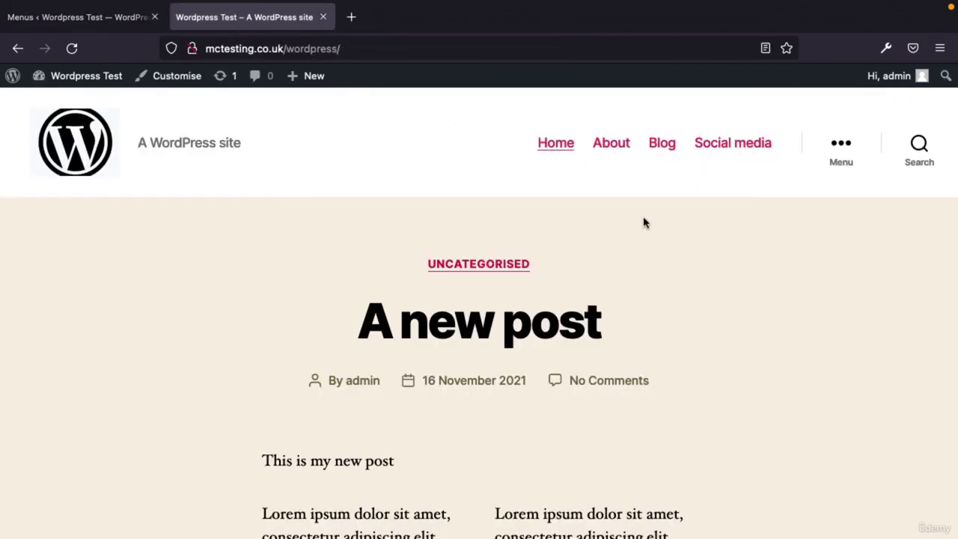
{"action": "left_click", "coordinate": [842, 144]}
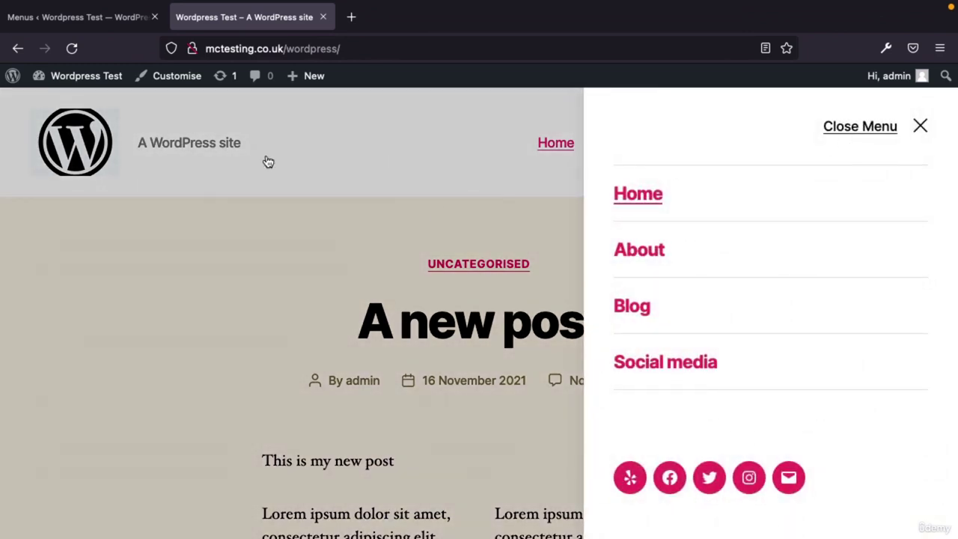
{"action": "left_click", "coordinate": [114, 19]}
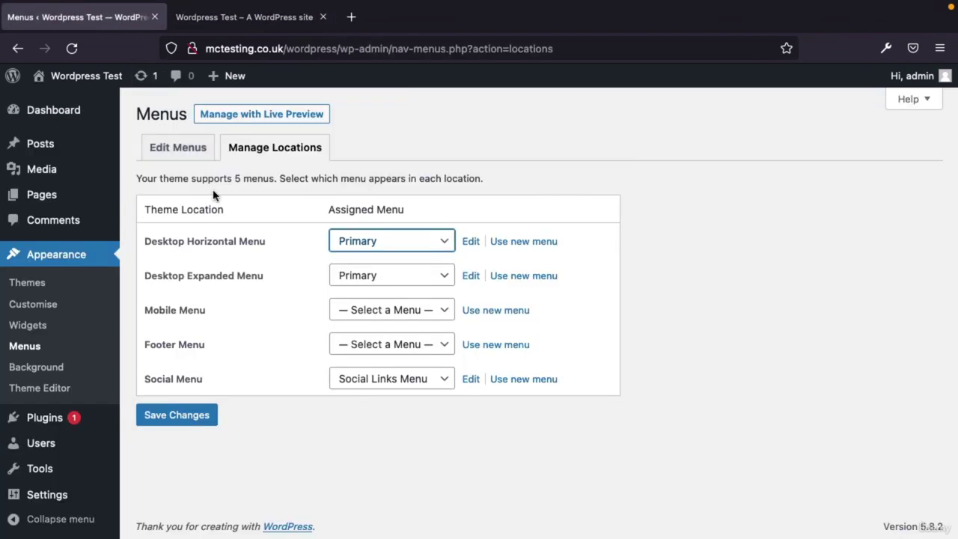
{"action": "left_click", "coordinate": [180, 144]}
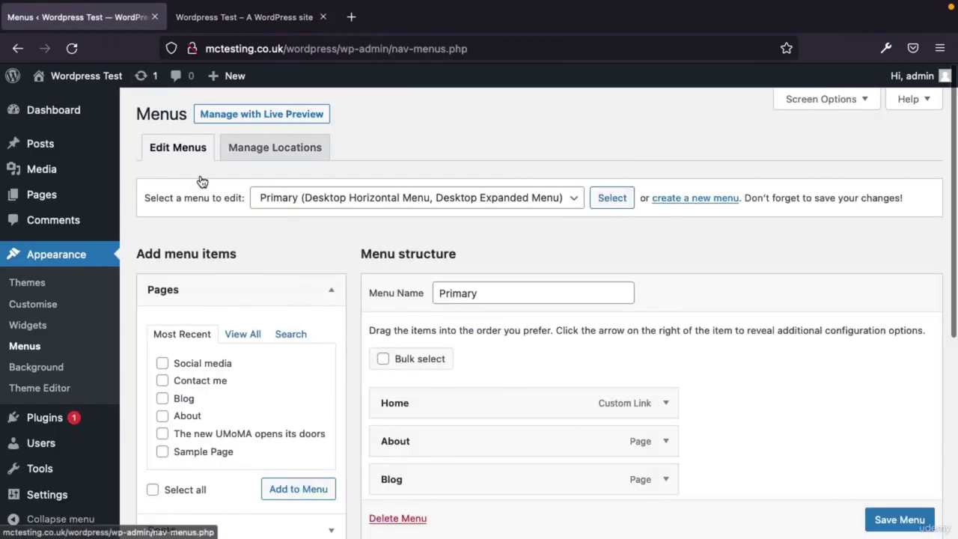
- Create a new menu named Expanded
{"action": "left_click", "coordinate": [697, 200]}
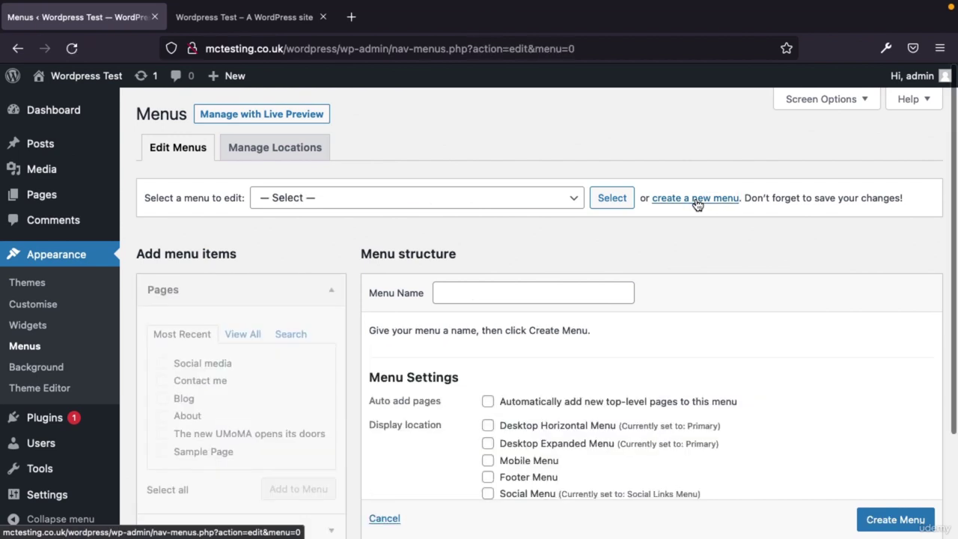
{"action": "left_click", "coordinate": [582, 297]}
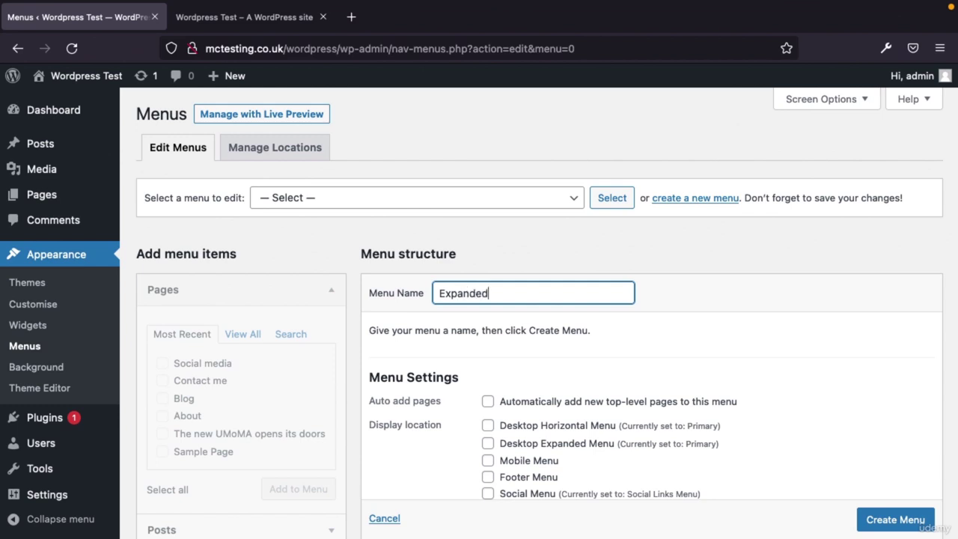
{"action": "left_click", "coordinate": [874, 519]}
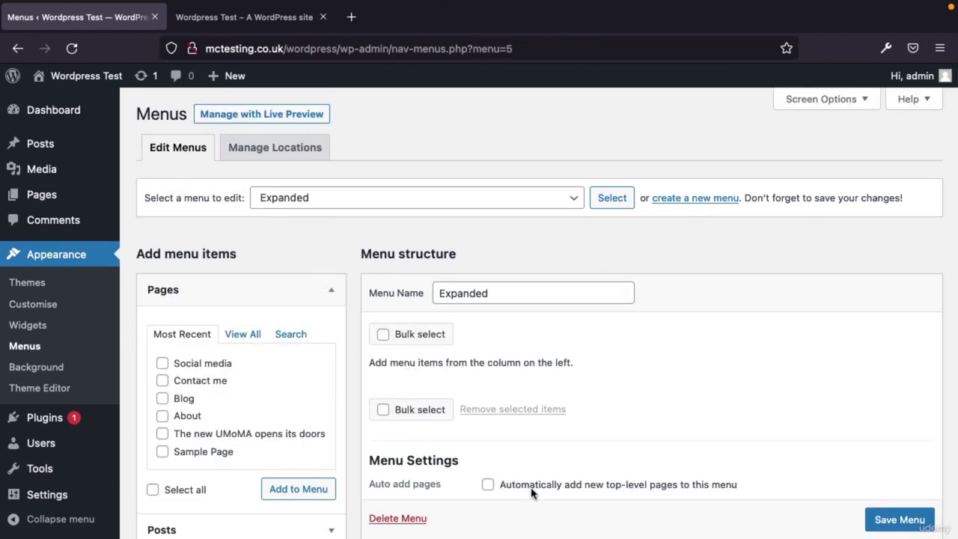
- Add all seven pages to Expanded, assign it to Desktop Expanded Menu, and save
{"action": "left_click", "coordinate": [243, 336]}
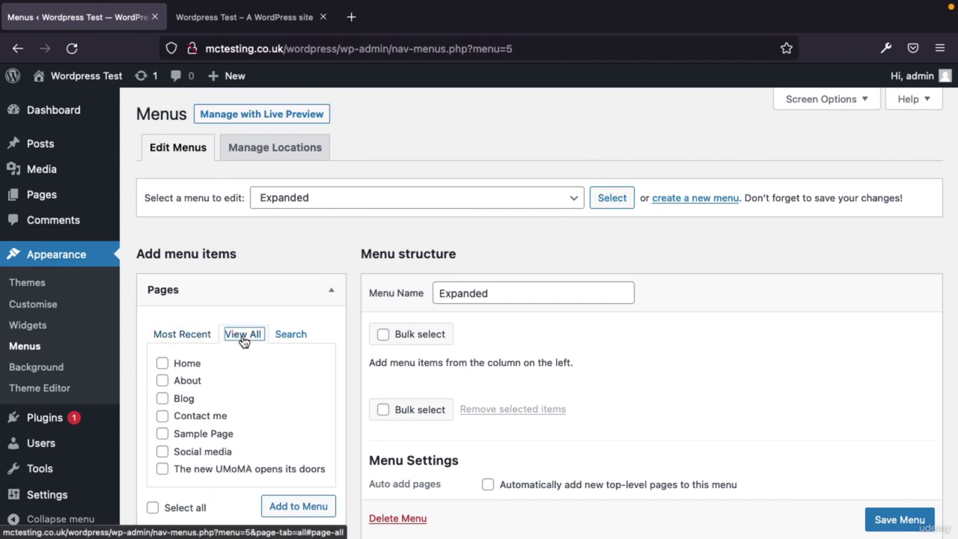
{"action": "scroll", "coordinate": [367, 438], "scroll_direction": "down", "scroll_amount": 3}
{"action": "left_click", "coordinate": [154, 405]}
{"action": "left_click", "coordinate": [285, 412]}
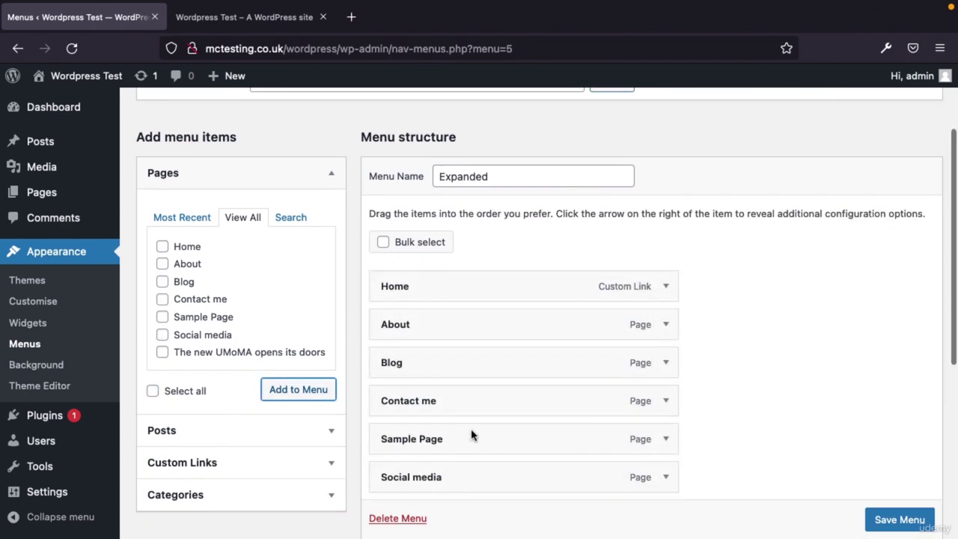
{"action": "scroll", "coordinate": [471, 431], "scroll_direction": "down", "scroll_amount": 5}
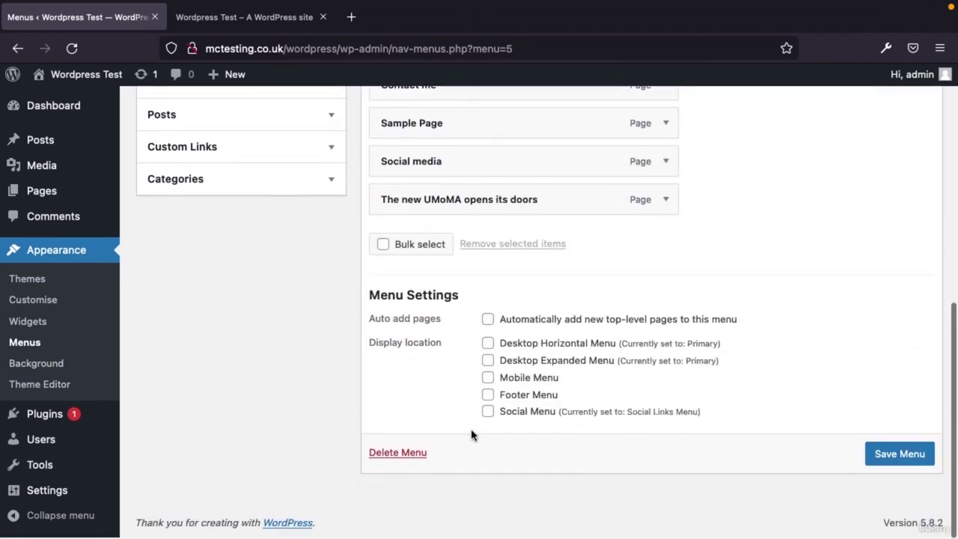
{"action": "left_click", "coordinate": [489, 364]}
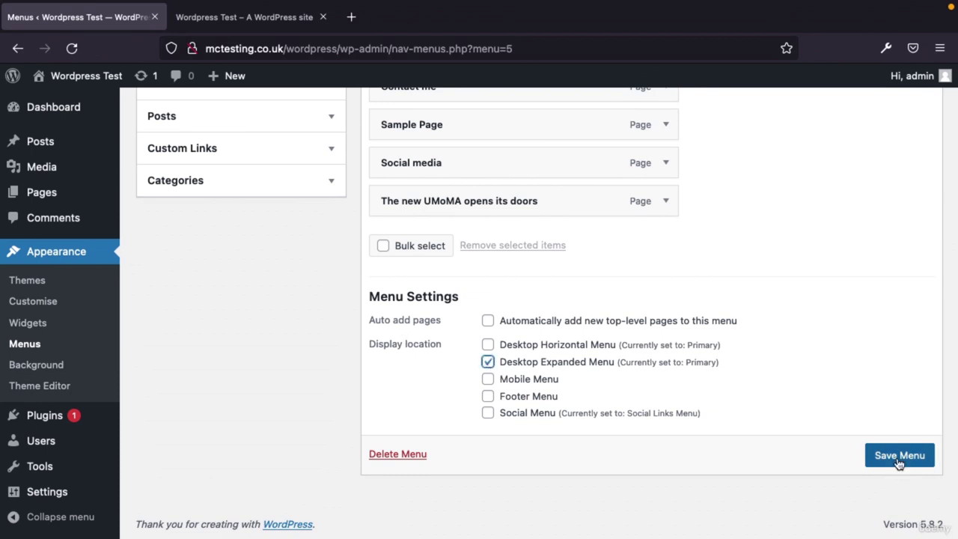
{"action": "left_click", "coordinate": [899, 457]}
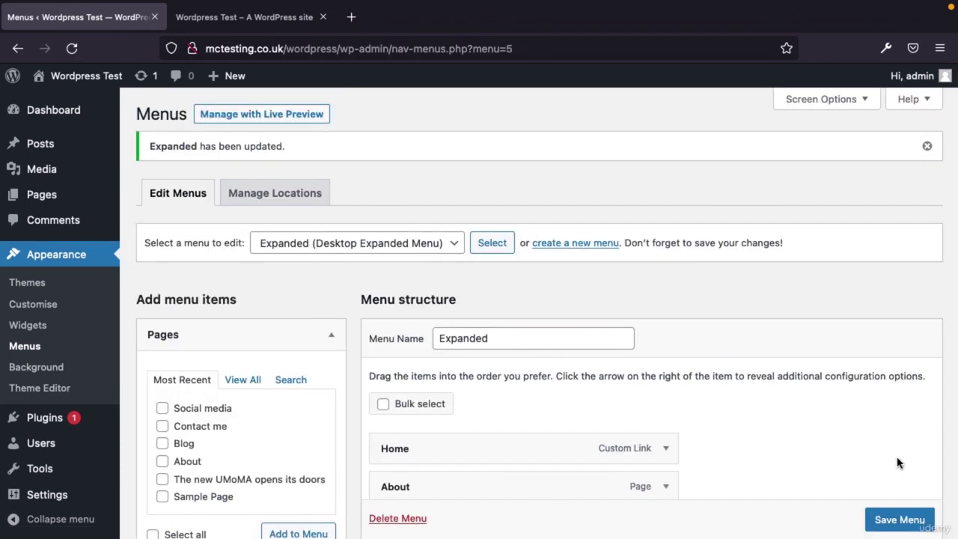
- Check the live site's slide-in menu shows all seven pages, then collapse the editor's Pages box
{"action": "left_click", "coordinate": [263, 17]}
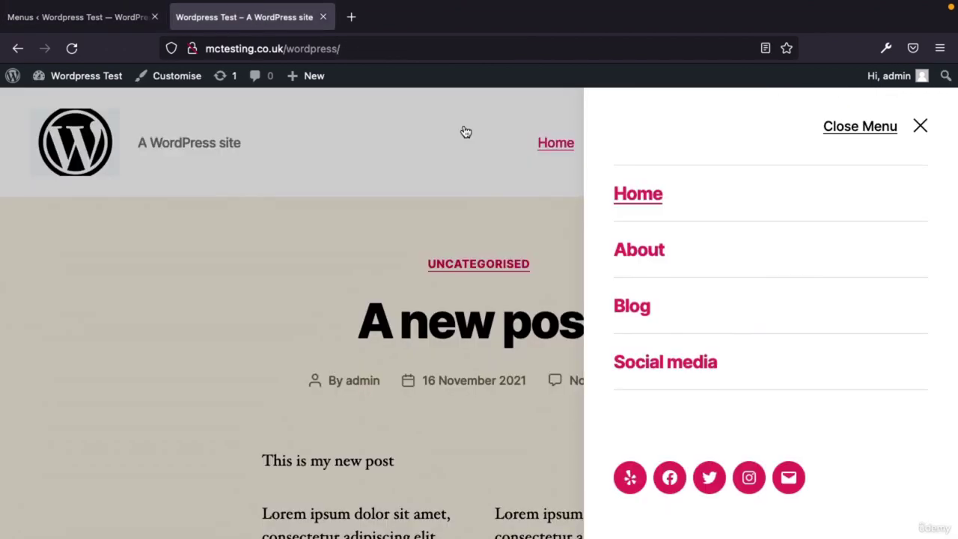
{"action": "left_click", "coordinate": [906, 179]}
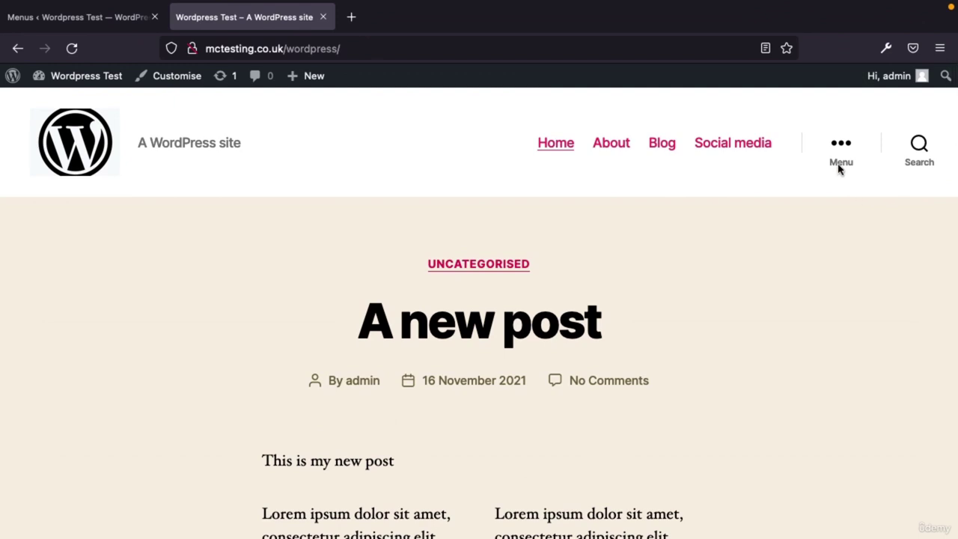
{"action": "left_click", "coordinate": [839, 154]}
{"action": "scroll", "coordinate": [832, 327], "scroll_direction": "down", "scroll_amount": 3}
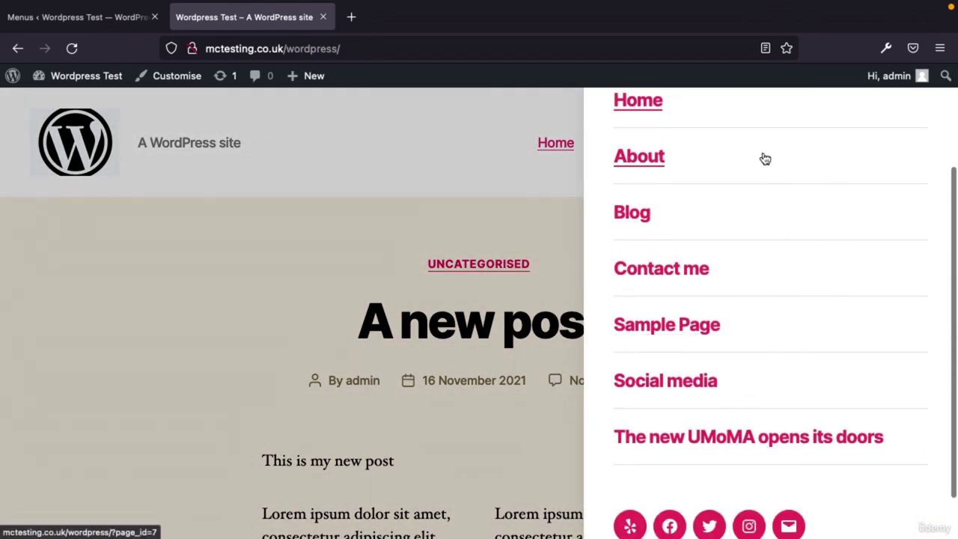
{"action": "scroll", "coordinate": [777, 288], "scroll_direction": "up", "scroll_amount": 3}
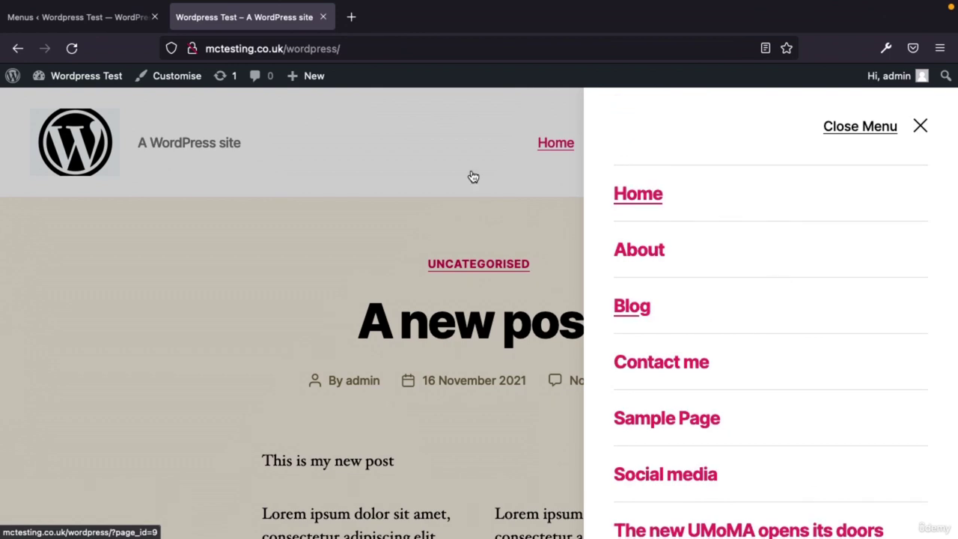
{"action": "left_click", "coordinate": [90, 17]}
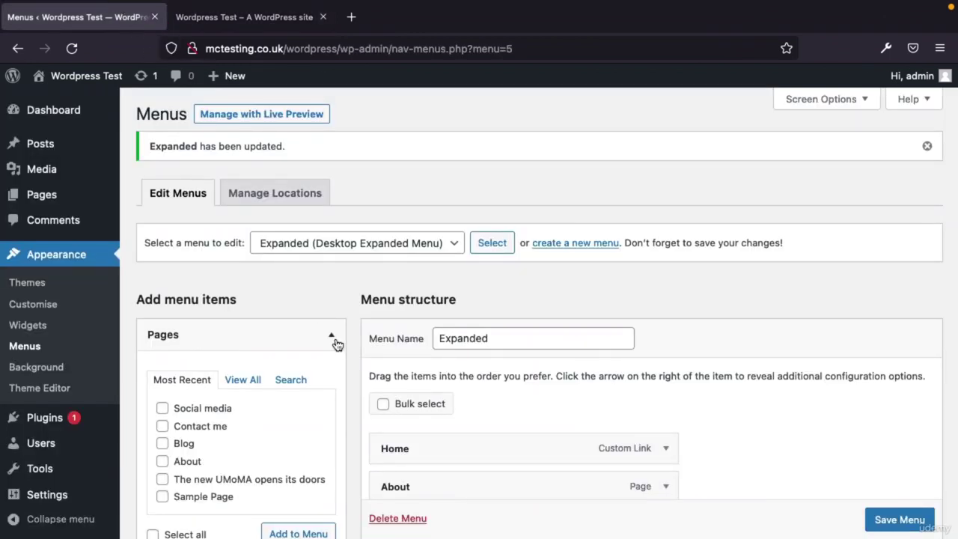
{"action": "left_click", "coordinate": [332, 337]}
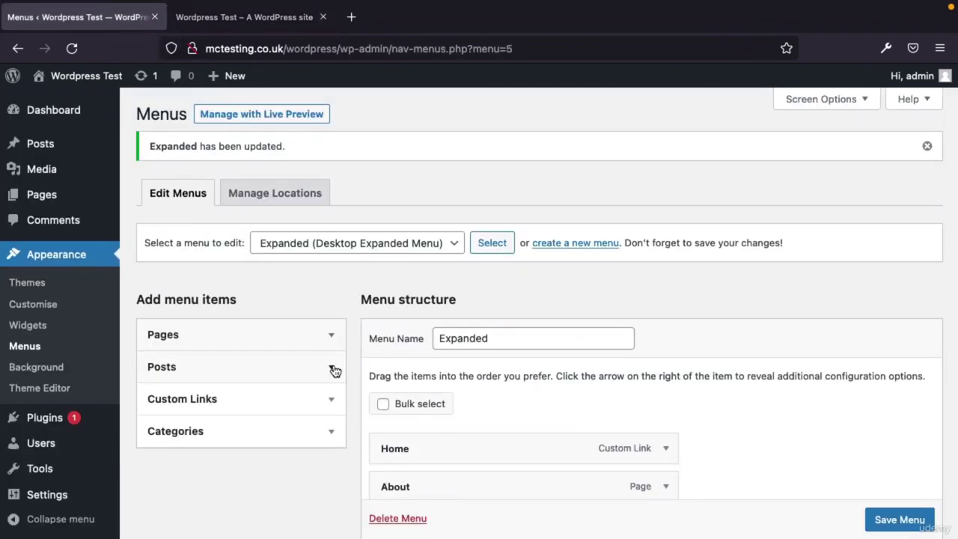
- Add the post 'A new post' to the Expanded menu, then remove it again
{"action": "left_click", "coordinate": [332, 367]}
{"action": "scroll", "coordinate": [333, 370], "scroll_direction": "down", "scroll_amount": 5}
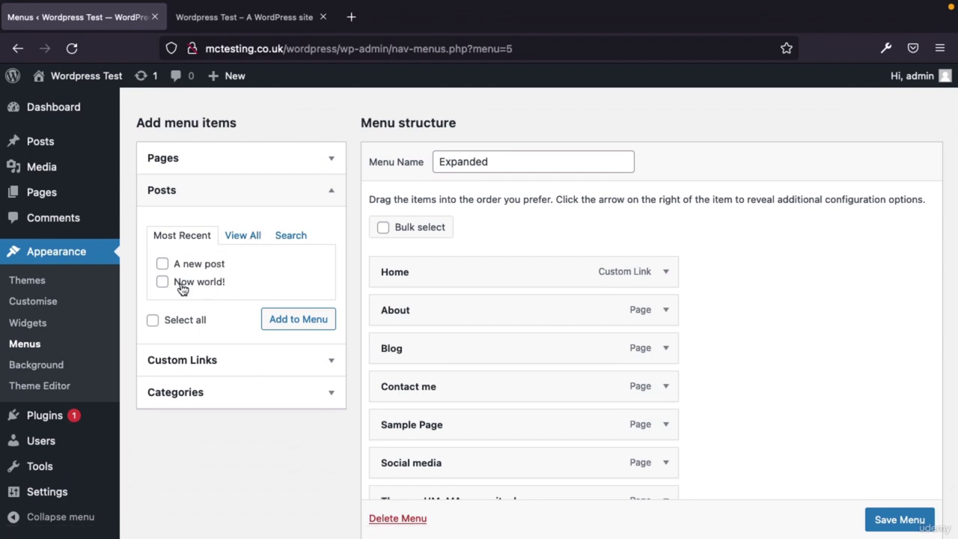
{"action": "left_click", "coordinate": [162, 264]}
{"action": "left_click", "coordinate": [282, 319]}
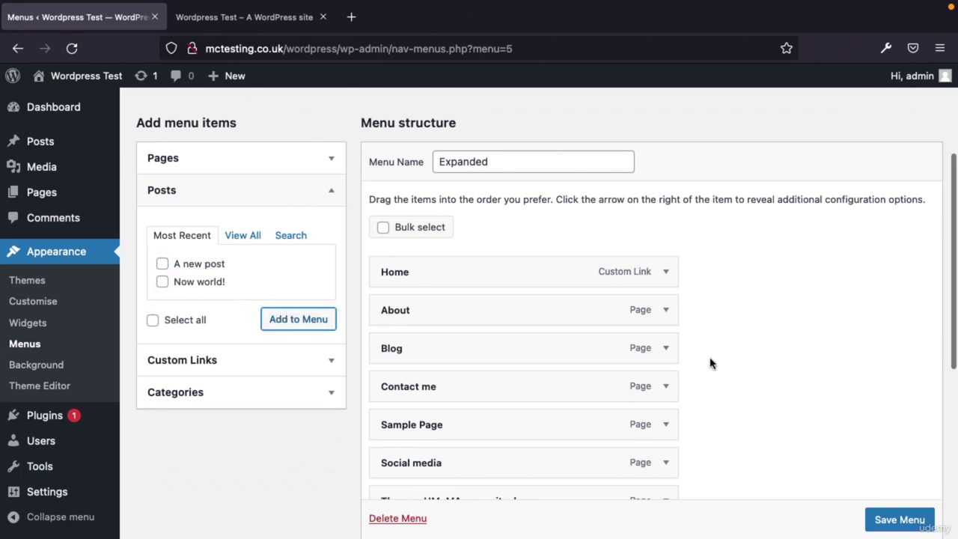
{"action": "scroll", "coordinate": [727, 387], "scroll_direction": "down", "scroll_amount": 3}
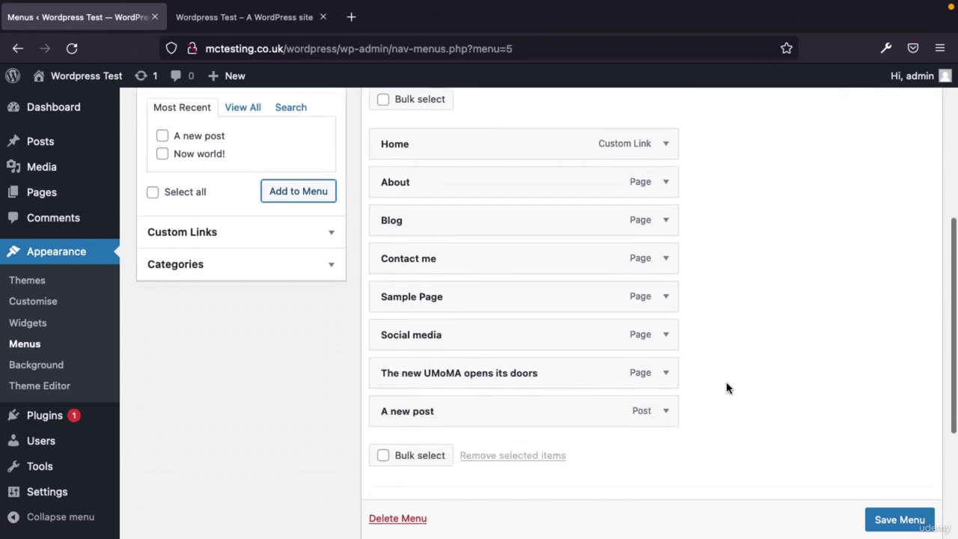
{"action": "left_click", "coordinate": [664, 418]}
{"action": "scroll", "coordinate": [663, 418], "scroll_direction": "down", "scroll_amount": 3}
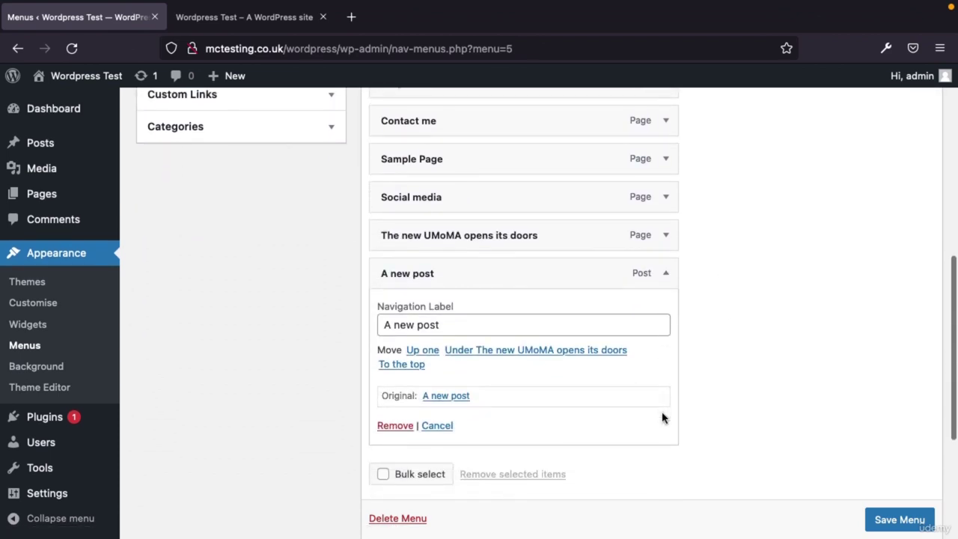
{"action": "left_click", "coordinate": [394, 425]}
{"action": "scroll", "coordinate": [446, 399], "scroll_direction": "up", "scroll_amount": 1}
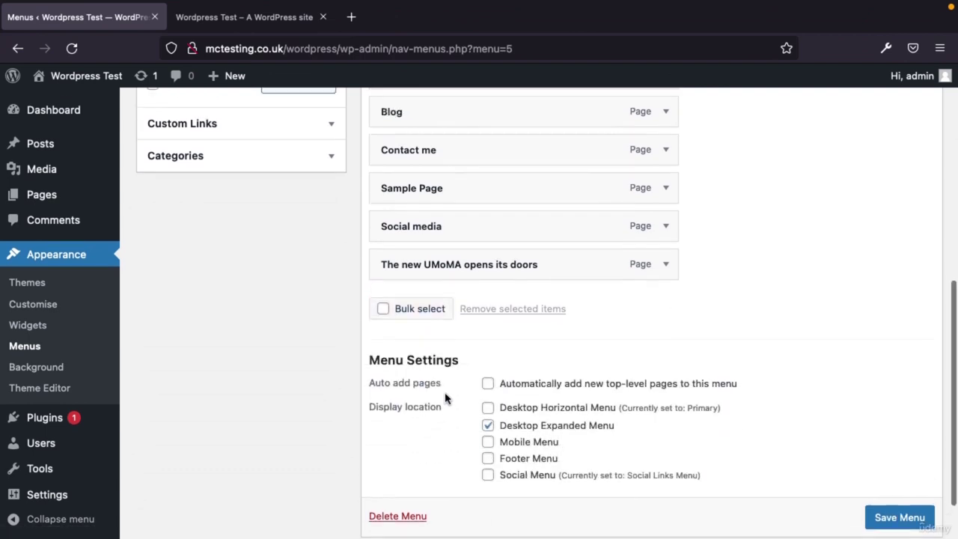
{"action": "scroll", "coordinate": [445, 399], "scroll_direction": "up", "scroll_amount": 5}
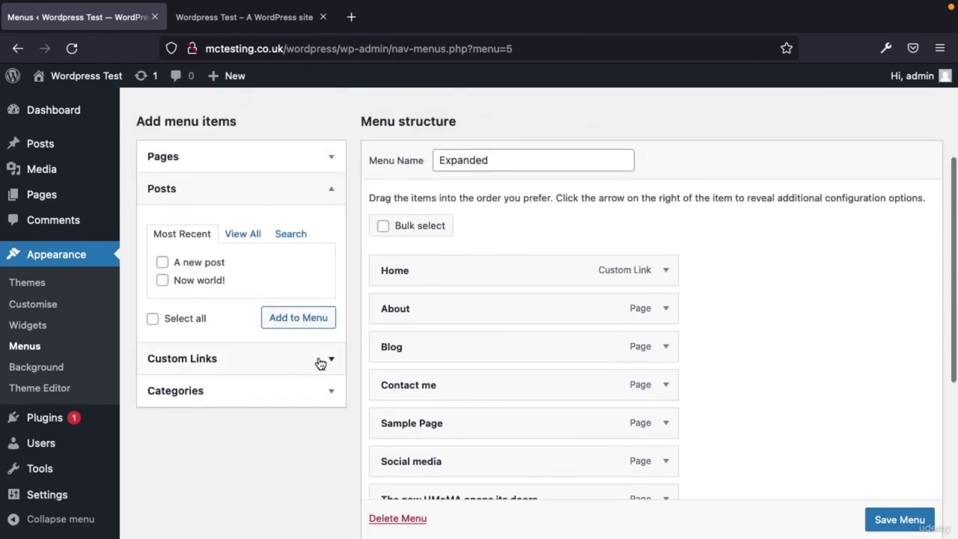
{"action": "left_click", "coordinate": [329, 362]}
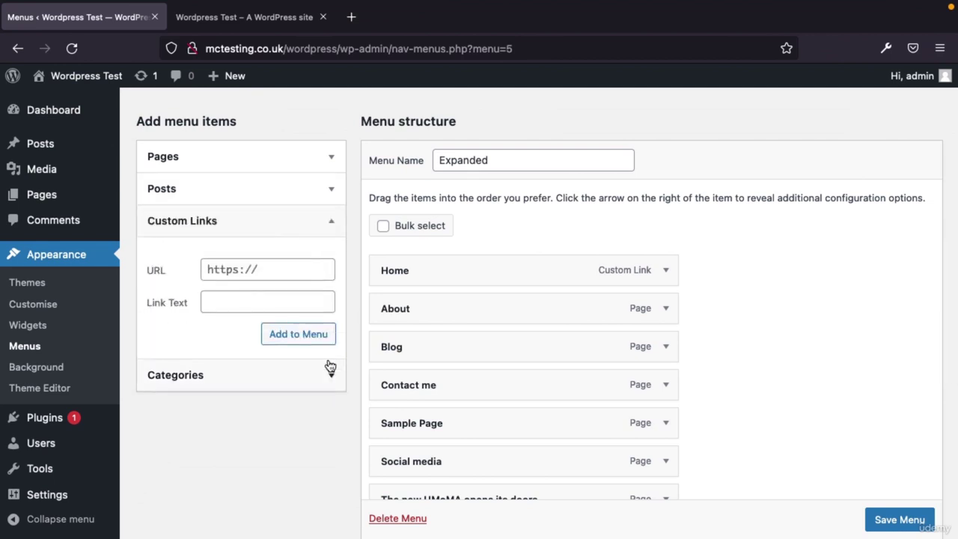
{"action": "left_click", "coordinate": [252, 269]}
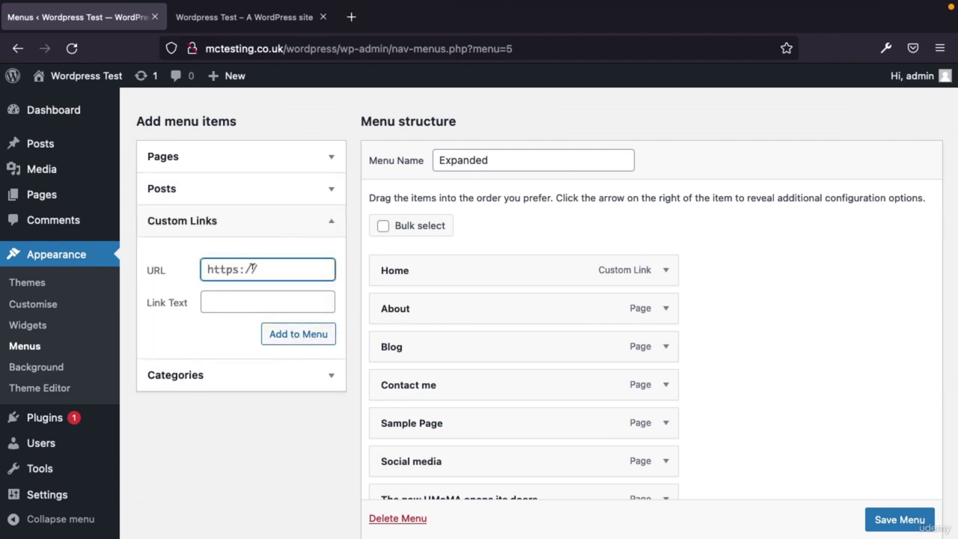
{"action": "type", "text": "https://udemy.com"}
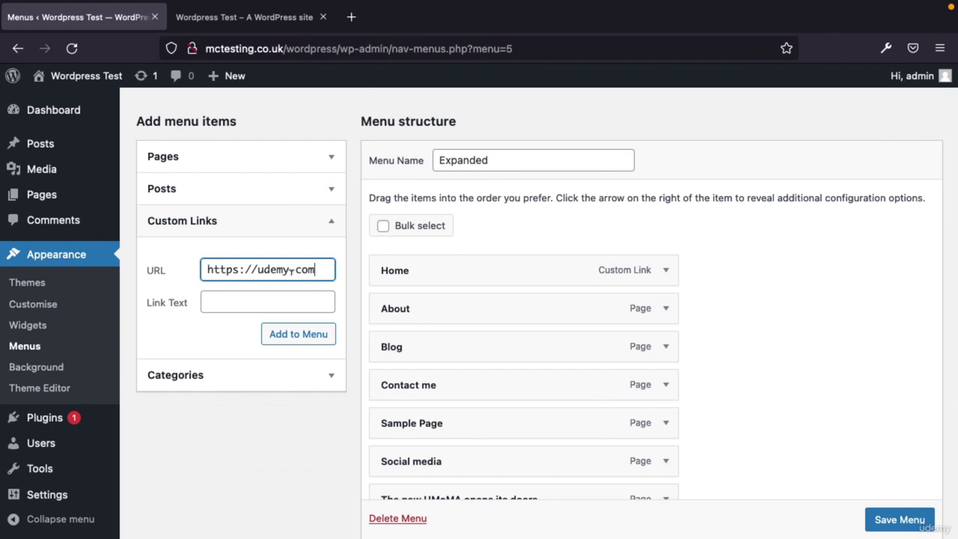
{"action": "left_click", "coordinate": [258, 300]}
{"action": "type", "text": "Udemy"}
{"action": "left_click", "coordinate": [217, 341]}
{"action": "left_click", "coordinate": [279, 344]}
{"action": "scroll", "coordinate": [765, 381], "scroll_direction": "down", "scroll_amount": 3}
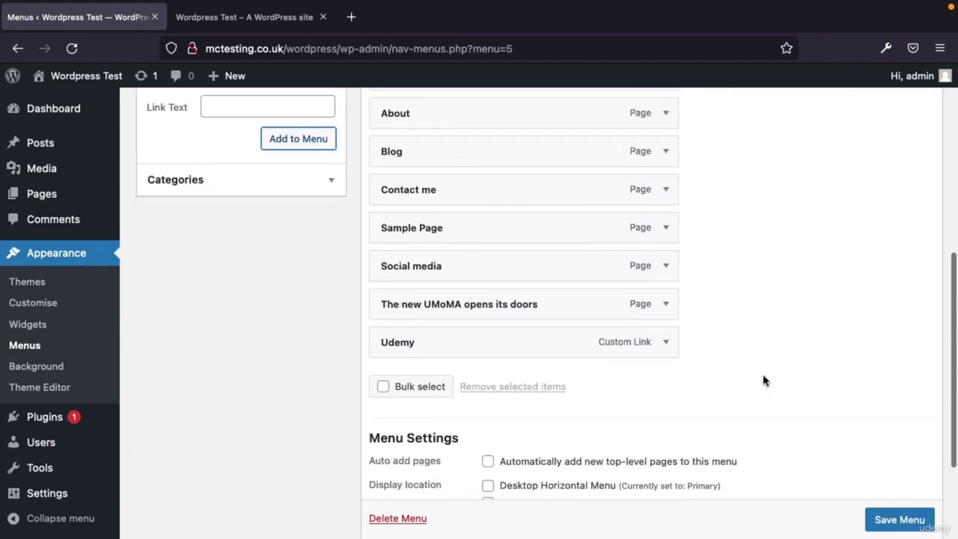
{"action": "left_click", "coordinate": [663, 343]}
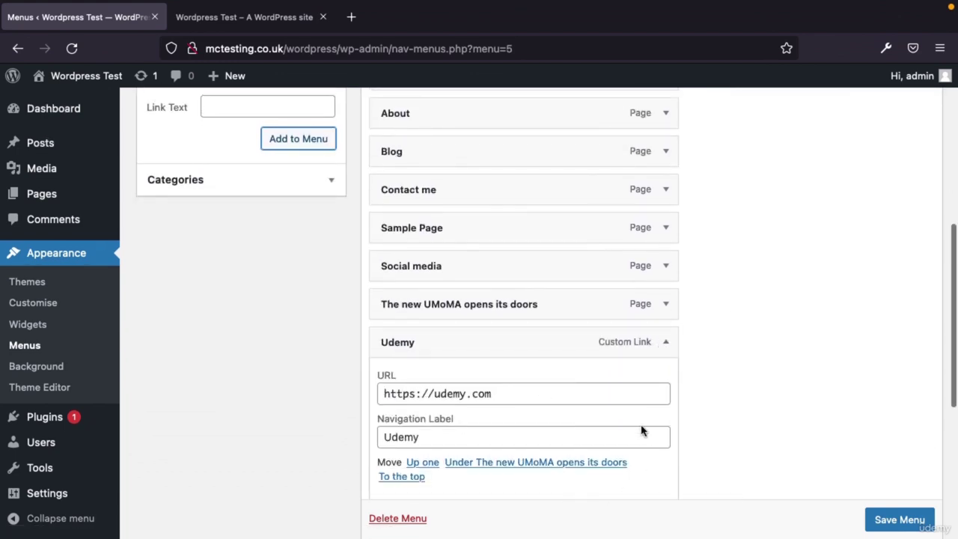
{"action": "left_click", "coordinate": [914, 517]}
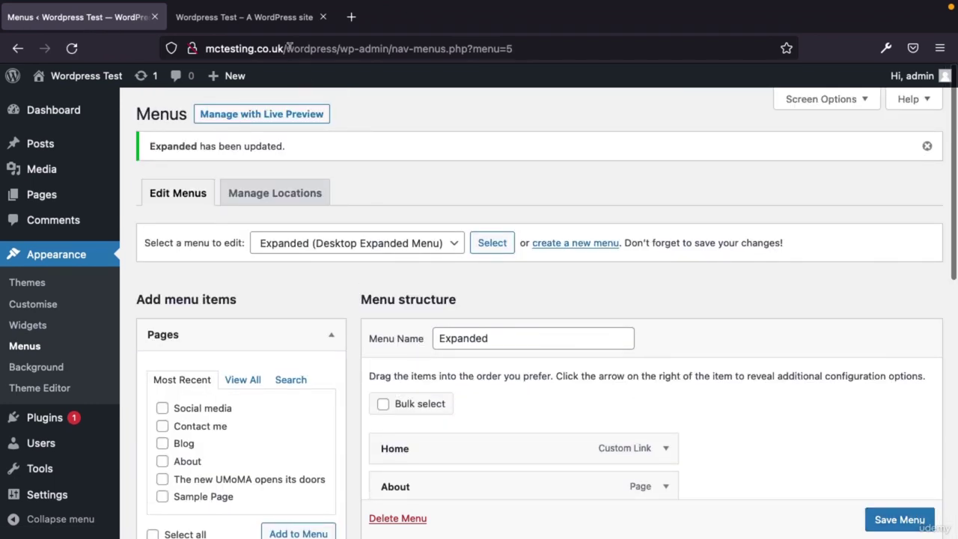
{"action": "left_click", "coordinate": [247, 17]}
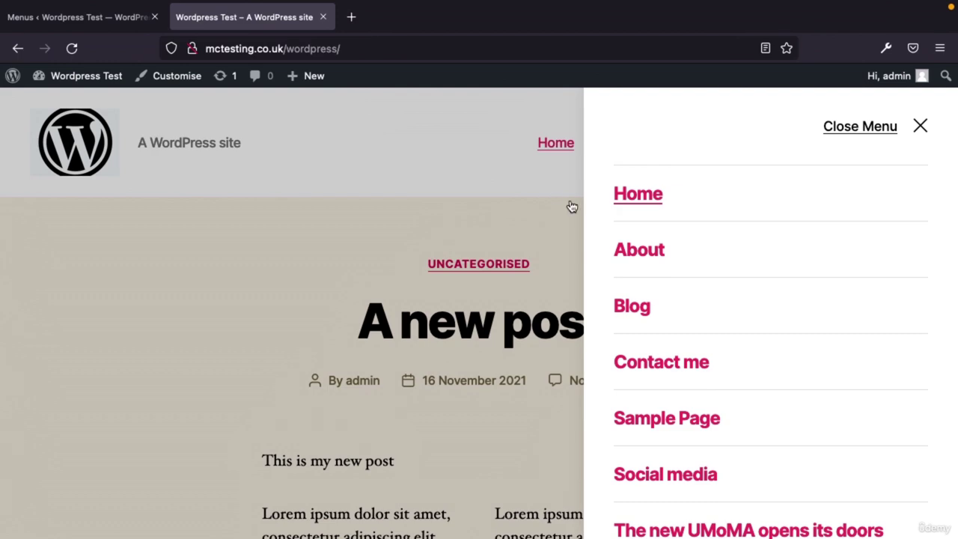
{"action": "key", "text": "super+r"}
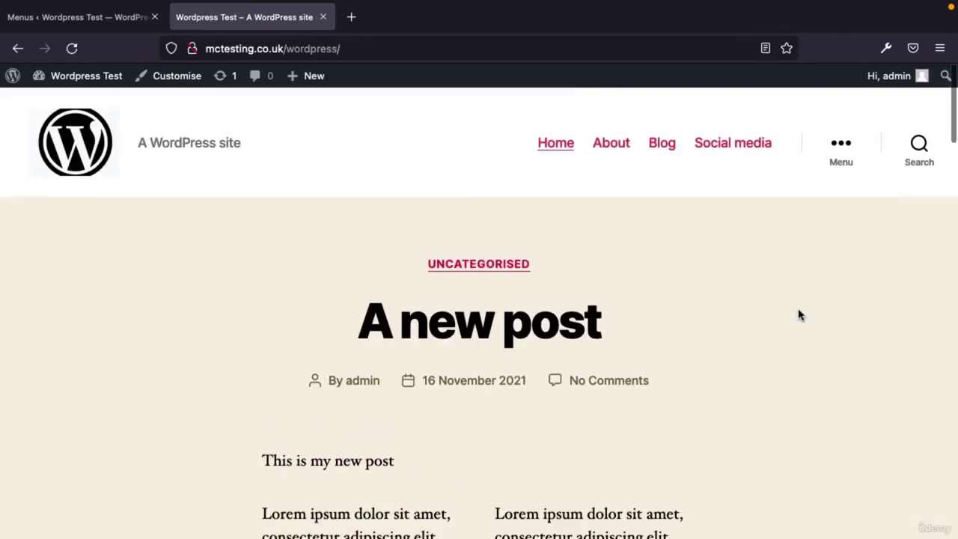
{"action": "left_click", "coordinate": [846, 149]}
{"action": "scroll", "coordinate": [823, 382], "scroll_direction": "down", "scroll_amount": 3}
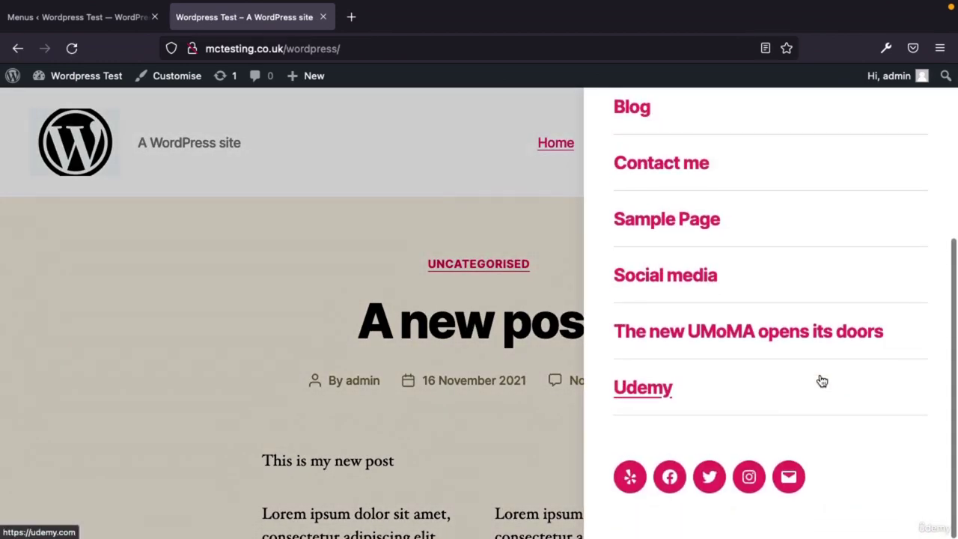
{"action": "left_click", "coordinate": [638, 391]}
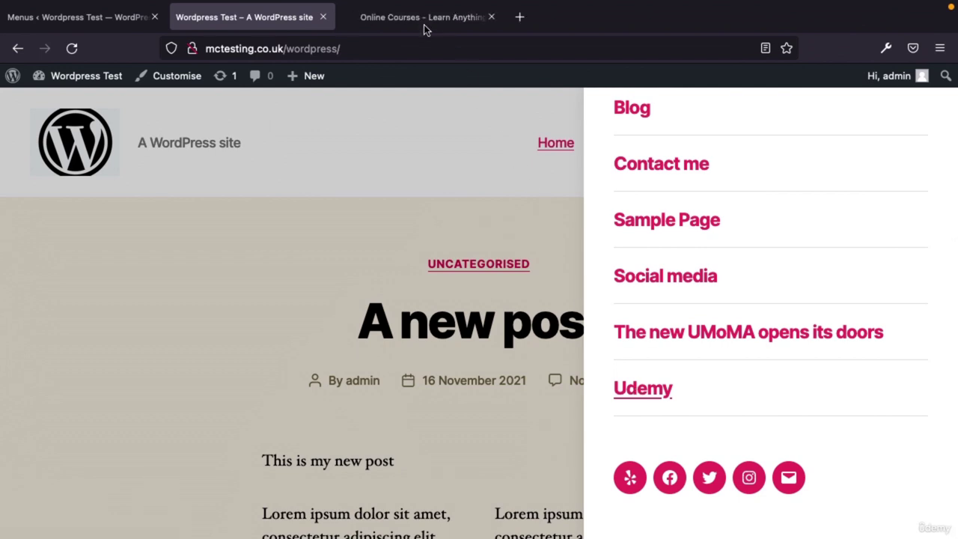
{"action": "left_click", "coordinate": [421, 21]}
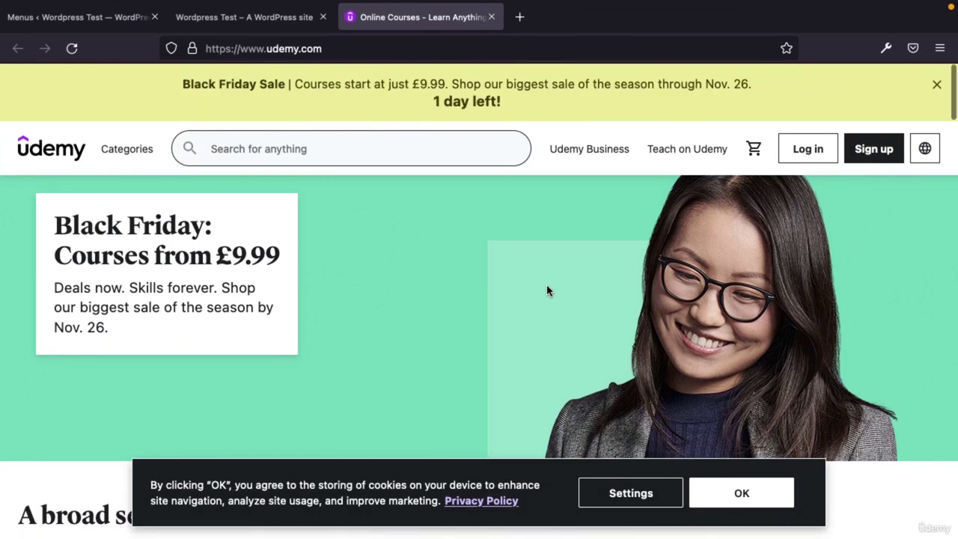
{"action": "left_click", "coordinate": [491, 17]}
{"action": "left_click", "coordinate": [106, 21]}
{"action": "scroll", "coordinate": [311, 423], "scroll_direction": "down", "scroll_amount": 3}
{"action": "scroll", "coordinate": [313, 425], "scroll_direction": "up", "scroll_amount": 1}
- Expand the Categories source to reveal Uncategorised, then return to the top of the page
{"action": "scroll", "coordinate": [312, 425], "scroll_direction": "down", "scroll_amount": 3}
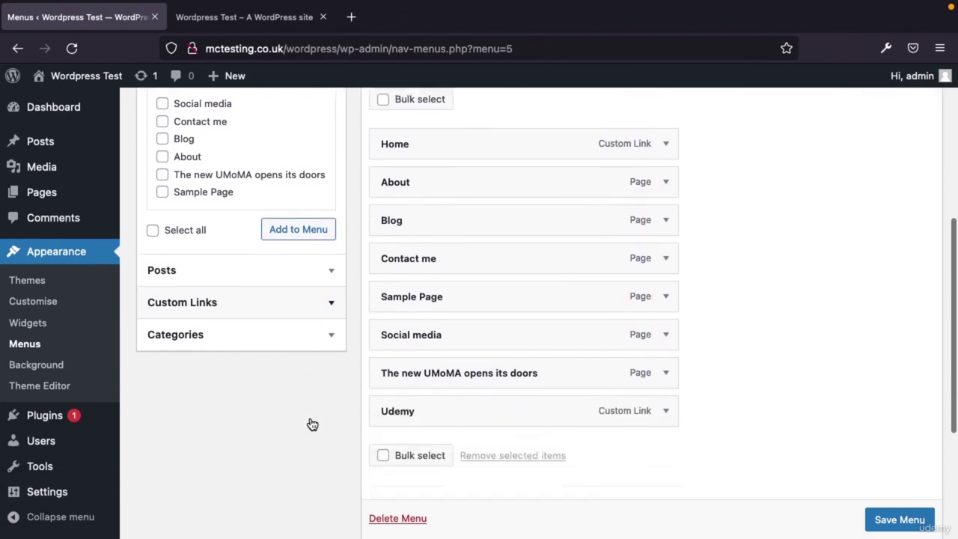
{"action": "left_click", "coordinate": [332, 336]}
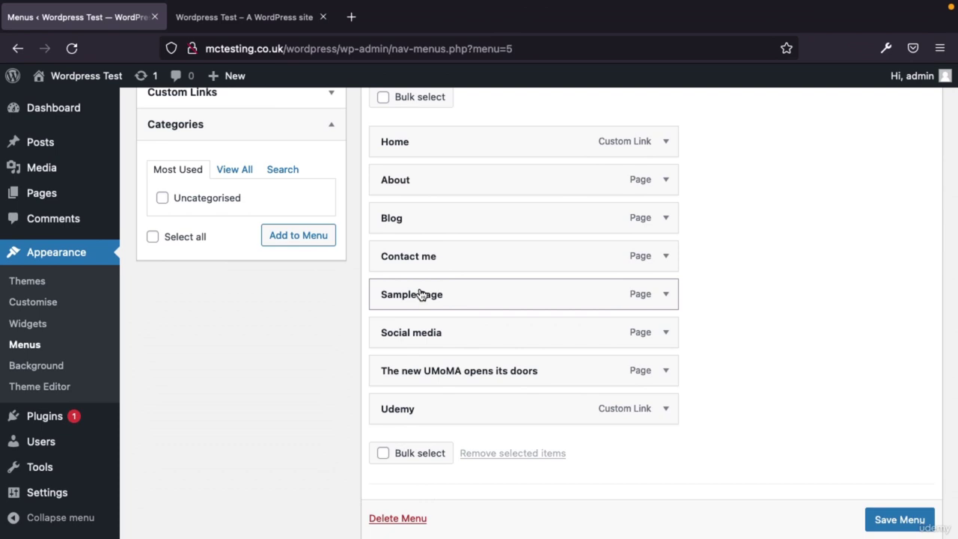
{"action": "scroll", "coordinate": [420, 292], "scroll_direction": "up", "scroll_amount": 5}
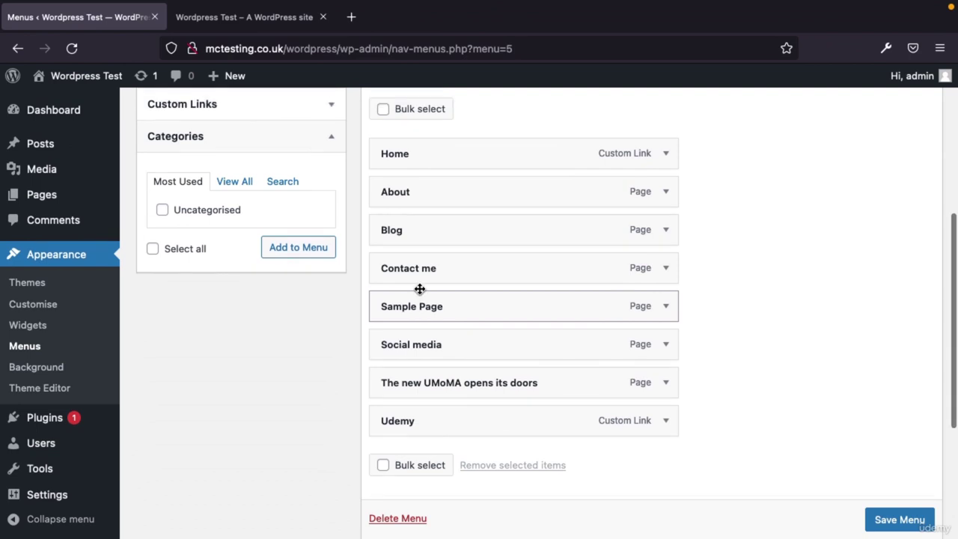
{"action": "scroll", "coordinate": [420, 289], "scroll_direction": "up", "scroll_amount": 1}
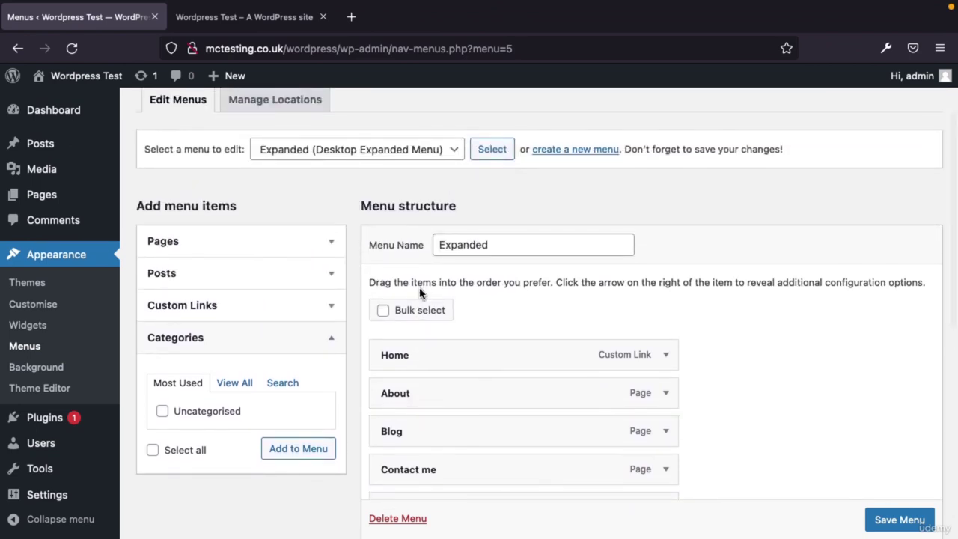
{"action": "scroll", "coordinate": [420, 292], "scroll_direction": "up", "scroll_amount": 2}
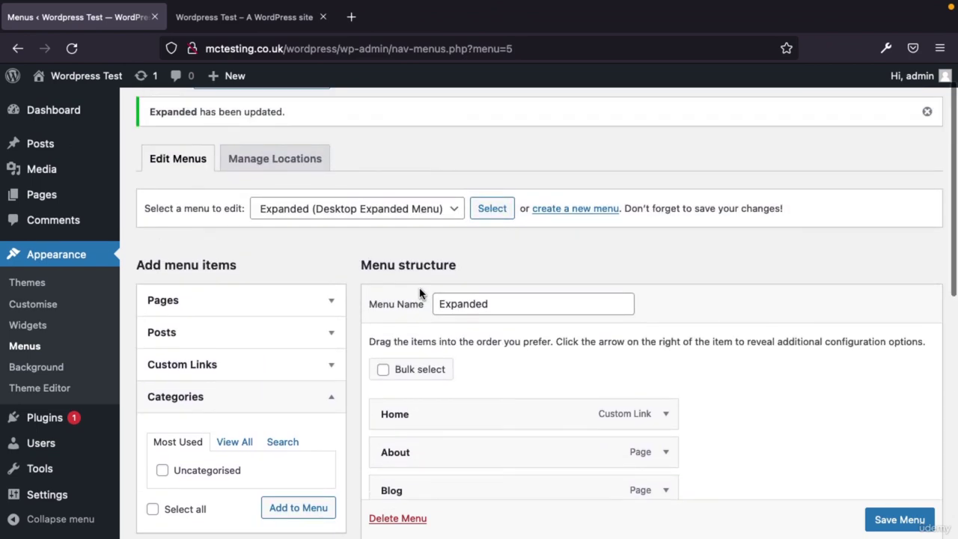
- Under Manage Locations, keep Primary for desktop horizontal, assign Primary to Footer Menu, and save
{"action": "left_click", "coordinate": [305, 168]}
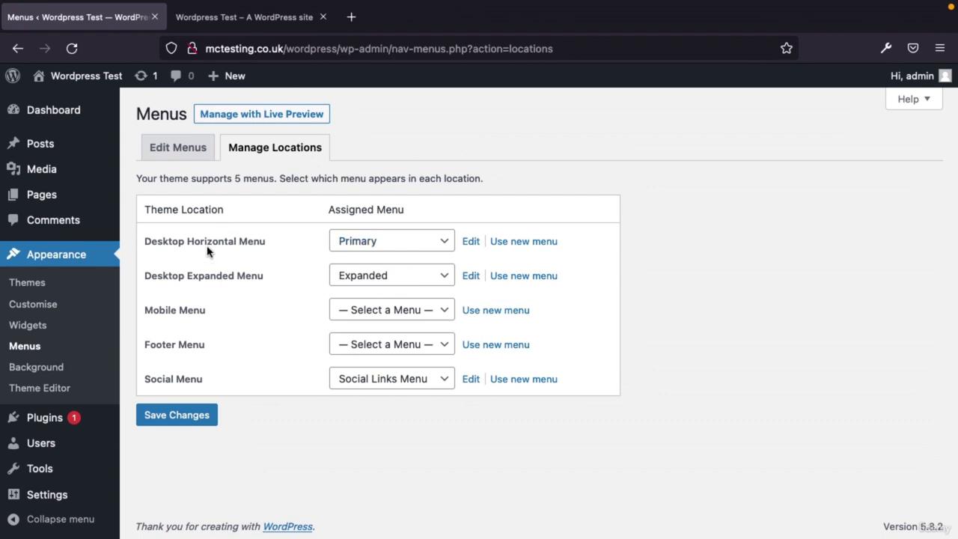
{"action": "left_click", "coordinate": [359, 249]}
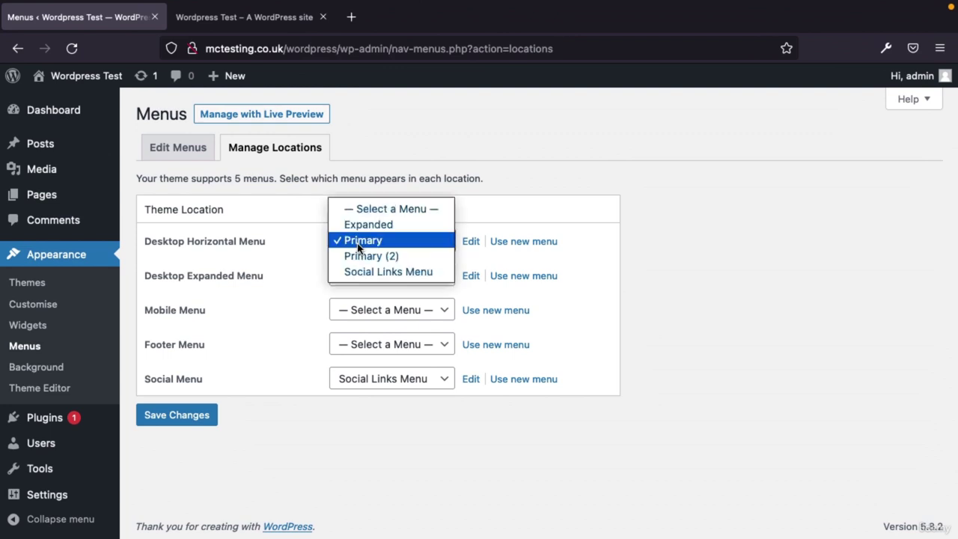
{"action": "left_click", "coordinate": [297, 280]}
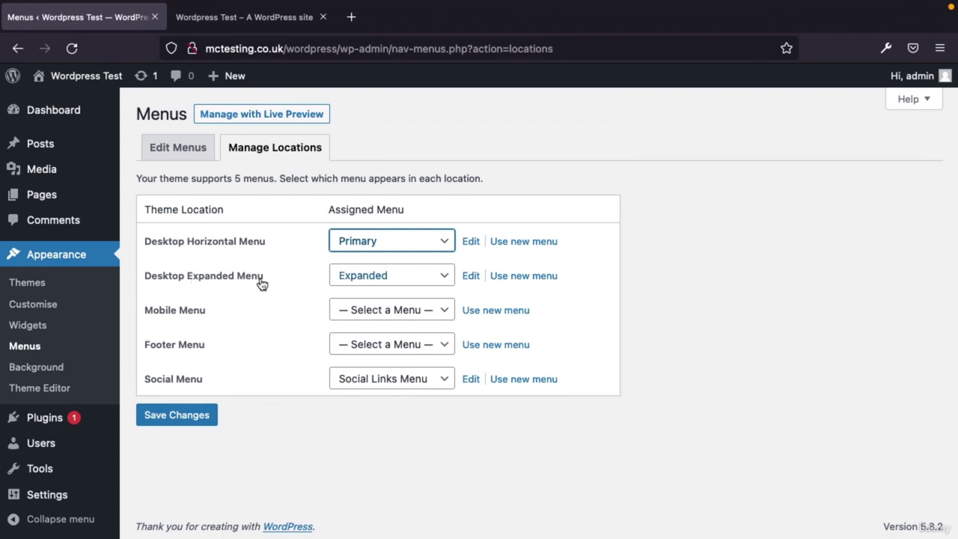
{"action": "scroll", "coordinate": [261, 283], "scroll_direction": "down", "scroll_amount": 1}
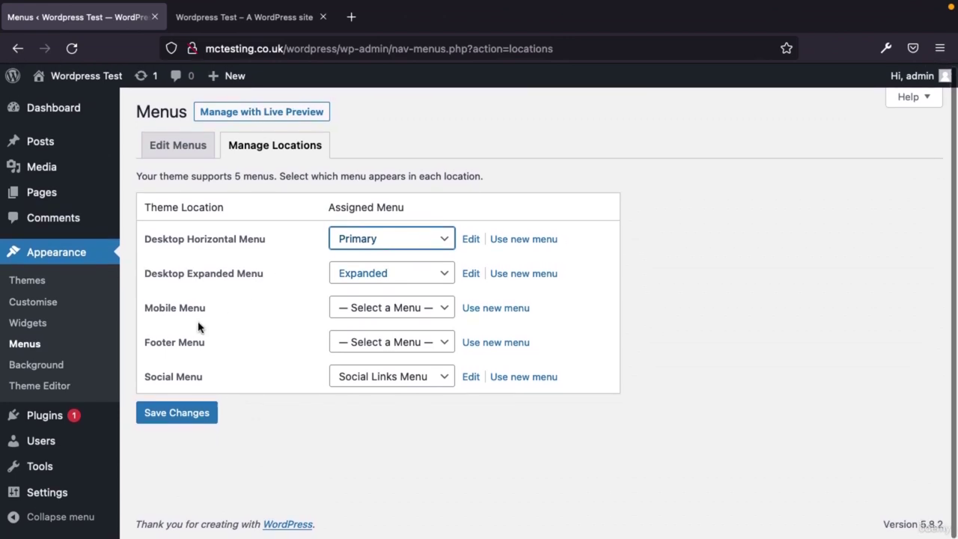
{"action": "left_click", "coordinate": [379, 345]}
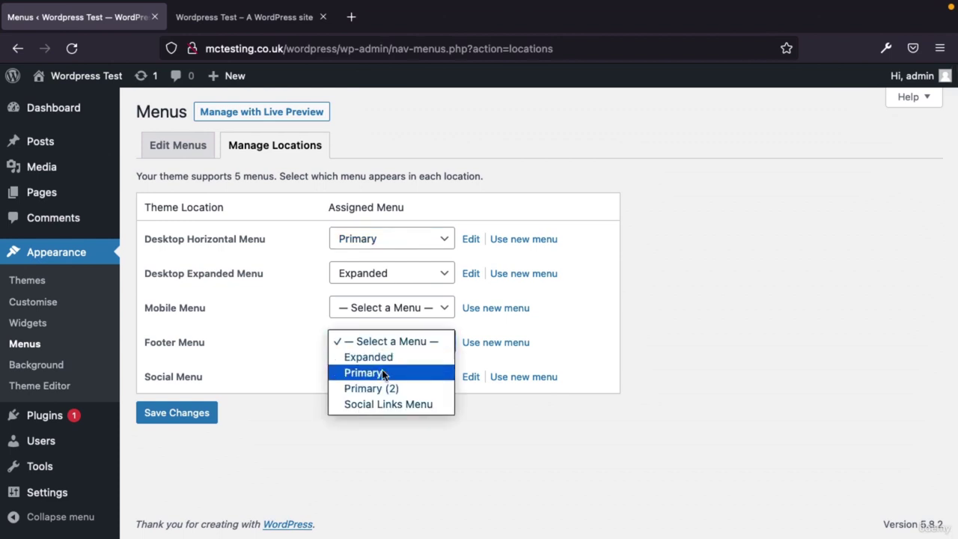
{"action": "left_click", "coordinate": [383, 374]}
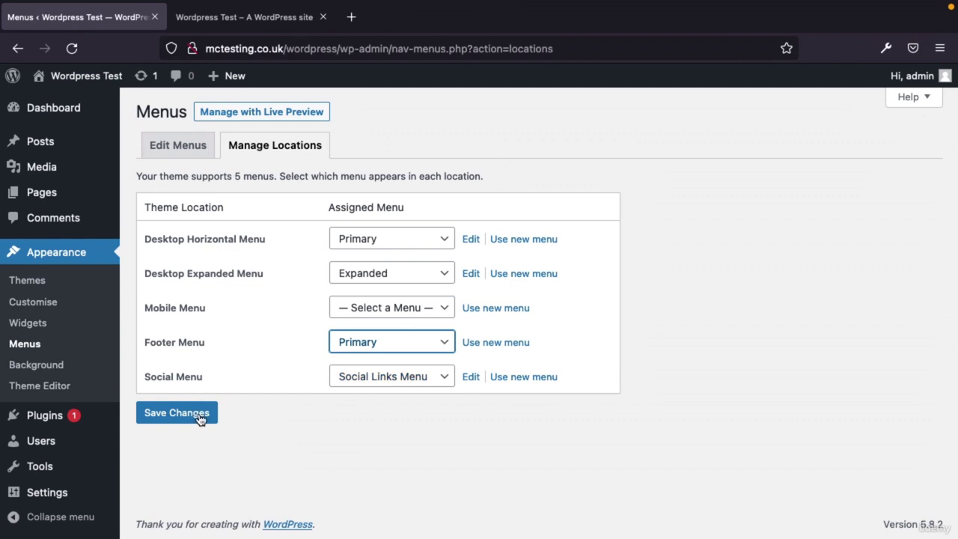
{"action": "left_click", "coordinate": [176, 413]}
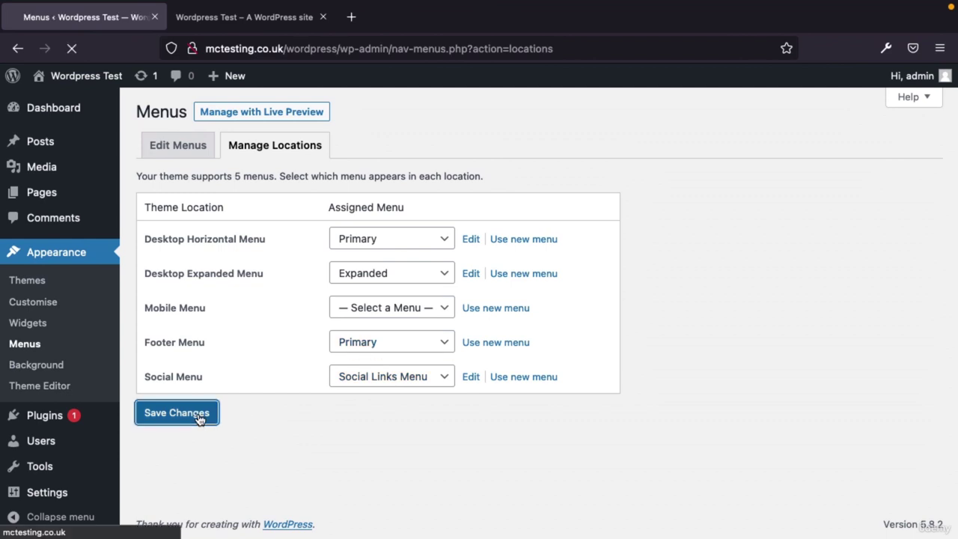
{"action": "left_click", "coordinate": [262, 16]}
- Close the live site's menu overlay, reload, and test the footer's Social media link
{"action": "left_click", "coordinate": [375, 219]}
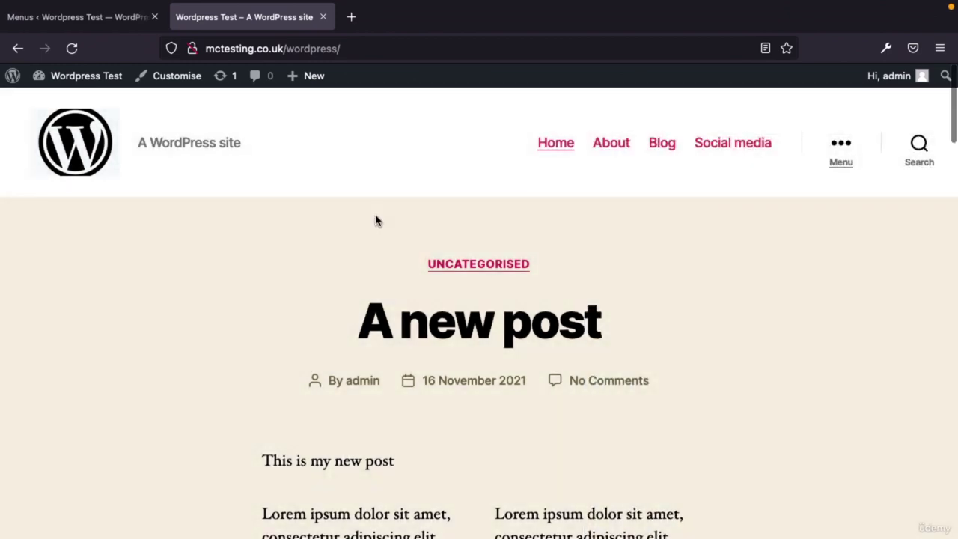
{"action": "scroll", "coordinate": [375, 219], "scroll_direction": "down", "scroll_amount": 10}
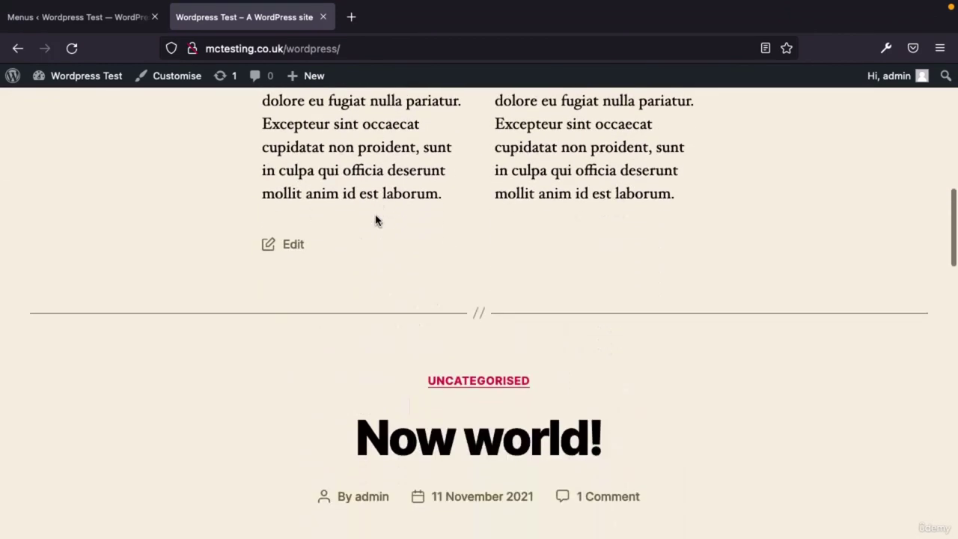
{"action": "scroll", "coordinate": [375, 219], "scroll_direction": "down", "scroll_amount": 10}
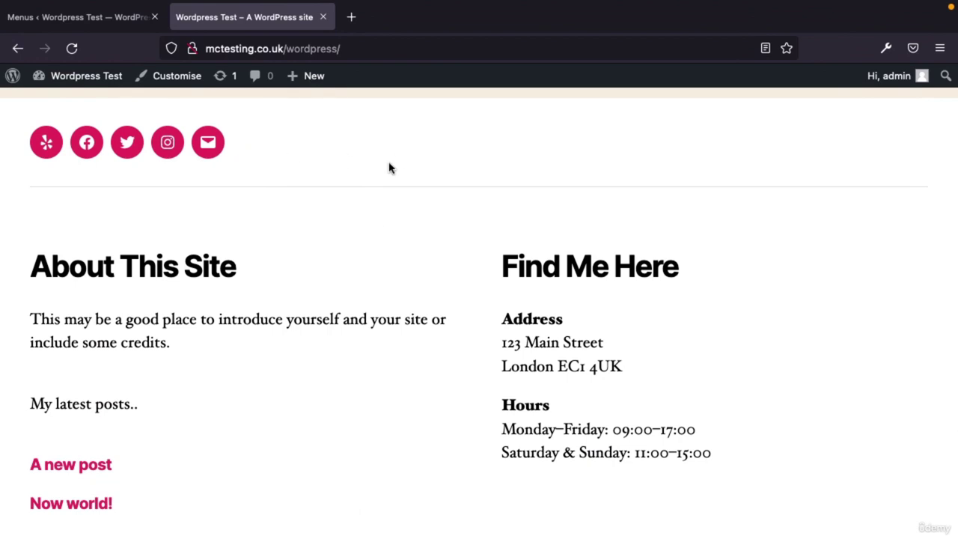
{"action": "key", "text": "super+r"}
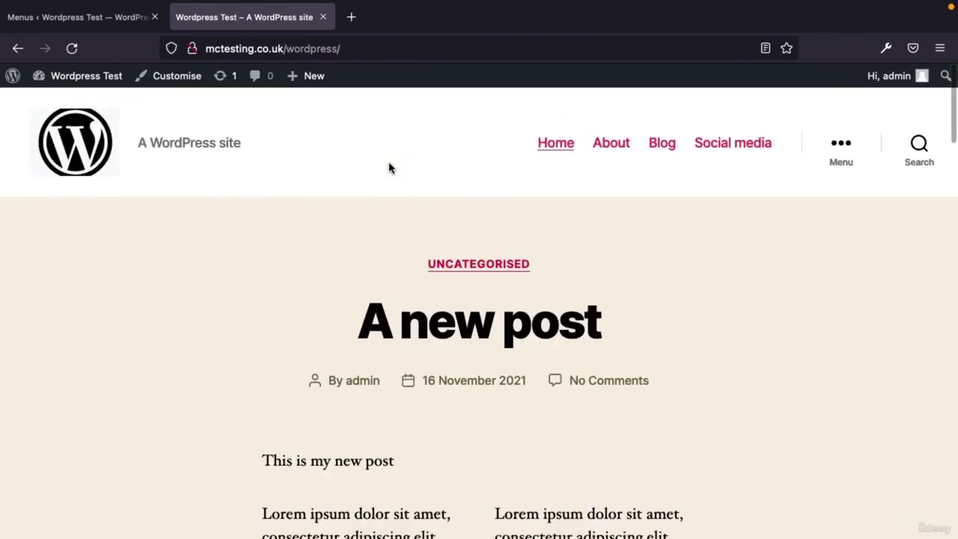
{"action": "scroll", "coordinate": [388, 167], "scroll_direction": "down", "scroll_amount": 4}
{"action": "scroll", "coordinate": [388, 167], "scroll_direction": "down", "scroll_amount": 15}
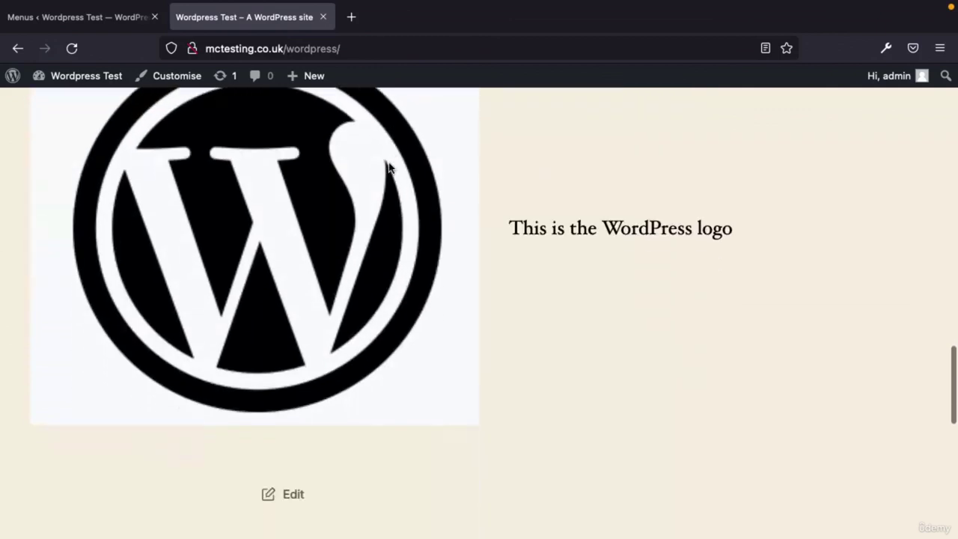
{"action": "scroll", "coordinate": [389, 167], "scroll_direction": "down", "scroll_amount": 2}
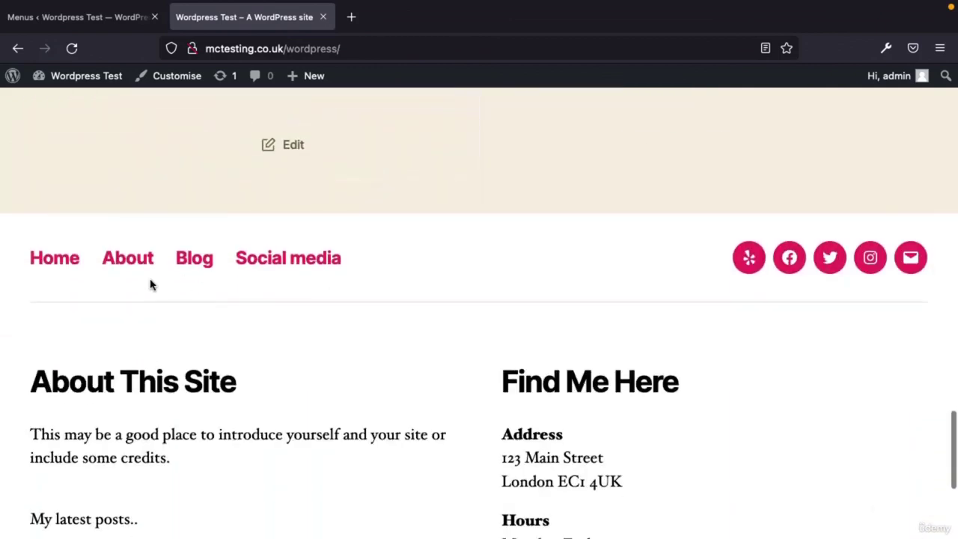
{"action": "left_click", "coordinate": [285, 276]}
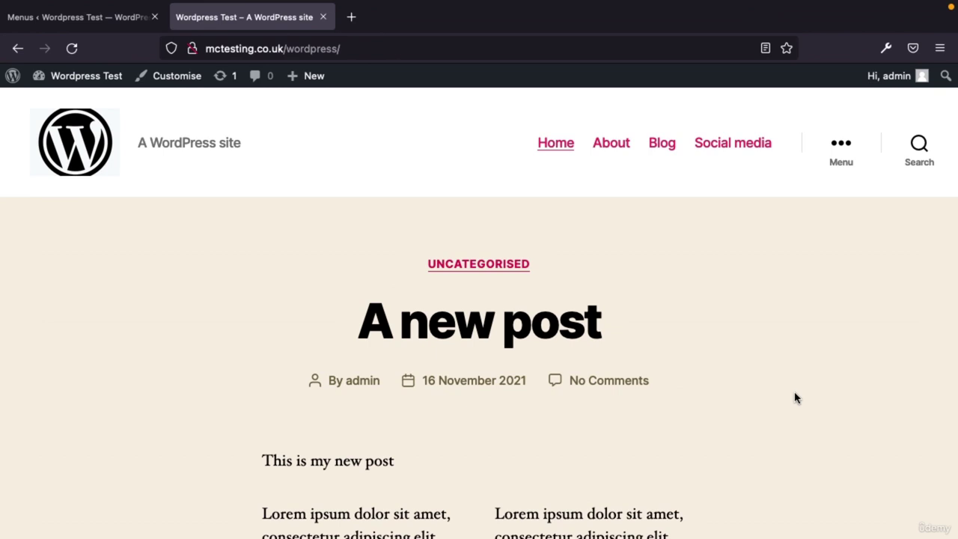
- Return to the admin tab and open the Installed Plugins list
{"action": "left_click", "coordinate": [104, 16]}
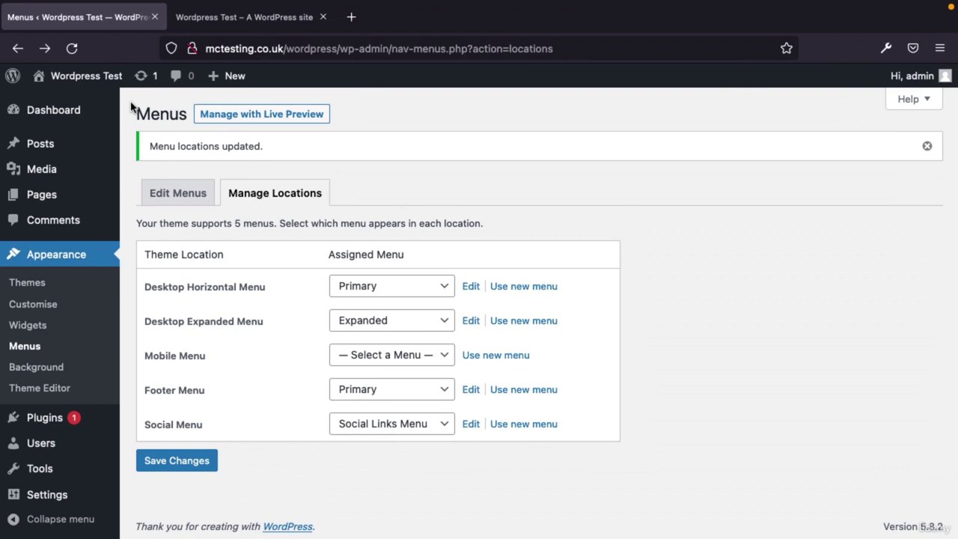
{"action": "left_click", "coordinate": [54, 424]}
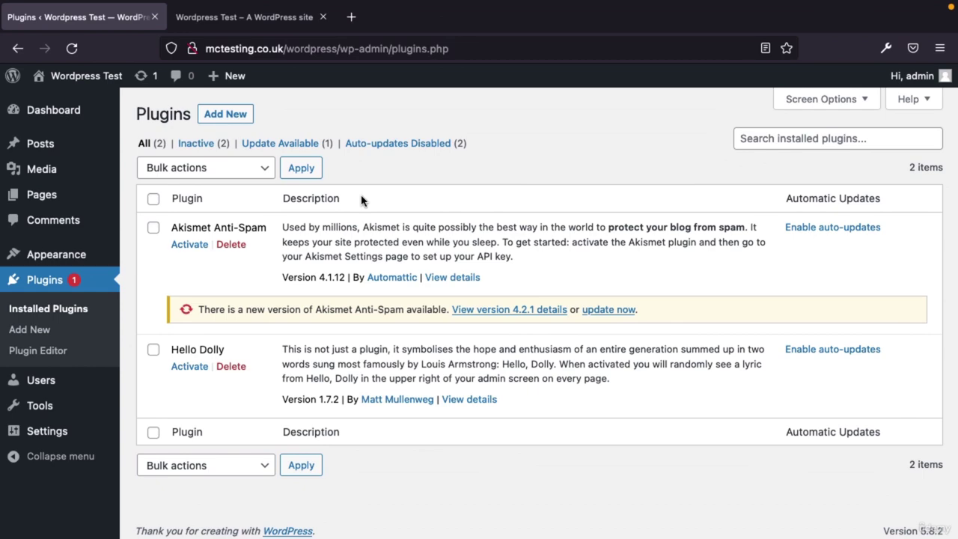
- Review Akismet Anti-Spam's details, update it to 4.2.1, and enable its auto-updates
{"action": "left_click", "coordinate": [444, 280]}
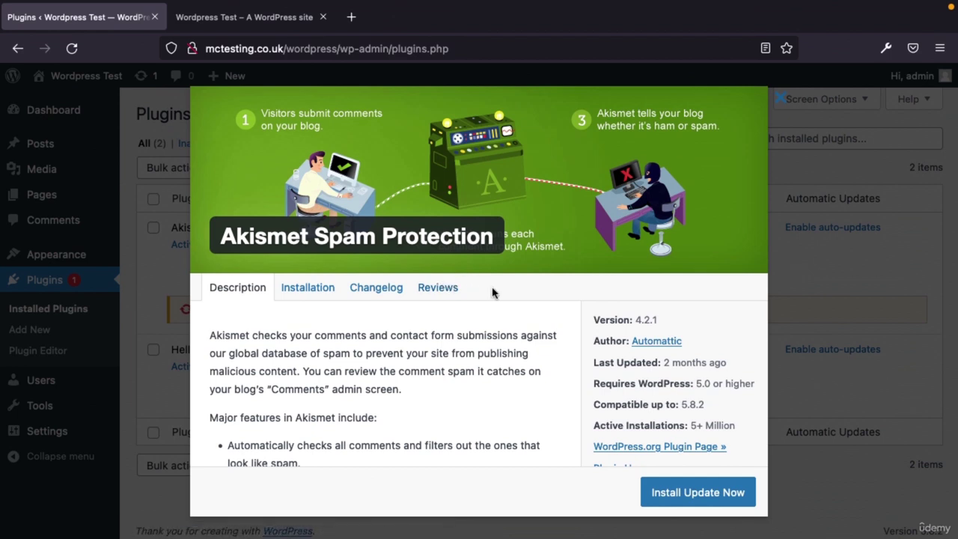
{"action": "left_click", "coordinate": [778, 98]}
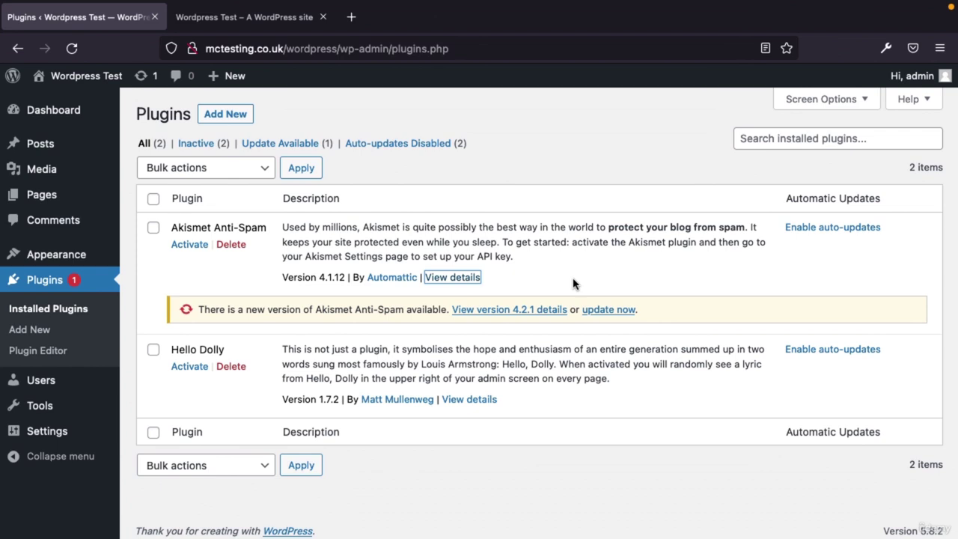
{"action": "left_click", "coordinate": [602, 311]}
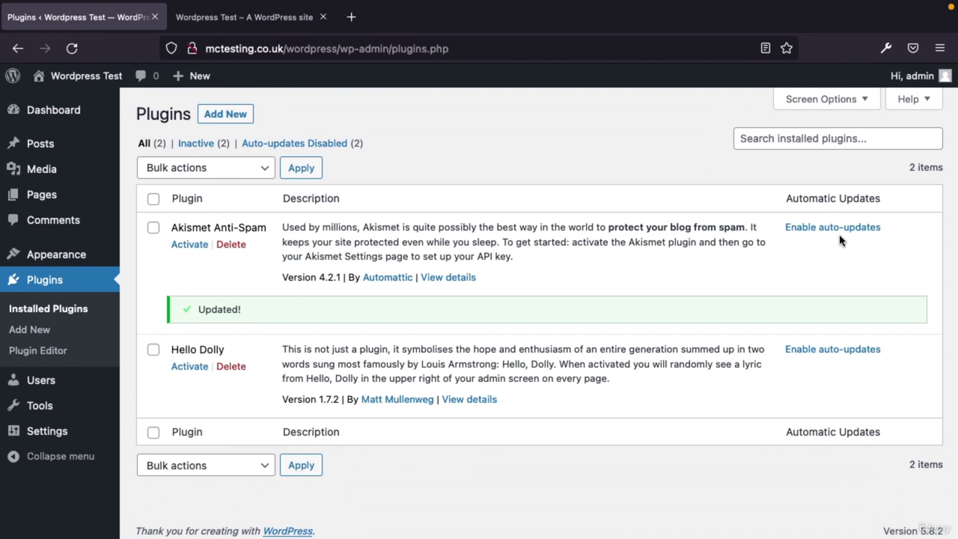
{"action": "left_click", "coordinate": [834, 229]}
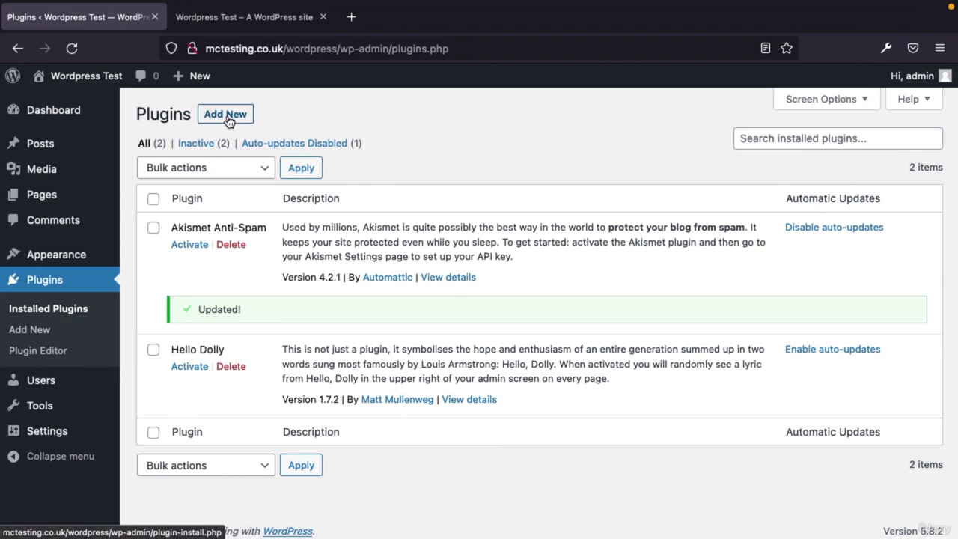
- Search the Add Plugins directory by keyword for 'contact forms'
{"action": "left_click", "coordinate": [226, 116]}
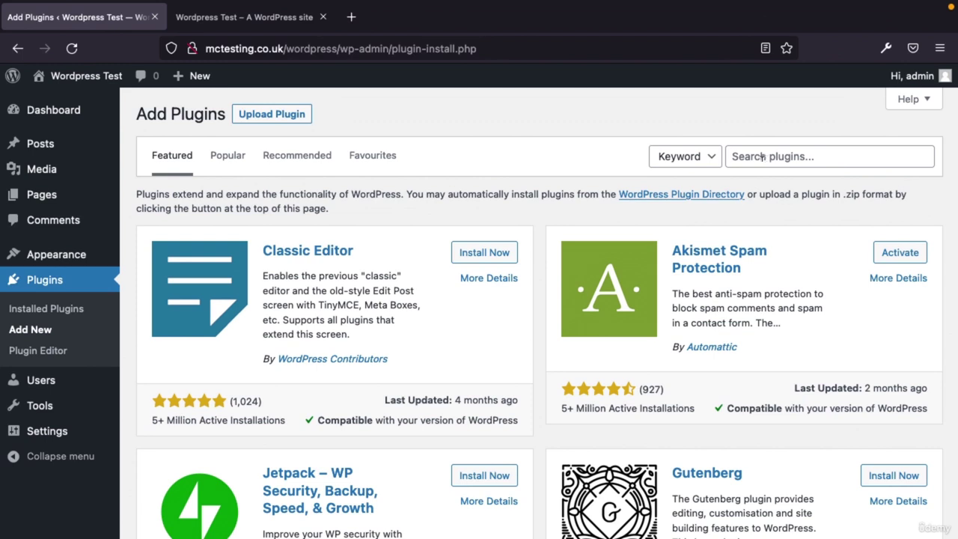
{"action": "left_click", "coordinate": [714, 157]}
{"action": "left_click", "coordinate": [740, 155]}
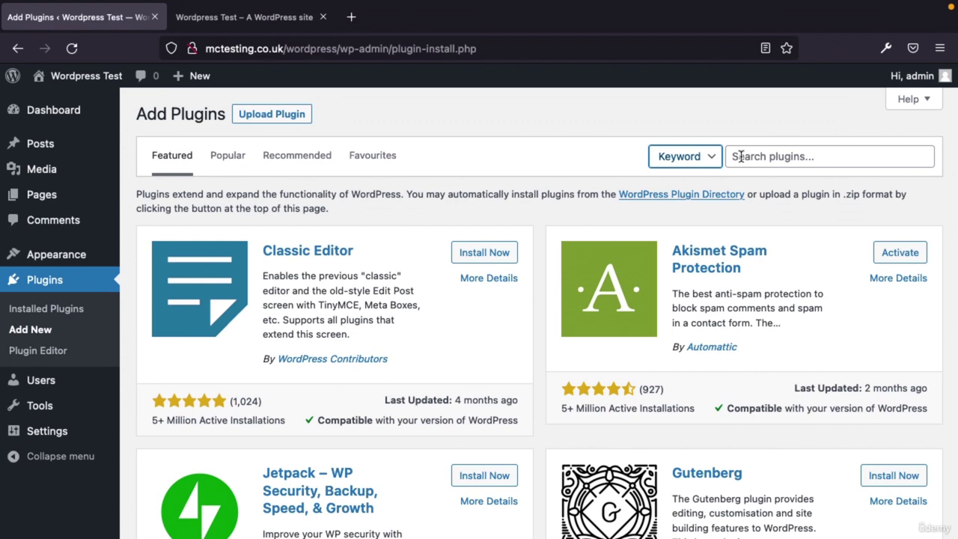
{"action": "left_click", "coordinate": [850, 147]}
{"action": "type", "text": "contact for"}
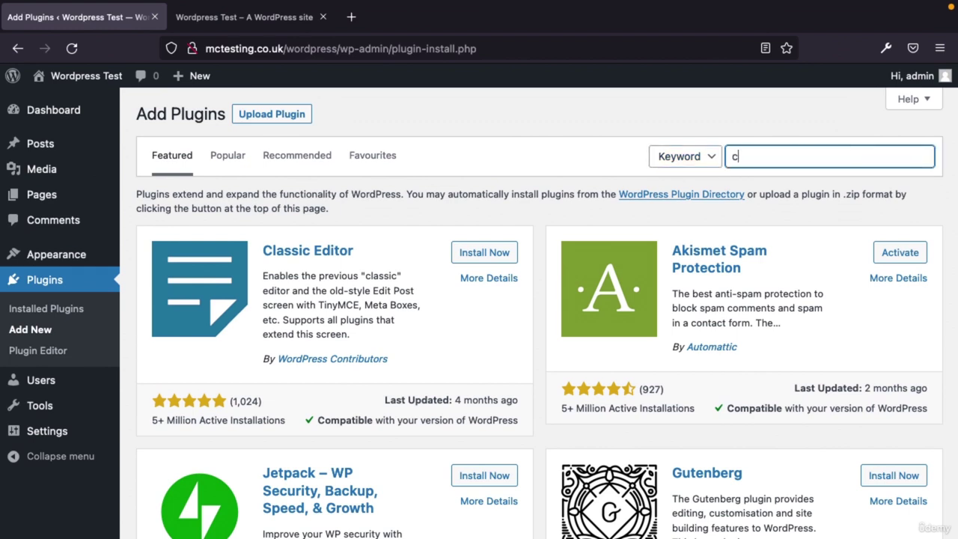
{"action": "type", "text": "ms"}
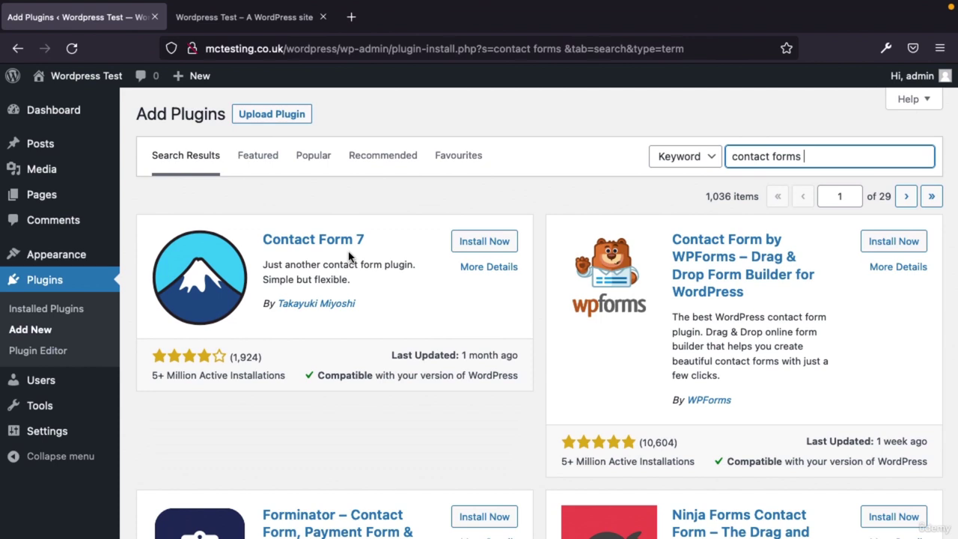
- Install Contact Form 7 and activate it from the Installed Plugins list
{"action": "left_click", "coordinate": [475, 242]}
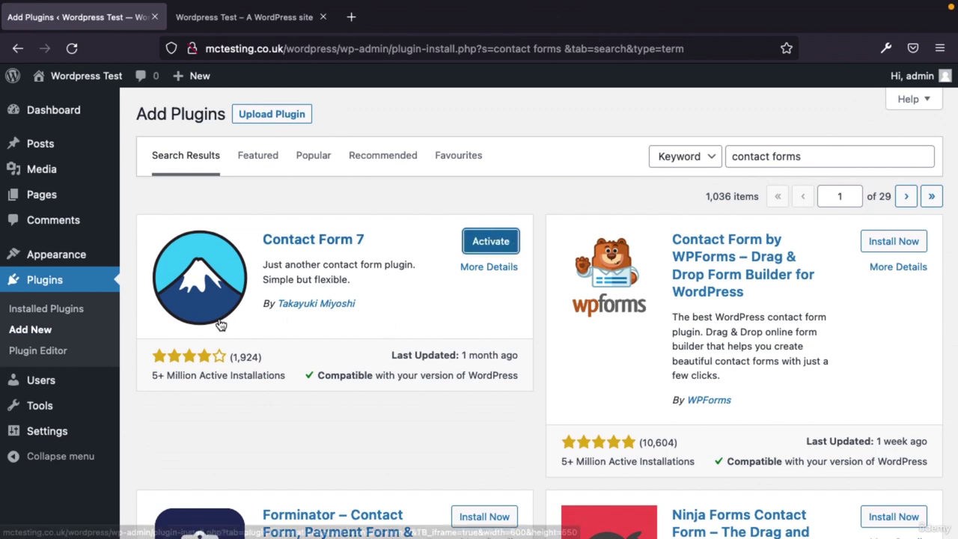
{"action": "left_click", "coordinate": [82, 311]}
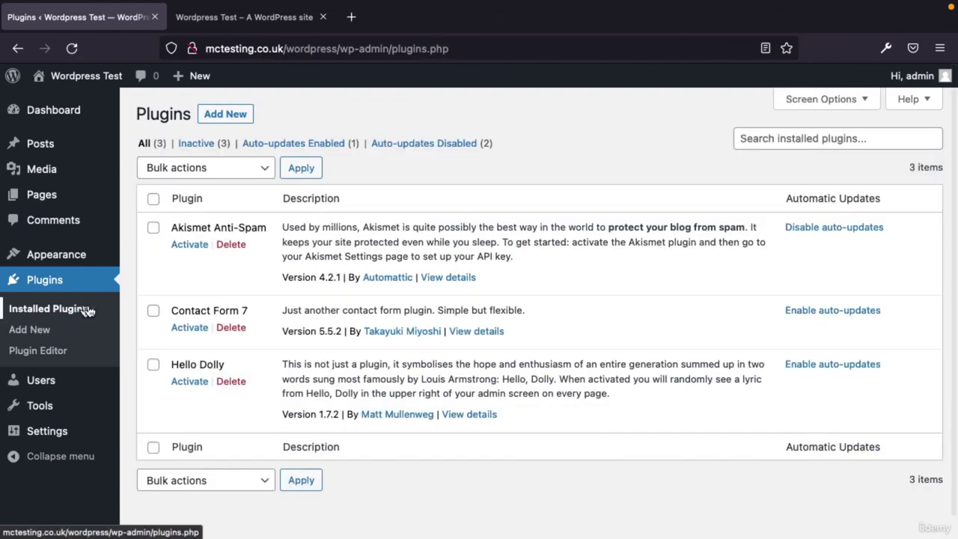
{"action": "left_click", "coordinate": [192, 329]}
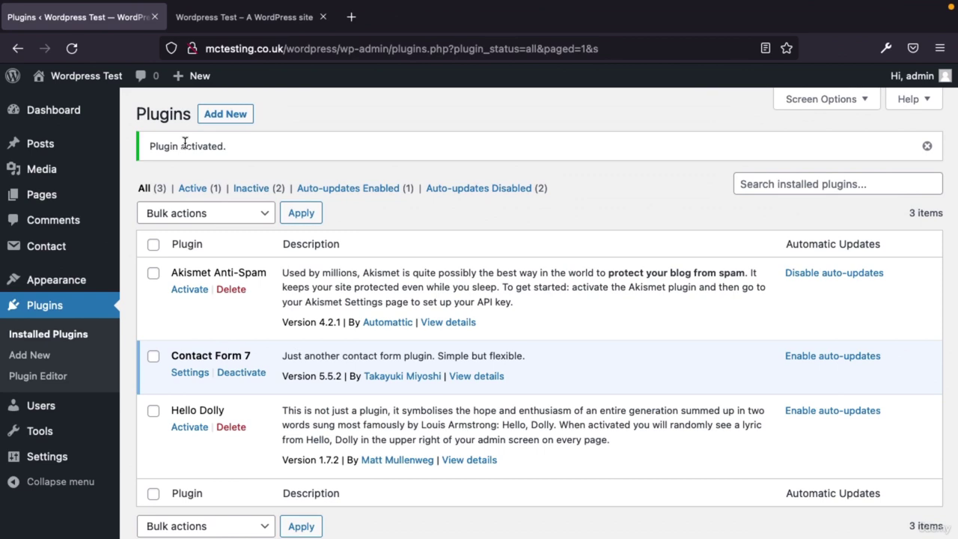
- Bring up the plugin .zip upload form, then open the Plugin Editor on akismet.php
{"action": "left_click", "coordinate": [223, 119]}
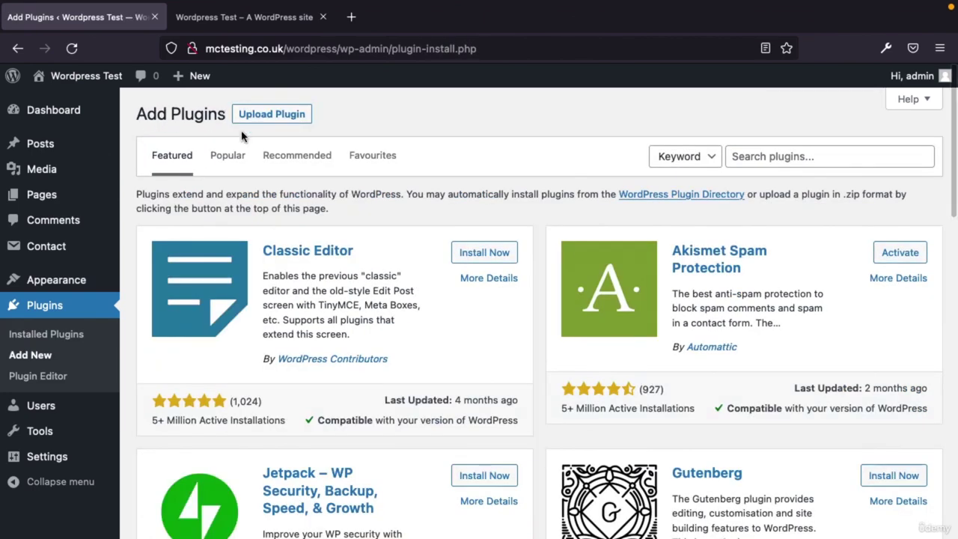
{"action": "left_click", "coordinate": [269, 118]}
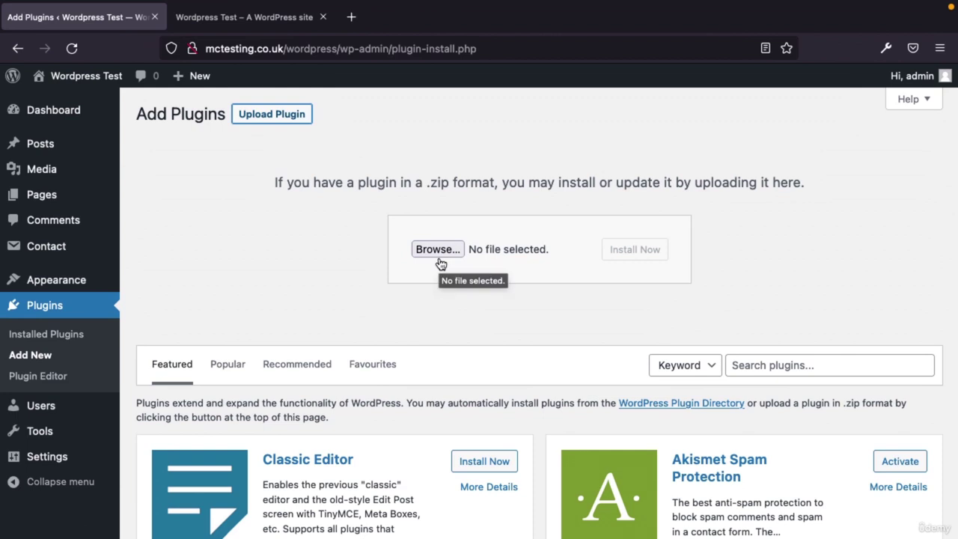
{"action": "left_click", "coordinate": [439, 253]}
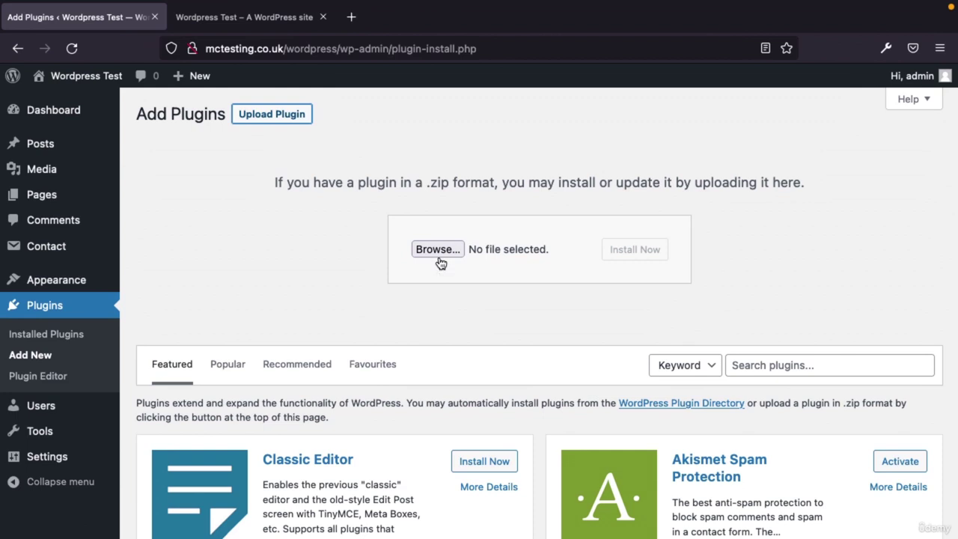
{"action": "left_click", "coordinate": [71, 377]}
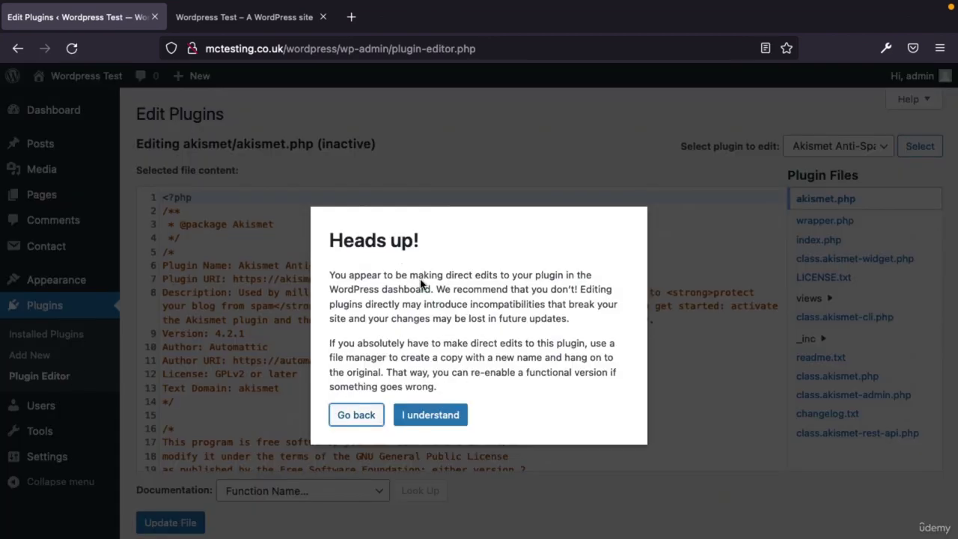
- Dismiss the Heads up! plugin-editing warning and scroll through the akismet.php code
{"action": "left_click", "coordinate": [424, 416]}
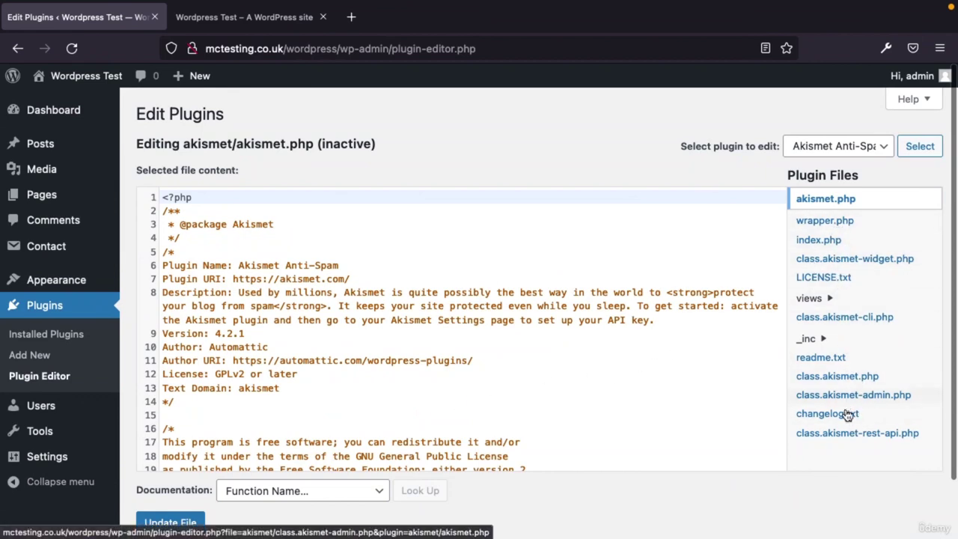
{"action": "scroll", "coordinate": [506, 379], "scroll_direction": "down", "scroll_amount": 5}
{"action": "scroll", "coordinate": [506, 380], "scroll_direction": "down", "scroll_amount": 15}
{"action": "scroll", "coordinate": [506, 379], "scroll_direction": "up", "scroll_amount": 5}
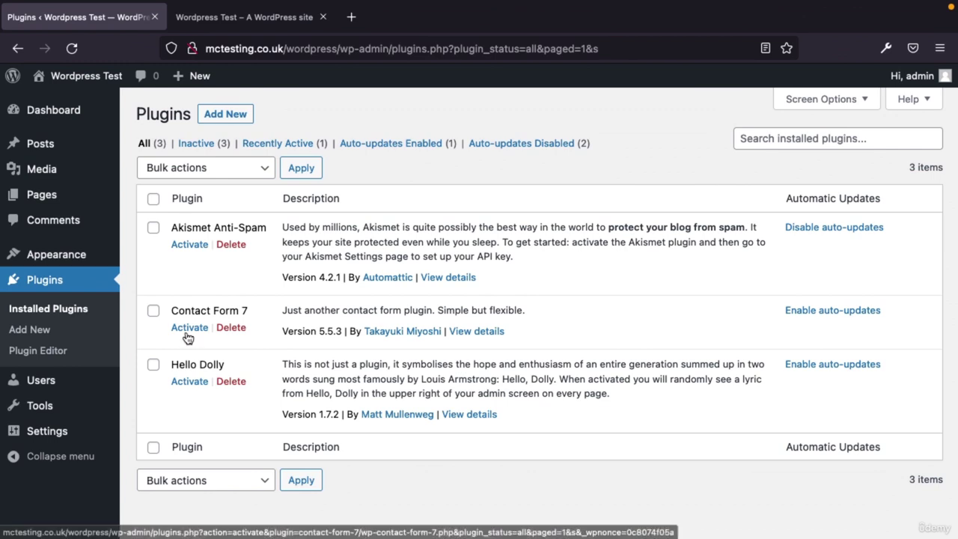
- Activate Contact Form 7 and open Contact form 1 from its forms list for editing
{"action": "left_click", "coordinate": [188, 330]}
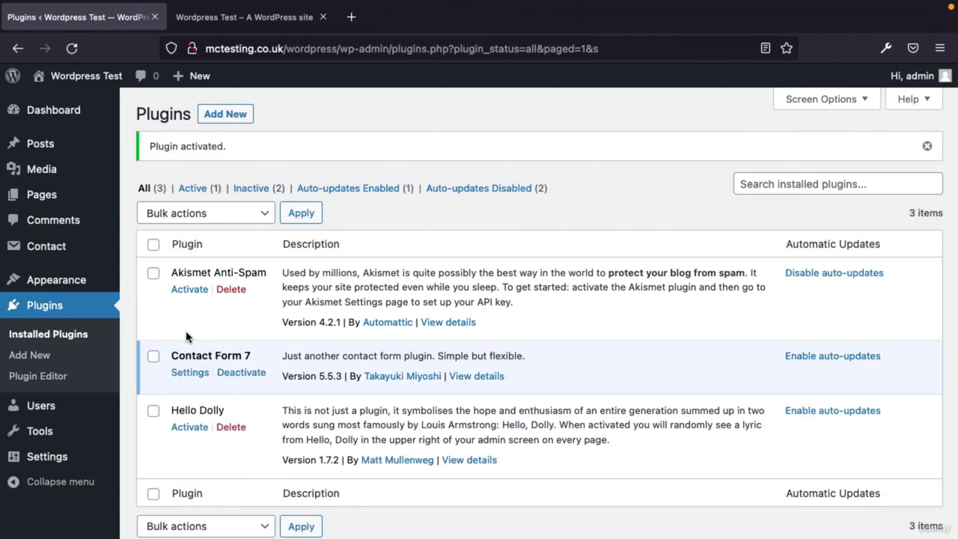
{"action": "left_click", "coordinate": [187, 372]}
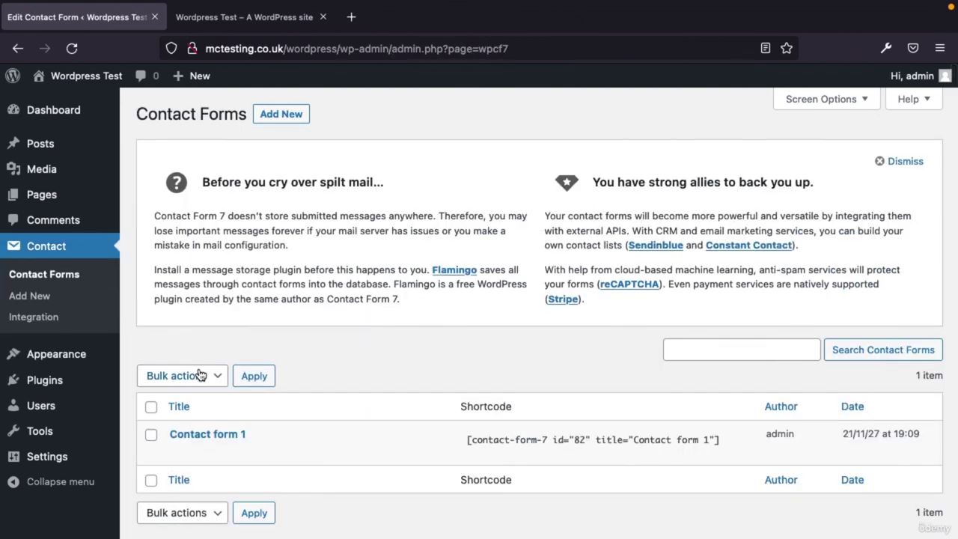
{"action": "scroll", "coordinate": [200, 375], "scroll_direction": "down", "scroll_amount": 1}
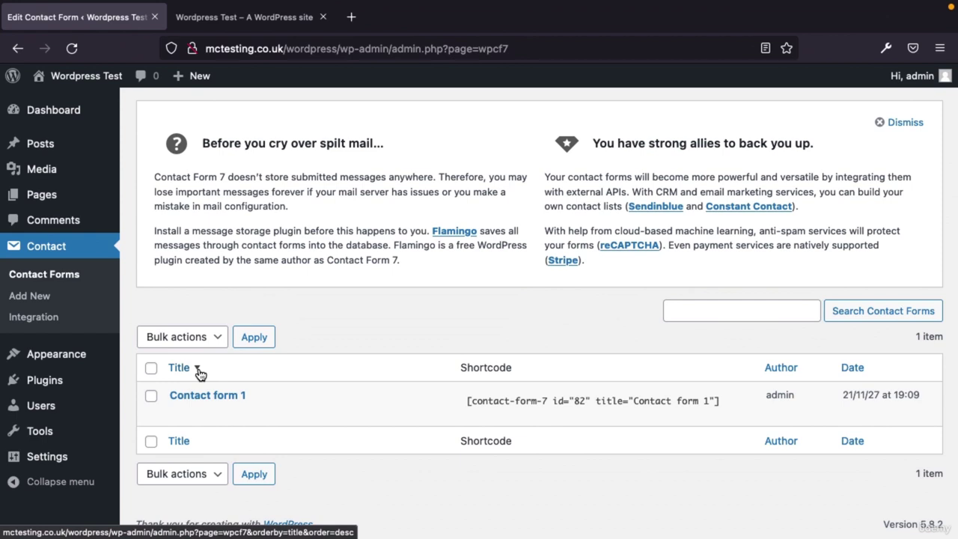
{"action": "left_click", "coordinate": [179, 416]}
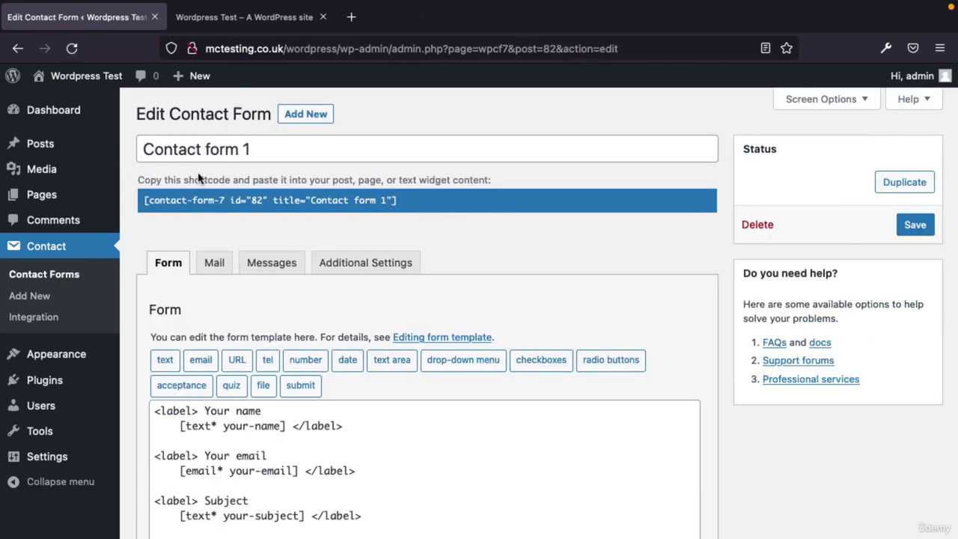
- Insert blank lines above the [submit "Submit"] tag in Contact form 1's template
{"action": "double_click", "coordinate": [197, 147]}
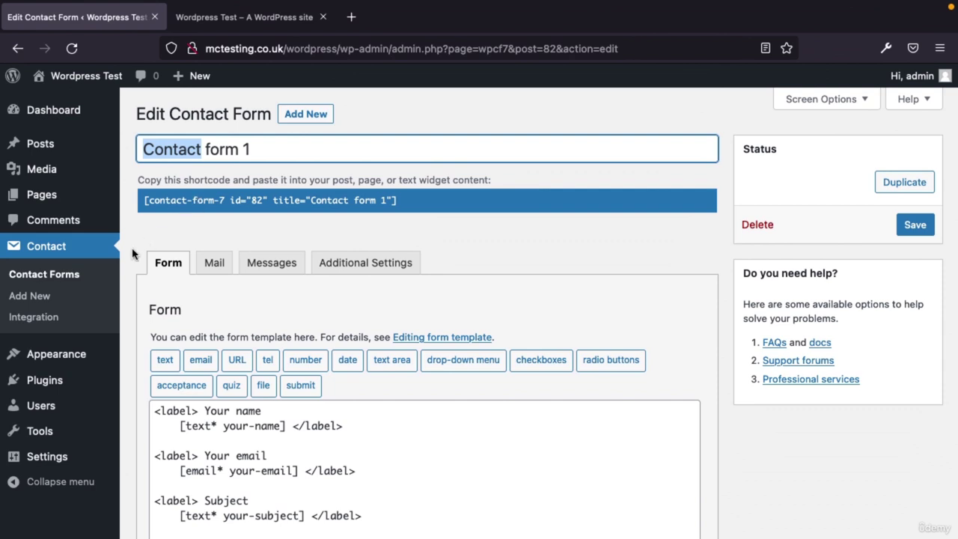
{"action": "scroll", "coordinate": [133, 250], "scroll_direction": "down", "scroll_amount": 5}
{"action": "scroll", "coordinate": [132, 250], "scroll_direction": "up", "scroll_amount": 2}
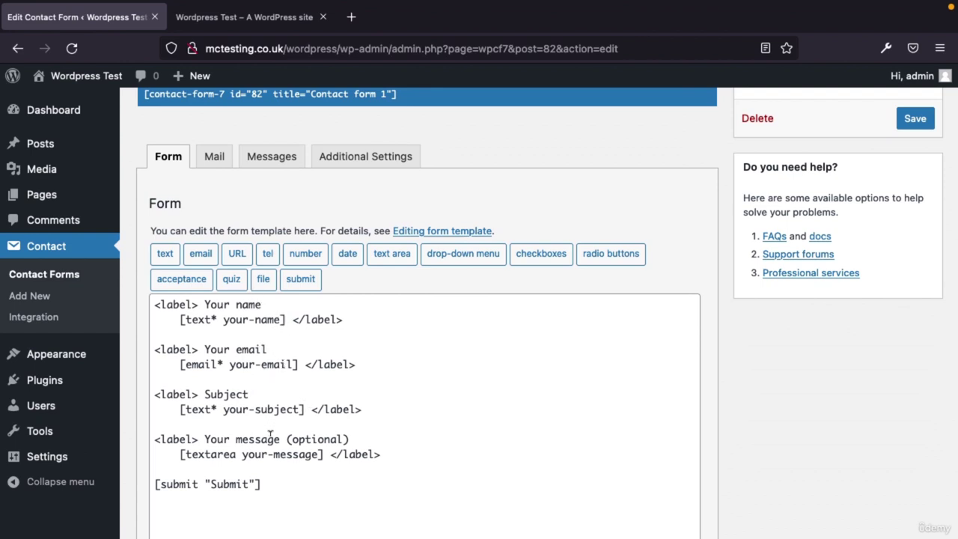
{"action": "left_click", "coordinate": [264, 484]}
{"action": "left_click", "coordinate": [229, 469]}
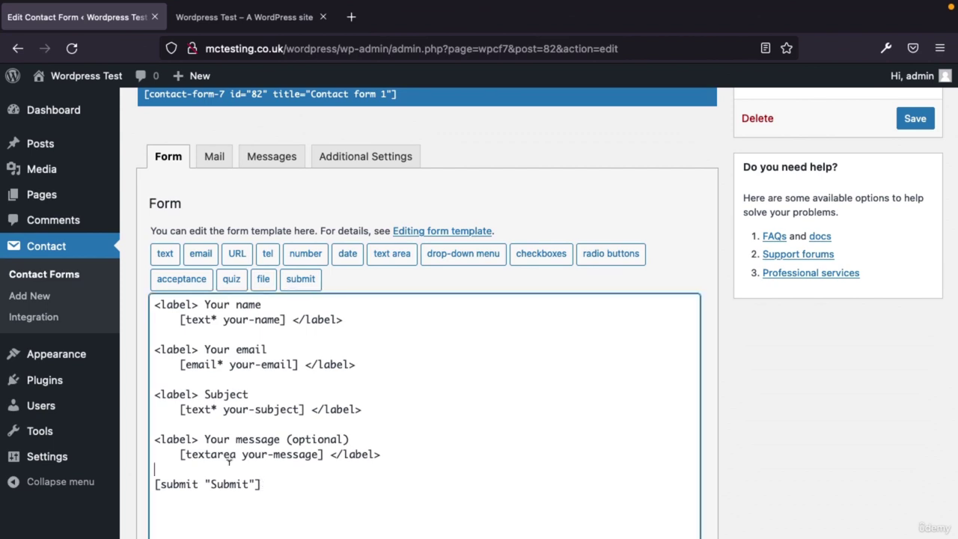
{"action": "key", "text": "Return"}
{"action": "key", "text": "Return"}
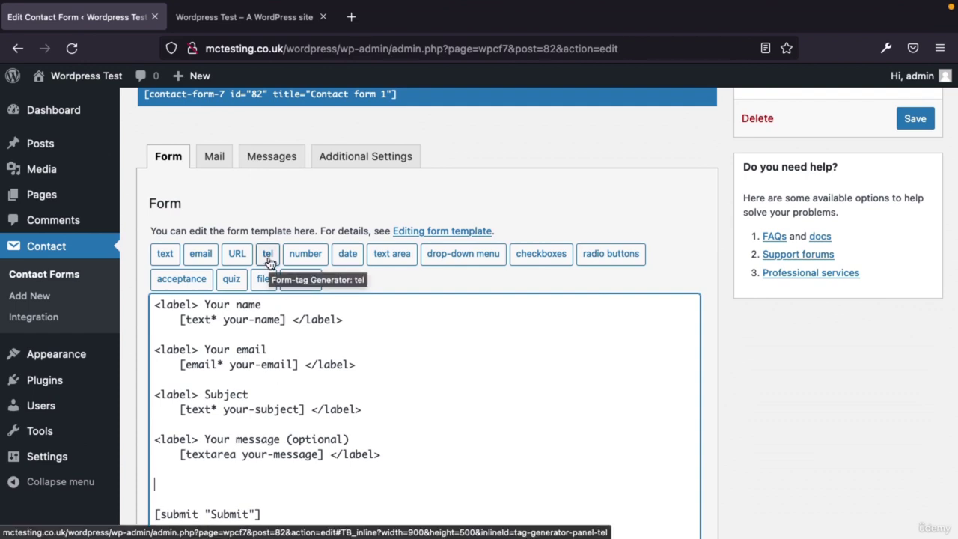
{"action": "left_click", "coordinate": [269, 262]}
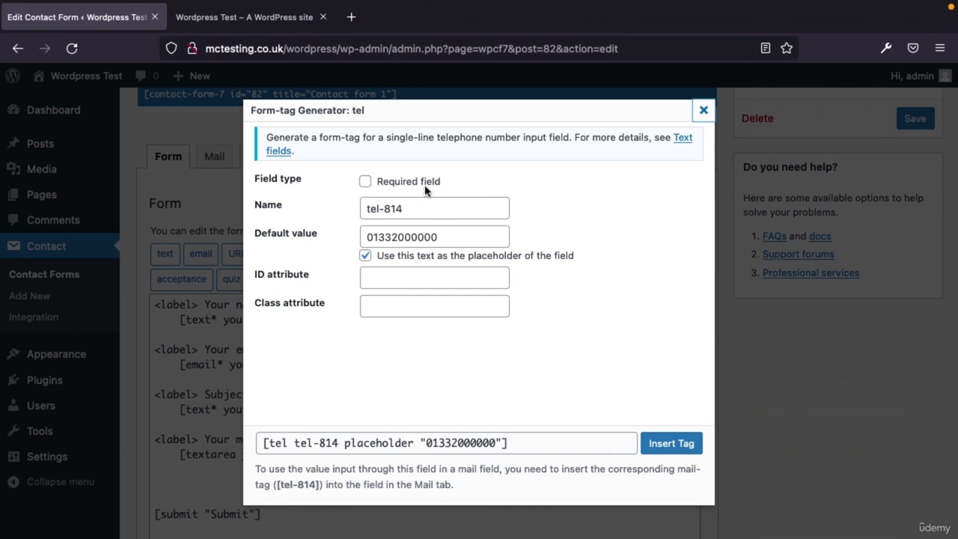
{"action": "left_click_drag", "start_coordinate": [426, 186], "coordinate": [420, 186]}
{"action": "left_click", "coordinate": [420, 186]}
{"action": "left_click", "coordinate": [421, 186]}
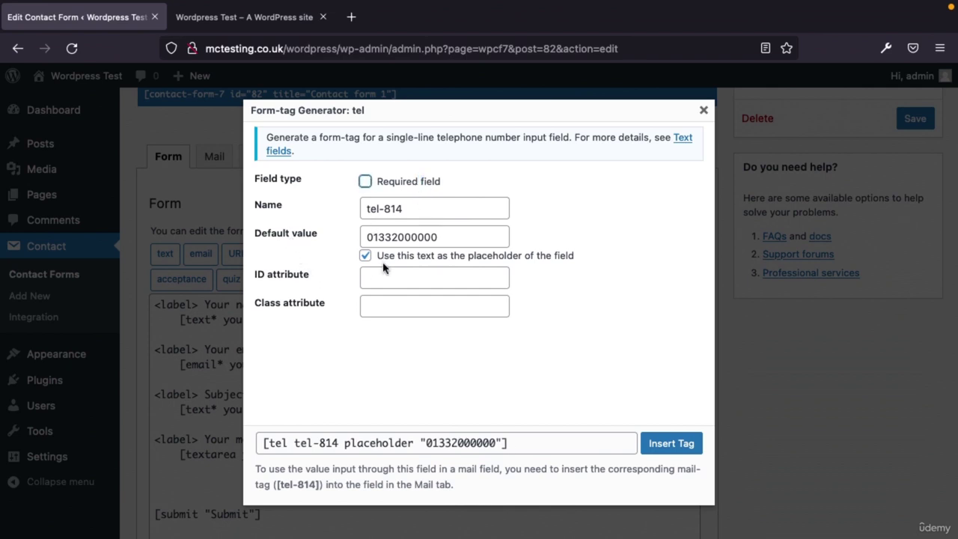
{"action": "left_click", "coordinate": [516, 260]}
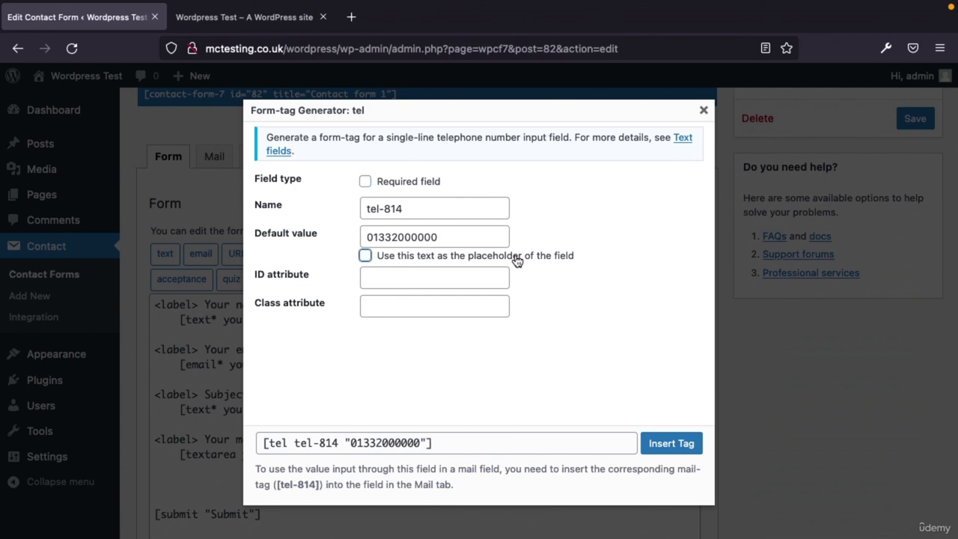
{"action": "left_click", "coordinate": [366, 256]}
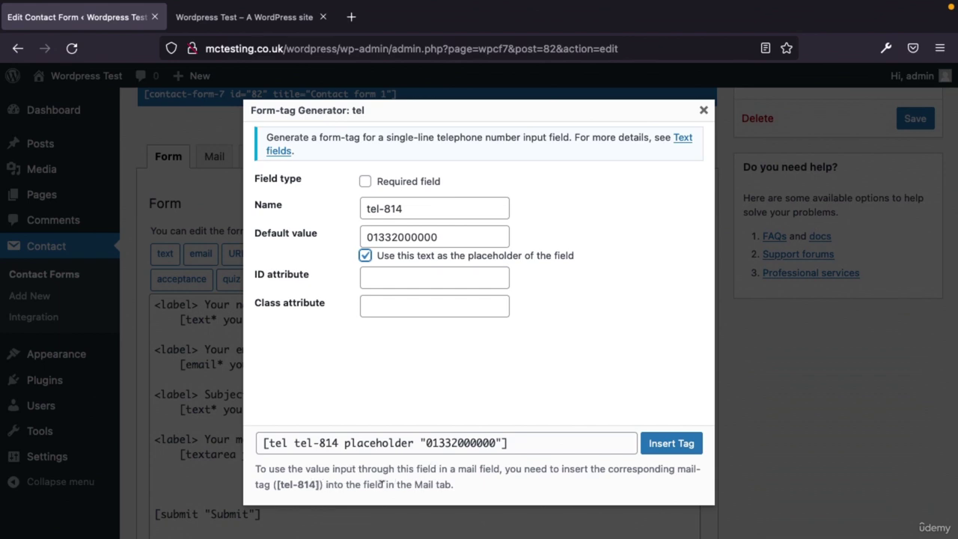
{"action": "left_click_drag", "start_coordinate": [319, 485], "coordinate": [277, 493]}
{"action": "left_click", "coordinate": [681, 447]}
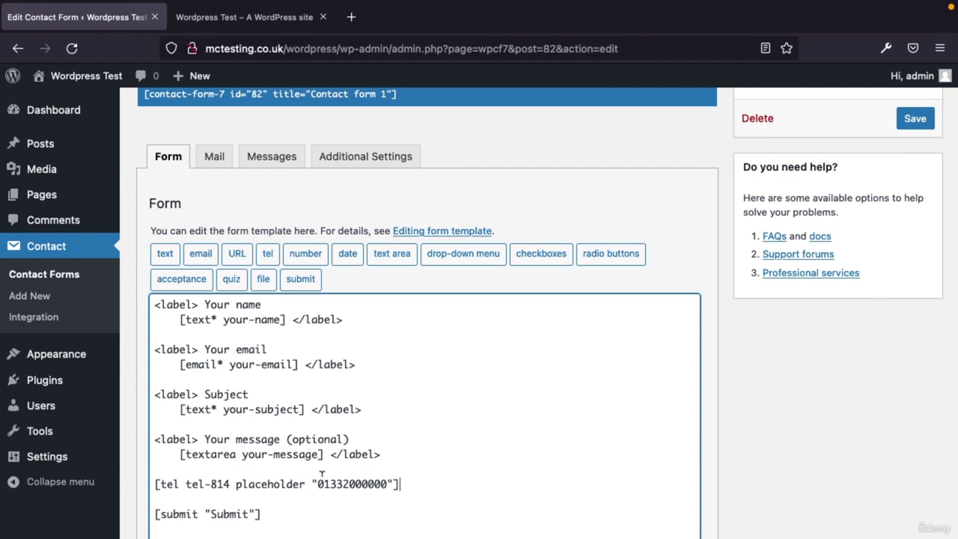
- Open the Editing form template documentation in a new browser tab
{"action": "left_click", "coordinate": [457, 234]}
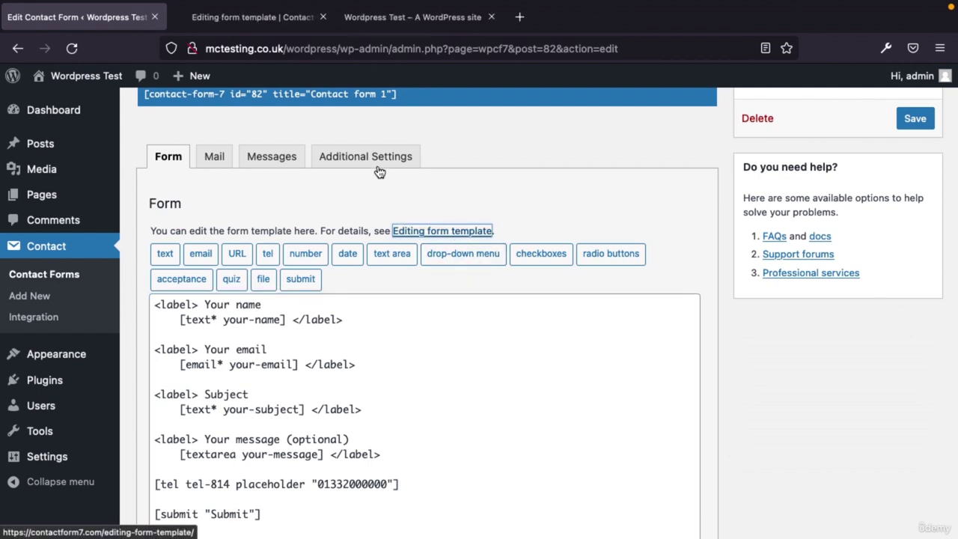
- Skim the Editing form template guide, accept its cookies, close it, and view the Mail settings
{"action": "left_click", "coordinate": [277, 22]}
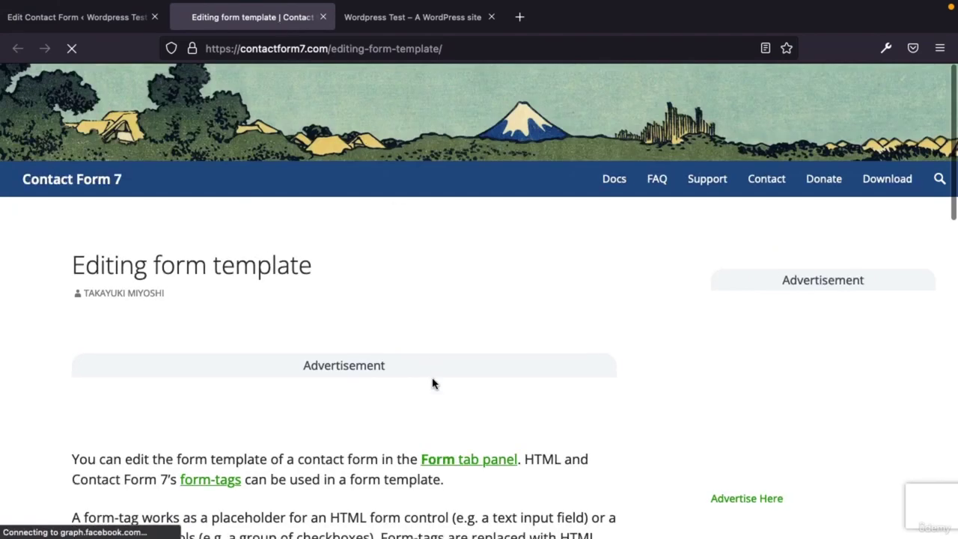
{"action": "scroll", "coordinate": [432, 382], "scroll_direction": "down", "scroll_amount": 3}
{"action": "scroll", "coordinate": [434, 386], "scroll_direction": "down", "scroll_amount": 3}
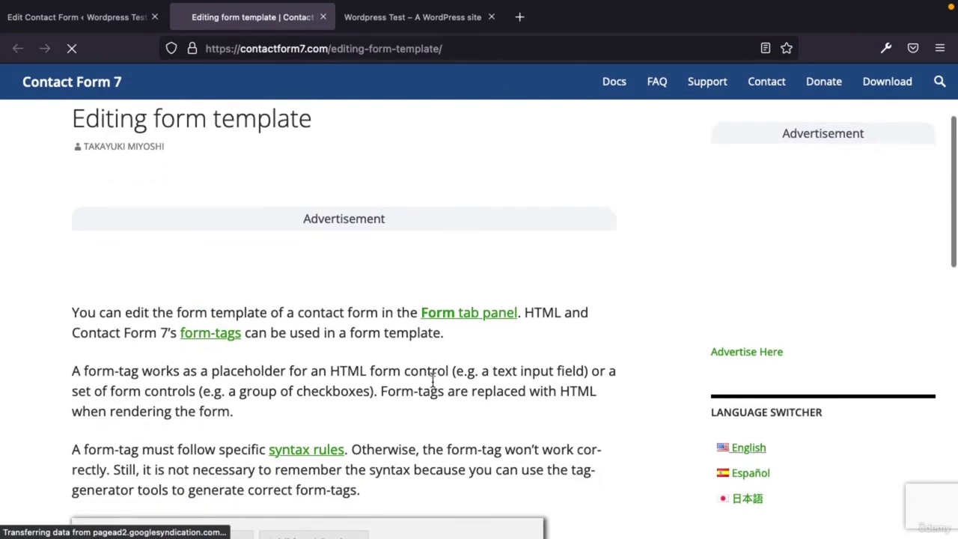
{"action": "scroll", "coordinate": [434, 385], "scroll_direction": "down", "scroll_amount": 10}
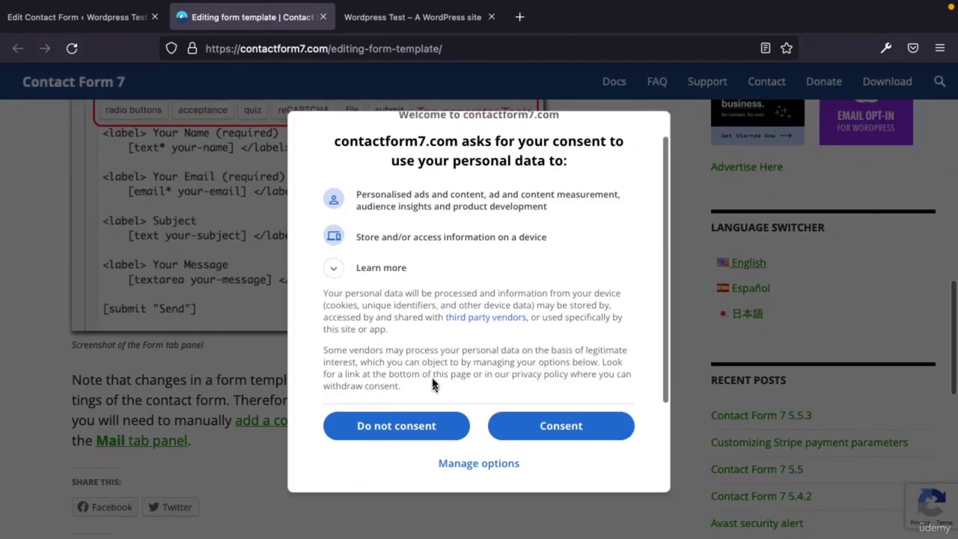
{"action": "left_click", "coordinate": [513, 431]}
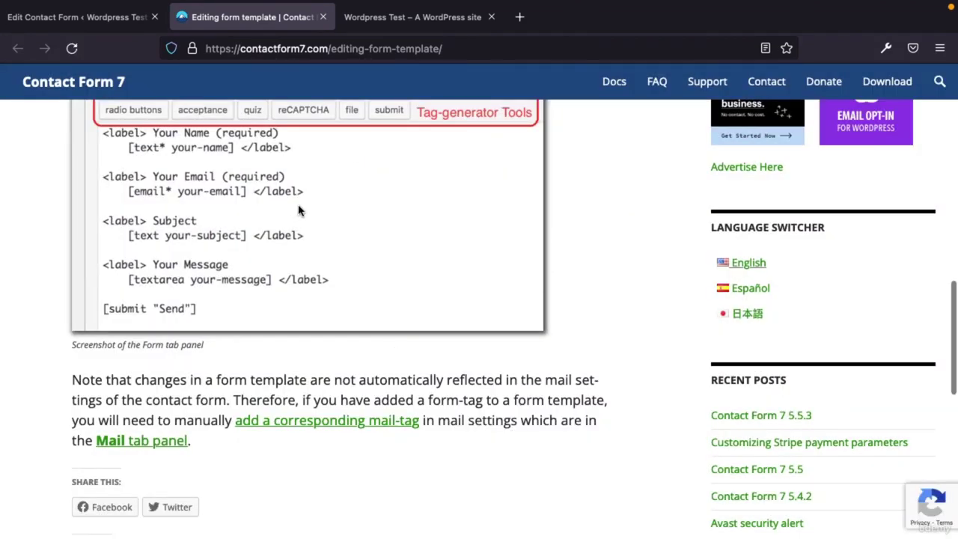
{"action": "left_click", "coordinate": [323, 17]}
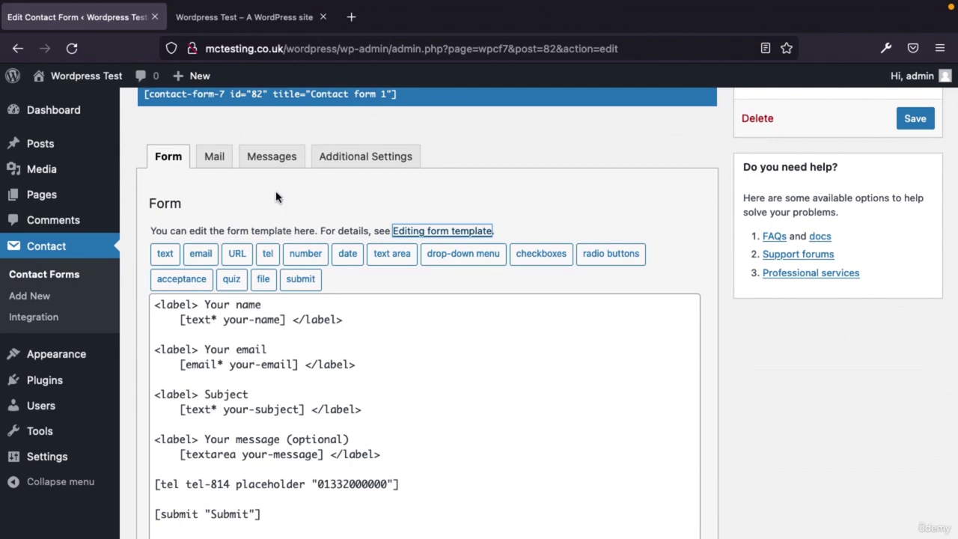
{"action": "left_click", "coordinate": [215, 156]}
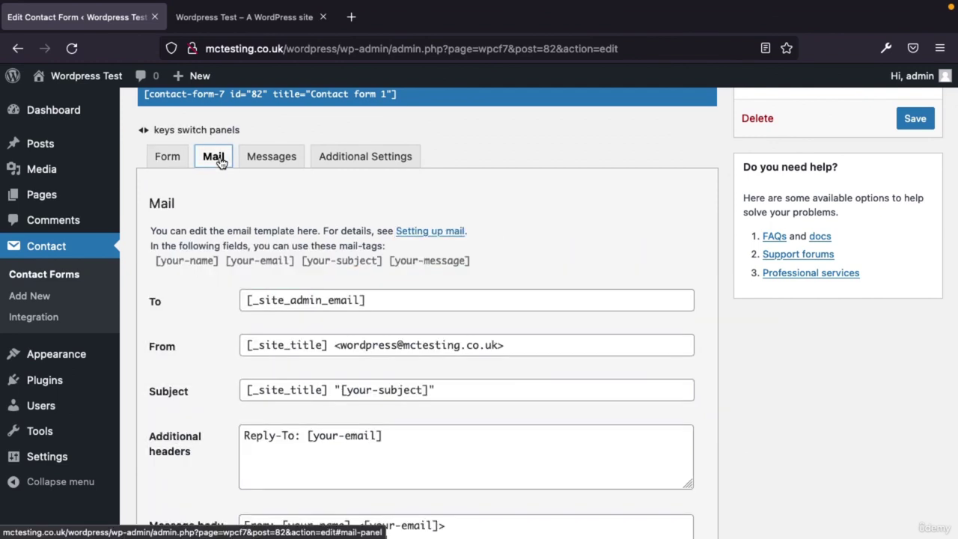
- Look over the Mail panel, then switch to Messages to see the default response texts
{"action": "scroll", "coordinate": [175, 336], "scroll_direction": "down", "scroll_amount": 5}
{"action": "scroll", "coordinate": [173, 337], "scroll_direction": "up", "scroll_amount": 1}
{"action": "scroll", "coordinate": [174, 336], "scroll_direction": "up", "scroll_amount": 5}
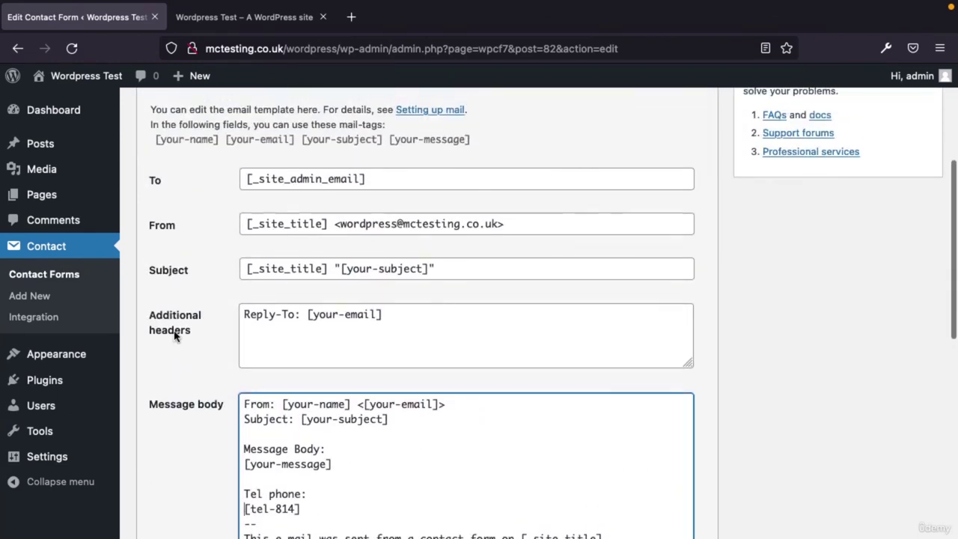
{"action": "left_click", "coordinate": [275, 192]}
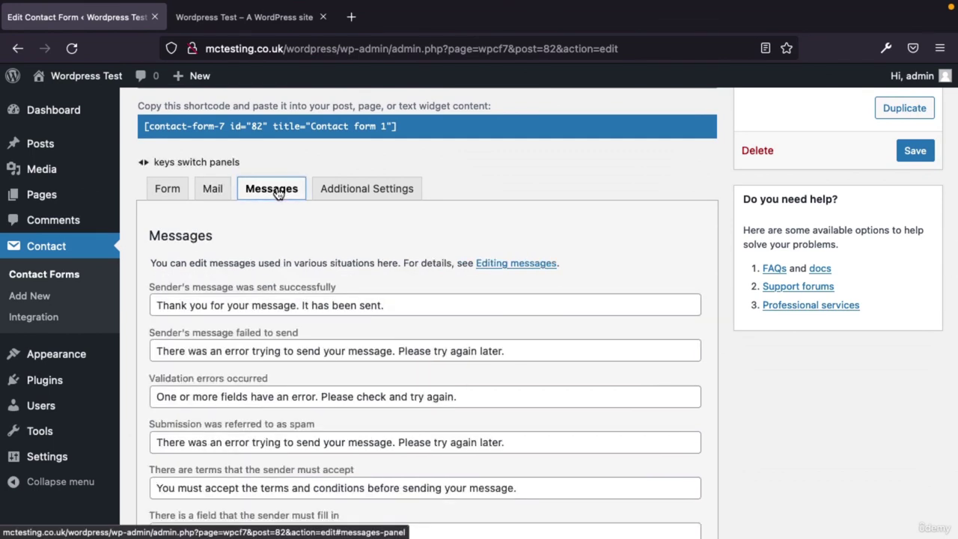
{"action": "scroll", "coordinate": [283, 250], "scroll_direction": "down", "scroll_amount": 3}
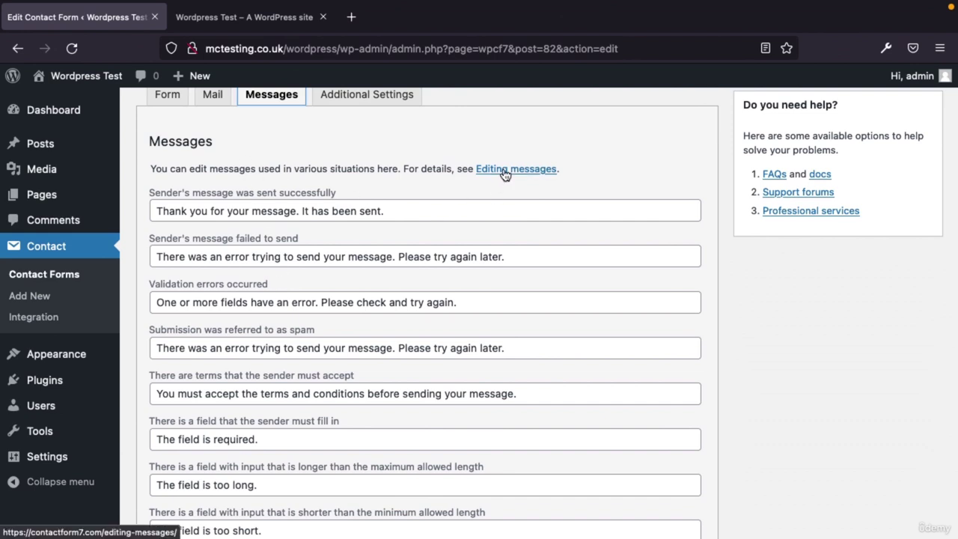
- Replace the successful-send message with 'I like the course.' and save Contact form 1
{"action": "left_click", "coordinate": [476, 202]}
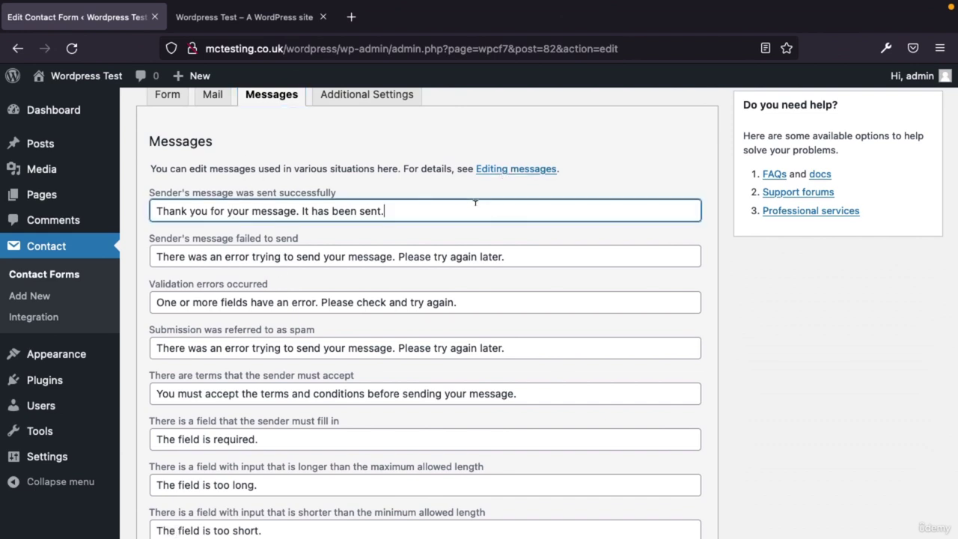
{"action": "key", "text": "ctrl+a"}
{"action": "key", "text": "BackSpace"}
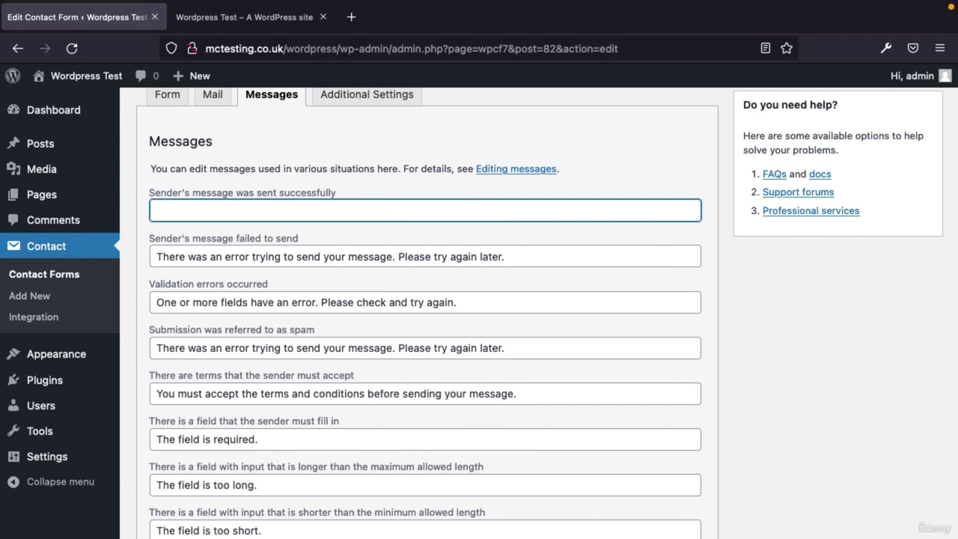
{"action": "type", "text": "I like the course"}
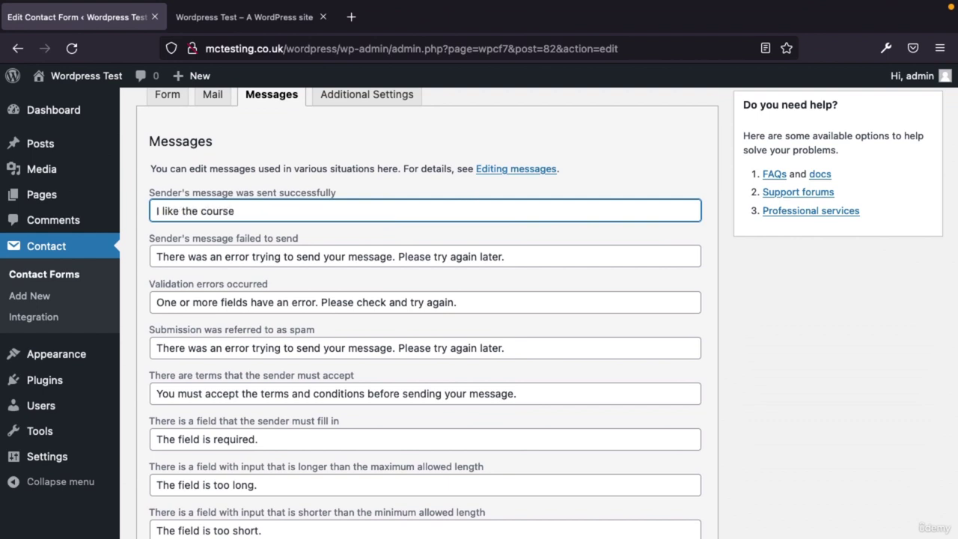
{"action": "type", "text": "."}
{"action": "scroll", "coordinate": [477, 208], "scroll_direction": "down", "scroll_amount": 10}
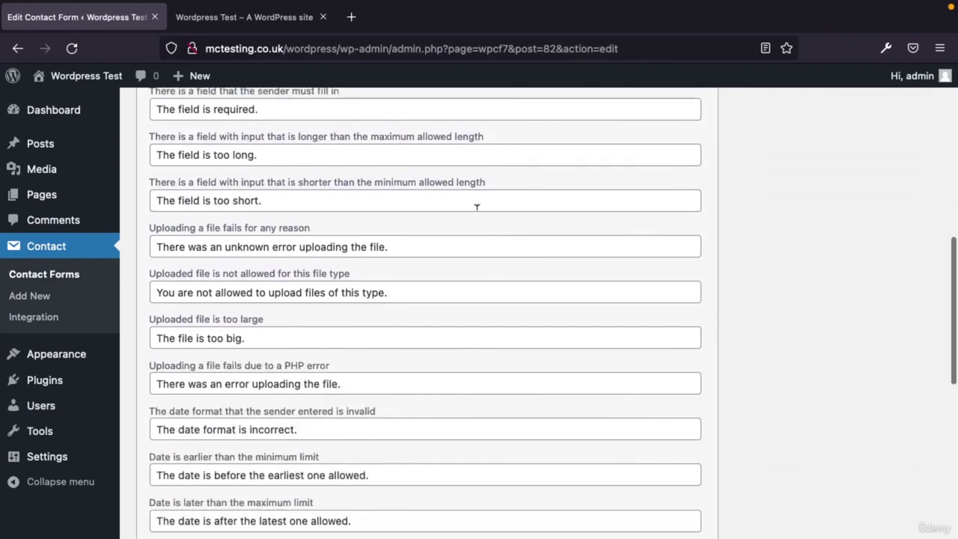
{"action": "scroll", "coordinate": [477, 207], "scroll_direction": "down", "scroll_amount": 5}
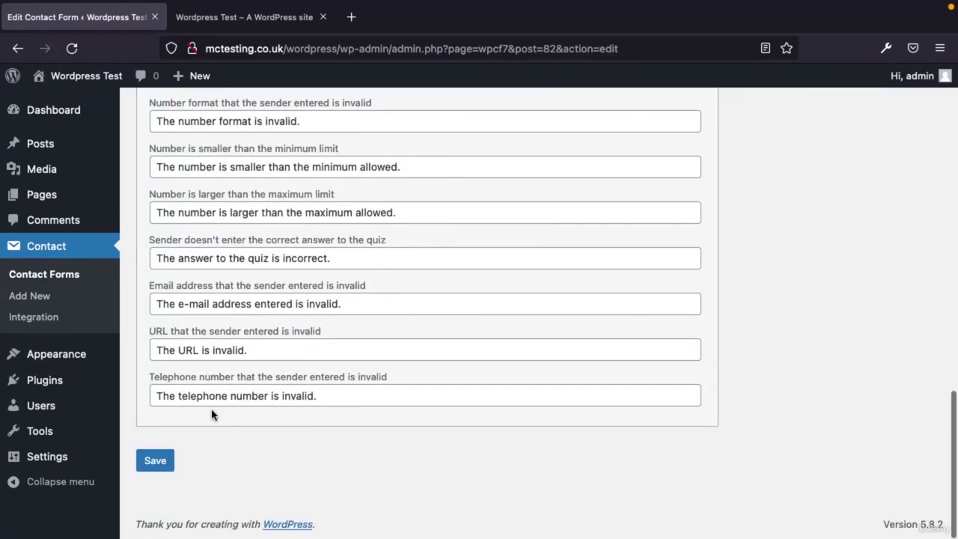
{"action": "scroll", "coordinate": [882, 233], "scroll_direction": "up", "scroll_amount": 15}
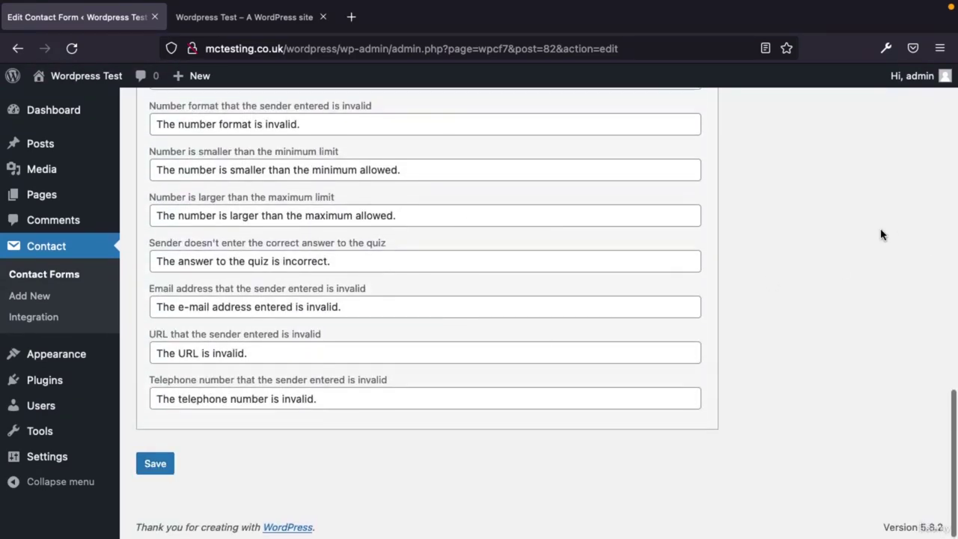
{"action": "scroll", "coordinate": [881, 235], "scroll_direction": "up", "scroll_amount": 3}
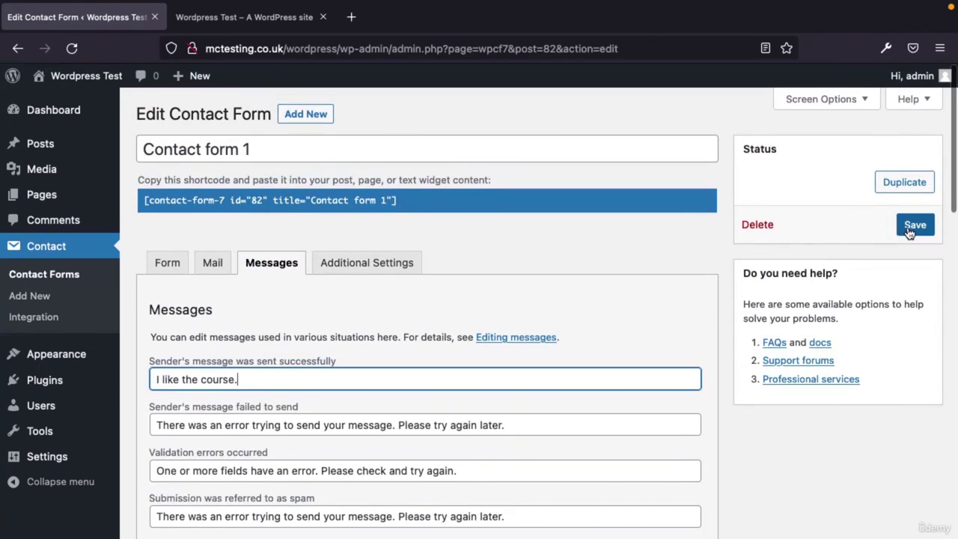
{"action": "left_click", "coordinate": [915, 225]}
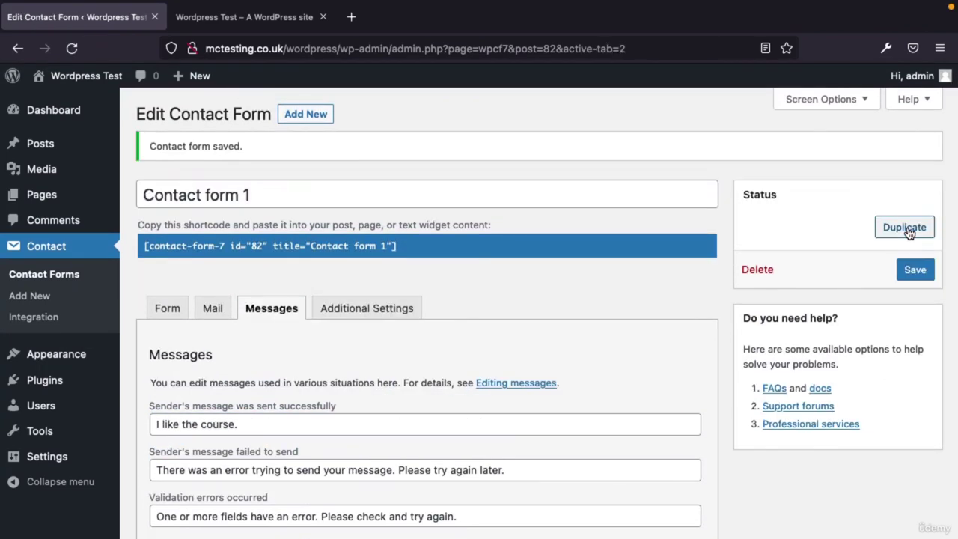
- Copy Contact form 1's shortcode from the Additional Settings tab, then show All Pages
{"action": "left_click", "coordinate": [368, 313]}
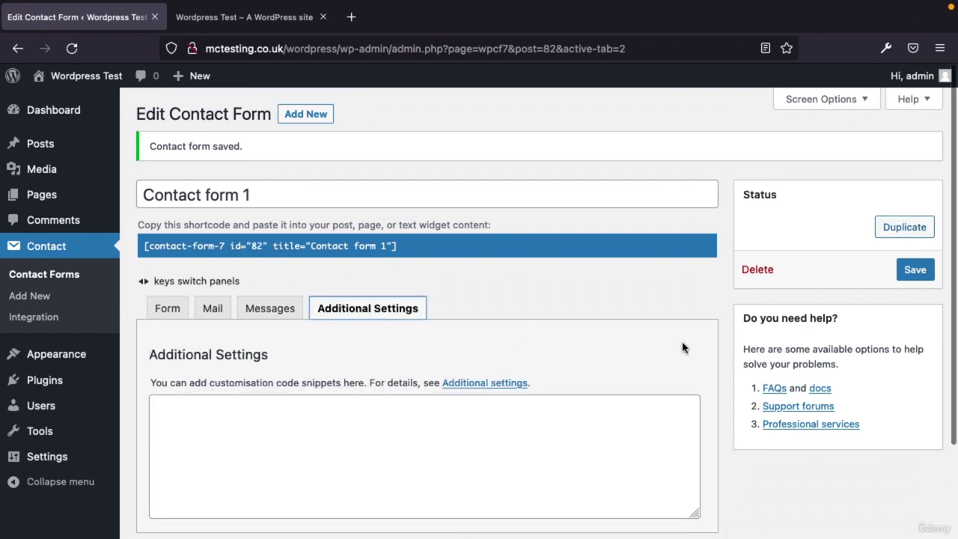
{"action": "scroll", "coordinate": [702, 353], "scroll_direction": "down", "scroll_amount": 1}
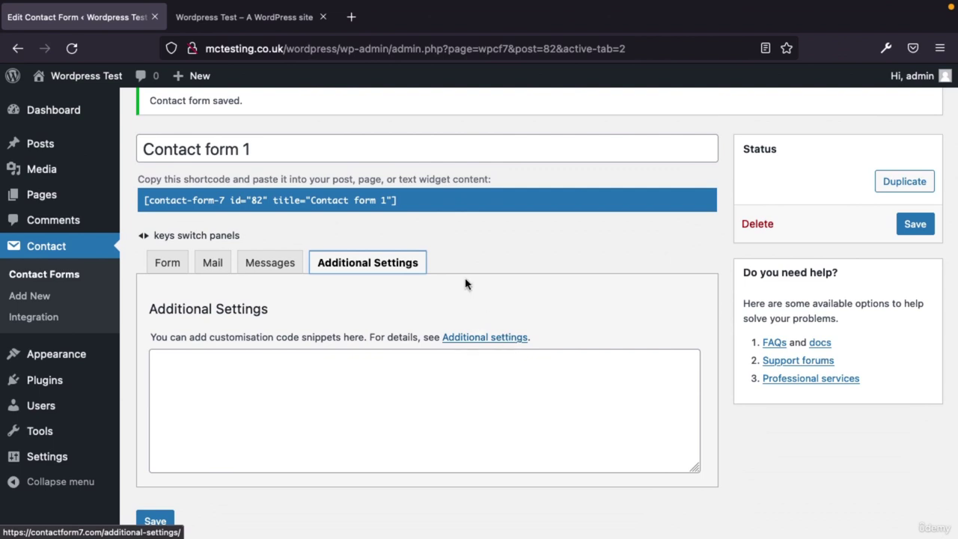
{"action": "left_click", "coordinate": [404, 198]}
{"action": "key", "text": "super+c"}
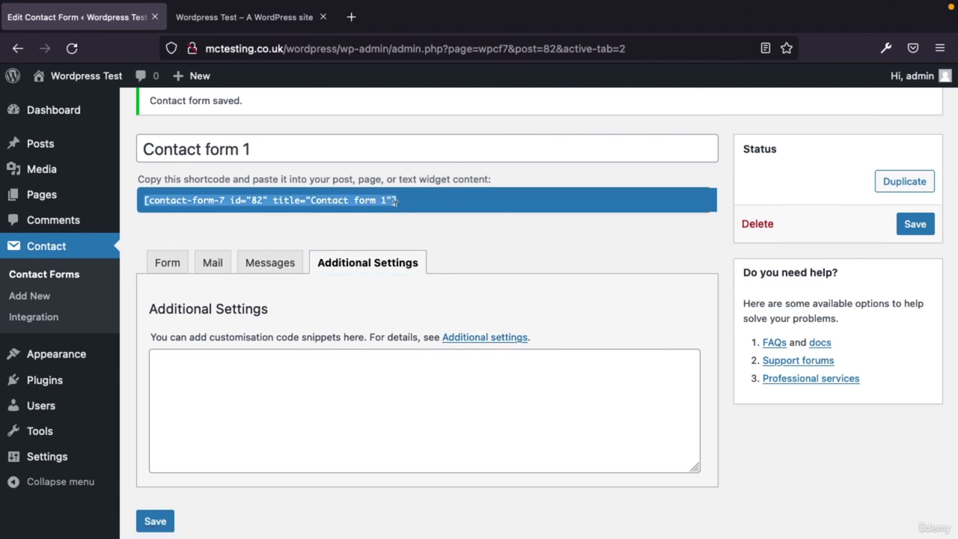
{"action": "mouse_move", "coordinate": [74, 196]}
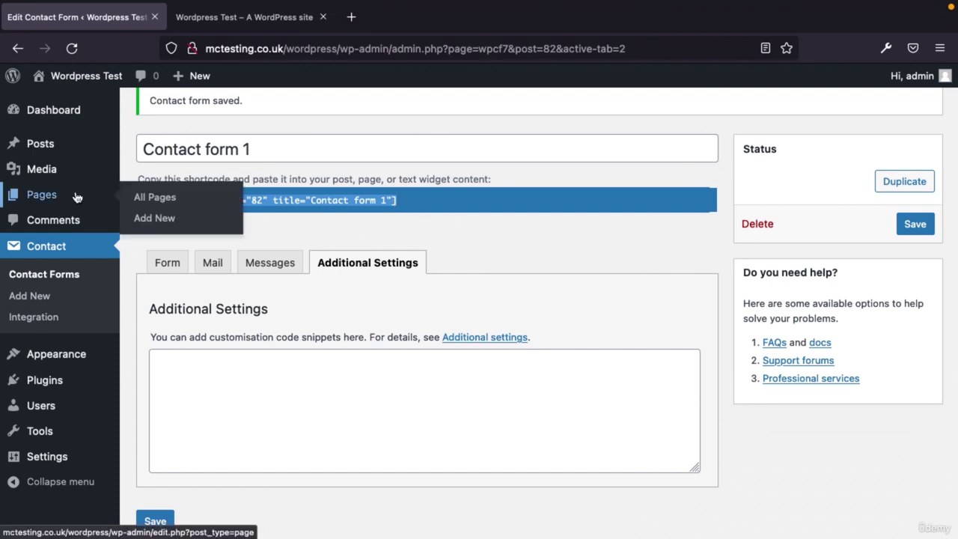
{"action": "left_click", "coordinate": [146, 196]}
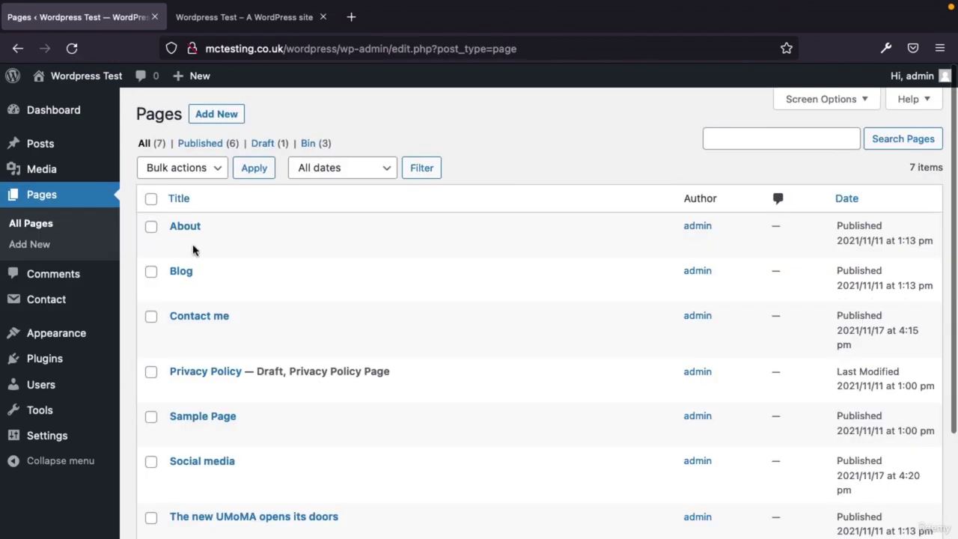
- Edit the Contact me page and insert a Shortcode block from the Widgets section
{"action": "scroll", "coordinate": [247, 307], "scroll_direction": "down", "scroll_amount": 1}
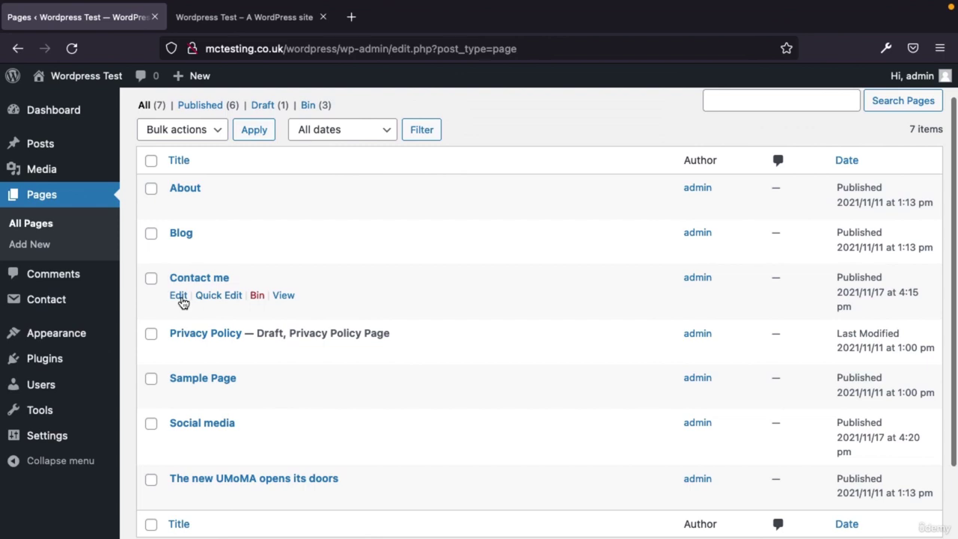
{"action": "left_click", "coordinate": [180, 299]}
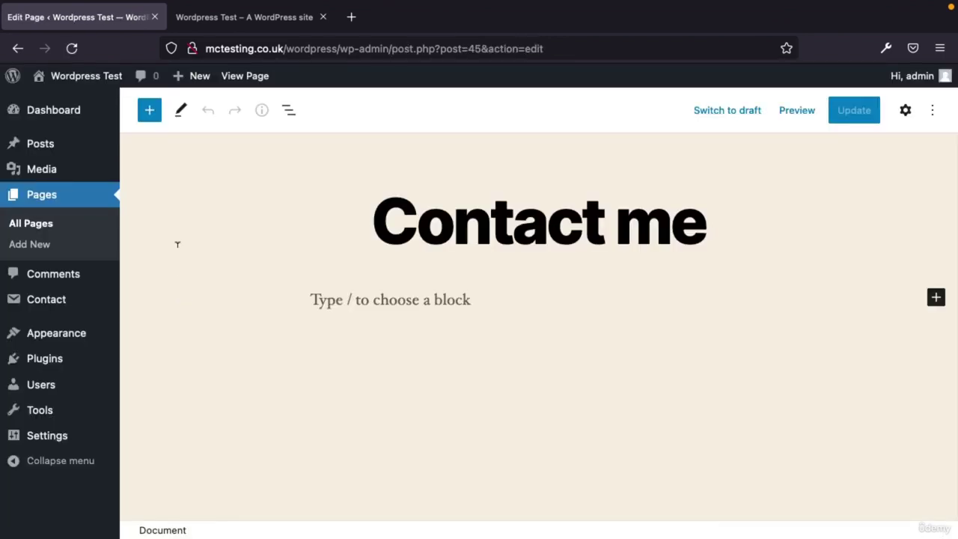
{"action": "left_click", "coordinate": [152, 114]}
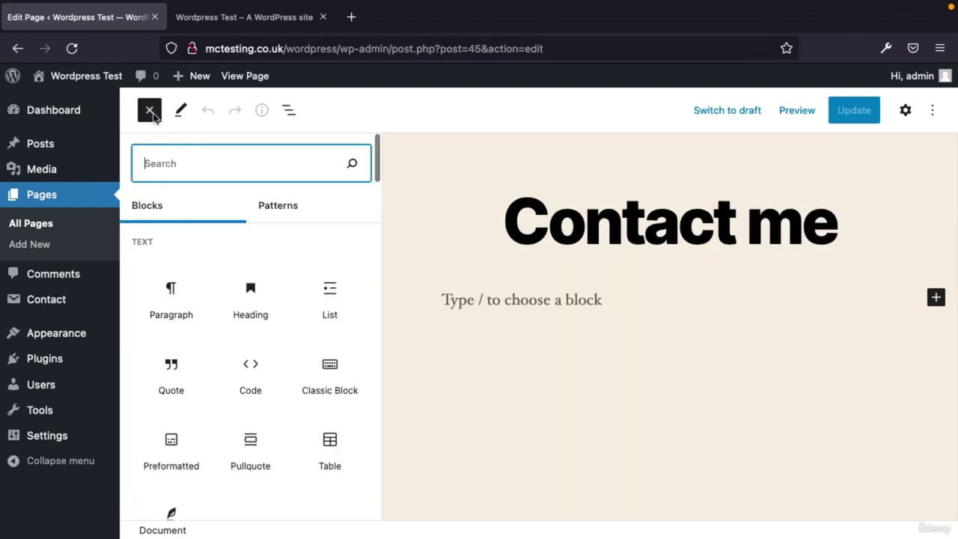
{"action": "scroll", "coordinate": [217, 386], "scroll_direction": "down", "scroll_amount": 10}
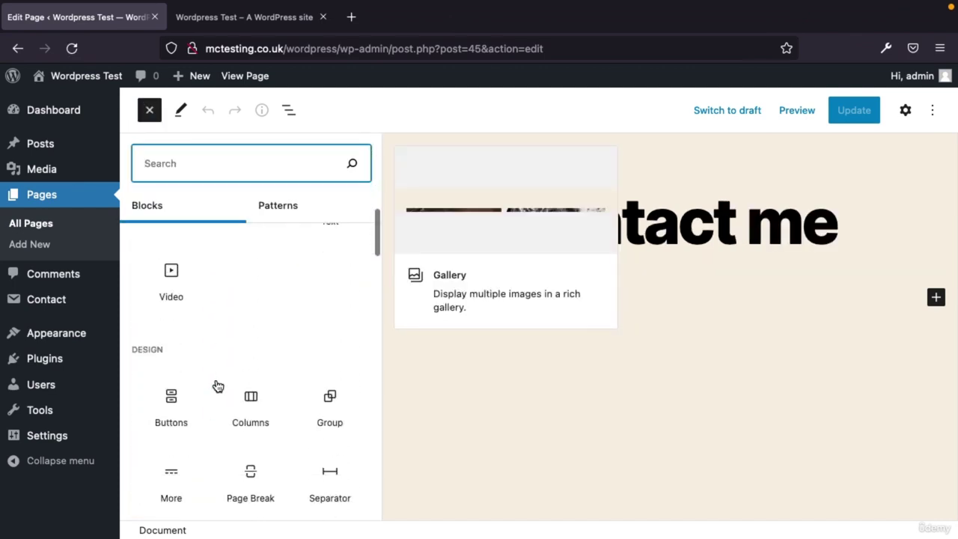
{"action": "scroll", "coordinate": [217, 386], "scroll_direction": "down", "scroll_amount": 10}
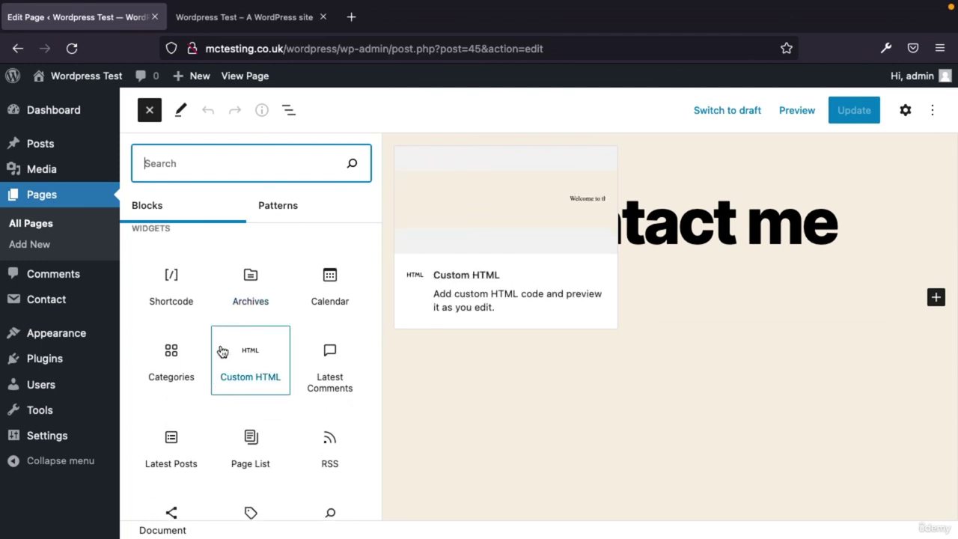
{"action": "scroll", "coordinate": [231, 412], "scroll_direction": "down", "scroll_amount": 5}
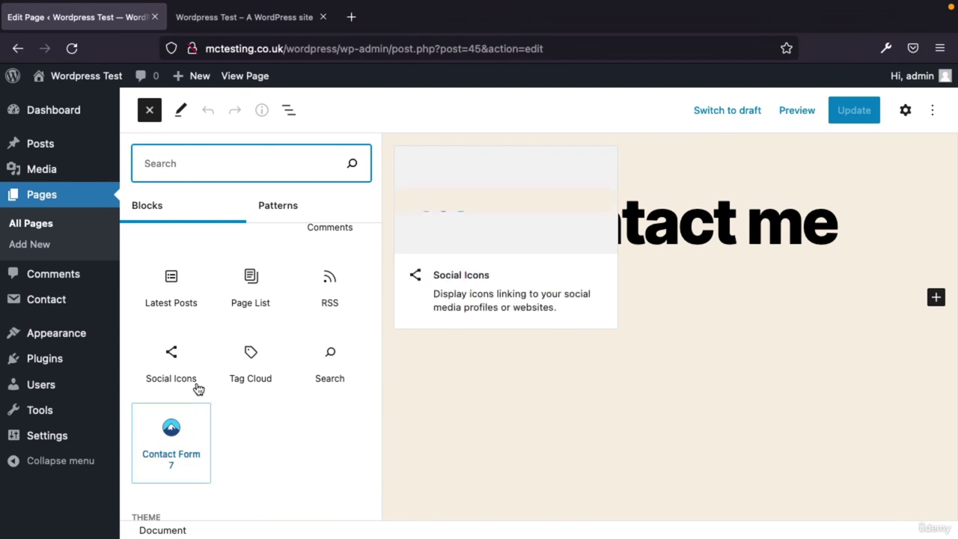
{"action": "scroll", "coordinate": [197, 367], "scroll_direction": "up", "scroll_amount": 3}
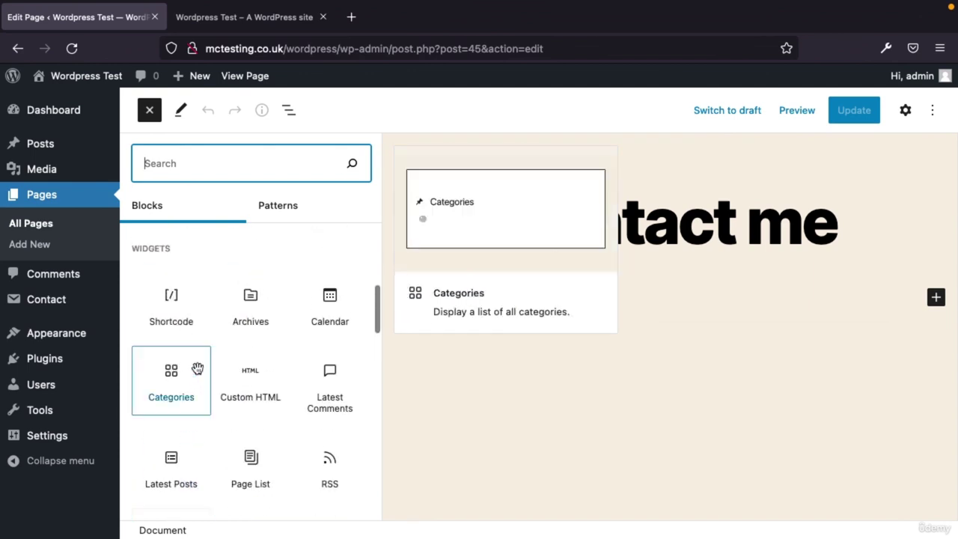
{"action": "left_click", "coordinate": [177, 324]}
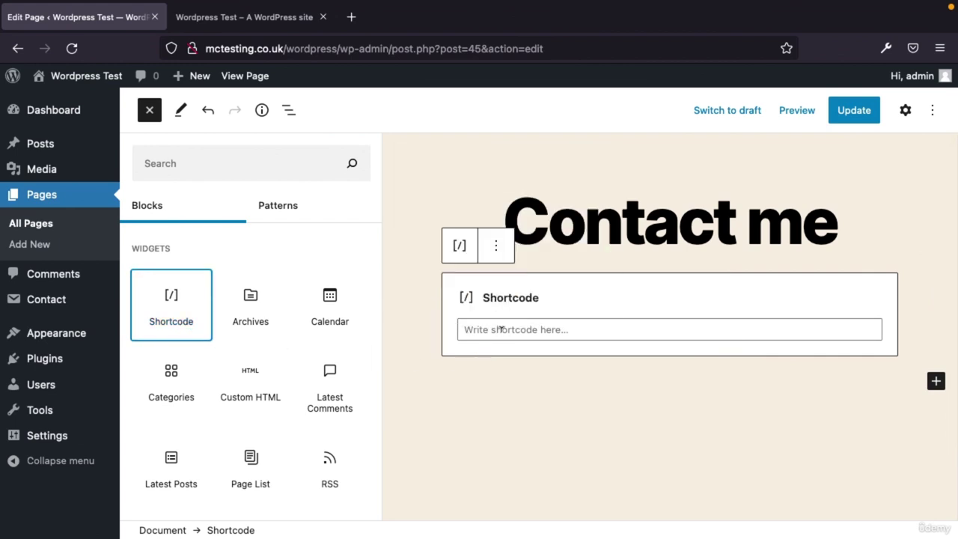
- Paste the Contact Form 7 shortcode into the new Shortcode block
{"action": "left_click", "coordinate": [500, 330]}
{"action": "key", "text": "super+v"}
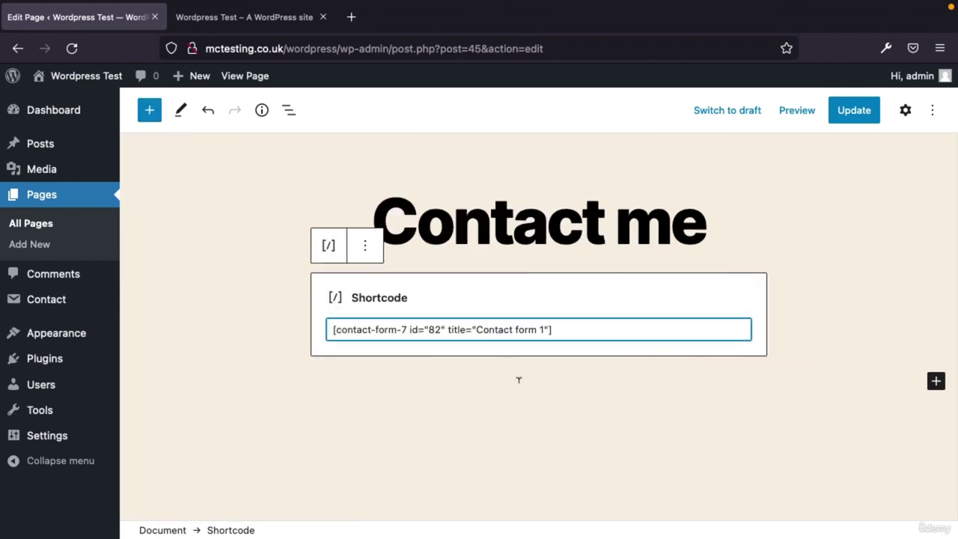
{"action": "left_click", "coordinate": [454, 418]}
- Insert a Contact Form 7 block with Contact form 1 as the chosen form
{"action": "left_click", "coordinate": [150, 111]}
{"action": "scroll", "coordinate": [208, 392], "scroll_direction": "down", "scroll_amount": 10}
{"action": "scroll", "coordinate": [208, 393], "scroll_direction": "down", "scroll_amount": 20}
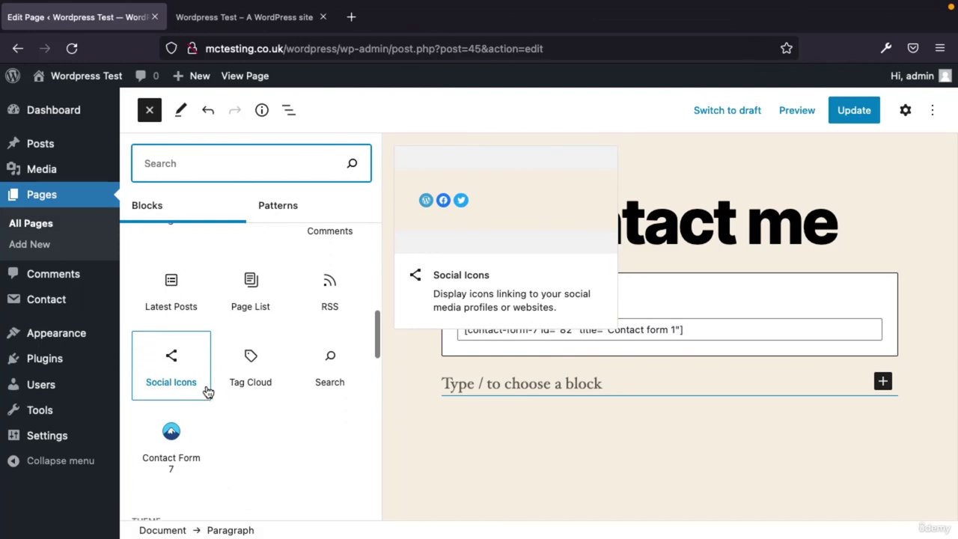
{"action": "left_click", "coordinate": [170, 442]}
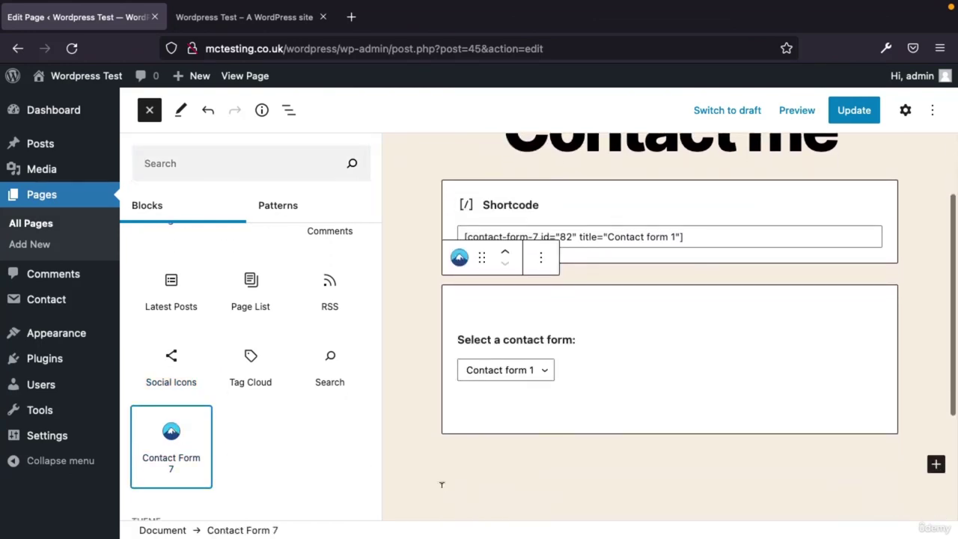
{"action": "left_click", "coordinate": [546, 337]}
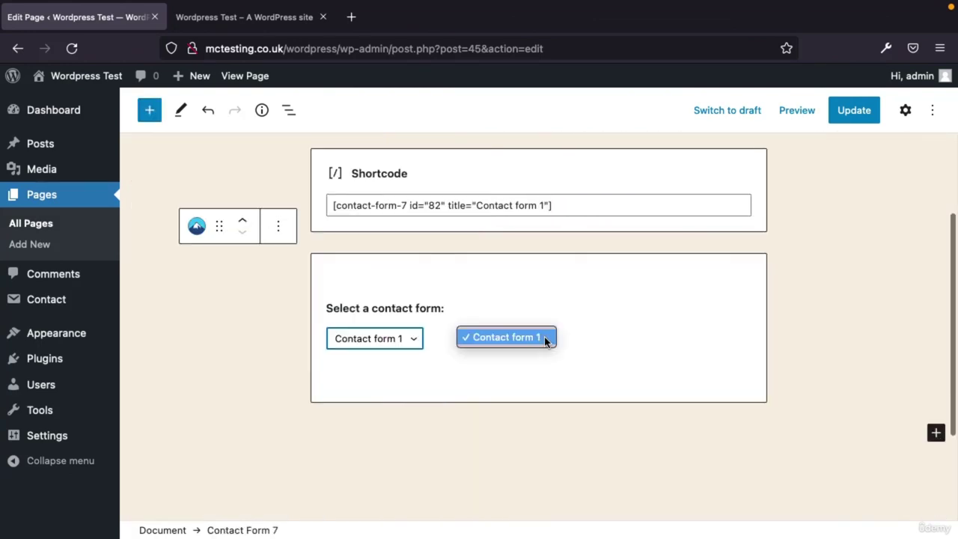
{"action": "left_click", "coordinate": [507, 330]}
- Remove the old Shortcode block and update the Contact me page
{"action": "scroll", "coordinate": [454, 203], "scroll_direction": "up", "scroll_amount": 3}
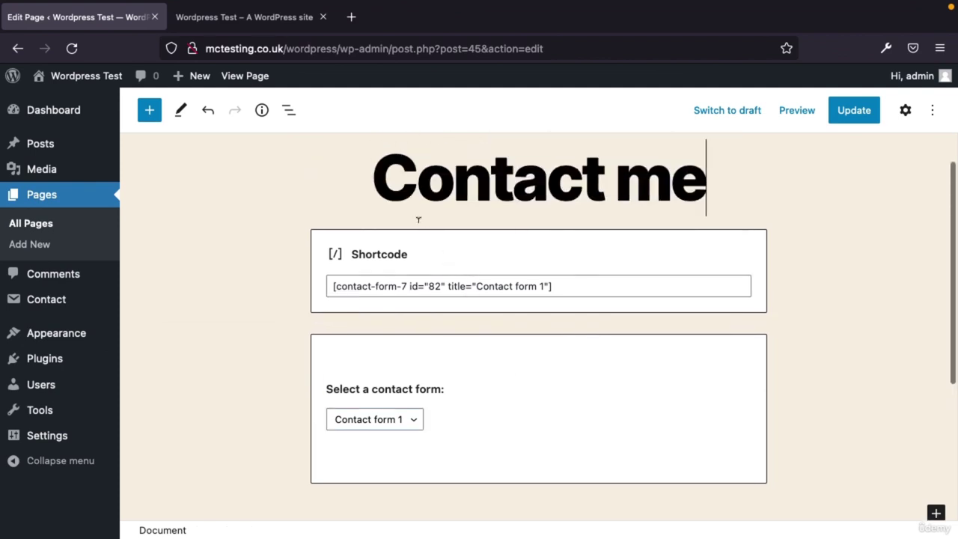
{"action": "left_click", "coordinate": [419, 245]}
{"action": "left_click", "coordinate": [411, 209]}
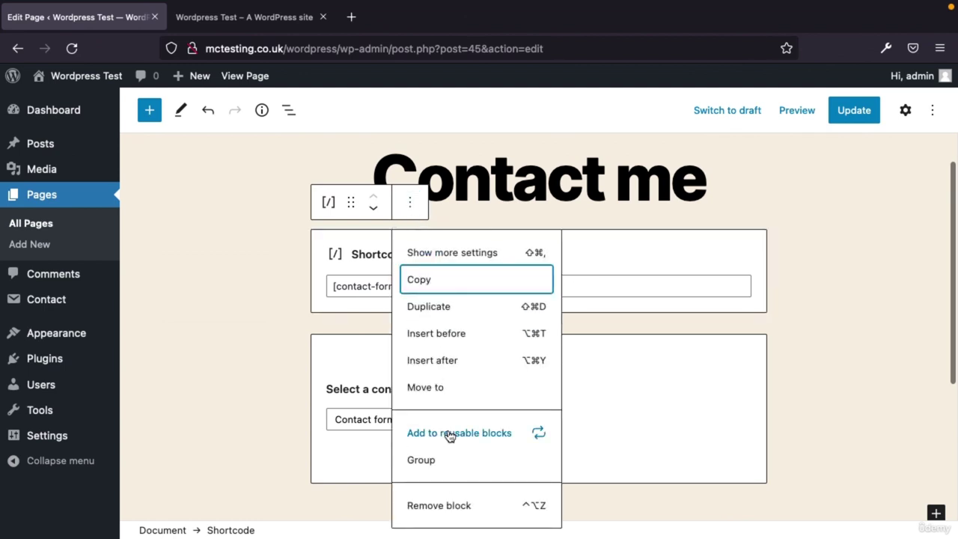
{"action": "left_click", "coordinate": [451, 505]}
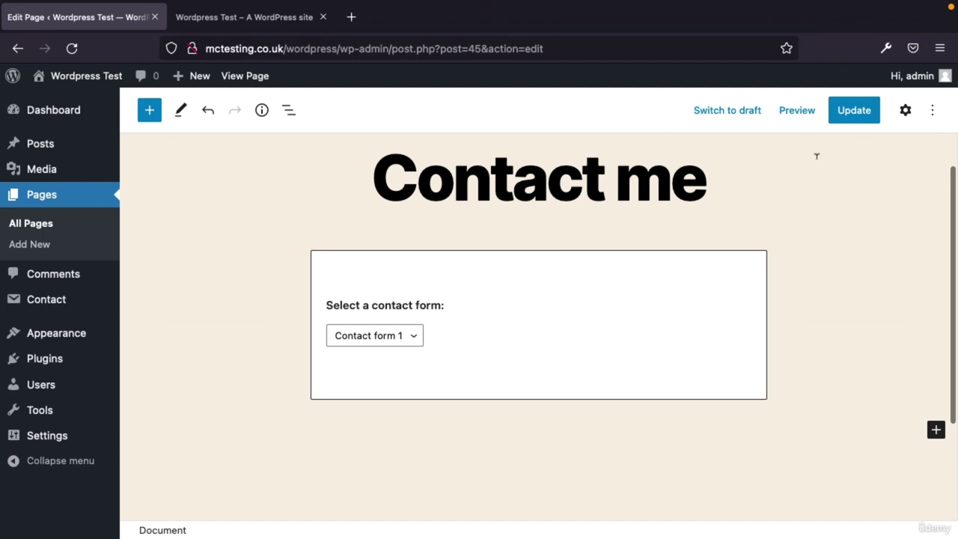
{"action": "left_click", "coordinate": [850, 114]}
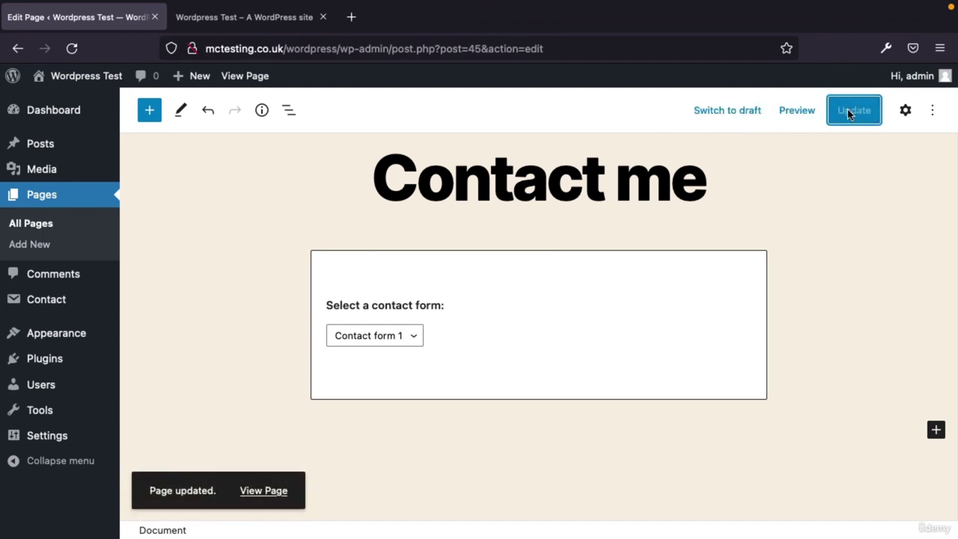
- View the live Contact me page, which shows a contact-form-7 404 Not Found error
{"action": "left_click", "coordinate": [283, 23]}
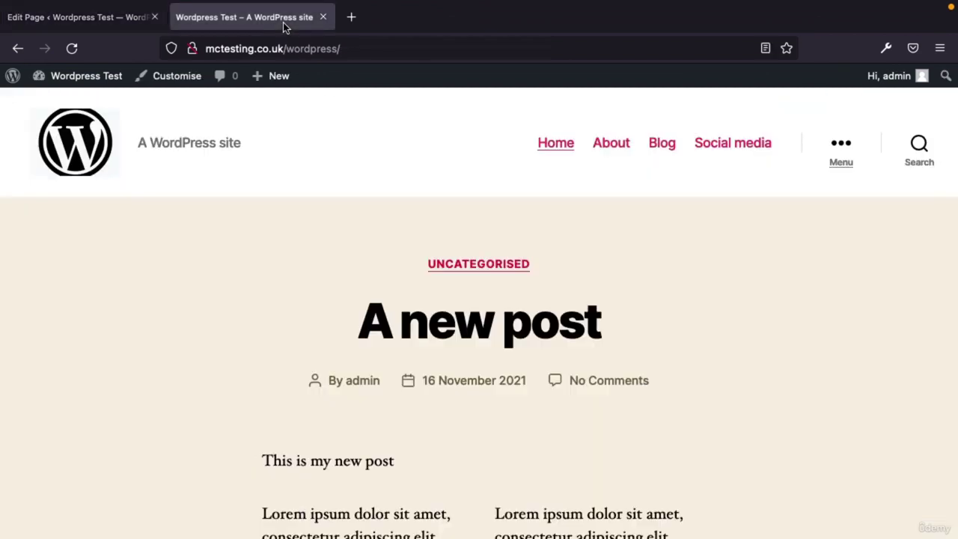
{"action": "left_click", "coordinate": [845, 159]}
{"action": "scroll", "coordinate": [848, 420], "scroll_direction": "down", "scroll_amount": 2}
{"action": "left_click", "coordinate": [783, 293]}
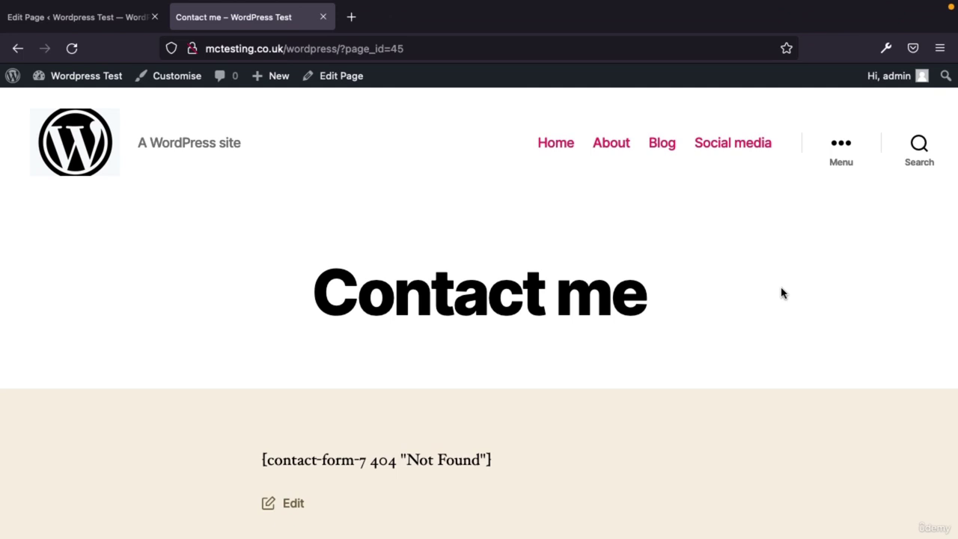
- Back in the editor tab, go to Installed Plugins and open Contact Form 7's forms list
{"action": "left_click", "coordinate": [118, 25]}
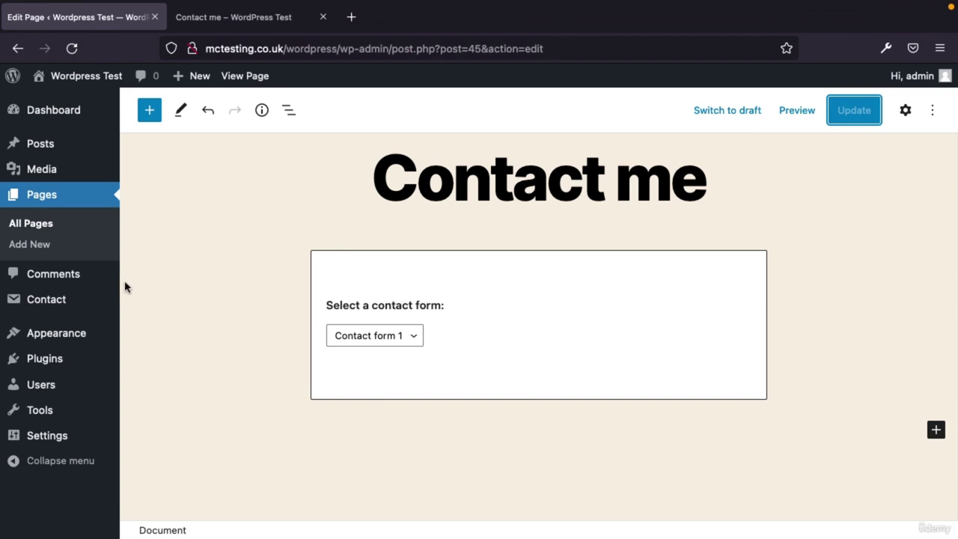
{"action": "mouse_move", "coordinate": [87, 367]}
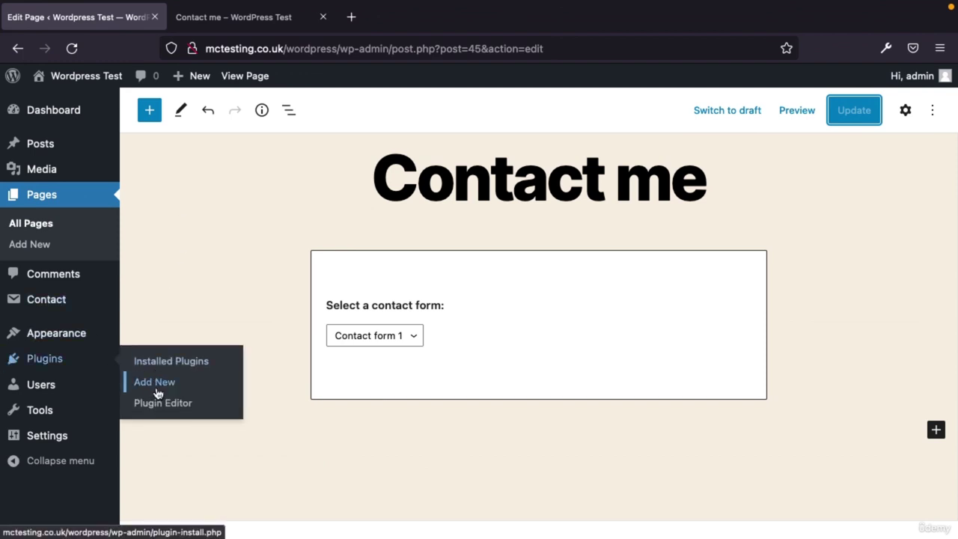
{"action": "left_click", "coordinate": [158, 362]}
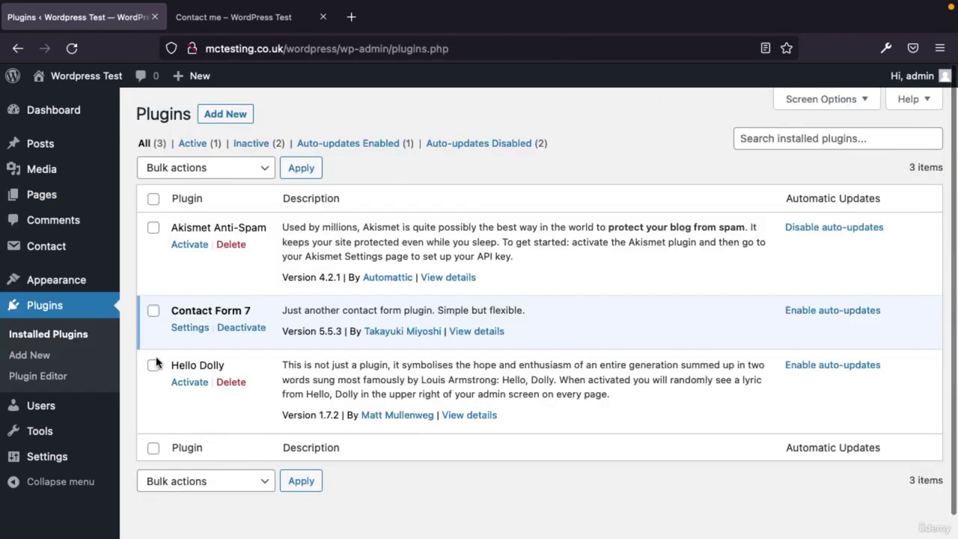
{"action": "left_click", "coordinate": [190, 329]}
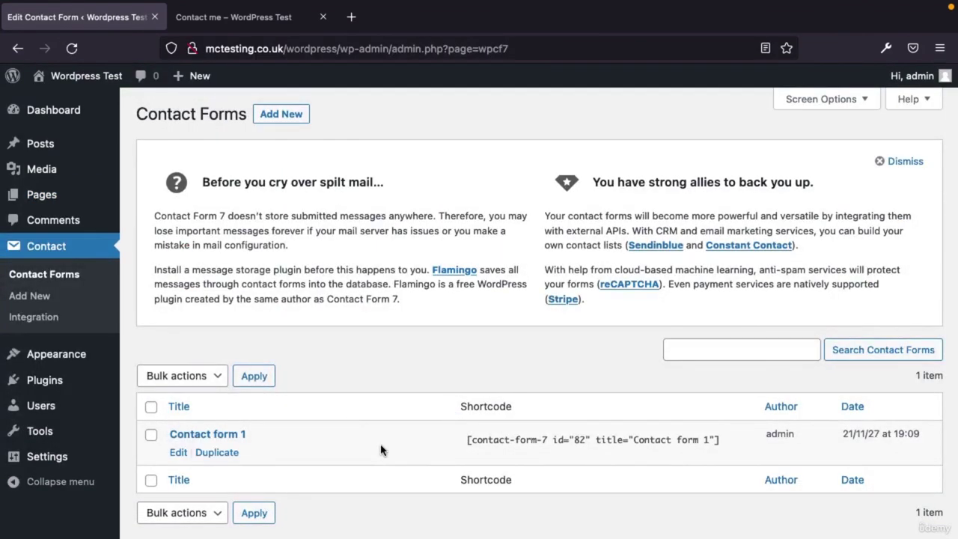
- Duplicate Contact form 1, retitle the copy 'Contact me', and save it
{"action": "scroll", "coordinate": [381, 449], "scroll_direction": "down", "scroll_amount": 1}
{"action": "left_click", "coordinate": [233, 418]}
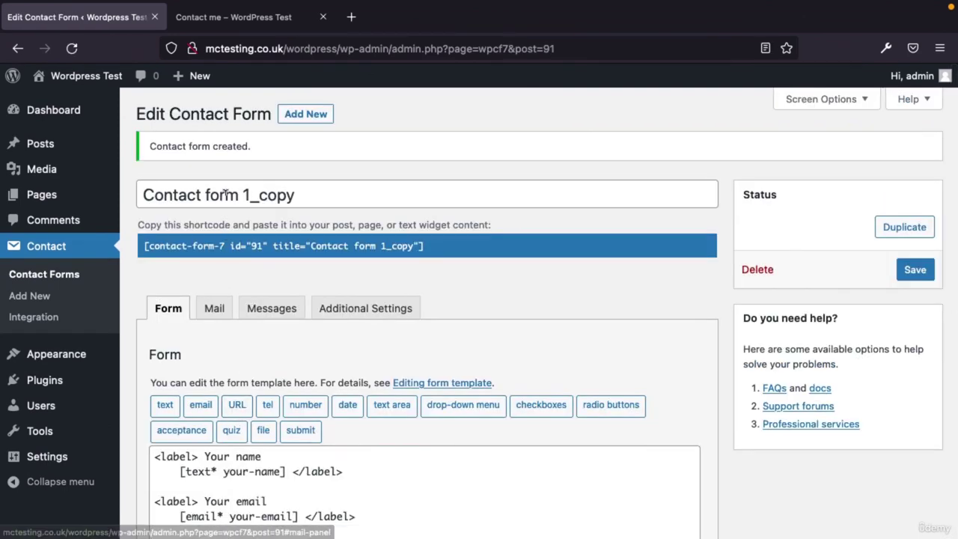
{"action": "double_click", "coordinate": [233, 194]}
{"action": "triple_click", "coordinate": [234, 194]}
{"action": "type", "text": "Contact me"}
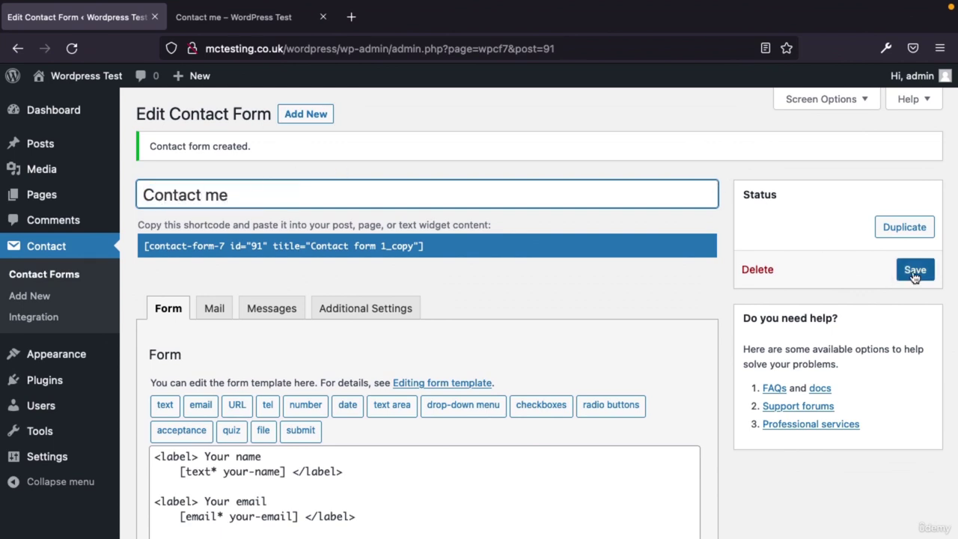
{"action": "left_click", "coordinate": [915, 271]}
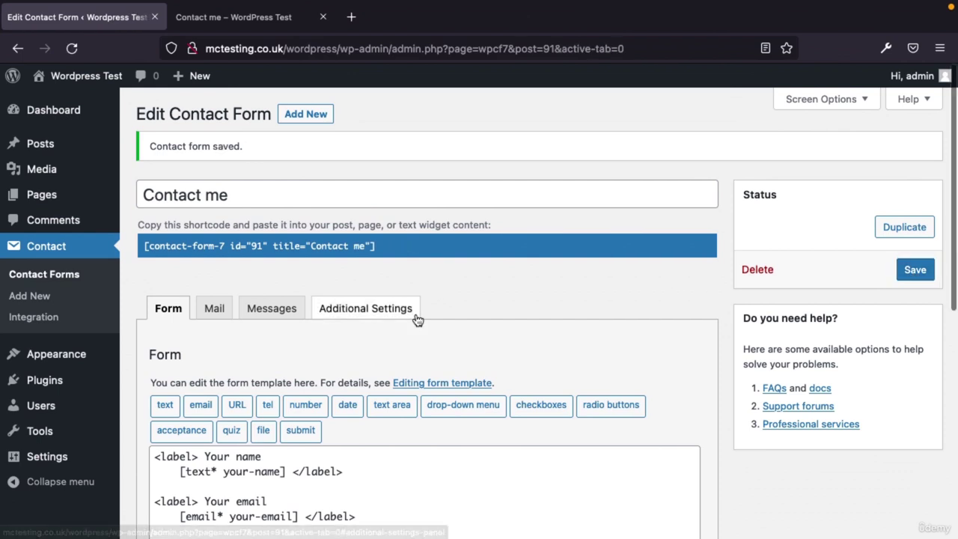
- Open the Contact me page in the editor from All Pages
{"action": "mouse_move", "coordinate": [52, 197]}
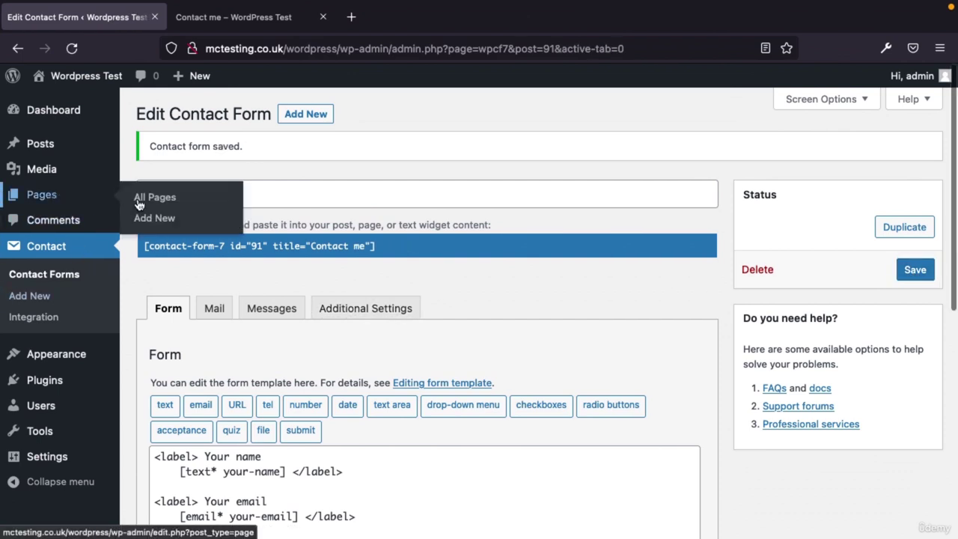
{"action": "left_click", "coordinate": [143, 205]}
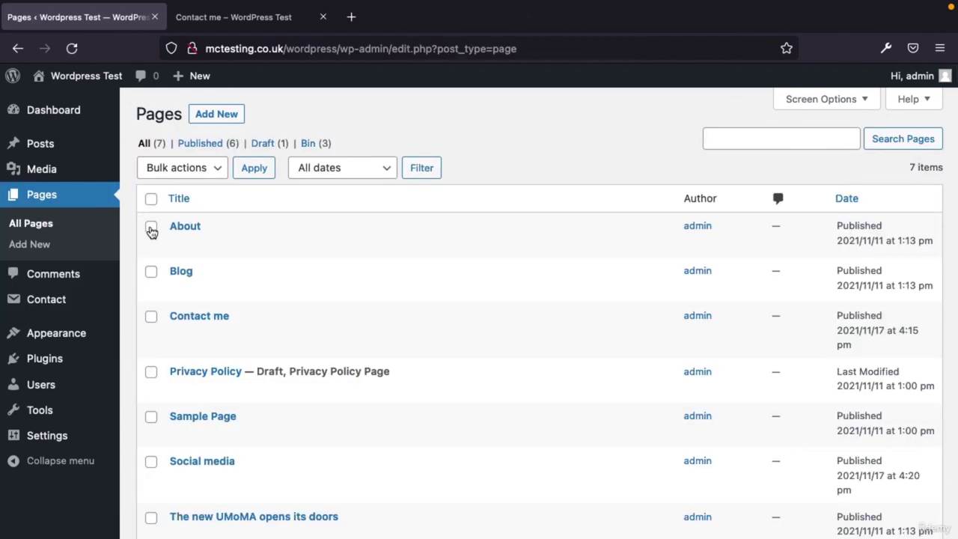
{"action": "mouse_move", "coordinate": [179, 334]}
{"action": "left_click", "coordinate": [178, 333]}
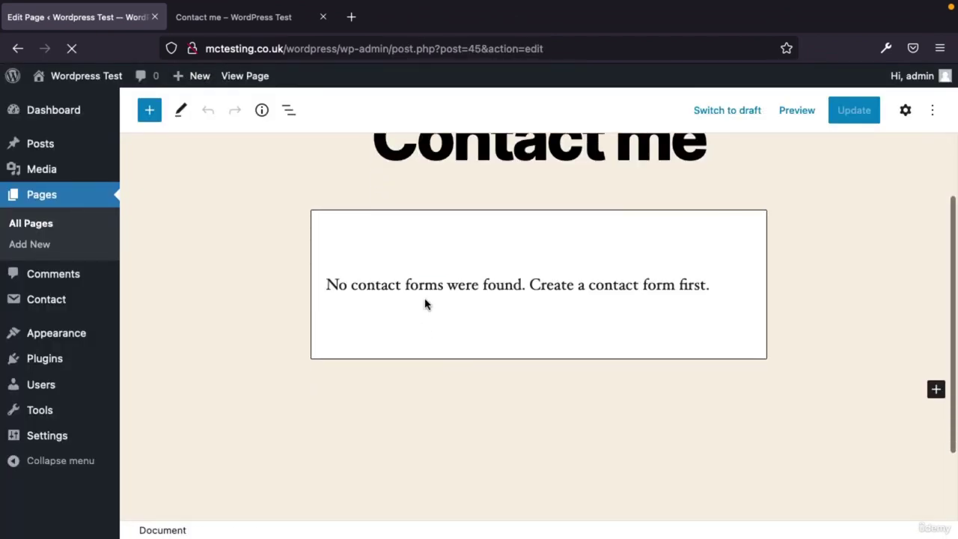
- Switch the page's contact form block to the Contact me form and update the page
{"action": "left_click", "coordinate": [424, 304]}
{"action": "left_click", "coordinate": [415, 293]}
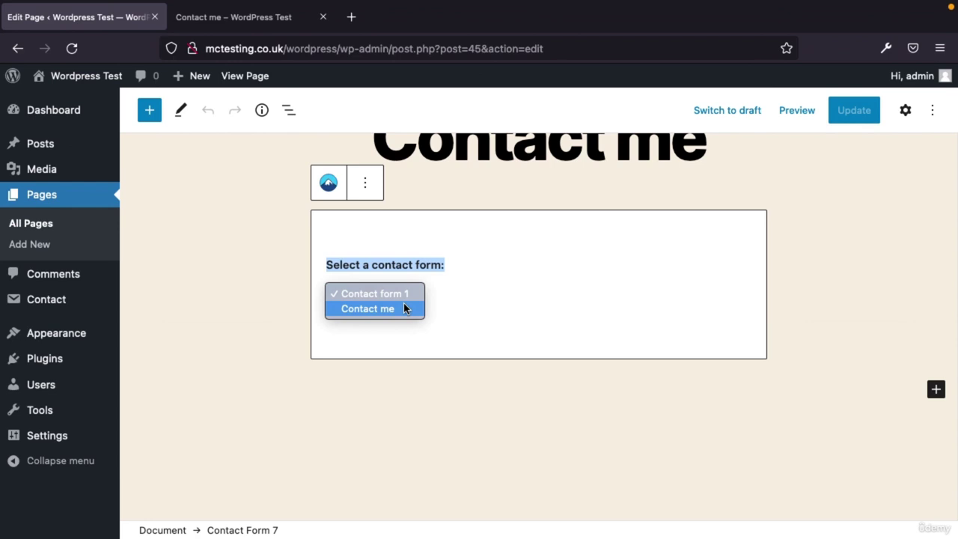
{"action": "left_click", "coordinate": [405, 306]}
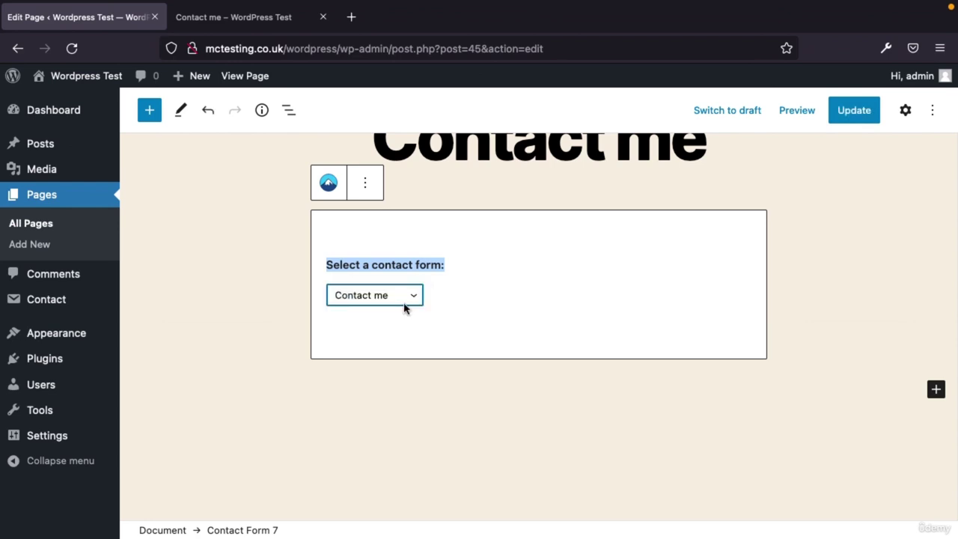
{"action": "left_click", "coordinate": [854, 111]}
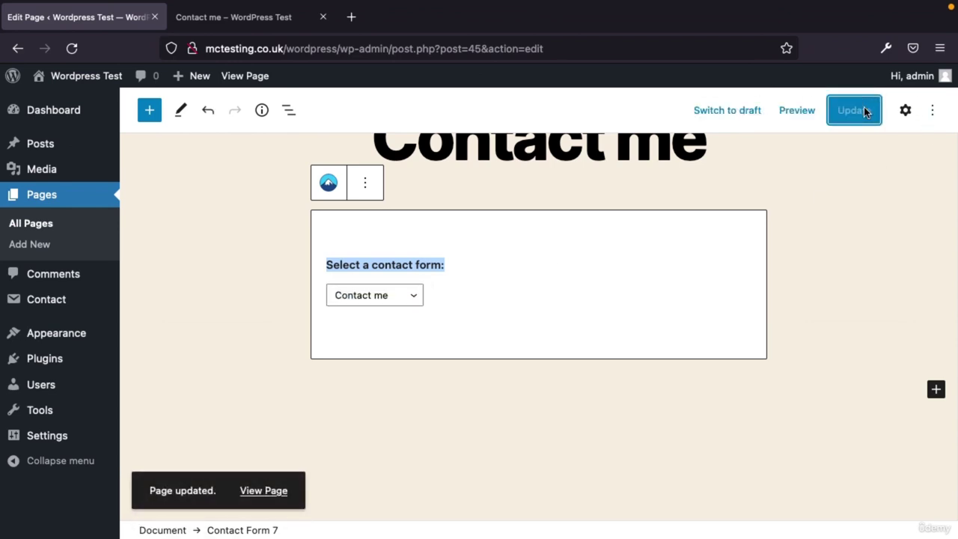
{"action": "left_click", "coordinate": [279, 16]}
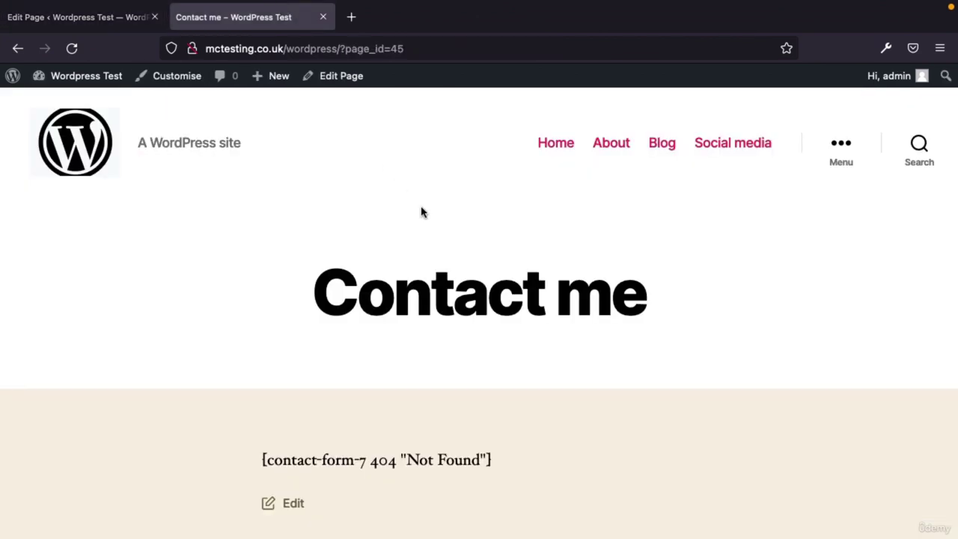
- Reload the live Contact me page to check the new form, then return to the editor tab
{"action": "key", "text": "super+r"}
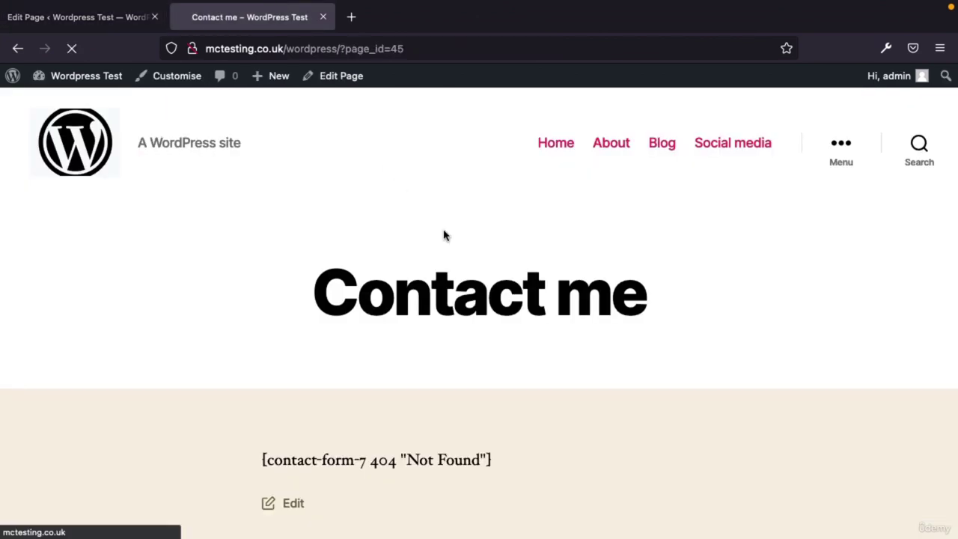
{"action": "scroll", "coordinate": [444, 236], "scroll_direction": "down", "scroll_amount": 5}
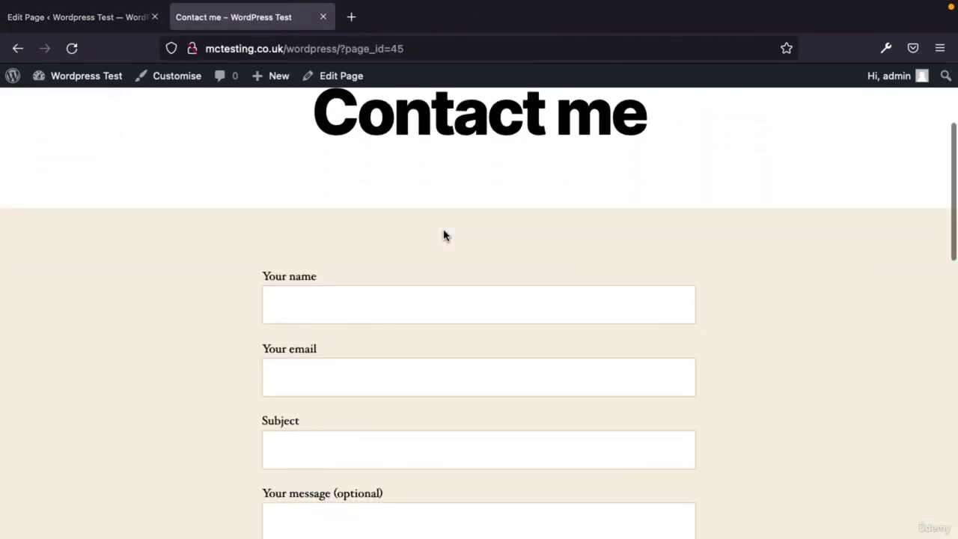
{"action": "scroll", "coordinate": [444, 236], "scroll_direction": "down", "scroll_amount": 3}
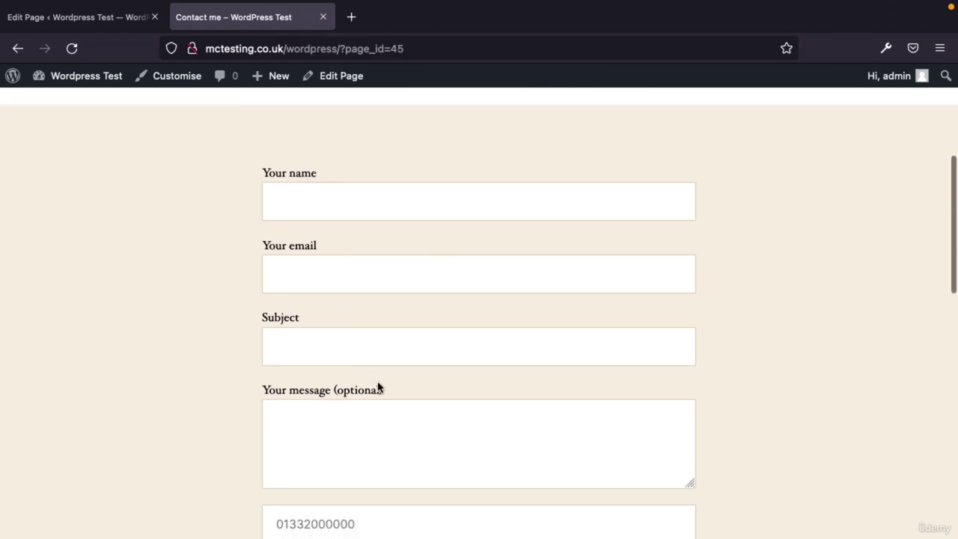
{"action": "scroll", "coordinate": [378, 388], "scroll_direction": "down", "scroll_amount": 5}
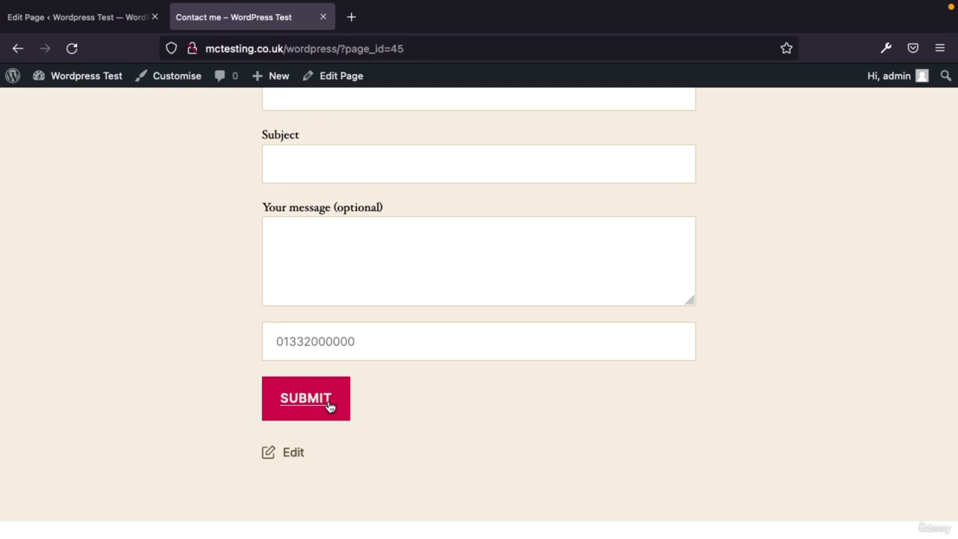
{"action": "scroll", "coordinate": [327, 404], "scroll_direction": "up", "scroll_amount": 5}
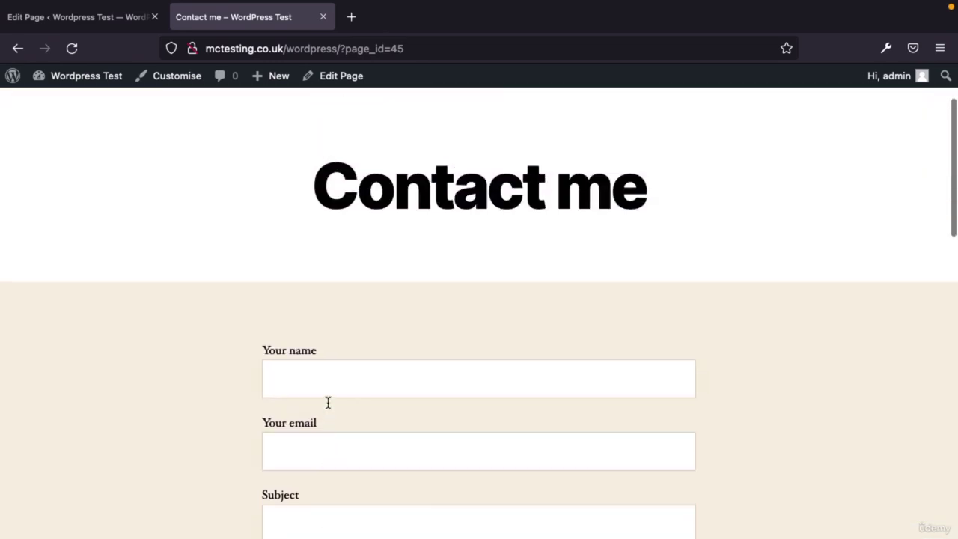
{"action": "scroll", "coordinate": [327, 405], "scroll_direction": "up", "scroll_amount": 3}
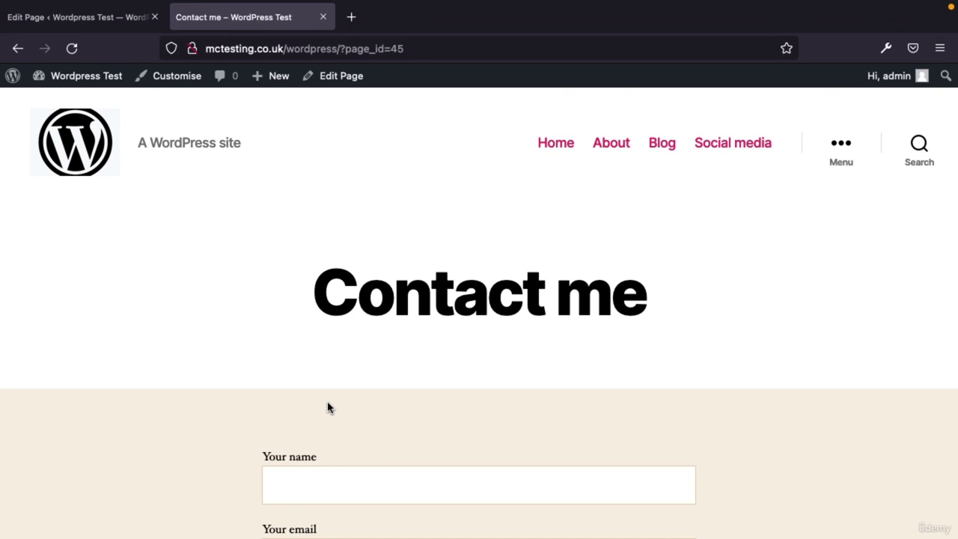
{"action": "left_click", "coordinate": [113, 19]}
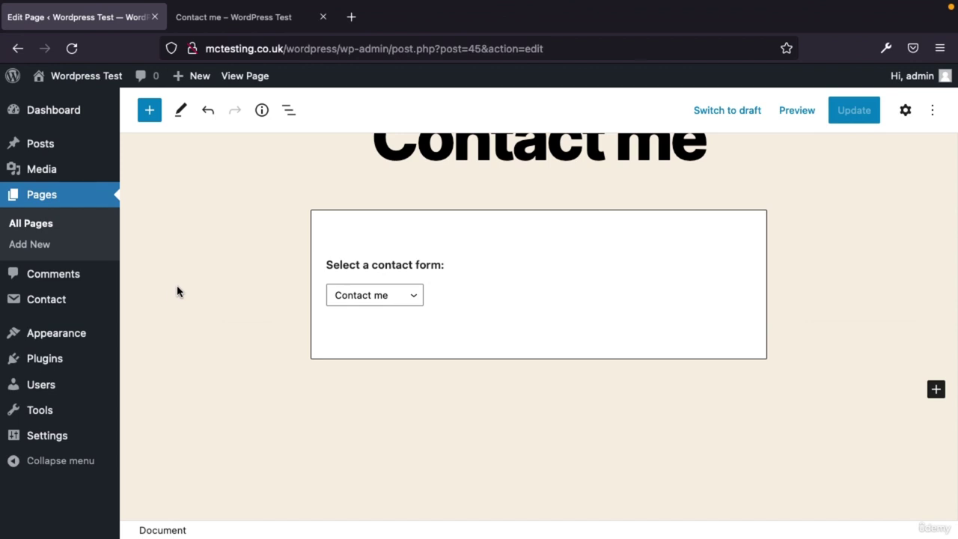
- Review the Contact Forms list showing Contact form 1 and Contact me
{"action": "mouse_move", "coordinate": [66, 306]}
{"action": "left_click", "coordinate": [67, 304]}
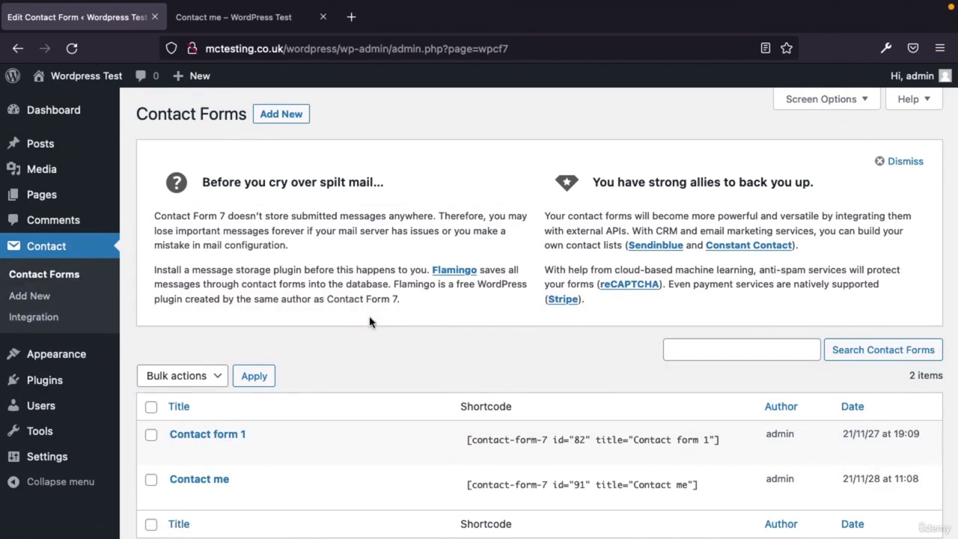
{"action": "scroll", "coordinate": [365, 373], "scroll_direction": "down", "scroll_amount": 2}
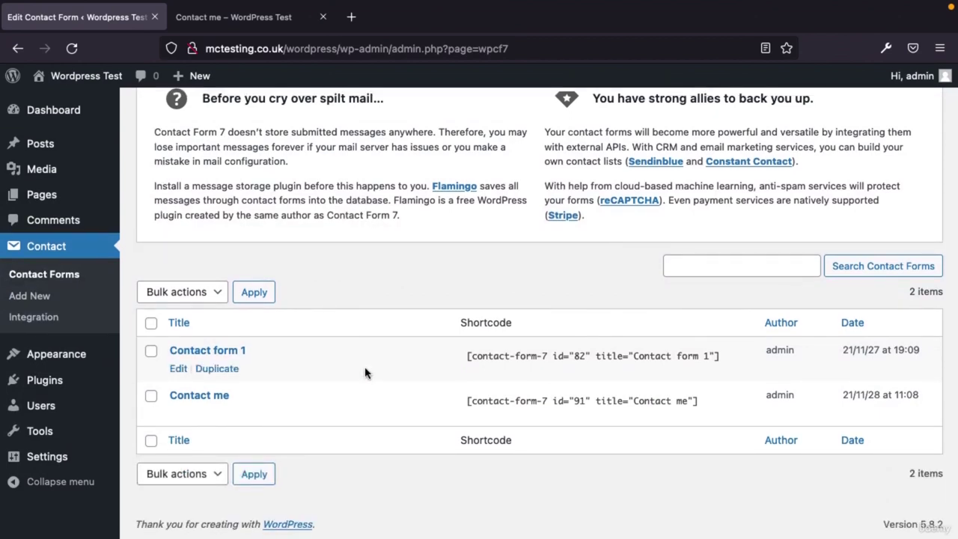
{"action": "scroll", "coordinate": [365, 373], "scroll_direction": "up", "scroll_amount": 2}
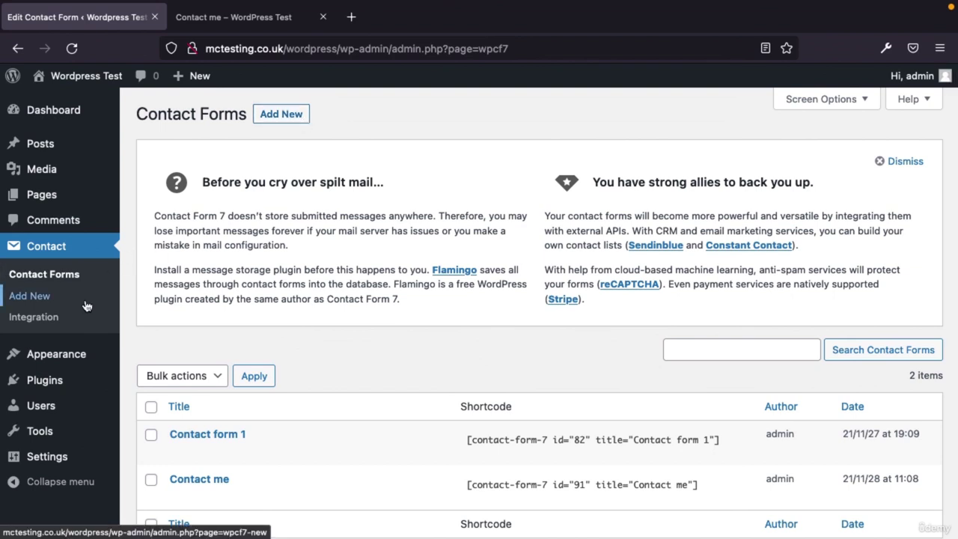
- Browse Contact Form 7's Integration page listing Stripe and reCAPTCHA
{"action": "left_click", "coordinate": [67, 318]}
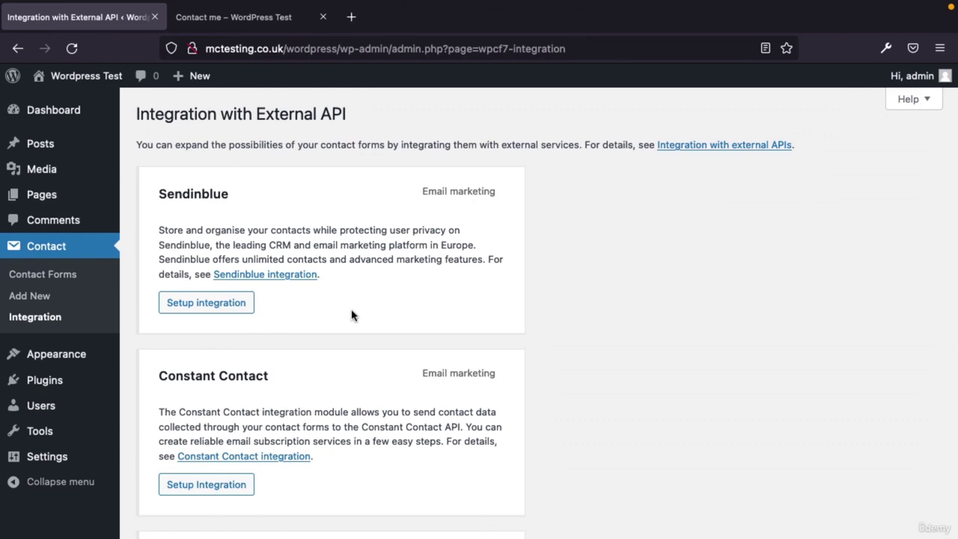
{"action": "scroll", "coordinate": [352, 315], "scroll_direction": "down", "scroll_amount": 4}
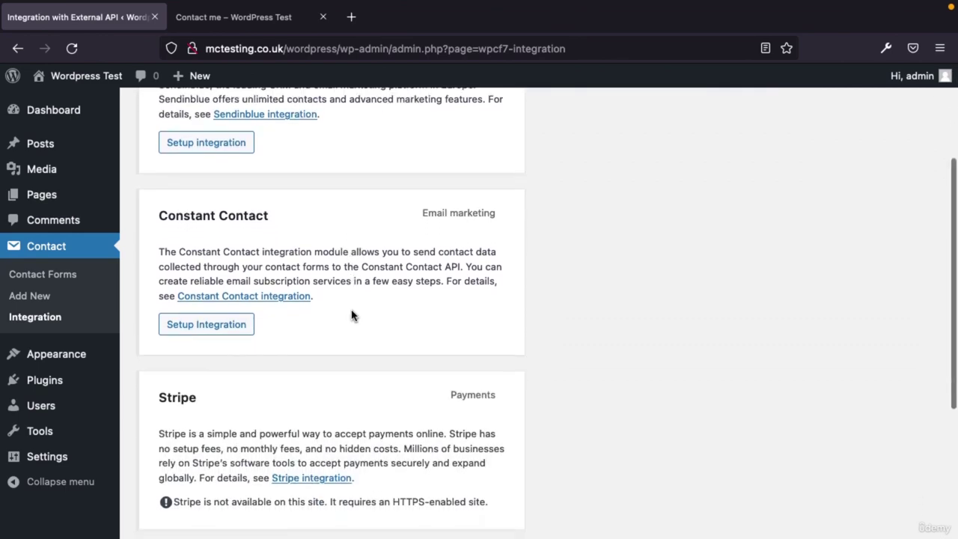
{"action": "scroll", "coordinate": [386, 360], "scroll_direction": "down", "scroll_amount": 2}
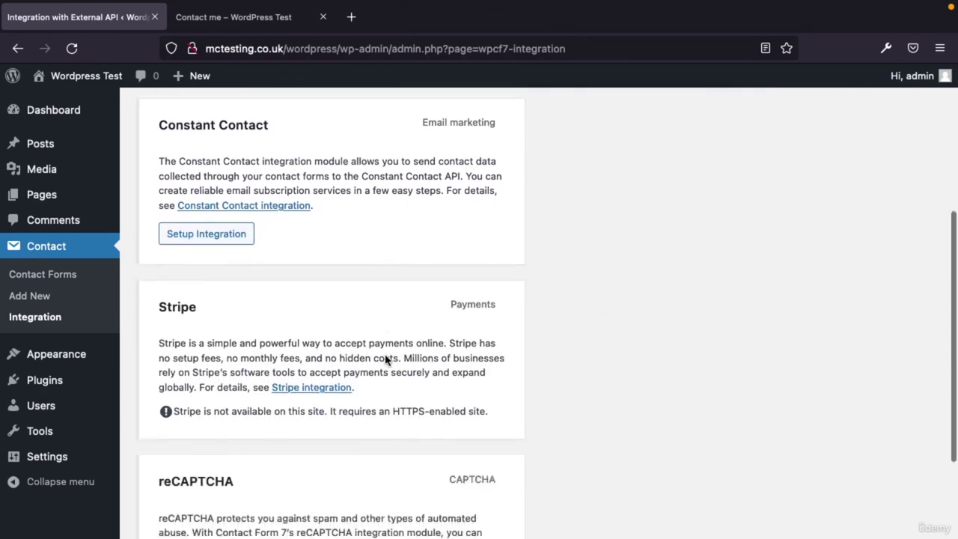
{"action": "scroll", "coordinate": [255, 443], "scroll_direction": "down", "scroll_amount": 3}
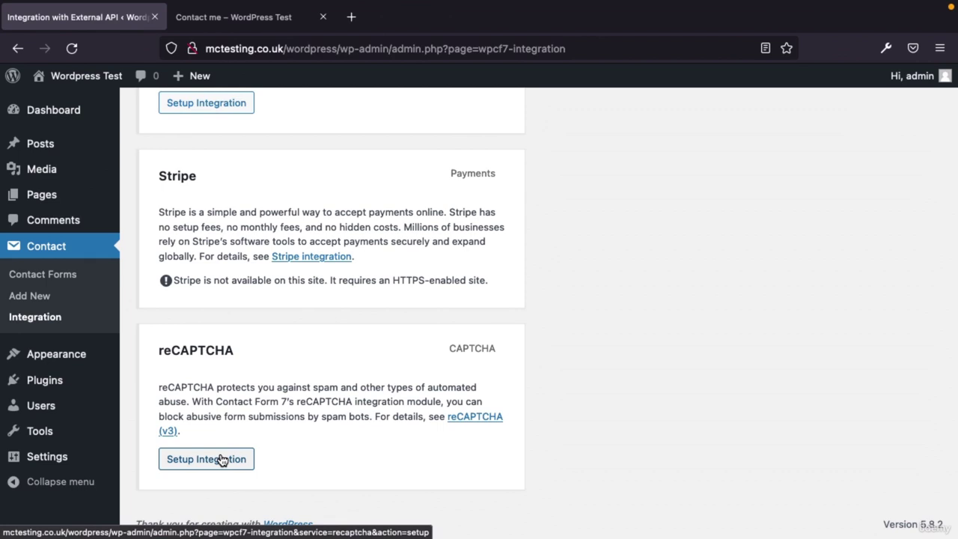
- On the live Contact me form, enter the sender's name and e-mail address
{"action": "left_click", "coordinate": [244, 28]}
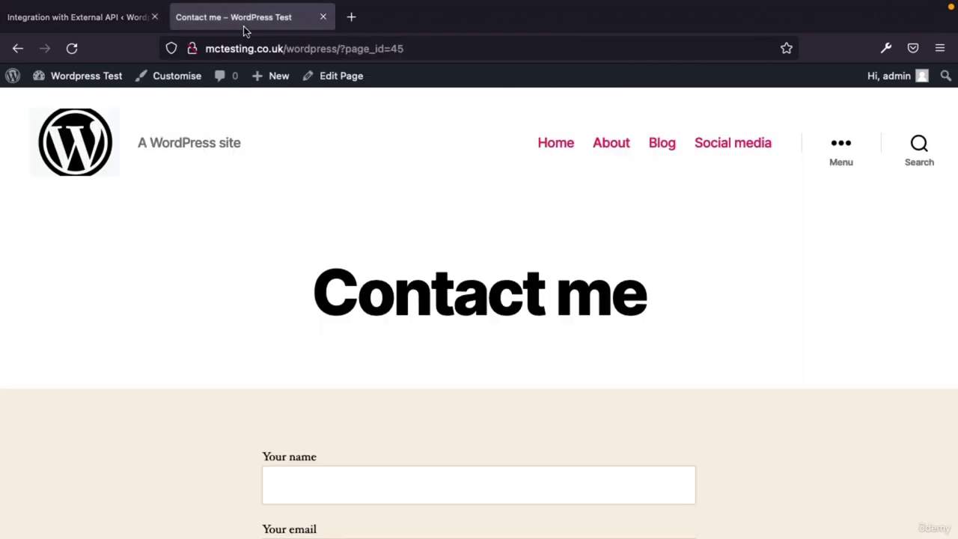
{"action": "scroll", "coordinate": [358, 396], "scroll_direction": "down", "scroll_amount": 3}
{"action": "left_click", "coordinate": [349, 365]}
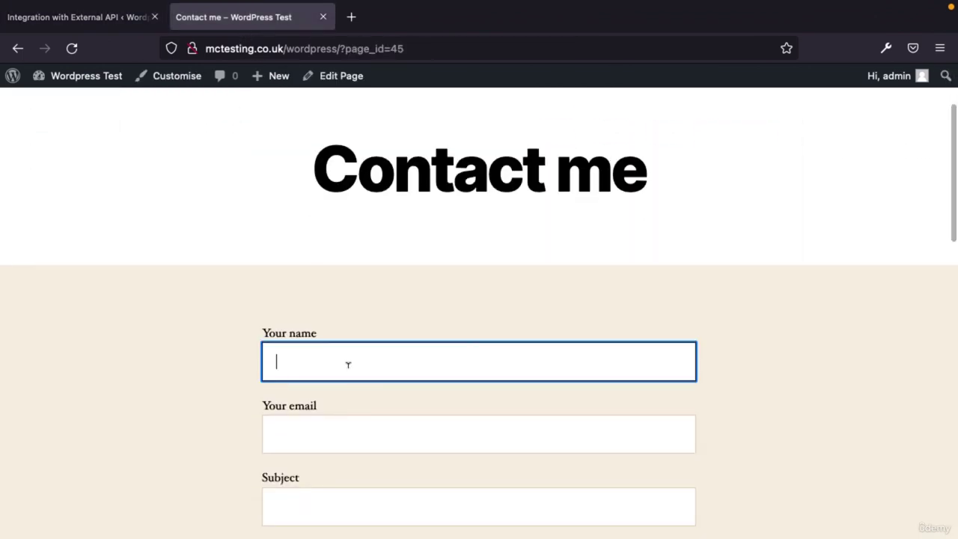
{"action": "type", "text": "Mike"}
{"action": "key", "text": "Tab"}
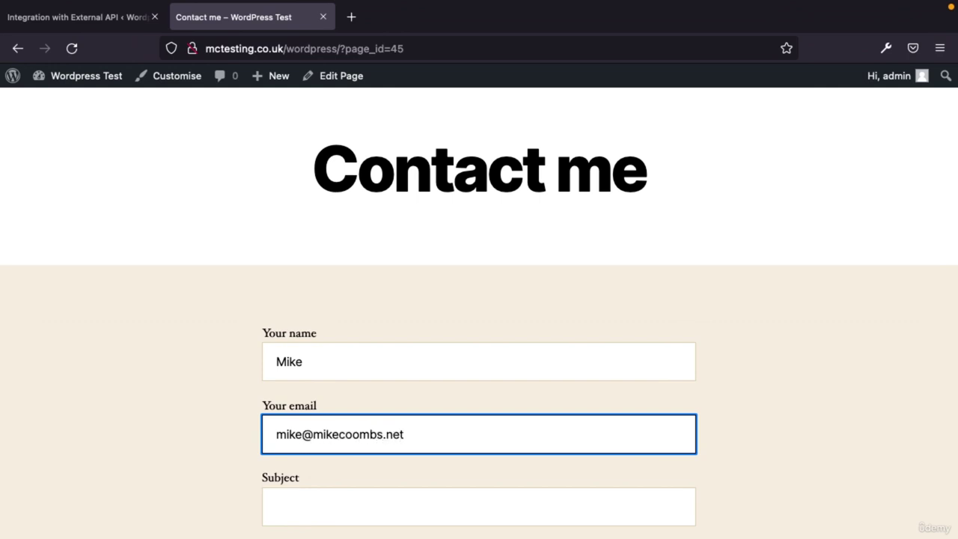
- Enter subject 'Test' and message 'I love wordpress'
{"action": "scroll", "coordinate": [479, 300], "scroll_direction": "down", "scroll_amount": 5}
{"action": "left_click", "coordinate": [315, 306]}
{"action": "type", "text": "Test"}
{"action": "scroll", "coordinate": [310, 250], "scroll_direction": "down", "scroll_amount": 4}
{"action": "left_click", "coordinate": [312, 251]}
{"action": "type", "text": "I love qo"}
{"action": "key", "text": "BackSpace"}
{"action": "type", "text": "wordpress"}
- Enter a phone number, submit the form, and select the 'I like the course.' confirmation
{"action": "left_click", "coordinate": [297, 363]}
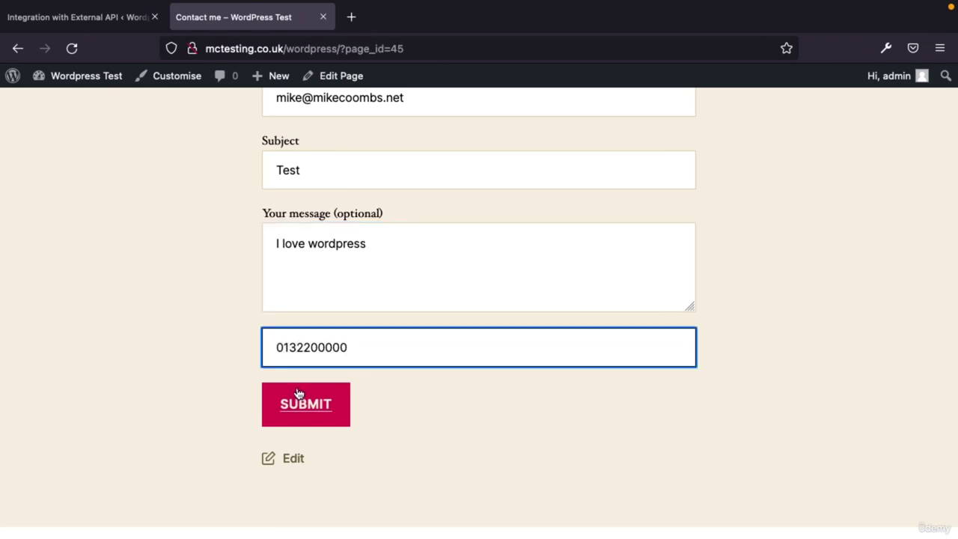
{"action": "left_click", "coordinate": [298, 394]}
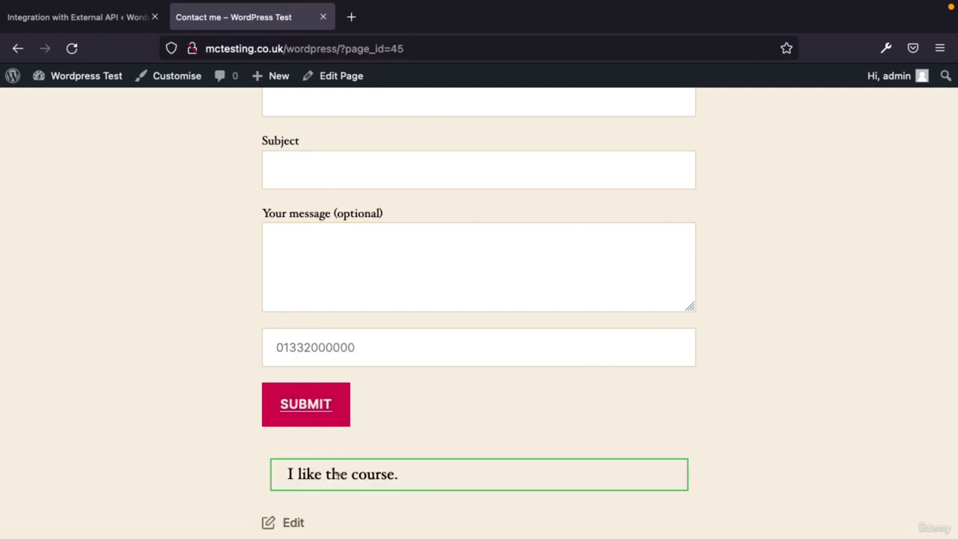
{"action": "left_click_drag", "start_coordinate": [405, 487], "coordinate": [280, 477]}
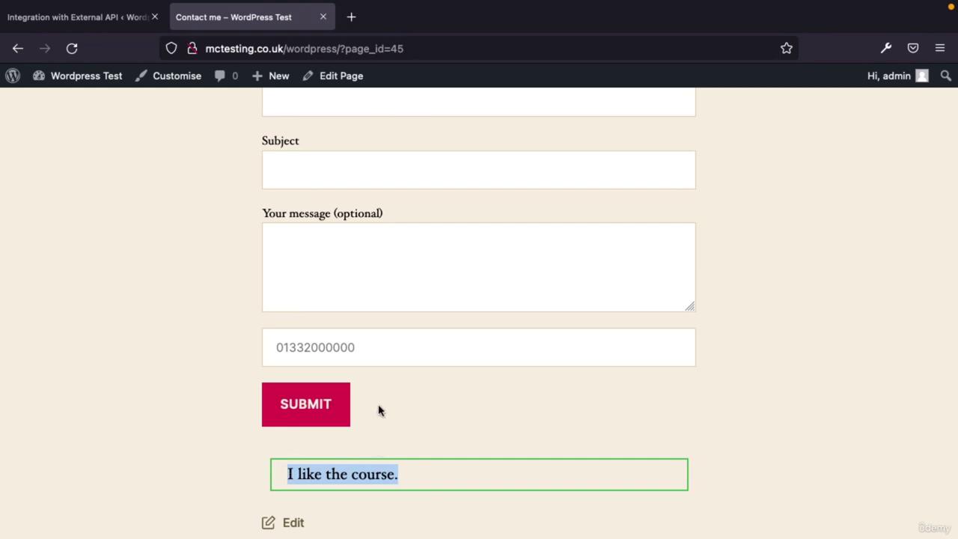
- Load stackmail.com in a new tab and open the WordPress Test email with subject Test
{"action": "left_click", "coordinate": [352, 21]}
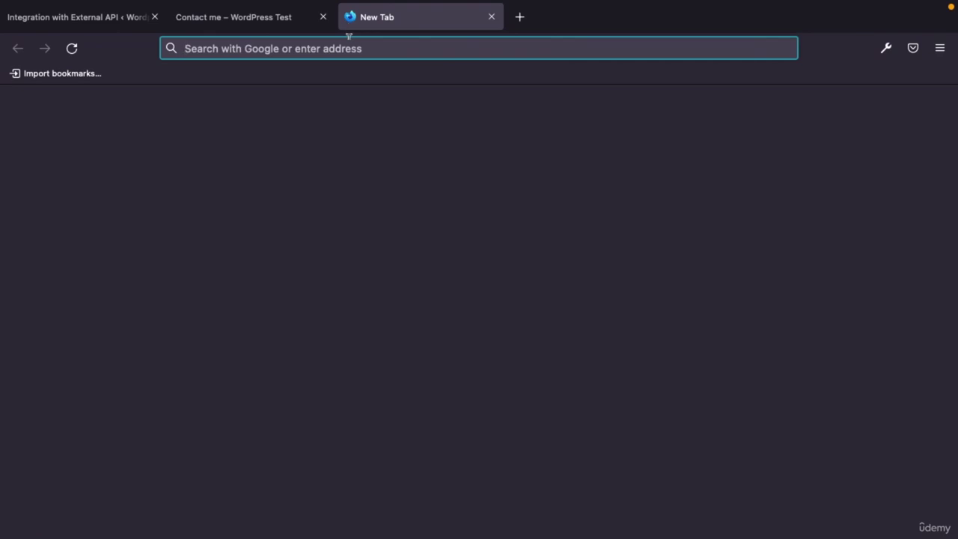
{"action": "type", "text": "stackmai"}
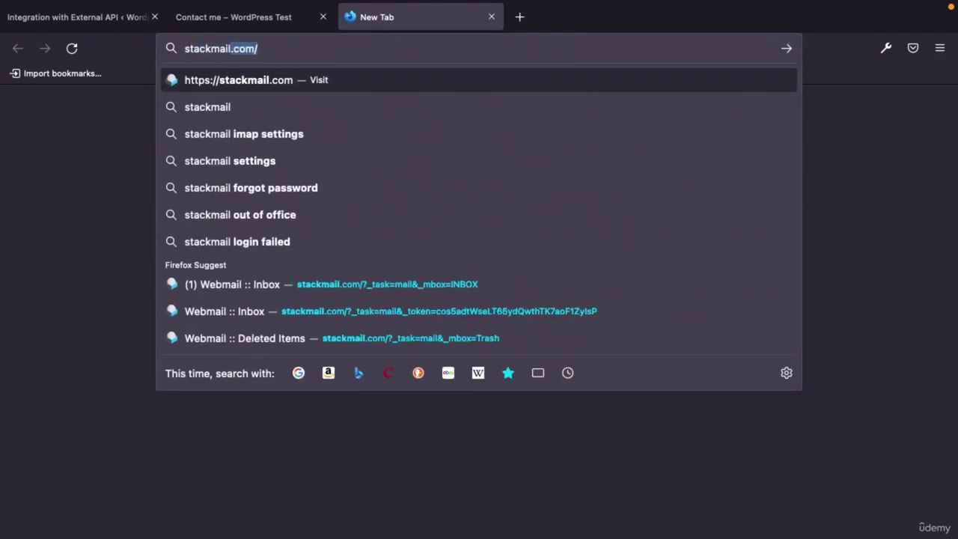
{"action": "type", "text": "l.com"}
{"action": "key", "text": "Return"}
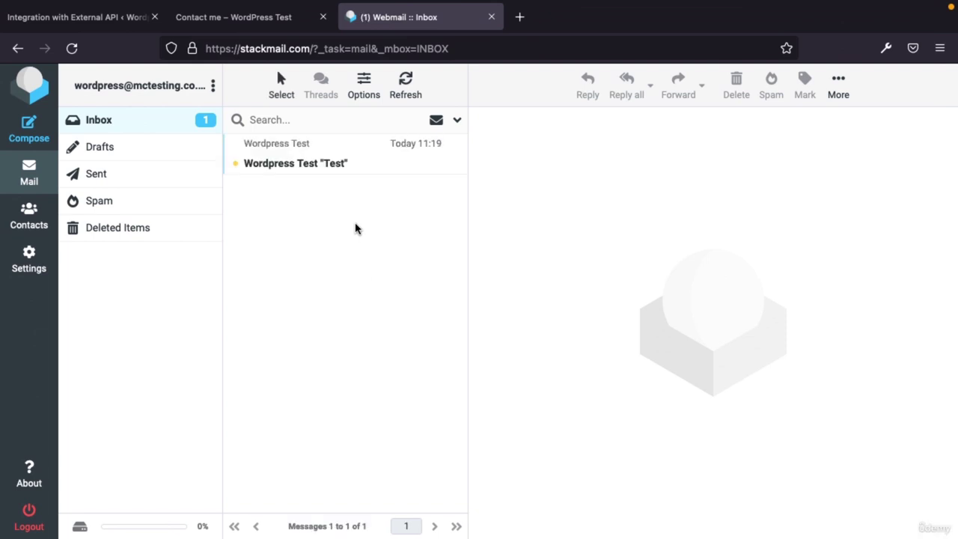
{"action": "left_click", "coordinate": [309, 166]}
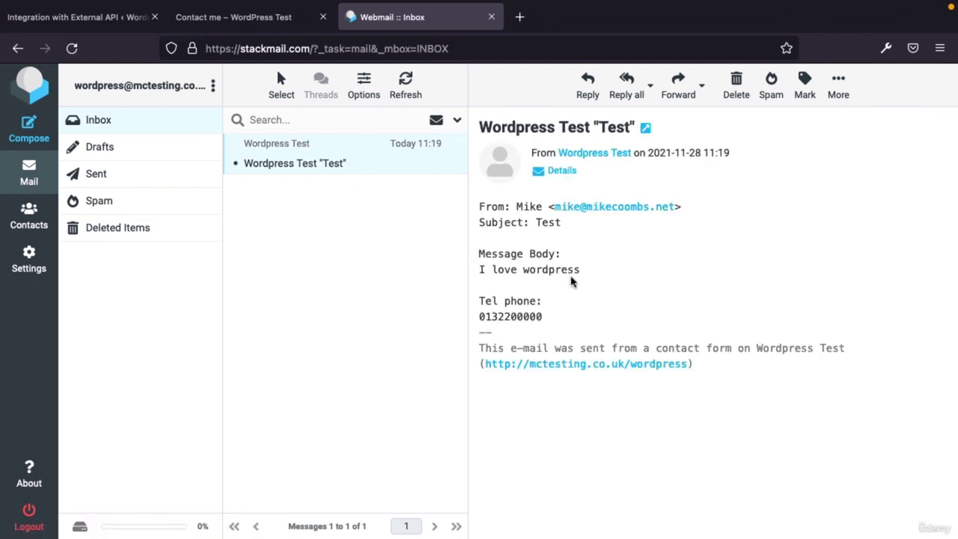
- Select the received phone number and compare it with the submitted Contact me form
{"action": "left_click_drag", "start_coordinate": [541, 301], "coordinate": [479, 314]}
{"action": "double_click", "coordinate": [492, 316]}
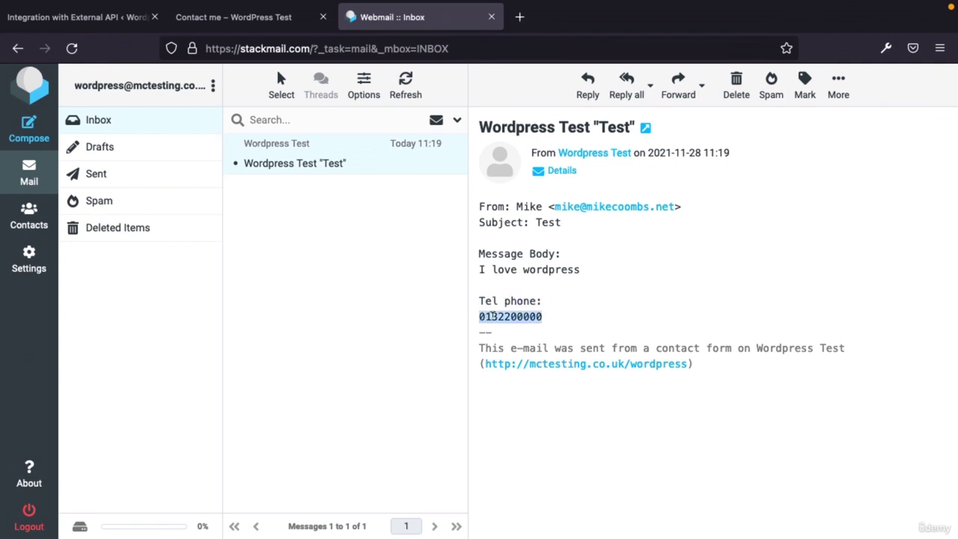
{"action": "left_click", "coordinate": [263, 11]}
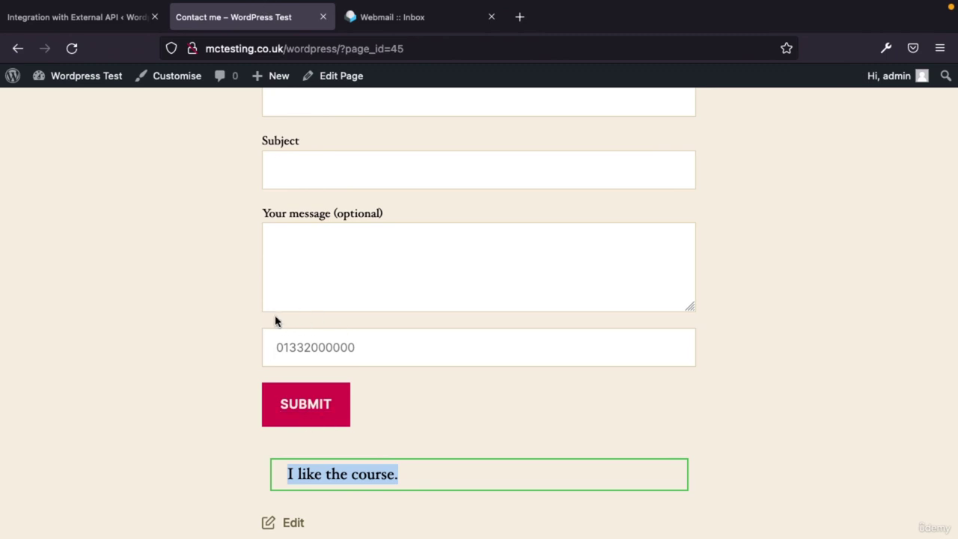
{"action": "left_click", "coordinate": [384, 30]}
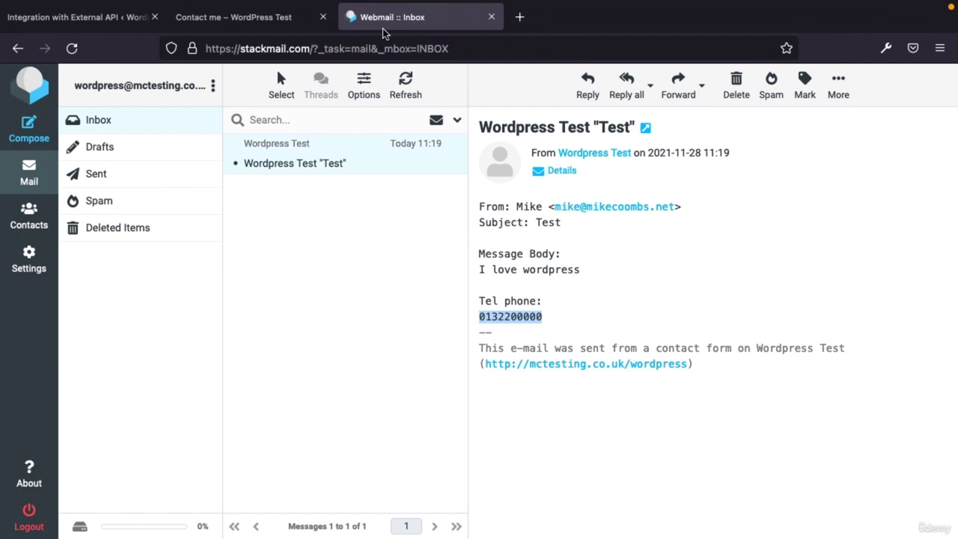
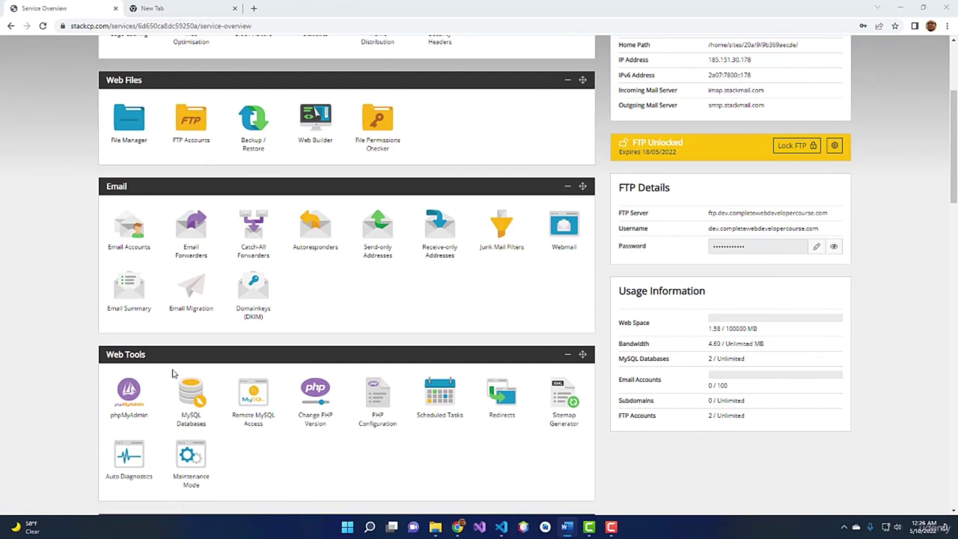
{"action": "scroll", "coordinate": [166, 368], "scroll_direction": "up", "scroll_amount": 3}
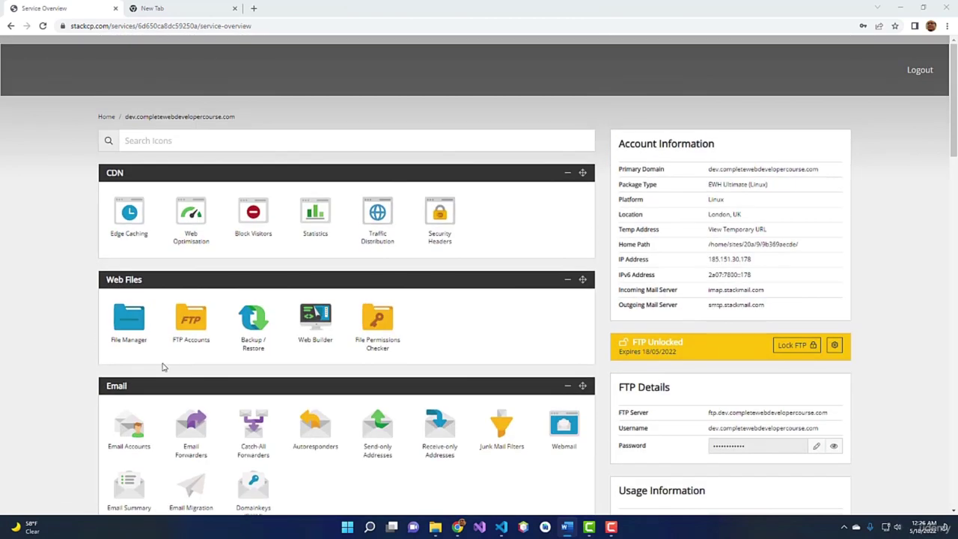
{"action": "scroll", "coordinate": [159, 365], "scroll_direction": "down", "scroll_amount": 3}
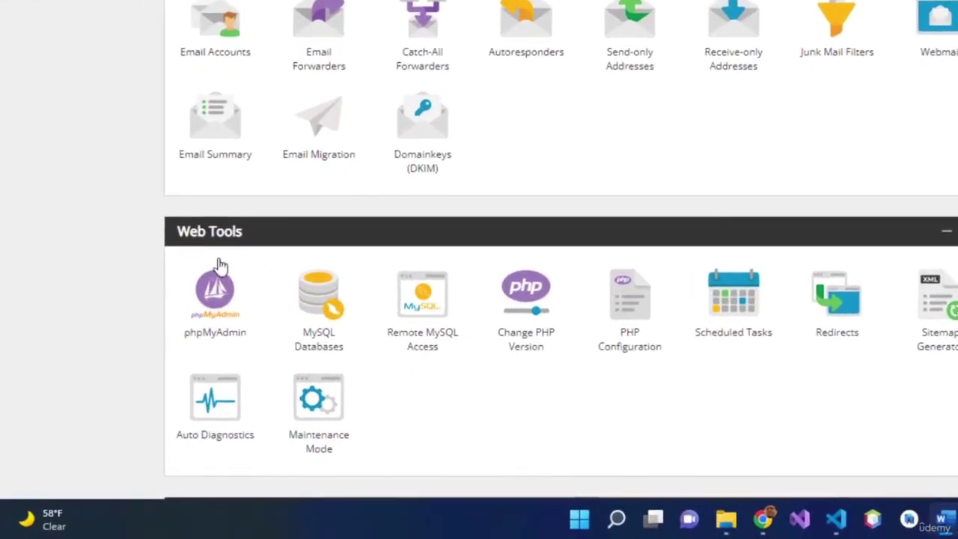
{"action": "scroll", "coordinate": [3, 241], "scroll_direction": "down", "scroll_amount": 3}
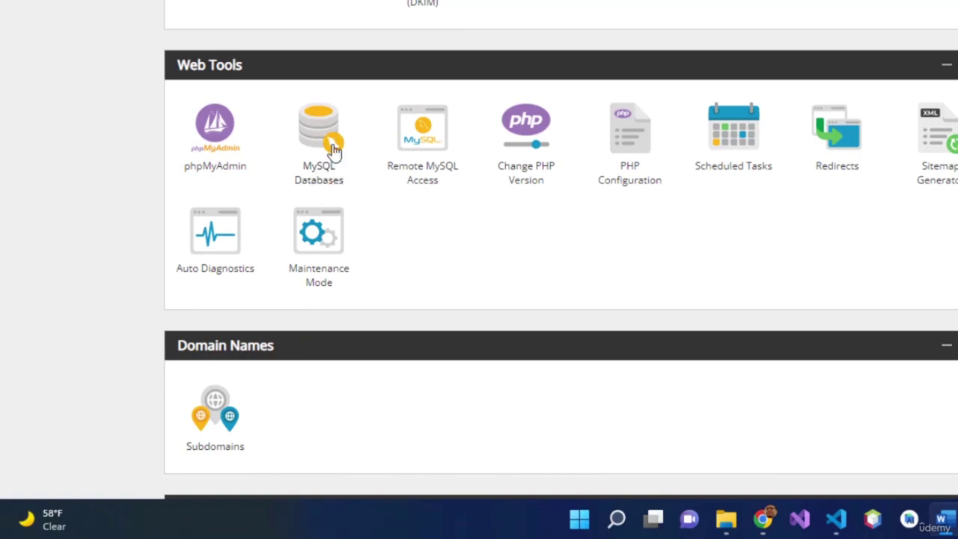
- On the MySQL Databases page, create a new database named users_db
{"action": "left_click", "coordinate": [337, 172]}
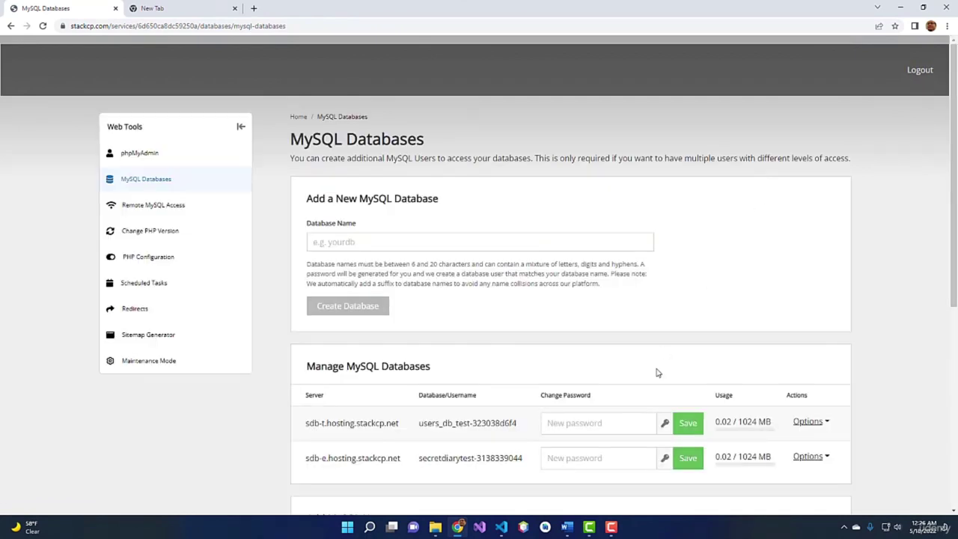
{"action": "scroll", "coordinate": [379, 336], "scroll_direction": "down", "scroll_amount": 2}
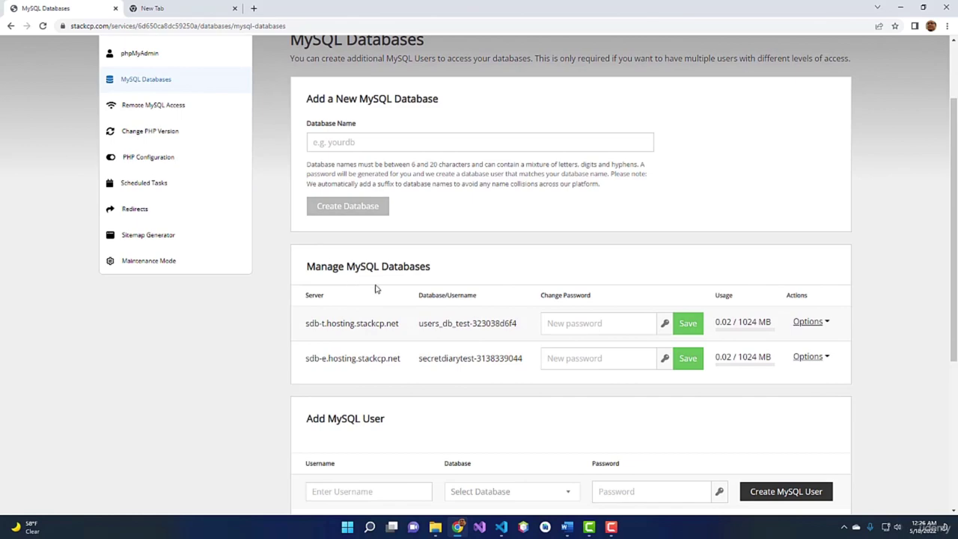
{"action": "scroll", "coordinate": [444, 257], "scroll_direction": "up", "scroll_amount": 3}
{"action": "left_click", "coordinate": [194, 296]}
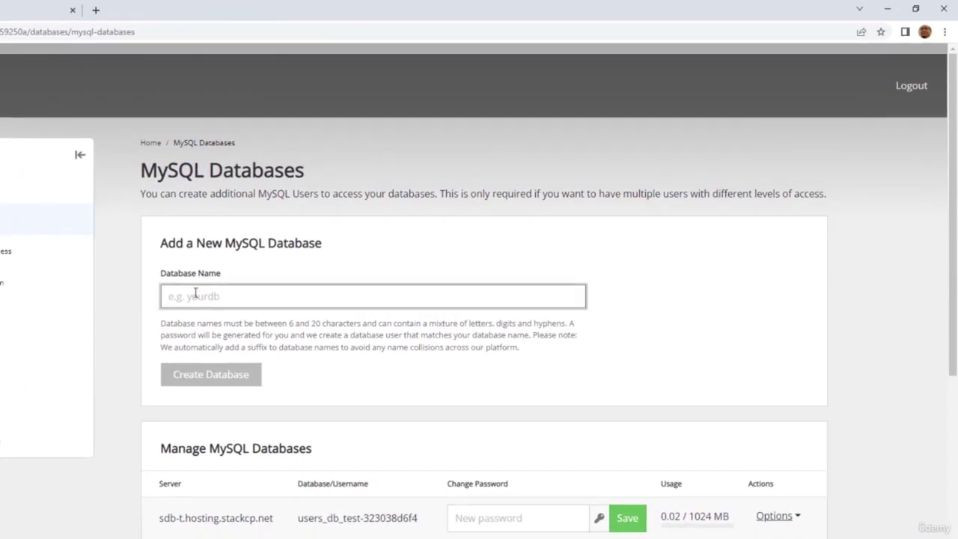
{"action": "type", "text": "users_db"}
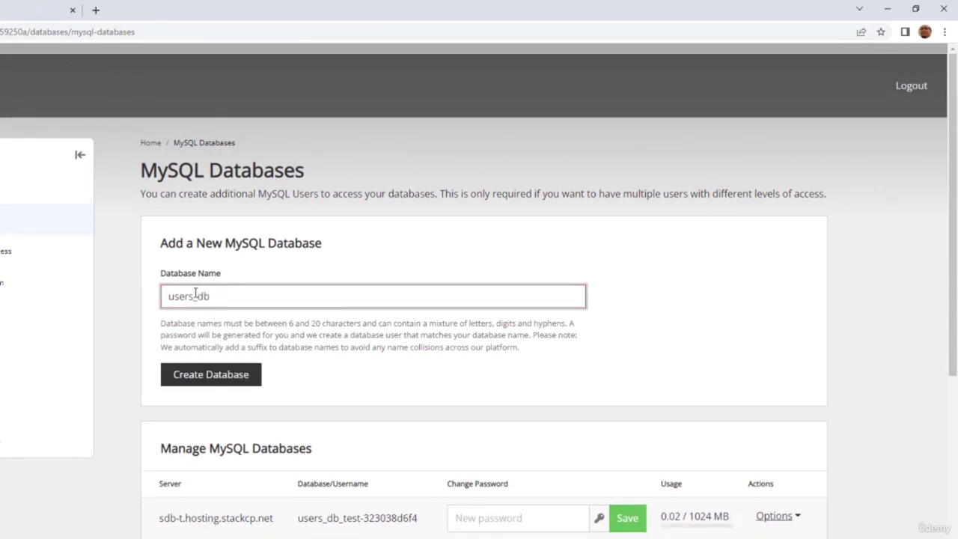
{"action": "left_click", "coordinate": [218, 379]}
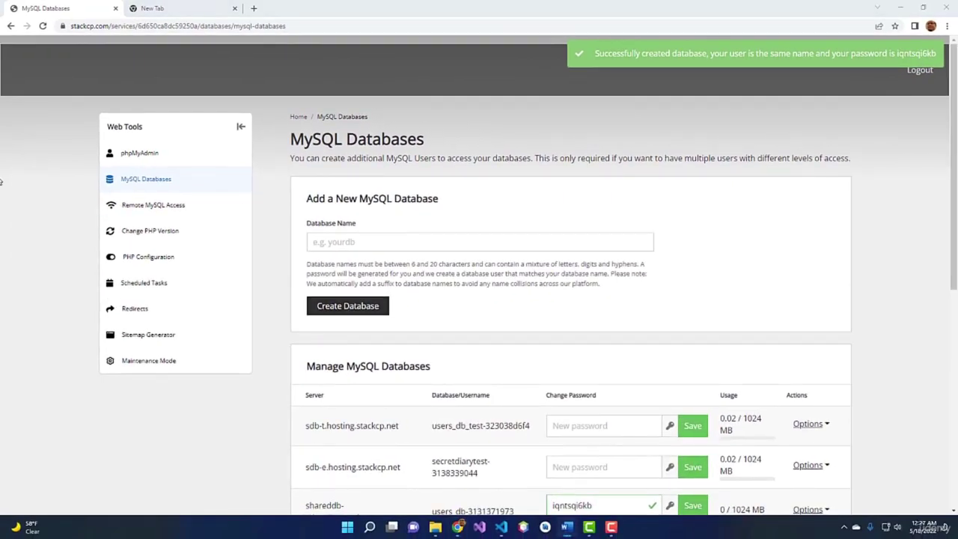
- Replace users_db's generated password with a custom one, save it, and sign in to phpMyAdmin
{"action": "scroll", "coordinate": [311, 216], "scroll_direction": "down", "scroll_amount": 2}
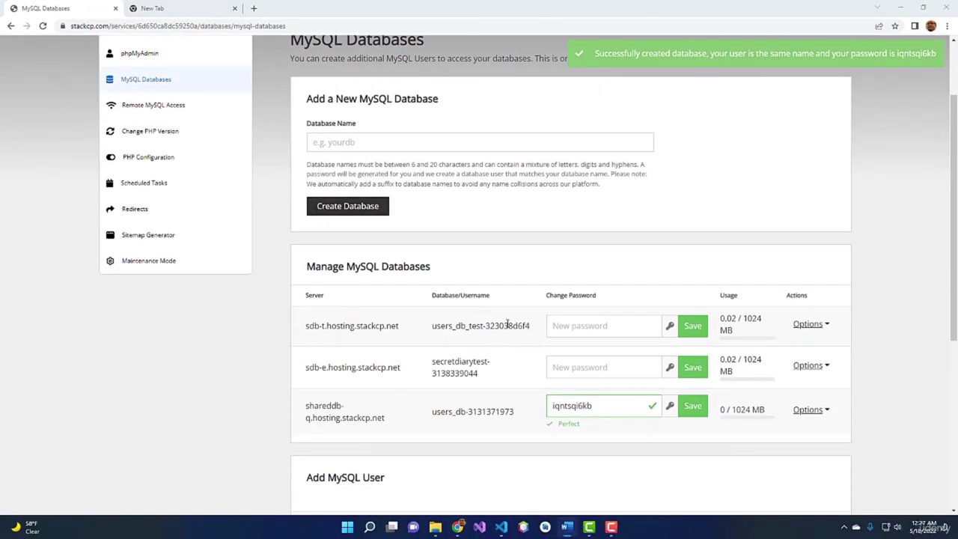
{"action": "scroll", "coordinate": [451, 384], "scroll_direction": "down", "scroll_amount": 1}
{"action": "left_click_drag", "start_coordinate": [465, 362], "coordinate": [431, 364]}
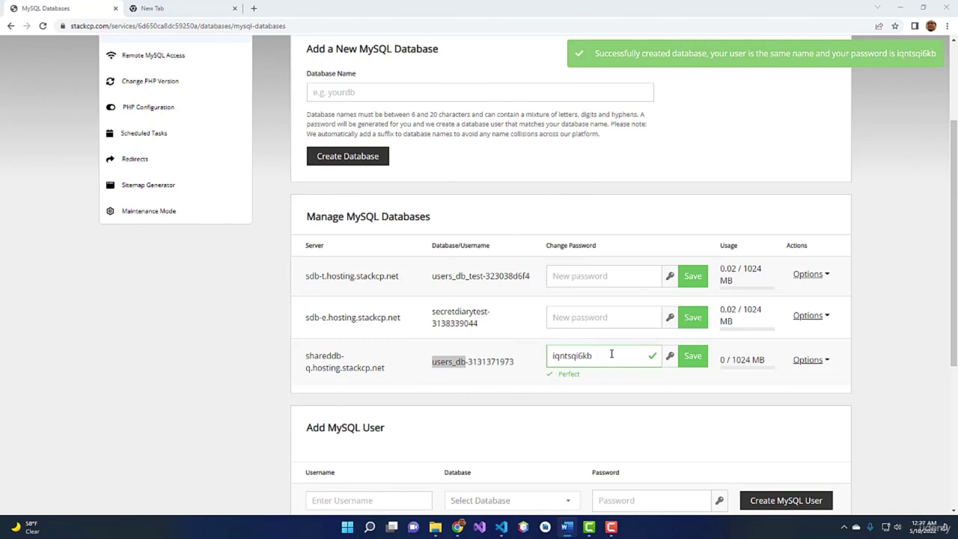
{"action": "left_click_drag", "start_coordinate": [612, 354], "coordinate": [535, 355]}
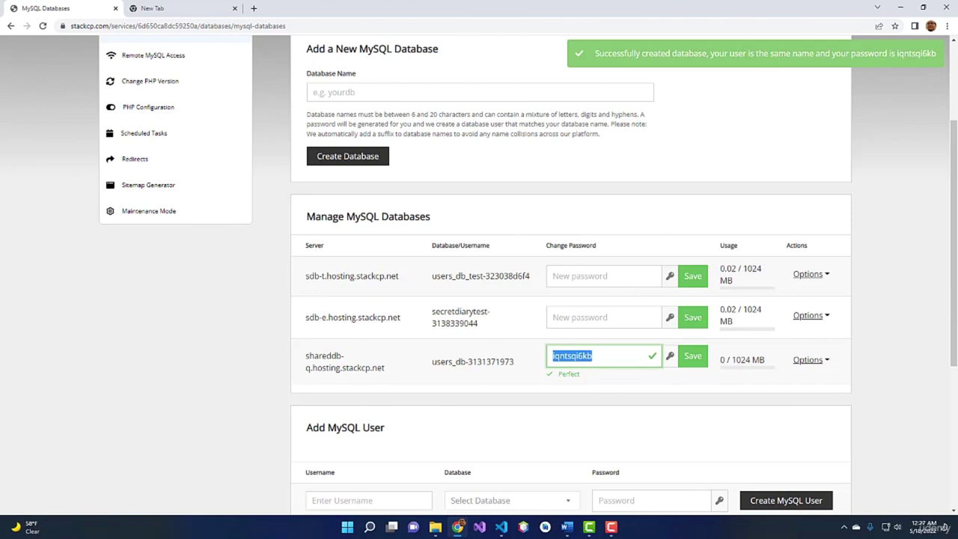
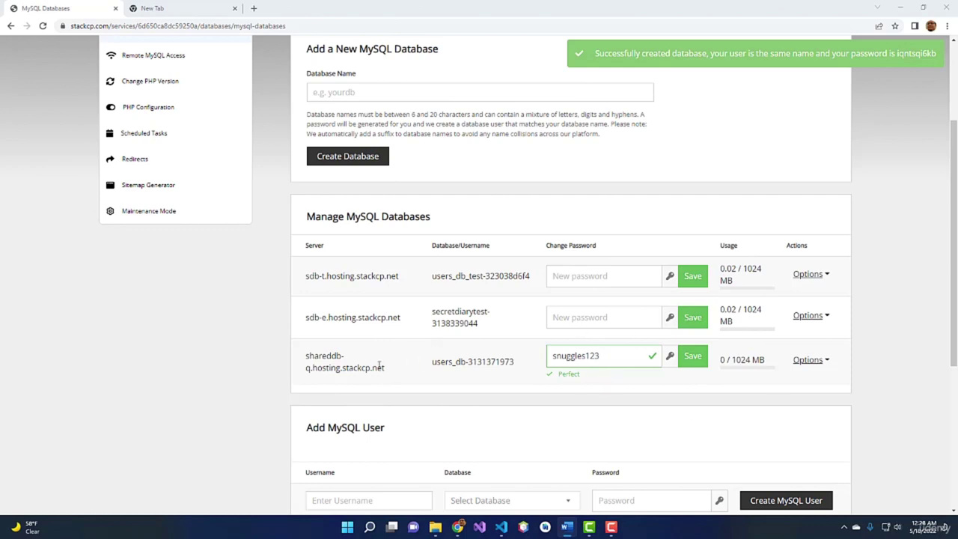
{"action": "left_click", "coordinate": [693, 356]}
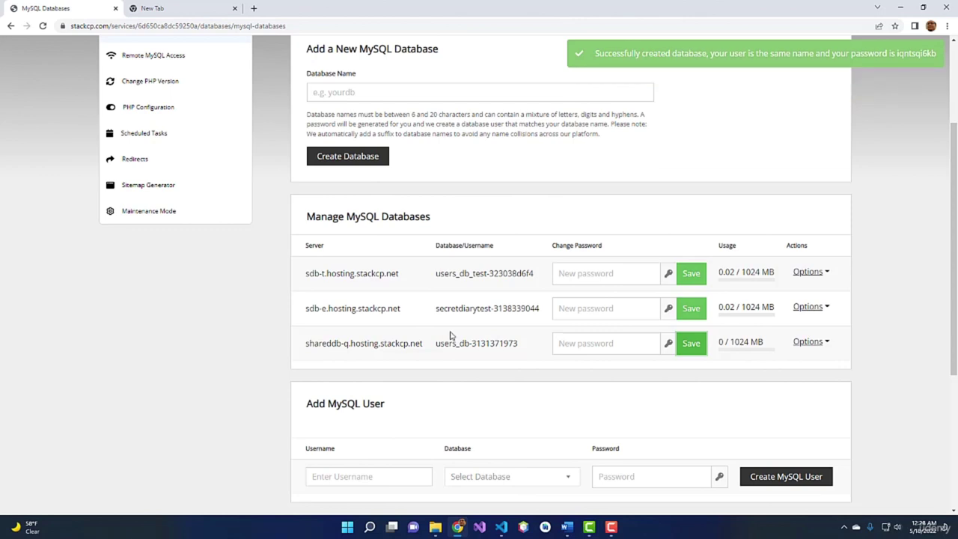
{"action": "left_click", "coordinate": [818, 343]}
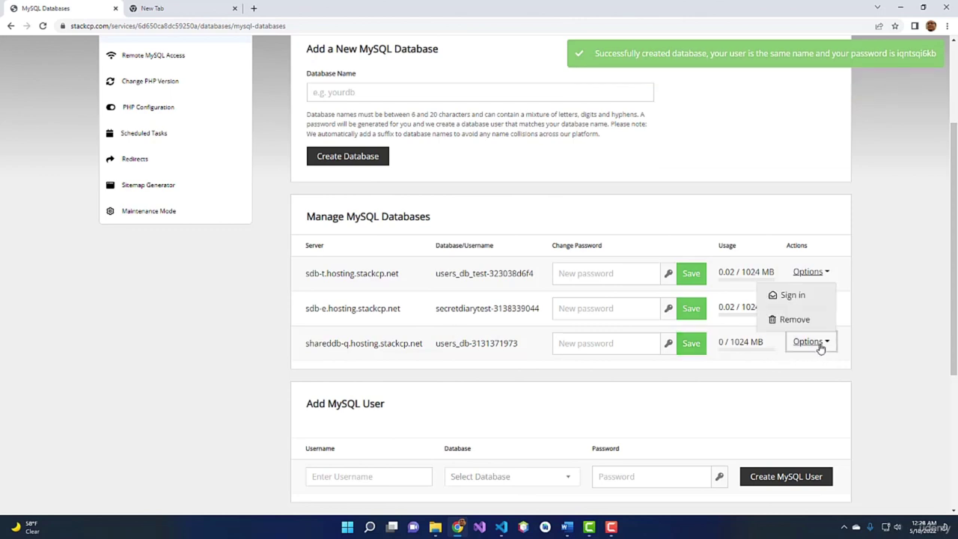
{"action": "left_click", "coordinate": [794, 298]}
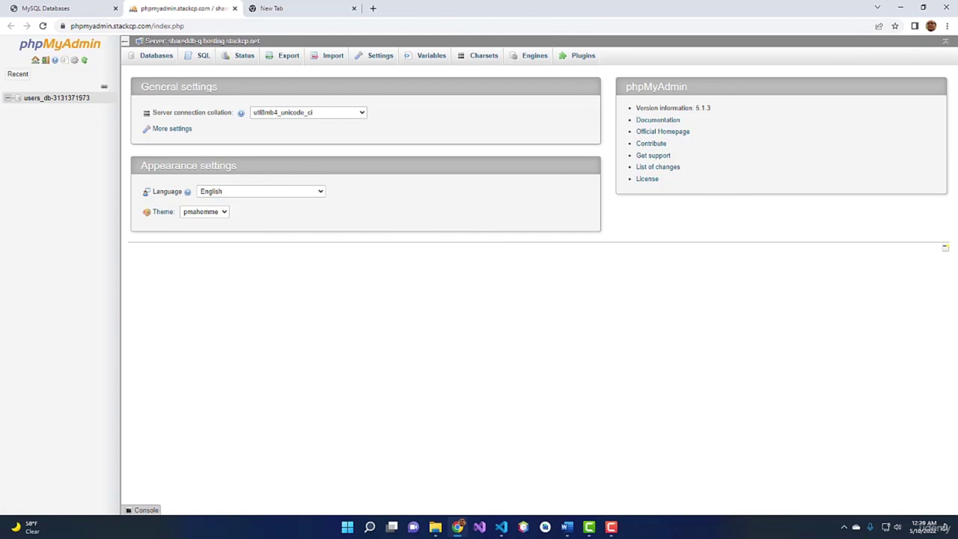
{"action": "left_click", "coordinate": [45, 98]}
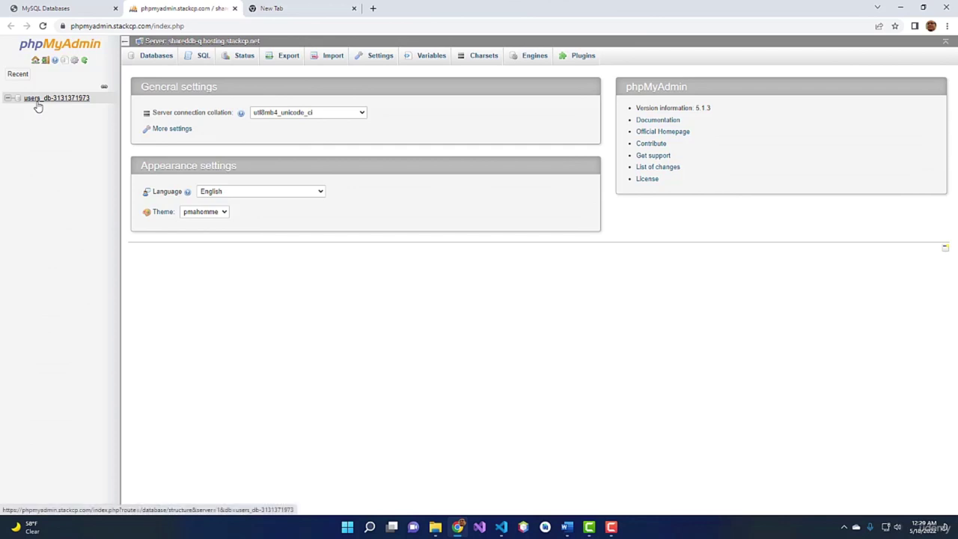
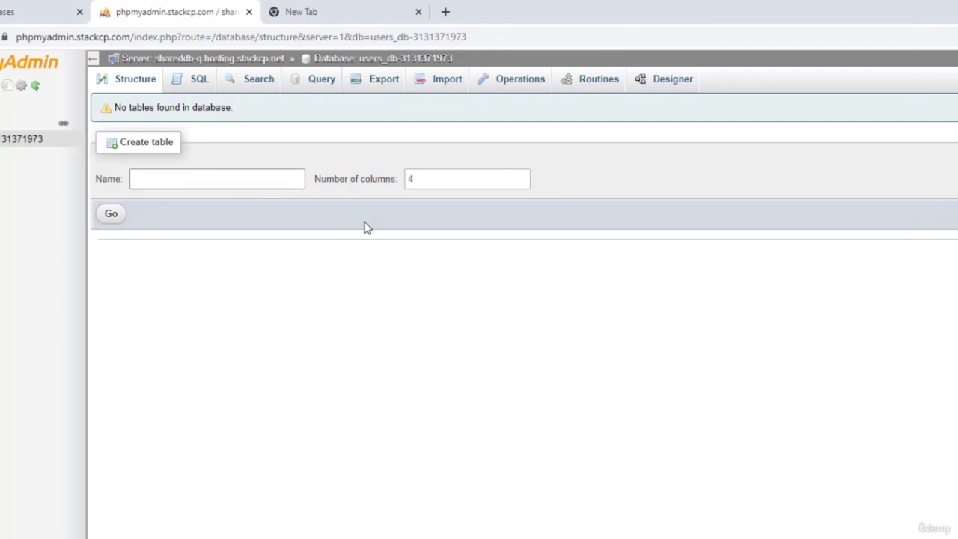
- Create a new table named 'users' with 3 columns and show its column definition form
{"action": "type", "text": "sers"}
{"action": "left_click", "coordinate": [421, 184]}
{"action": "key", "text": "BackSpace"}
{"action": "type", "text": "3"}
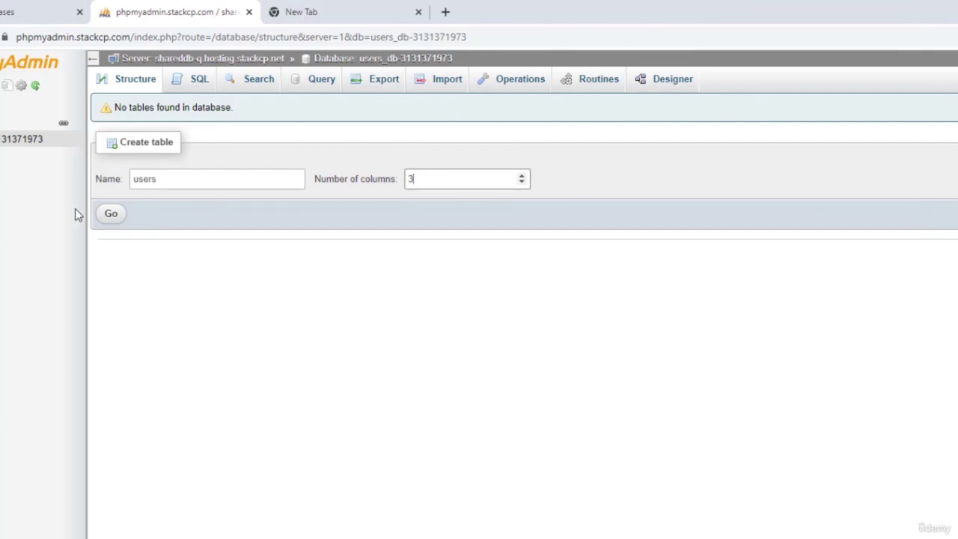
{"action": "left_click", "coordinate": [112, 217]}
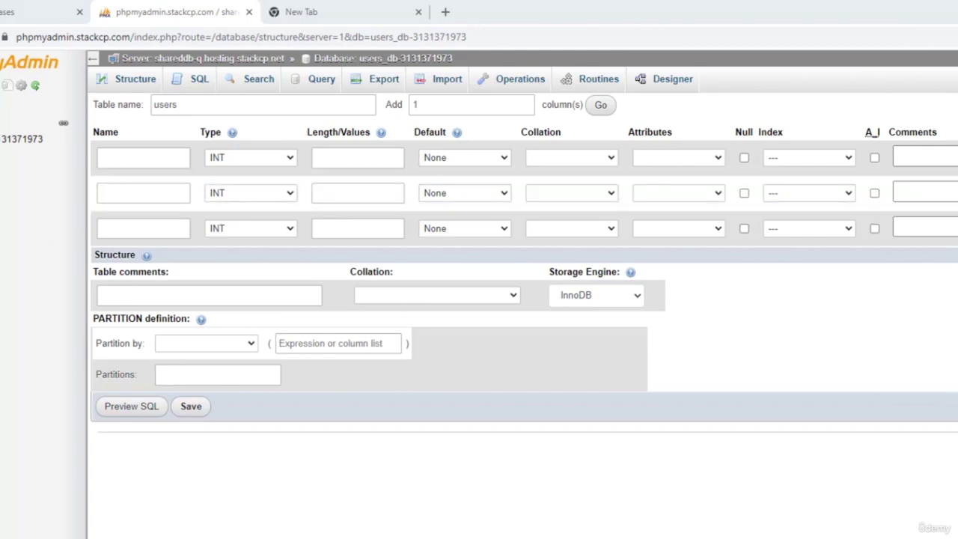
- Name the columns id, email and password, making id an auto-increment primary key
{"action": "left_click", "coordinate": [157, 158]}
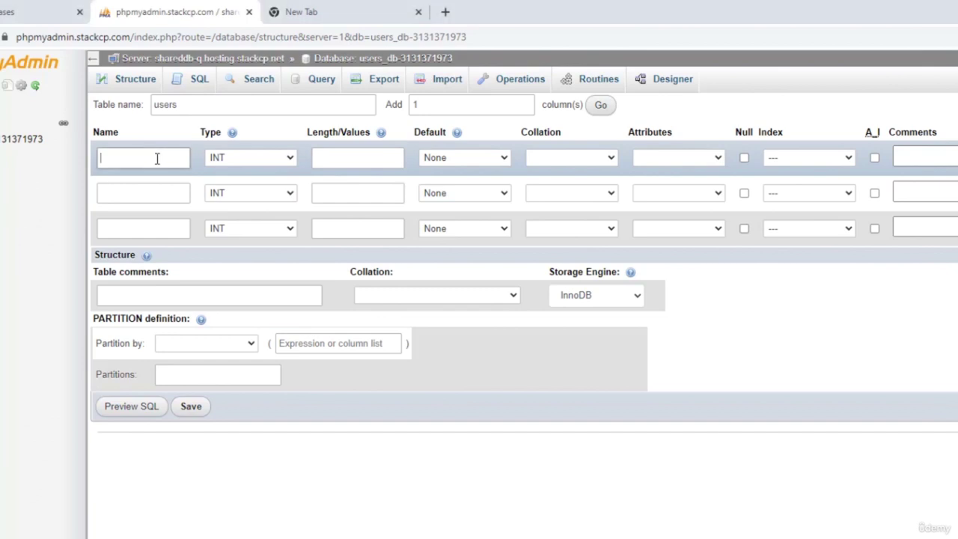
{"action": "type", "text": "id"}
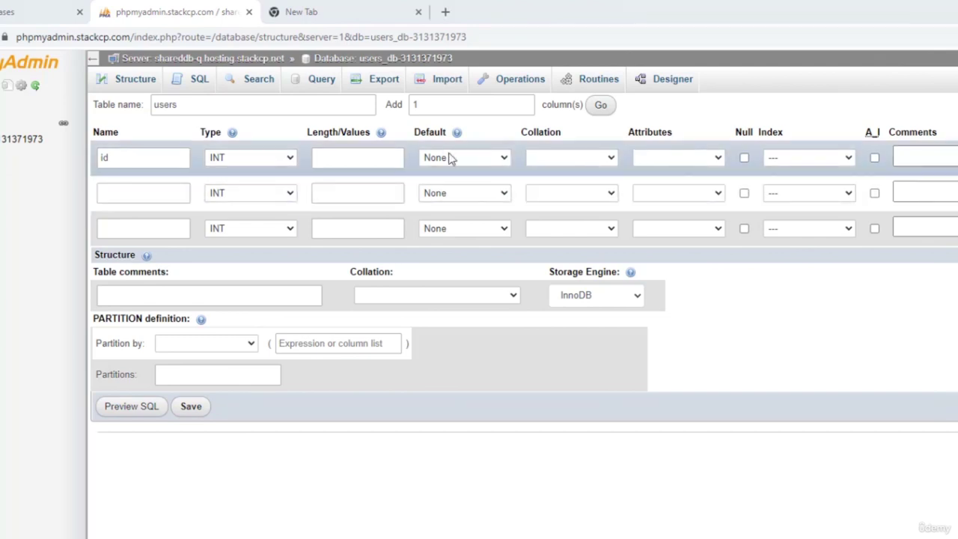
{"action": "left_click", "coordinate": [874, 157]}
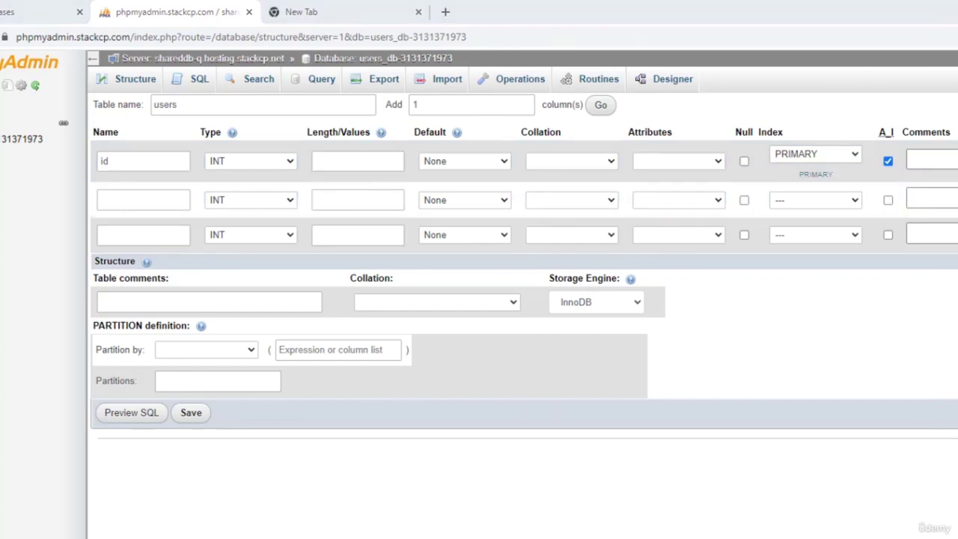
{"action": "left_click", "coordinate": [123, 202]}
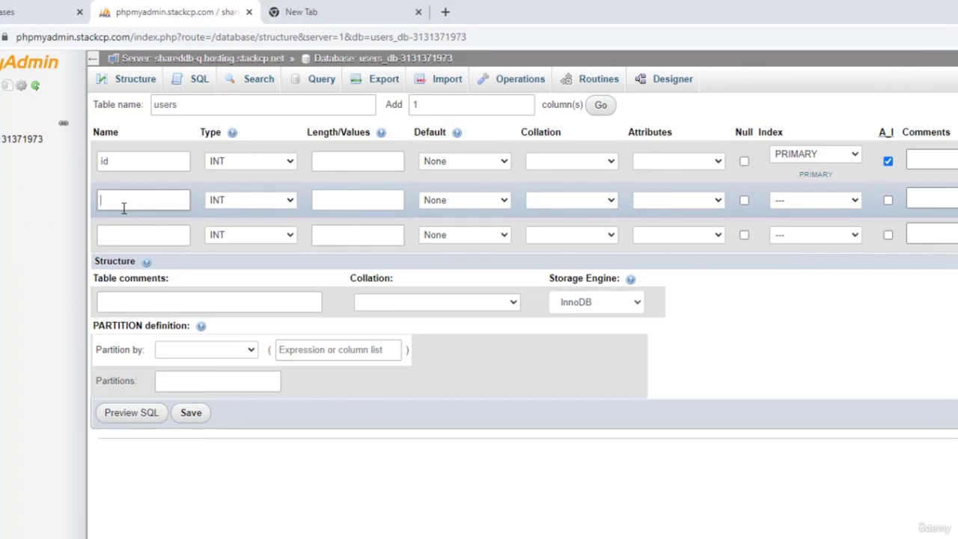
{"action": "type", "text": "email"}
{"action": "left_click", "coordinate": [135, 235]}
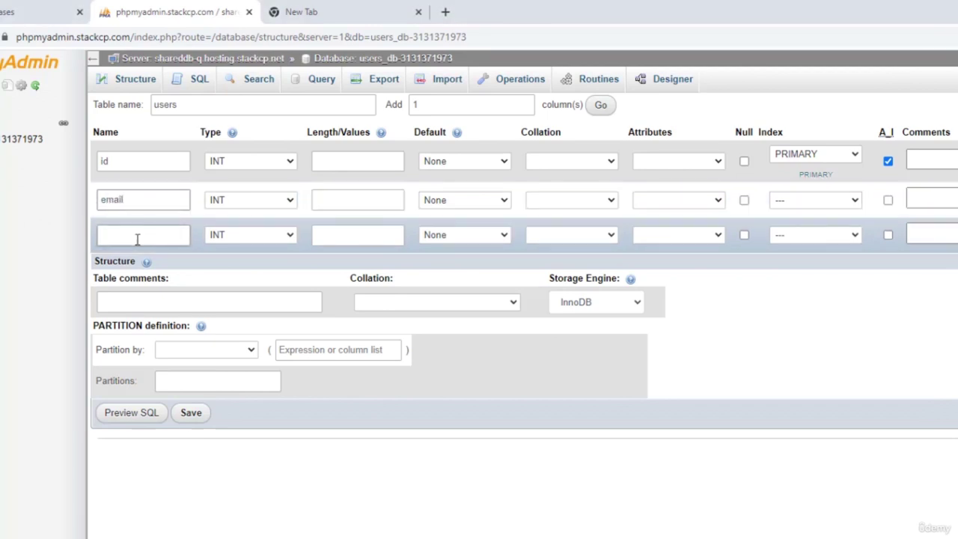
{"action": "type", "text": "password"}
- Set the data type of the email and password columns to TEXT
{"action": "left_click", "coordinate": [263, 201]}
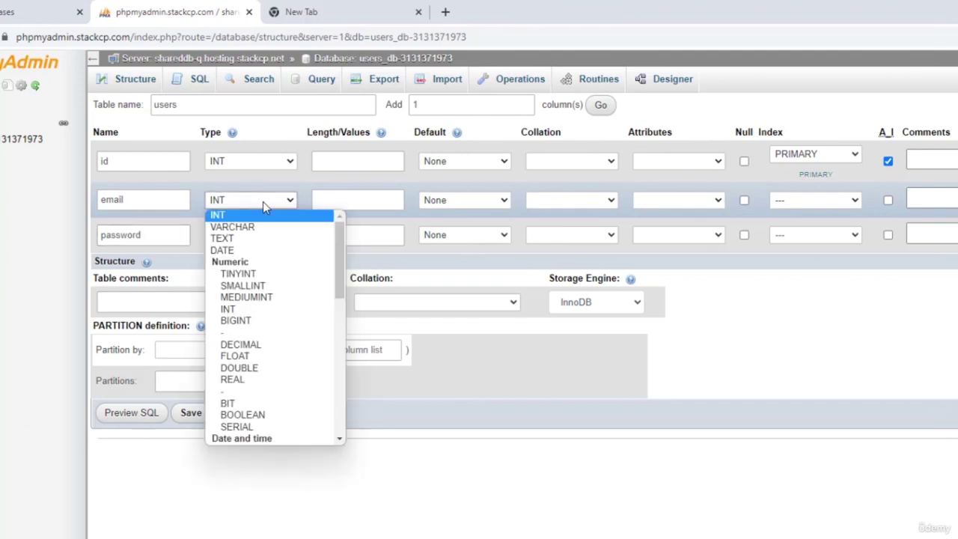
{"action": "left_click", "coordinate": [240, 238]}
{"action": "left_click", "coordinate": [239, 239]}
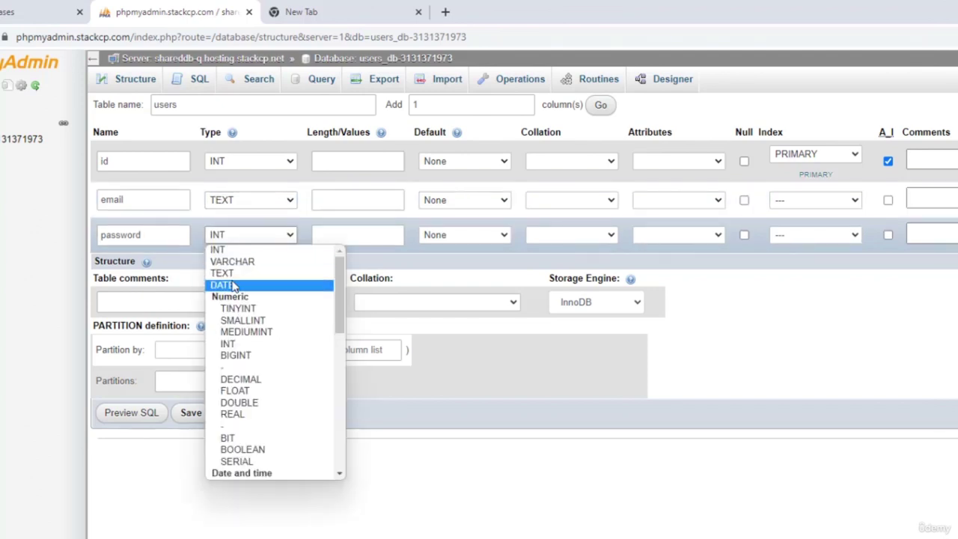
{"action": "left_click", "coordinate": [239, 274]}
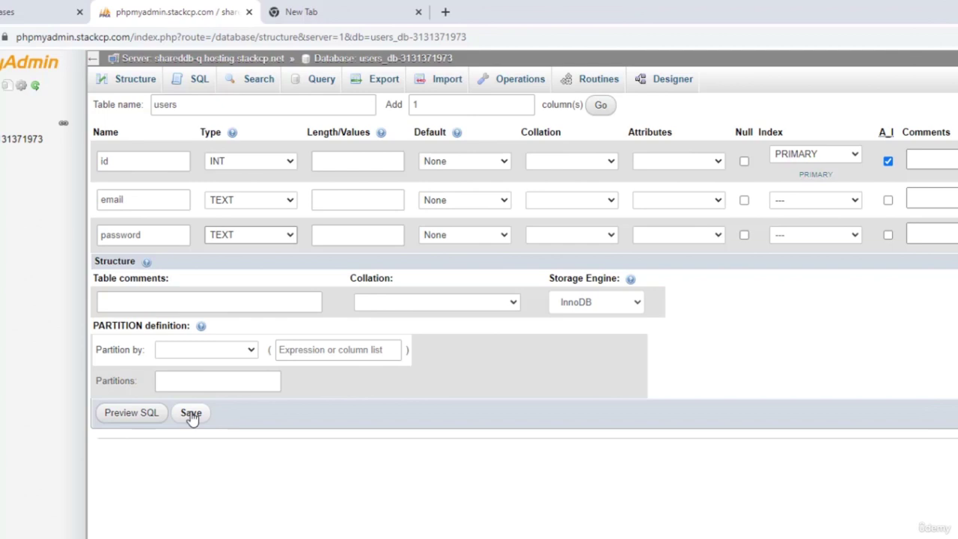
- Save the users table and bring up its Insert row form
{"action": "left_click", "coordinate": [192, 415]}
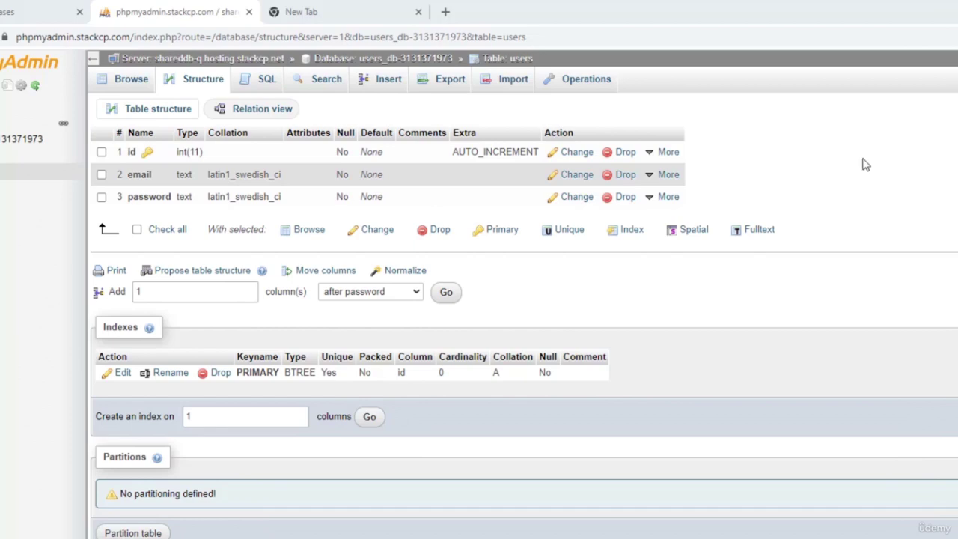
{"action": "left_click", "coordinate": [386, 84]}
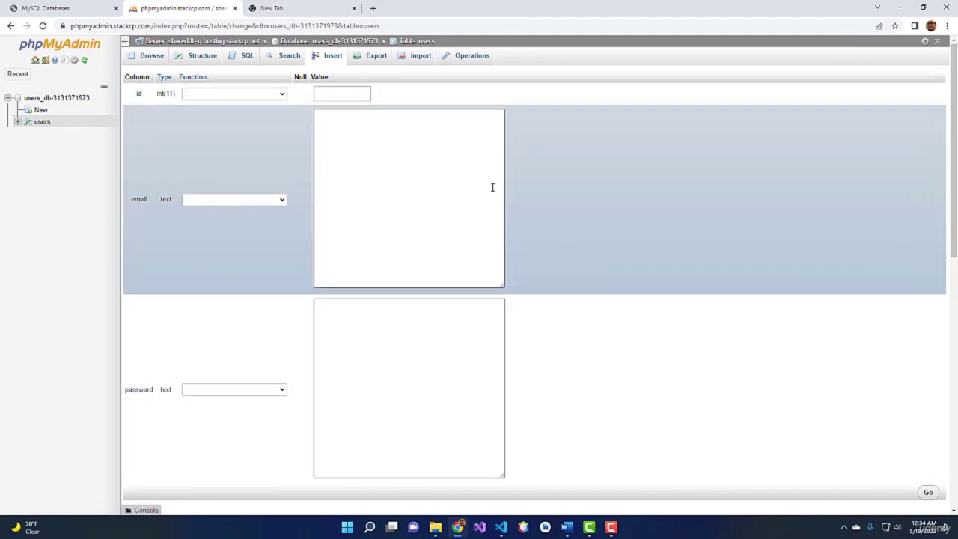
- Enter an e-mail address in the email value and a password in the password value
{"action": "left_click", "coordinate": [411, 177]}
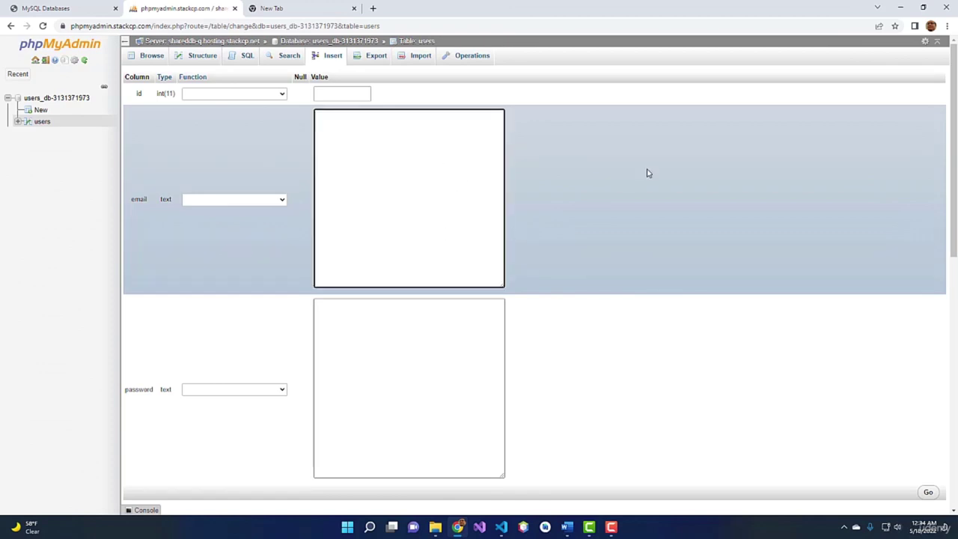
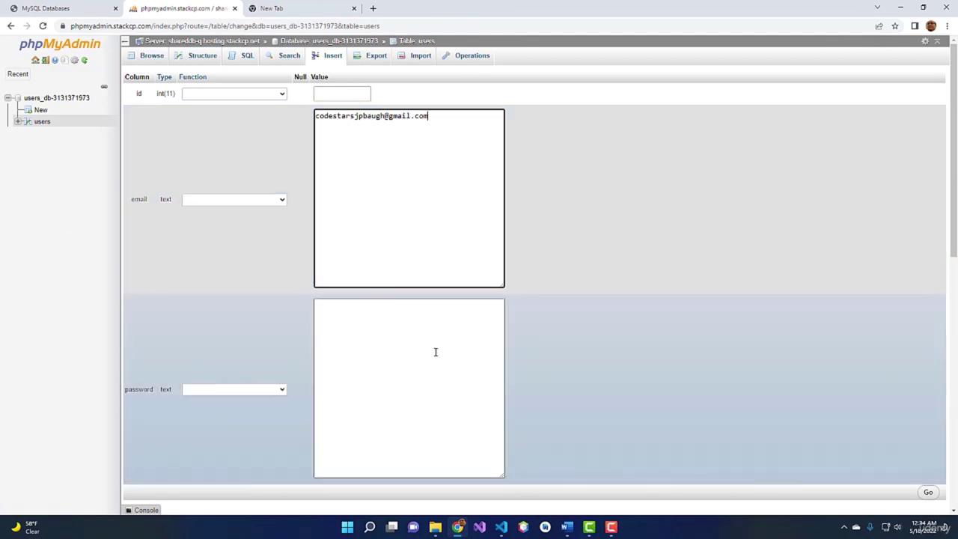
{"action": "left_click", "coordinate": [435, 351]}
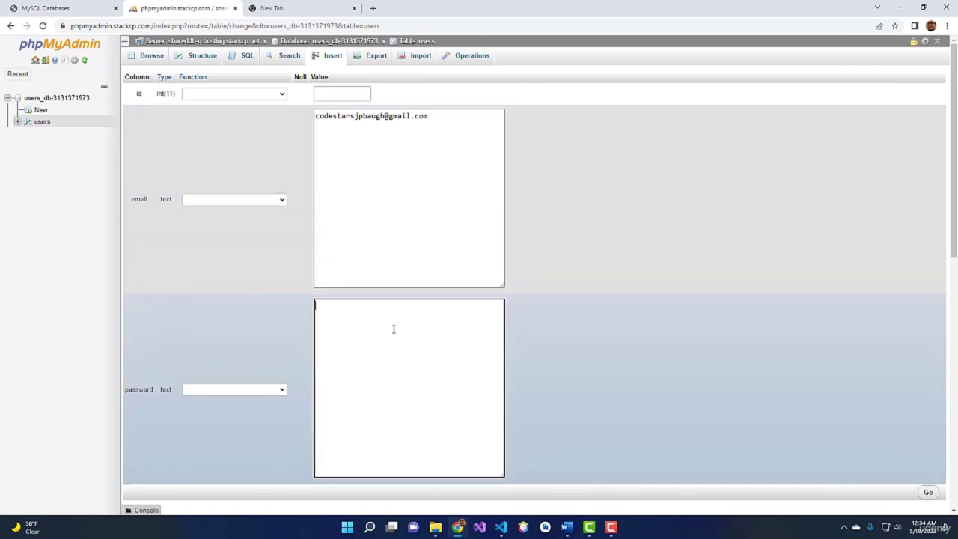
{"action": "type", "text": "password"}
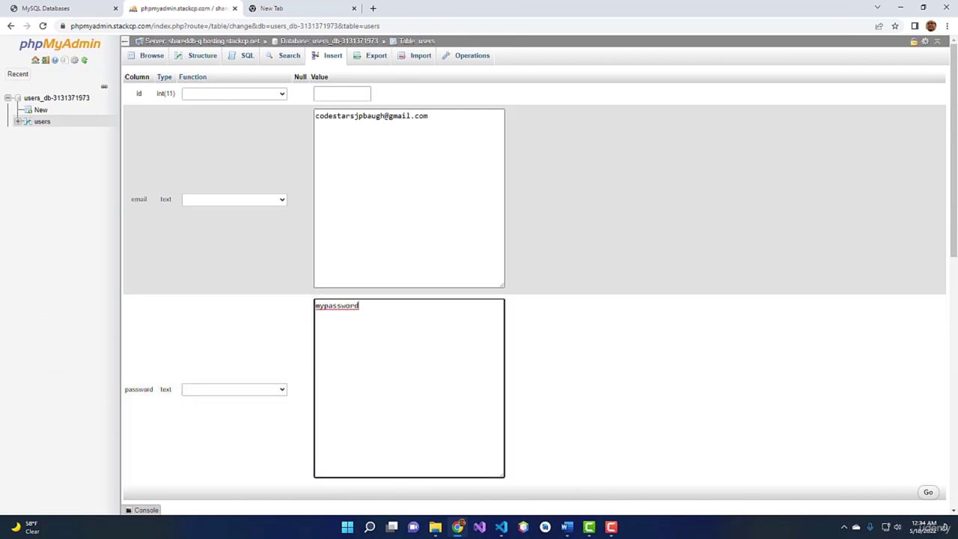
{"action": "scroll", "coordinate": [822, 283], "scroll_direction": "down", "scroll_amount": 3}
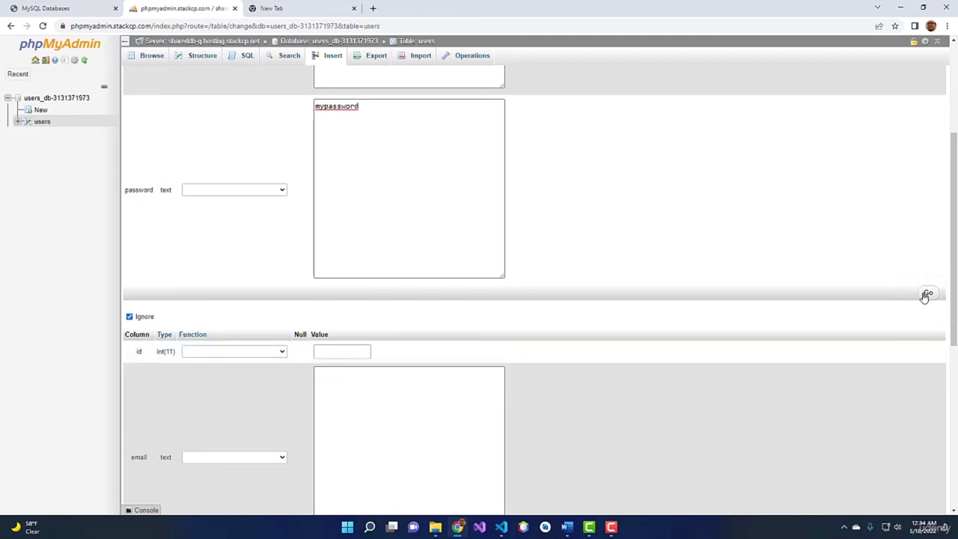
- Insert the row and browse users to see the single record with id 1
{"action": "left_click", "coordinate": [927, 294]}
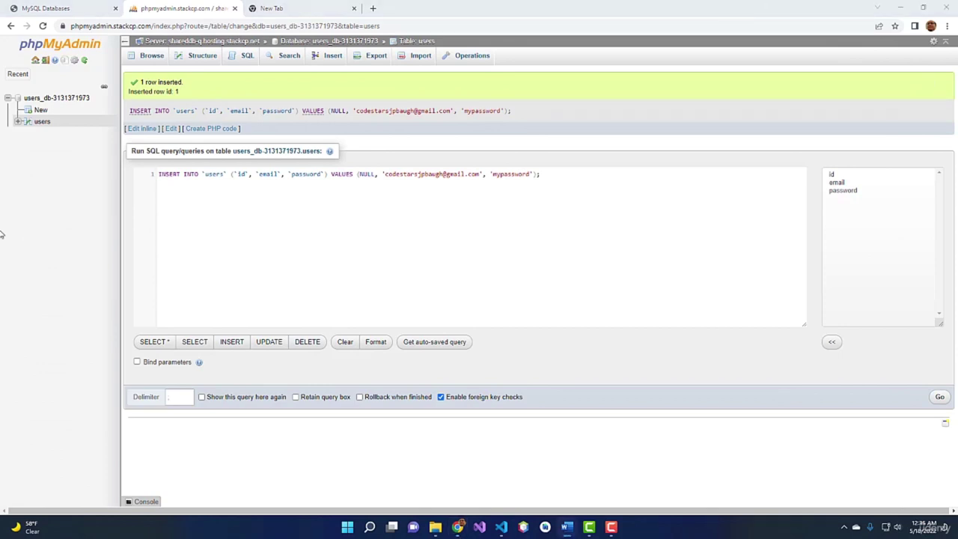
{"action": "left_click", "coordinate": [149, 57]}
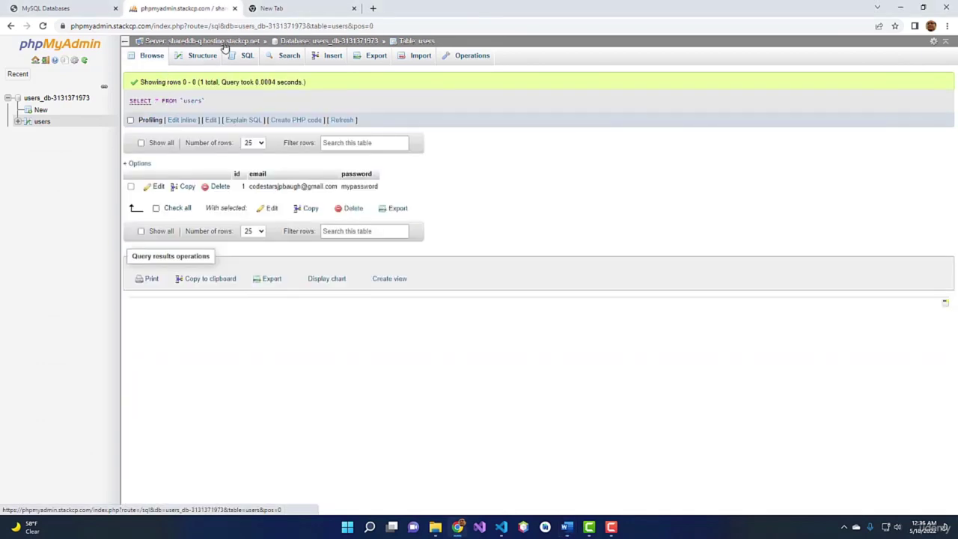